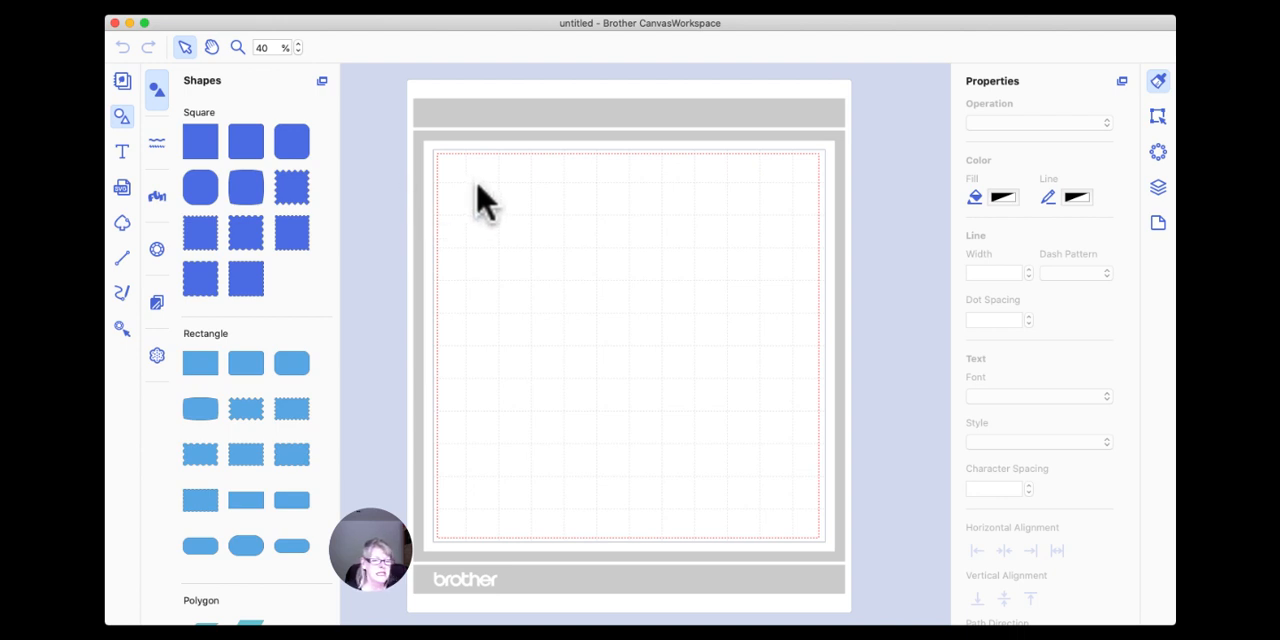
# Add the text "Ola" to the upper part of the mat and enlarge it.
pyautogui.click(121, 153)
pyautogui.click(416, 240)
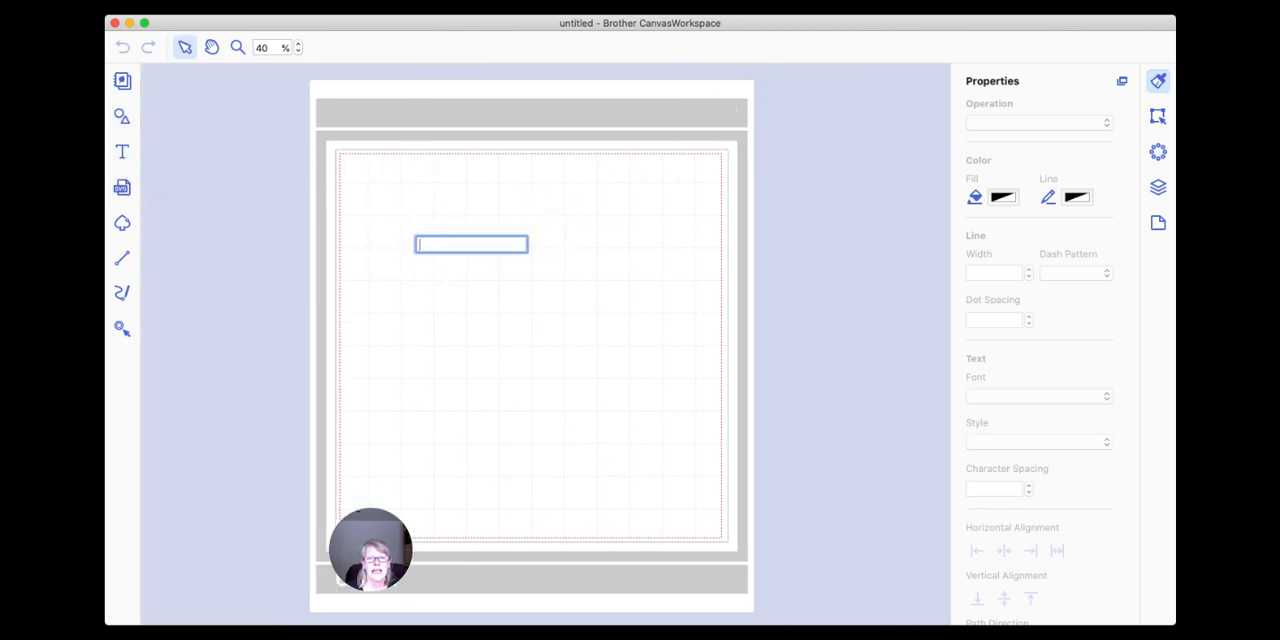
pyautogui.click(820, 2)
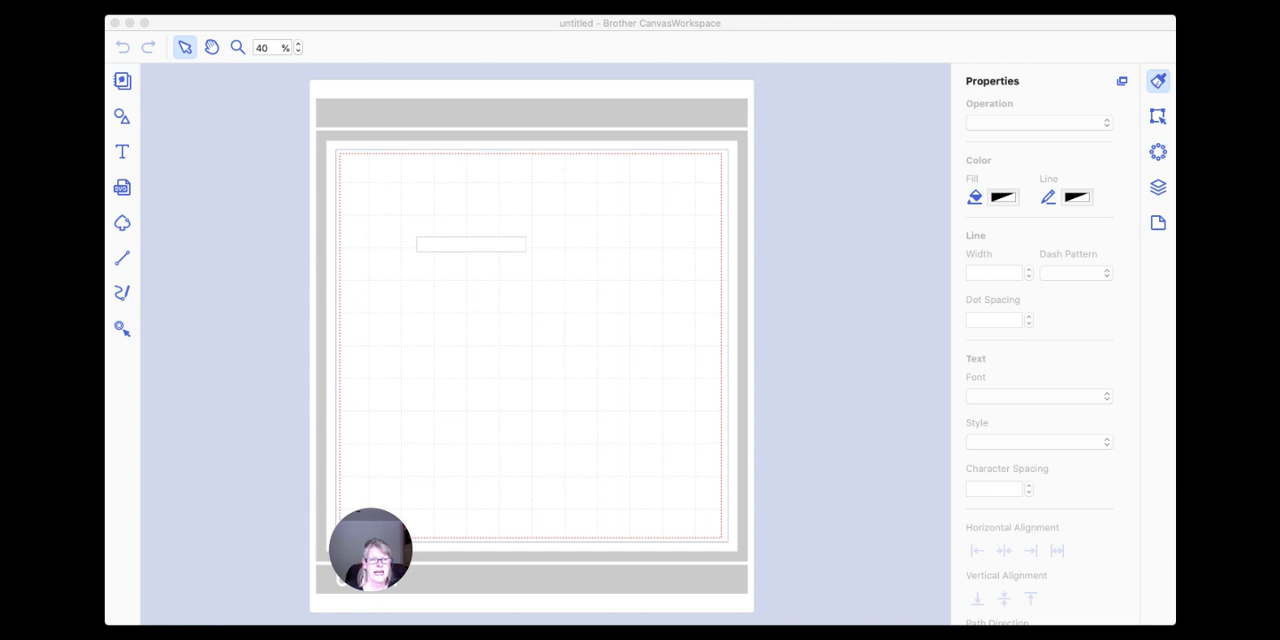
pyautogui.click(565, 463)
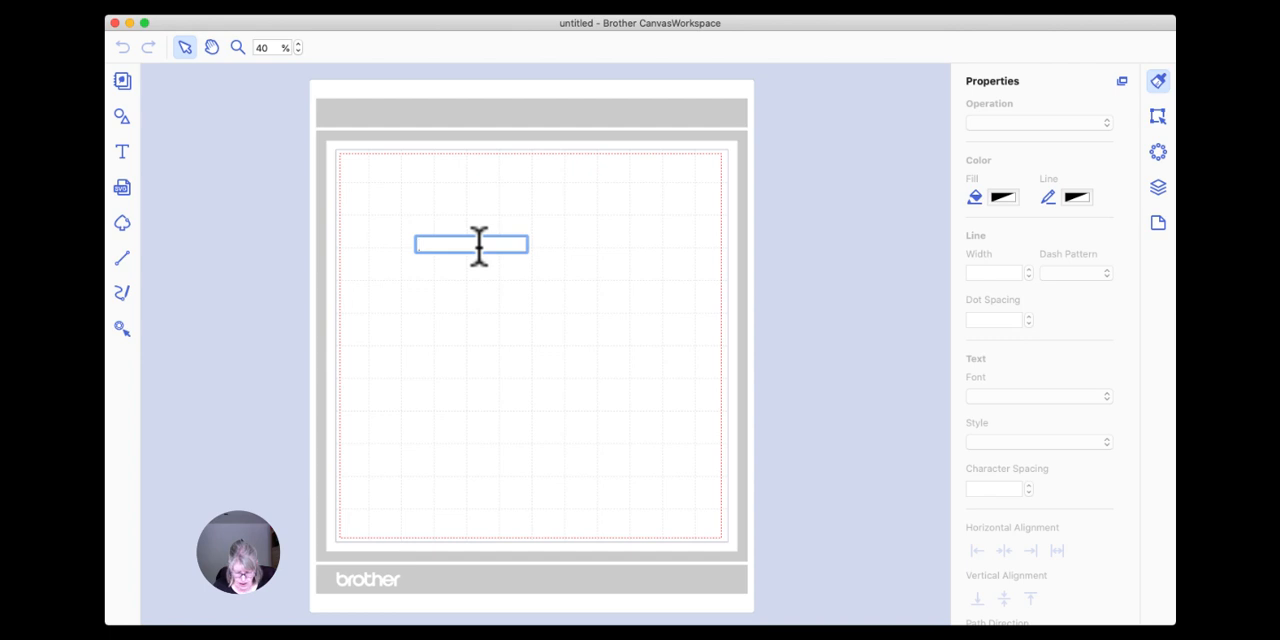
pyautogui.write('ola')
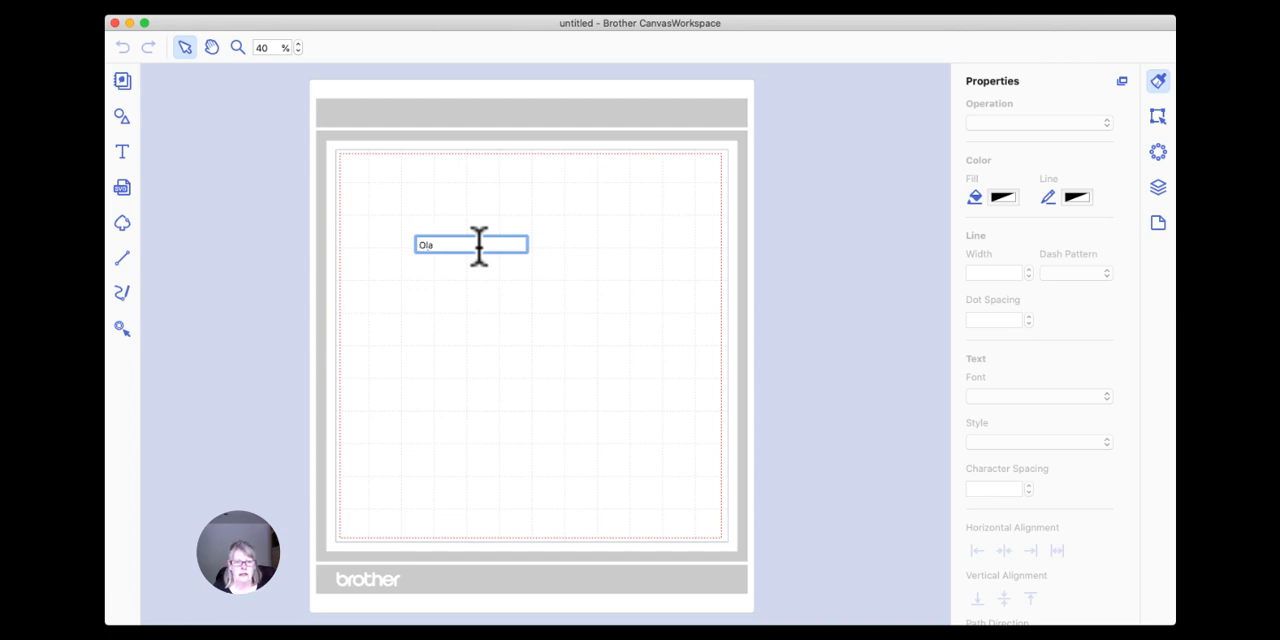
pyautogui.click(478, 263)
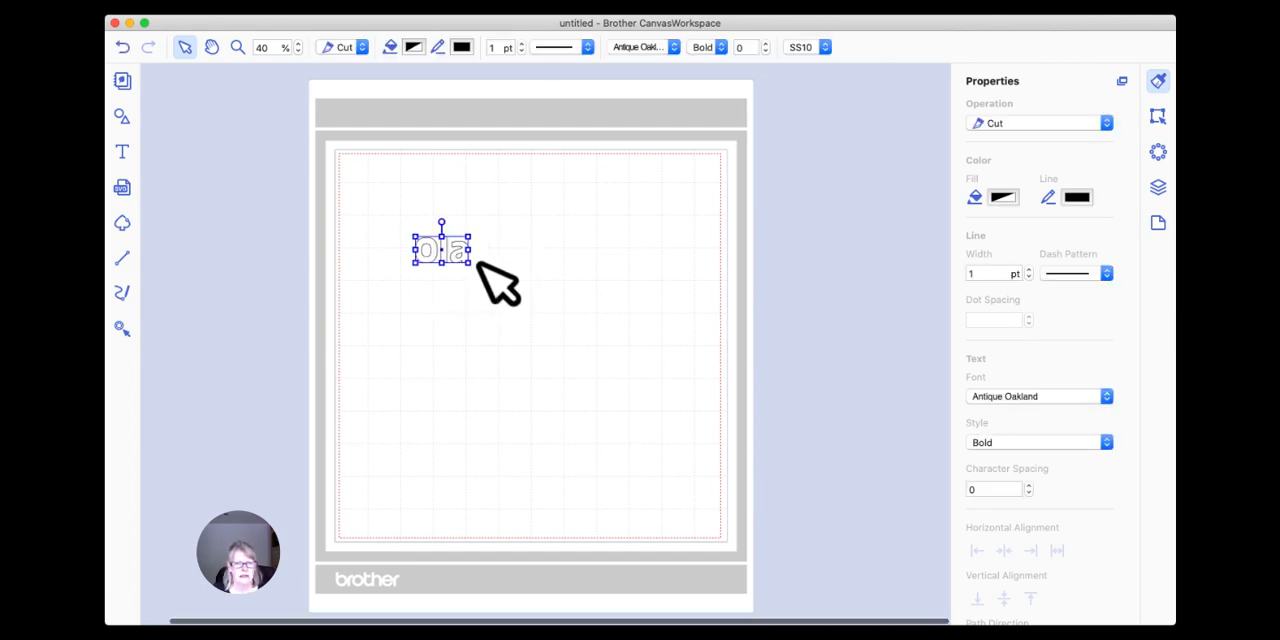
pyautogui.moveTo(470, 263); pyautogui.dragTo(537, 266)
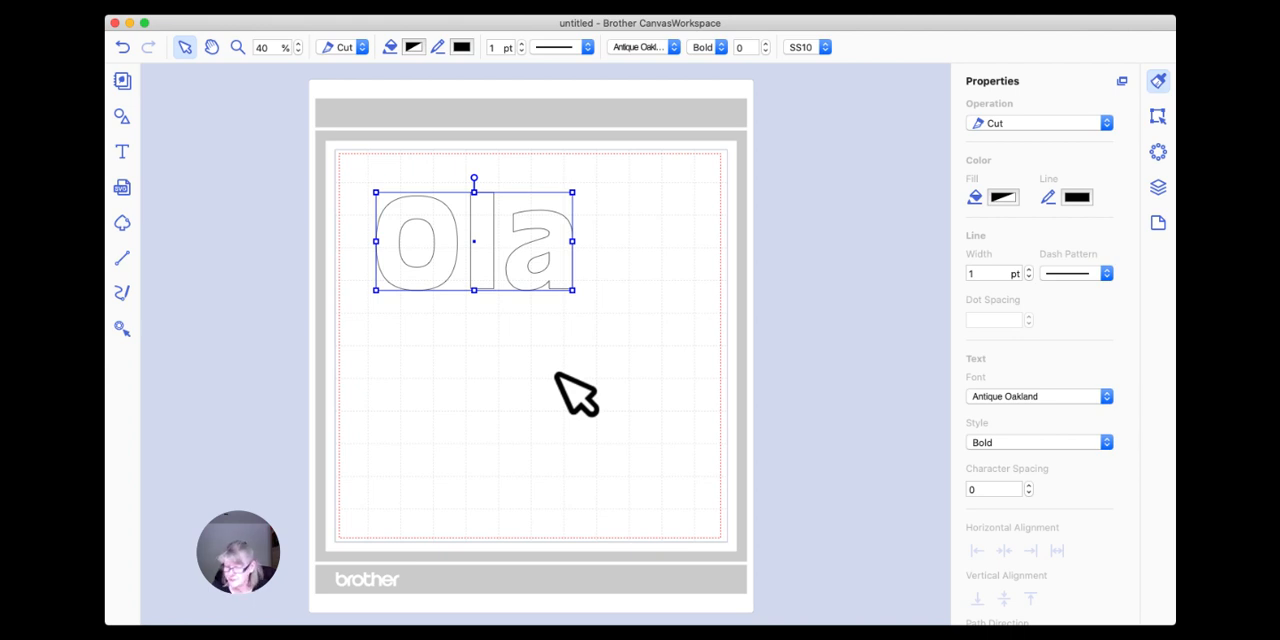
# Set the font of the "Ola" text to Calgary.
pyautogui.click(675, 47)
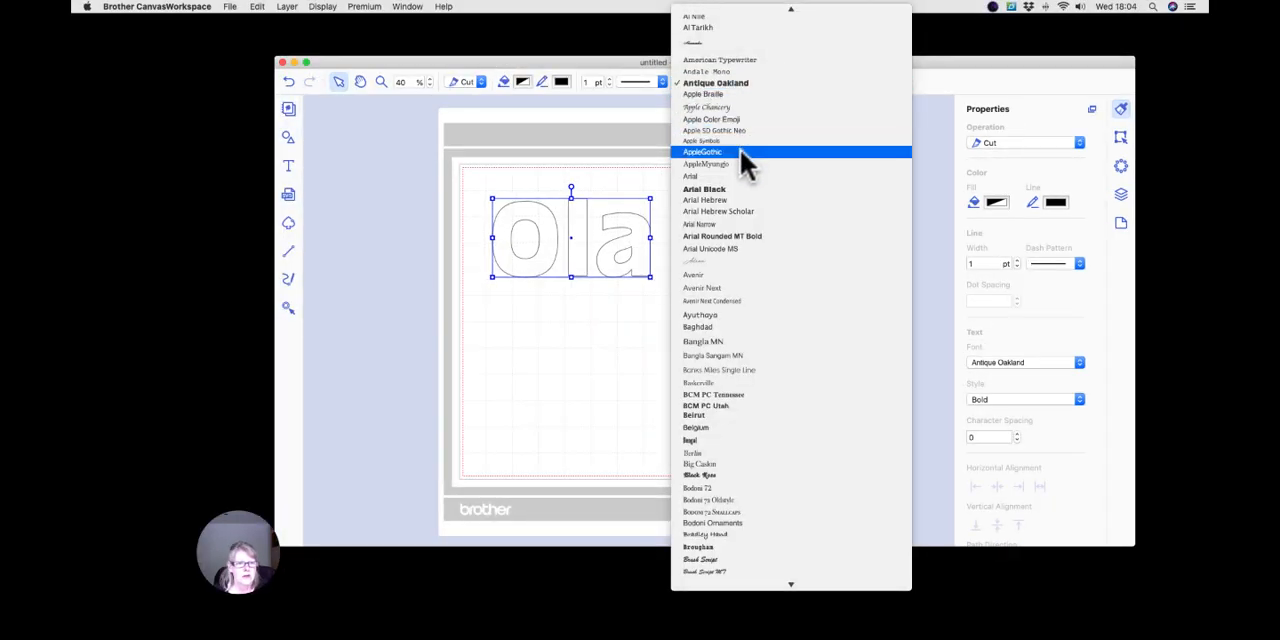
pyautogui.scroll(-8, 740, 149)
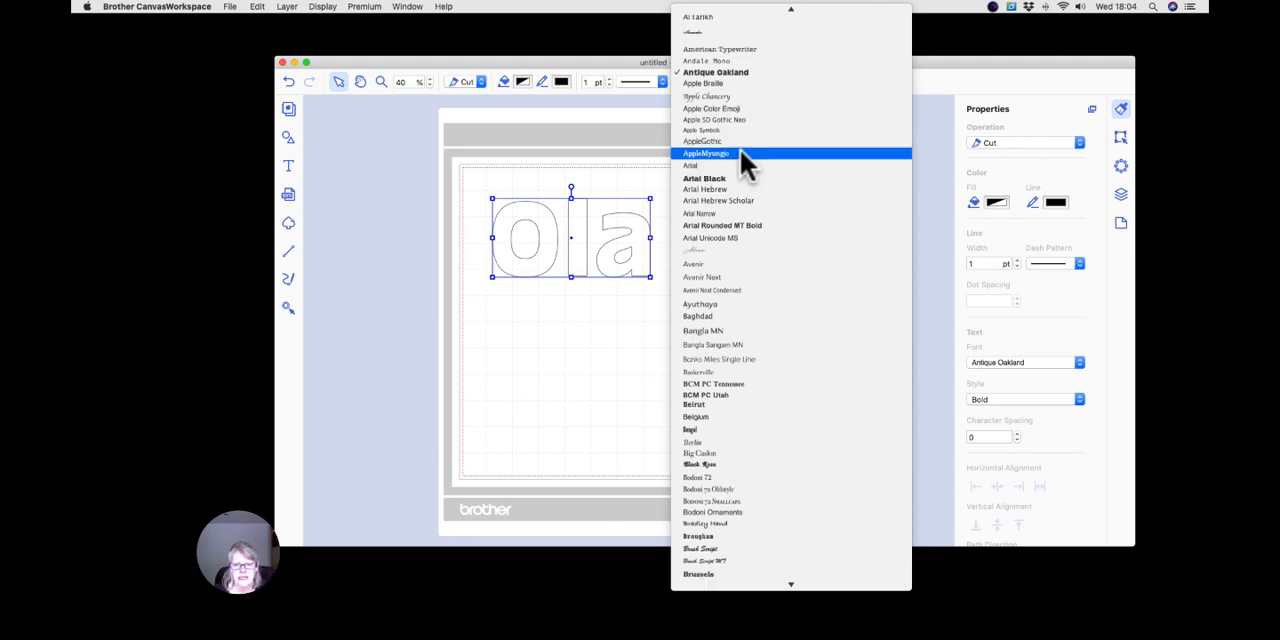
pyautogui.scroll(-2, 740, 149)
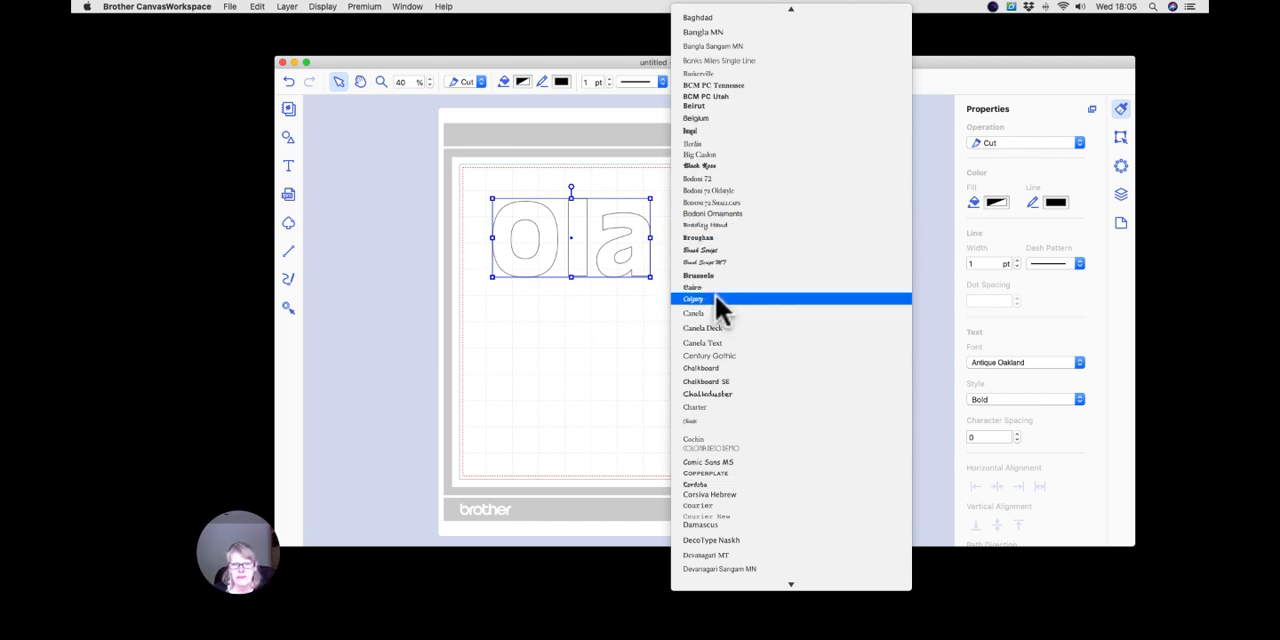
pyautogui.click(714, 299)
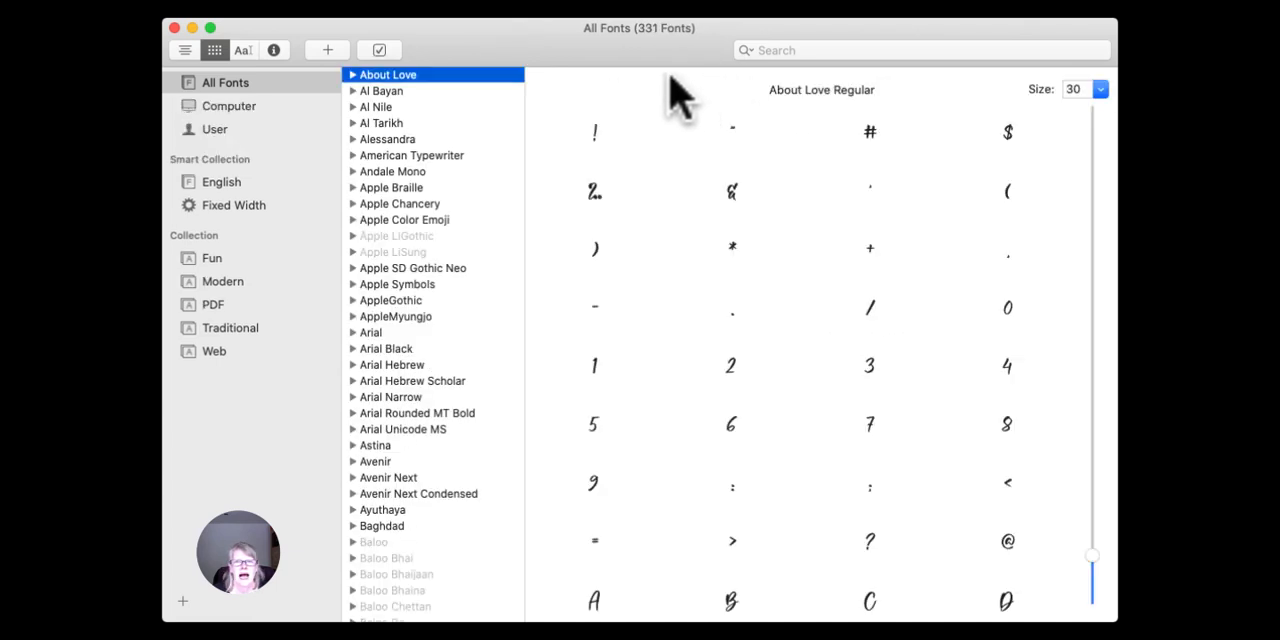
# Look through the list of all fonts in Font Book, down to the Canela and Chalkboard entries.
pyautogui.moveTo(563, 57); pyautogui.dragTo(605, 50)
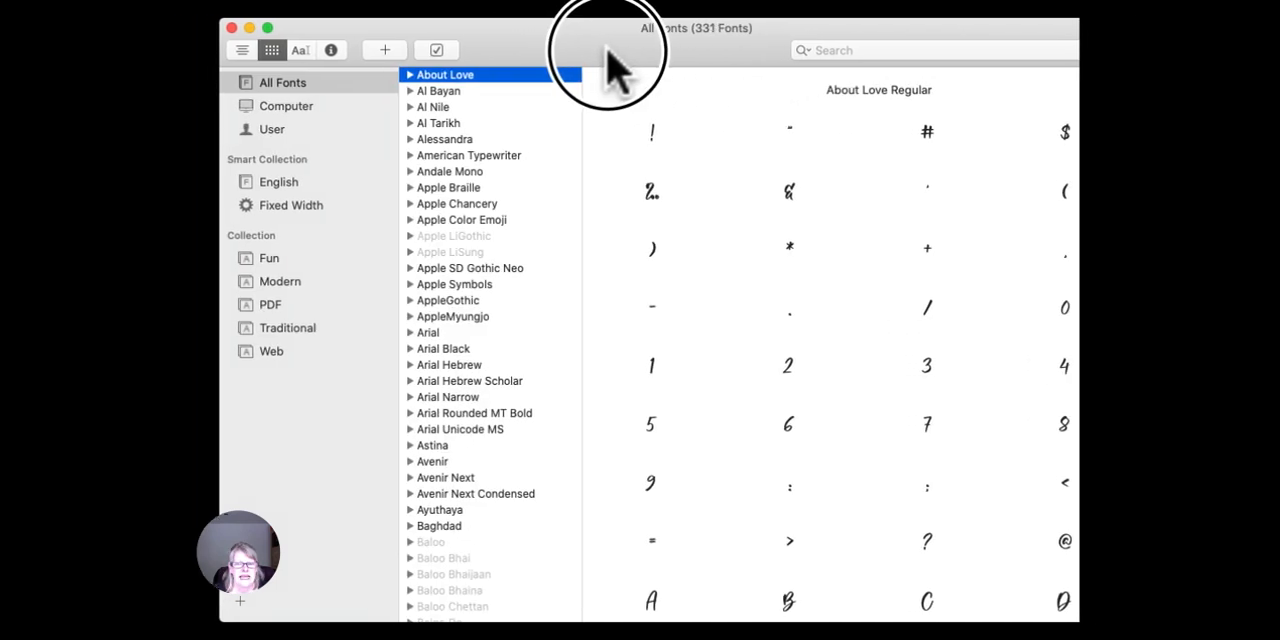
pyautogui.click(268, 84)
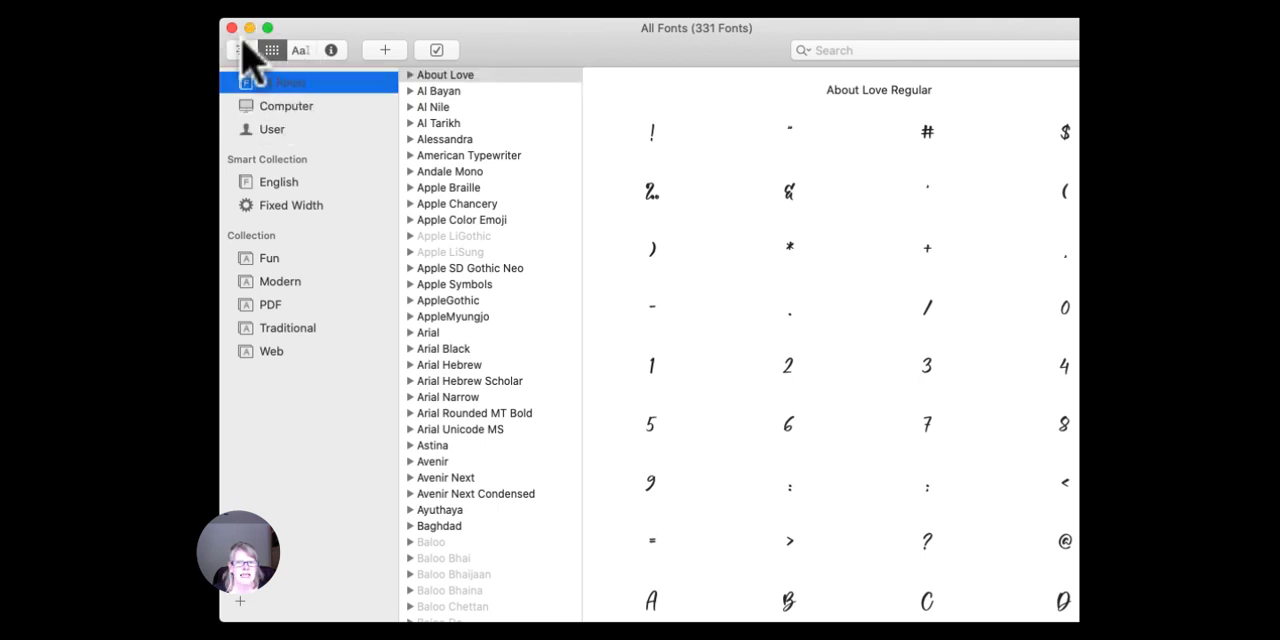
pyautogui.click(184, 24)
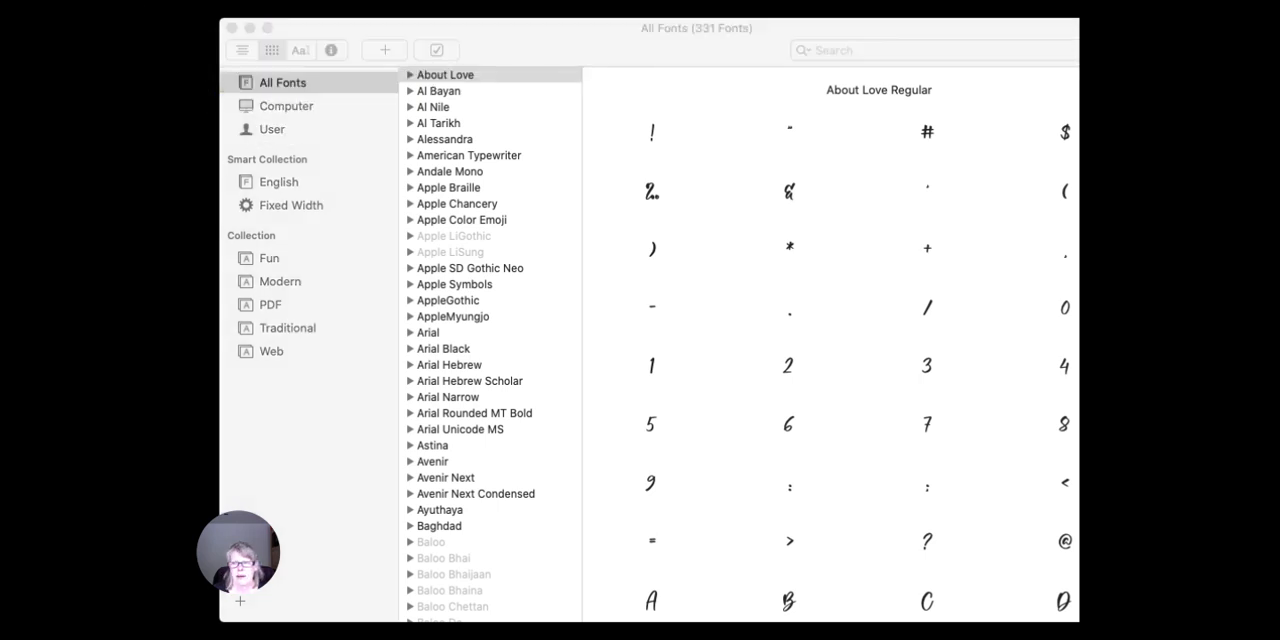
pyautogui.click(789, 309)
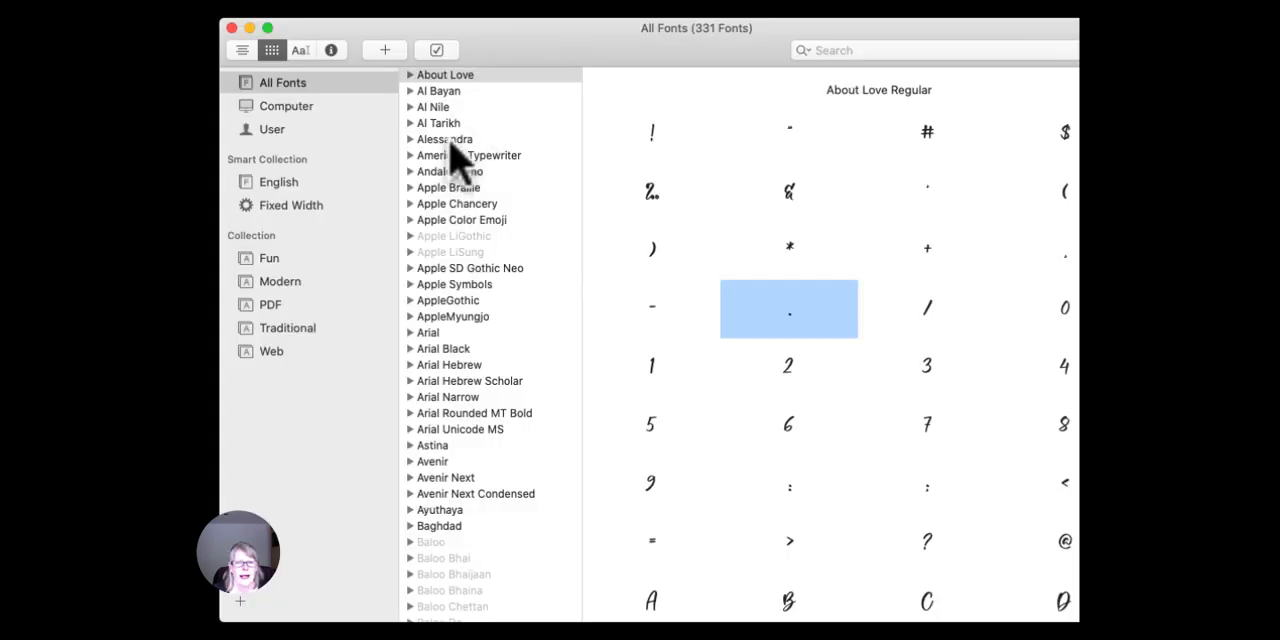
pyautogui.scroll(-5, 446, 257)
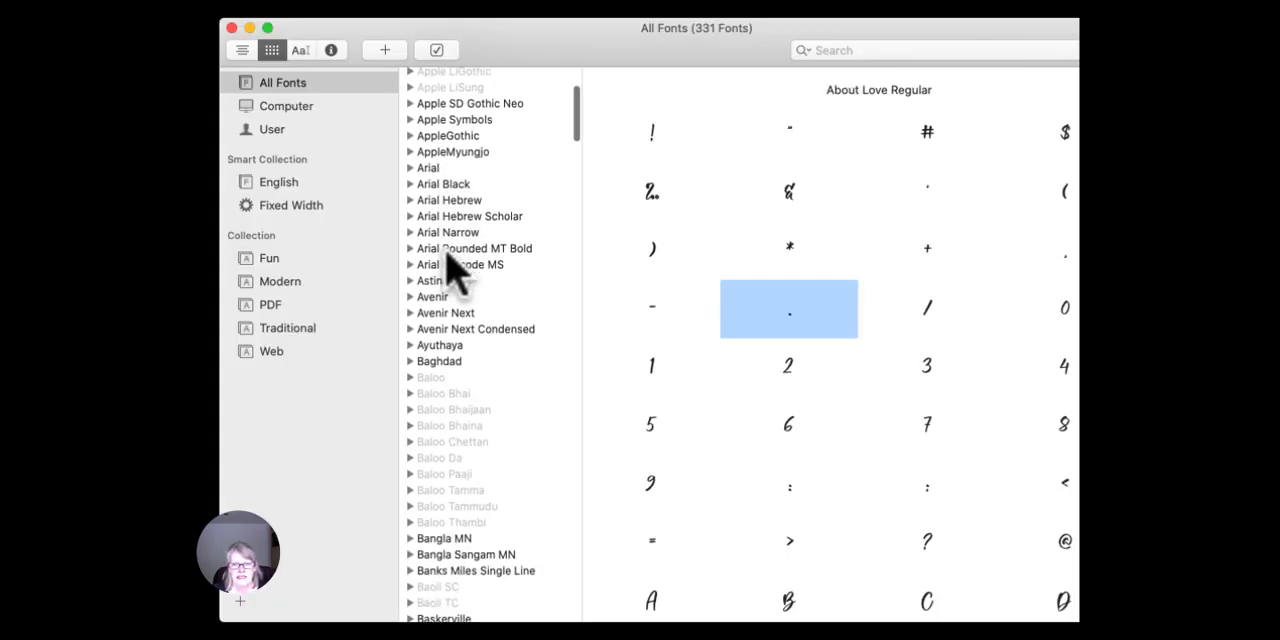
pyautogui.scroll(-15, 446, 265)
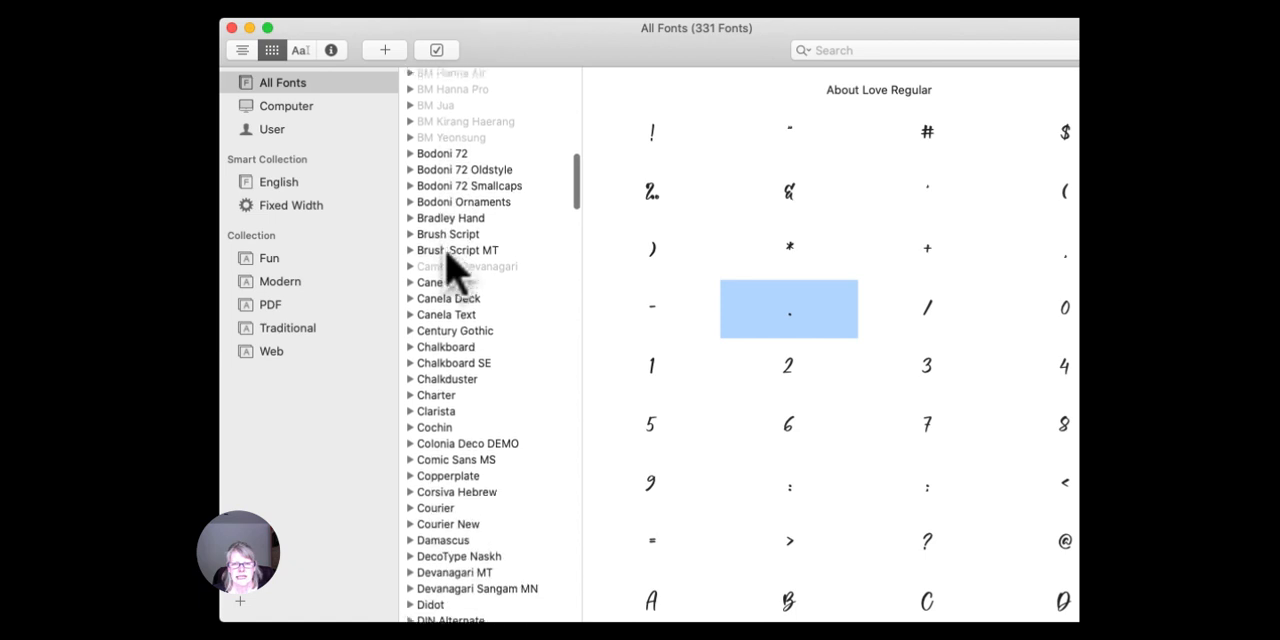
pyautogui.scroll(-2, 446, 254)
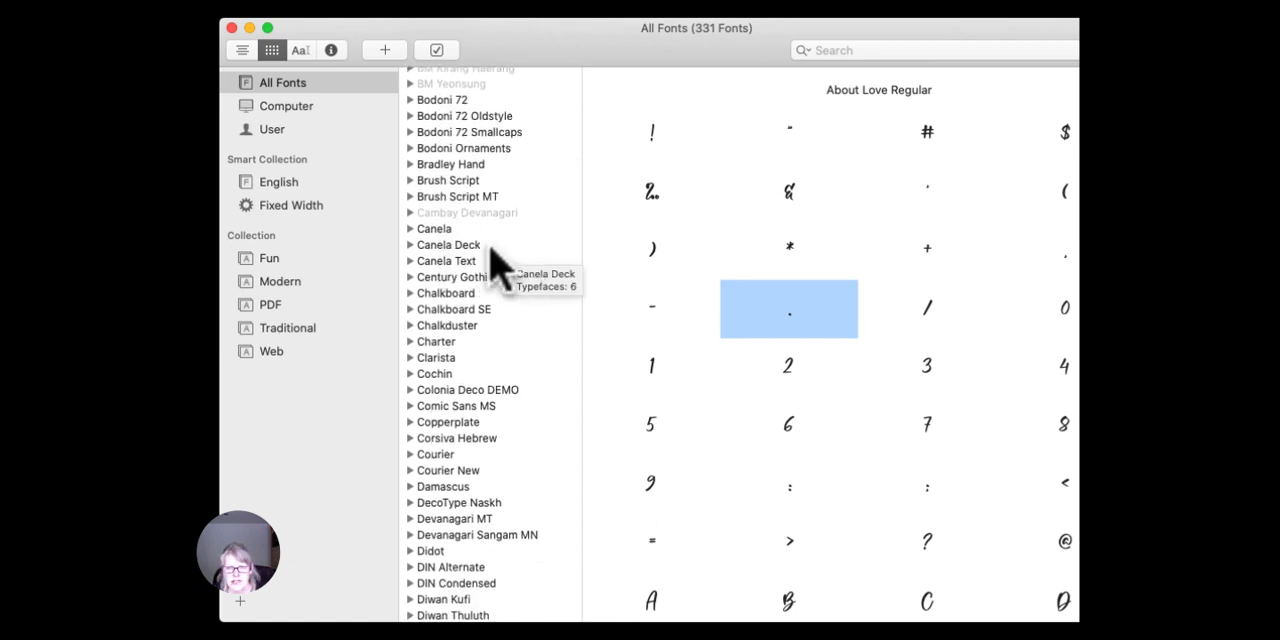
pyautogui.scroll(3, 497, 262)
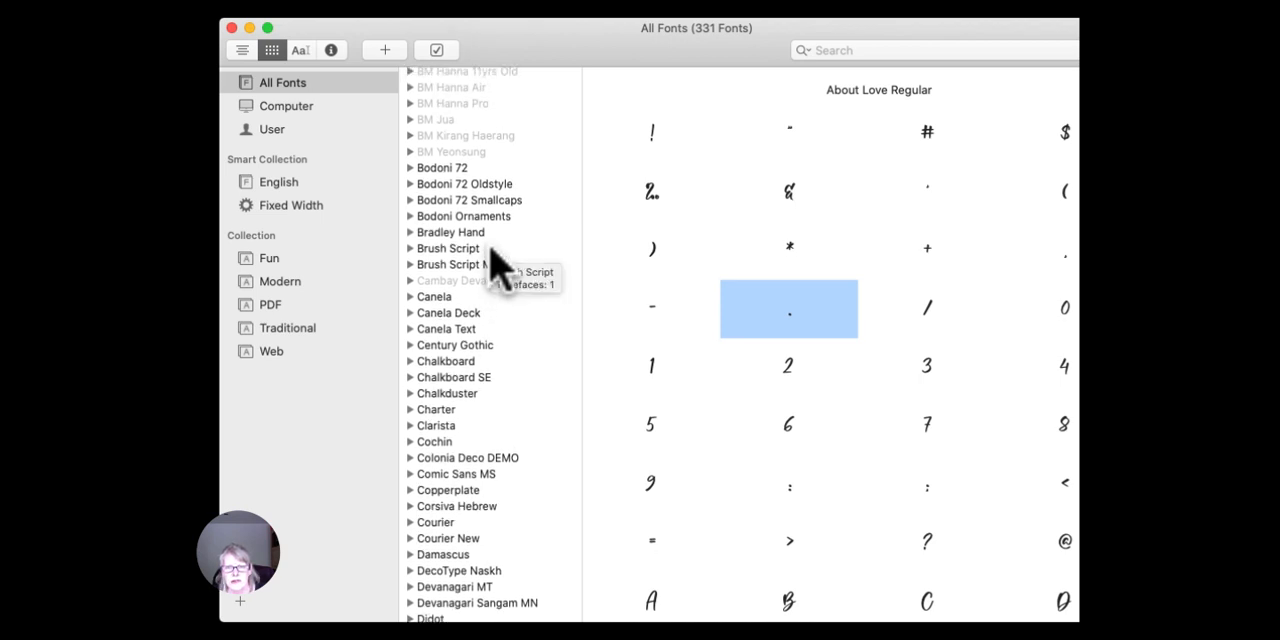
pyautogui.scroll(5, 497, 262)
pyautogui.scroll(8, 497, 262)
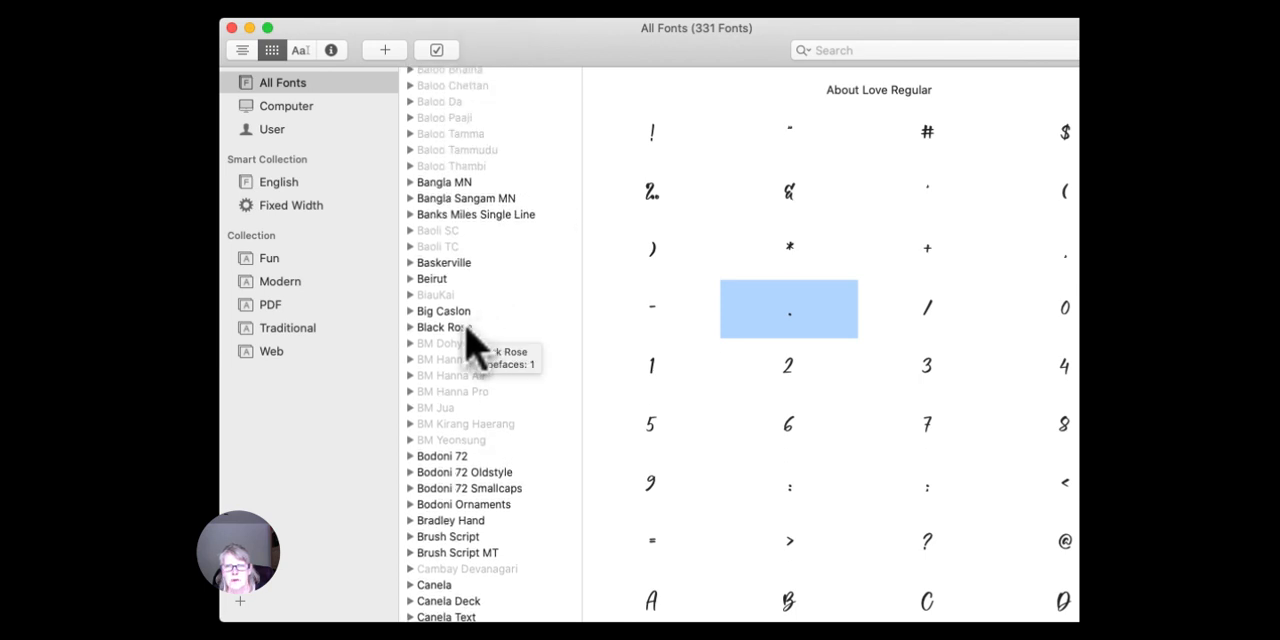
pyautogui.scroll(-10, 466, 325)
pyautogui.scroll(-6, 466, 325)
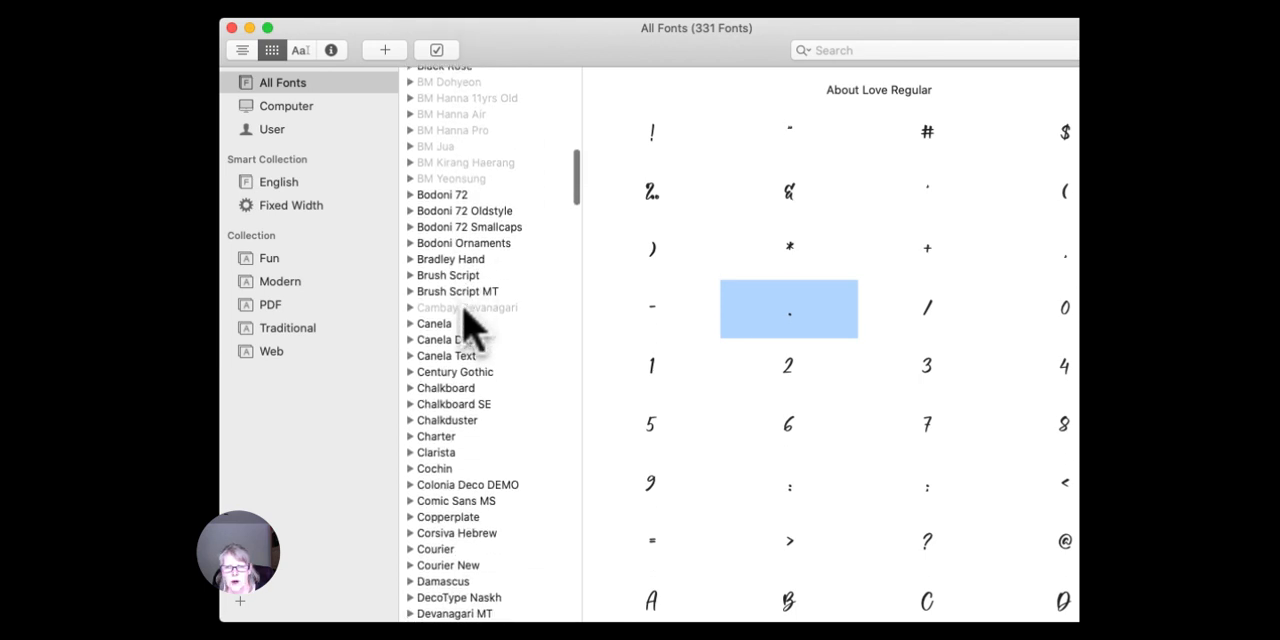
# Preview the Chalkboard font and examine its accented letters and symbols.
pyautogui.click(463, 303)
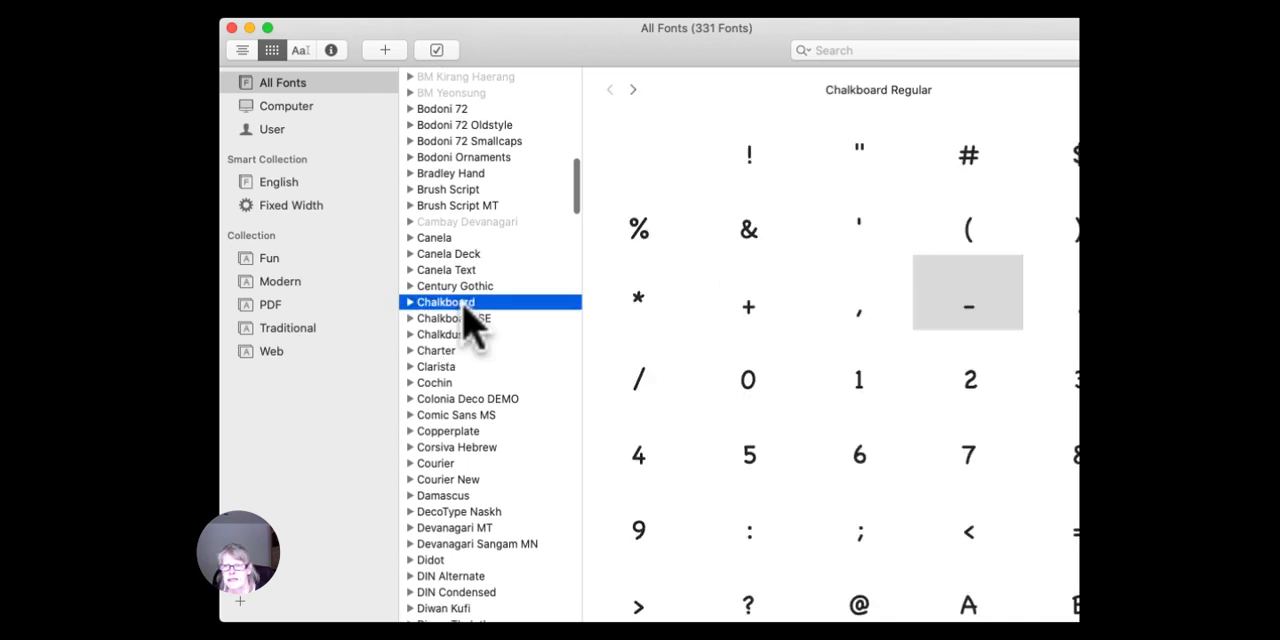
pyautogui.scroll(-10, 720, 330)
pyautogui.scroll(-15, 727, 330)
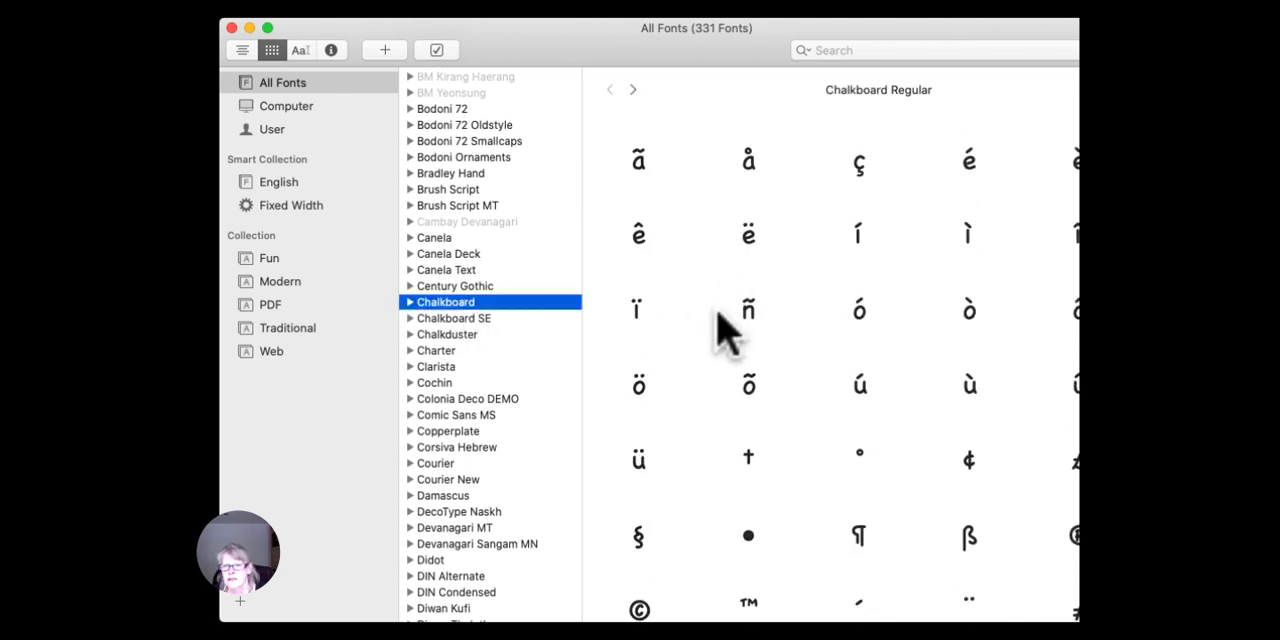
pyautogui.scroll(5, 727, 330)
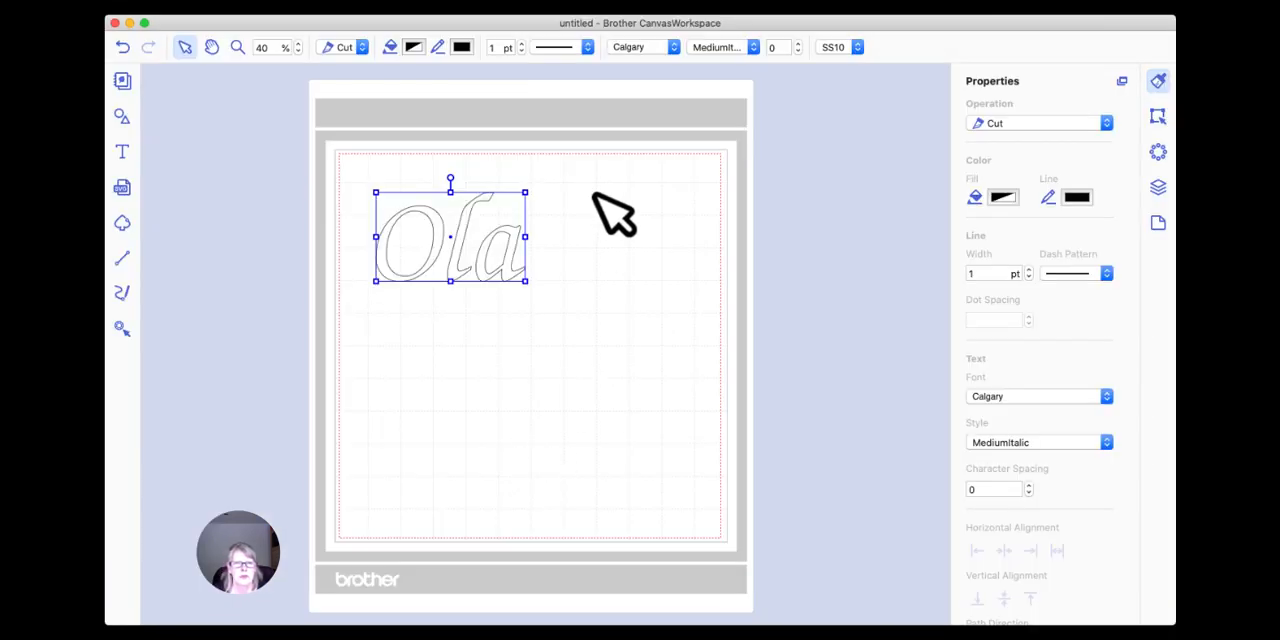
# In CanvasWorkspace, set the font of the "Ola" text to Chalkboard SE.
pyautogui.click(673, 47)
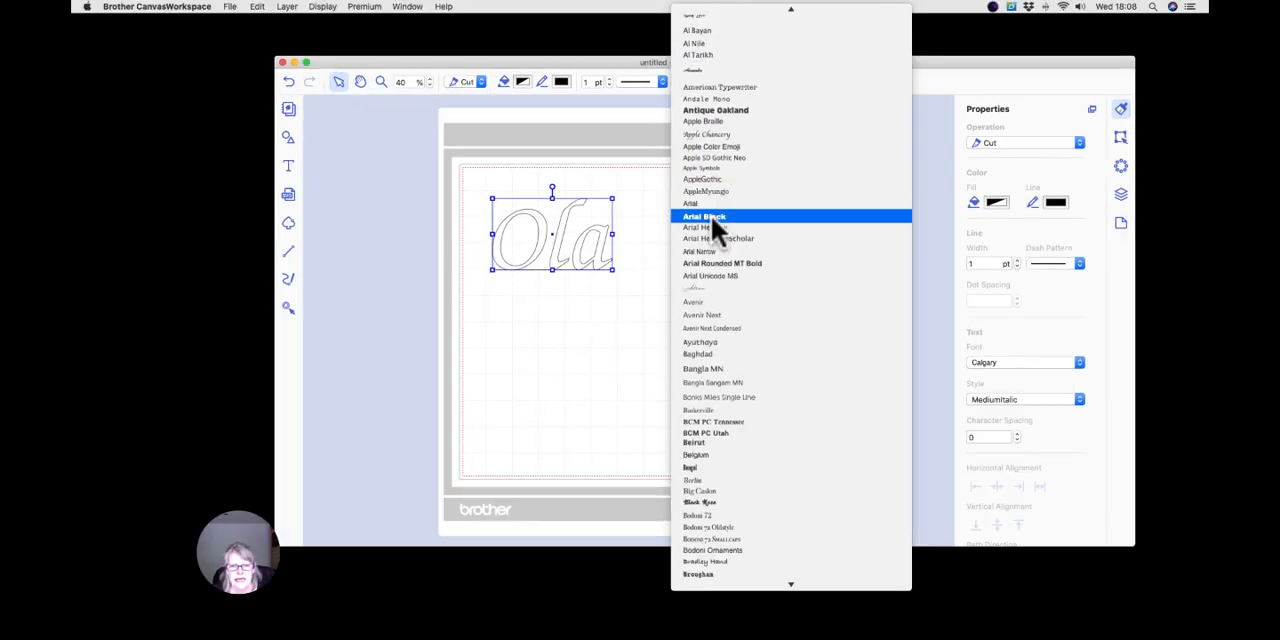
pyautogui.scroll(-10, 655, 210)
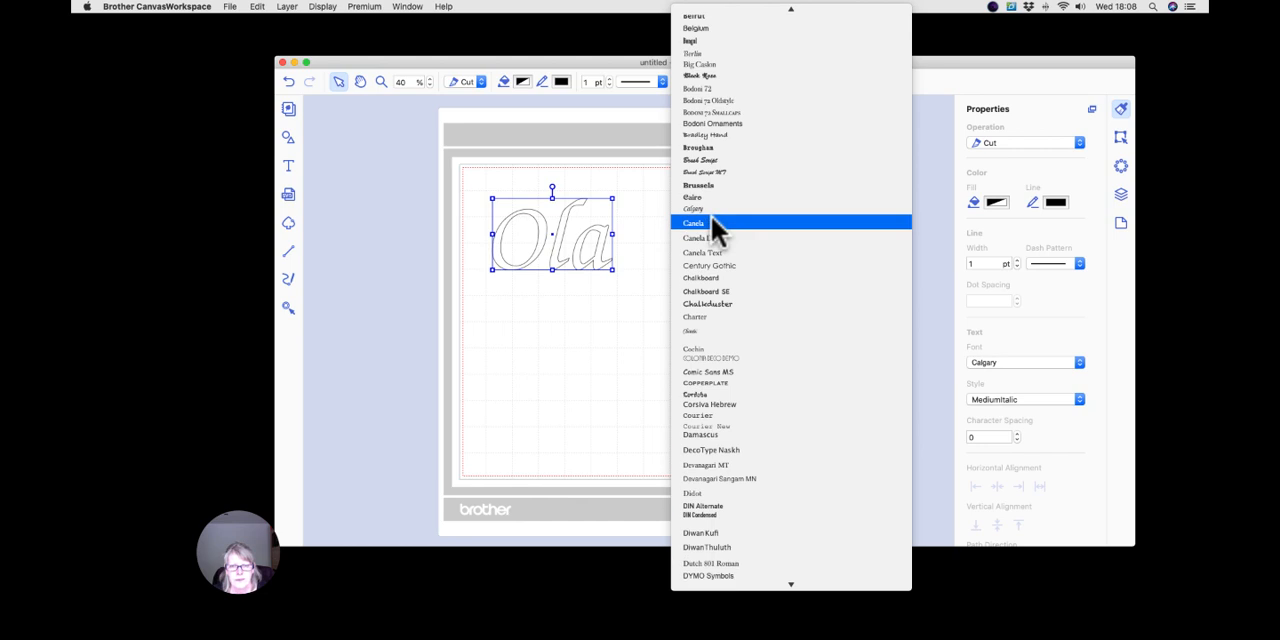
pyautogui.click(714, 290)
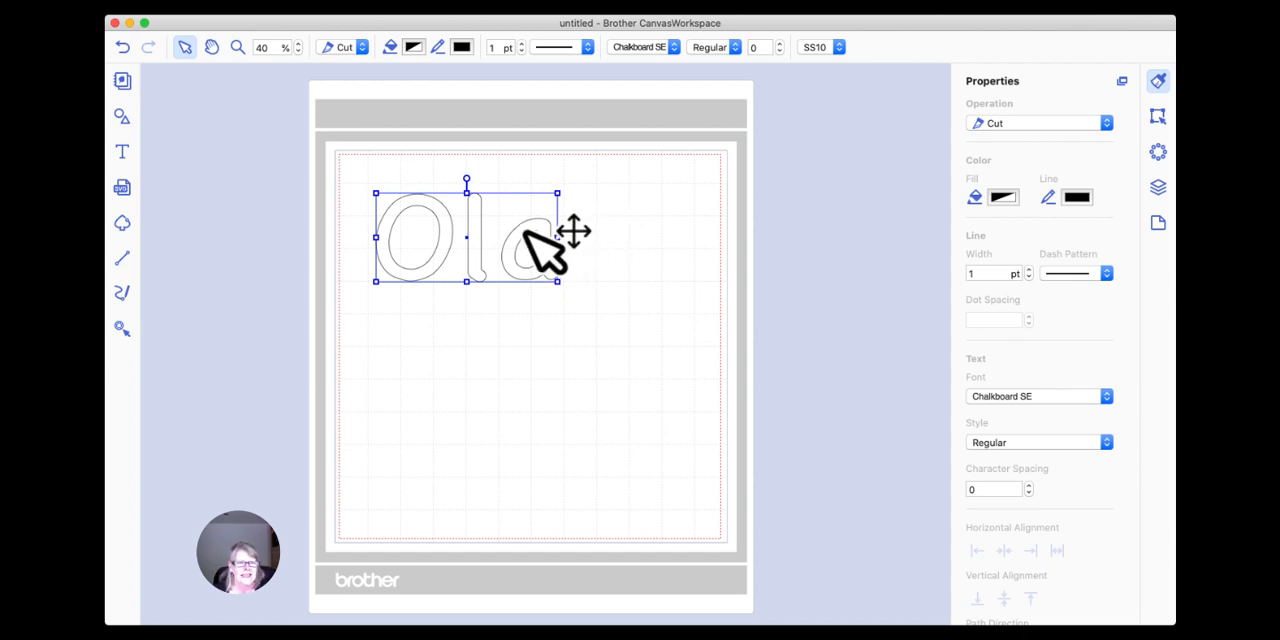
# Switch to Font Book, make its window narrower and reposition it with the Chalkboard font selected.
pyautogui.click(806, 1)
pyautogui.click(571, 479)
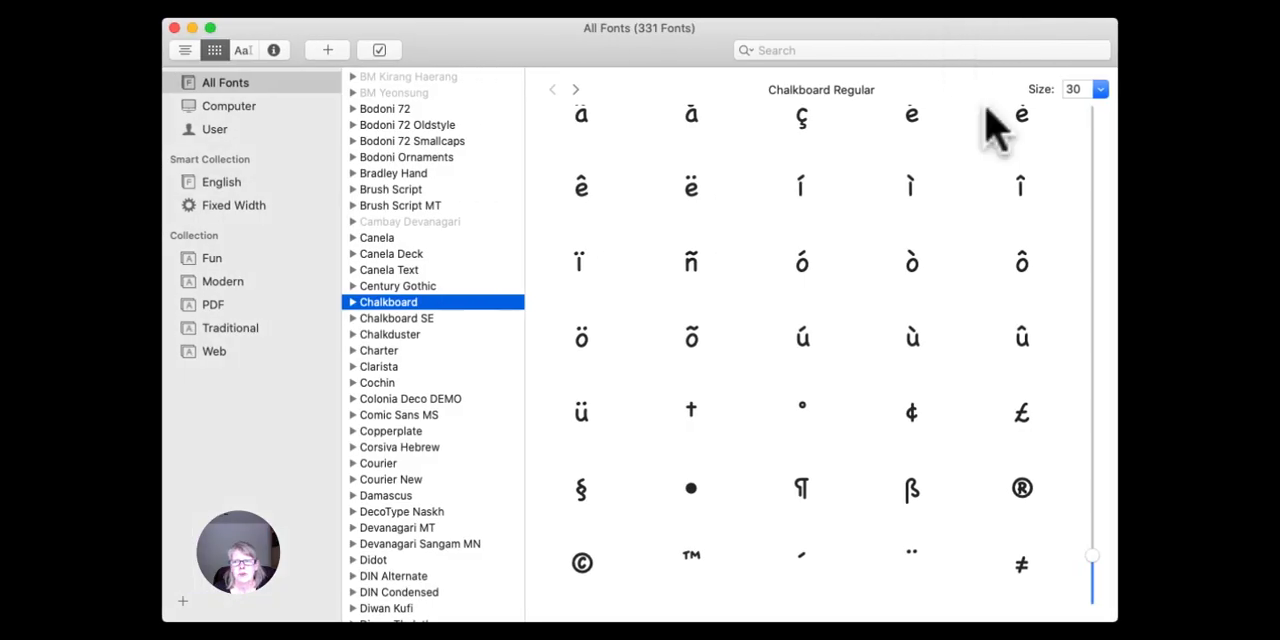
pyautogui.moveTo(1116, 620); pyautogui.dragTo(1053, 614)
pyautogui.moveTo(823, 29); pyautogui.dragTo(860, 29)
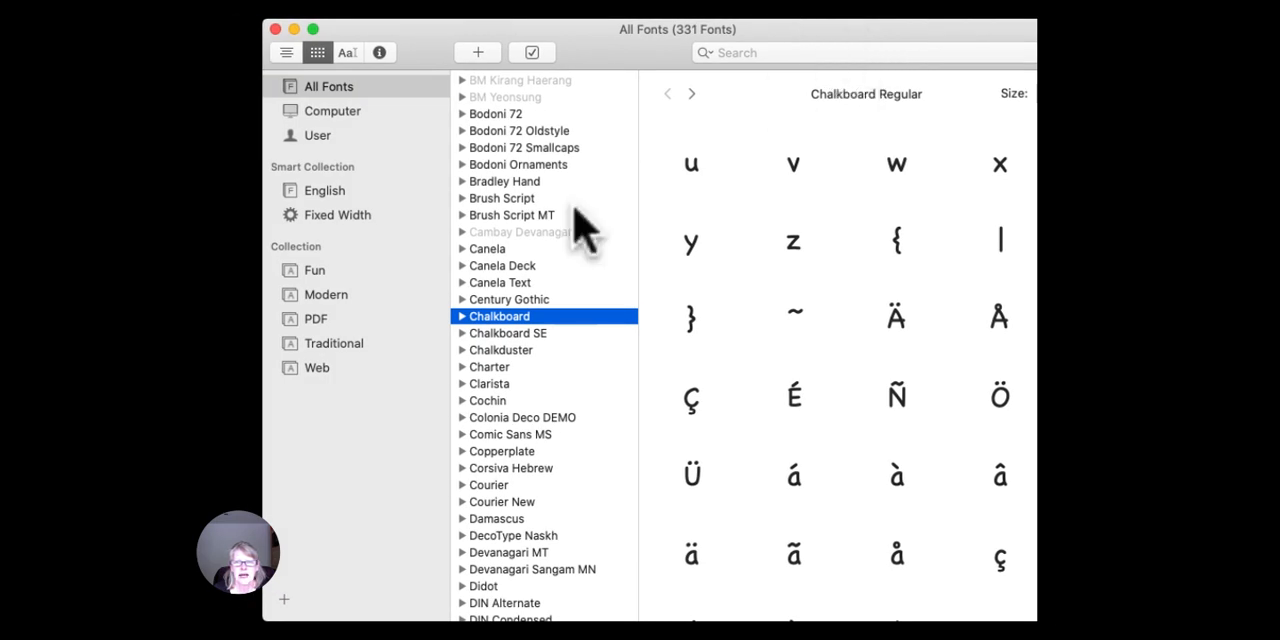
pyautogui.click(505, 325)
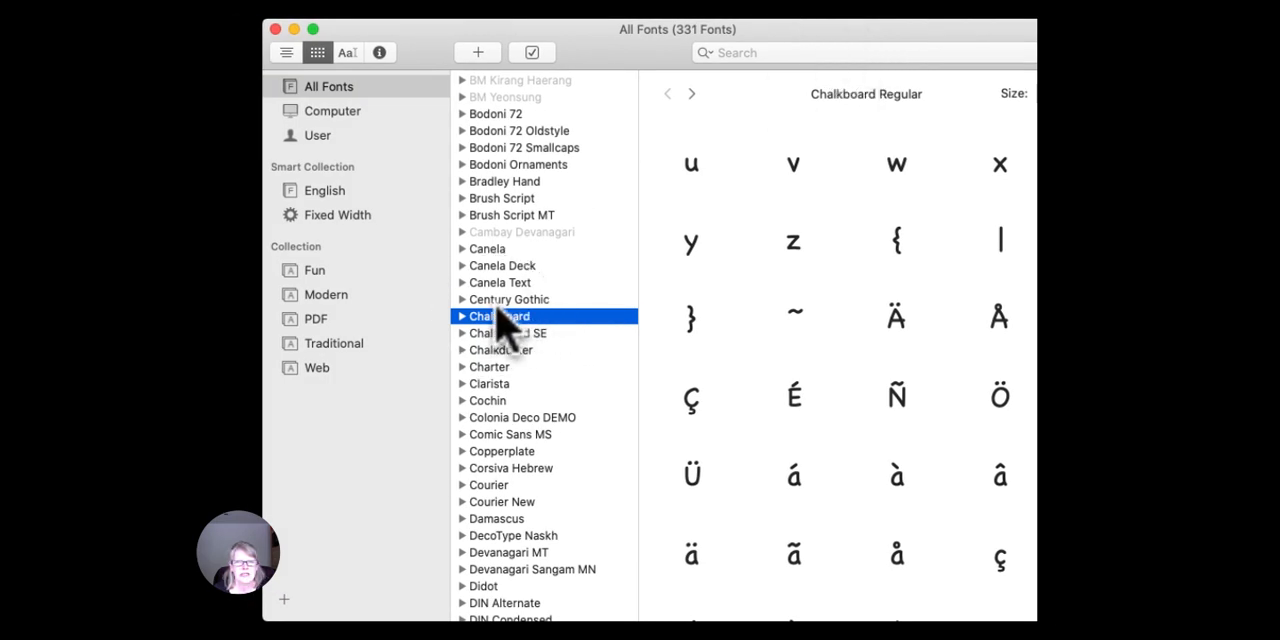
pyautogui.moveTo(822, 29); pyautogui.dragTo(784, 29)
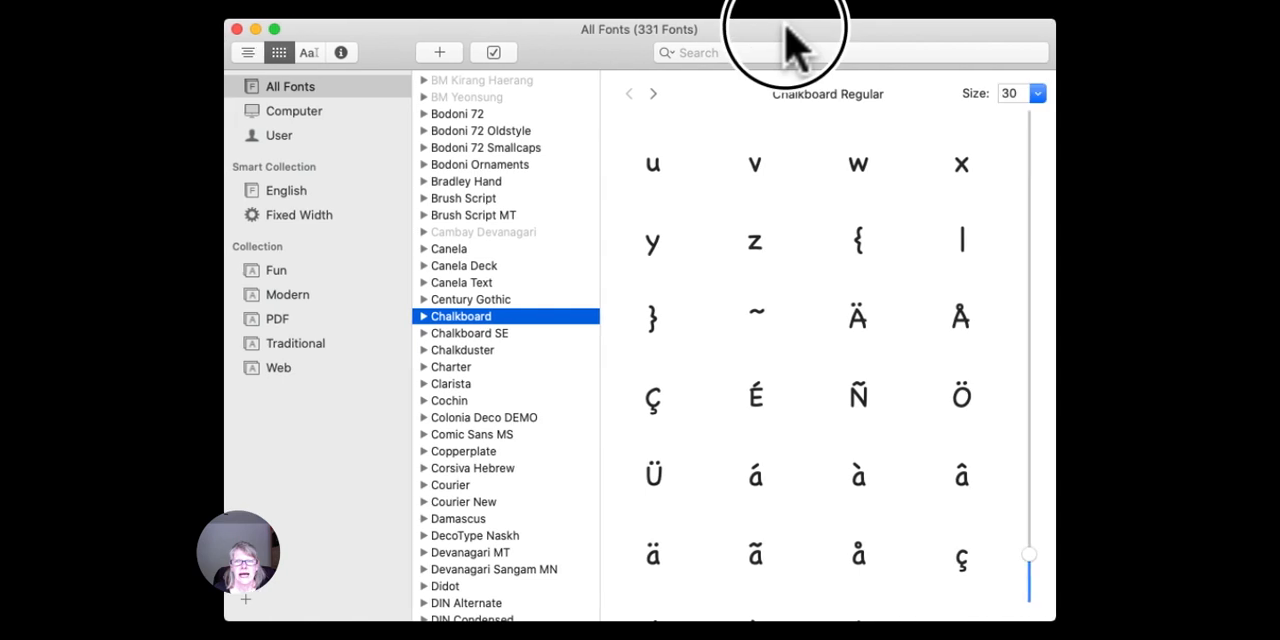
# Return to Font Book and examine Chalkboard's lowercase letters, digits and punctuation characters.
pyautogui.press('super+Tab')
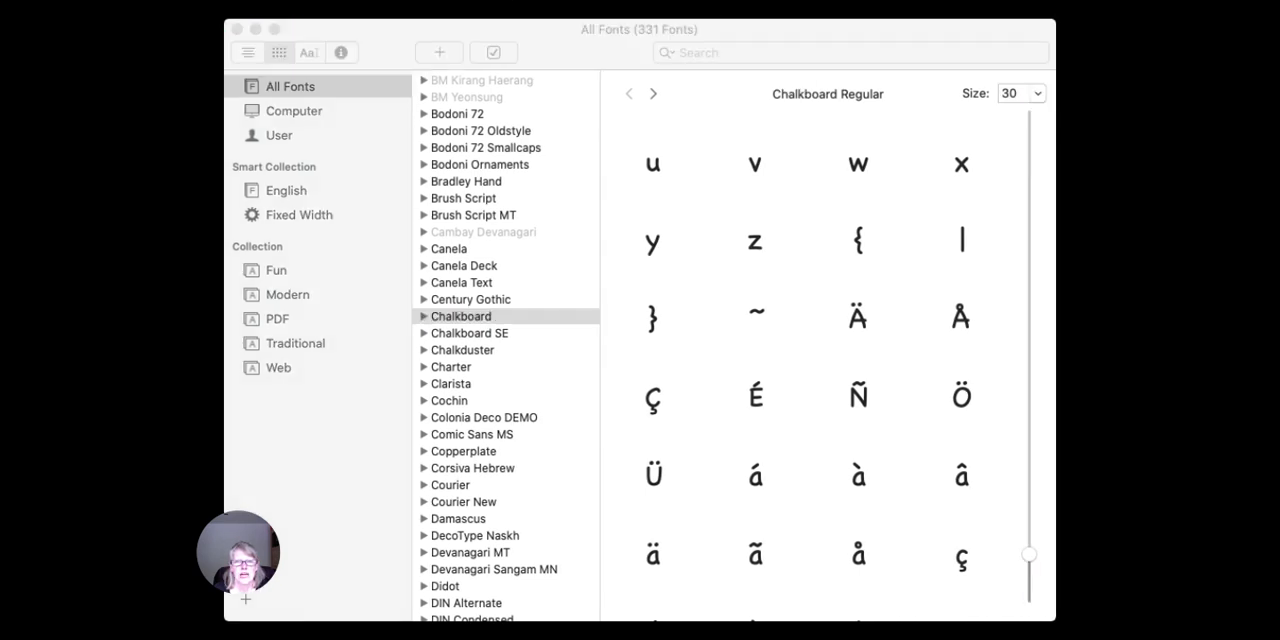
pyautogui.click(284, 565)
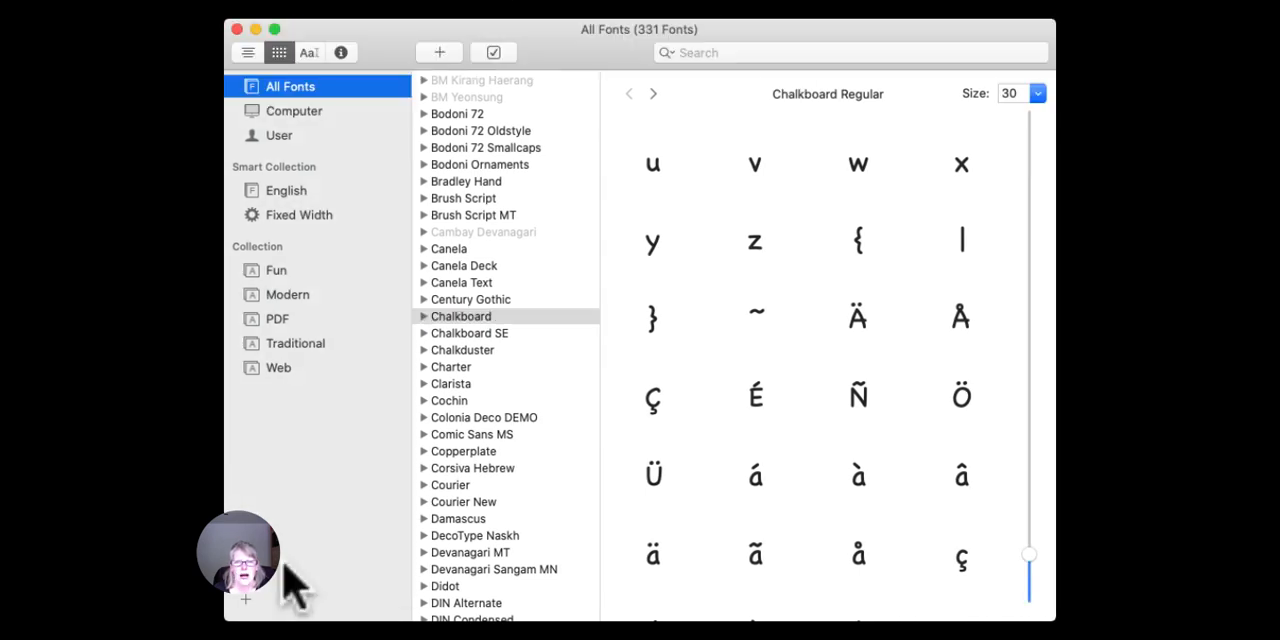
pyautogui.press('super+Tab')
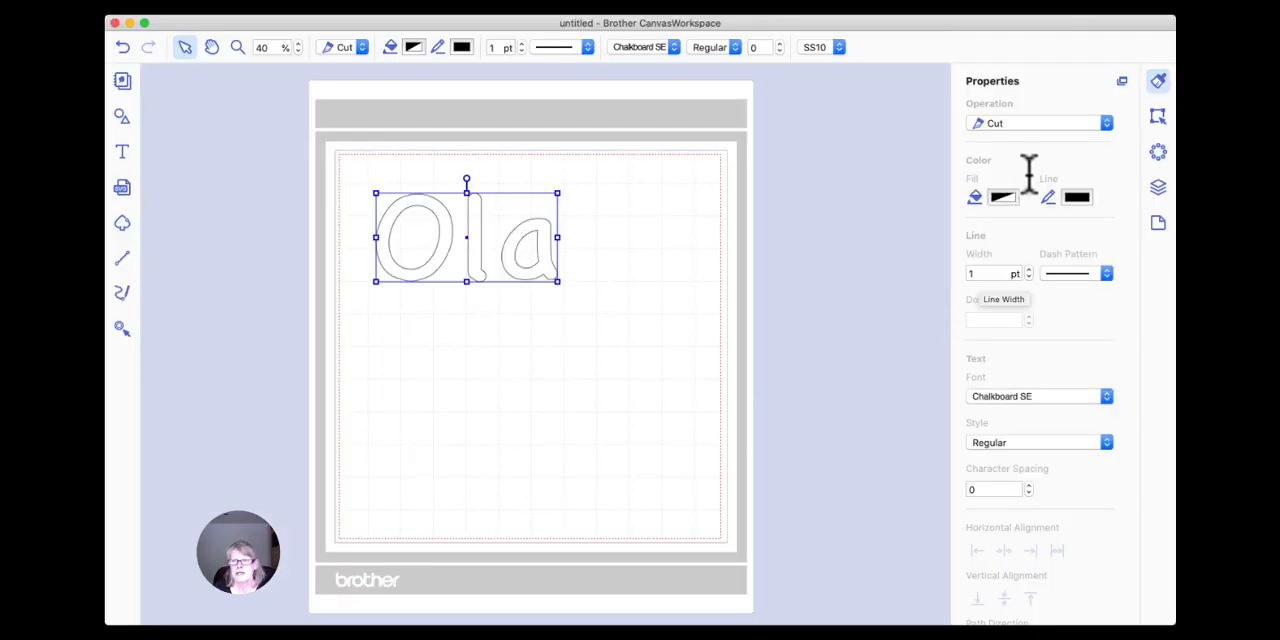
pyautogui.press('super+Tab')
pyautogui.scroll(6, 790, 262)
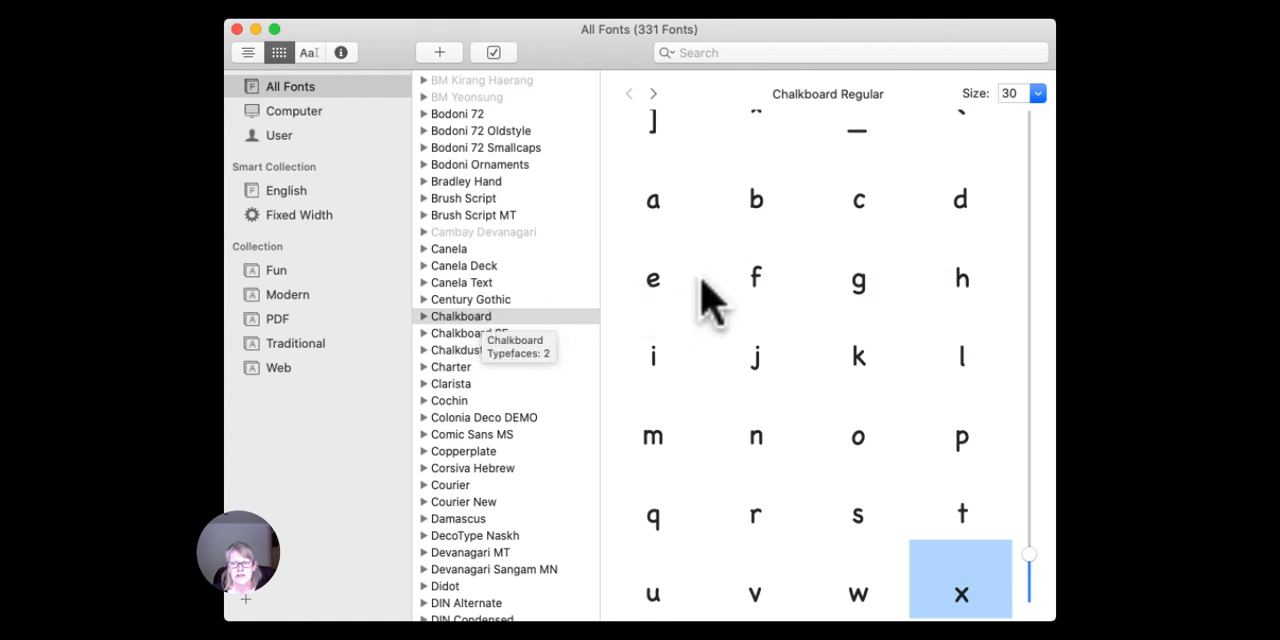
pyautogui.scroll(2, 710, 280)
pyautogui.scroll(10, 718, 287)
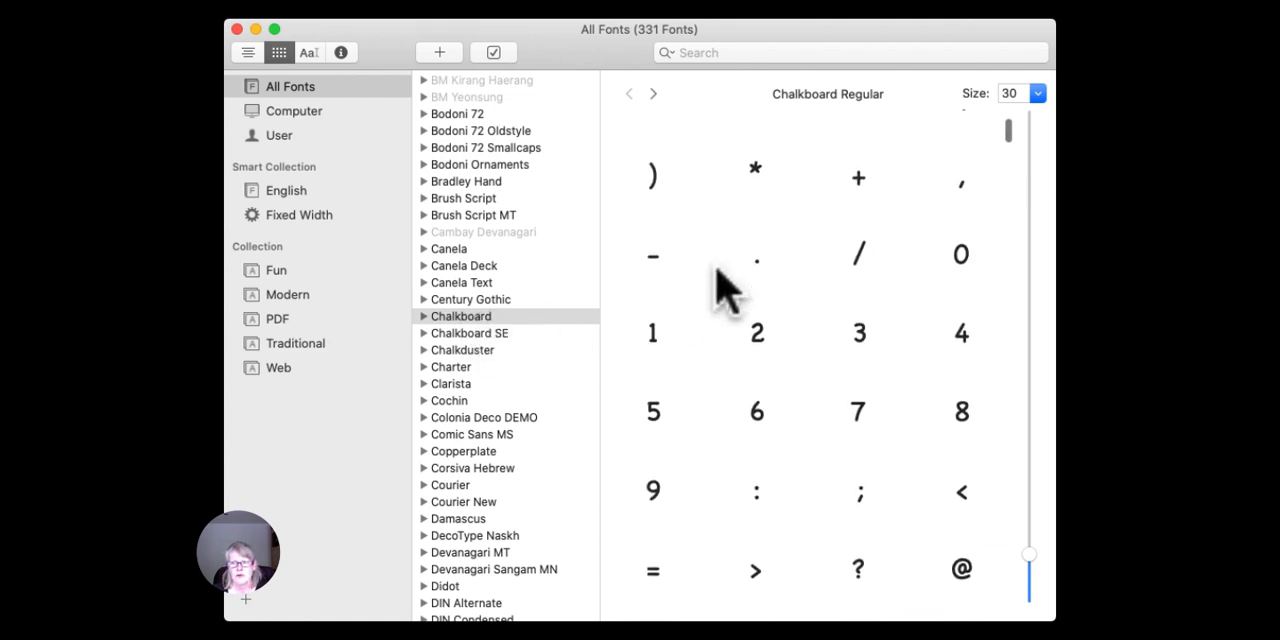
# Examine the digits and capital letters available in the Chalkboard font.
pyautogui.scroll(-3, 718, 287)
pyautogui.scroll(-1, 718, 287)
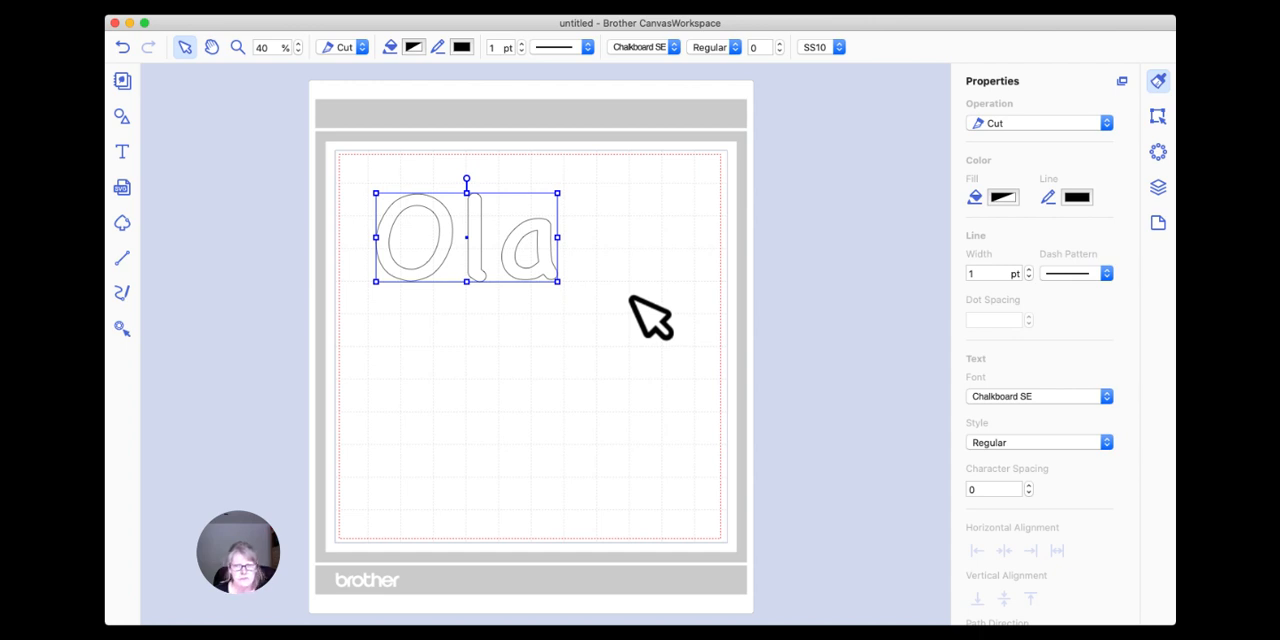
# Switch to CanvasWorkspace and set the font of the "Ola" text to Baskerville.
pyautogui.click(876, 2)
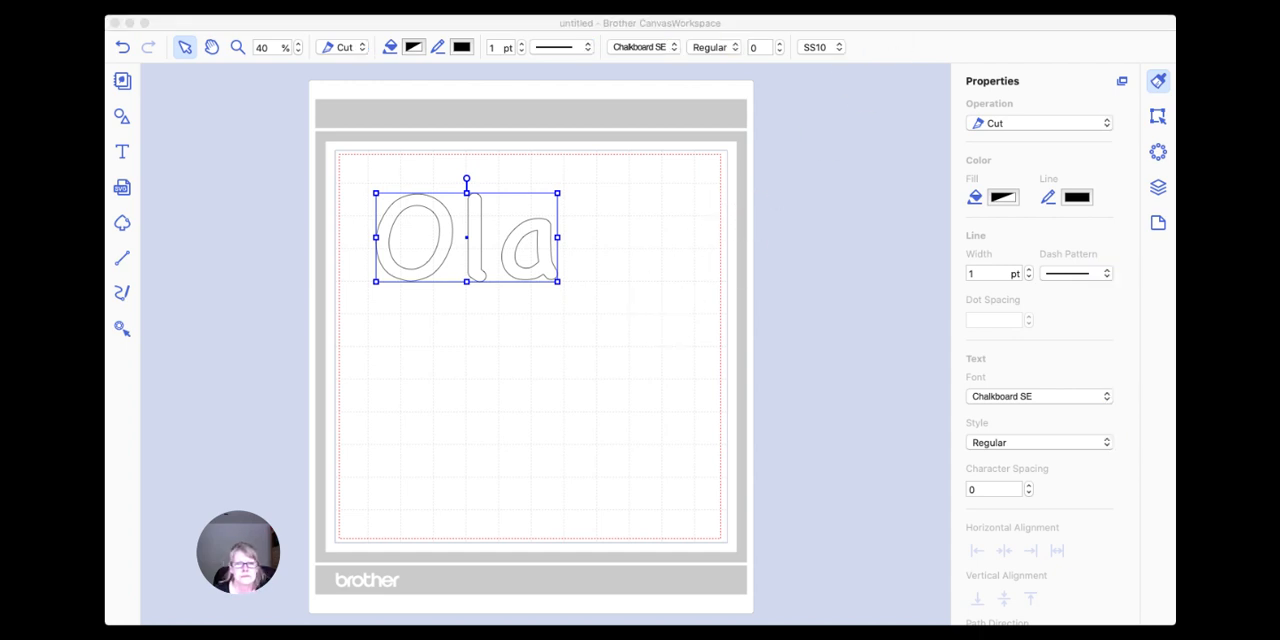
pyautogui.click(657, 436)
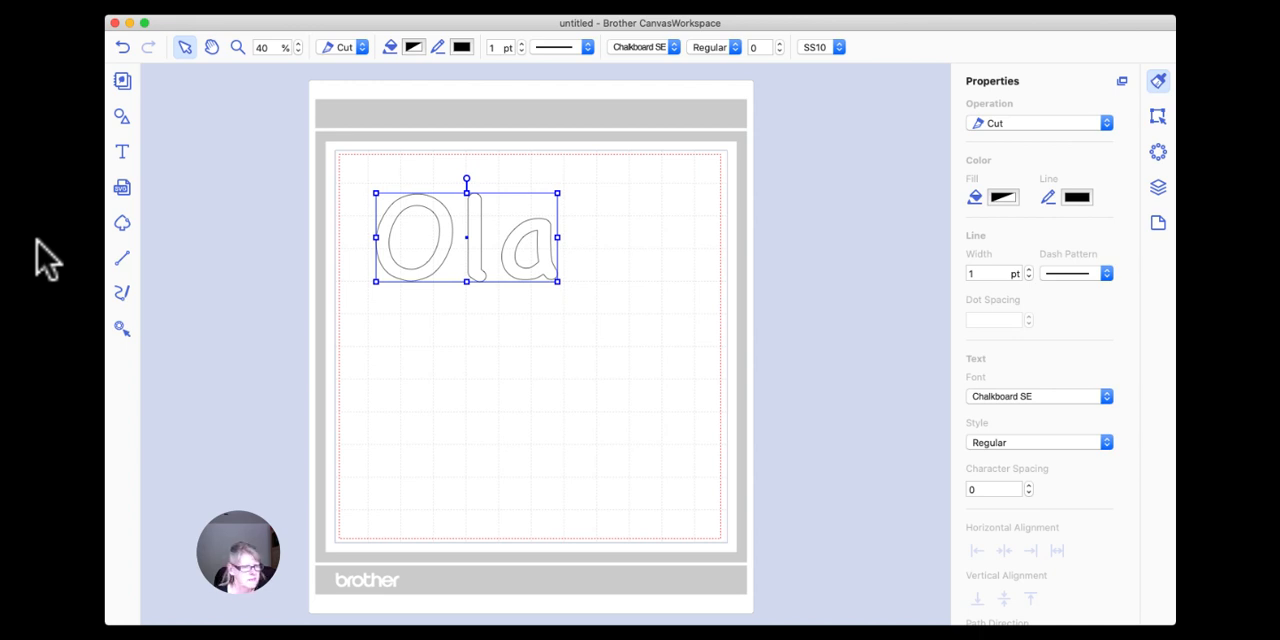
pyautogui.click(668, 47)
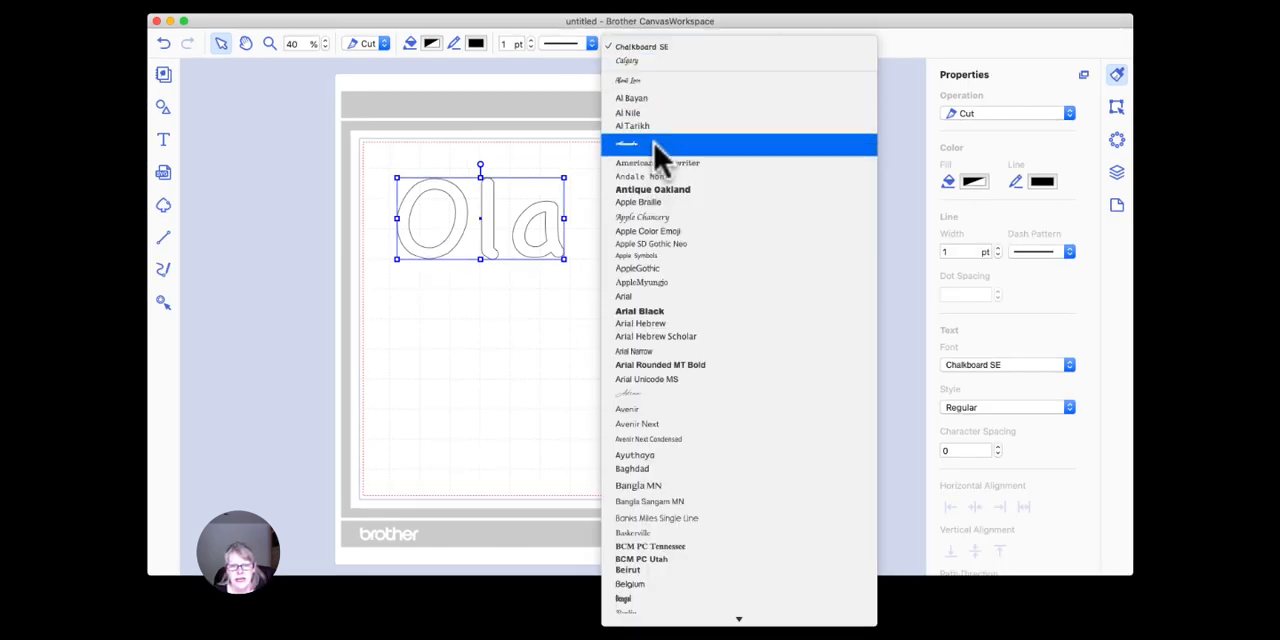
pyautogui.scroll(-5, 656, 145)
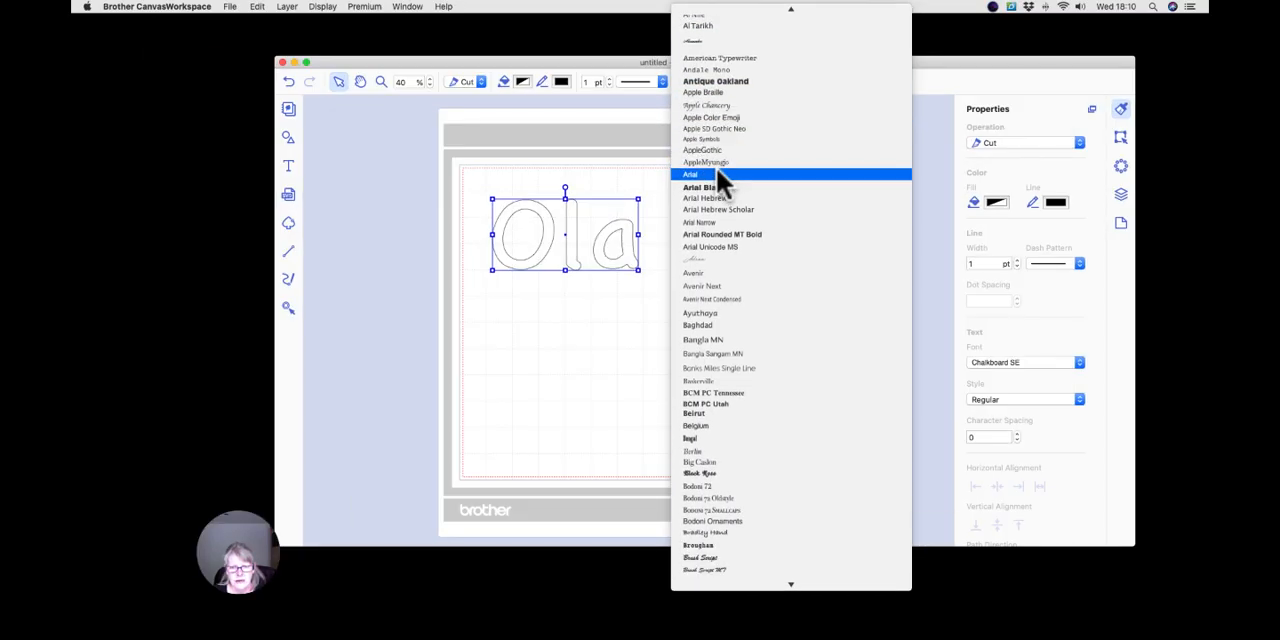
pyautogui.click(715, 380)
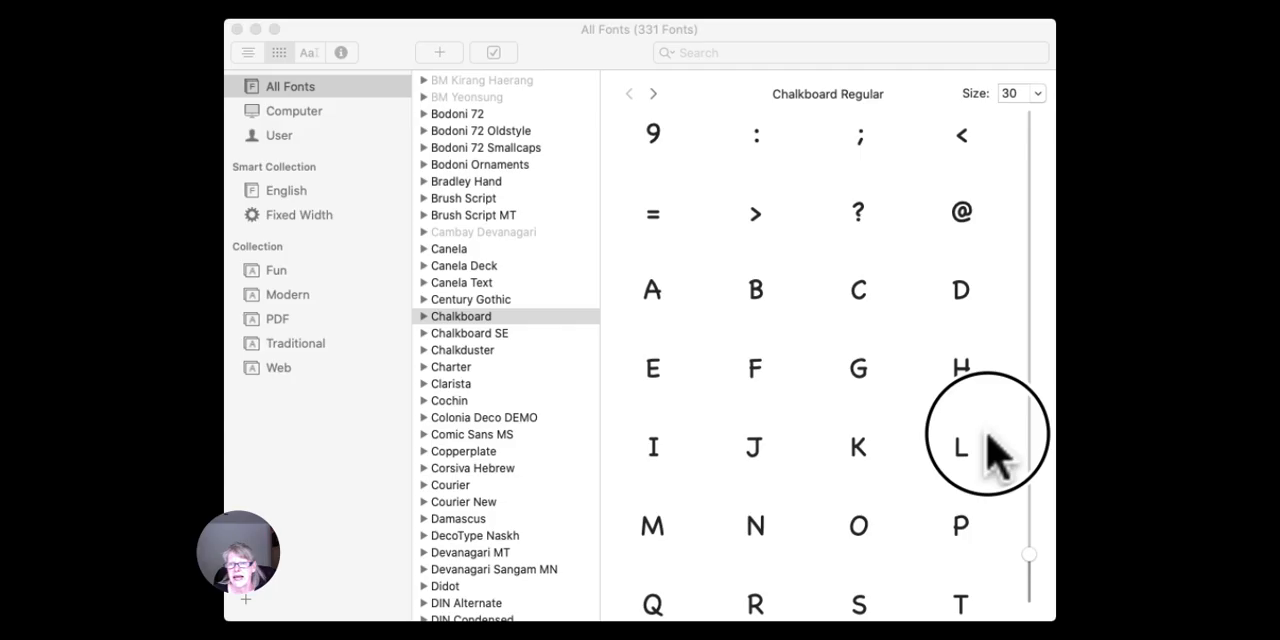
# Switch to Font Book and display the character repertoire of the Baskerville font.
pyautogui.click(990, 450)
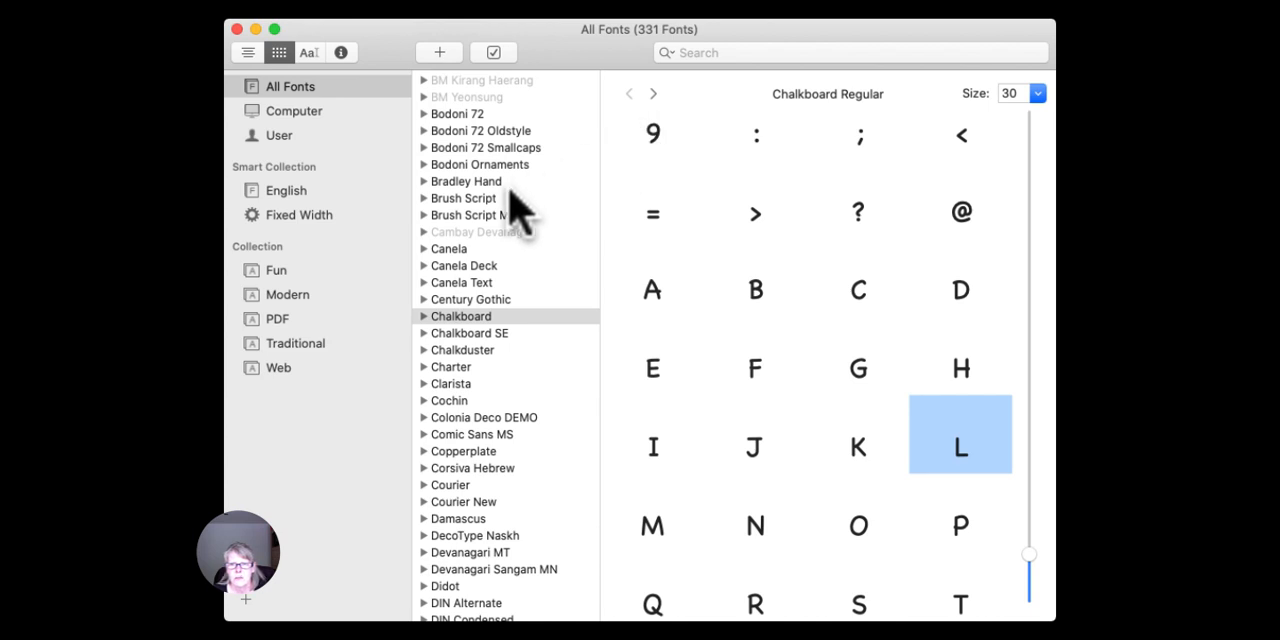
pyautogui.scroll(3, 515, 210)
pyautogui.scroll(5, 512, 192)
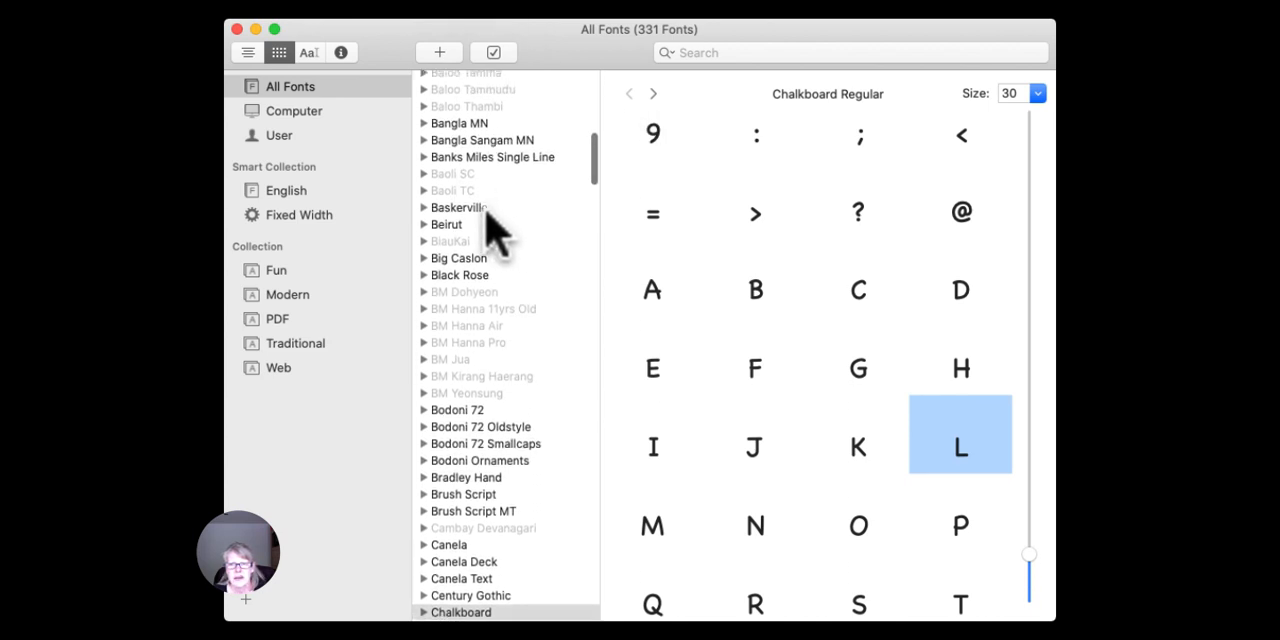
pyautogui.click(479, 208)
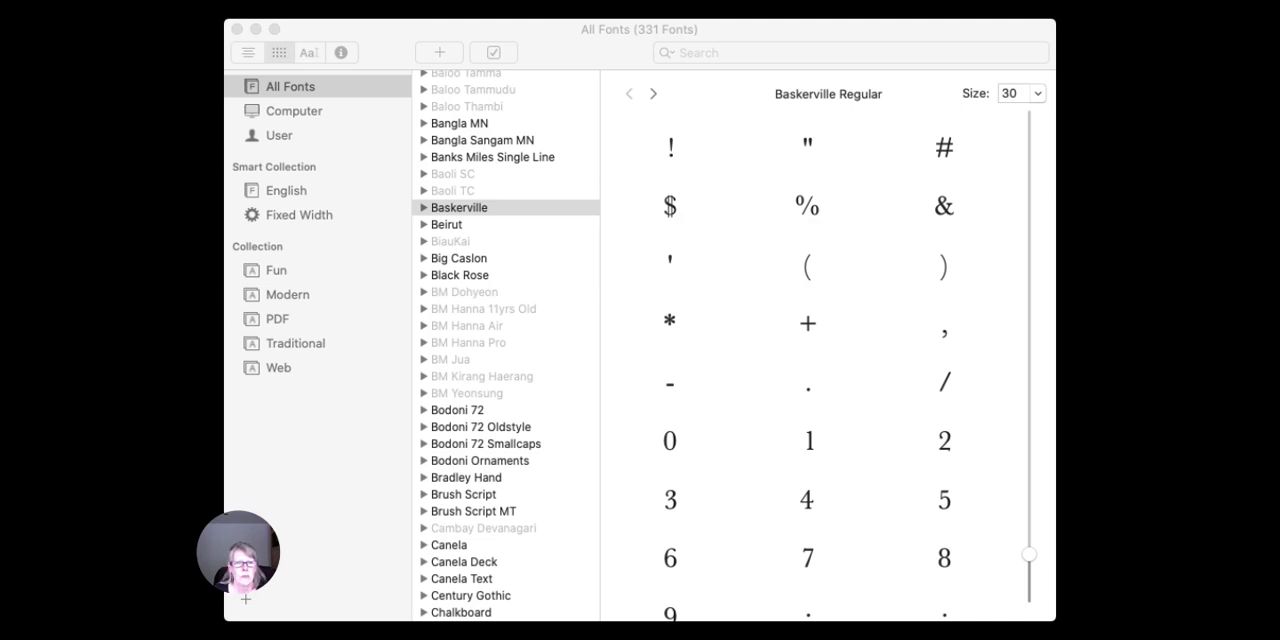
pyautogui.click(800, 555)
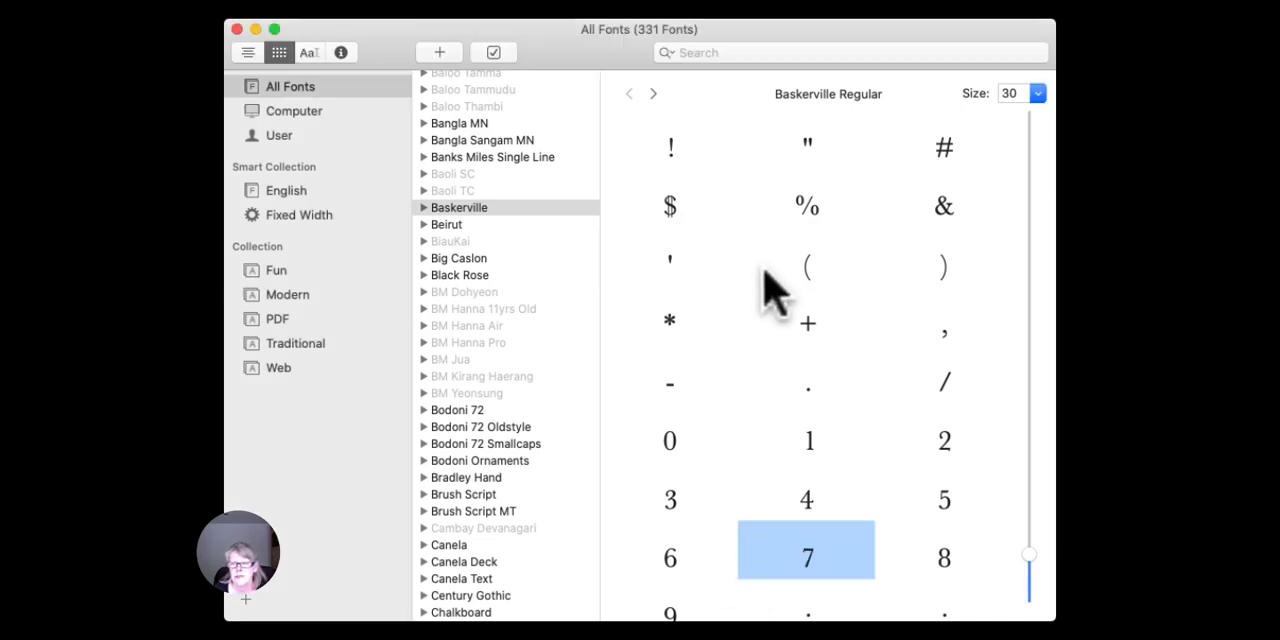
# Examine Baskerville's punctuation, digits and capital letters from the start of its character grid.
pyautogui.scroll(1, 775, 265)
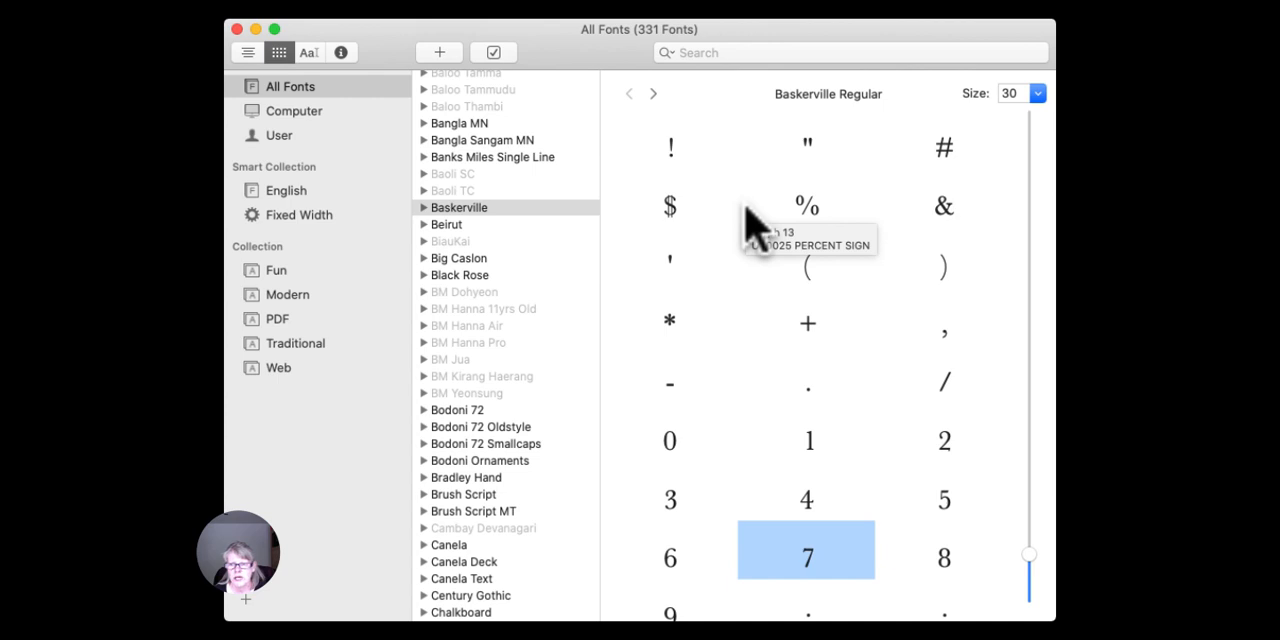
pyautogui.scroll(-8, 757, 222)
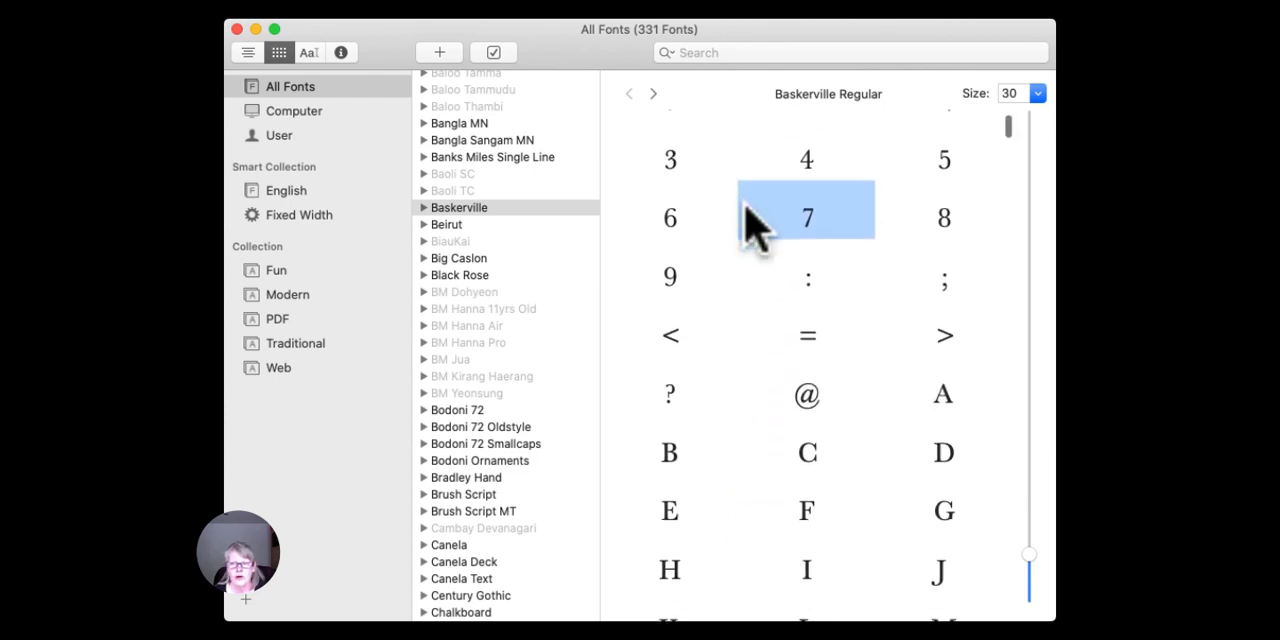
pyautogui.scroll(-5, 757, 222)
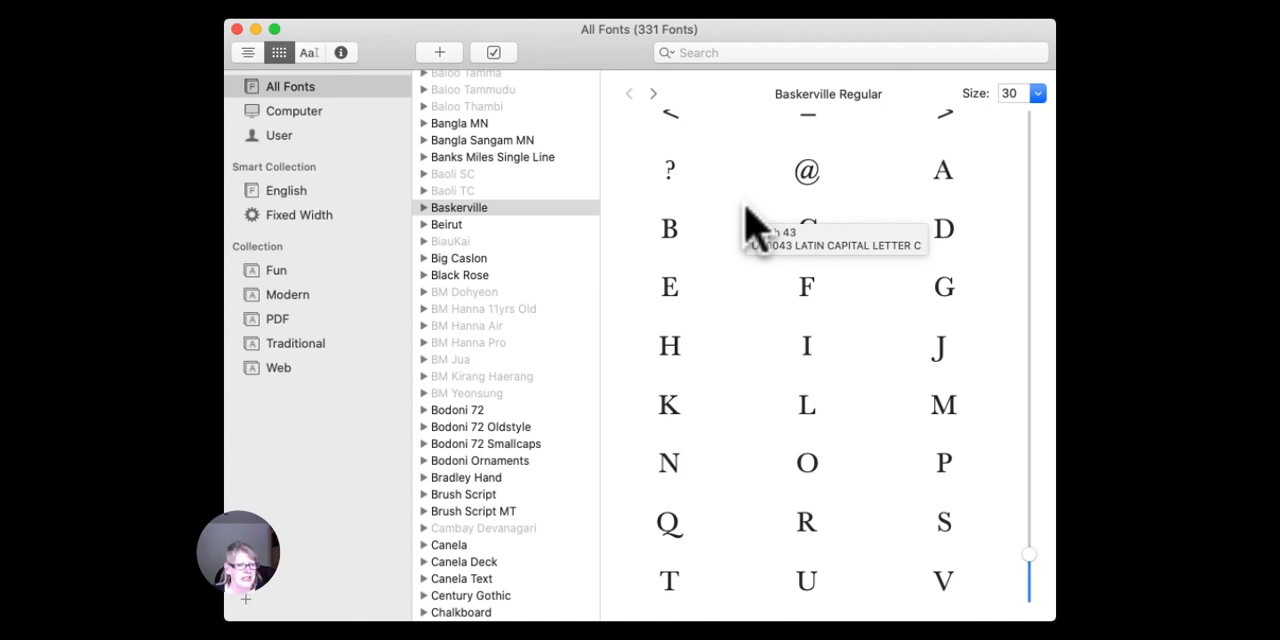
pyautogui.scroll(-3, 757, 222)
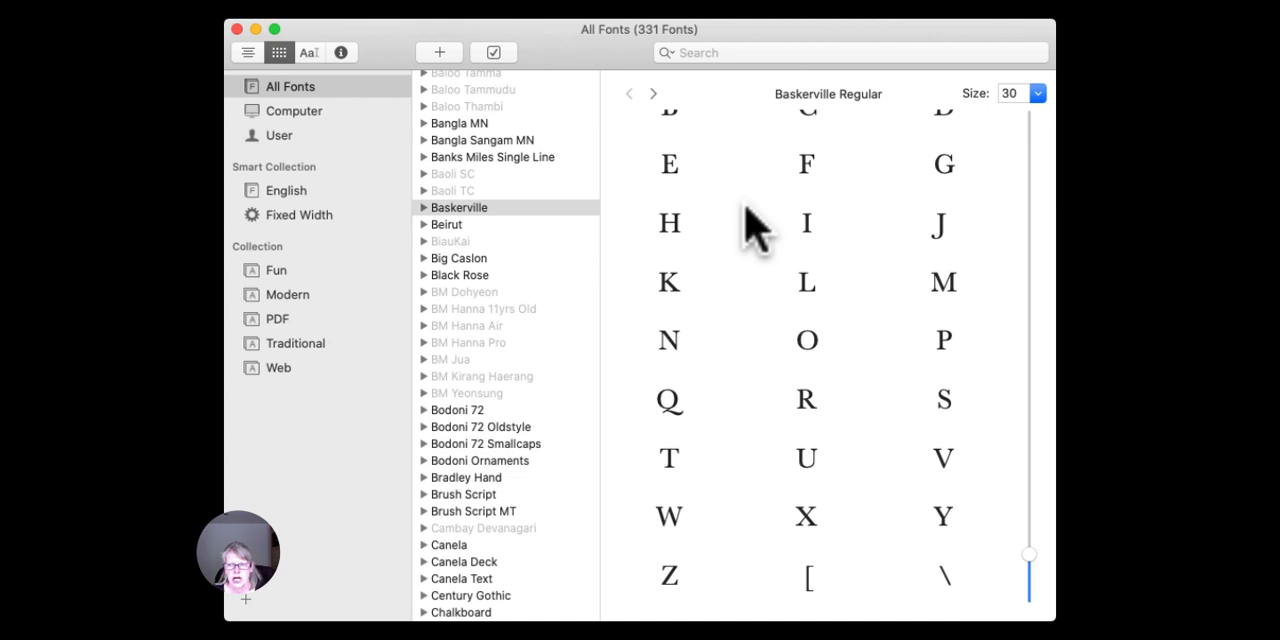
pyautogui.scroll(-5, 757, 222)
pyautogui.scroll(-4, 757, 222)
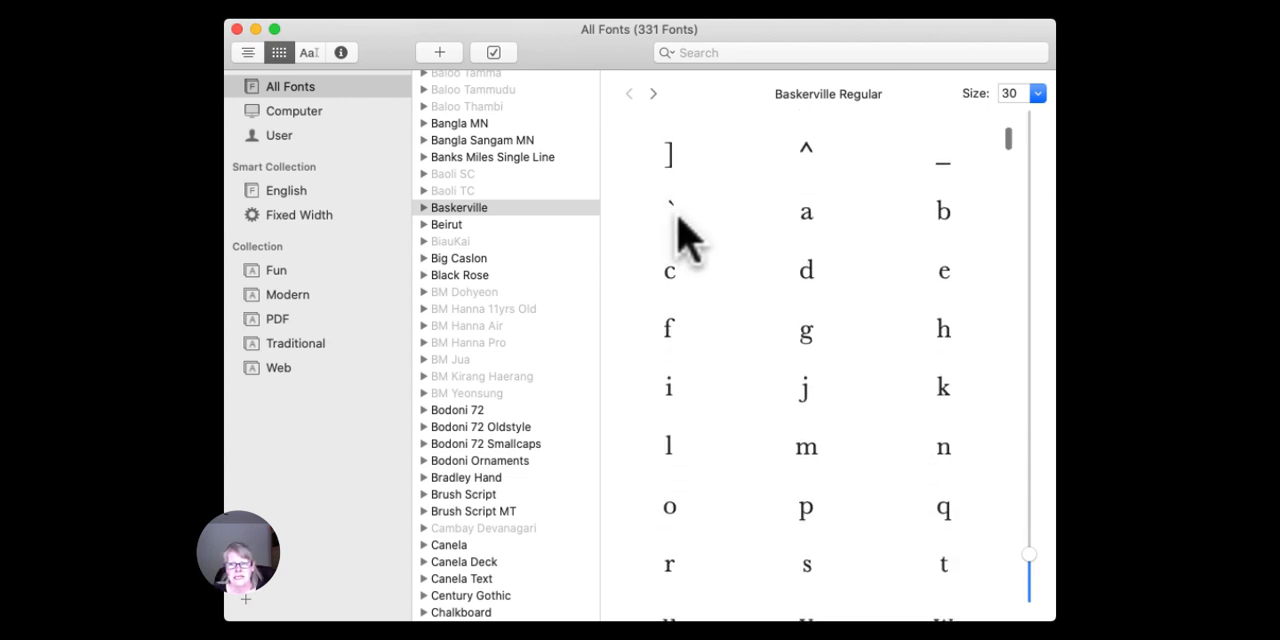
# Examine Baskerville's lowercase and accented letters, checking the character names of à and å.
pyautogui.moveTo(657, 218)
pyautogui.scroll(-8, 771, 258)
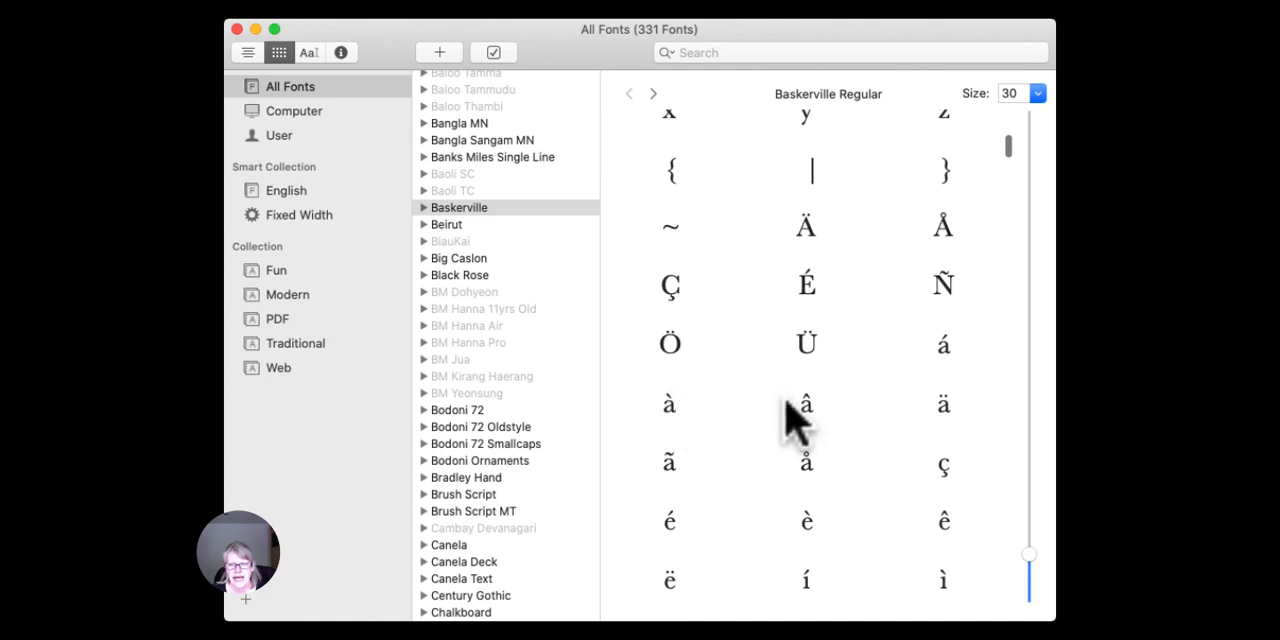
pyautogui.scroll(-2, 793, 401)
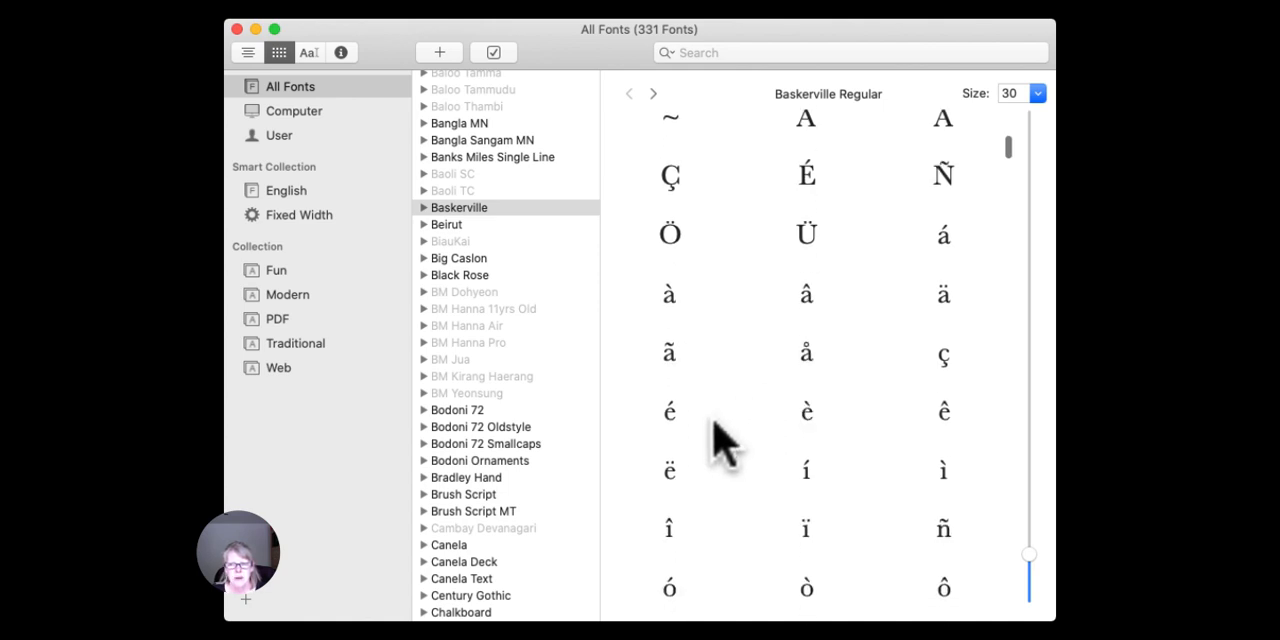
pyautogui.scroll(-3, 715, 428)
pyautogui.scroll(-3, 715, 428)
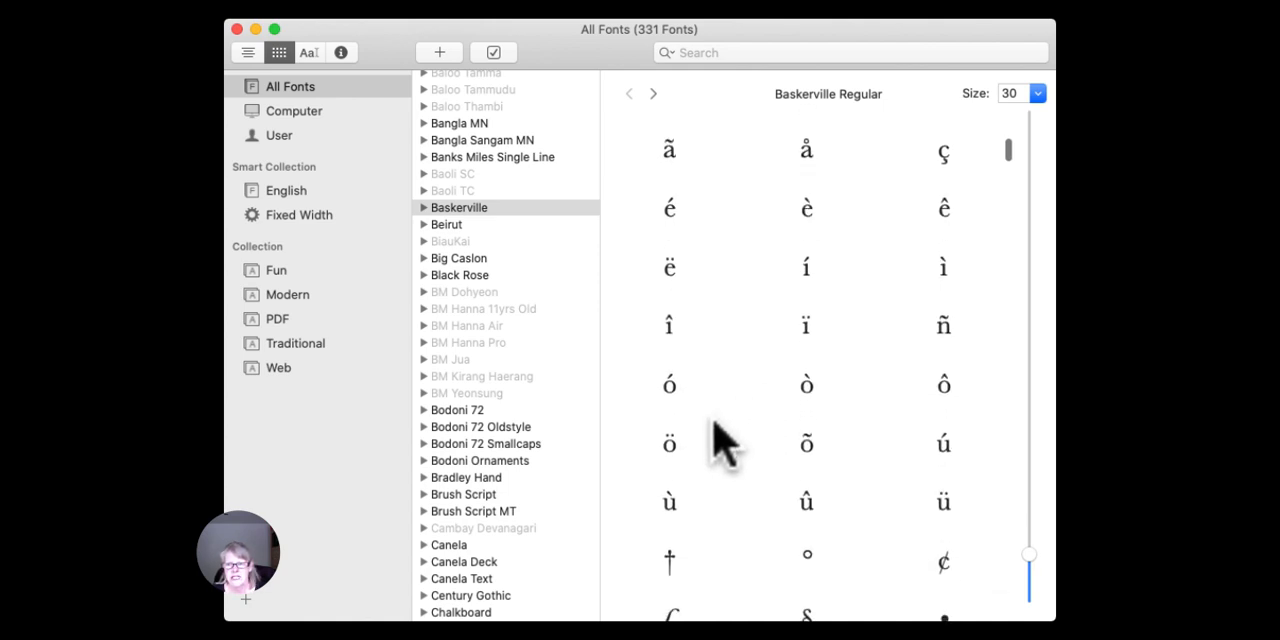
pyautogui.scroll(-3, 715, 425)
pyautogui.scroll(5, 715, 425)
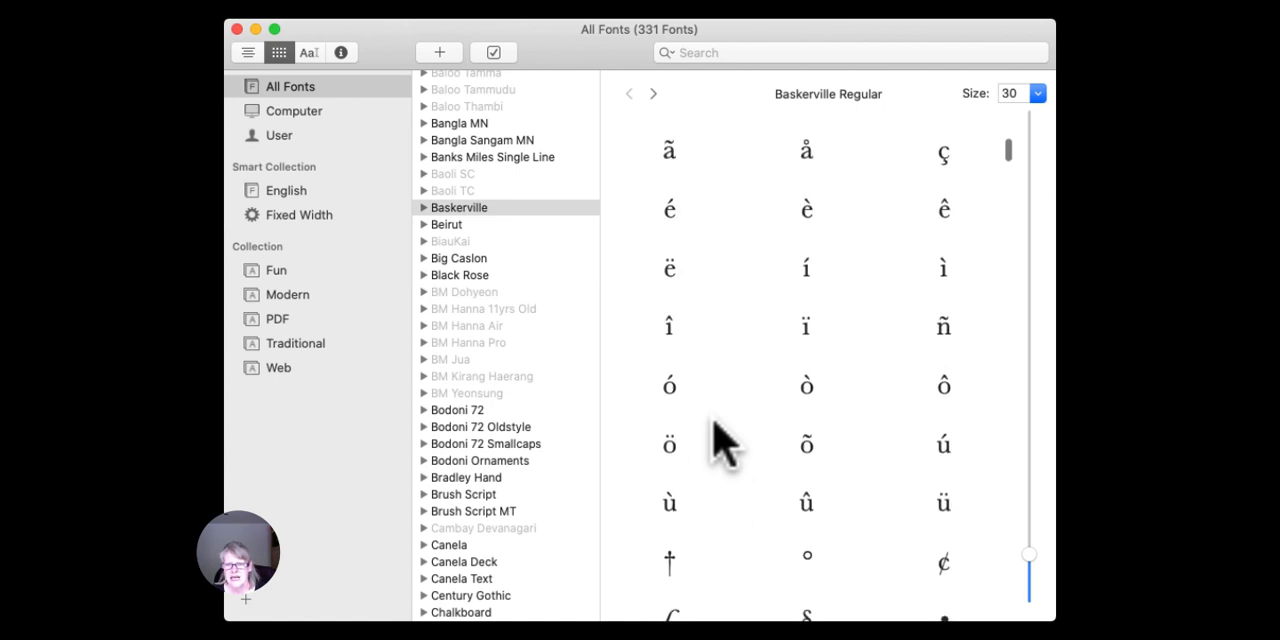
pyautogui.scroll(2, 715, 425)
pyautogui.scroll(2, 718, 438)
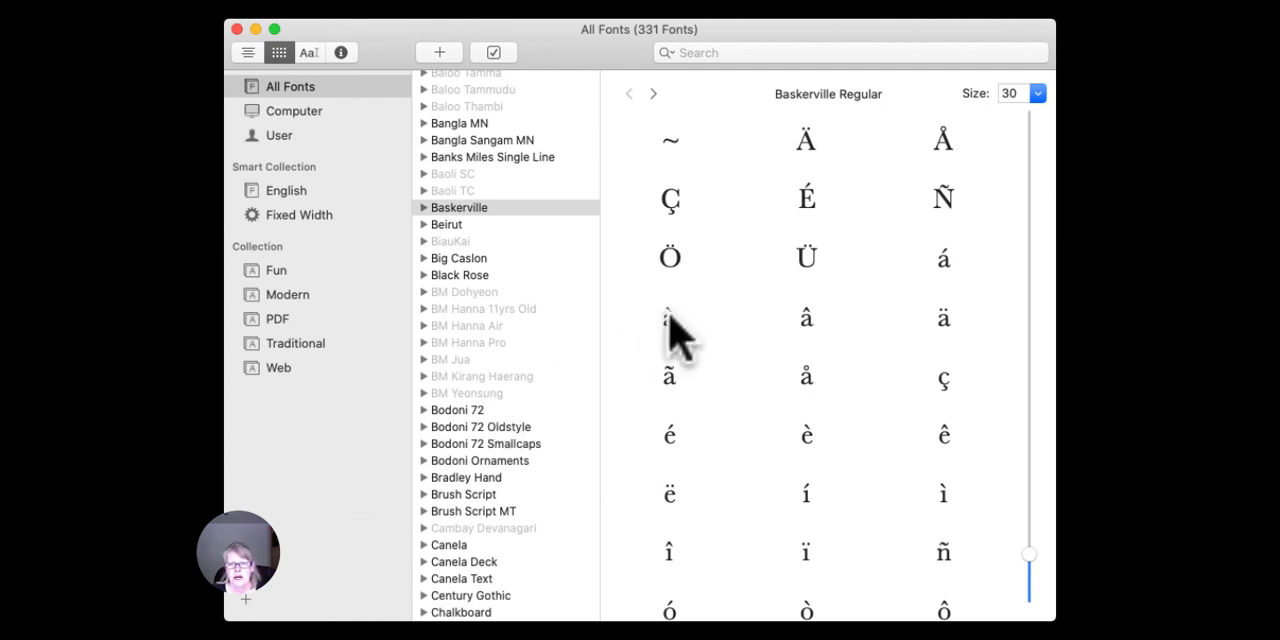
pyautogui.moveTo(675, 330)
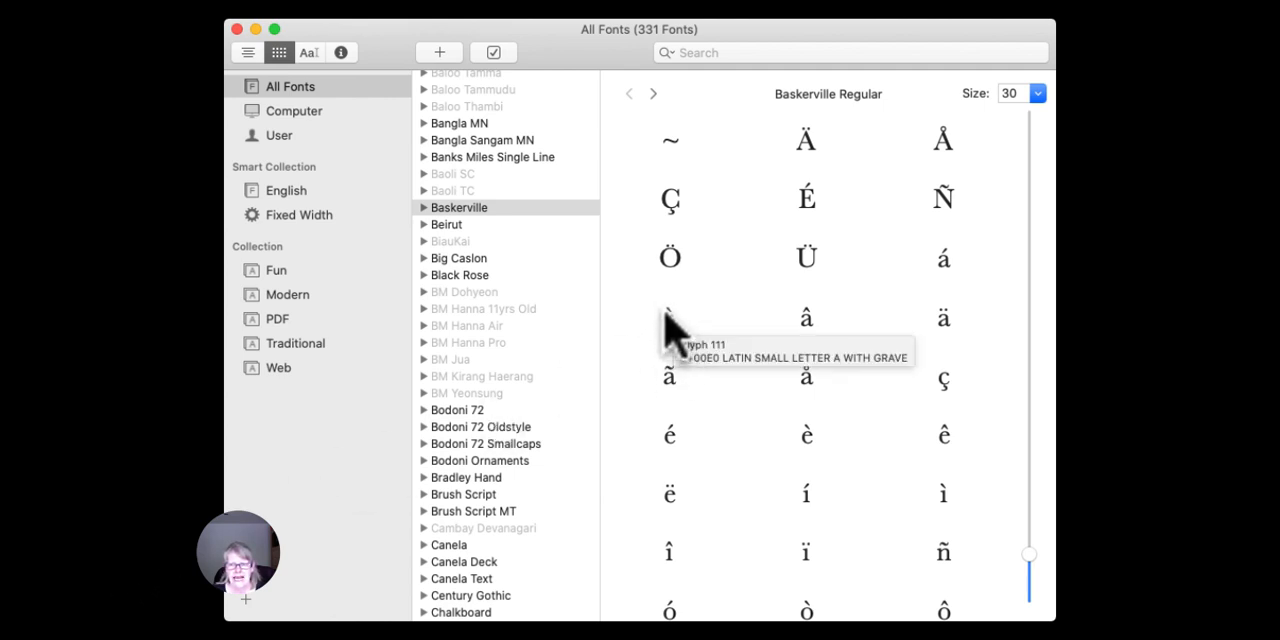
pyautogui.moveTo(813, 396)
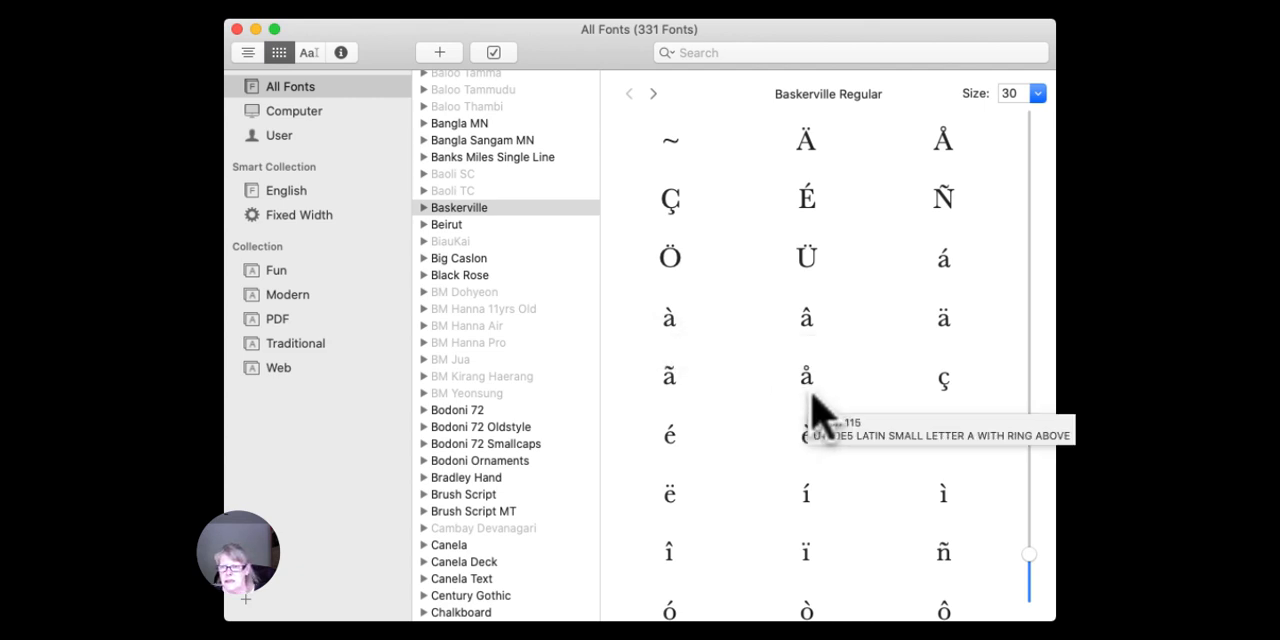
# Examine Baskerville's ligatures, accented capitals, fractions and Greek letters further down the character grid.
pyautogui.scroll(-1, 815, 410)
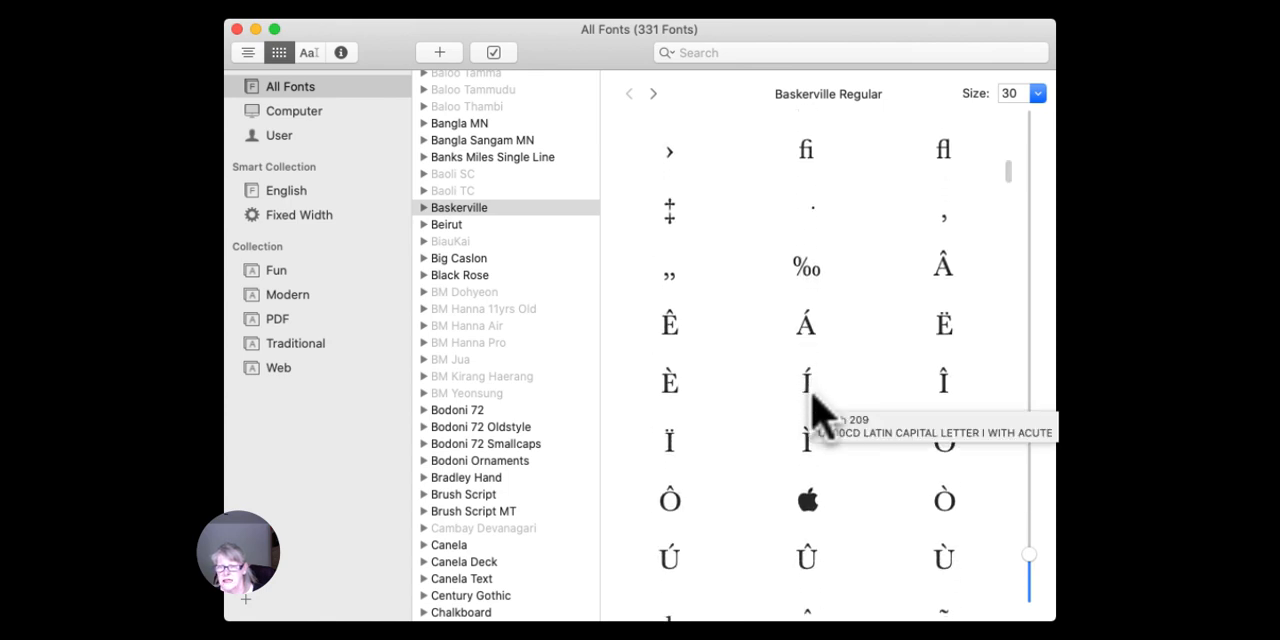
pyautogui.scroll(-3, 815, 410)
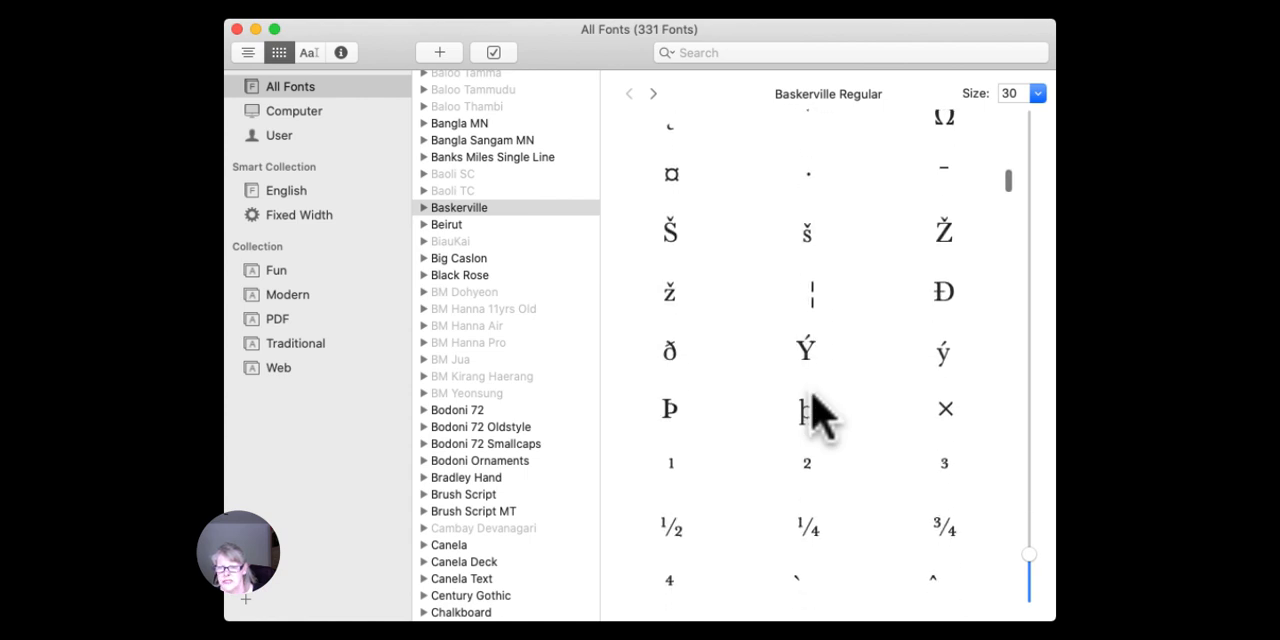
pyautogui.scroll(-5, 815, 410)
pyautogui.scroll(-5, 815, 410)
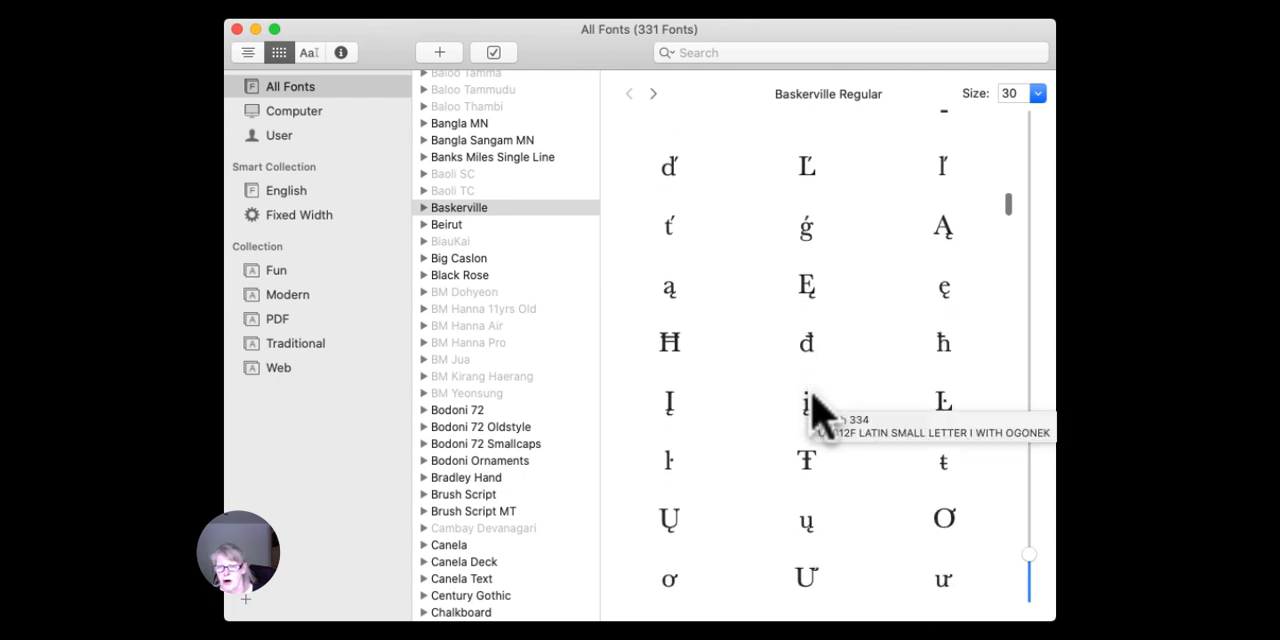
pyautogui.scroll(-1, 813, 395)
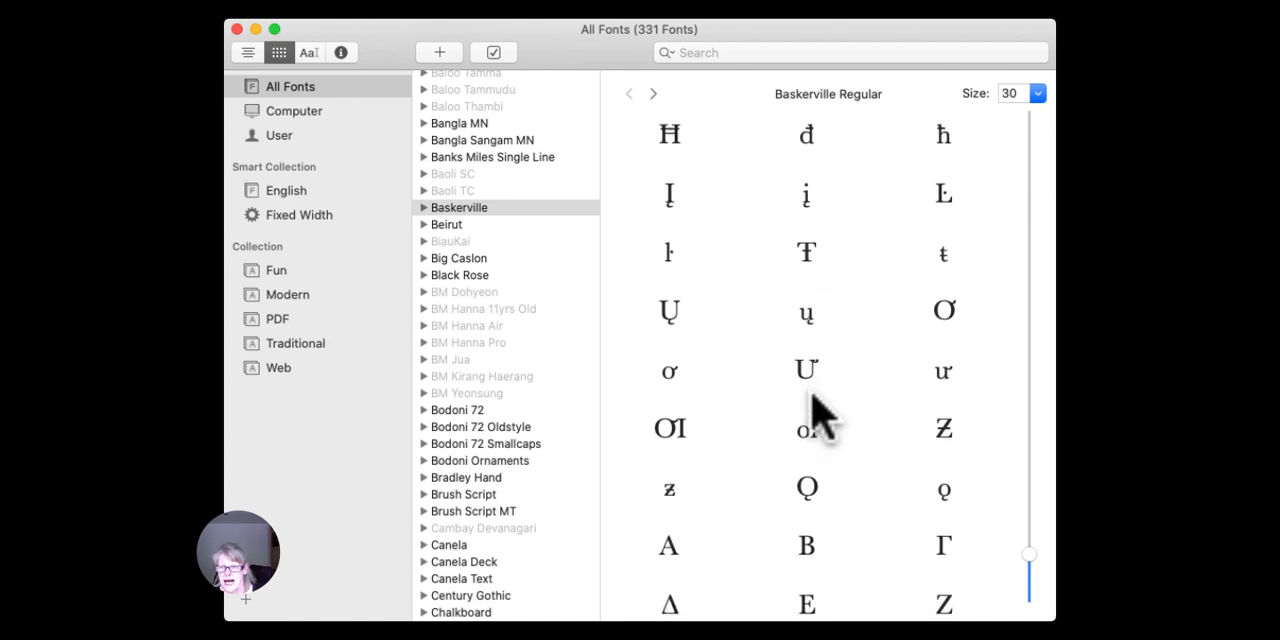
pyautogui.scroll(-4, 815, 410)
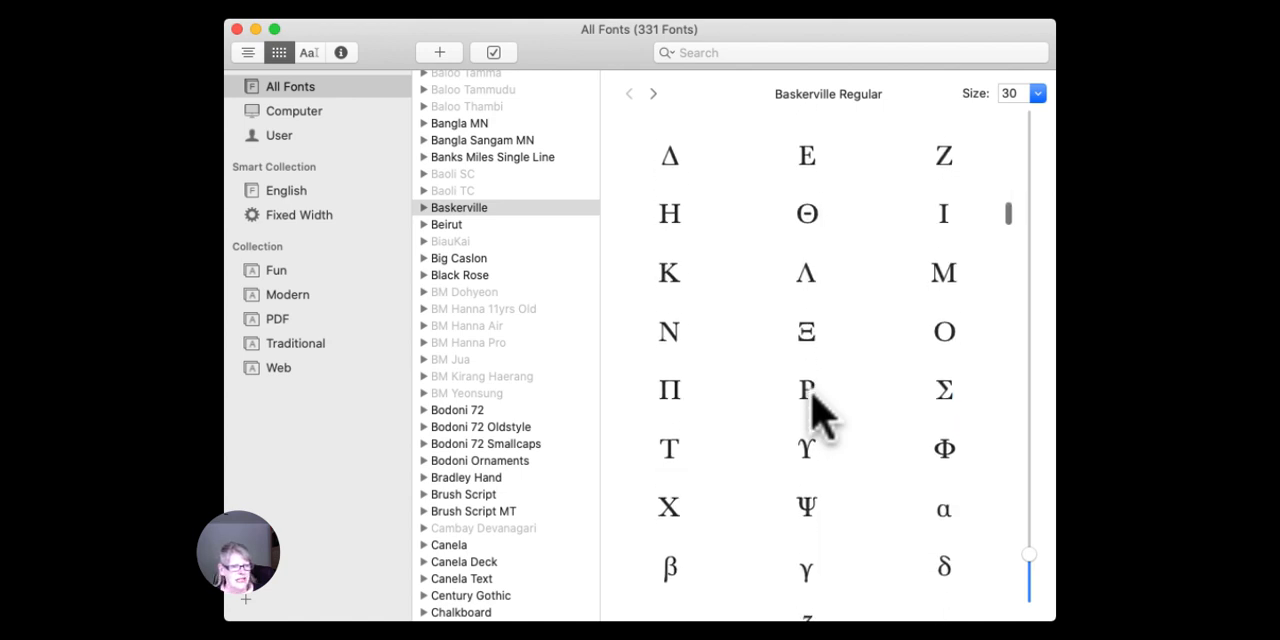
# Examine Baskerville's extended accented variants of letters from A through K.
pyautogui.scroll(-4, 812, 398)
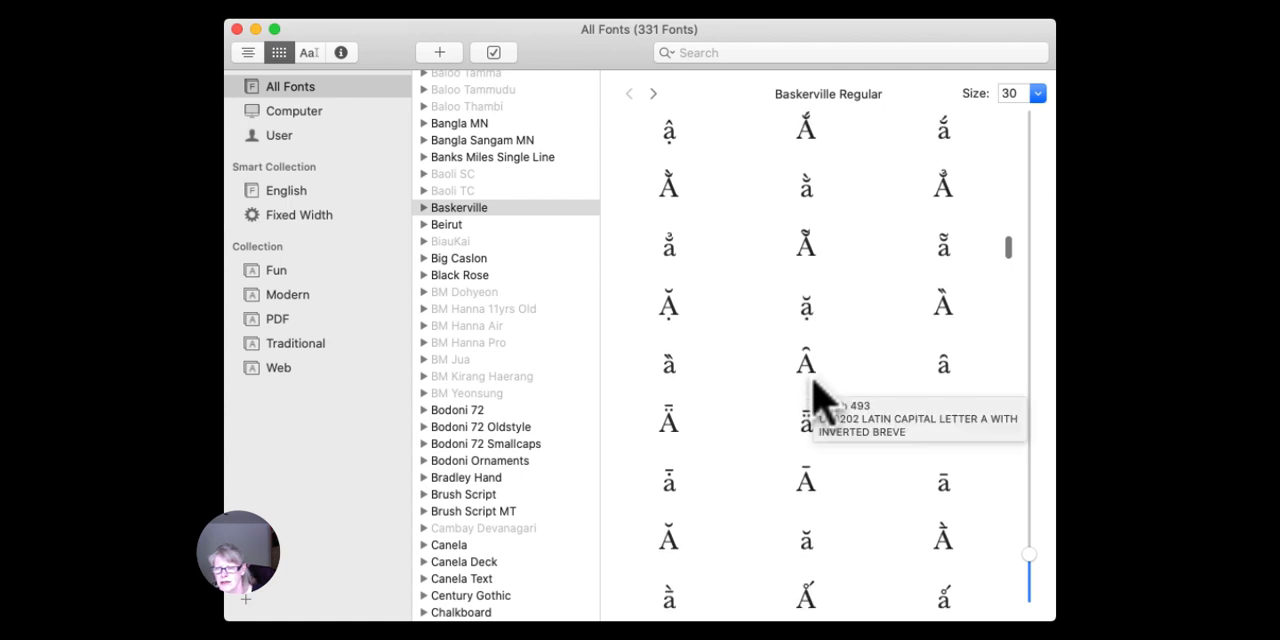
pyautogui.scroll(-3, 815, 395)
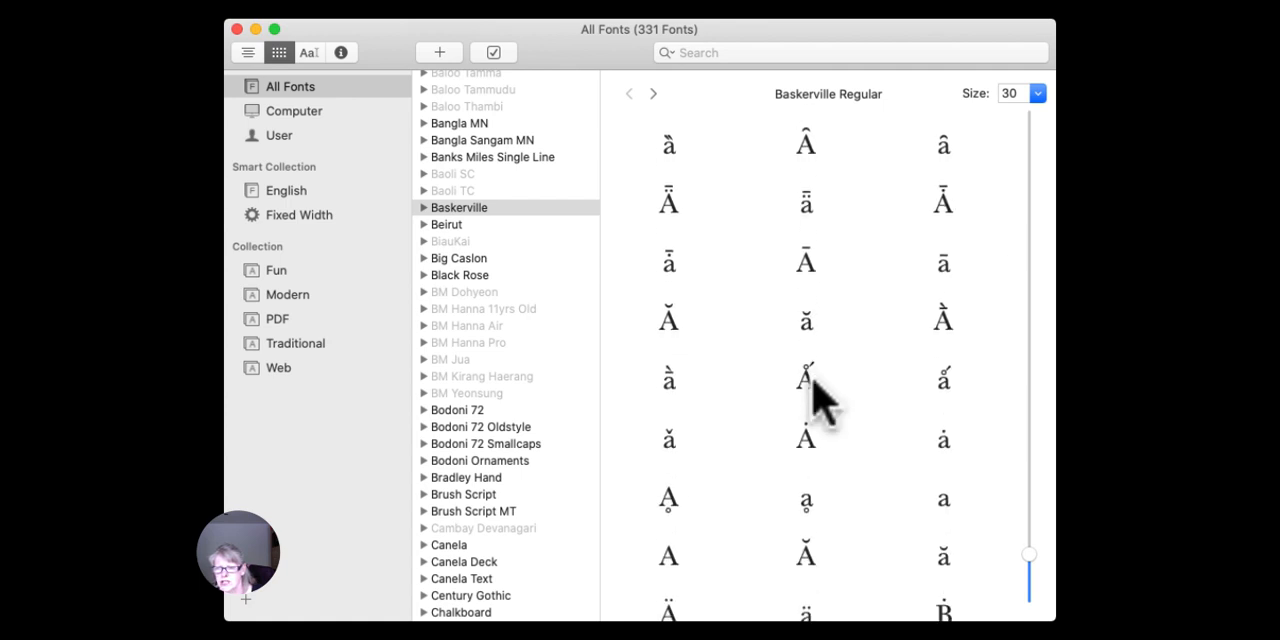
pyautogui.scroll(-1, 813, 380)
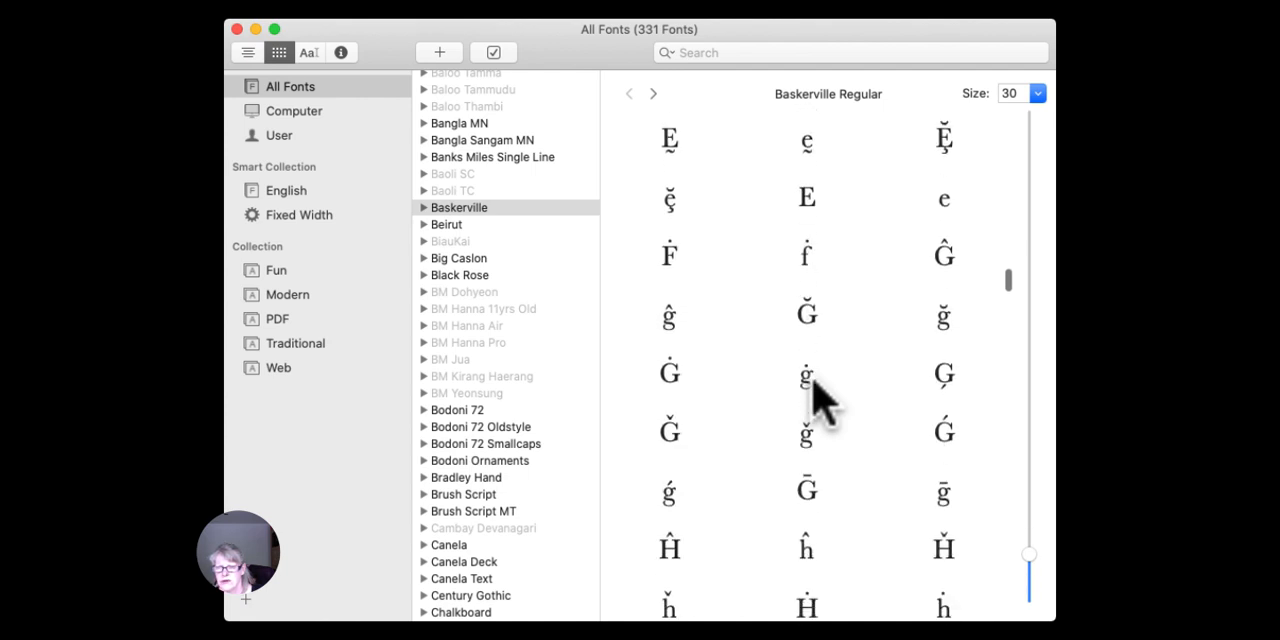
pyautogui.scroll(-4, 815, 400)
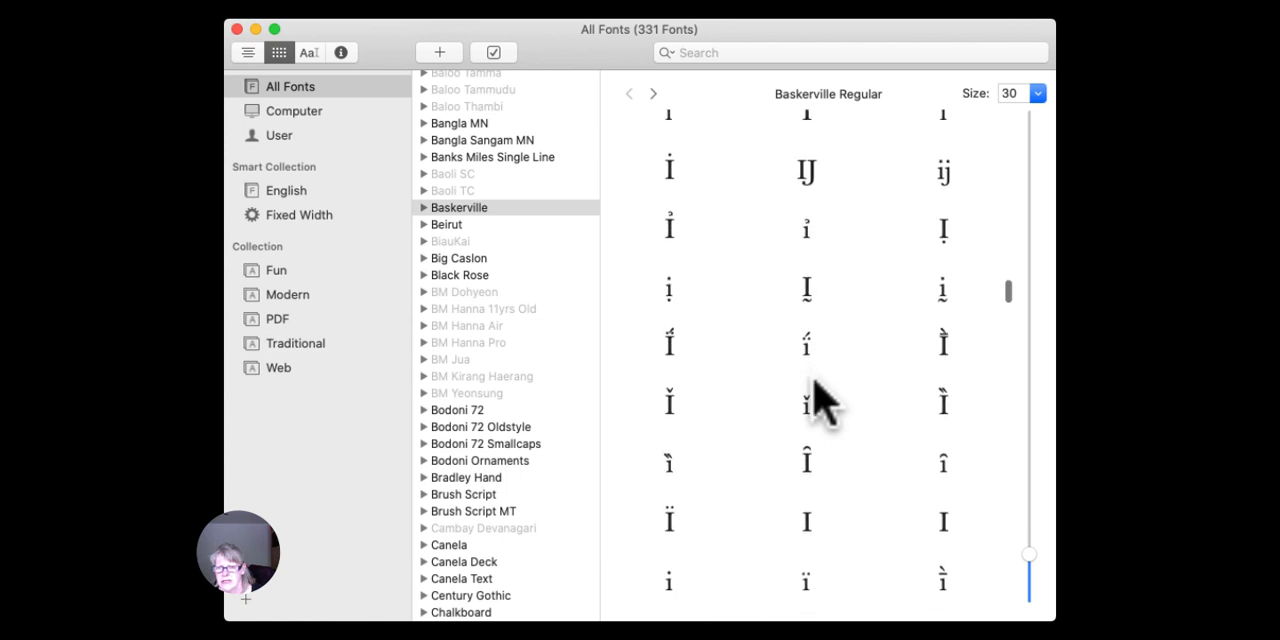
pyautogui.scroll(-5, 815, 400)
pyautogui.scroll(9, 815, 400)
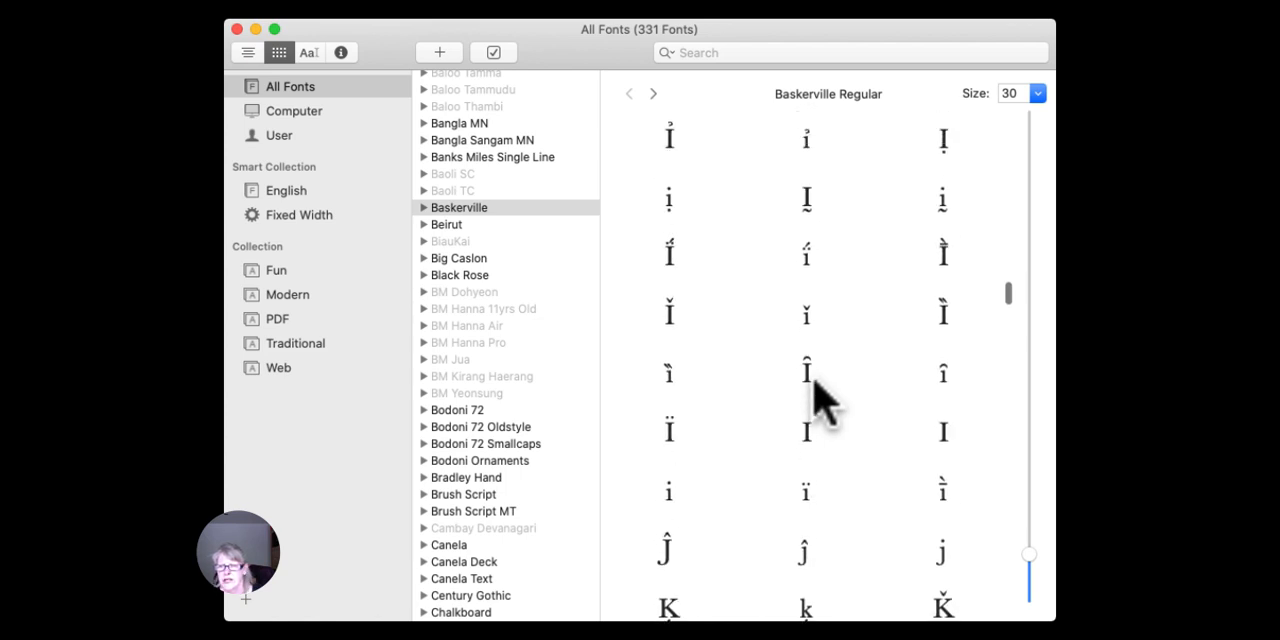
# Return to the start of Baskerville's characters and review its basic lowercase letters and first accented capitals.
pyautogui.scroll(20, 815, 400)
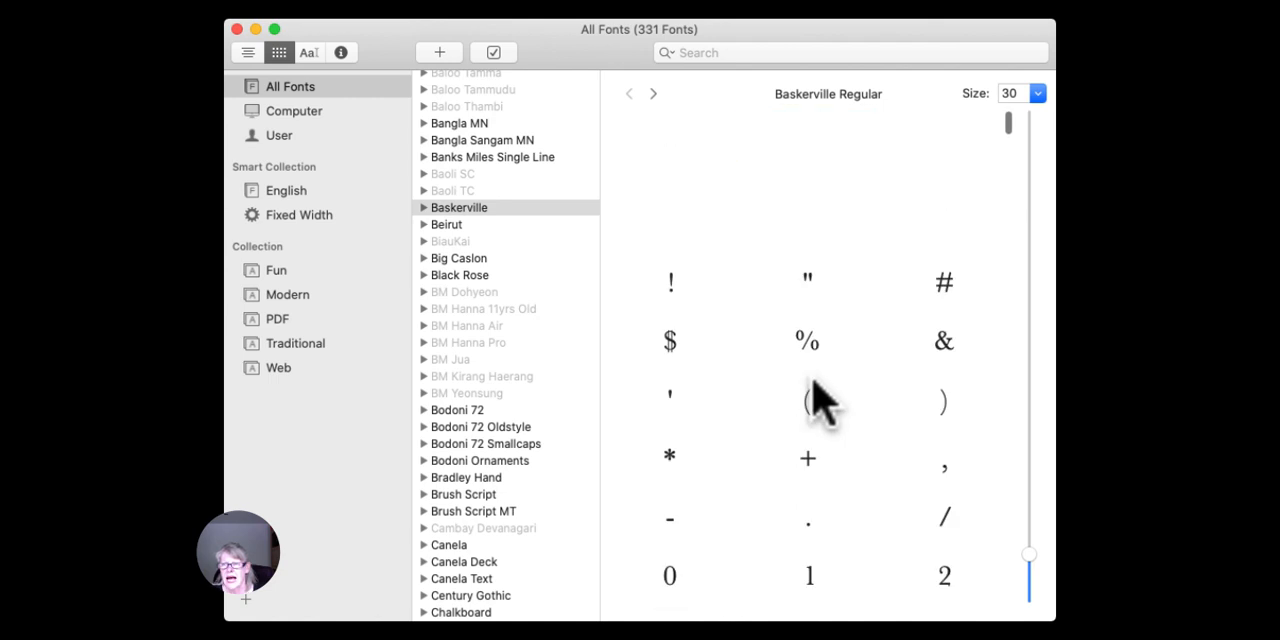
pyautogui.scroll(-9, 700, 349)
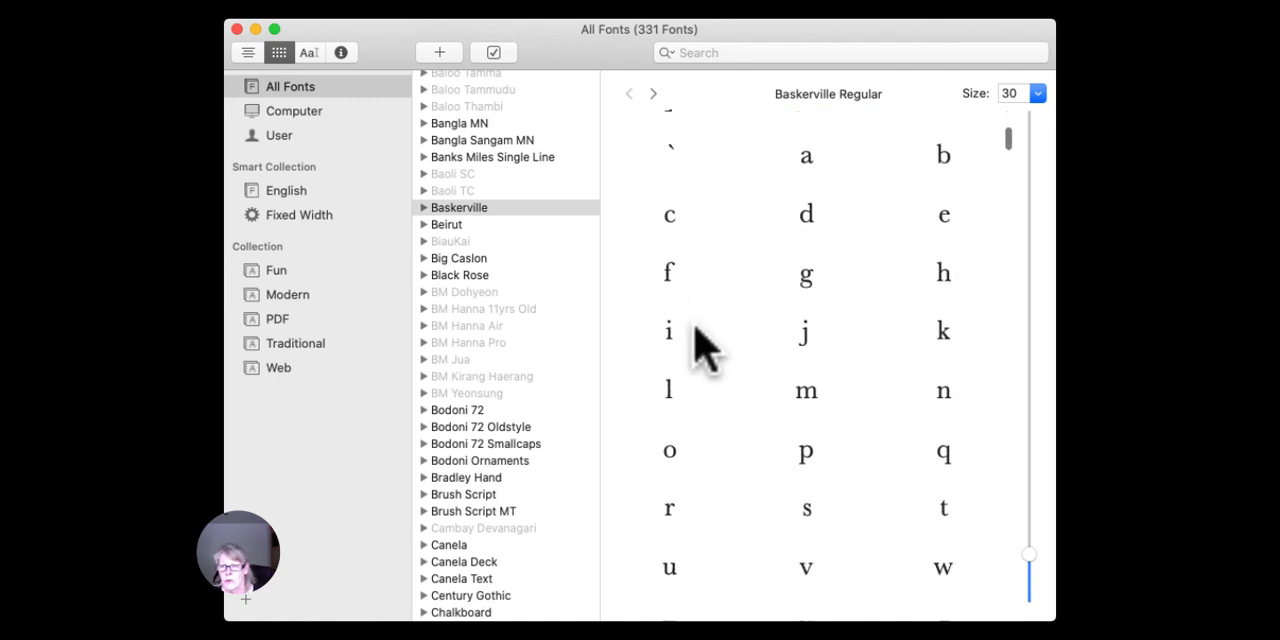
pyautogui.scroll(-3, 725, 320)
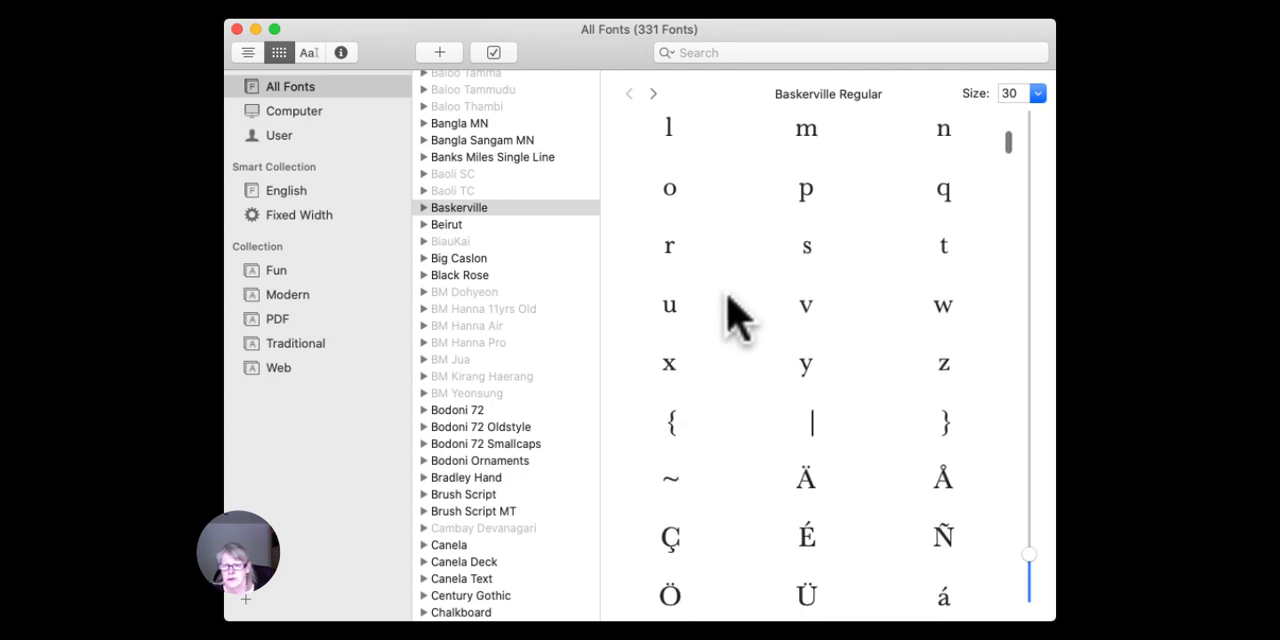
# Locate Baskerville's accented lowercase a variants, and in CanvasWorkspace remove the final a from the Ola text.
pyautogui.scroll(-7, 728, 300)
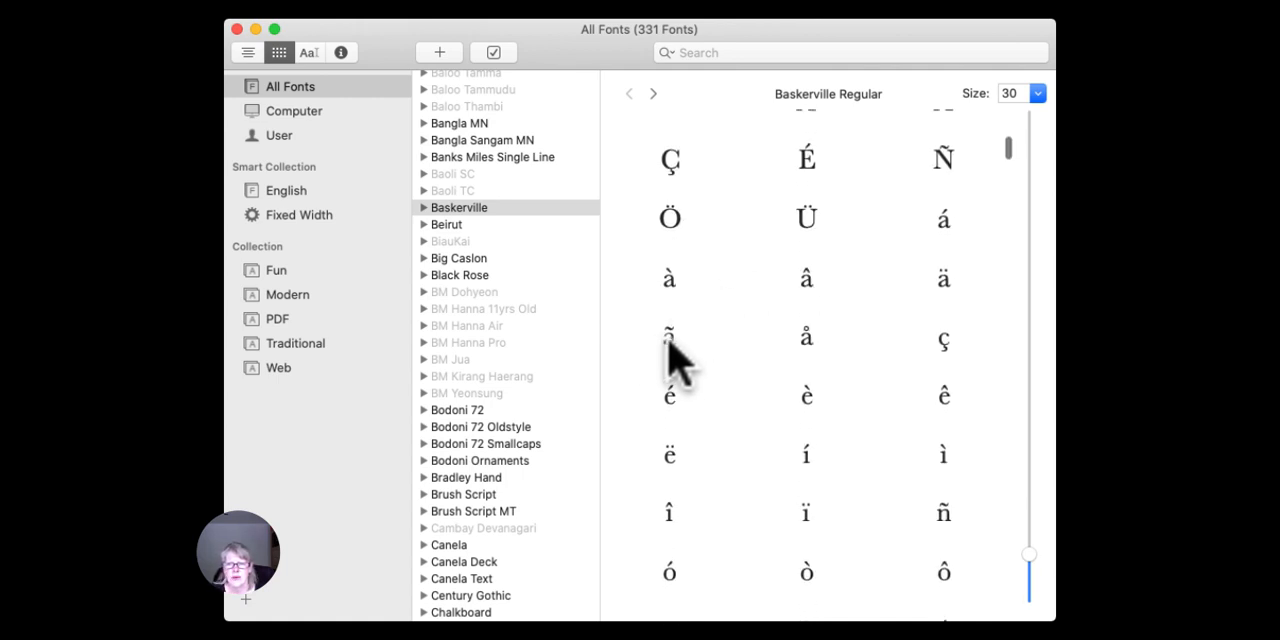
pyautogui.click(668, 338)
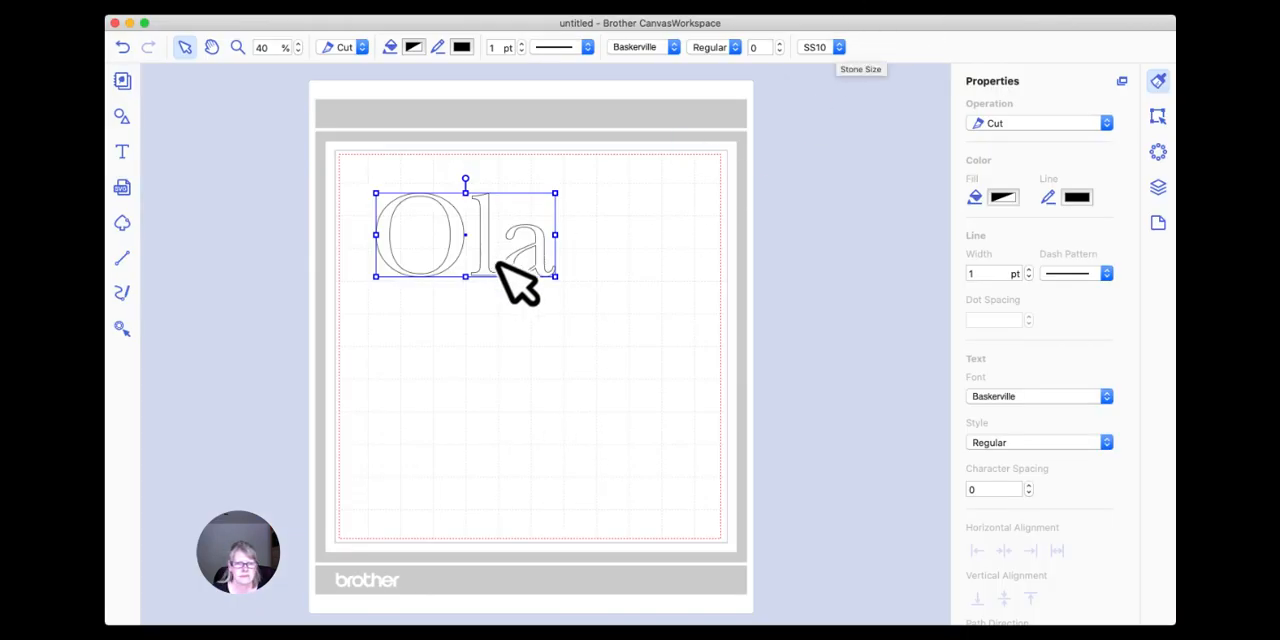
pyautogui.doubleClick(532, 230)
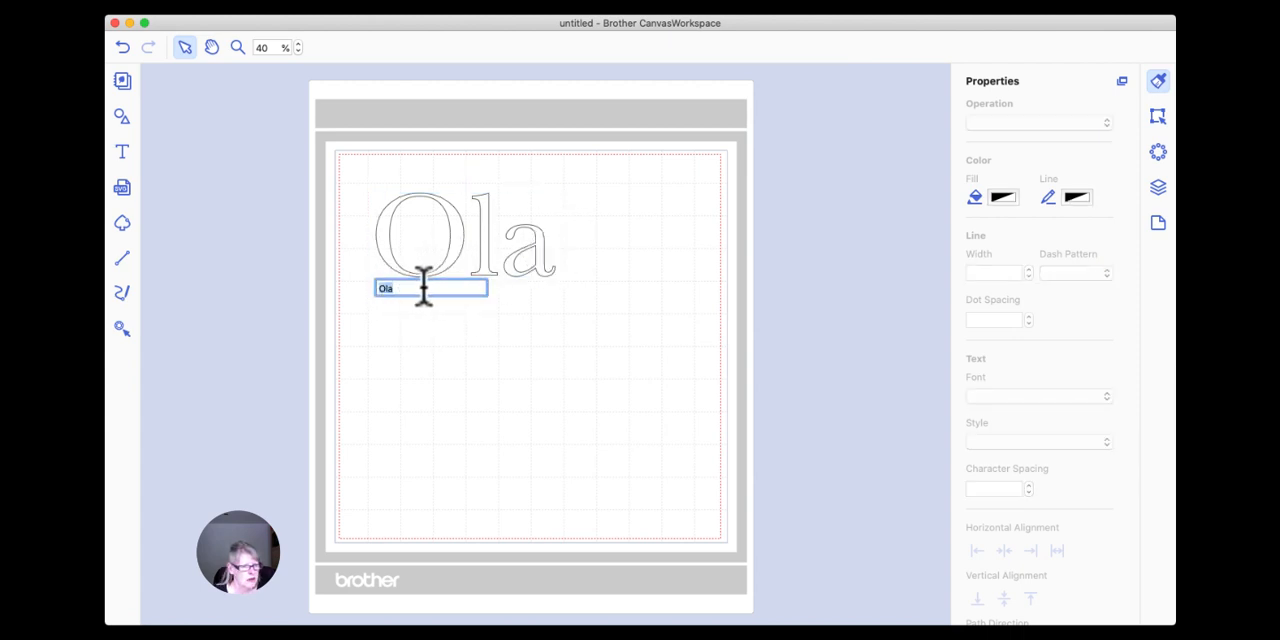
pyautogui.click(412, 286)
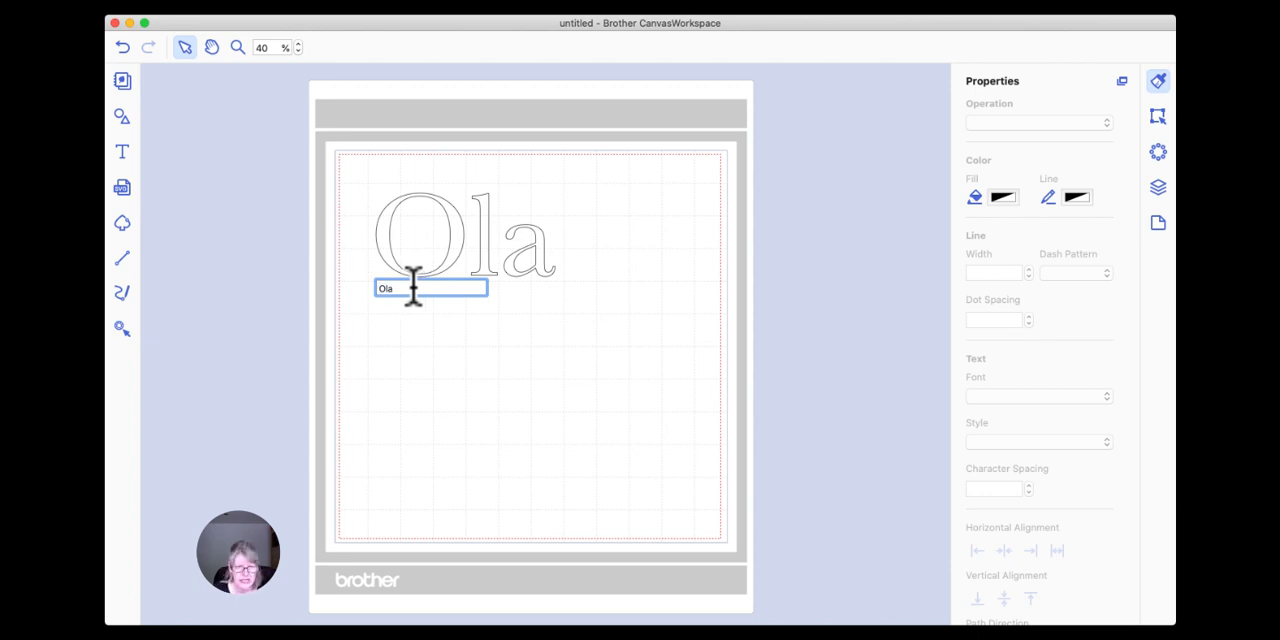
pyautogui.press('BackSpace')
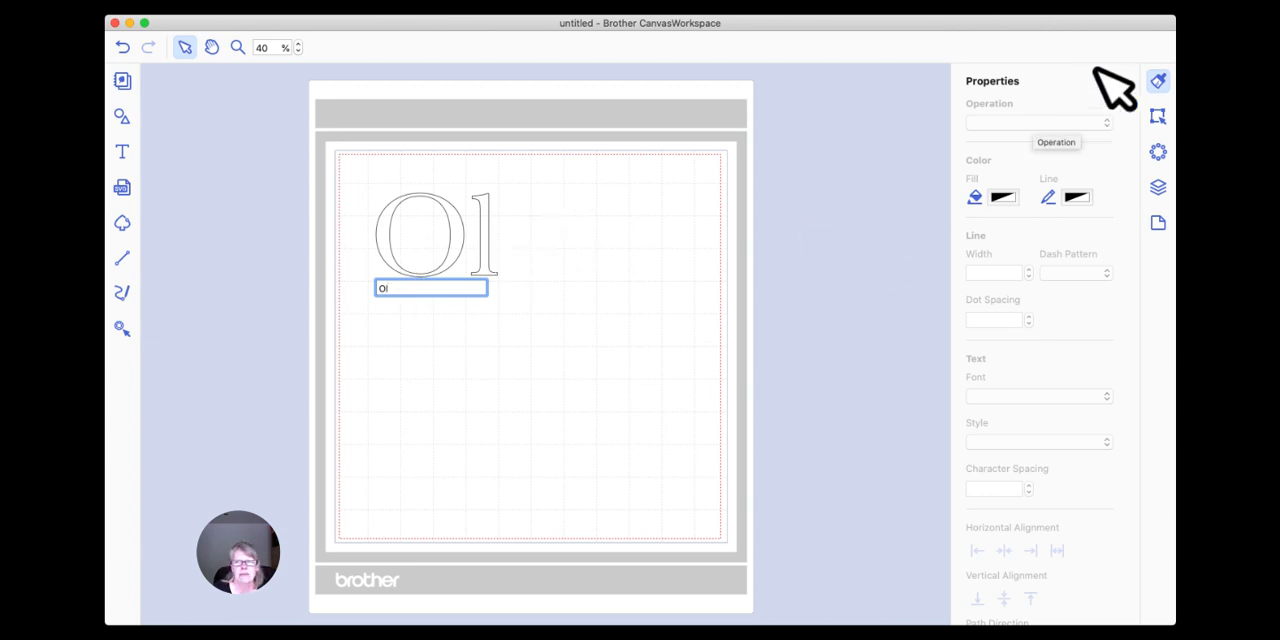
# Insert the à character from Font Book's Baskerville grid after Ol in the CanvasWorkspace text.
pyautogui.click(923, 49)
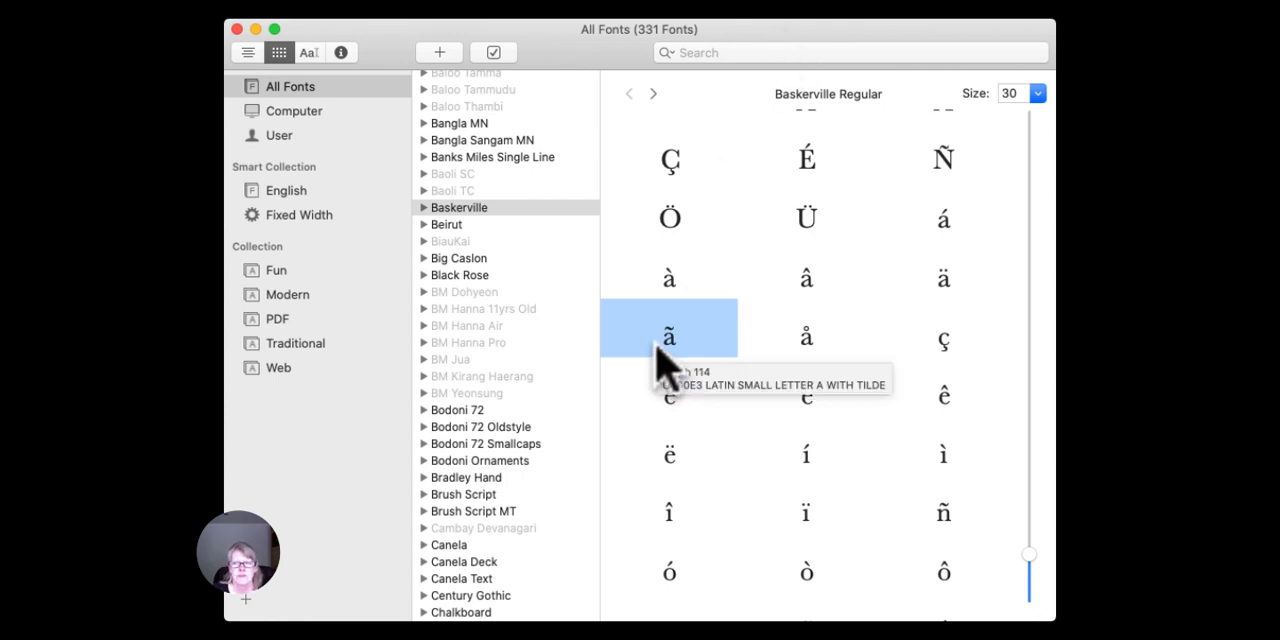
pyautogui.click(670, 280)
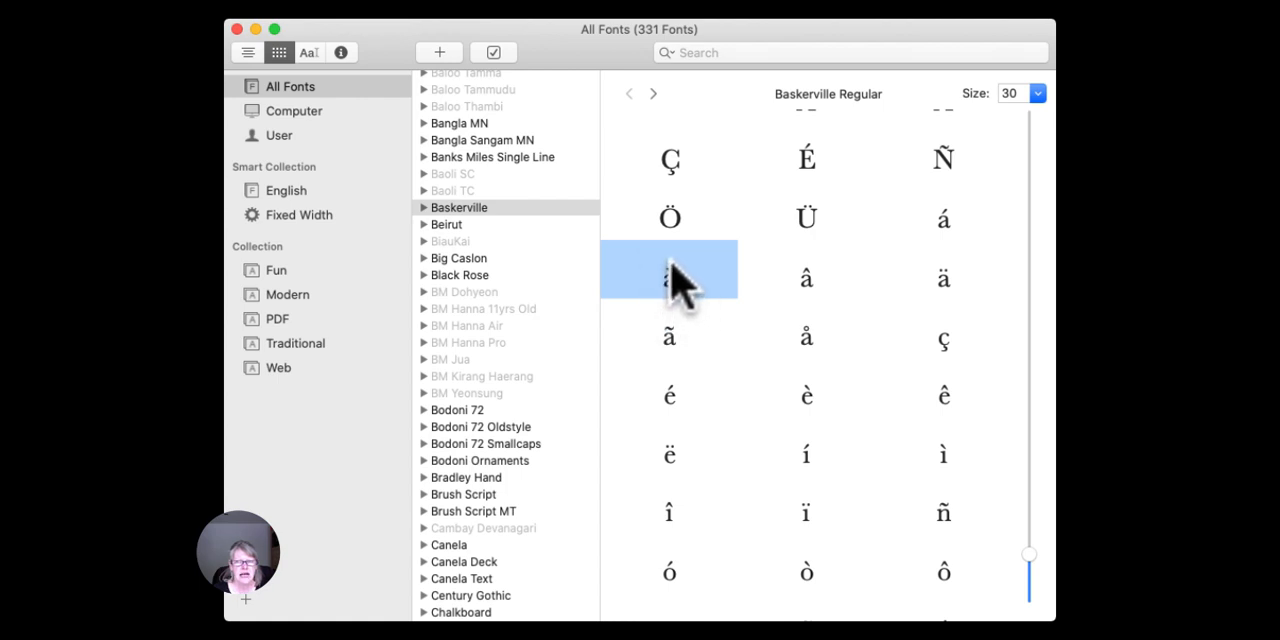
pyautogui.moveTo(680, 283); pyautogui.dragTo(191, 347)
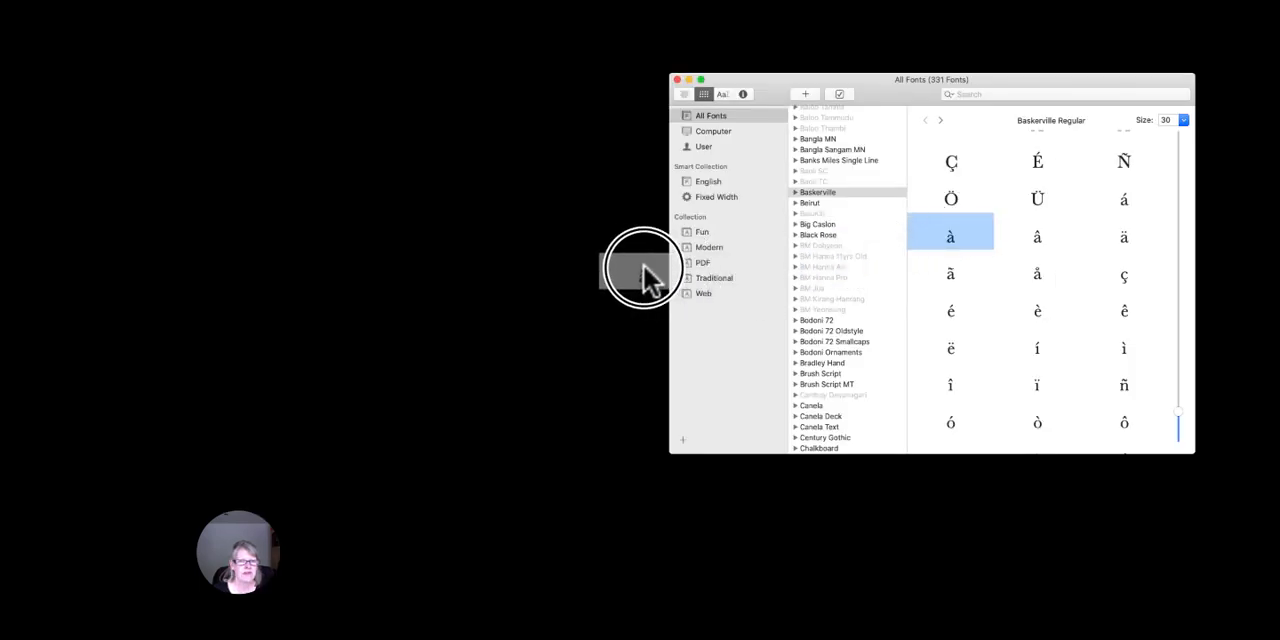
pyautogui.moveTo(643, 265); pyautogui.dragTo(514, 273)
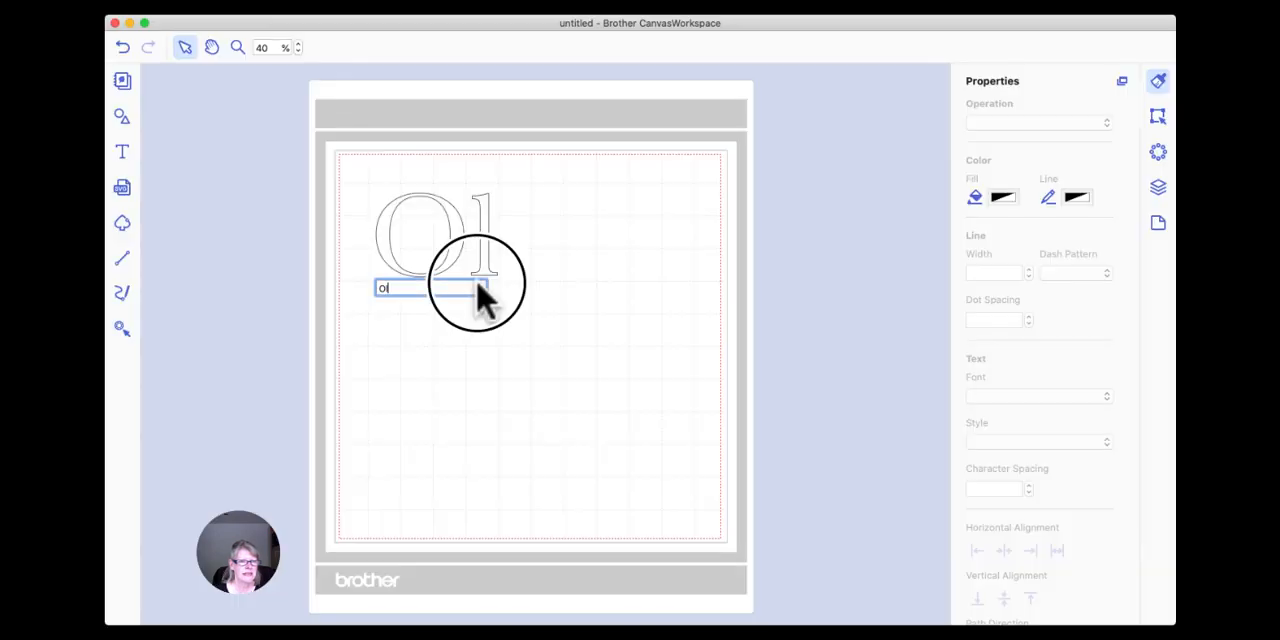
pyautogui.moveTo(477, 280); pyautogui.dragTo(474, 283)
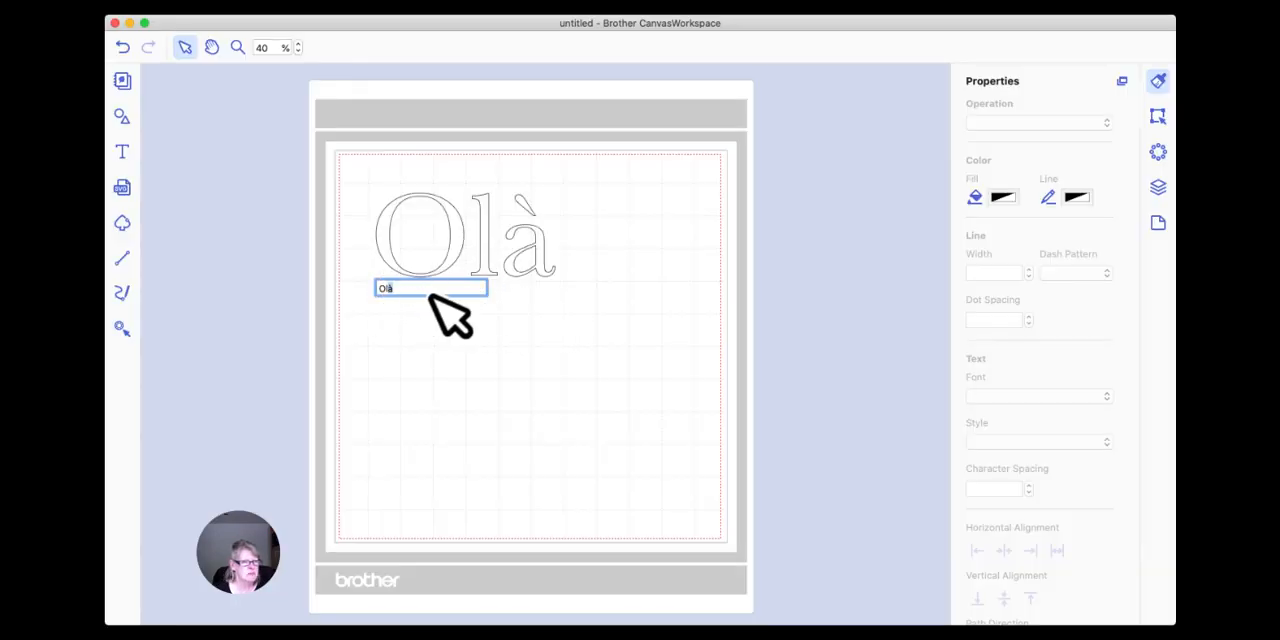
pyautogui.click(498, 318)
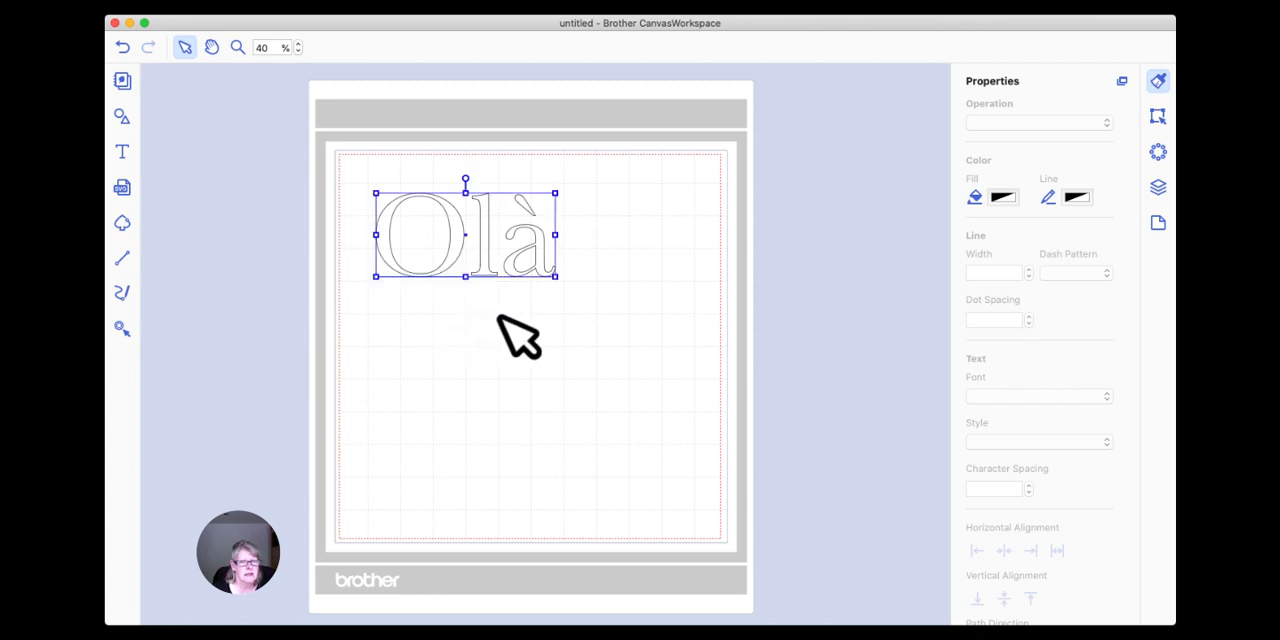
# Reopen the Olà text for editing and remove its final à.
pyautogui.click(615, 248)
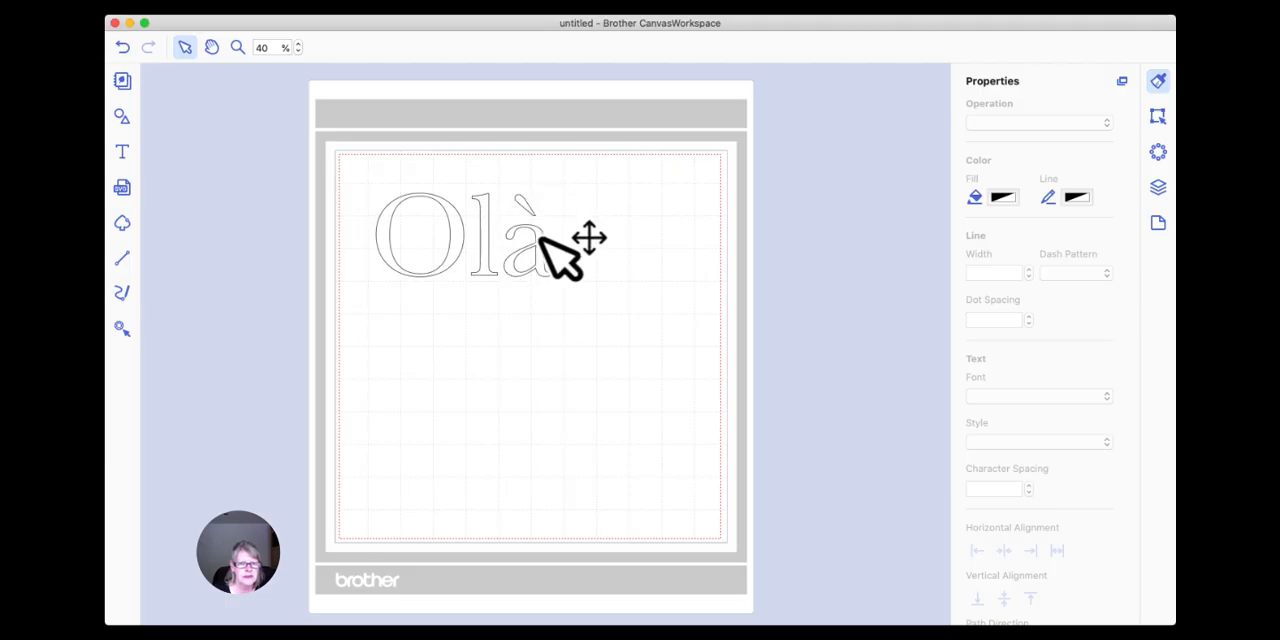
pyautogui.click(537, 236)
pyautogui.click(543, 245)
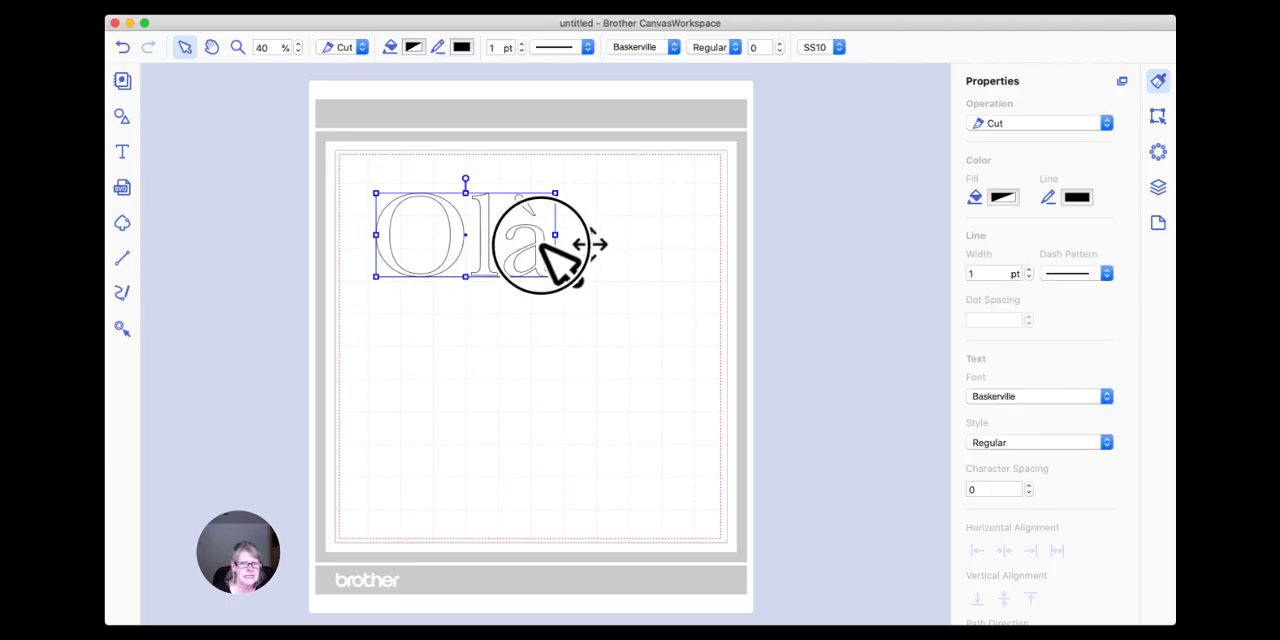
pyautogui.click(414, 288)
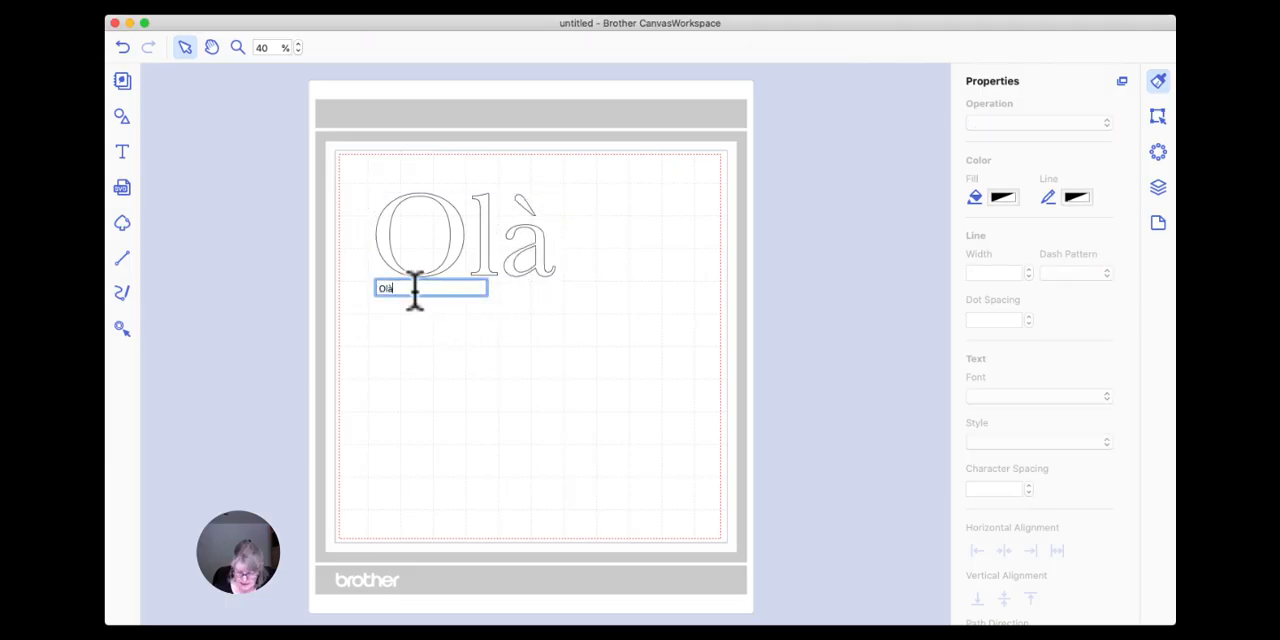
pyautogui.press('BackSpace')
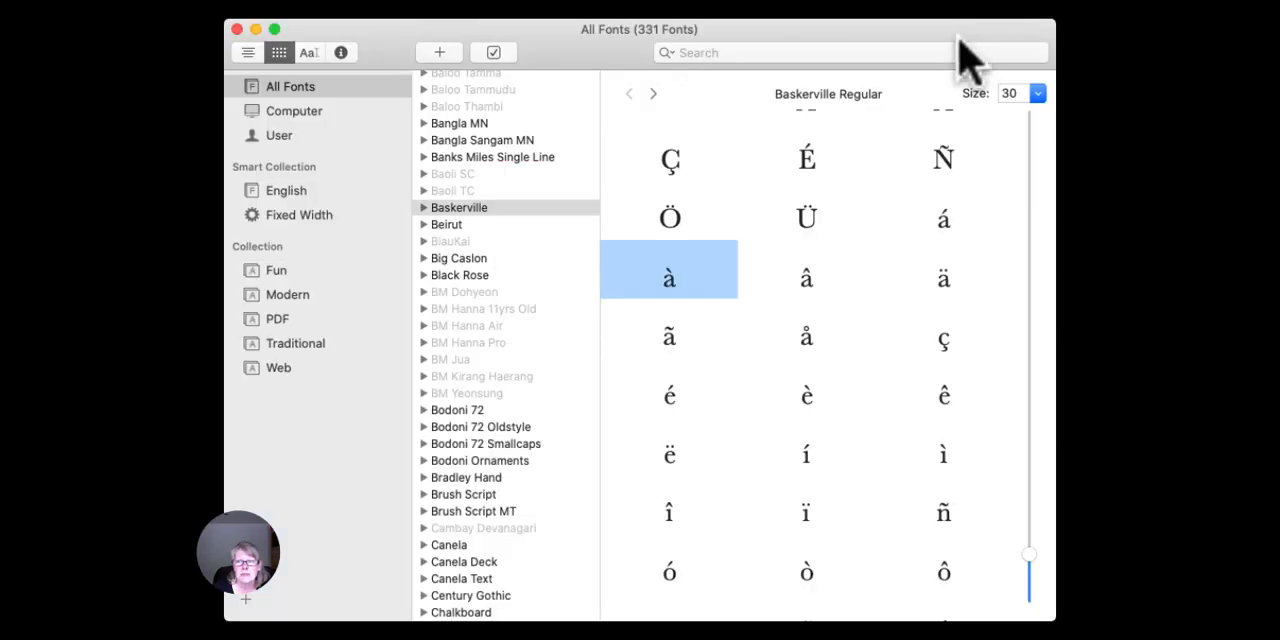
# Copy á from Font Book's Baskerville grid and paste it after Ol in CanvasWorkspace to form Olá.
pyautogui.click(945, 218)
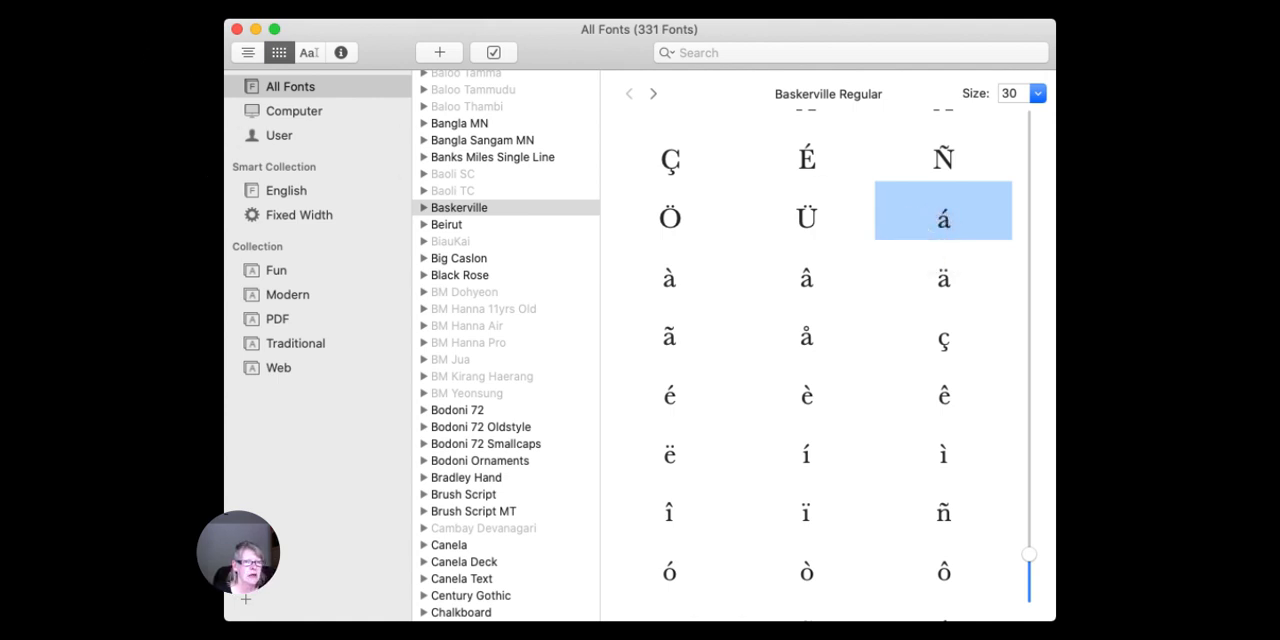
pyautogui.click(188, 7)
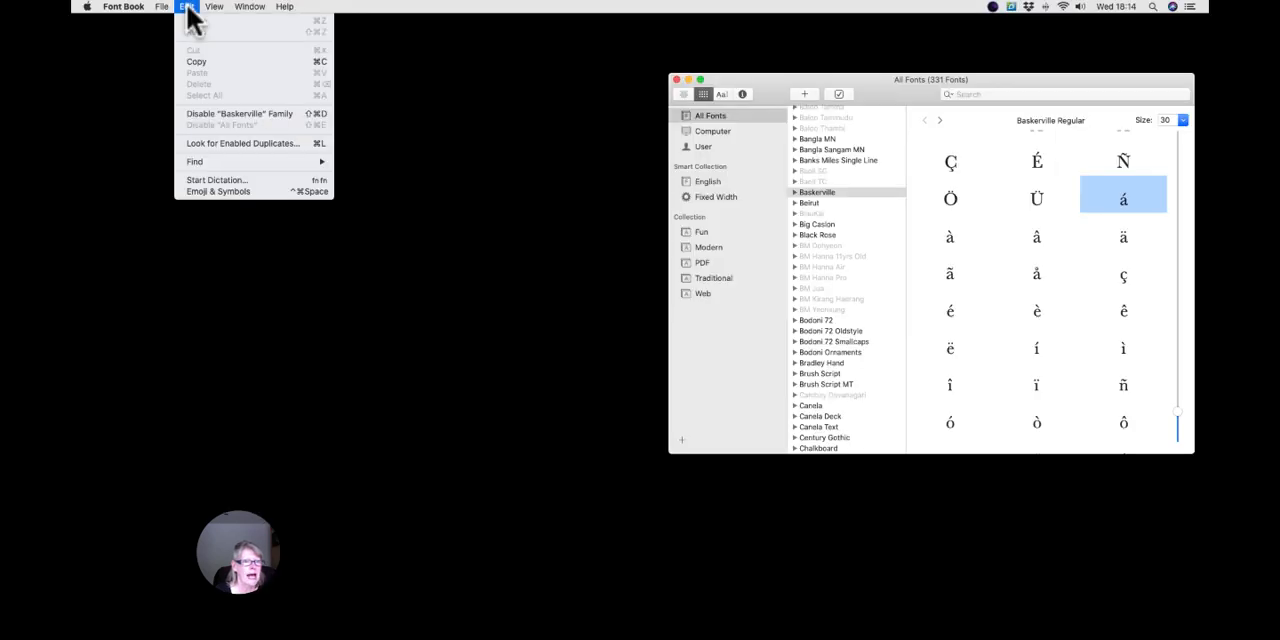
pyautogui.click(207, 61)
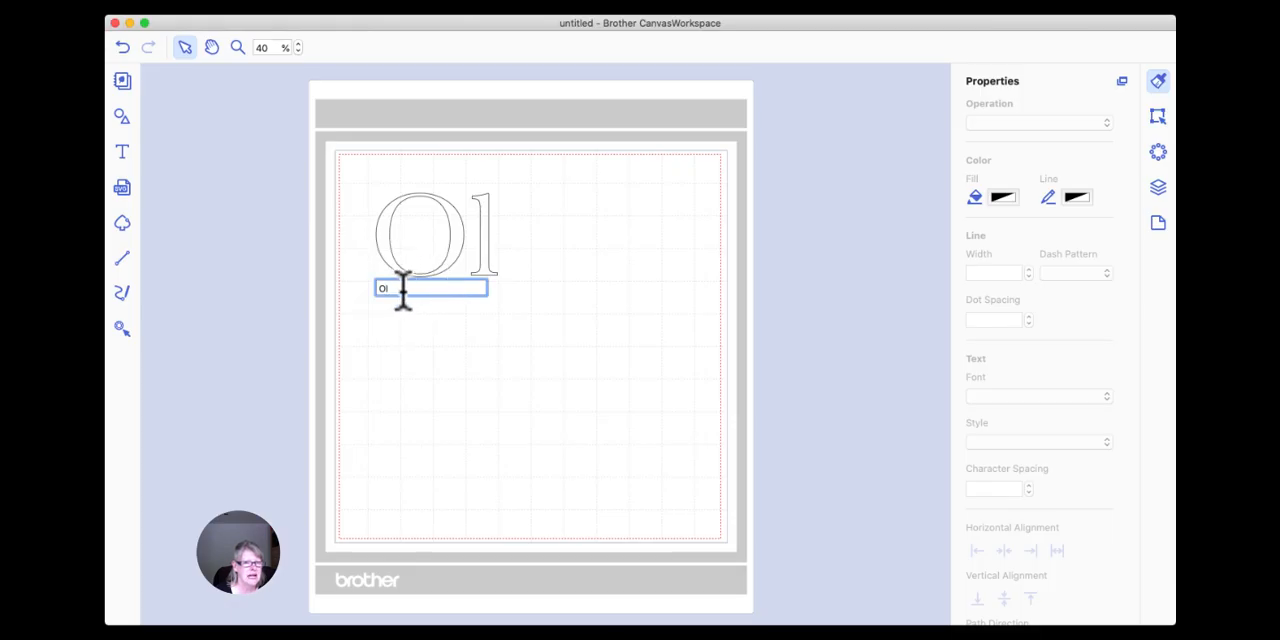
pyautogui.click(257, 6)
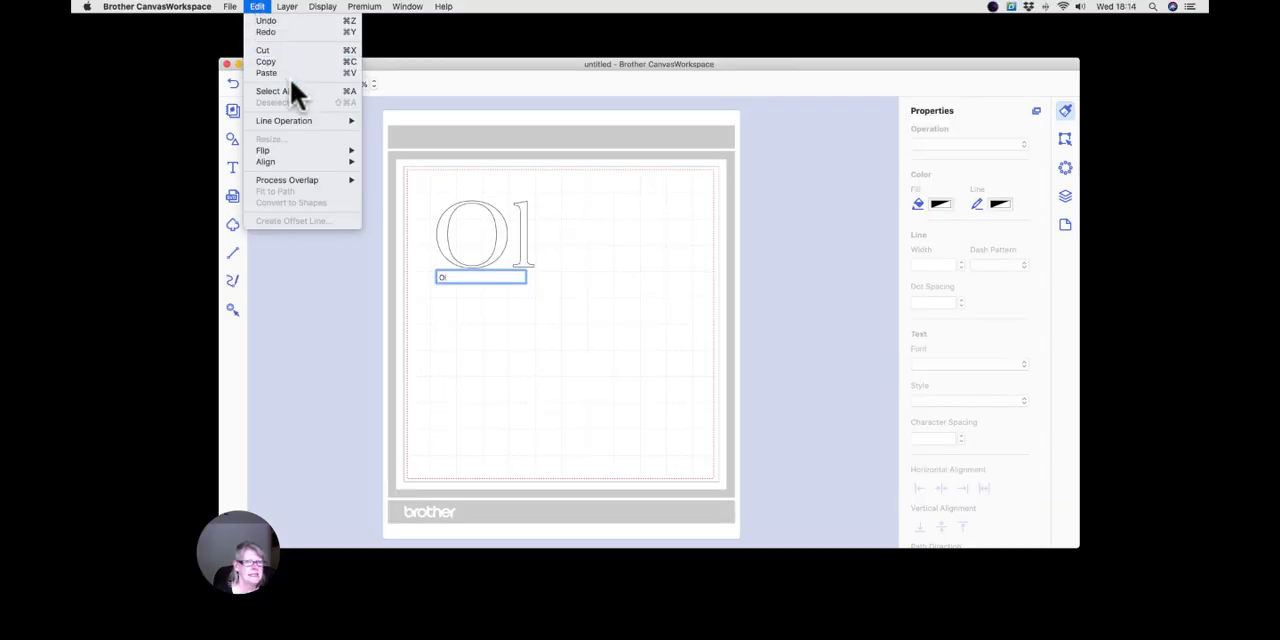
pyautogui.click(287, 72)
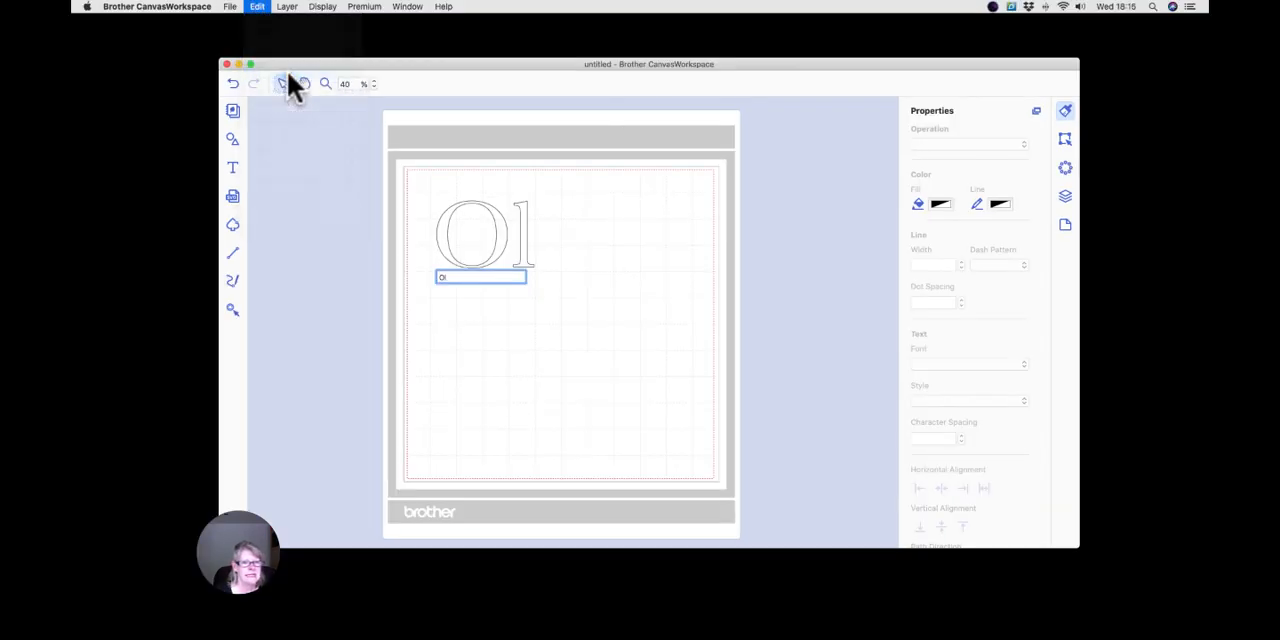
pyautogui.click(543, 315)
pyautogui.click(585, 268)
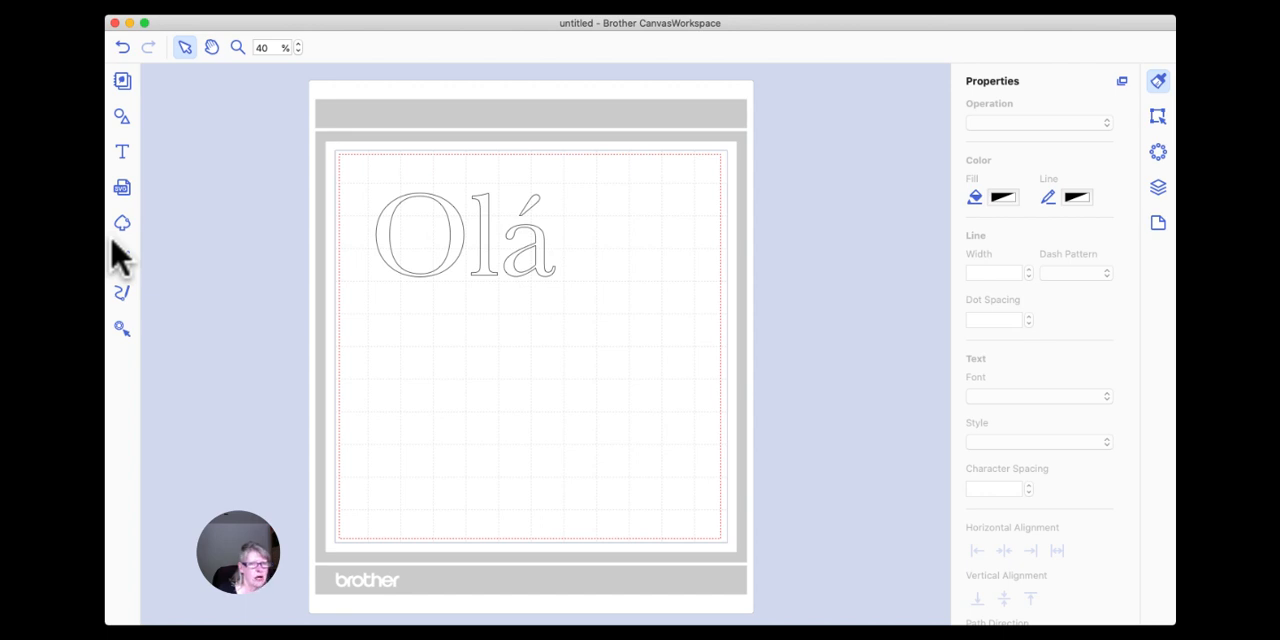
# Select the Olá text and look through the fonts available for it.
pyautogui.click(521, 313)
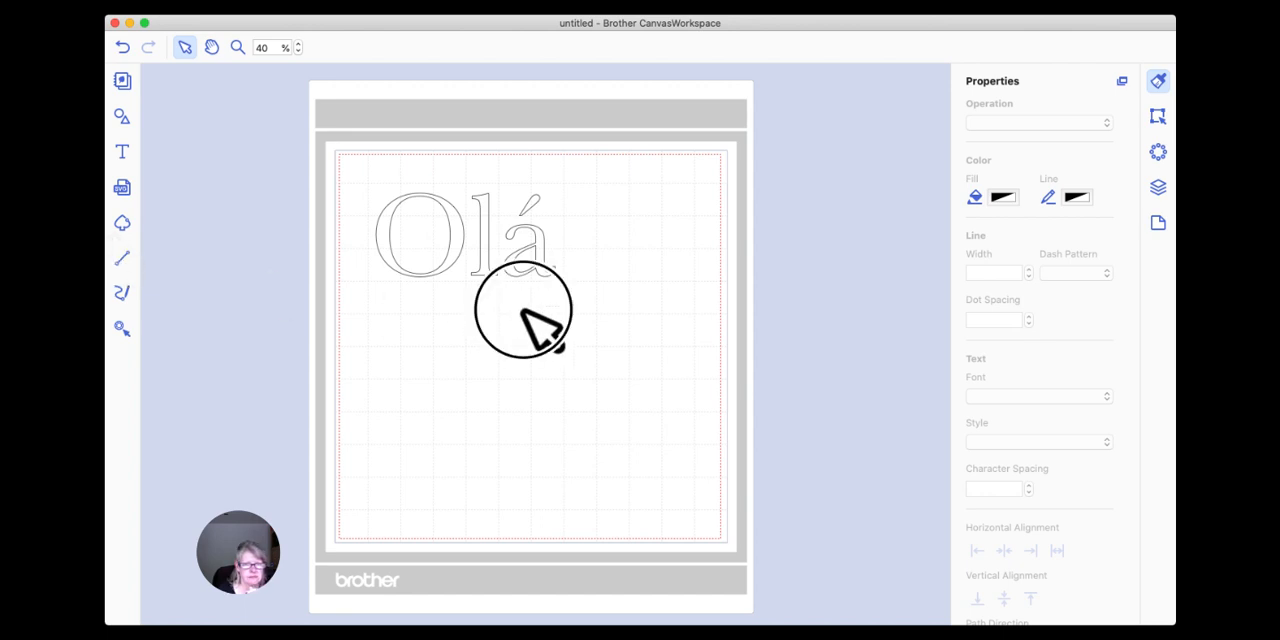
pyautogui.click(548, 232)
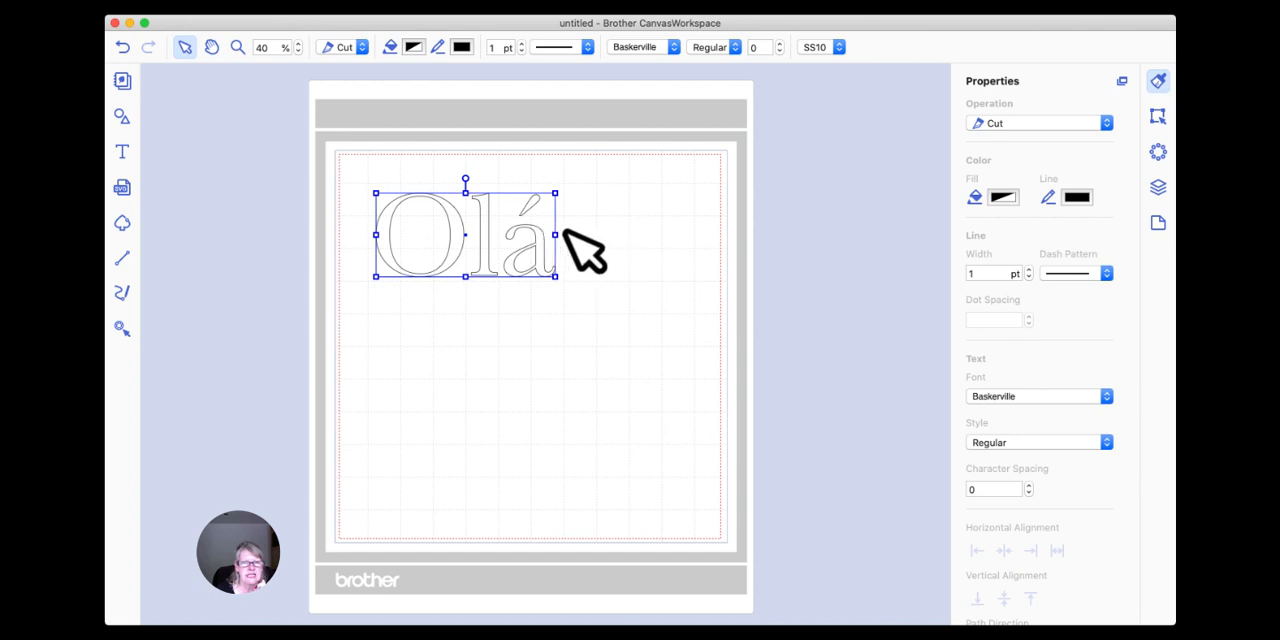
pyautogui.click(674, 47)
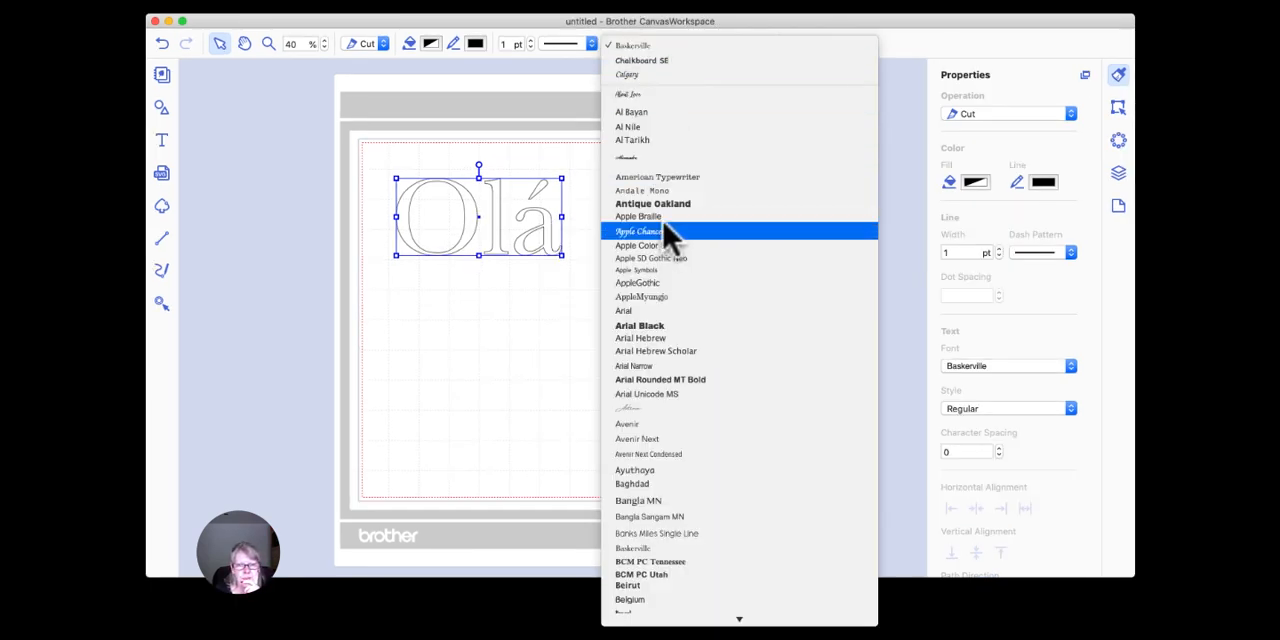
pyautogui.scroll(-1, 665, 224)
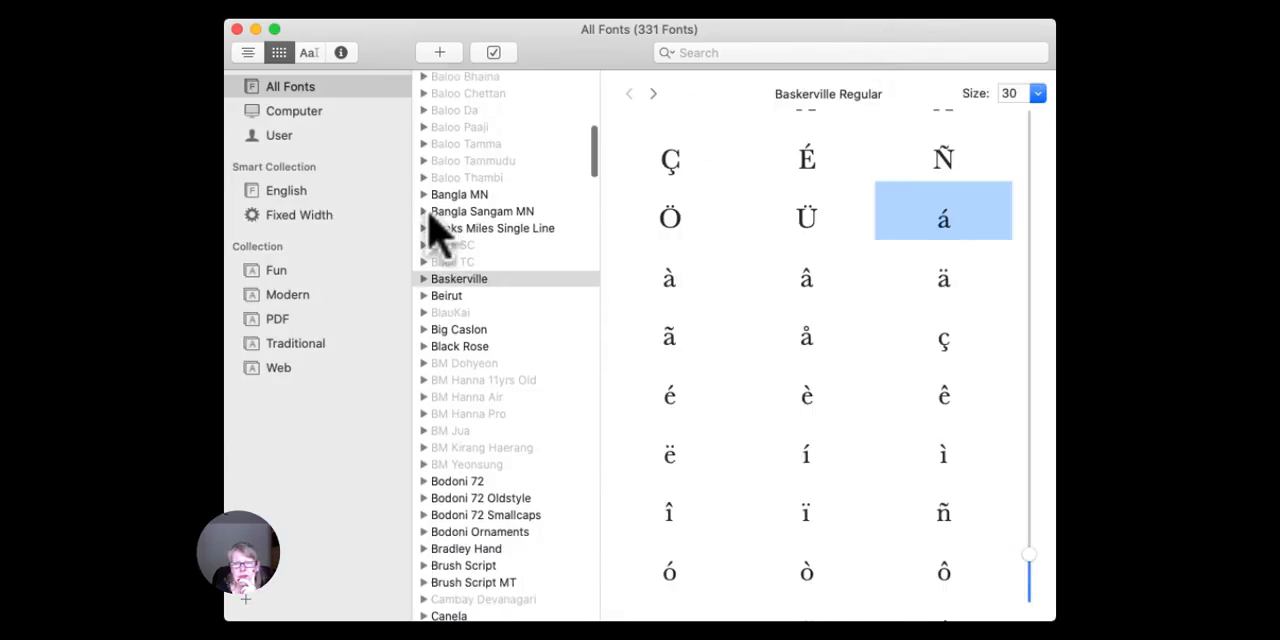
# Switch to Font Book and examine Apple Chancery's symbols, capitals and lowercase letters.
pyautogui.scroll(10, 432, 229)
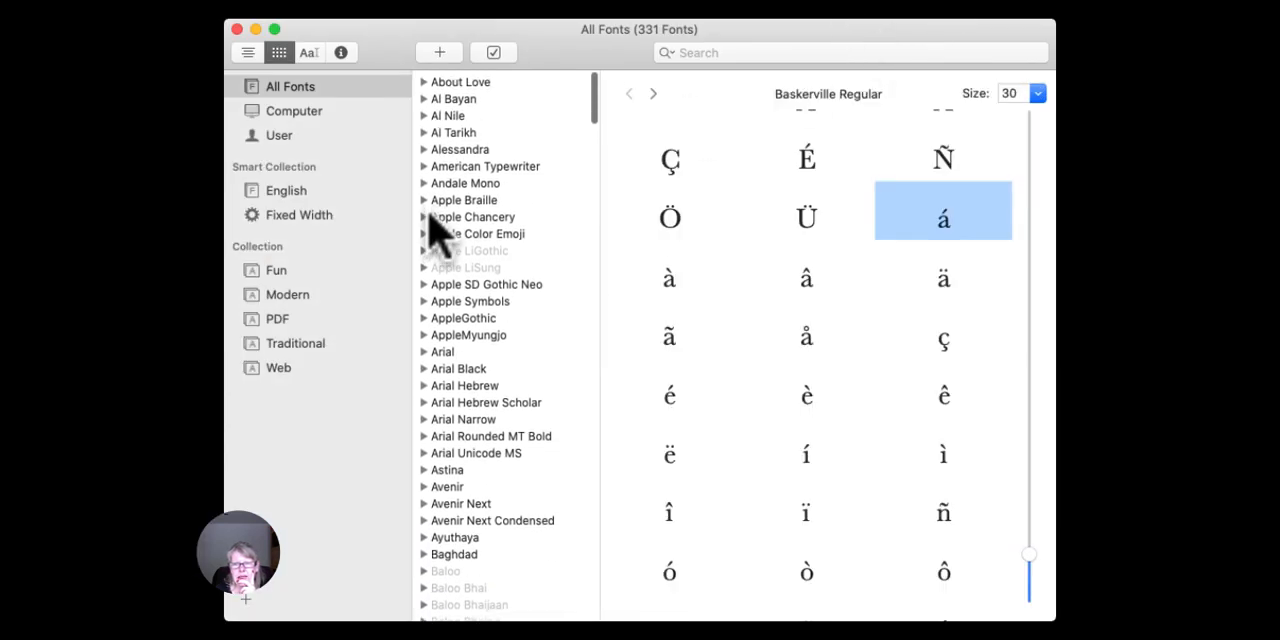
pyautogui.click(474, 214)
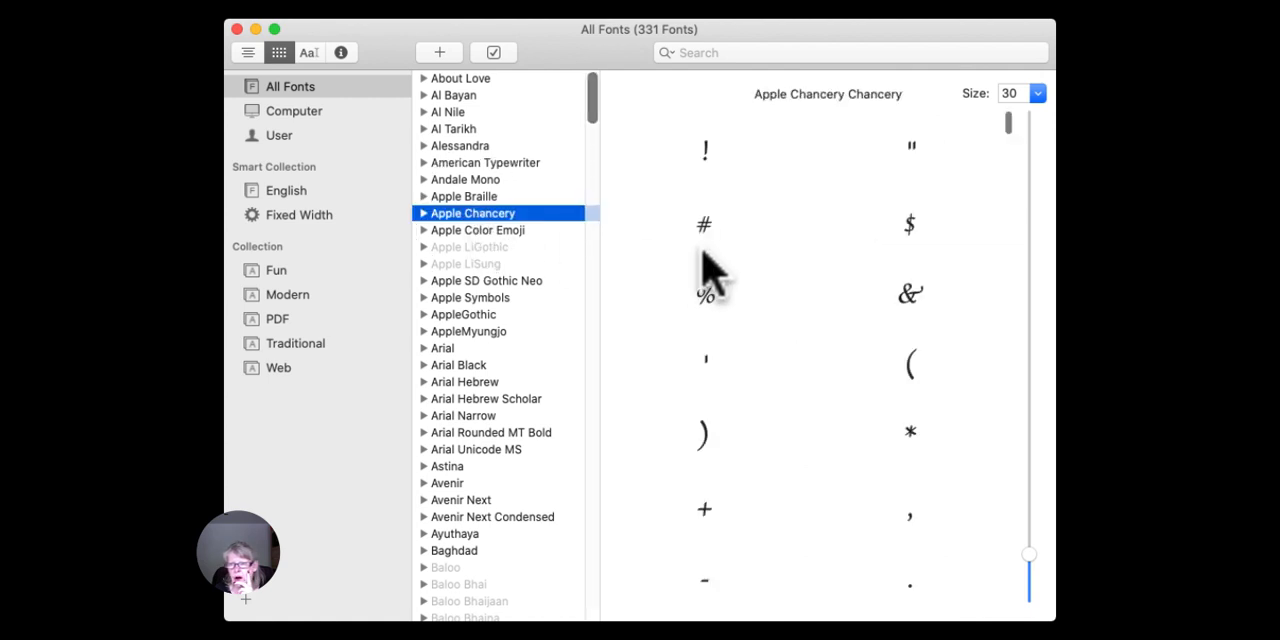
pyautogui.scroll(-12, 705, 271)
pyautogui.scroll(-3, 705, 271)
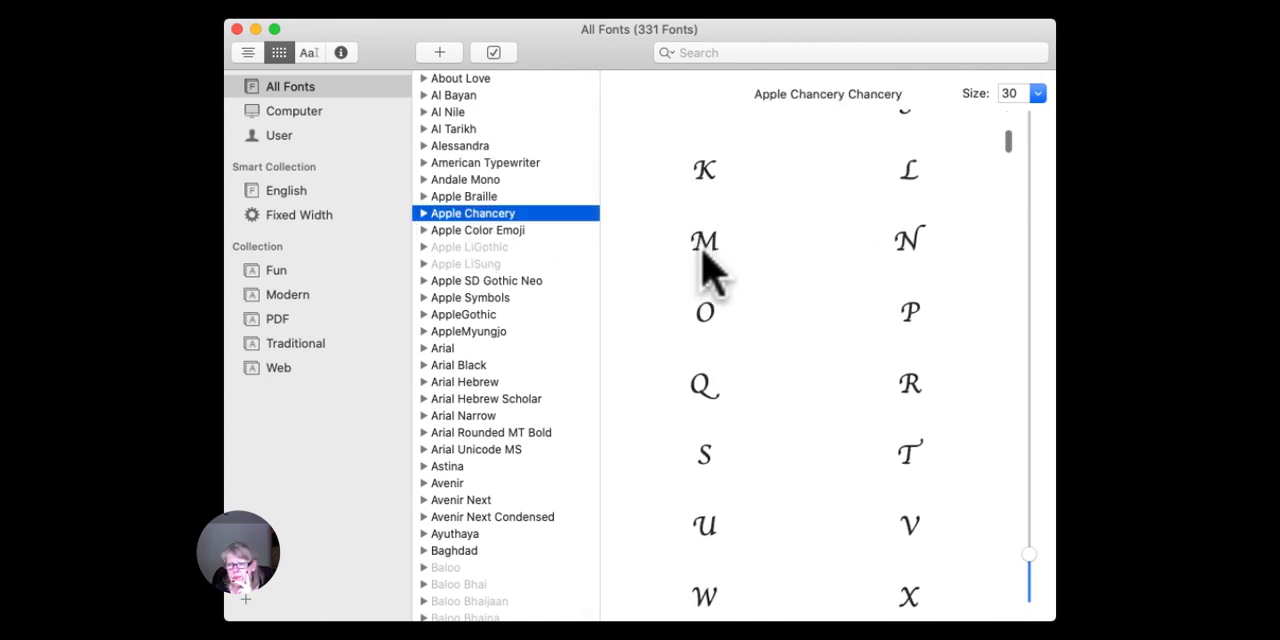
pyautogui.scroll(3, 705, 271)
pyautogui.scroll(-10, 705, 271)
pyautogui.scroll(-15, 703, 255)
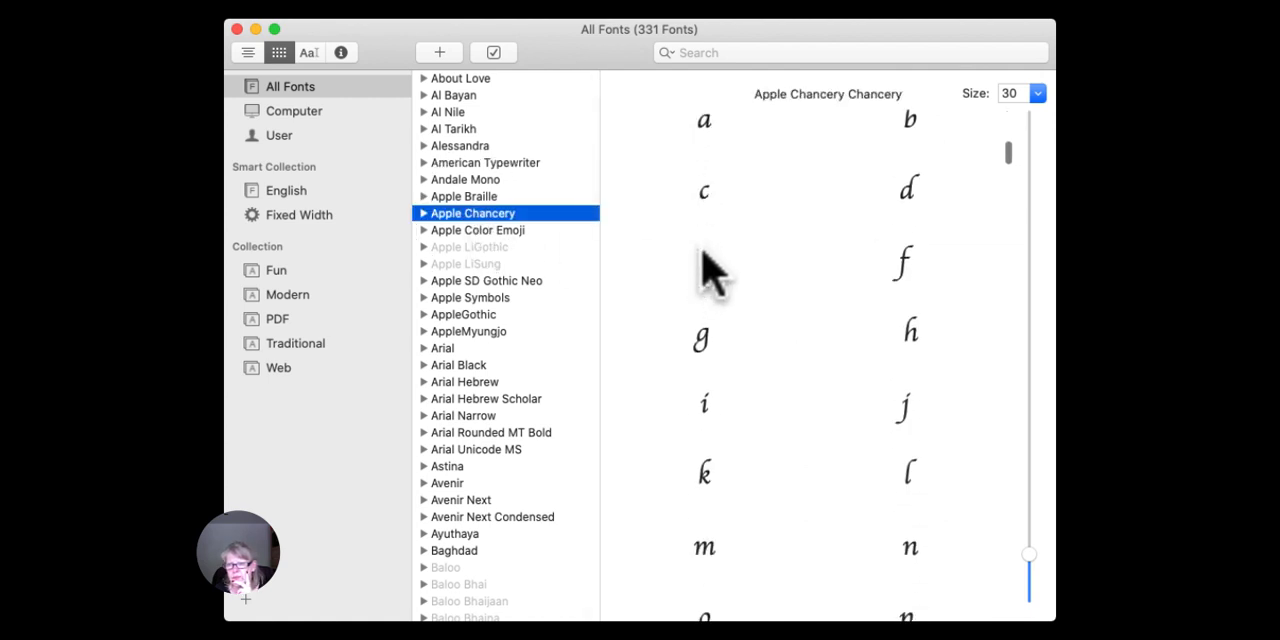
pyautogui.scroll(-6, 705, 268)
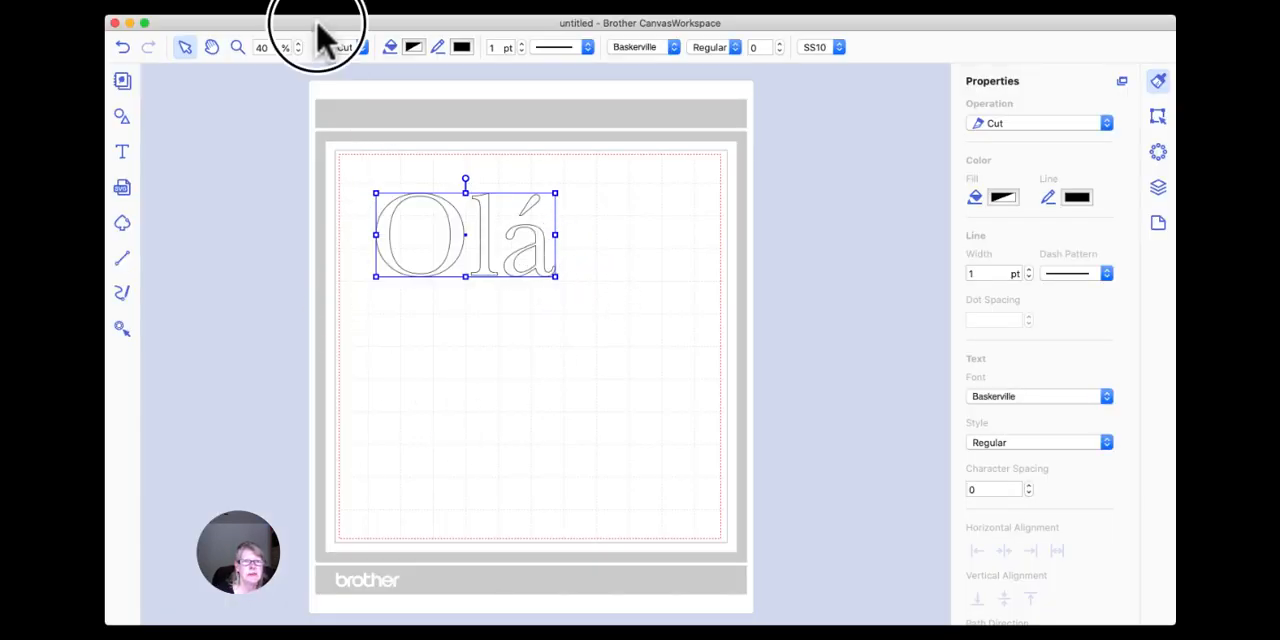
# In CanvasWorkspace, add a new text object containing a person's first name below Olá.
pyautogui.click(120, 155)
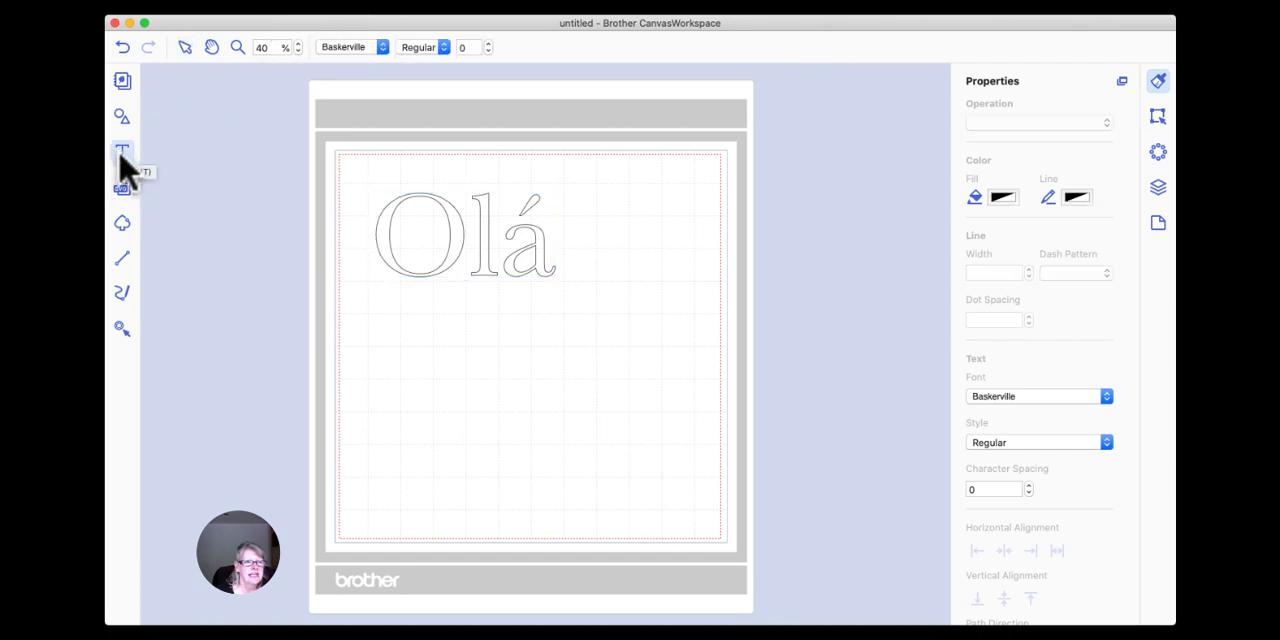
pyautogui.click(414, 346)
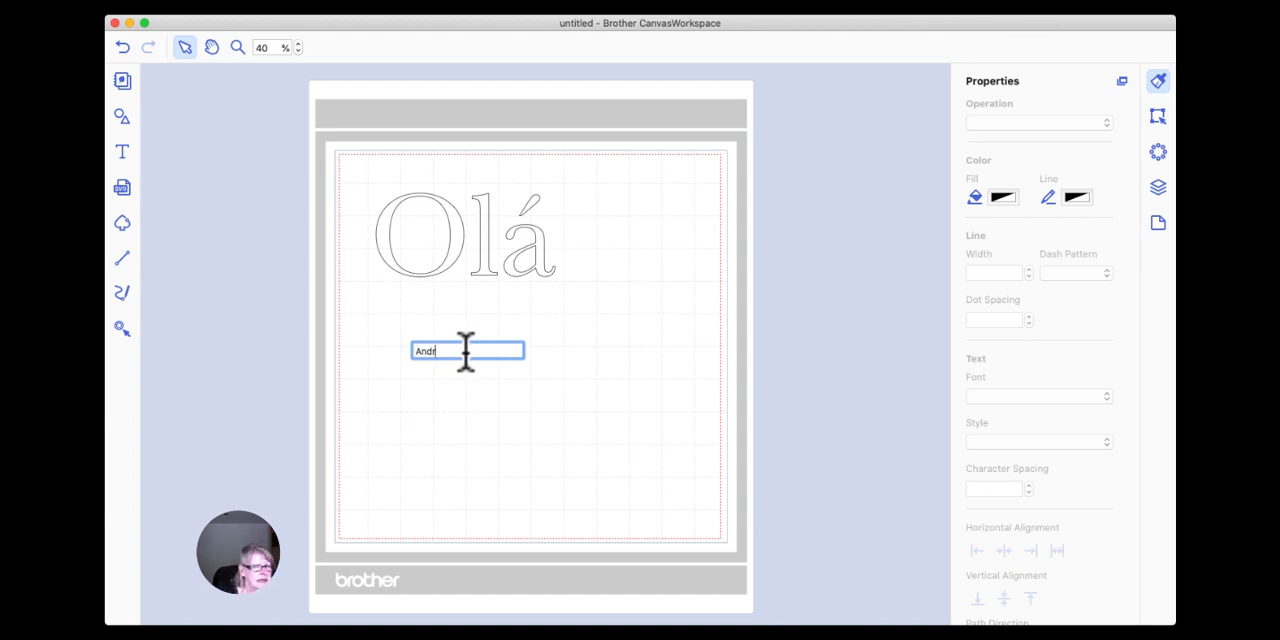
pyautogui.press('Return')
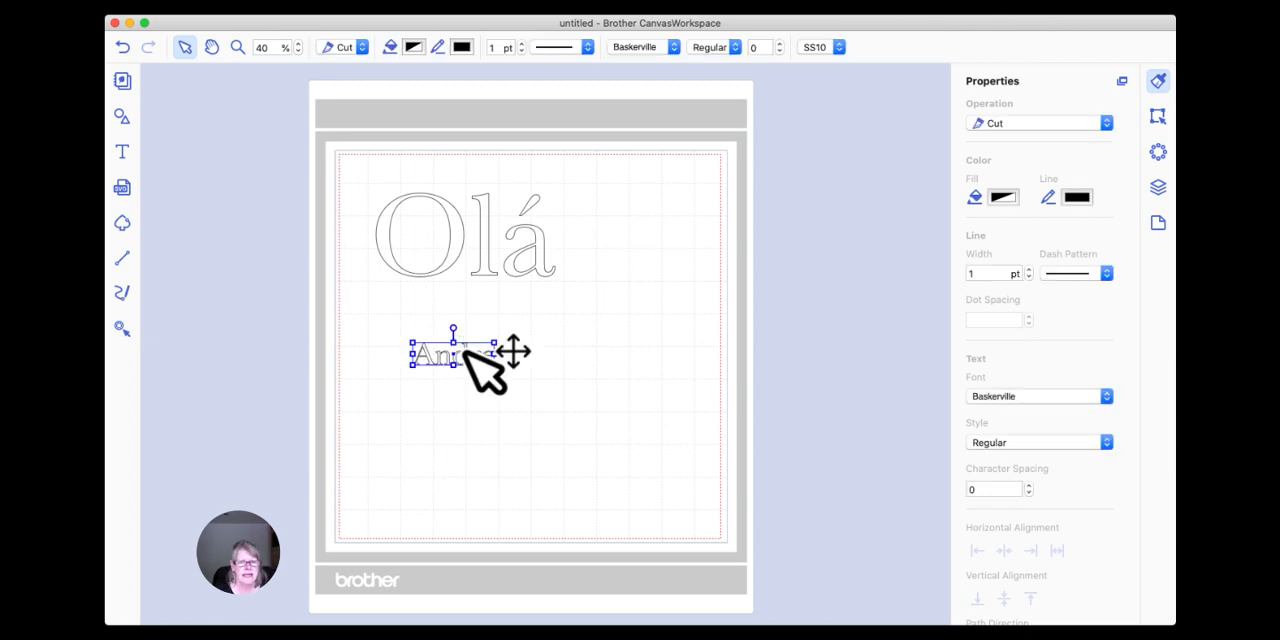
# Enlarge the first-name text to slightly wider than Olá and set its font to Apple Chancery.
pyautogui.moveTo(493, 366); pyautogui.dragTo(632, 402)
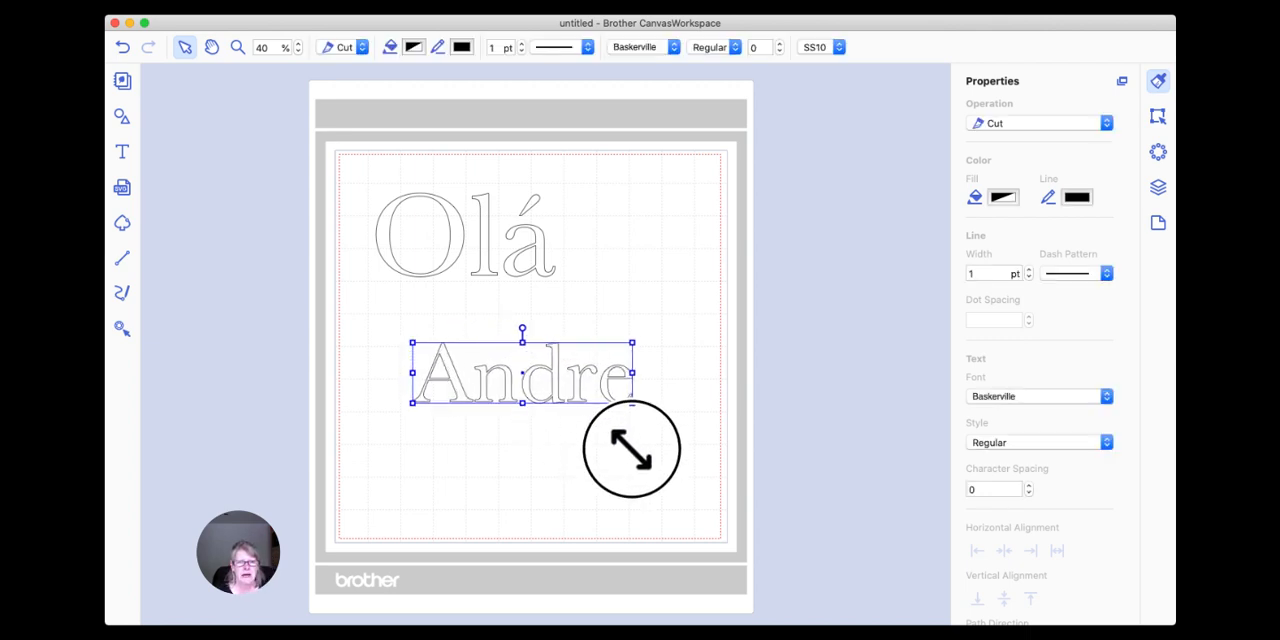
pyautogui.click(674, 47)
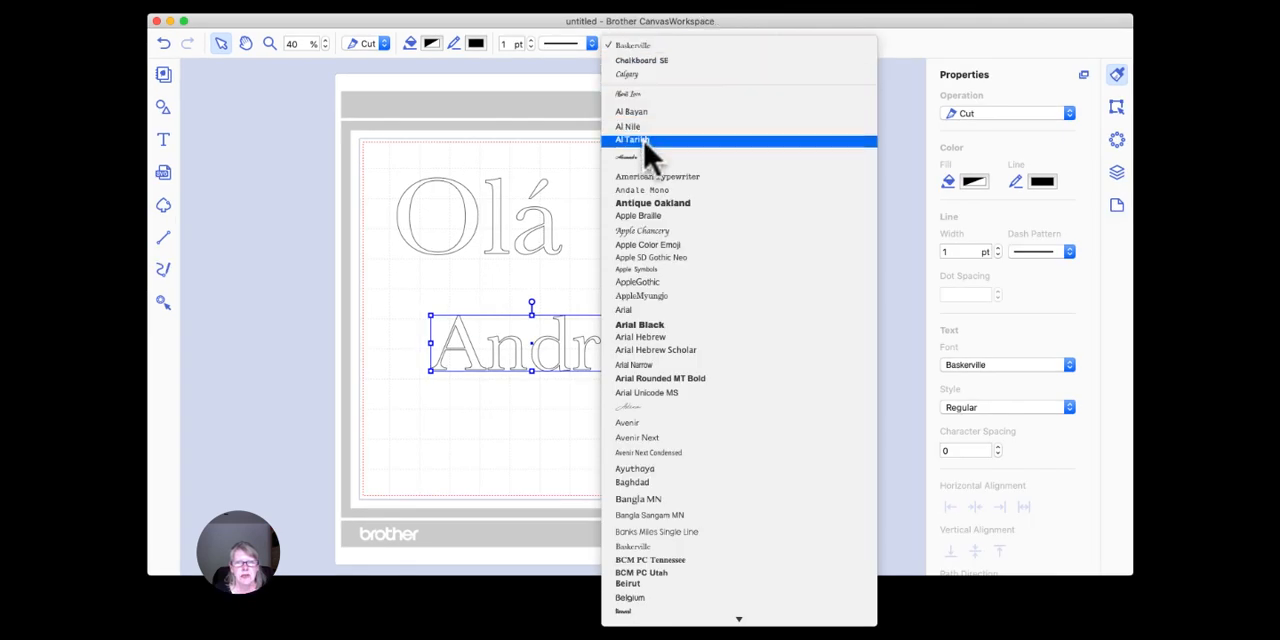
pyautogui.click(652, 230)
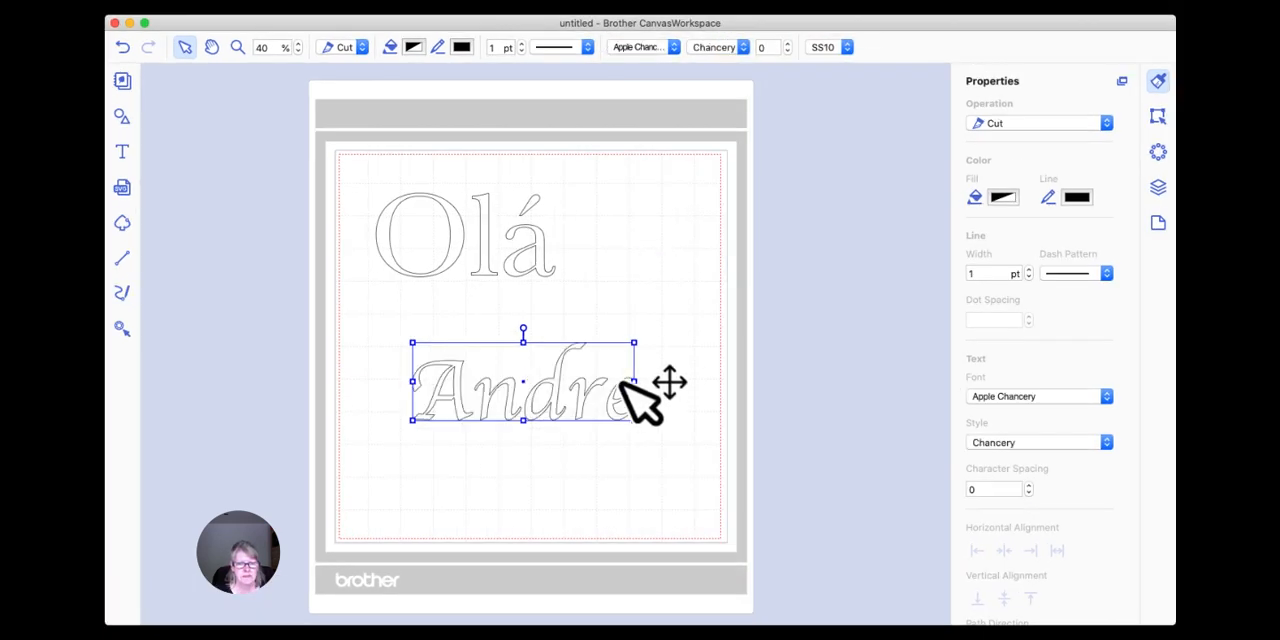
# Move the first-name text directly beneath Olá, with its start slightly further out than the O.
pyautogui.moveTo(617, 350); pyautogui.dragTo(566, 366)
pyautogui.click(634, 373)
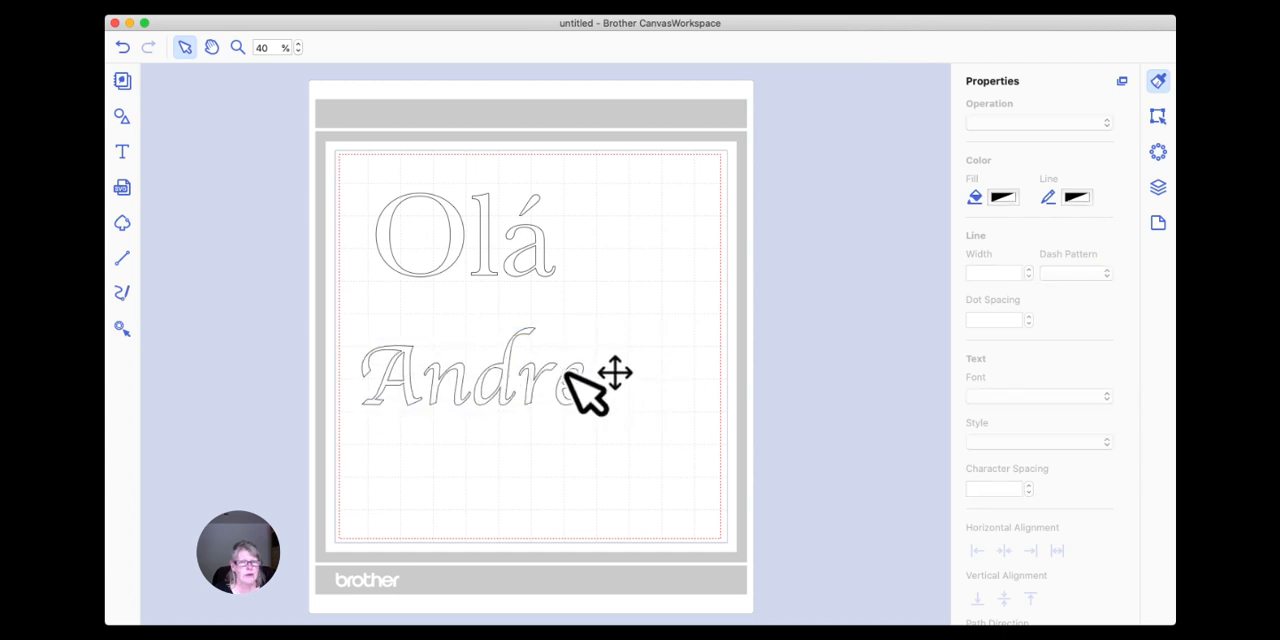
pyautogui.click(567, 374)
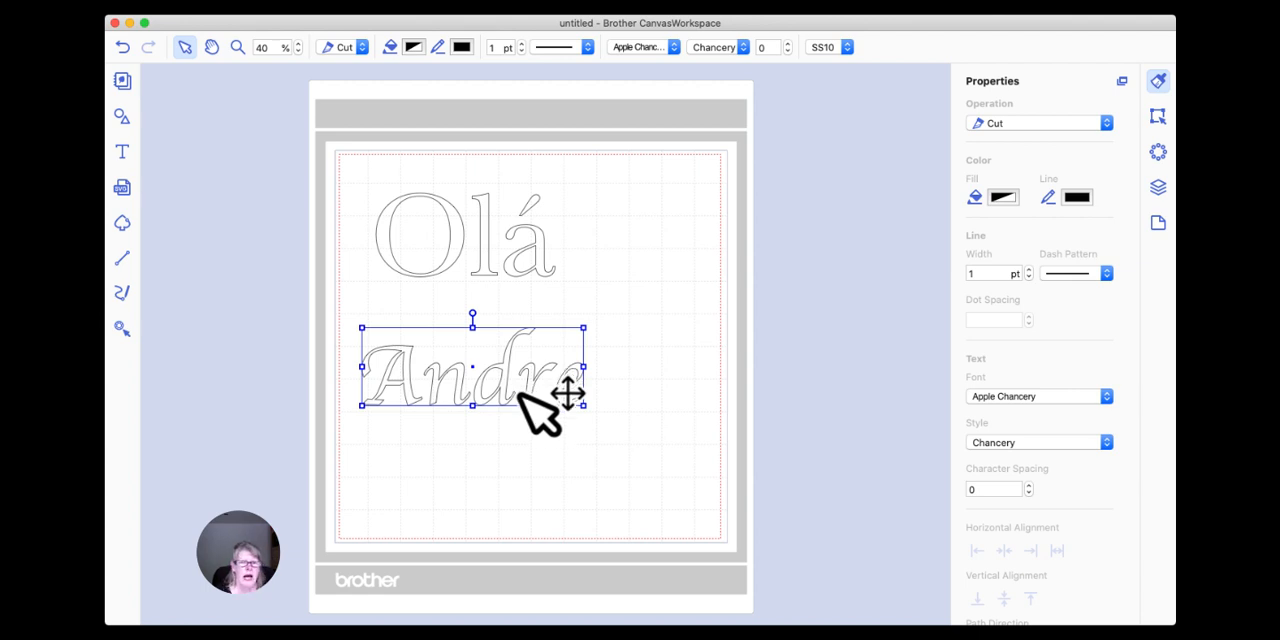
# Open the first-name text for editing and delete its final unaccented e.
pyautogui.doubleClick(540, 380)
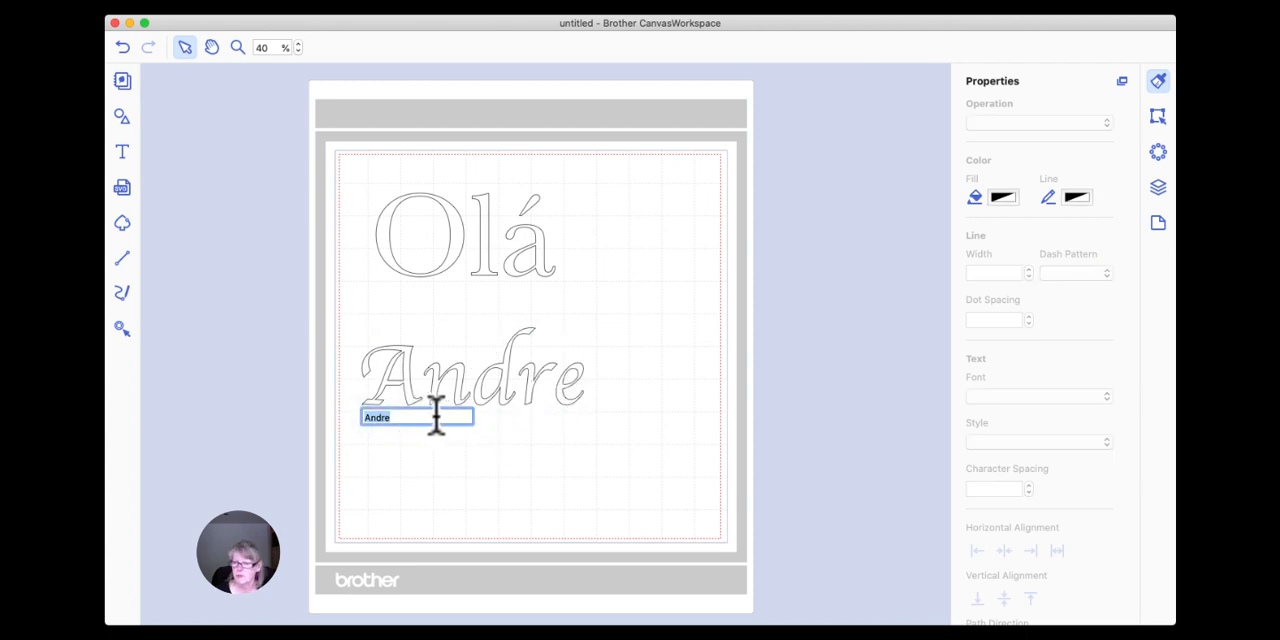
pyautogui.click(420, 418)
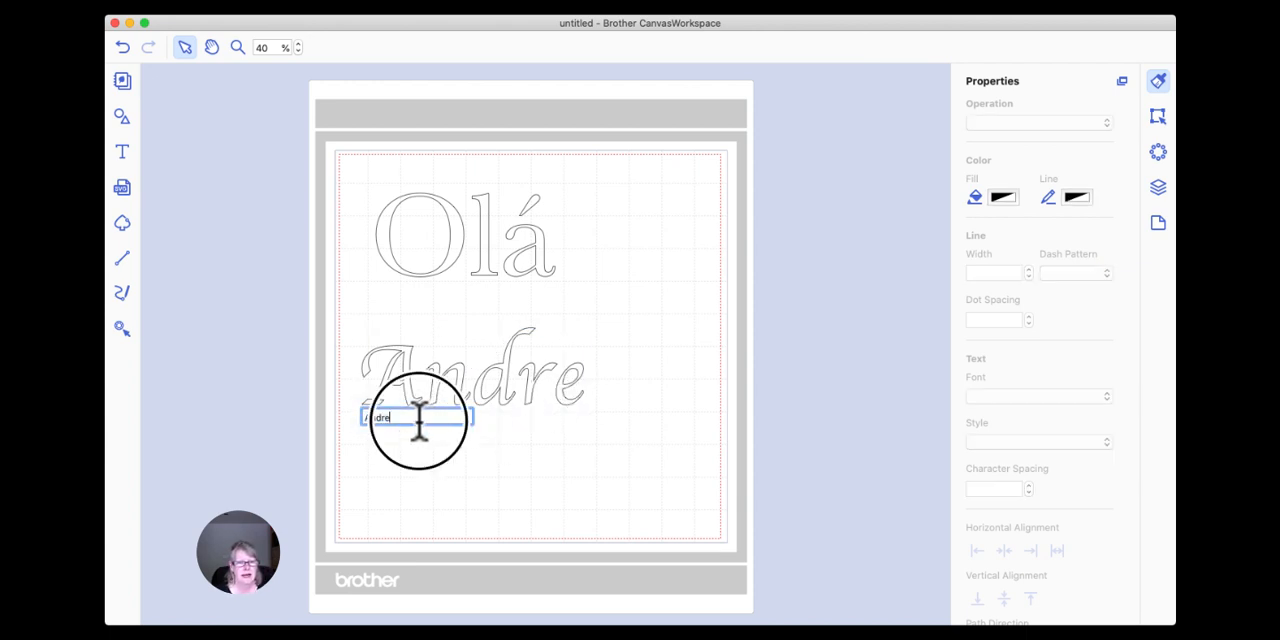
pyautogui.press('BackSpace')
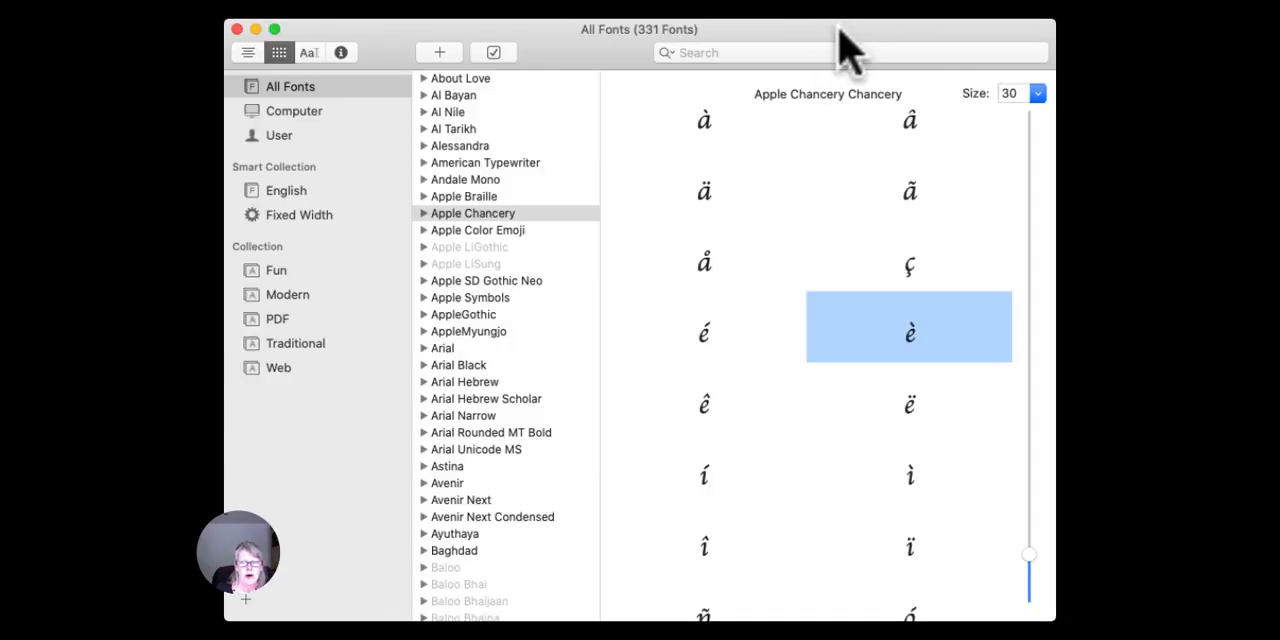
# Switch to Font Book, copy Apple Chancery's é into the end of the first-name text in CanvasWorkspace, and finish editing.
pyautogui.click(495, 215)
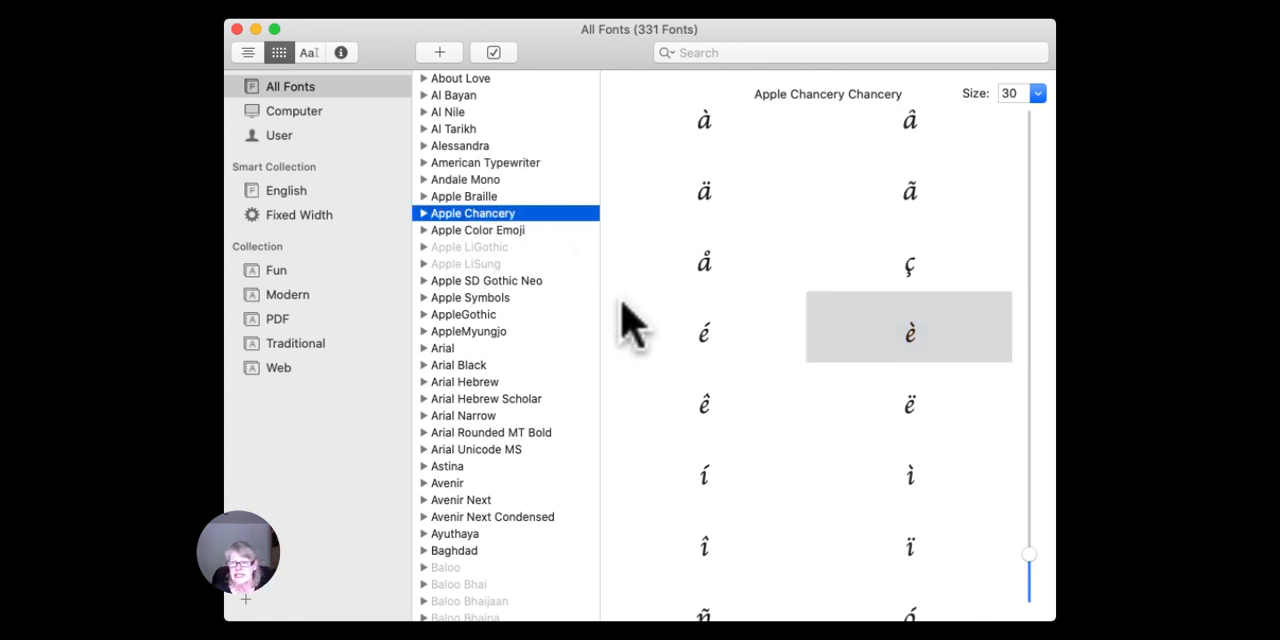
pyautogui.click(705, 330)
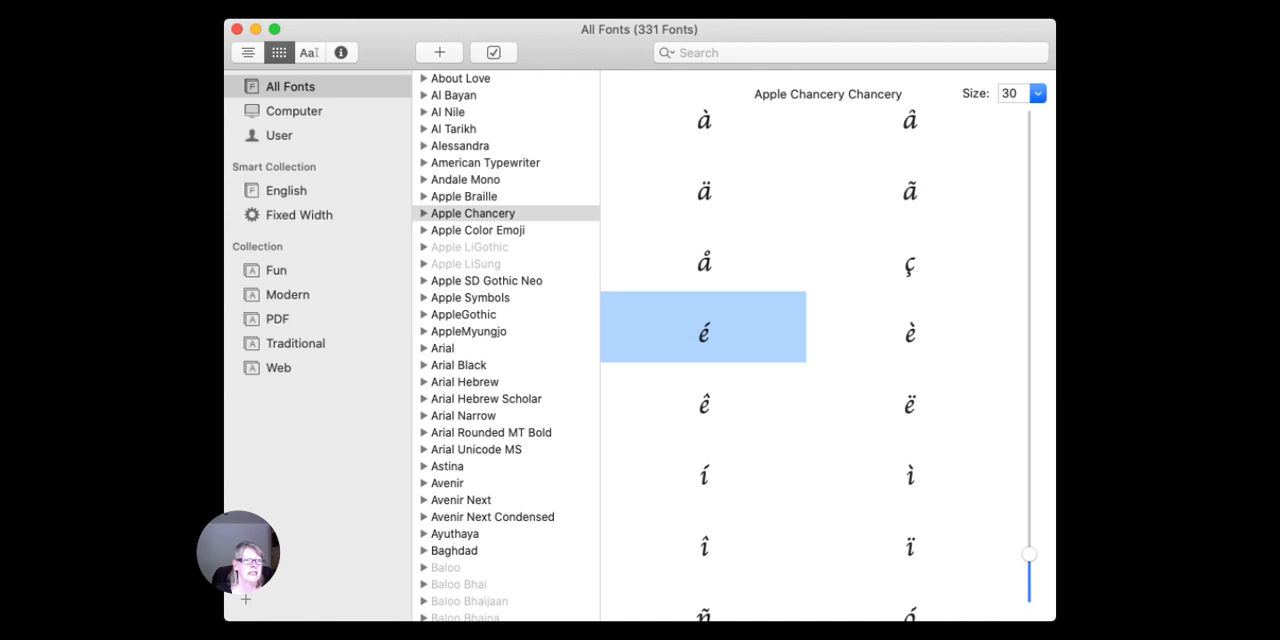
pyautogui.click(186, 7)
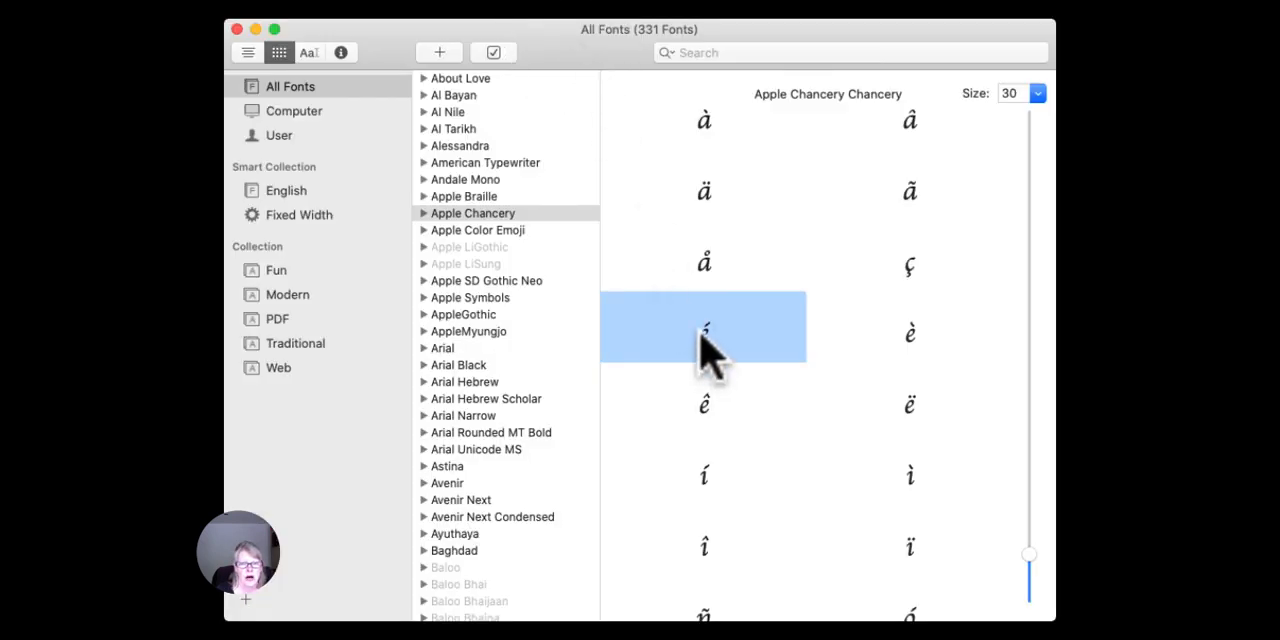
pyautogui.moveTo(705, 333); pyautogui.dragTo(653, 349)
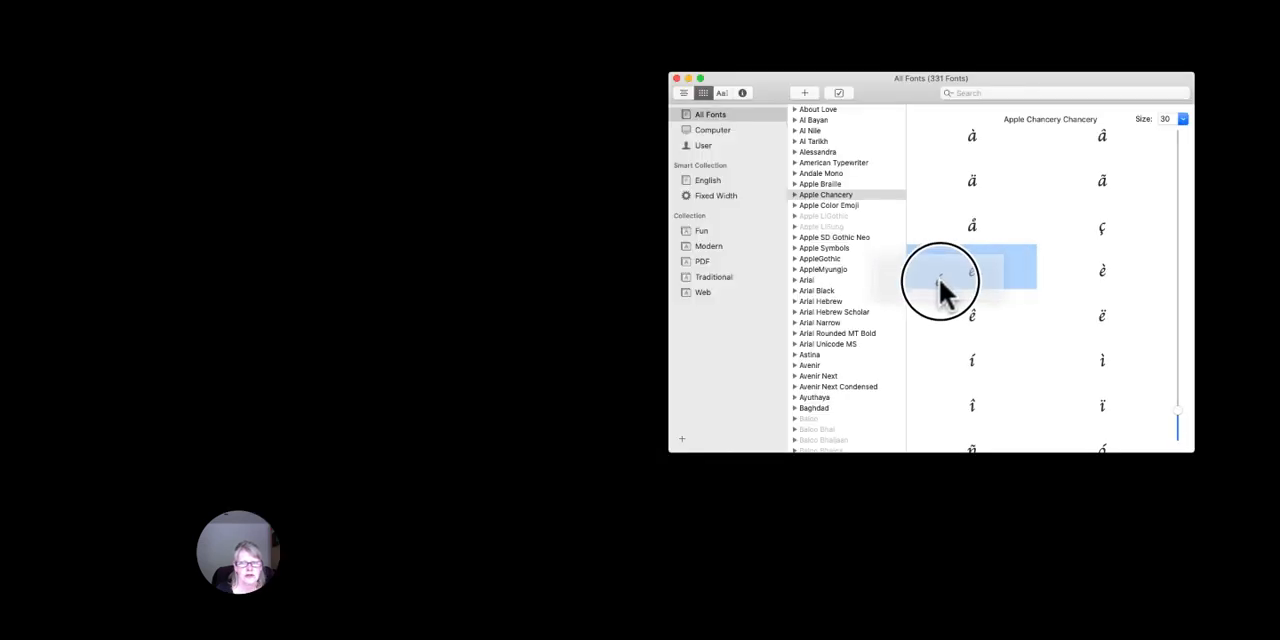
pyautogui.moveTo(945, 290); pyautogui.dragTo(522, 395)
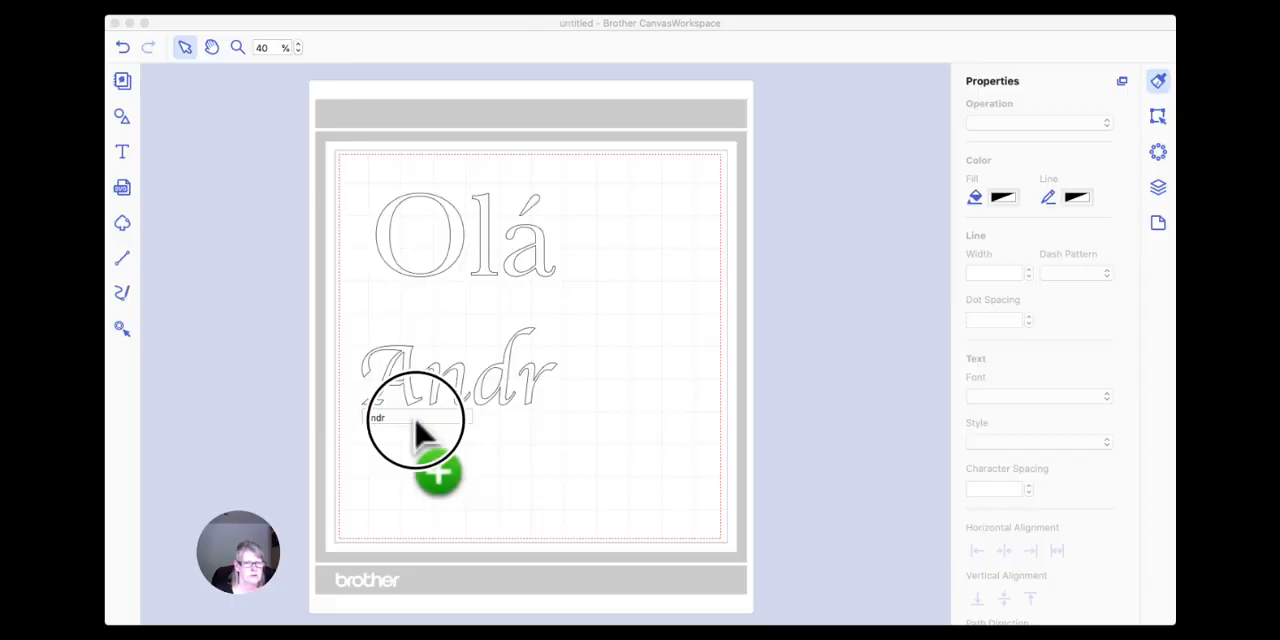
pyautogui.moveTo(415, 418); pyautogui.dragTo(417, 420)
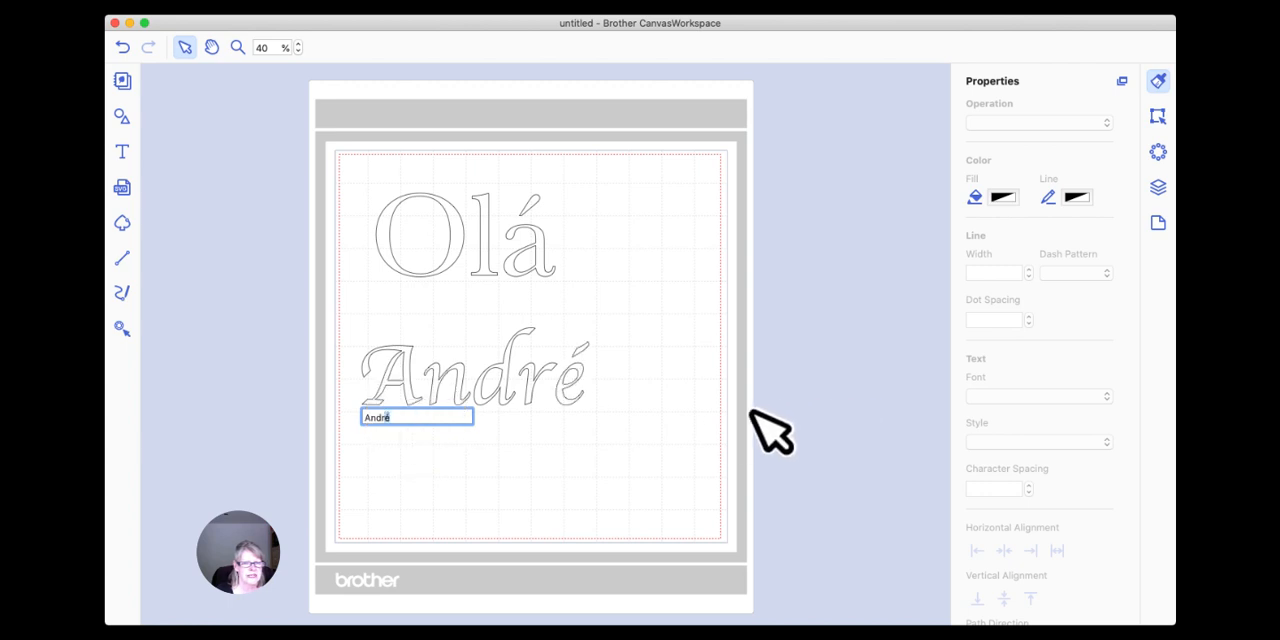
pyautogui.click(543, 434)
pyautogui.click(636, 437)
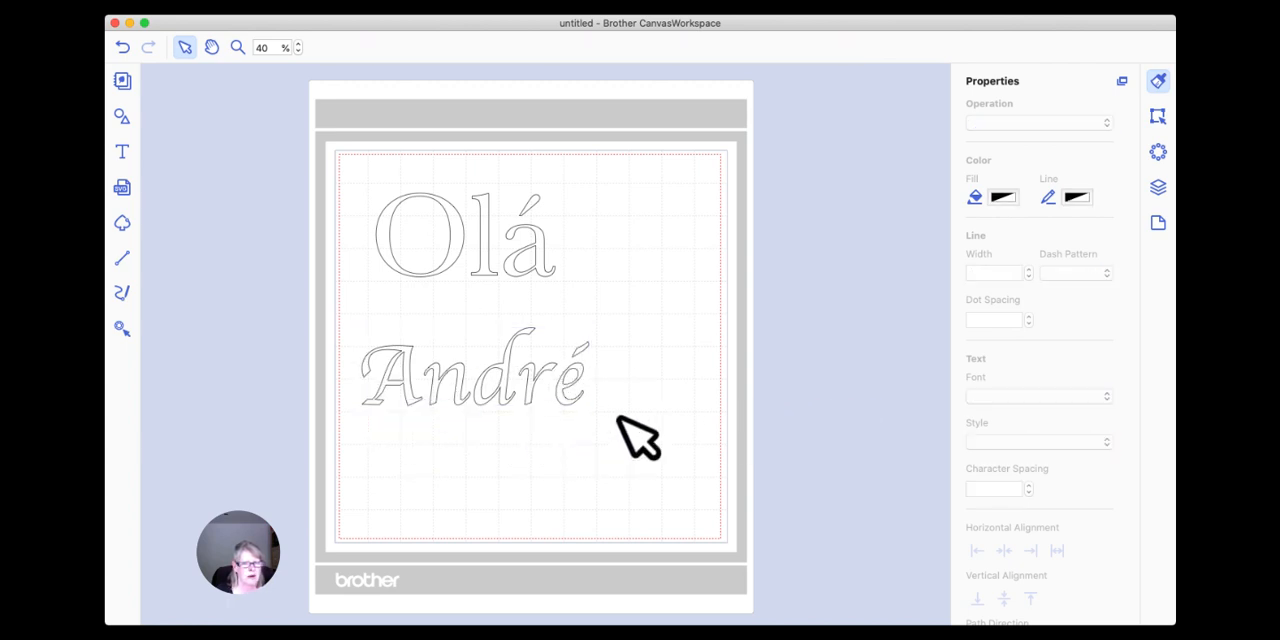
pyautogui.click(584, 377)
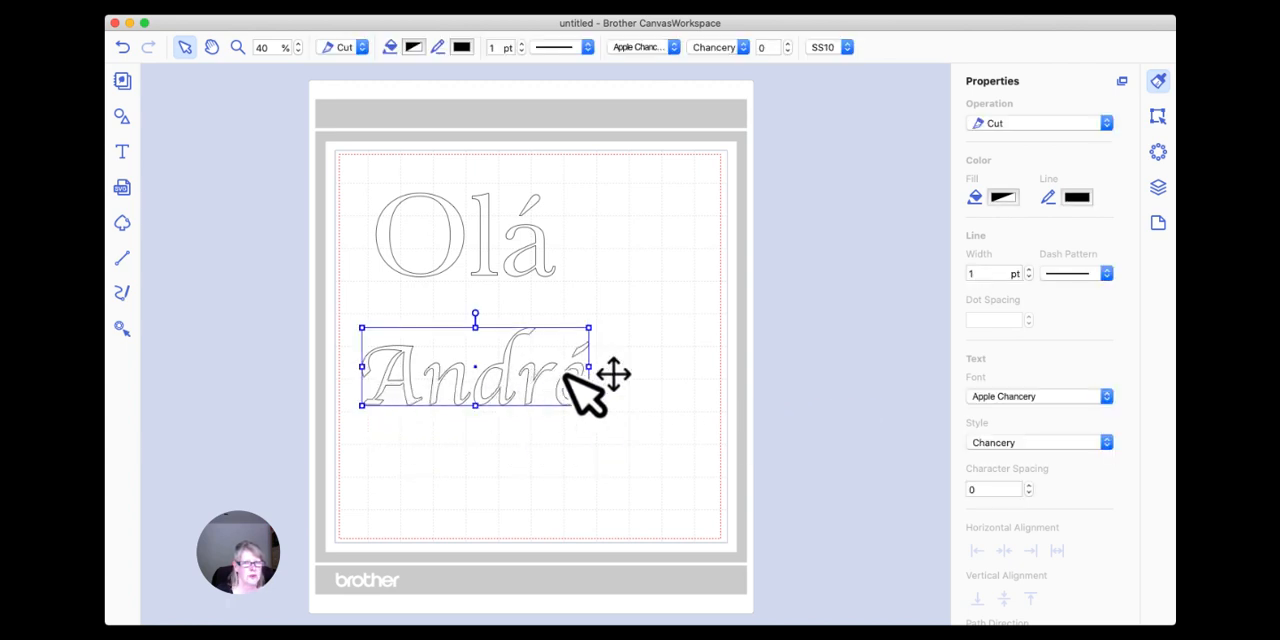
pyautogui.click(629, 387)
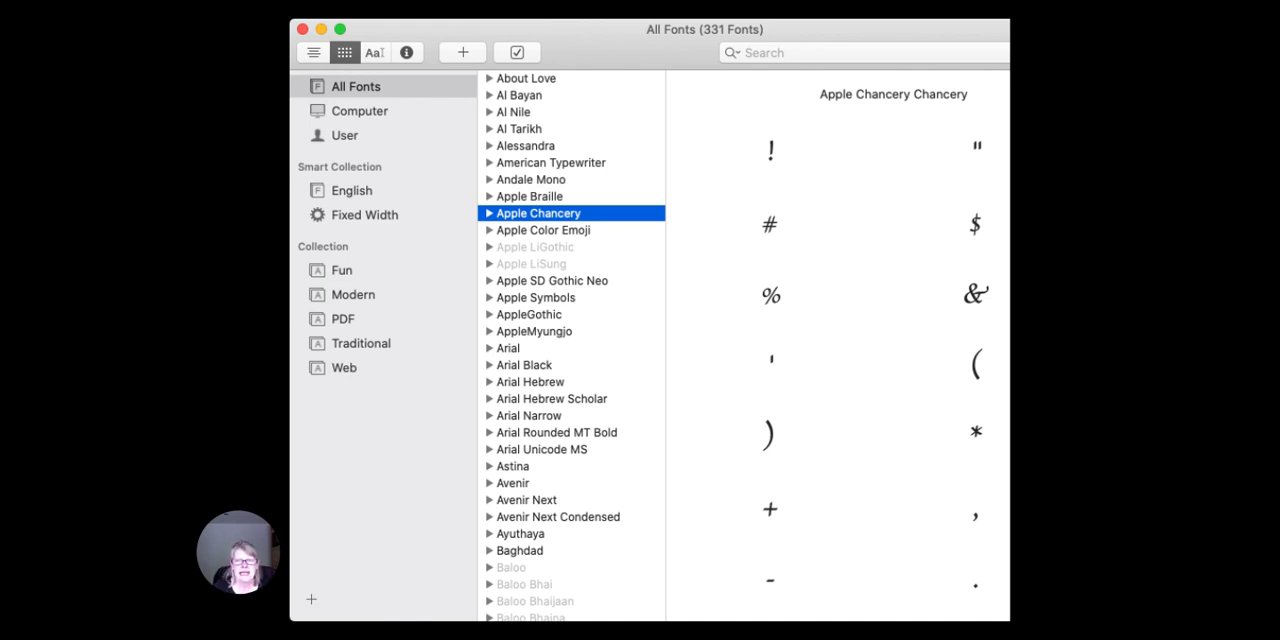
# Switch to Font Book, look through the list of installed fonts and open the samantha font.
pyautogui.moveTo(634, 56); pyautogui.dragTo(604, 56)
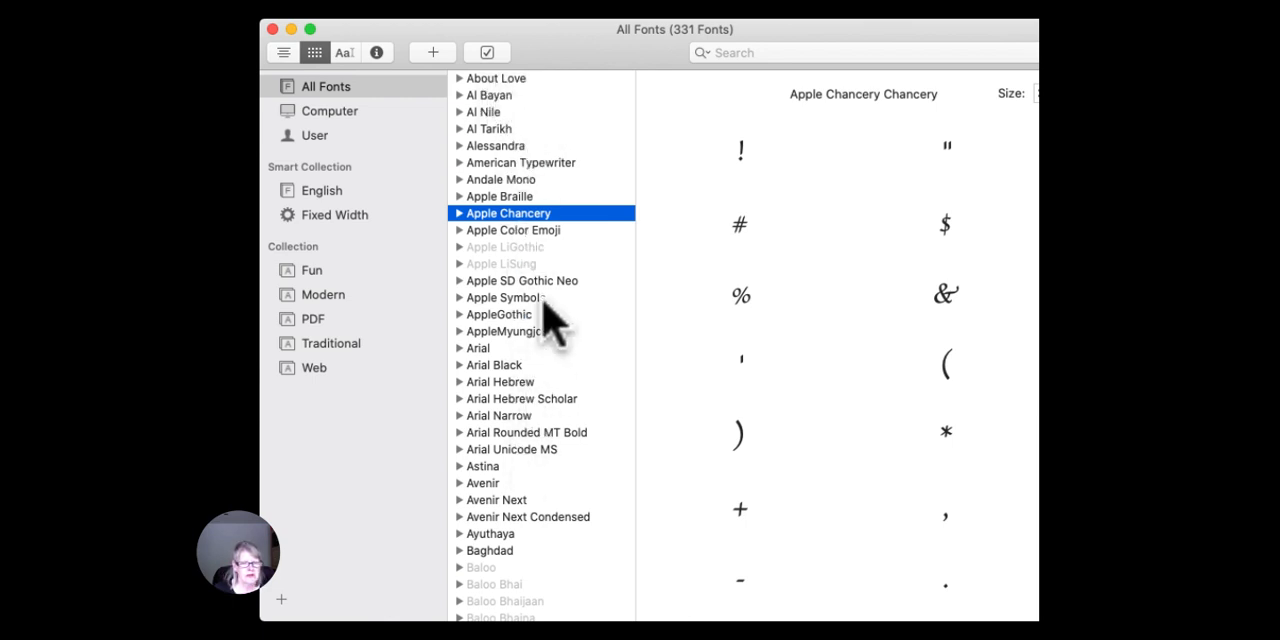
pyautogui.moveTo(651, 32); pyautogui.dragTo(612, 32)
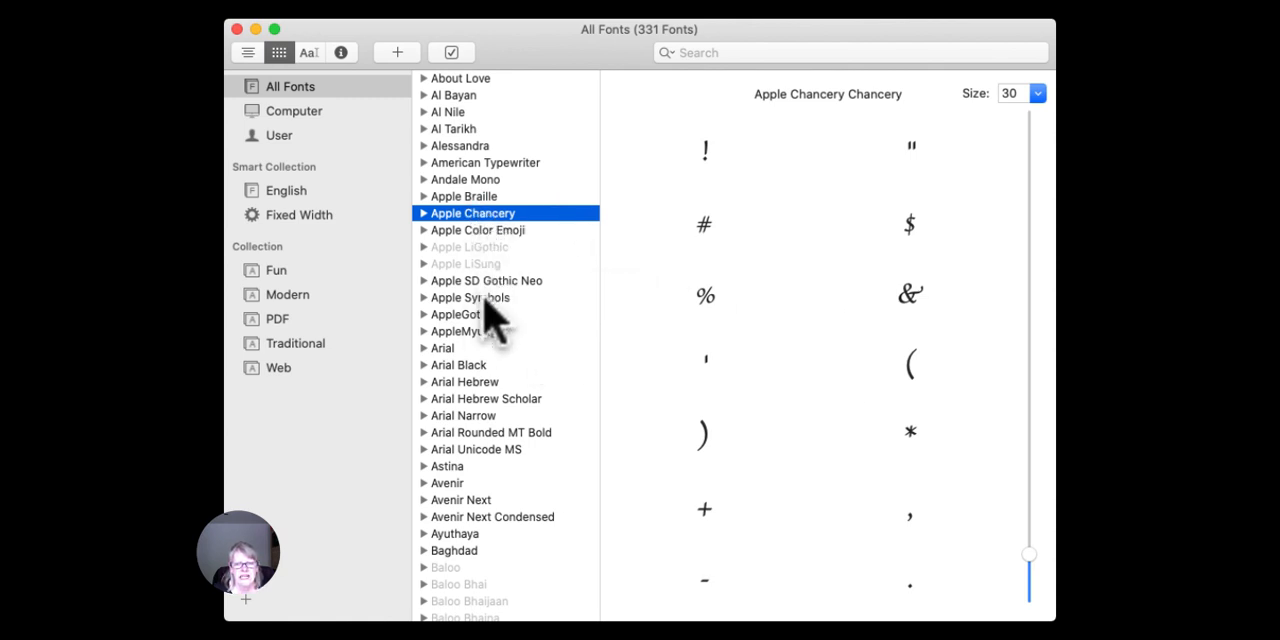
pyautogui.scroll(-10, 488, 318)
pyautogui.scroll(-8, 488, 318)
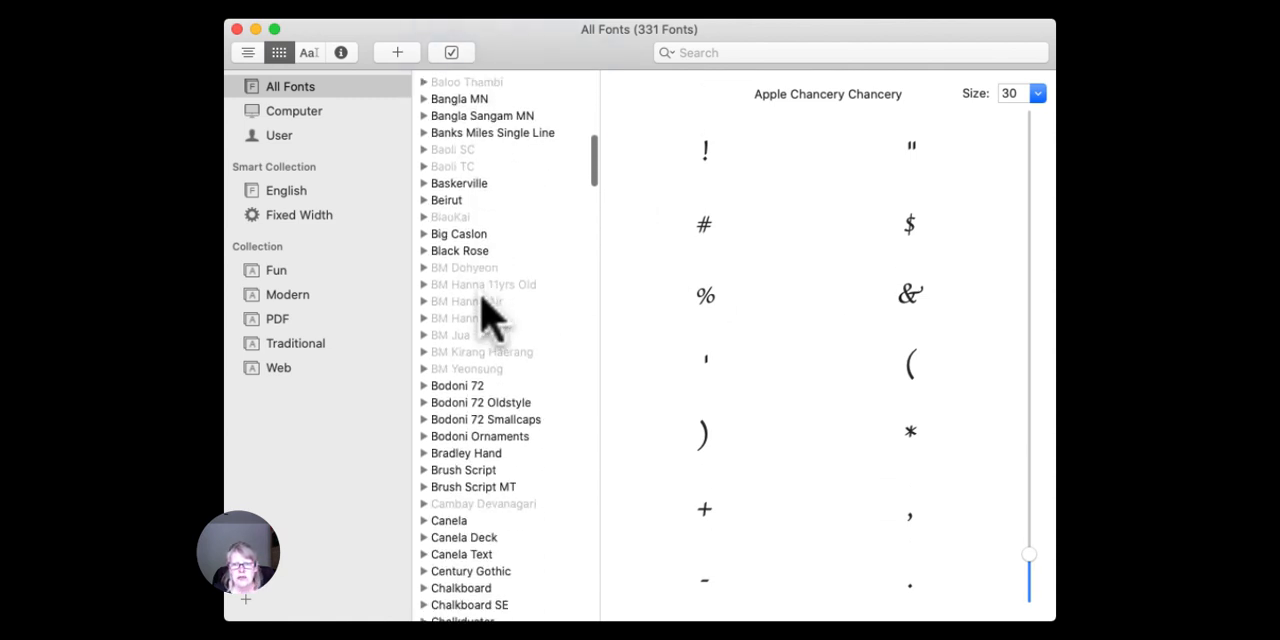
pyautogui.scroll(-10, 488, 318)
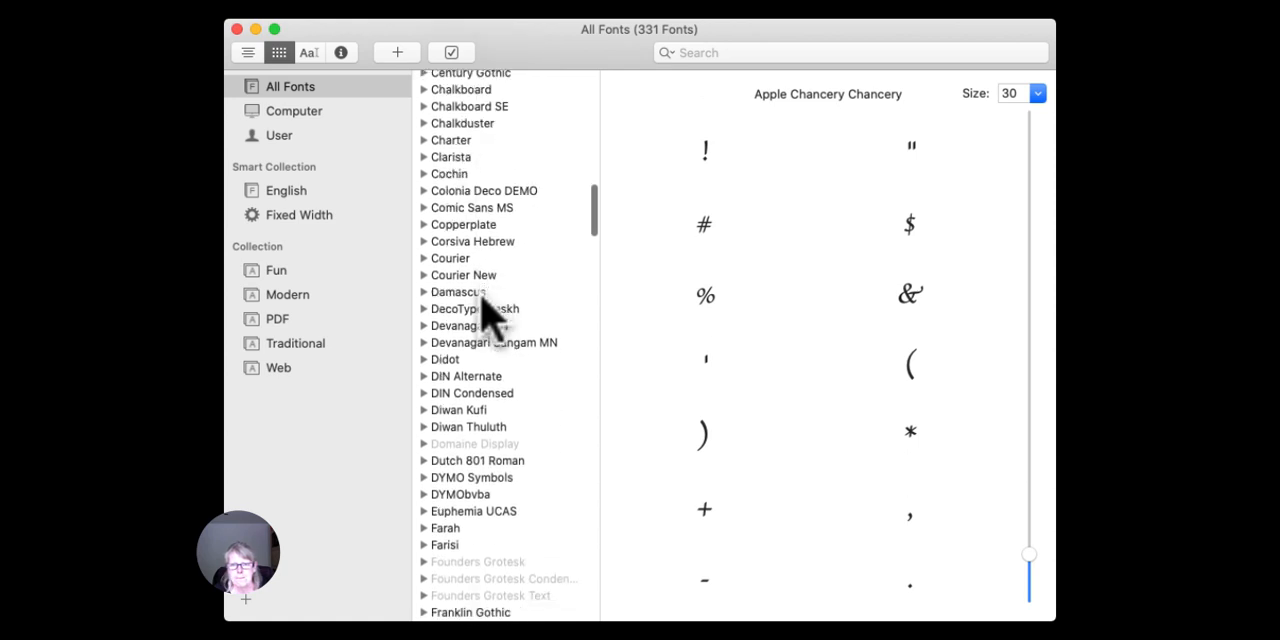
pyautogui.scroll(-10, 488, 318)
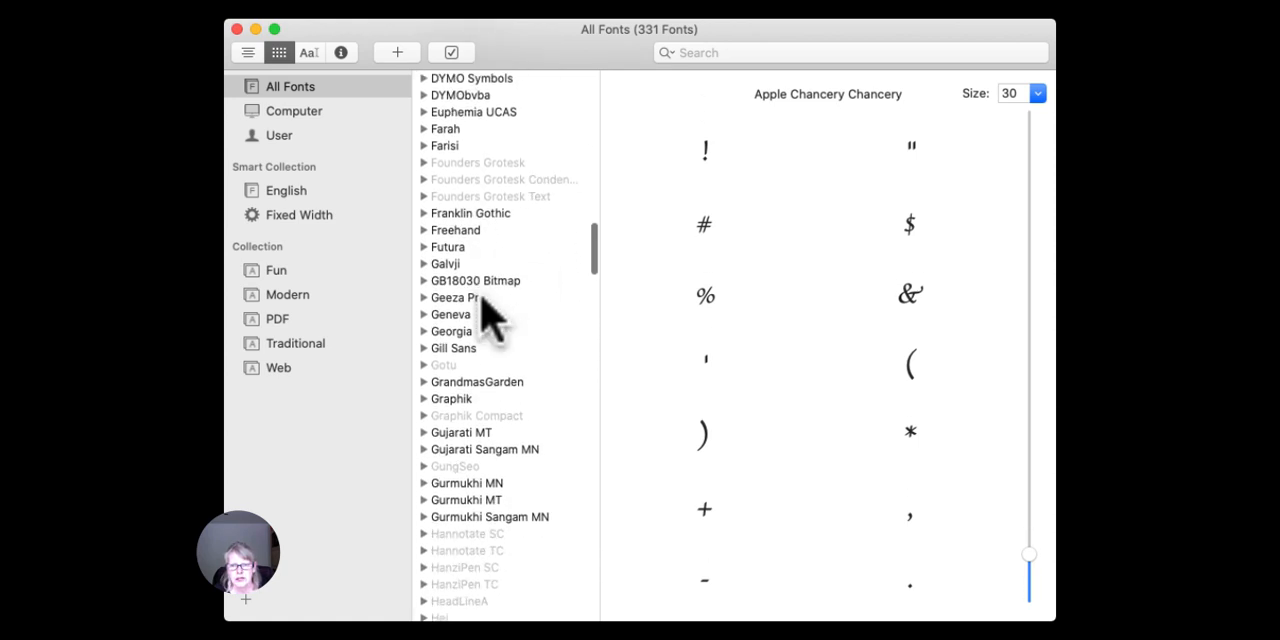
pyautogui.scroll(-10, 488, 318)
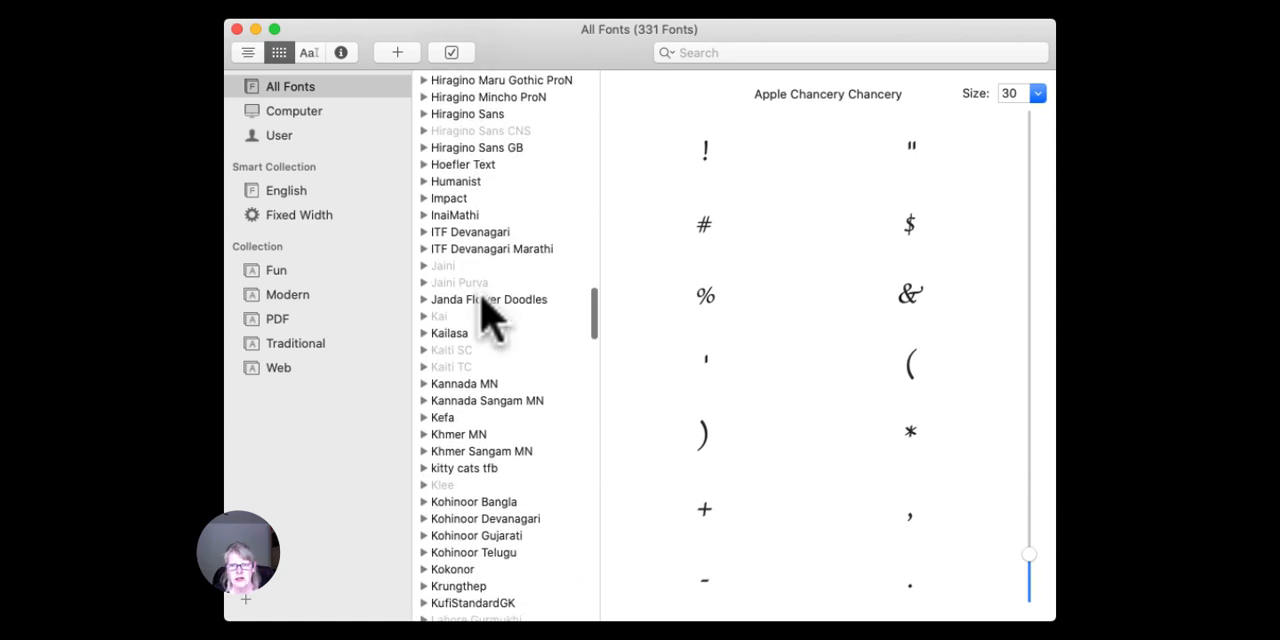
pyautogui.scroll(-10, 488, 318)
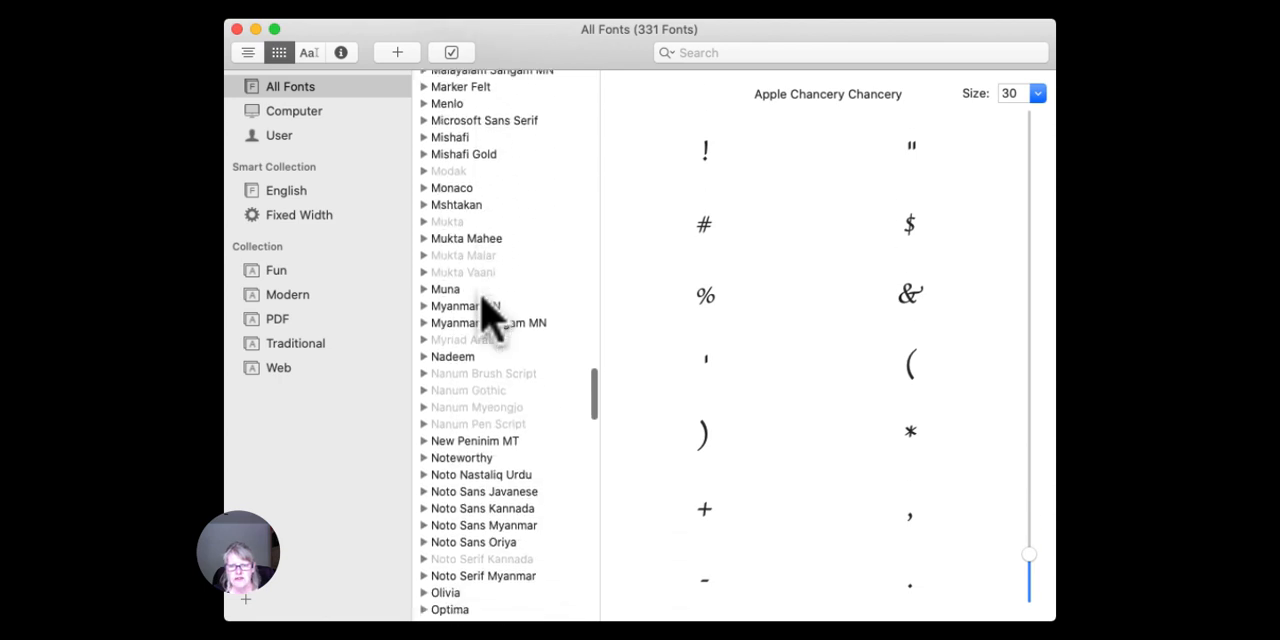
pyautogui.scroll(-10, 483, 292)
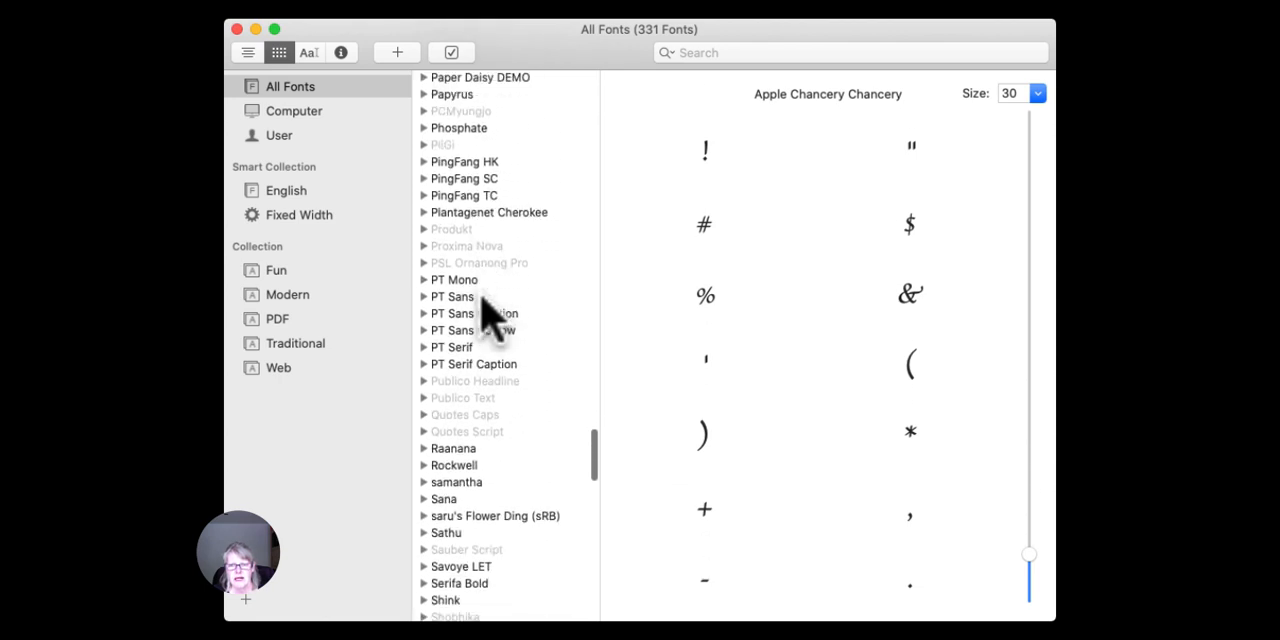
pyautogui.click(462, 283)
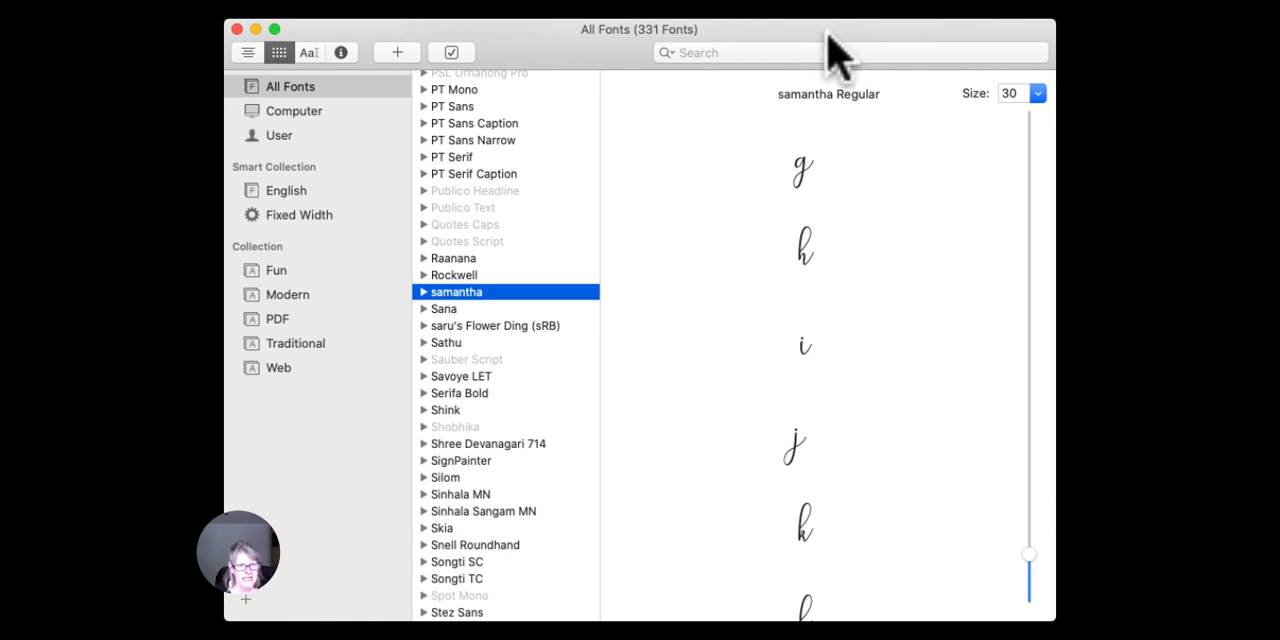
# Examine the samantha font's letters, numerals, punctuation and swash lowercase alternates.
pyautogui.click(828, 32)
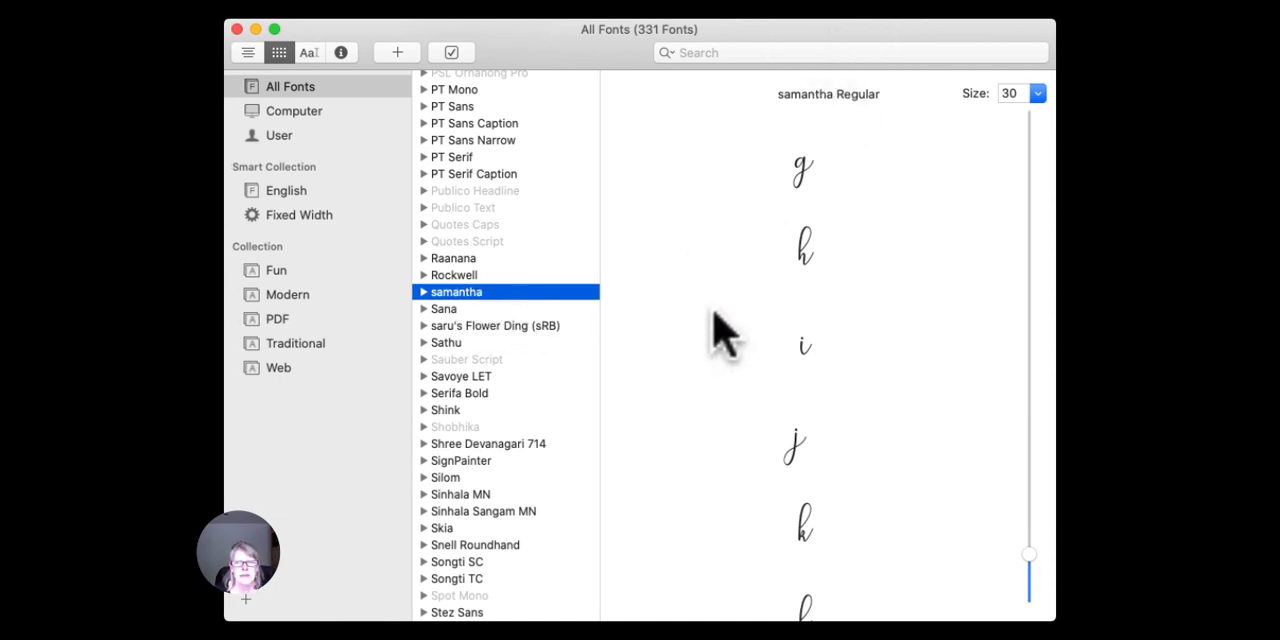
pyautogui.scroll(-5, 715, 320)
pyautogui.scroll(-15, 713, 311)
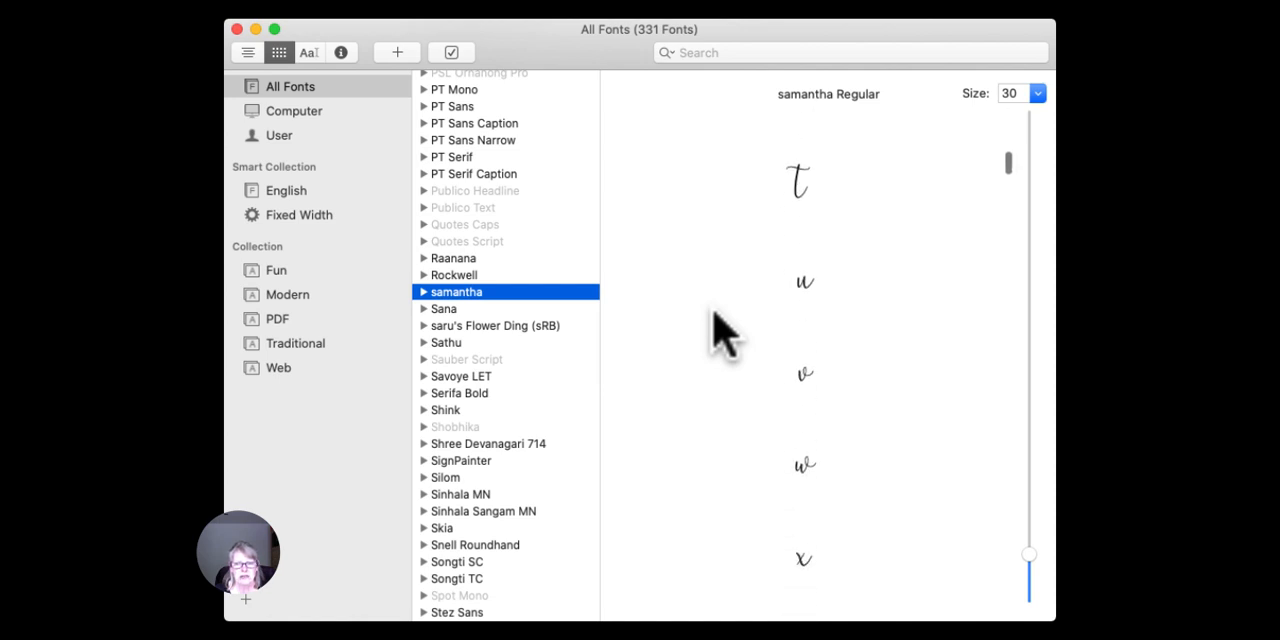
pyautogui.scroll(-15, 714, 312)
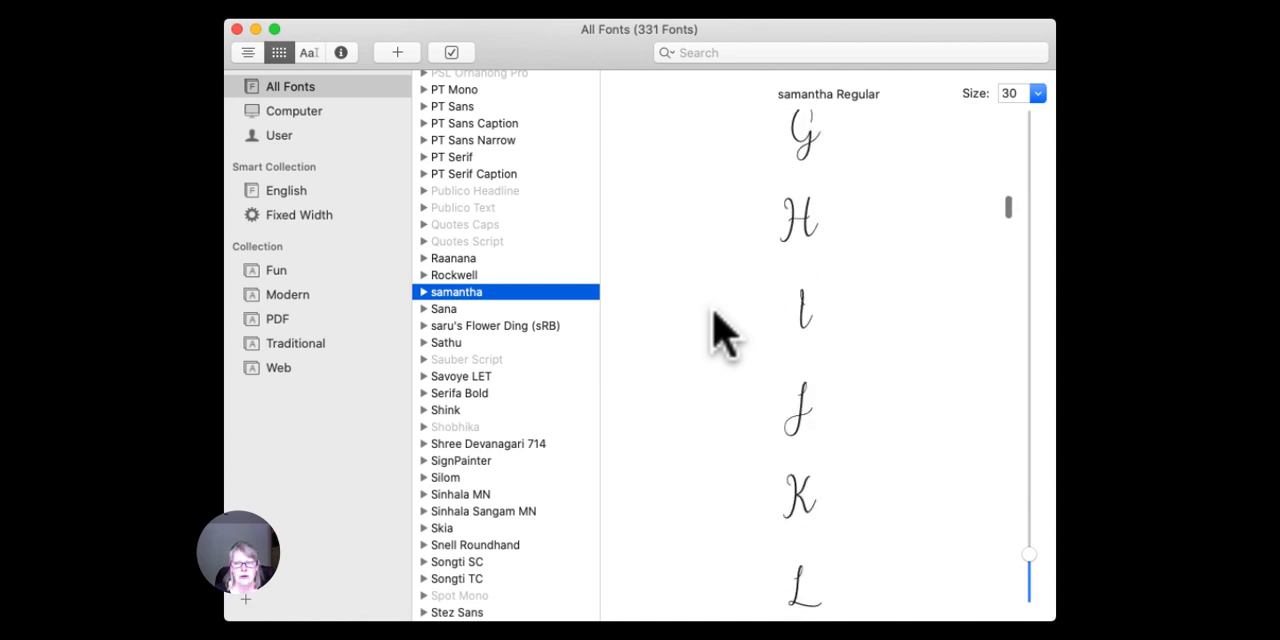
pyautogui.scroll(-15, 720, 330)
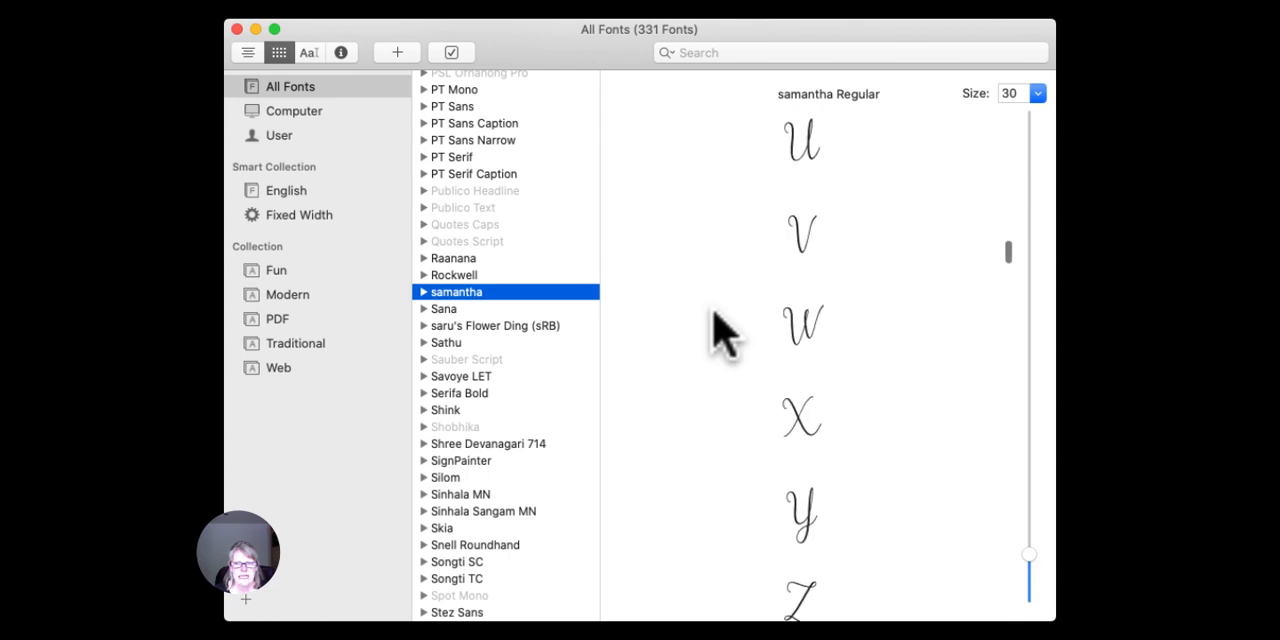
pyautogui.scroll(-6, 720, 330)
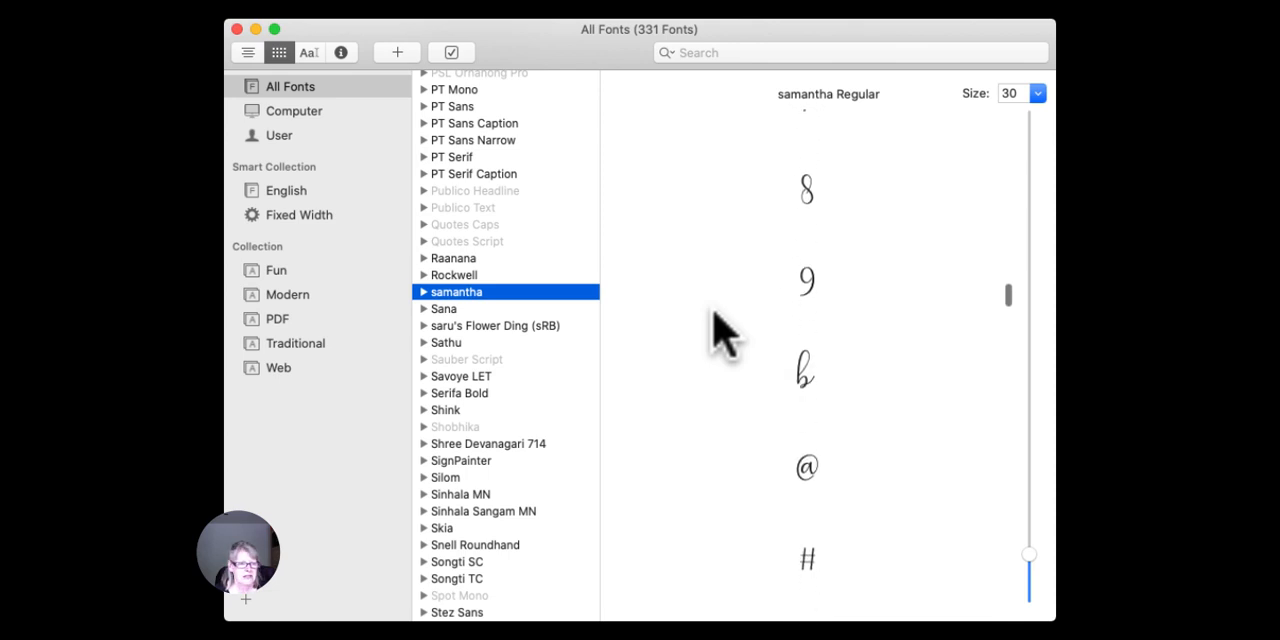
pyautogui.scroll(-20, 720, 330)
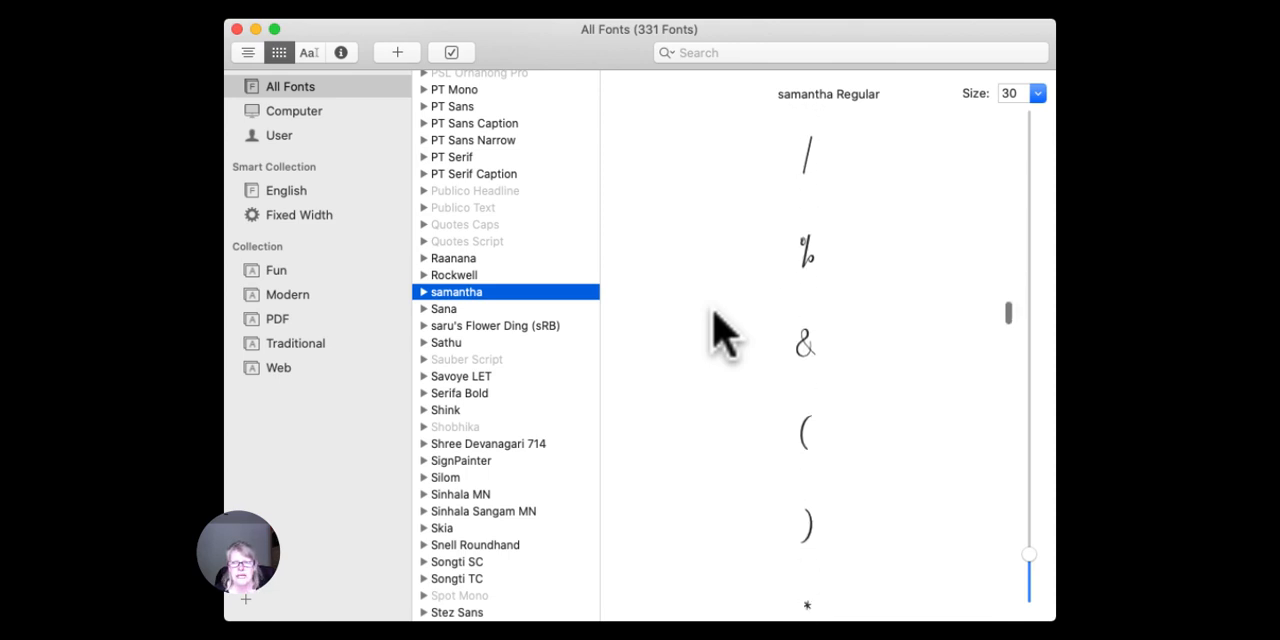
pyautogui.scroll(-20, 720, 330)
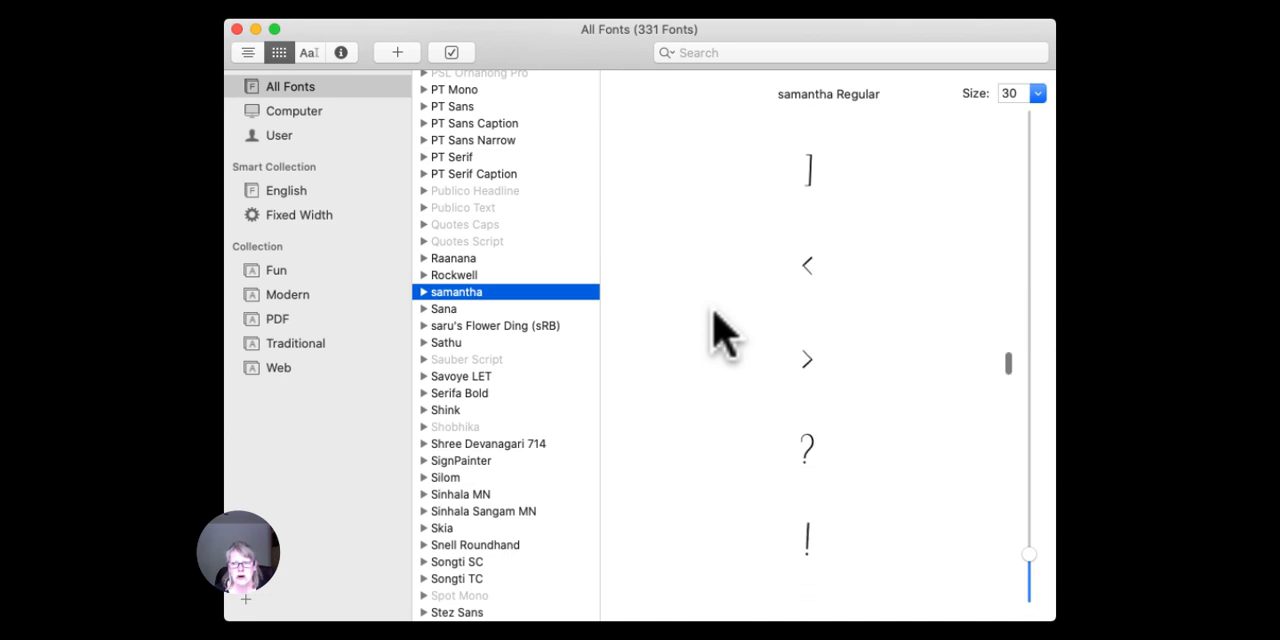
pyautogui.scroll(5, 714, 312)
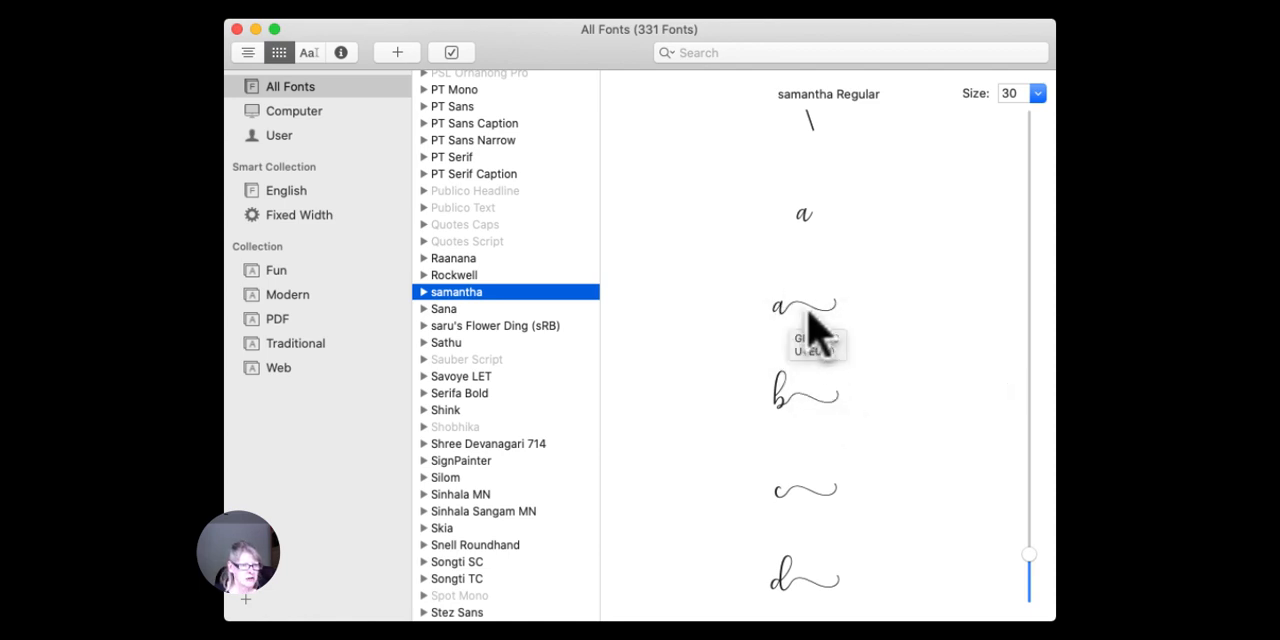
pyautogui.scroll(-10, 840, 330)
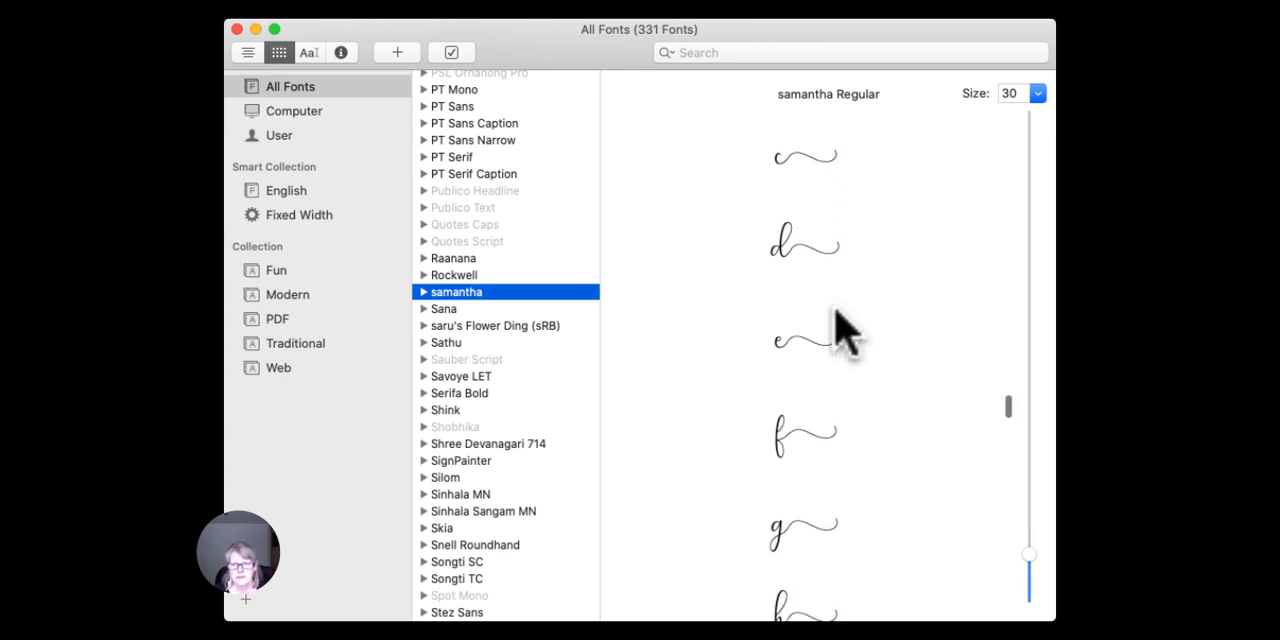
# Switch to CanvasWorkspace, shrink the "Olá" and first-name texts, and place them side by side along the top of the cutting area.
pyautogui.moveTo(583, 29); pyautogui.dragTo(629, 29)
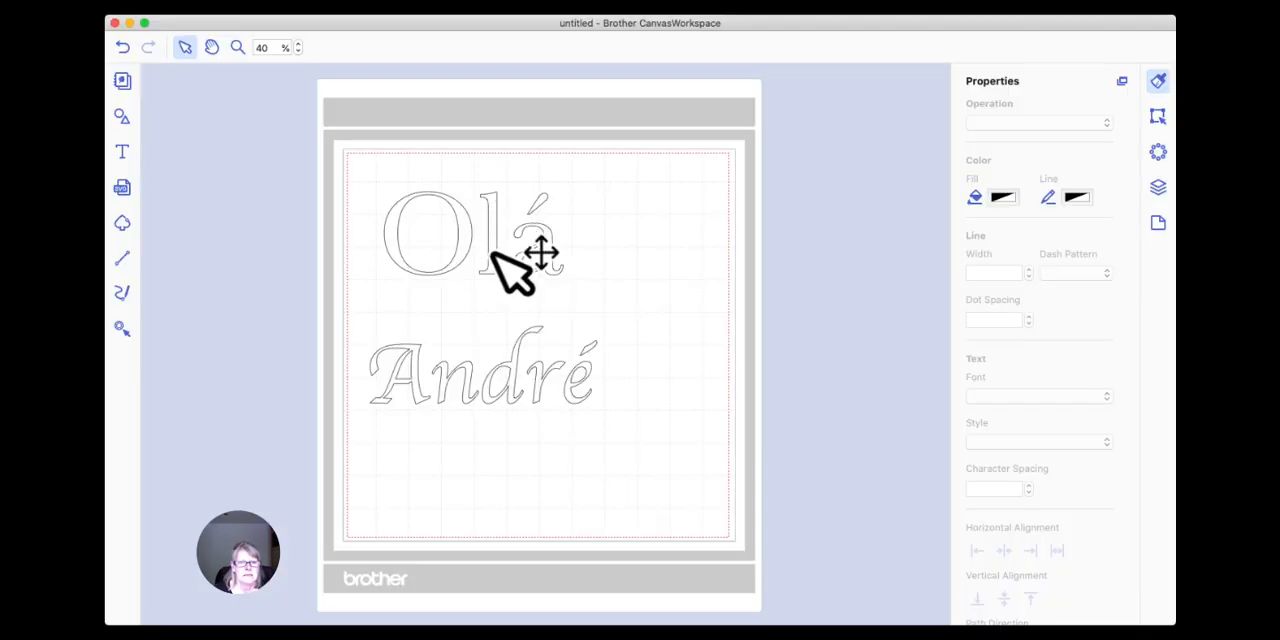
pyautogui.click(538, 254)
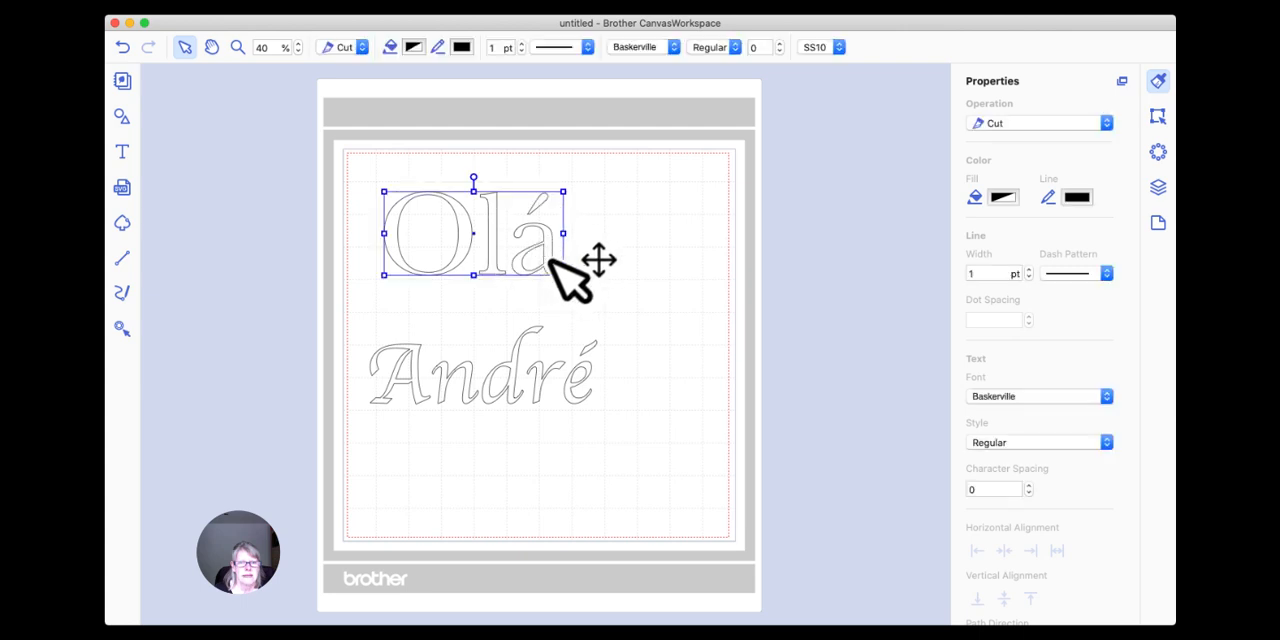
pyautogui.moveTo(558, 272); pyautogui.dragTo(428, 190)
pyautogui.click(510, 388)
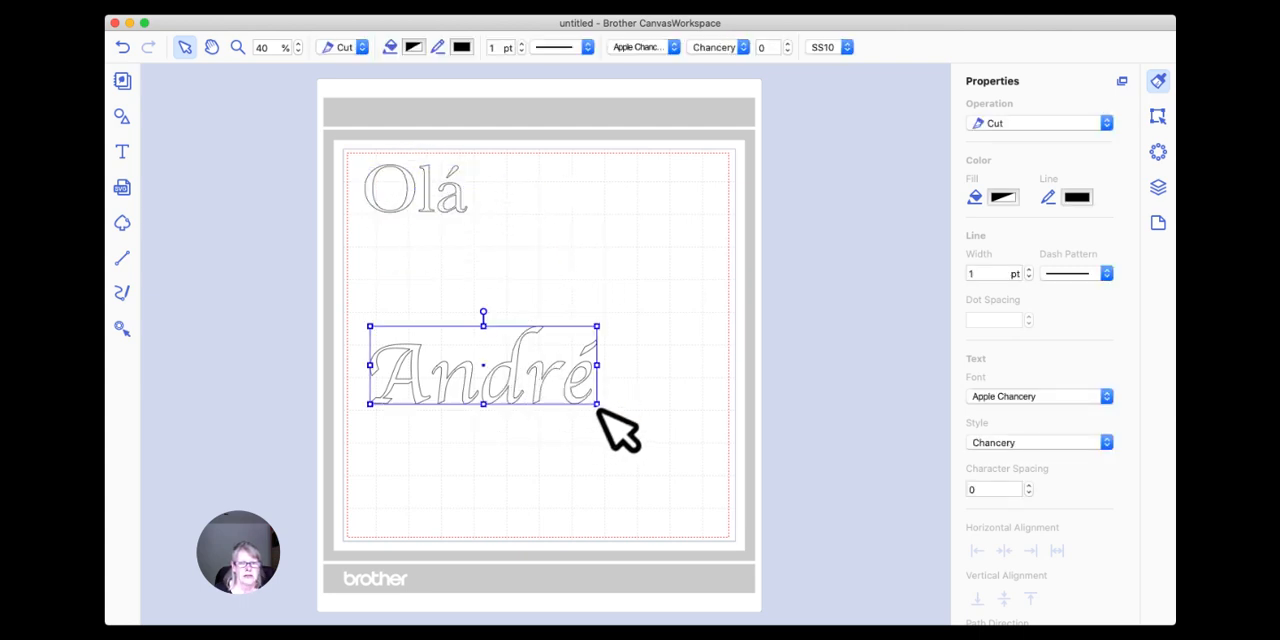
pyautogui.moveTo(594, 403); pyautogui.dragTo(578, 198)
pyautogui.click(523, 360)
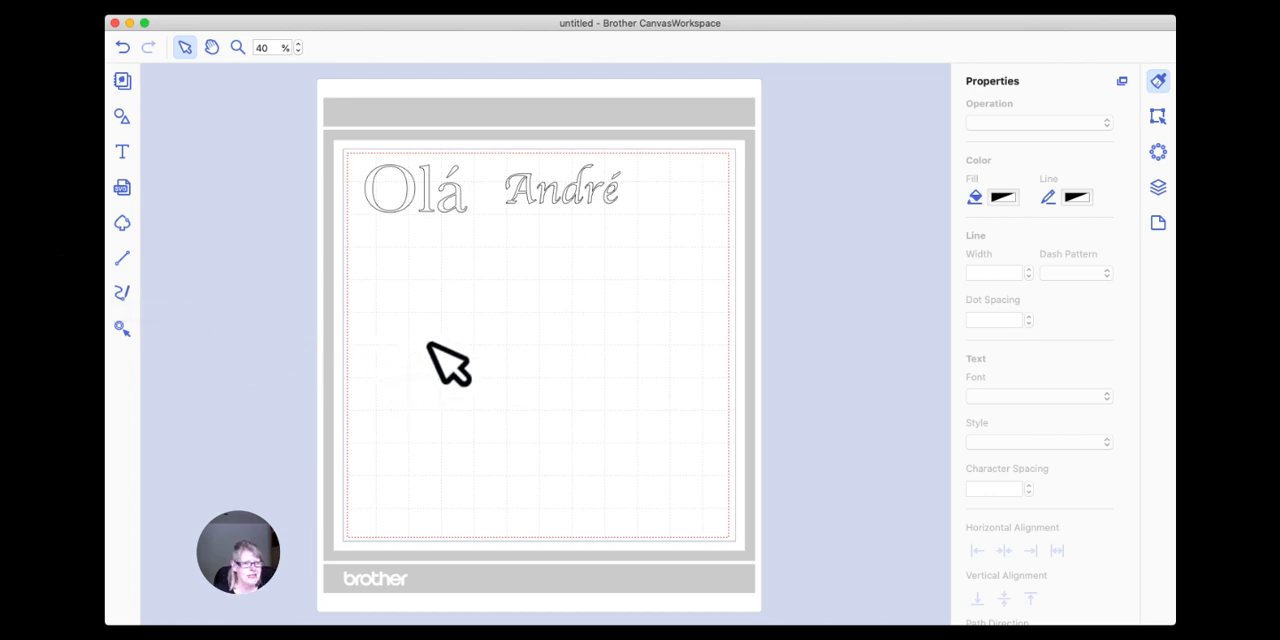
# Add the text "Calligraphy" in Apple Chancery below the two existing texts.
pyautogui.click(120, 149)
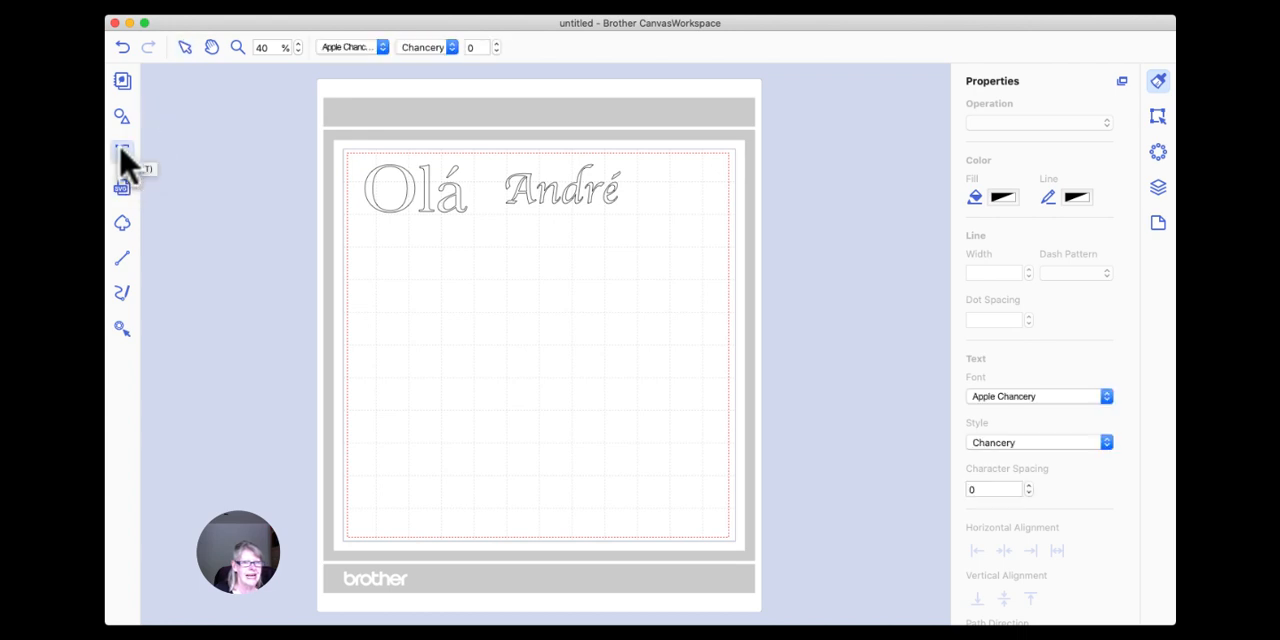
pyautogui.click(408, 278)
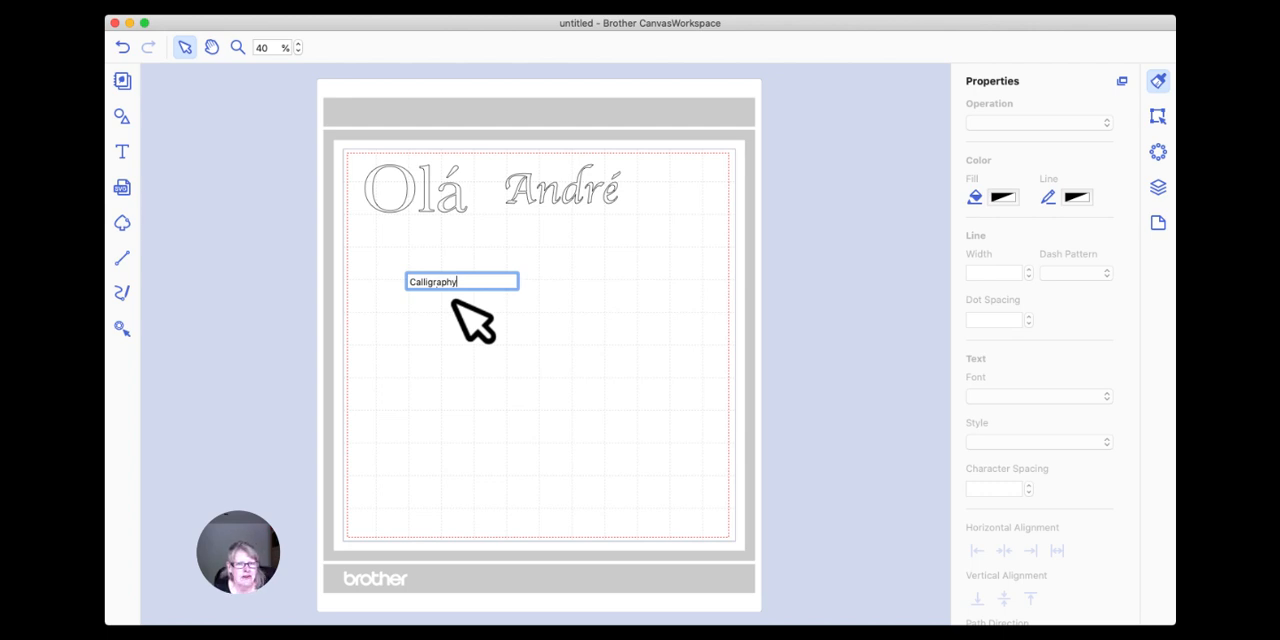
pyautogui.click(453, 299)
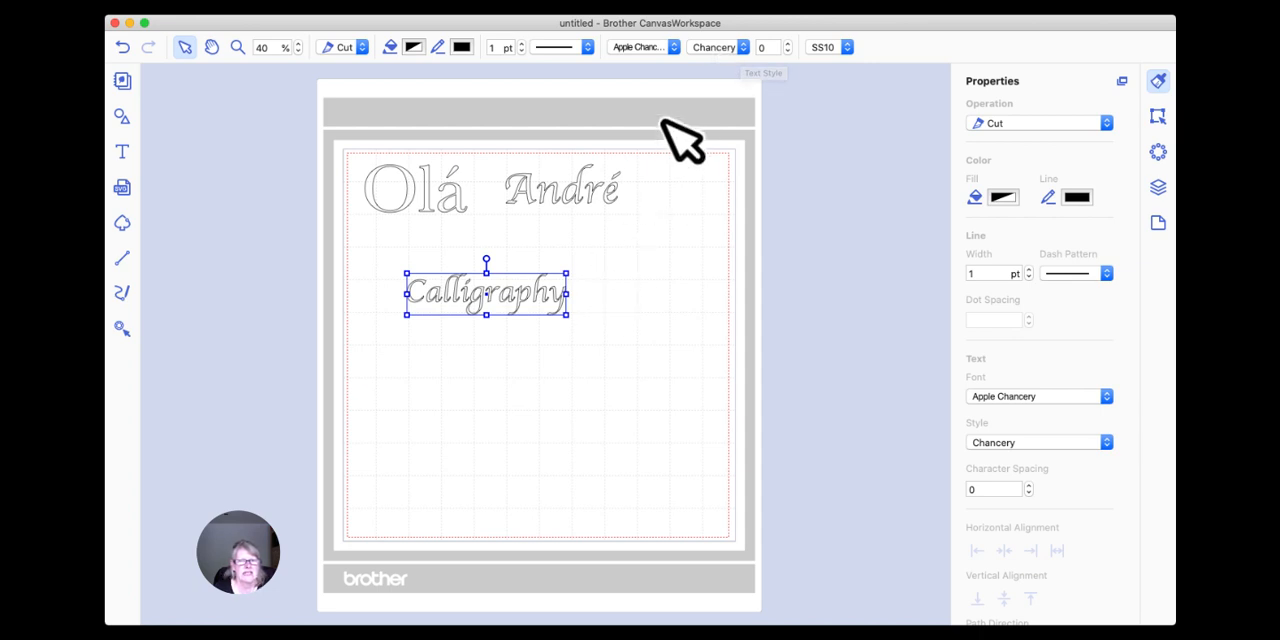
# Change the "Calligraphy" text's font to samantha, enlarge it to nearly the full width of the cutting area and position it below the other texts.
pyautogui.click(743, 48)
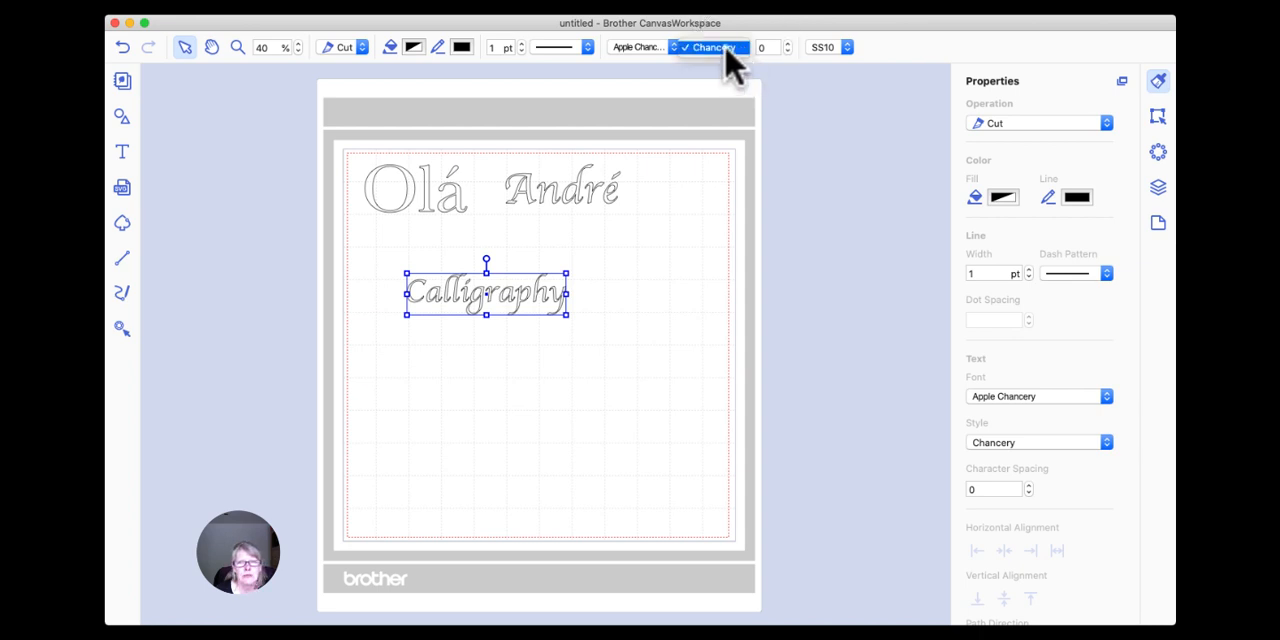
pyautogui.click(662, 50)
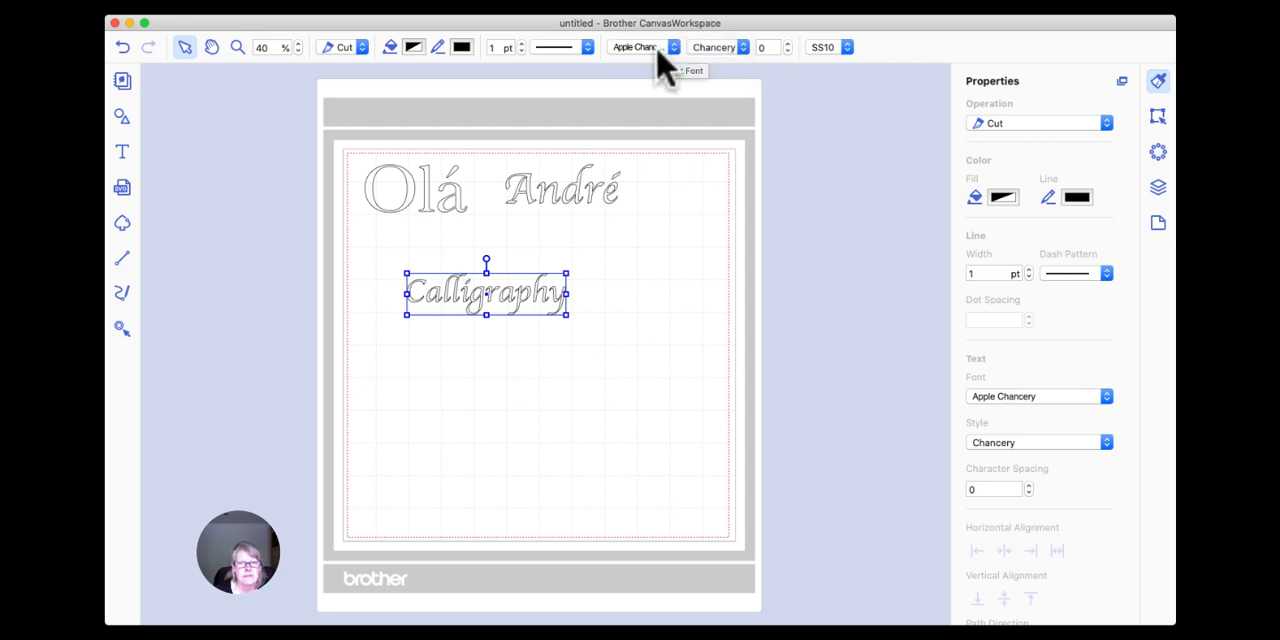
pyautogui.click(674, 48)
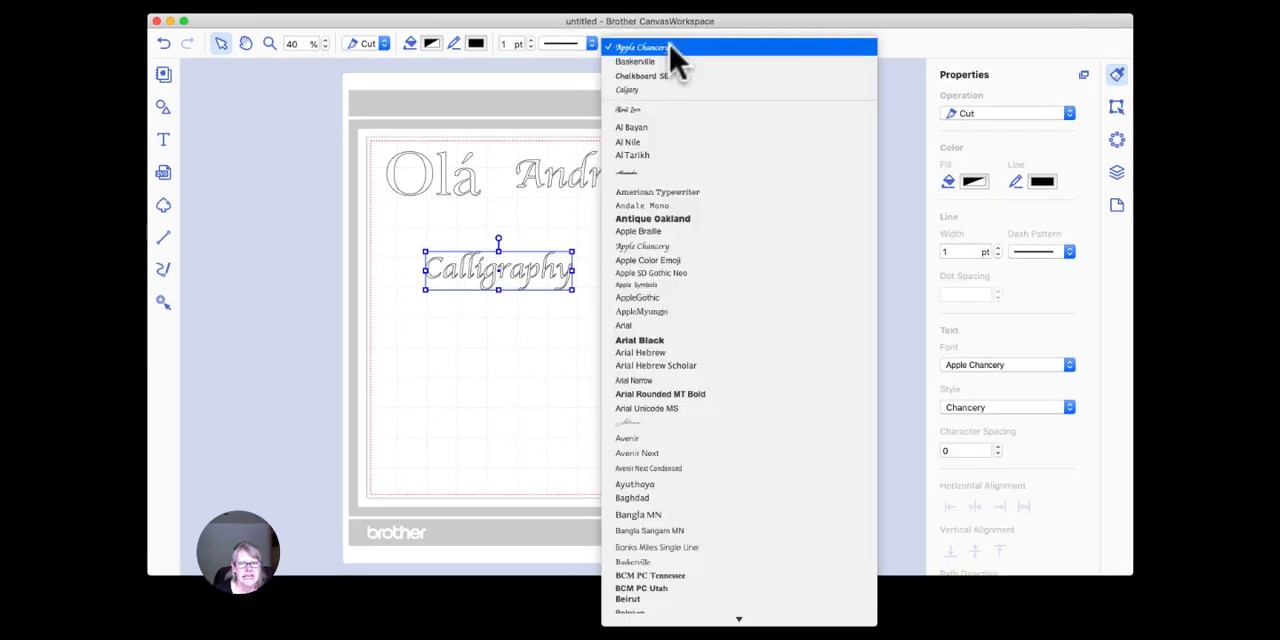
pyautogui.scroll(-10, 690, 200)
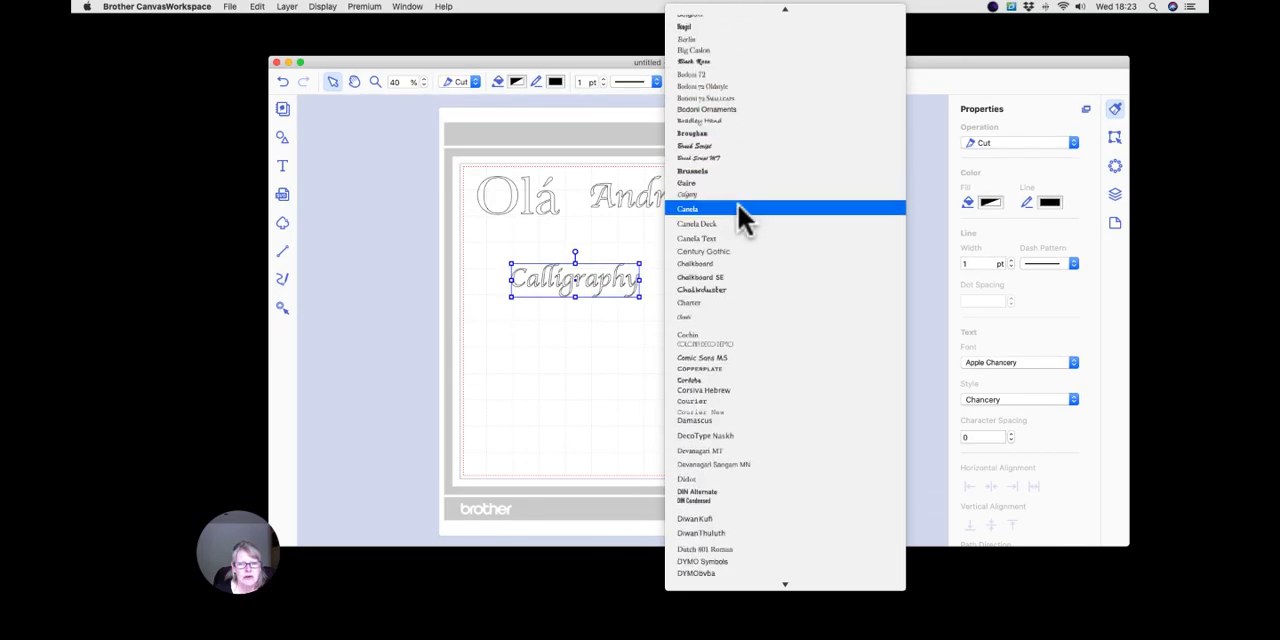
pyautogui.scroll(-20, 738, 208)
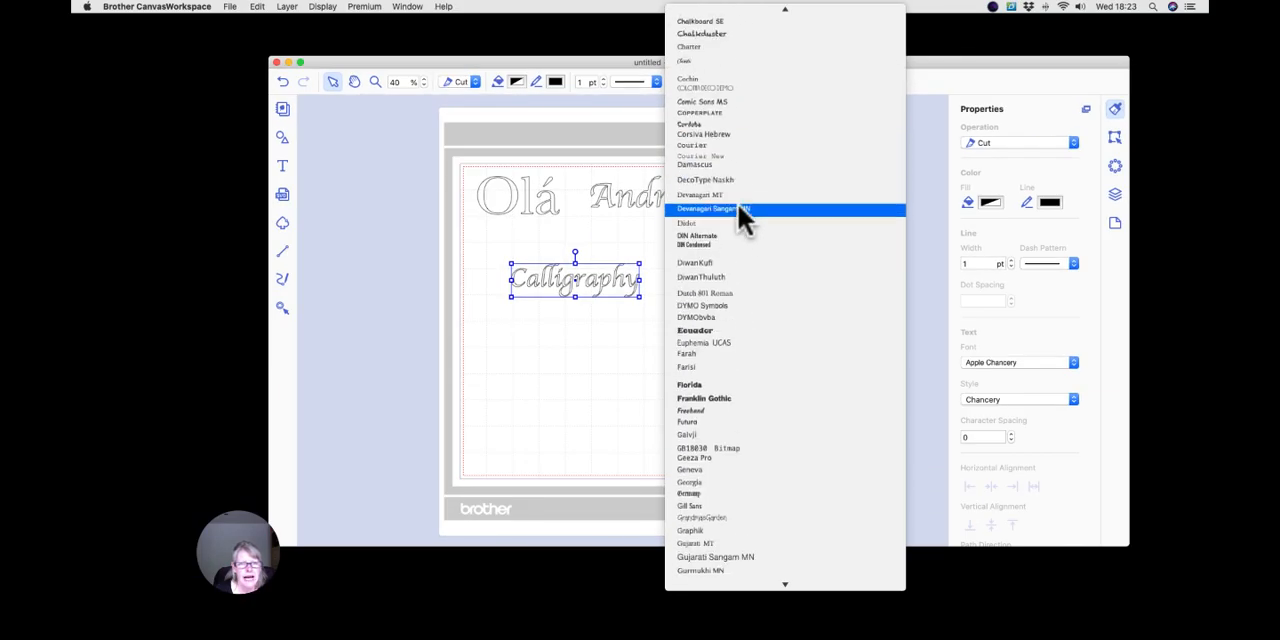
pyautogui.scroll(-20, 738, 207)
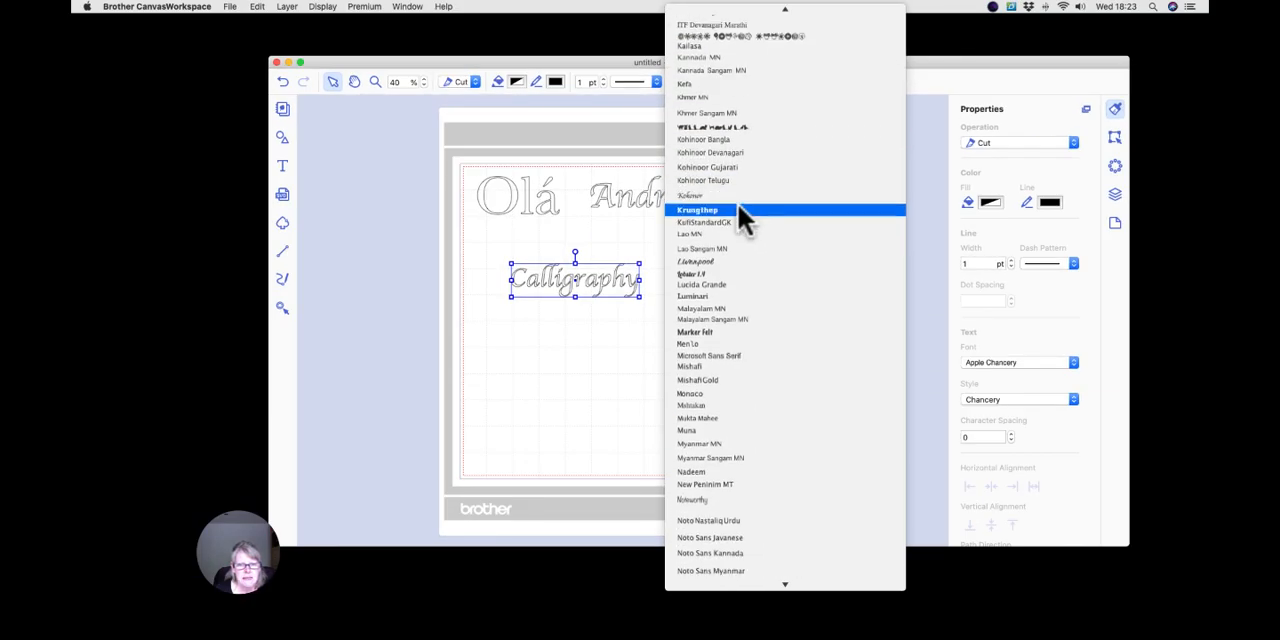
pyautogui.scroll(-10, 737, 203)
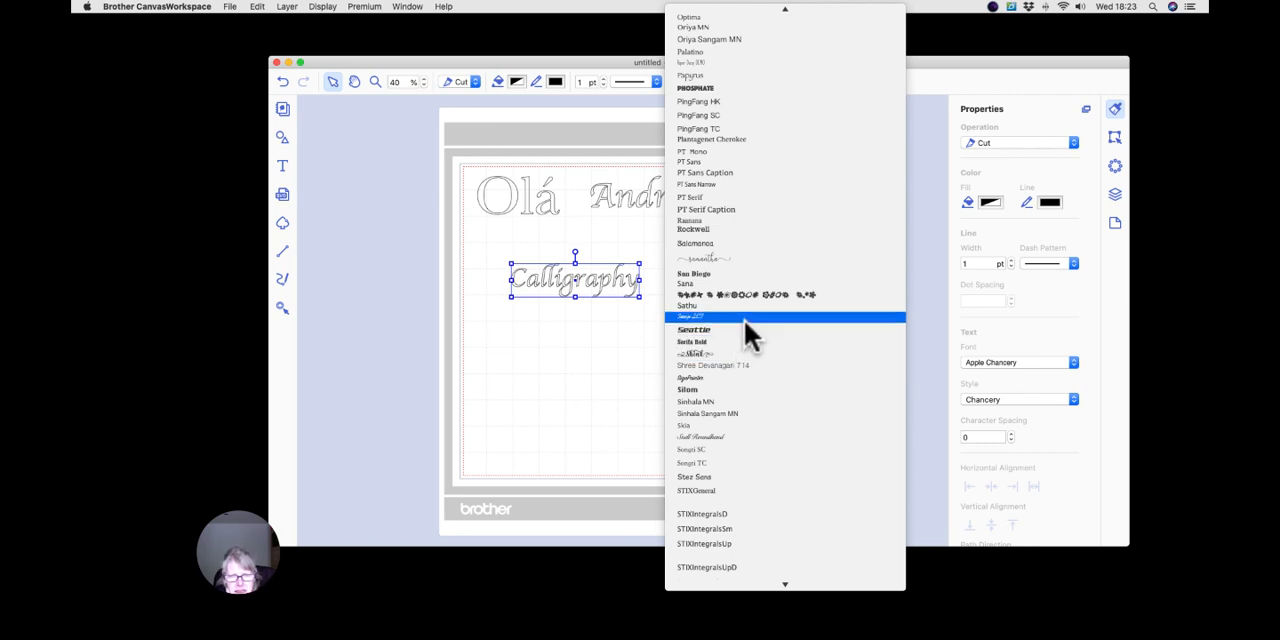
pyautogui.click(712, 258)
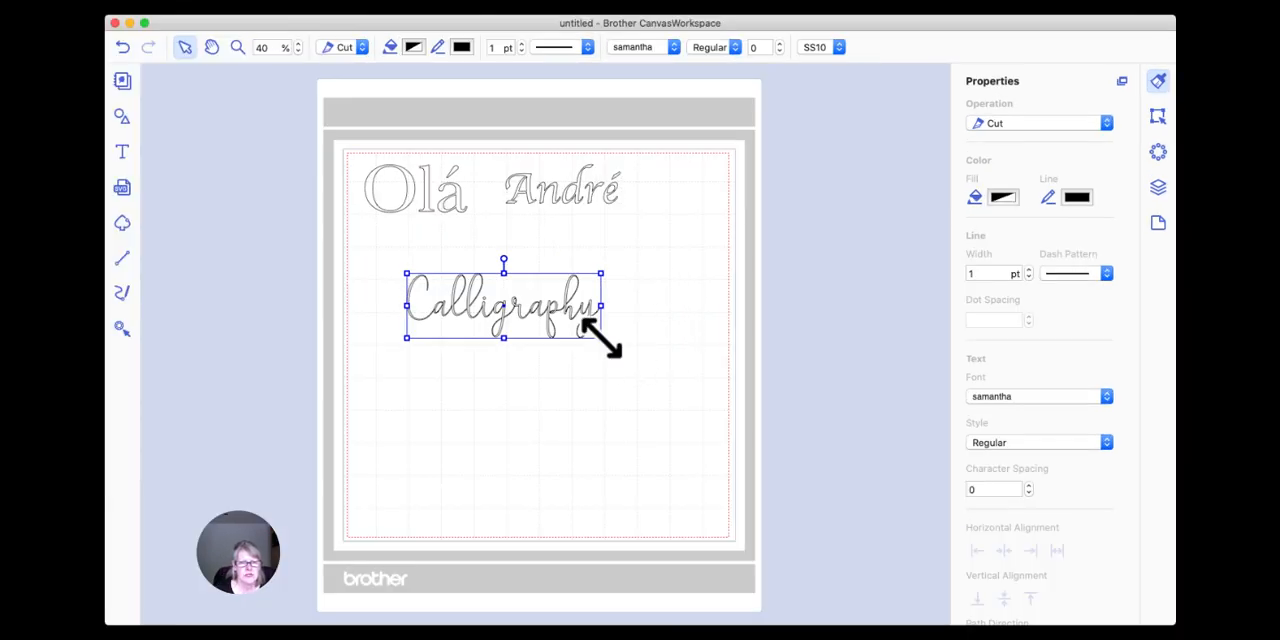
pyautogui.moveTo(602, 338); pyautogui.dragTo(770, 392)
pyautogui.moveTo(716, 353); pyautogui.dragTo(664, 330)
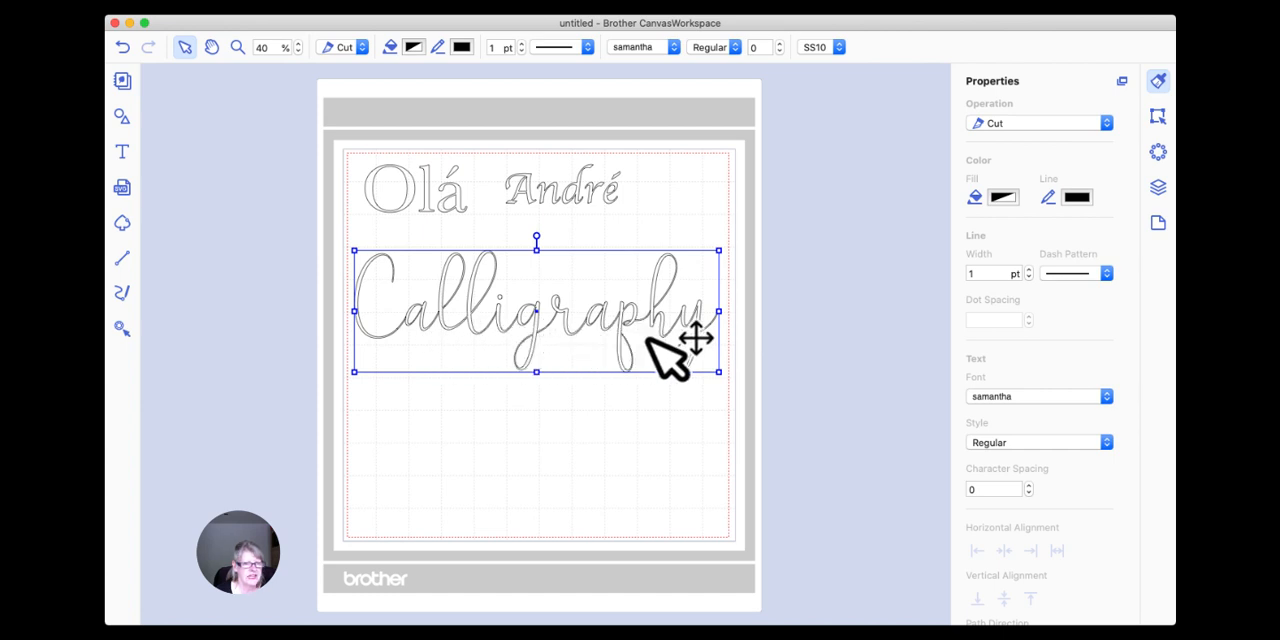
# Switch to Font Book, narrow its window and reposition it.
pyautogui.click(813, 2)
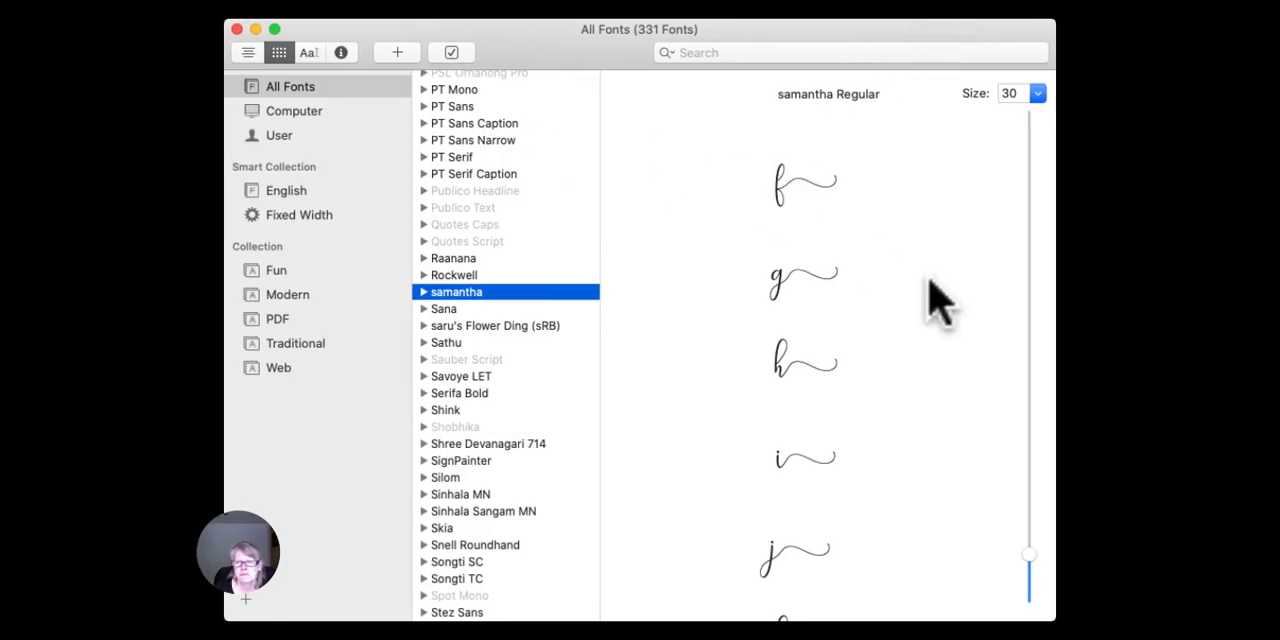
pyautogui.moveTo(222, 610); pyautogui.dragTo(304, 614)
pyautogui.moveTo(730, 48); pyautogui.dragTo(730, 71)
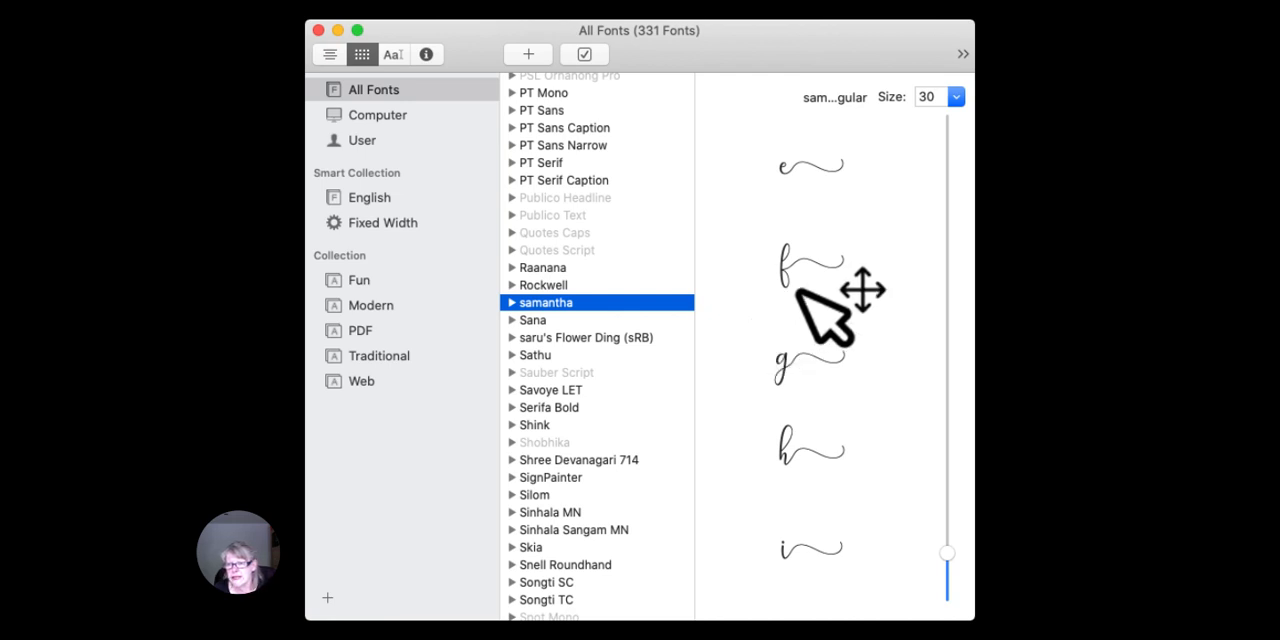
# Examine the samantha font's lowercase letters with trailing swashes, from a to z.
pyautogui.scroll(10, 803, 300)
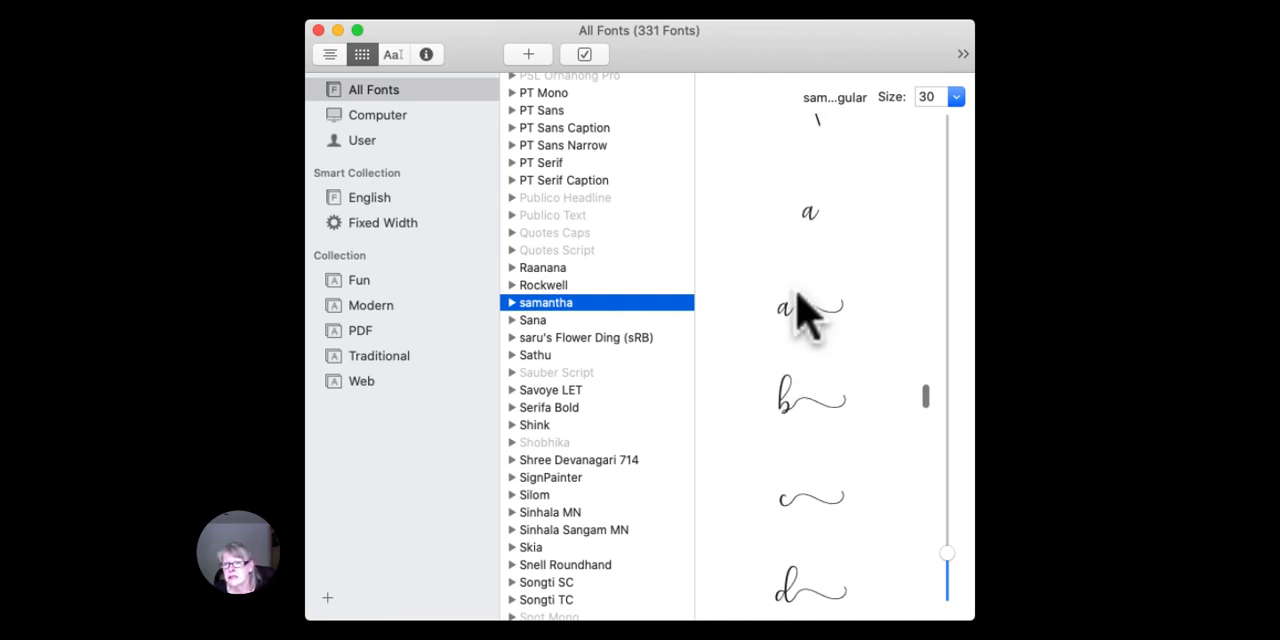
pyautogui.scroll(-5, 803, 305)
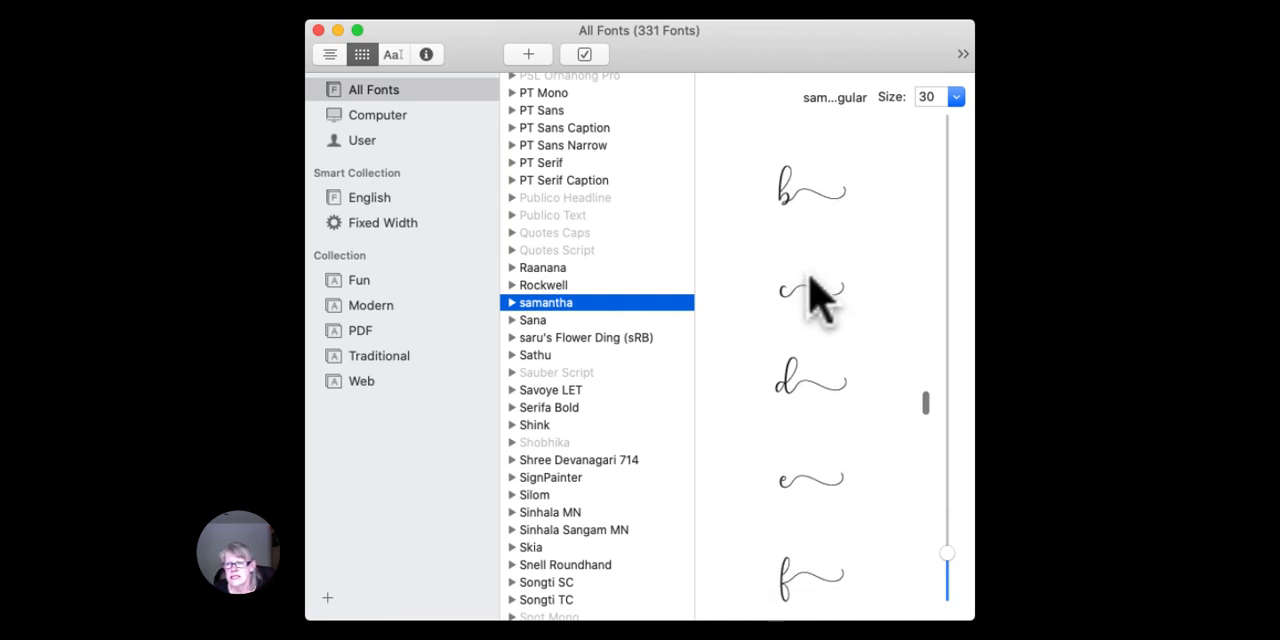
pyautogui.click(803, 287)
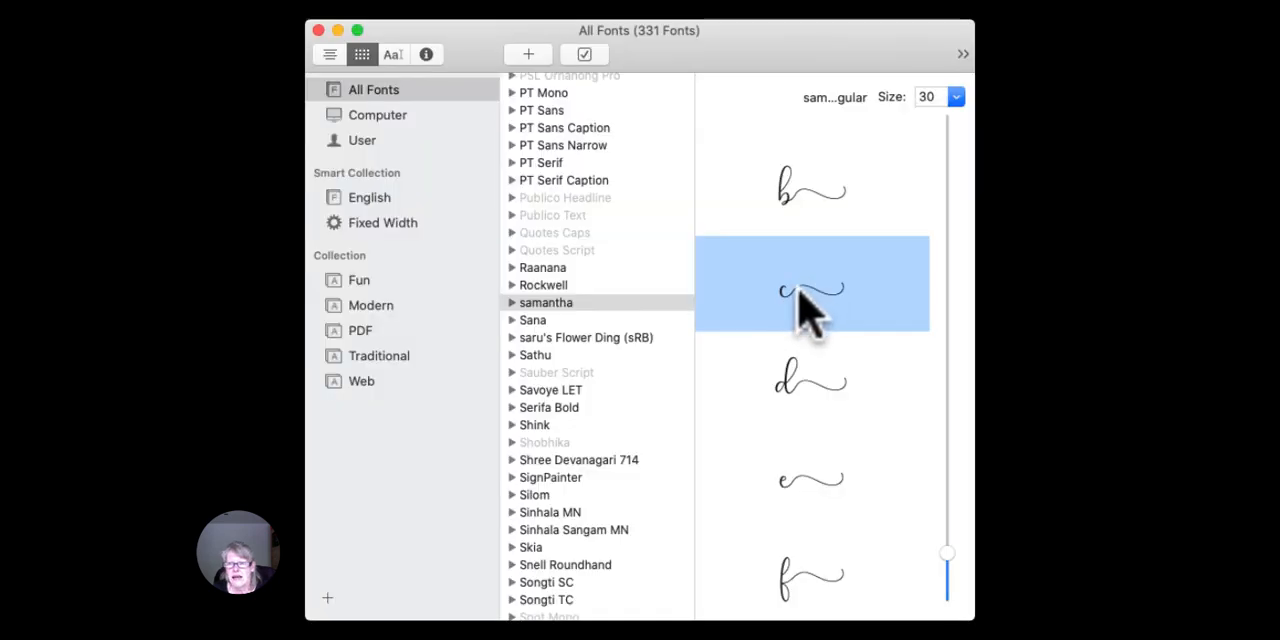
pyautogui.scroll(-2, 800, 290)
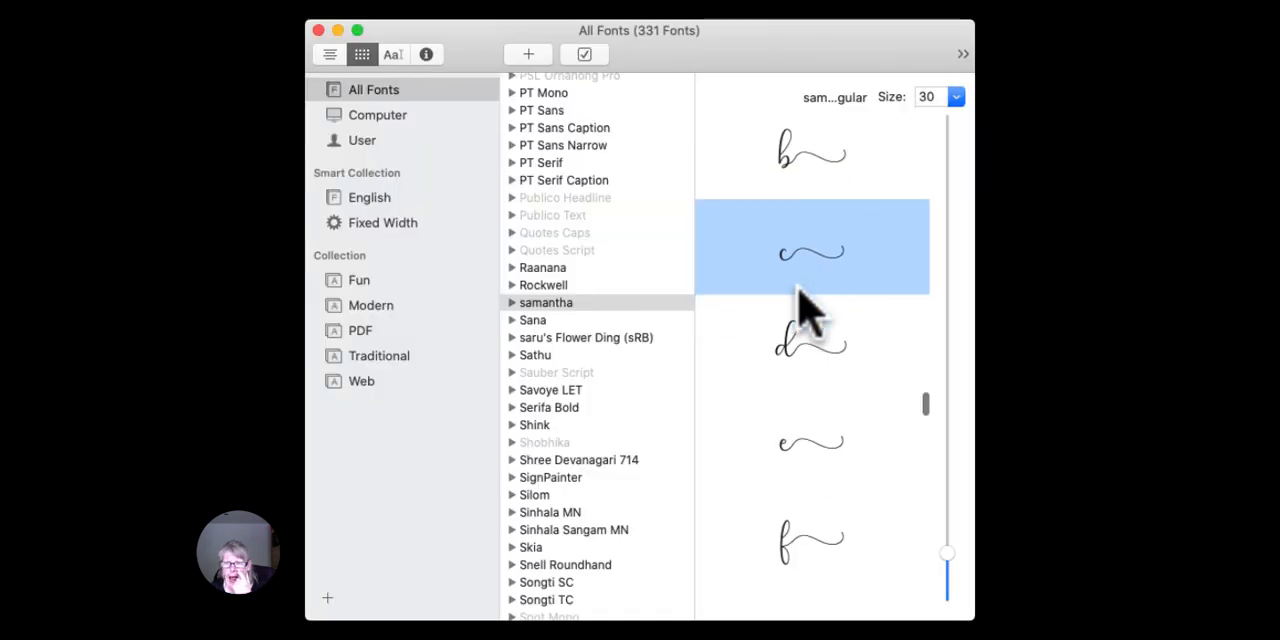
pyautogui.scroll(-10, 805, 310)
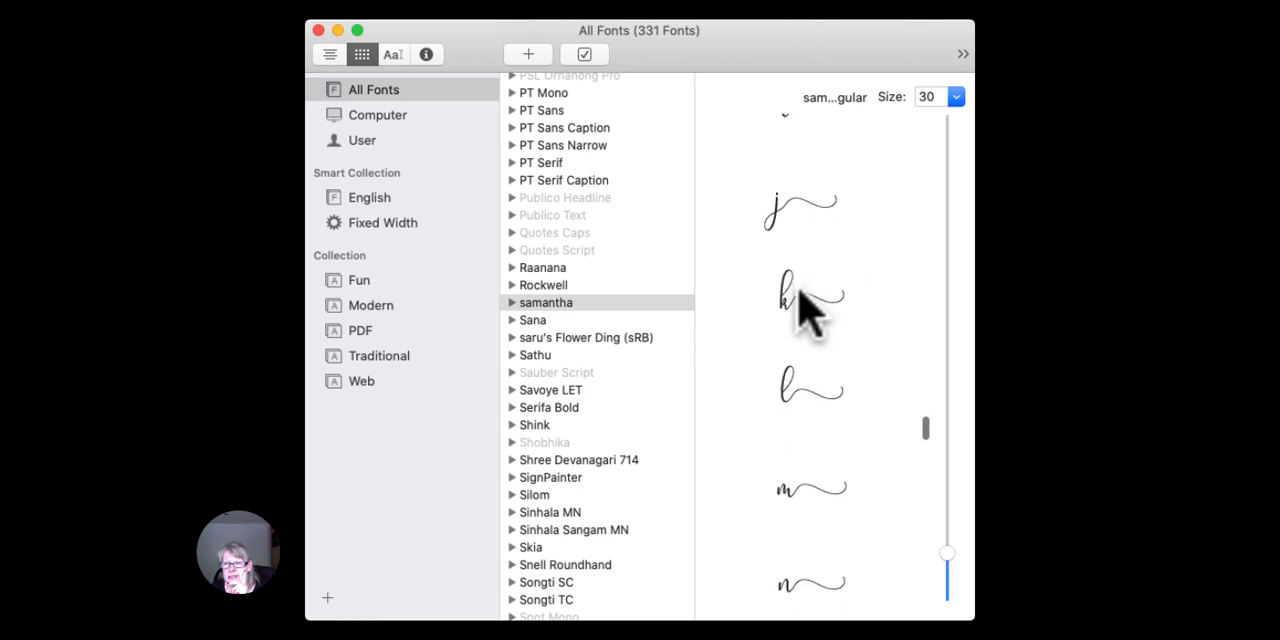
pyautogui.scroll(-8, 805, 310)
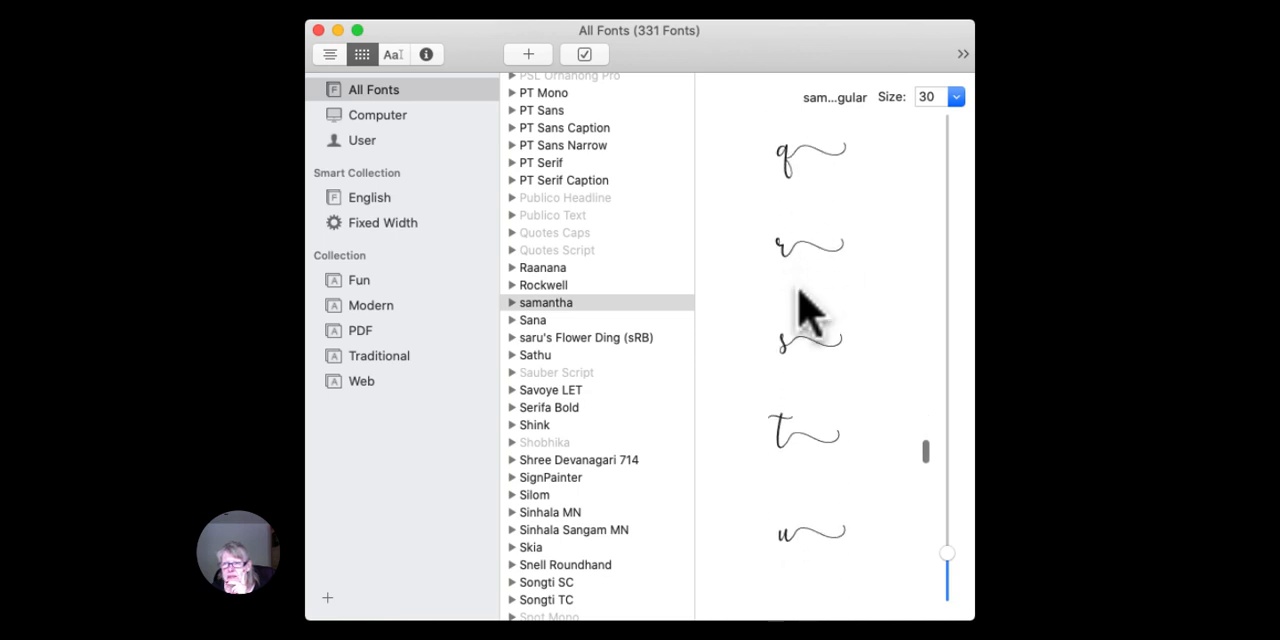
pyautogui.scroll(-8, 805, 310)
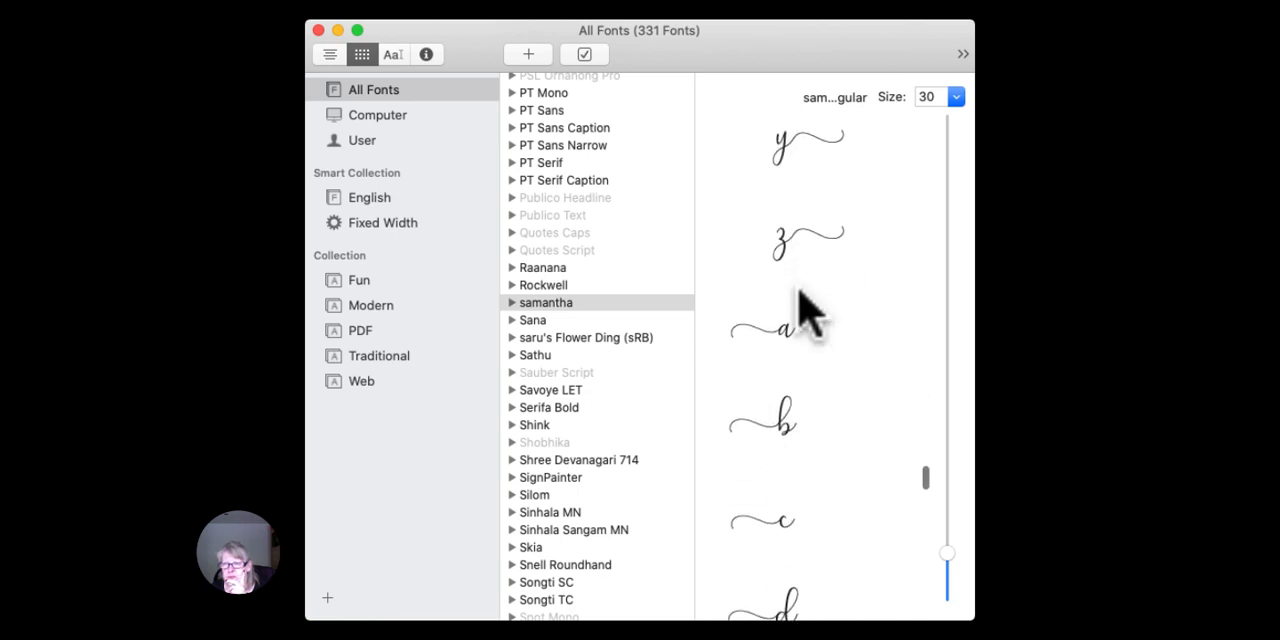
# Examine the samantha font's lowercase letters with leading swashes and the double-letter ligatures after them.
pyautogui.scroll(-4, 805, 310)
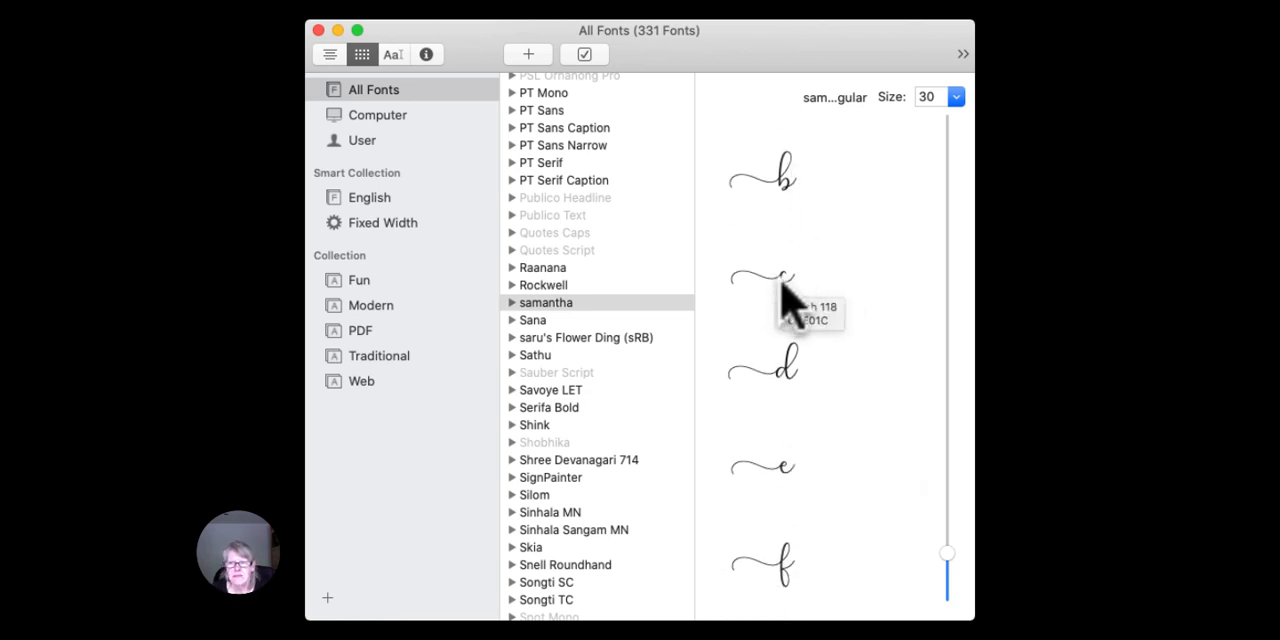
pyautogui.click(790, 290)
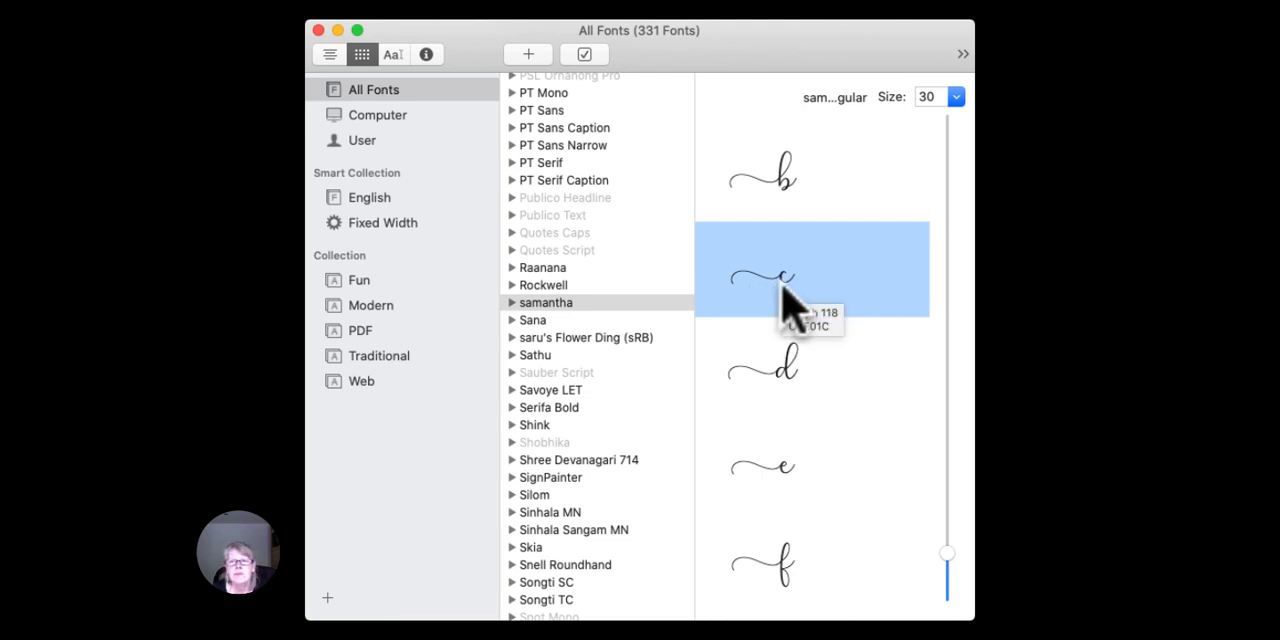
pyautogui.scroll(-5, 790, 300)
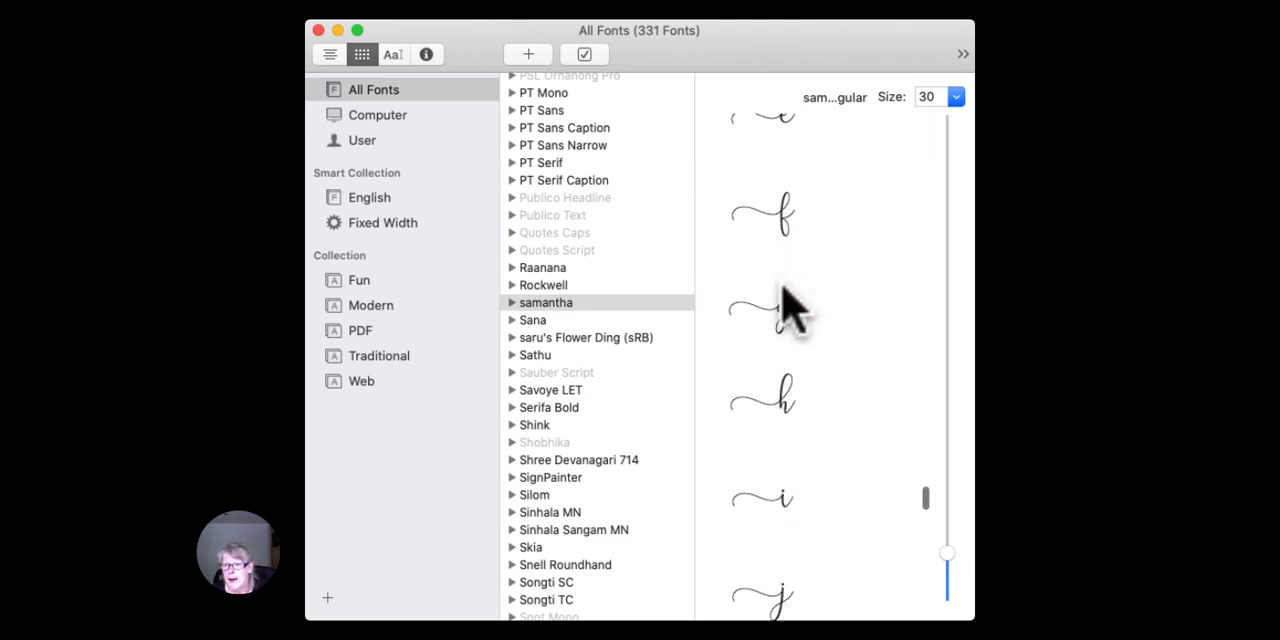
pyautogui.scroll(-5, 790, 305)
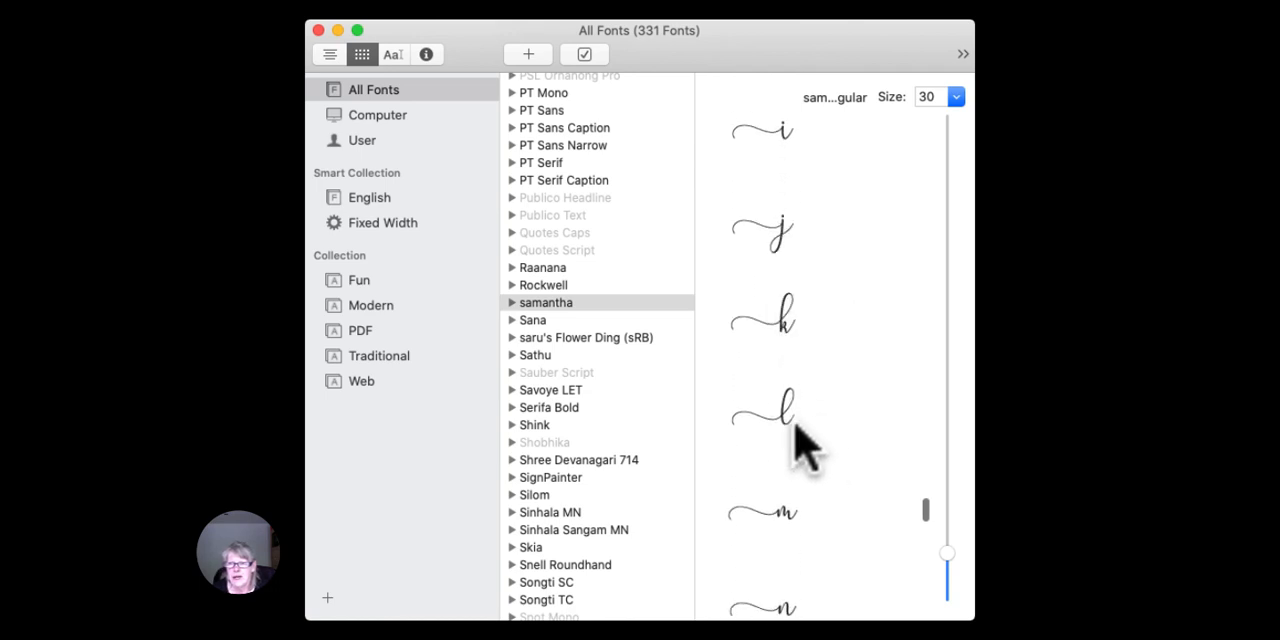
pyautogui.click(797, 423)
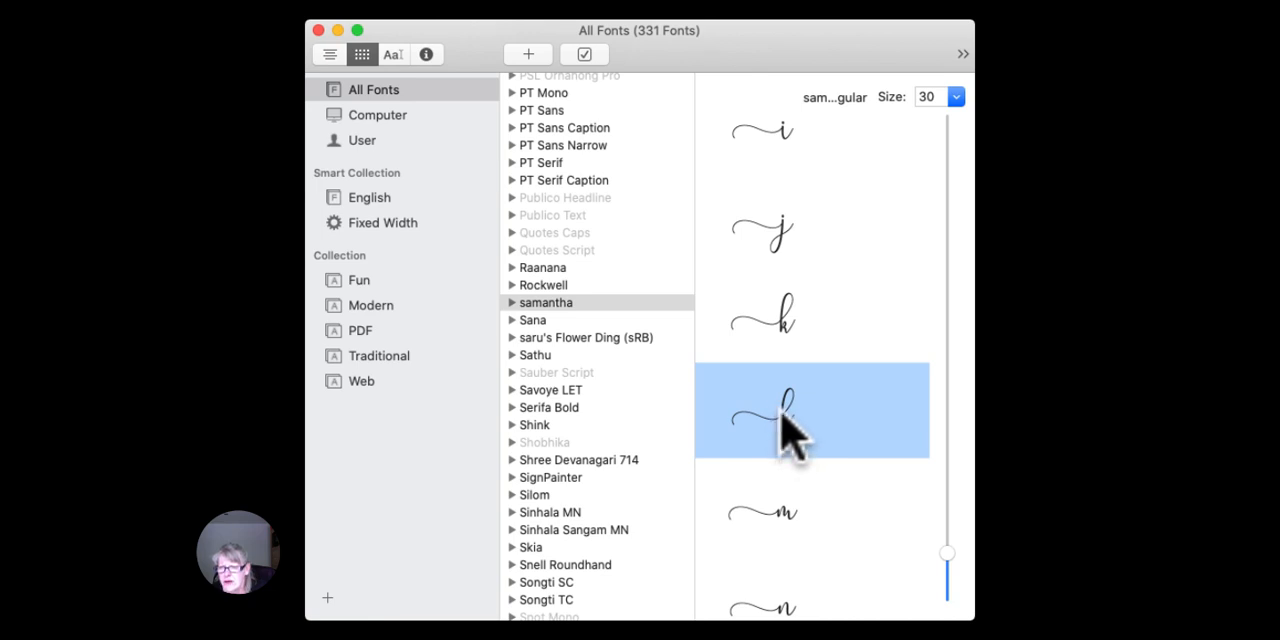
pyautogui.scroll(5, 790, 430)
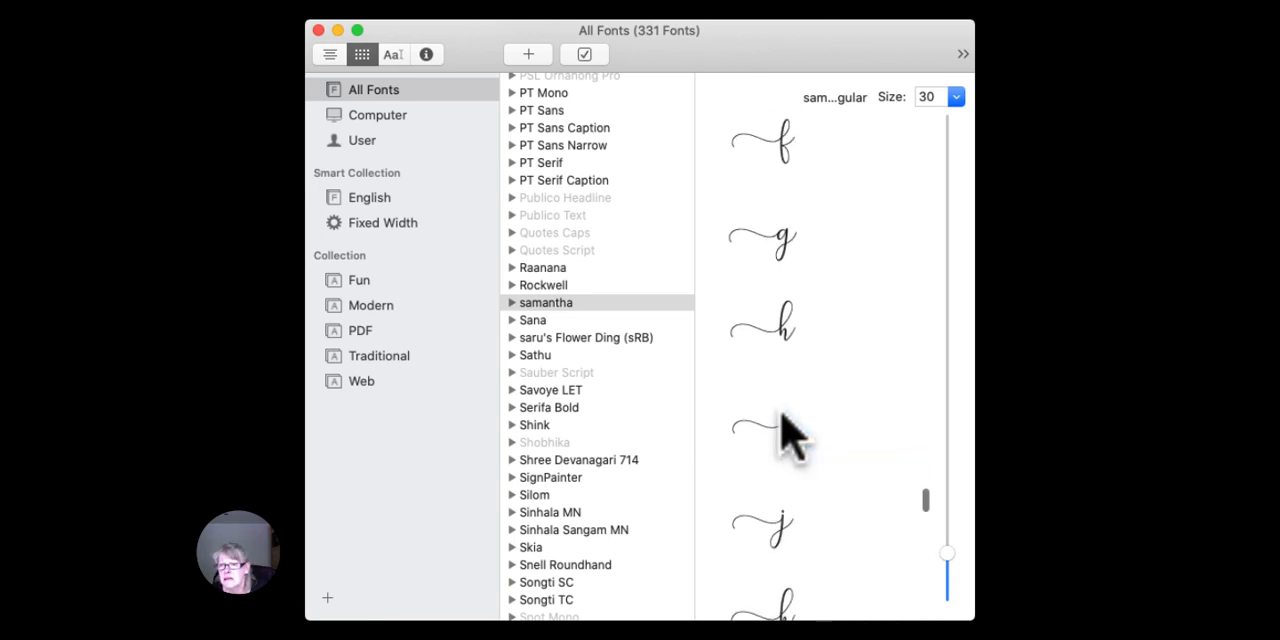
pyautogui.scroll(1, 785, 425)
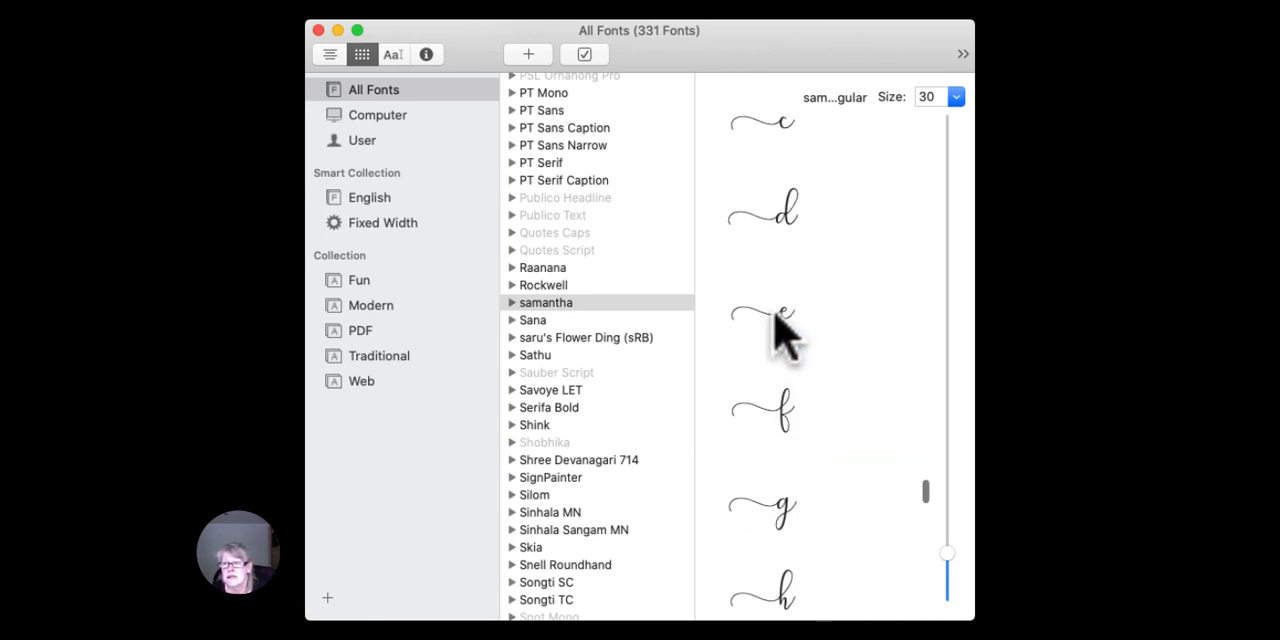
pyautogui.scroll(-6, 806, 272)
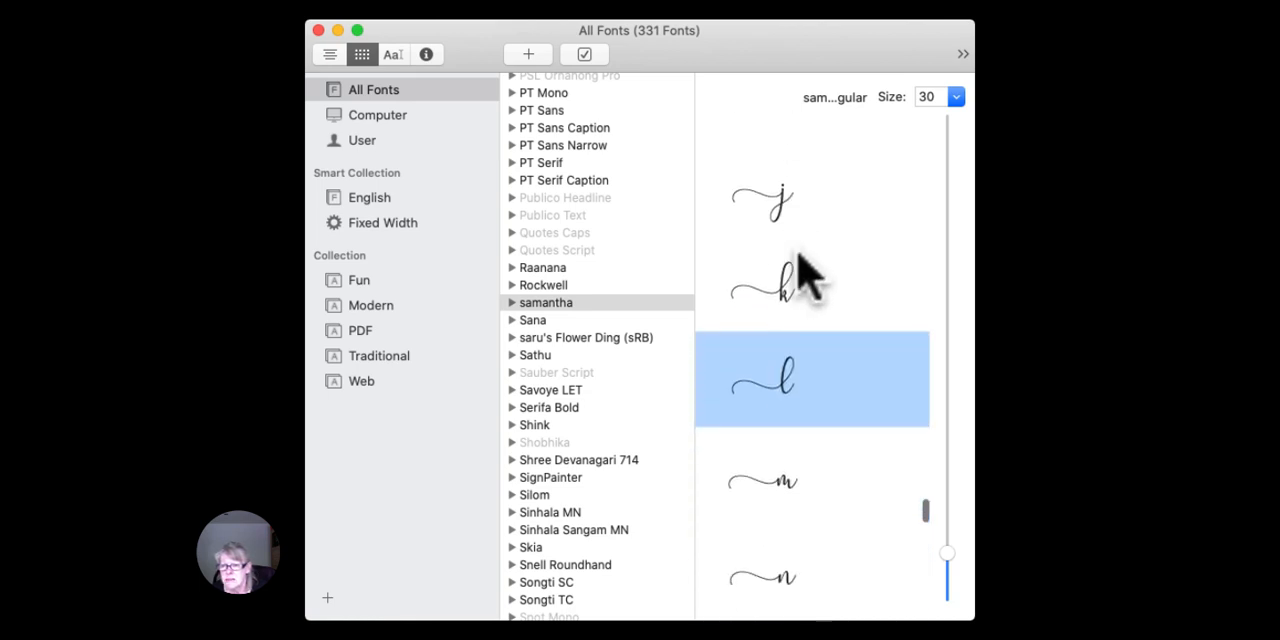
pyautogui.scroll(-7, 806, 272)
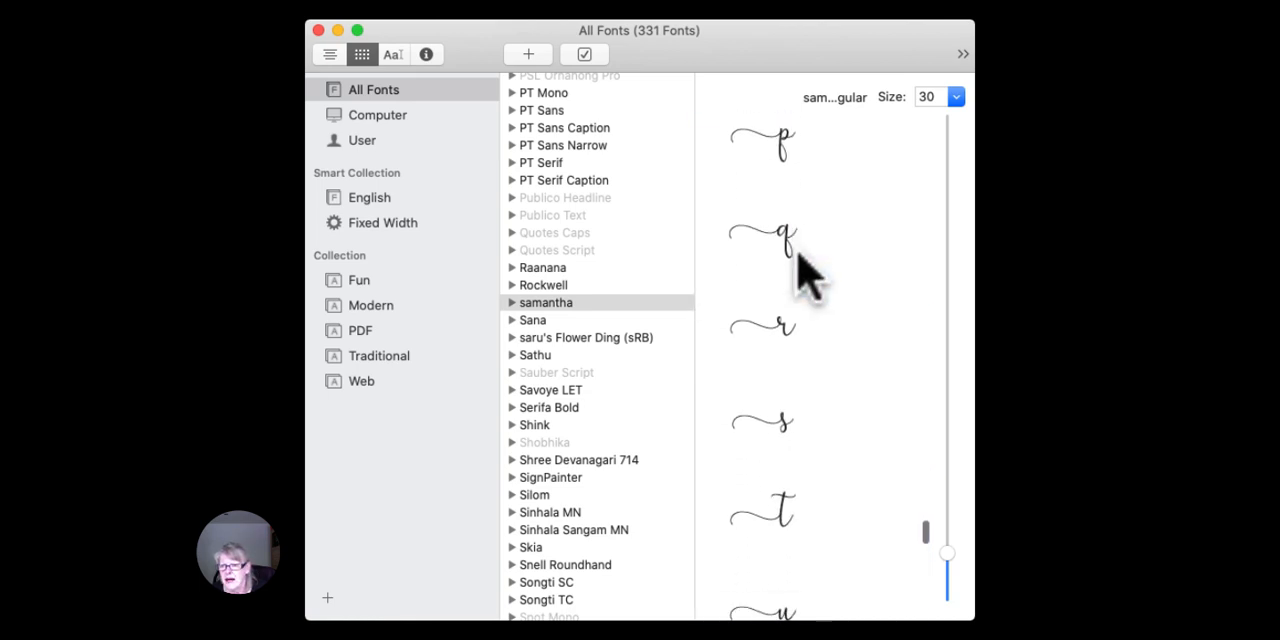
pyautogui.scroll(-7, 806, 272)
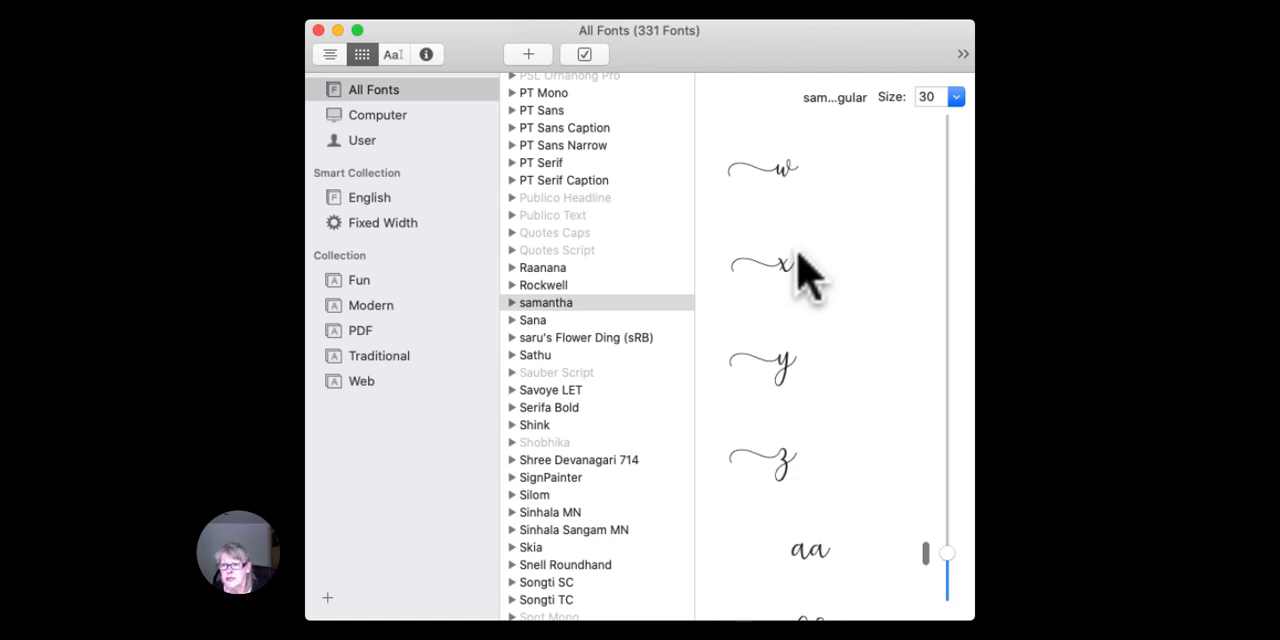
pyautogui.scroll(-1, 797, 254)
pyautogui.scroll(1, 778, 348)
pyautogui.scroll(-1, 780, 350)
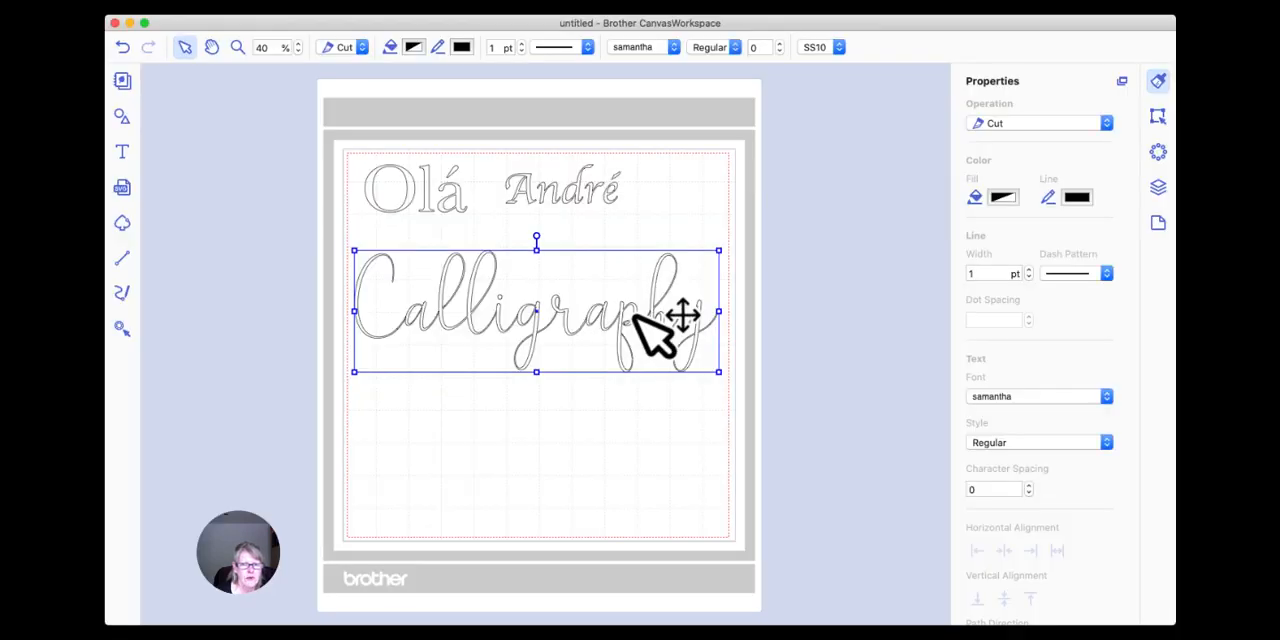
# Replace the final y of the "Calligraphy" text with samantha's leading-swash y from Font Book.
pyautogui.doubleClick(635, 316)
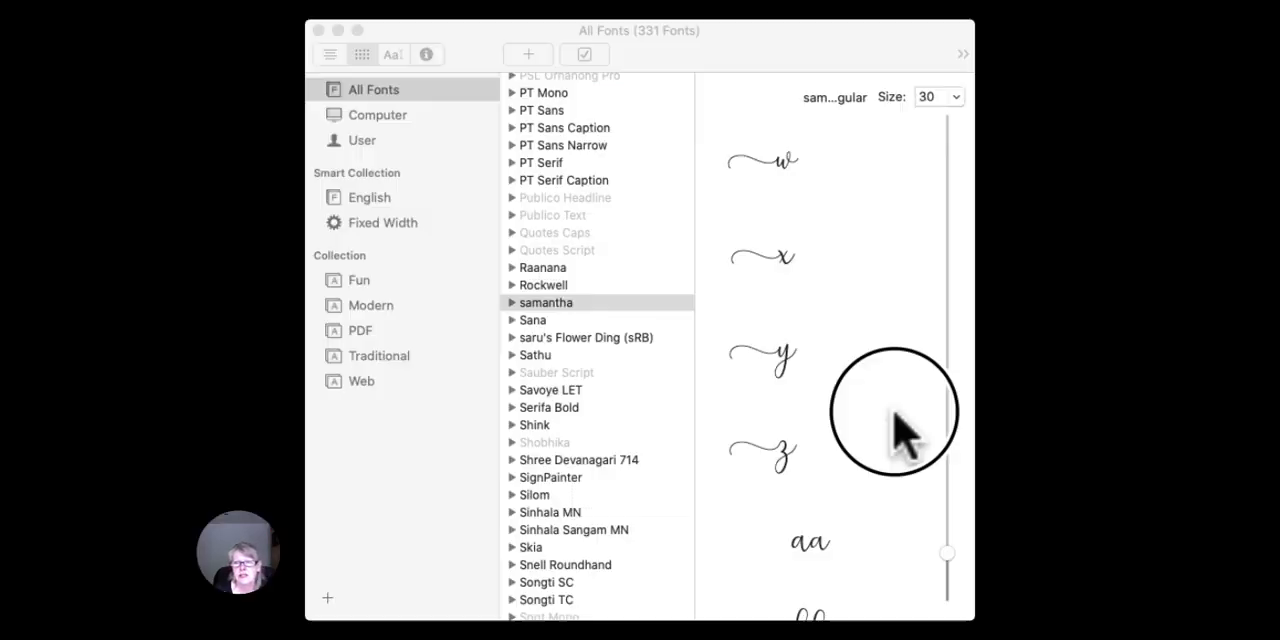
pyautogui.click(850, 465)
pyautogui.click(779, 365)
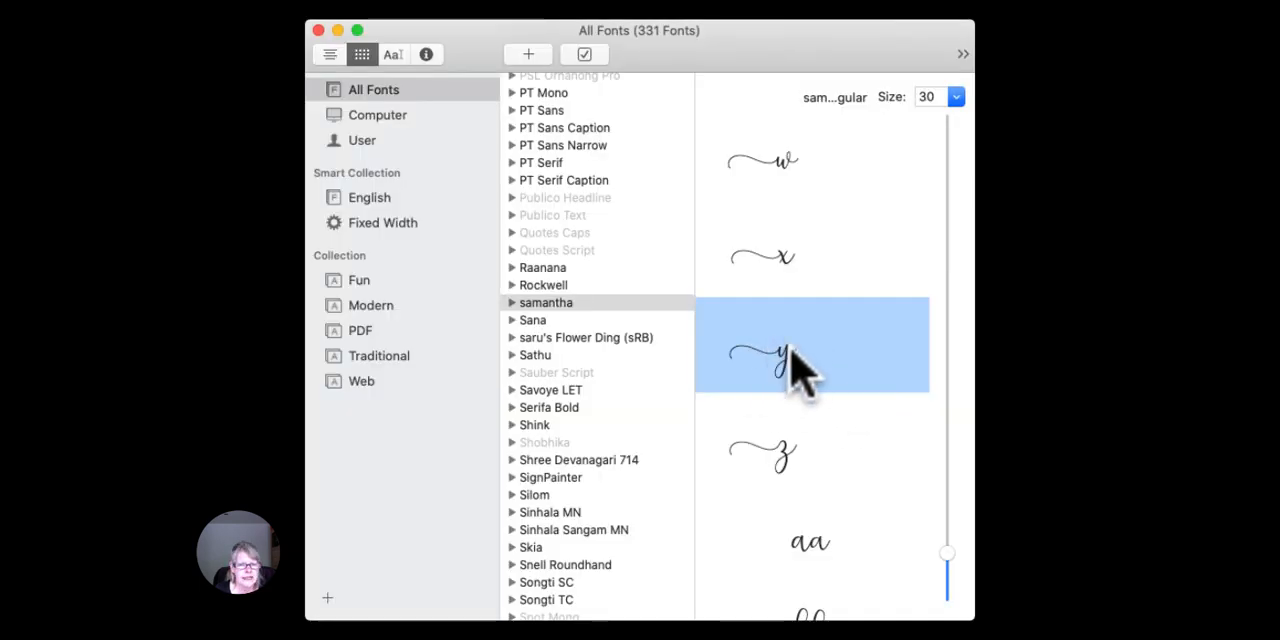
pyautogui.moveTo(791, 352); pyautogui.dragTo(0, 520)
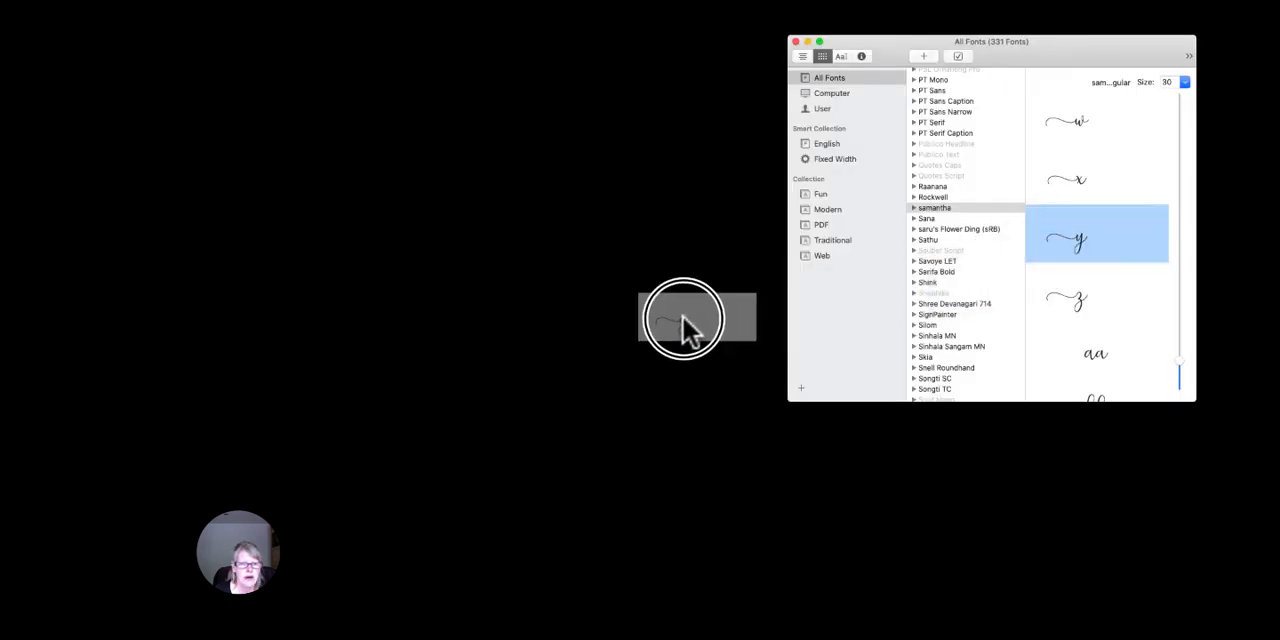
pyautogui.moveTo(547, 340); pyautogui.dragTo(548, 340)
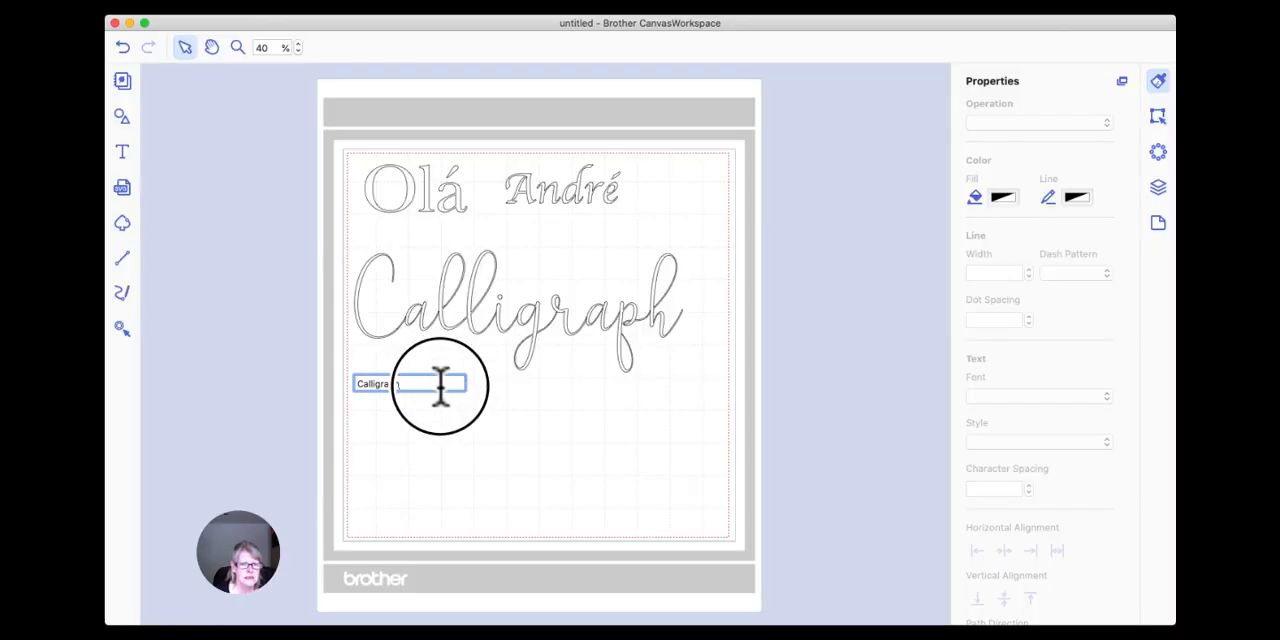
pyautogui.moveTo(440, 386); pyautogui.dragTo(441, 386)
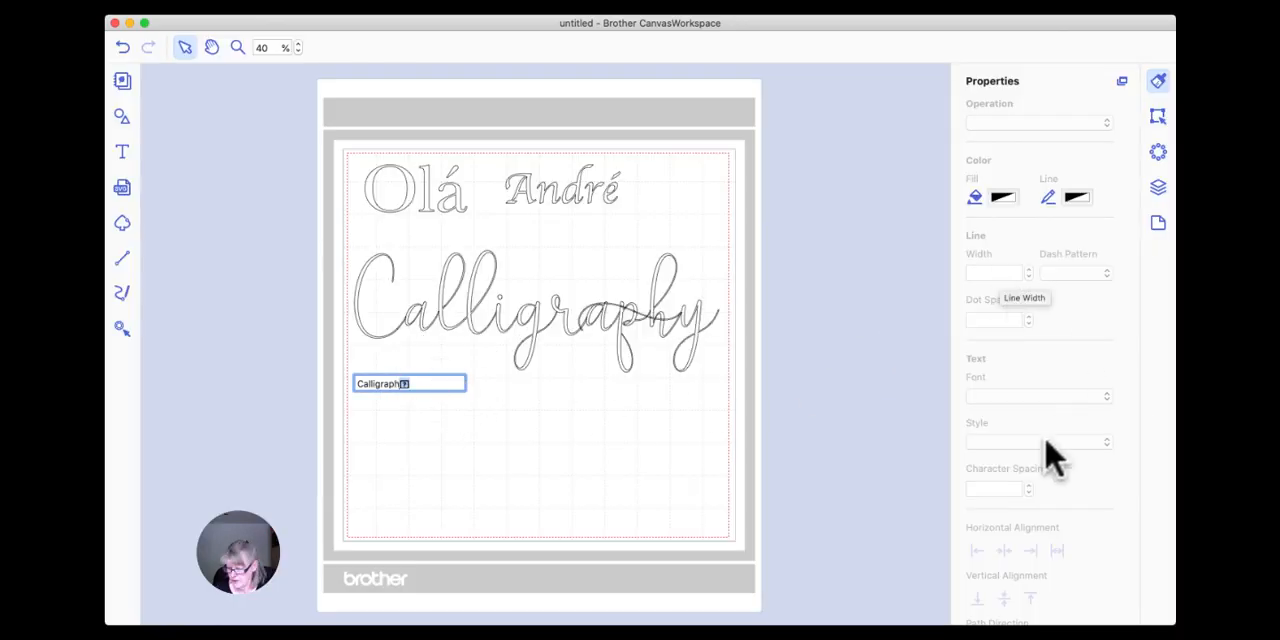
# Delete the swash y at the end of the text and bring in samantha's leading-swash y from Font Book again.
pyautogui.click(886, 471)
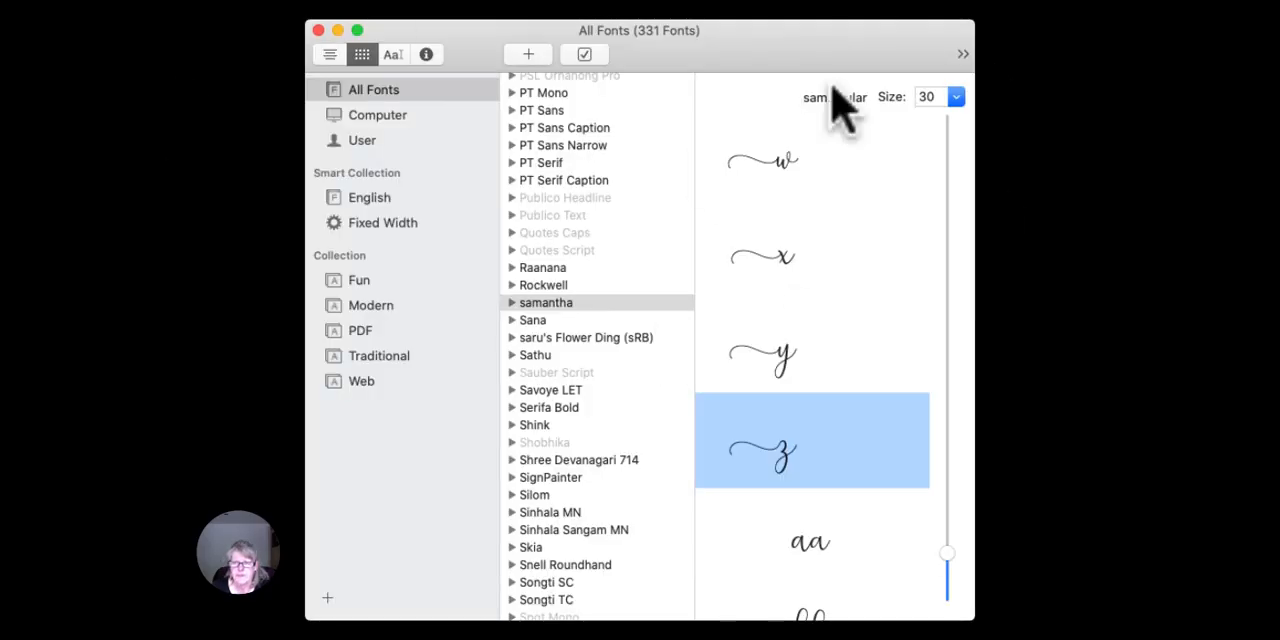
pyautogui.click(780, 355)
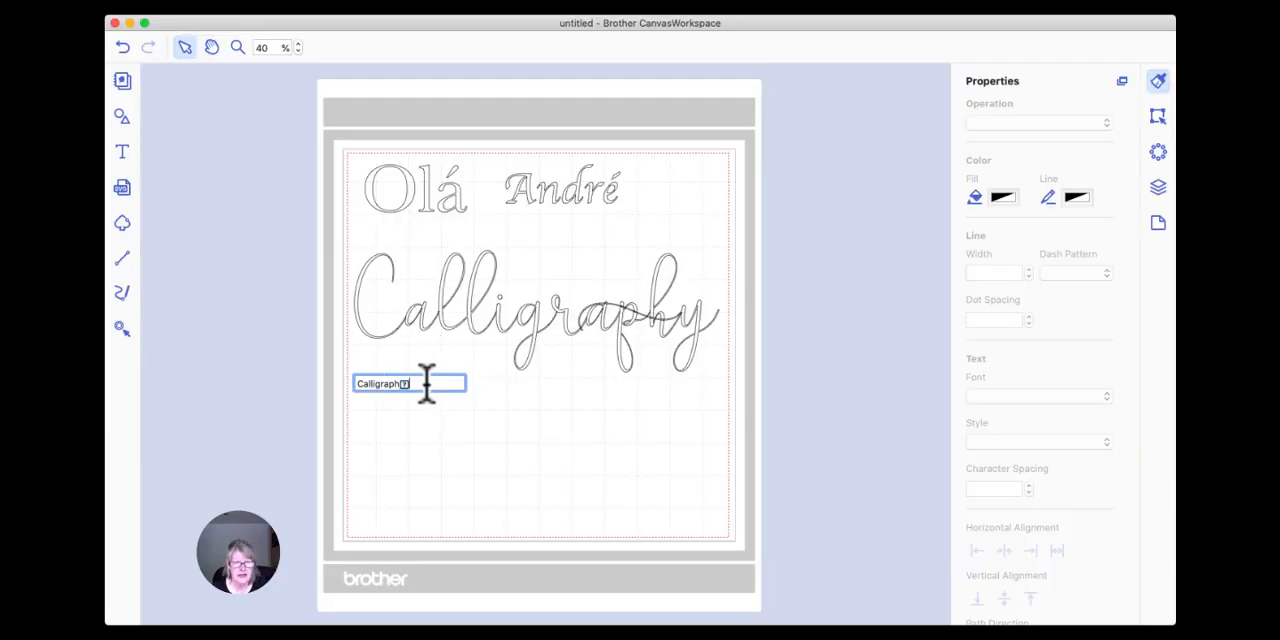
pyautogui.press('BackSpace')
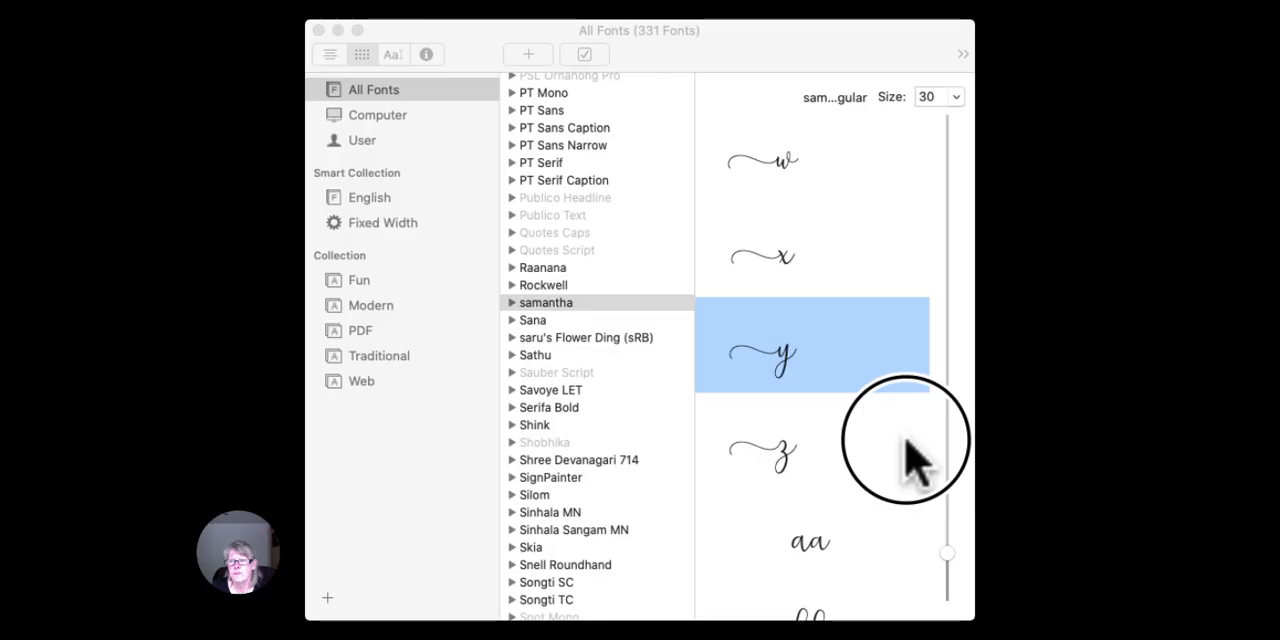
pyautogui.click(1096, 295)
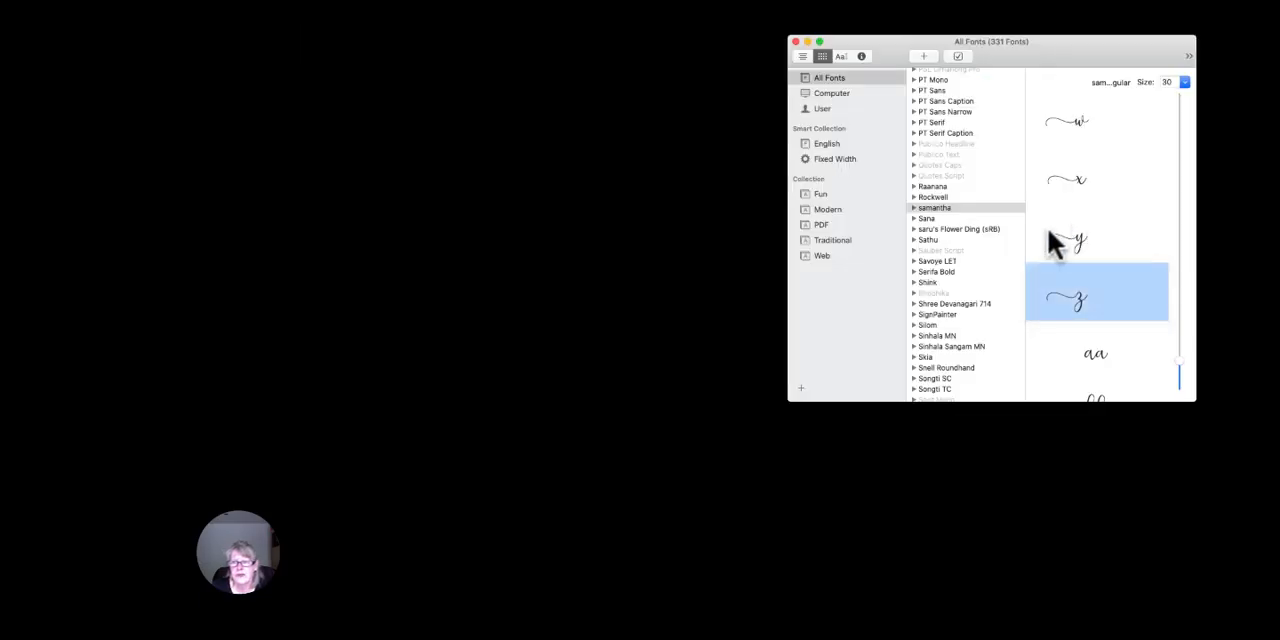
pyautogui.click(1052, 236)
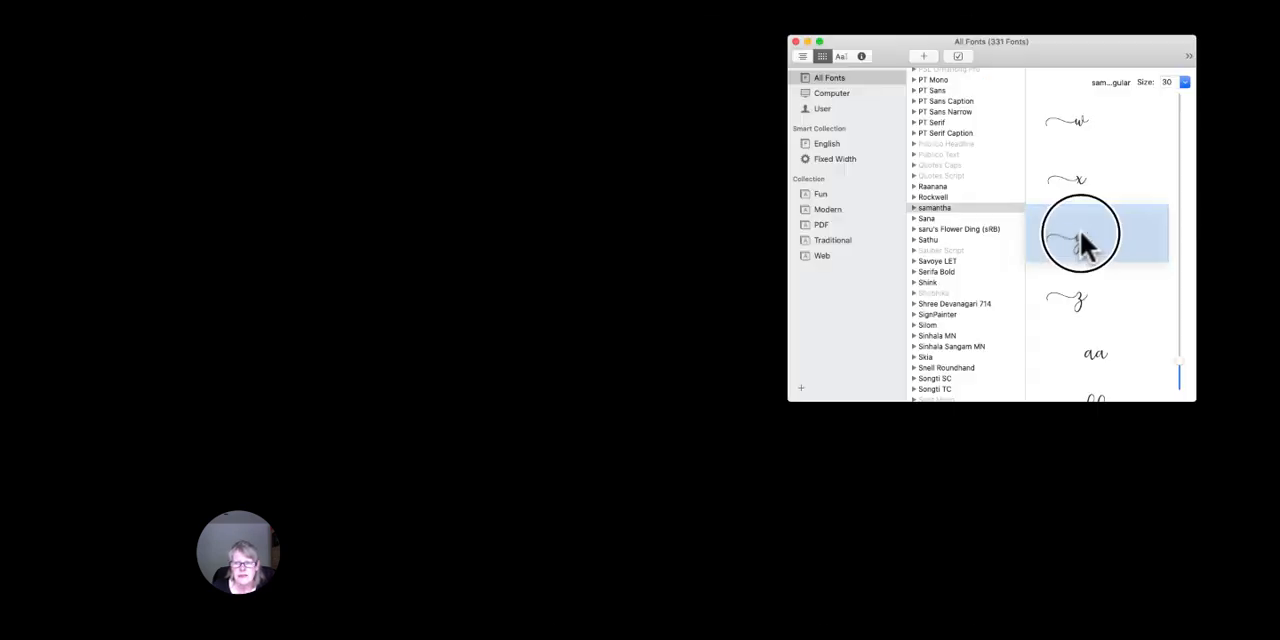
pyautogui.moveTo(788, 345); pyautogui.dragTo(64, 536)
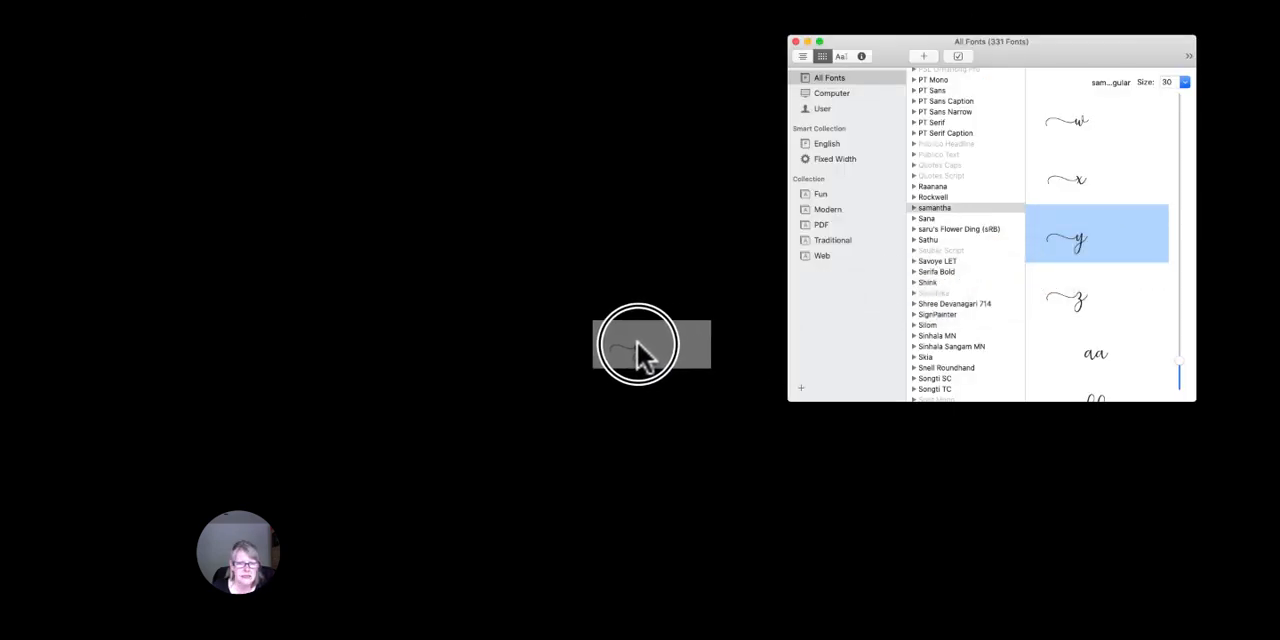
pyautogui.moveTo(637, 341); pyautogui.dragTo(545, 349)
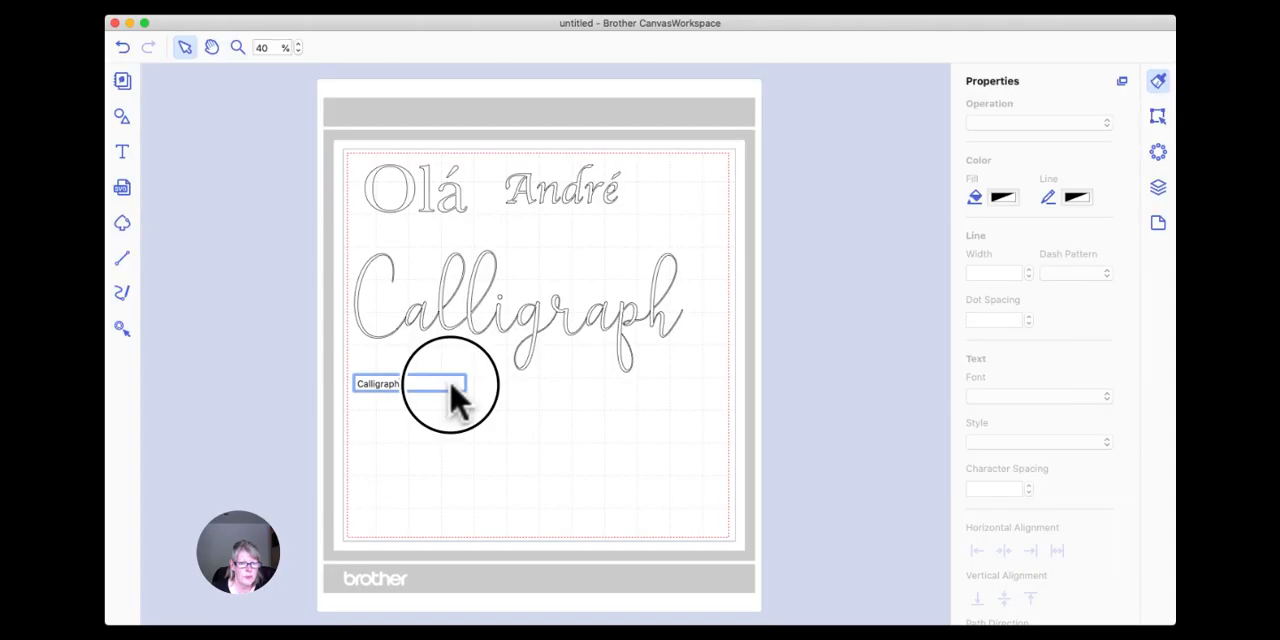
pyautogui.moveTo(450, 395); pyautogui.dragTo(452, 394)
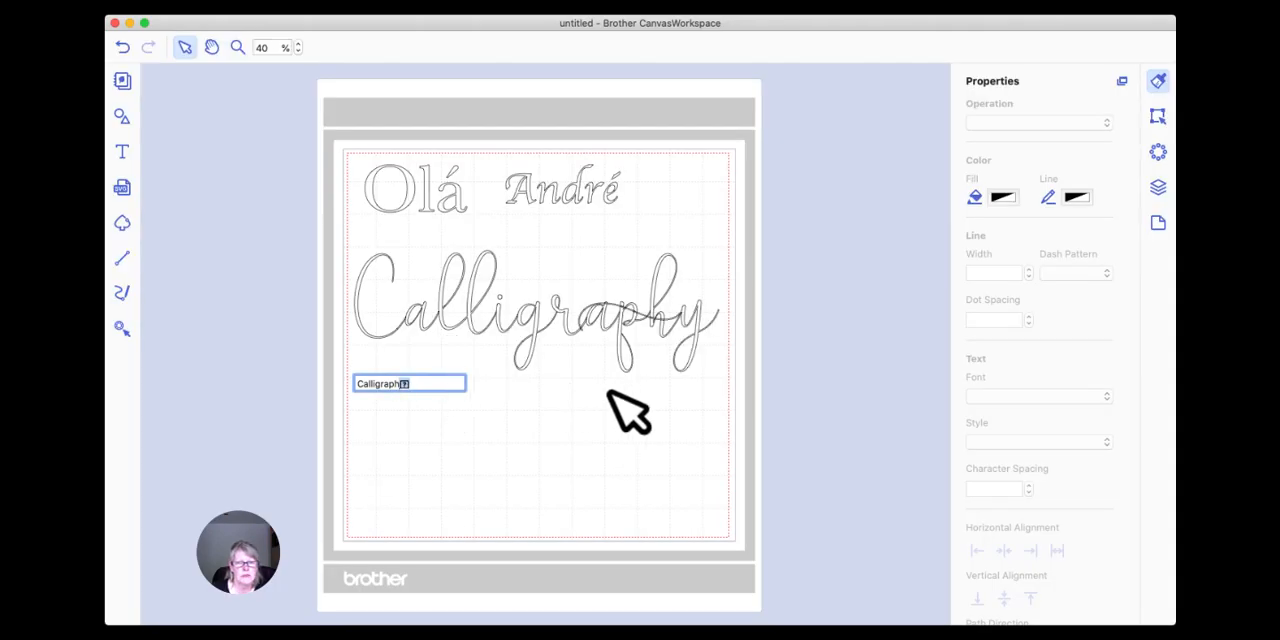
# Replace the swash y at the end of the "Calligraphy" text with a plain y and finish editing.
pyautogui.click(692, 318)
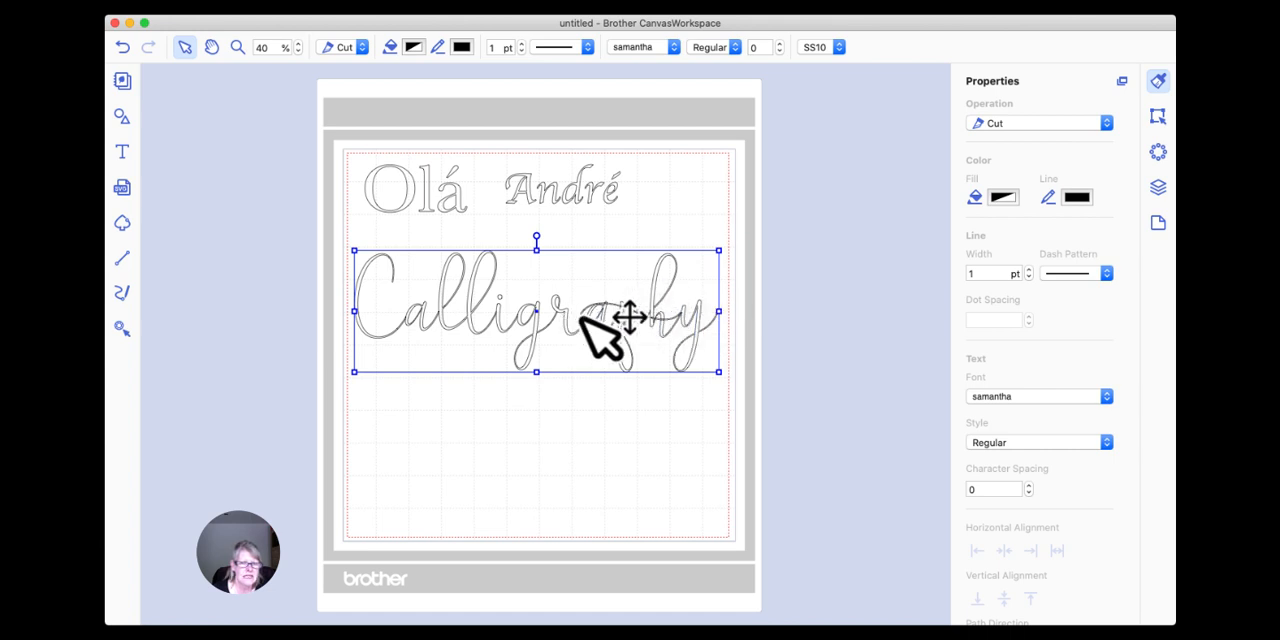
pyautogui.doubleClick(519, 322)
pyautogui.click(446, 384)
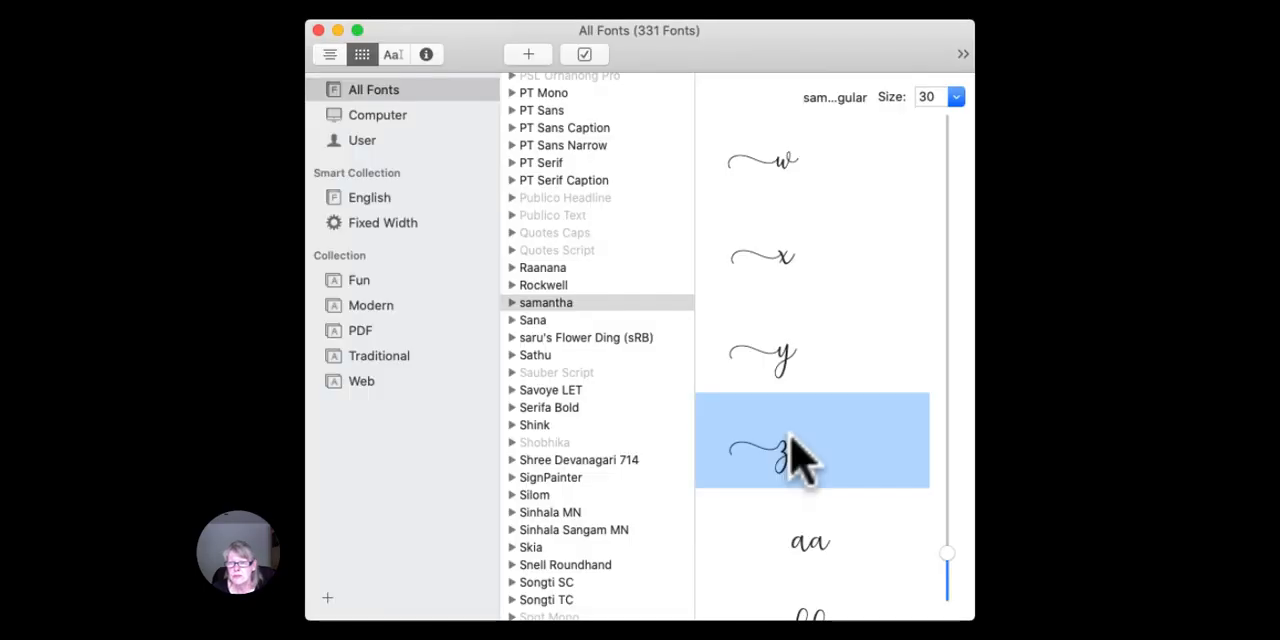
pyautogui.scroll(-15, 800, 460)
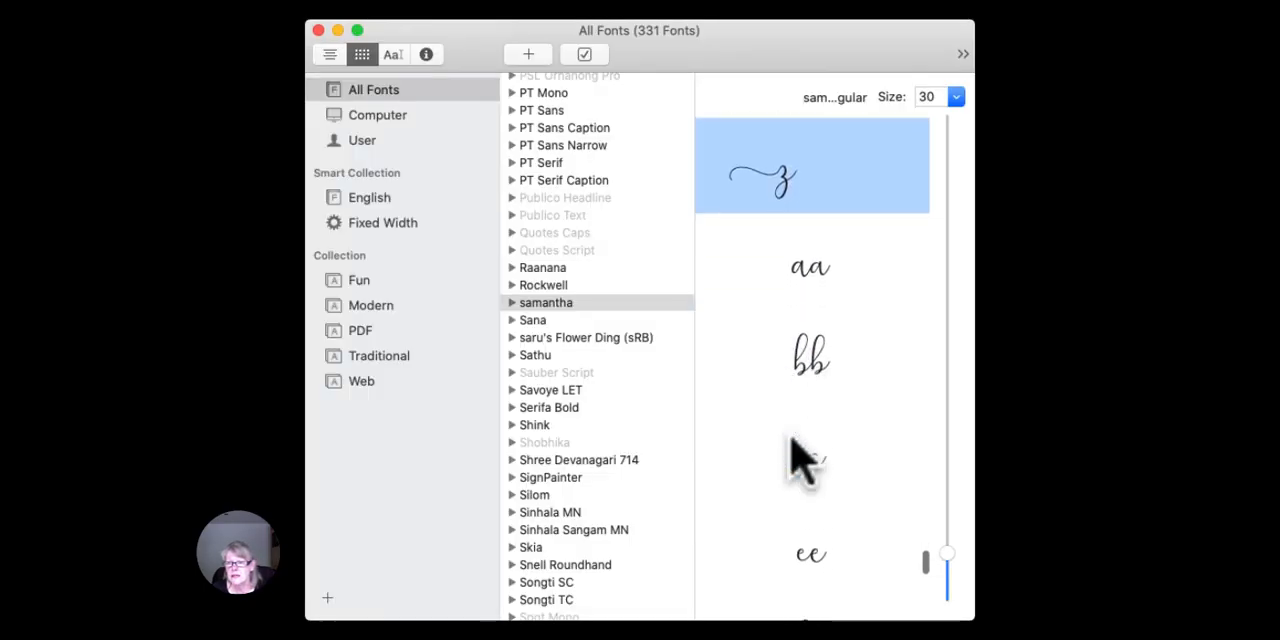
pyautogui.scroll(-15, 800, 460)
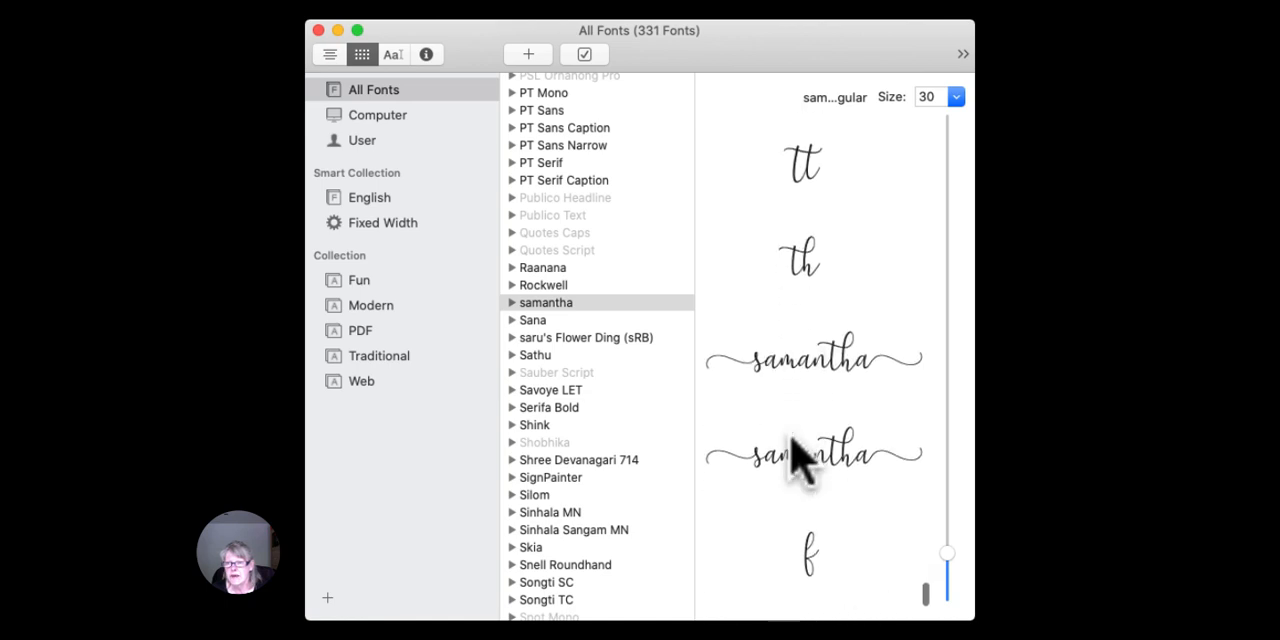
pyautogui.scroll(15, 800, 460)
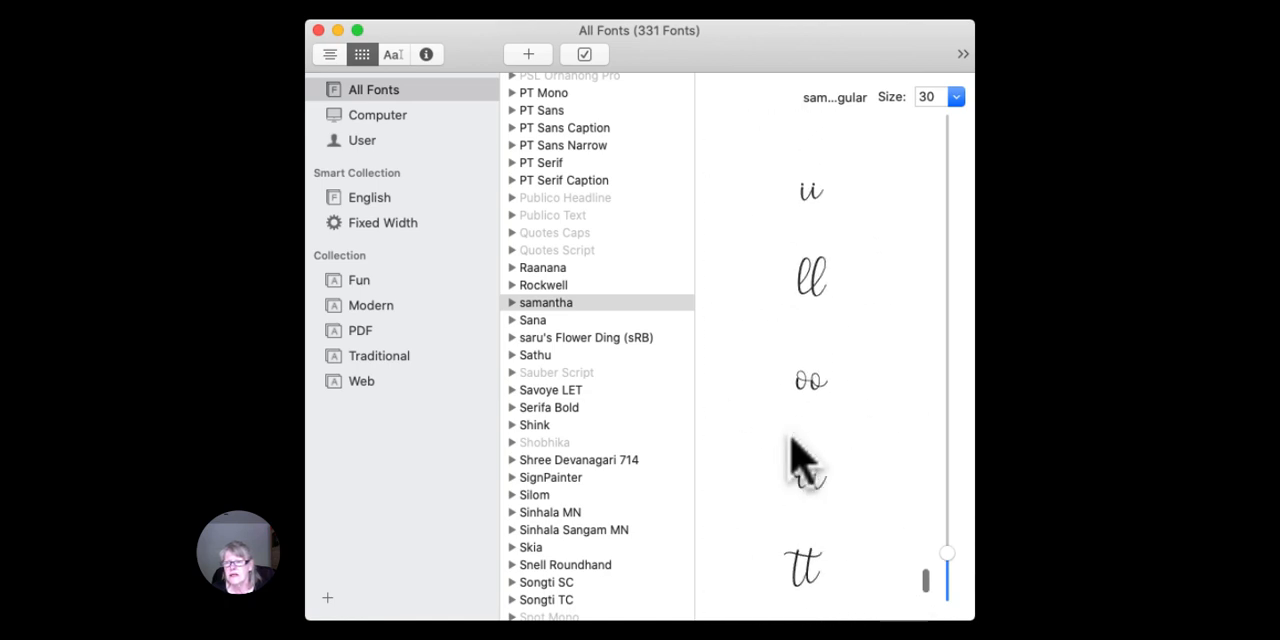
pyautogui.scroll(6, 800, 460)
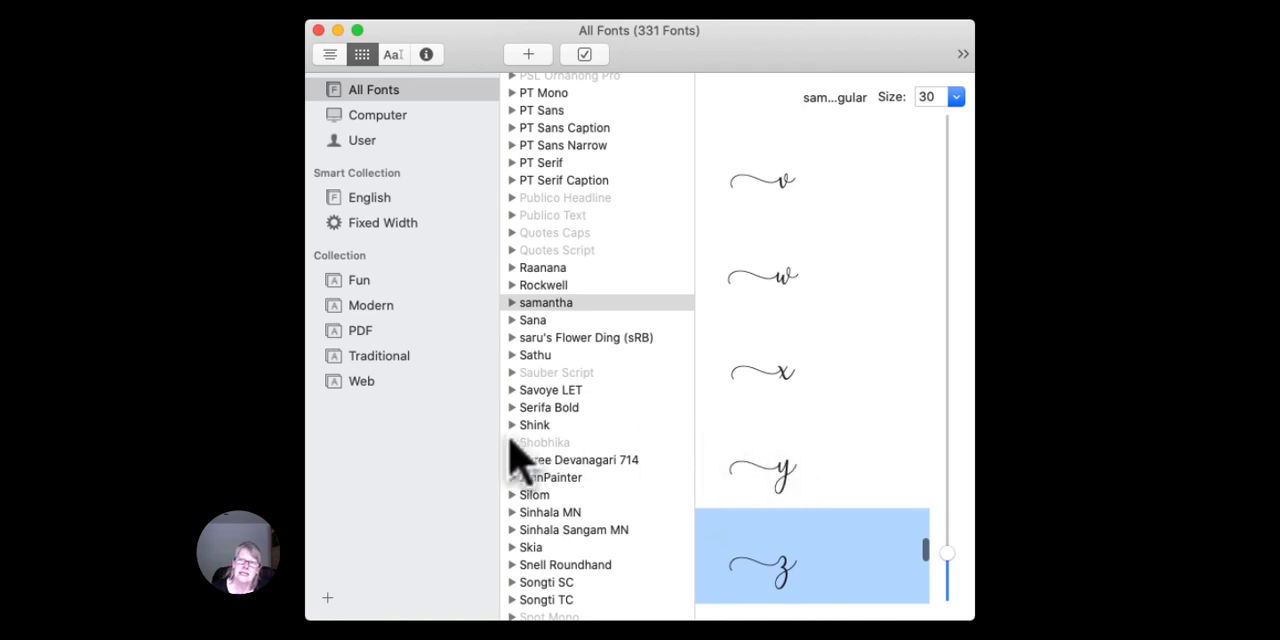
pyautogui.scroll(5, 803, 351)
pyautogui.scroll(8, 800, 345)
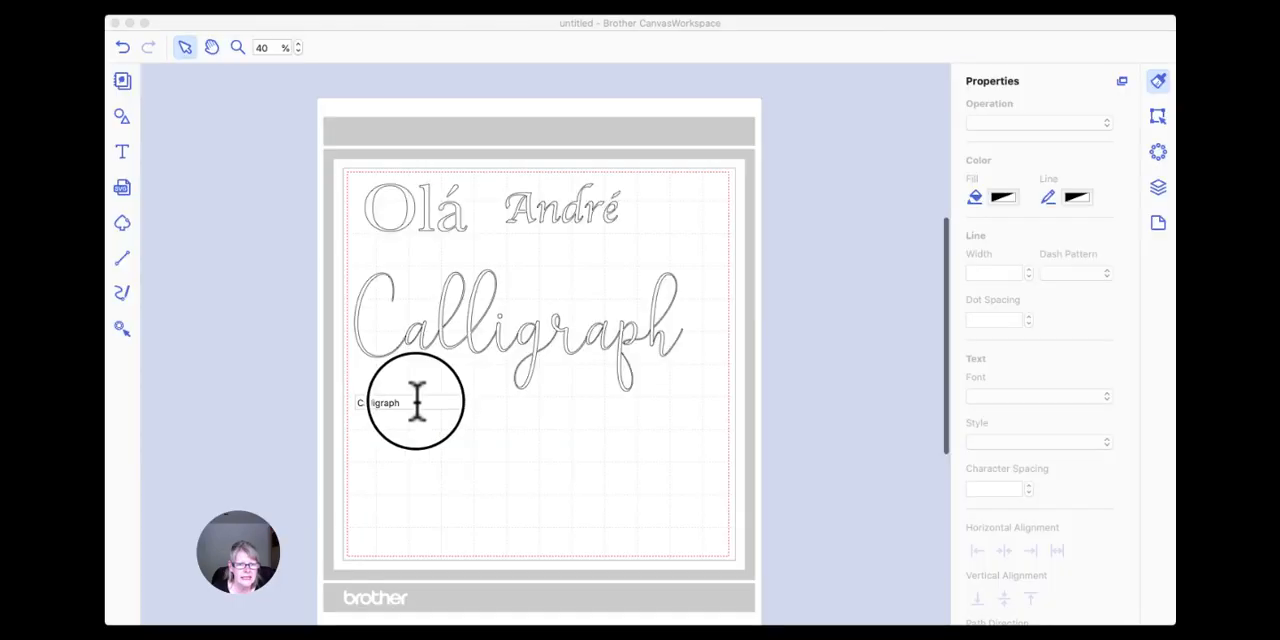
pyautogui.click(410, 400)
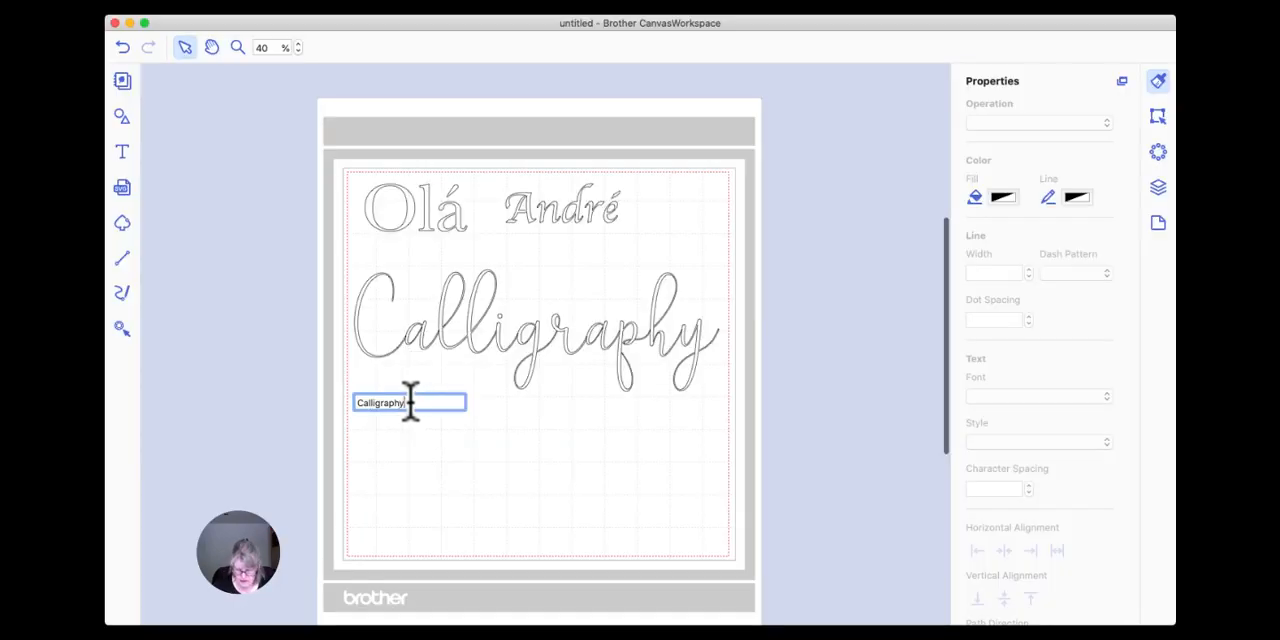
pyautogui.press('Return')
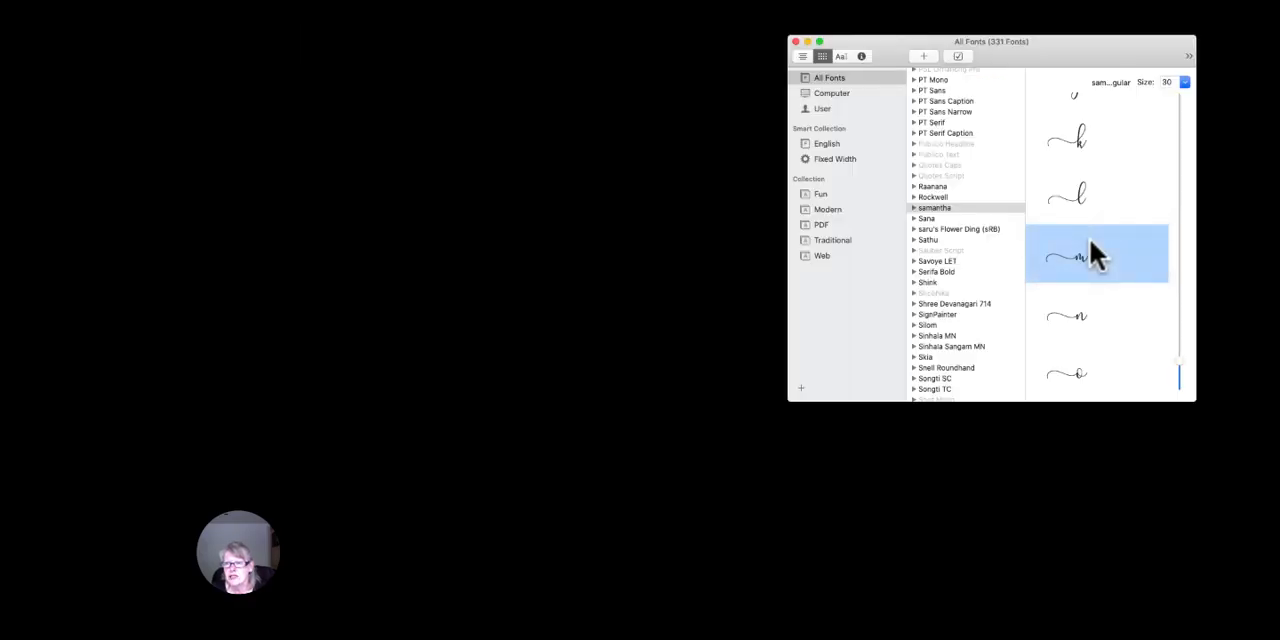
# Find the lowercase c with a leading swash among the samantha characters in Font Book.
pyautogui.scroll(10, 1090, 245)
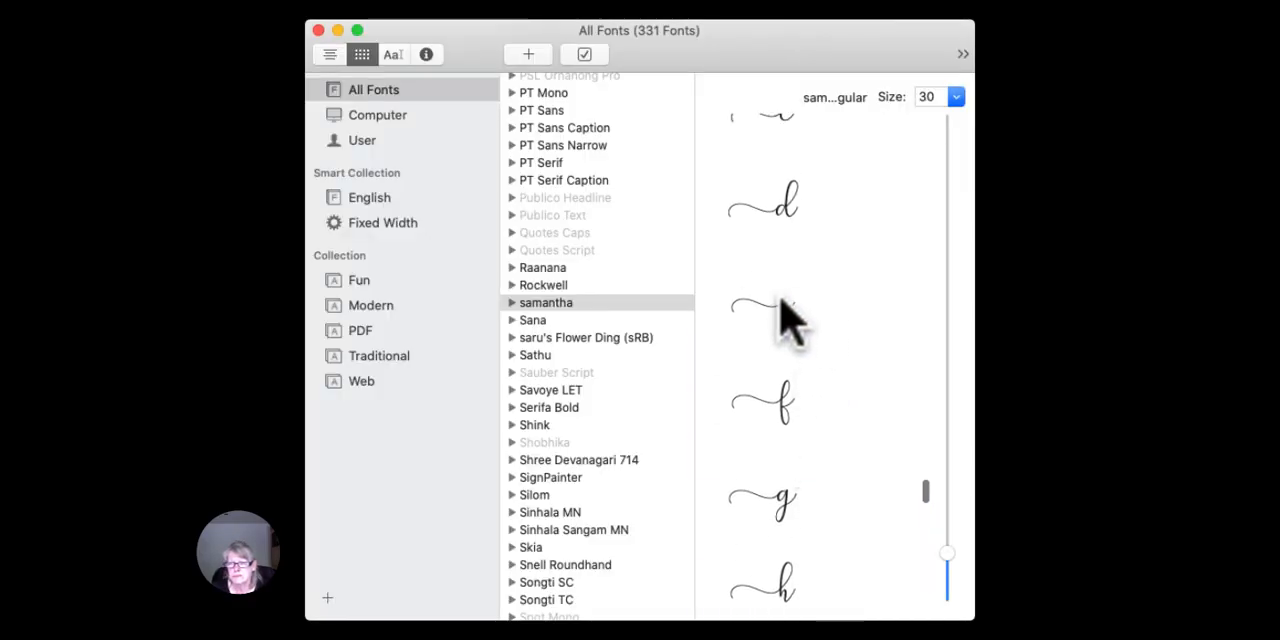
pyautogui.scroll(4, 786, 320)
pyautogui.scroll(2, 776, 310)
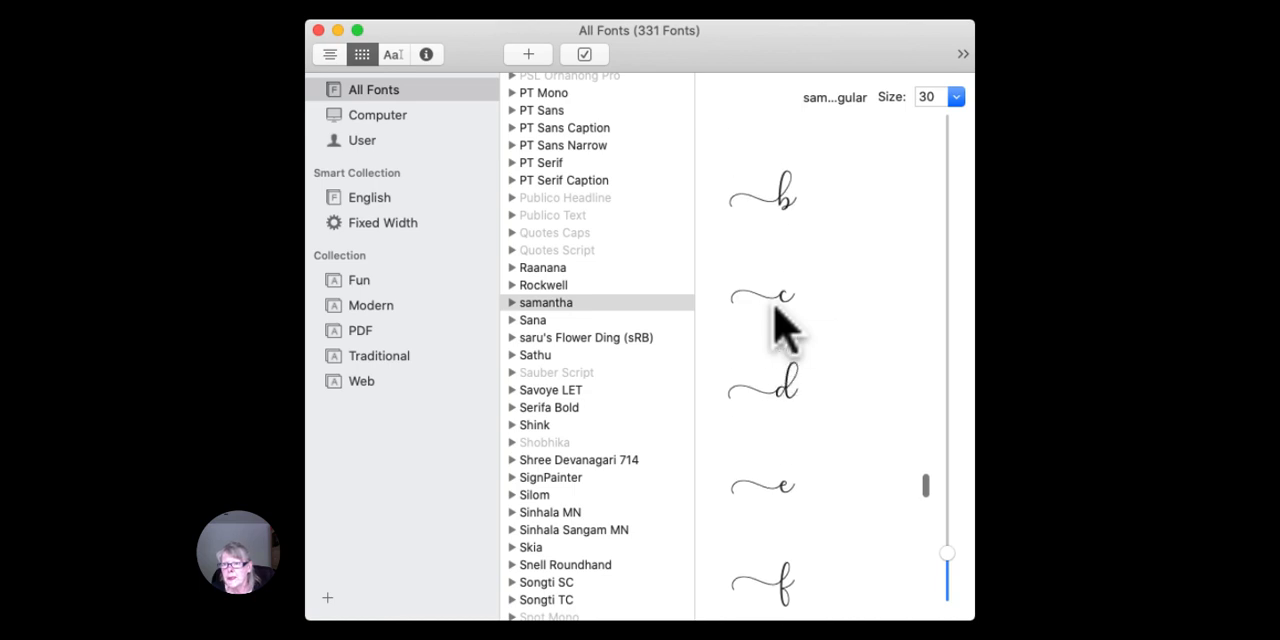
pyautogui.click(781, 313)
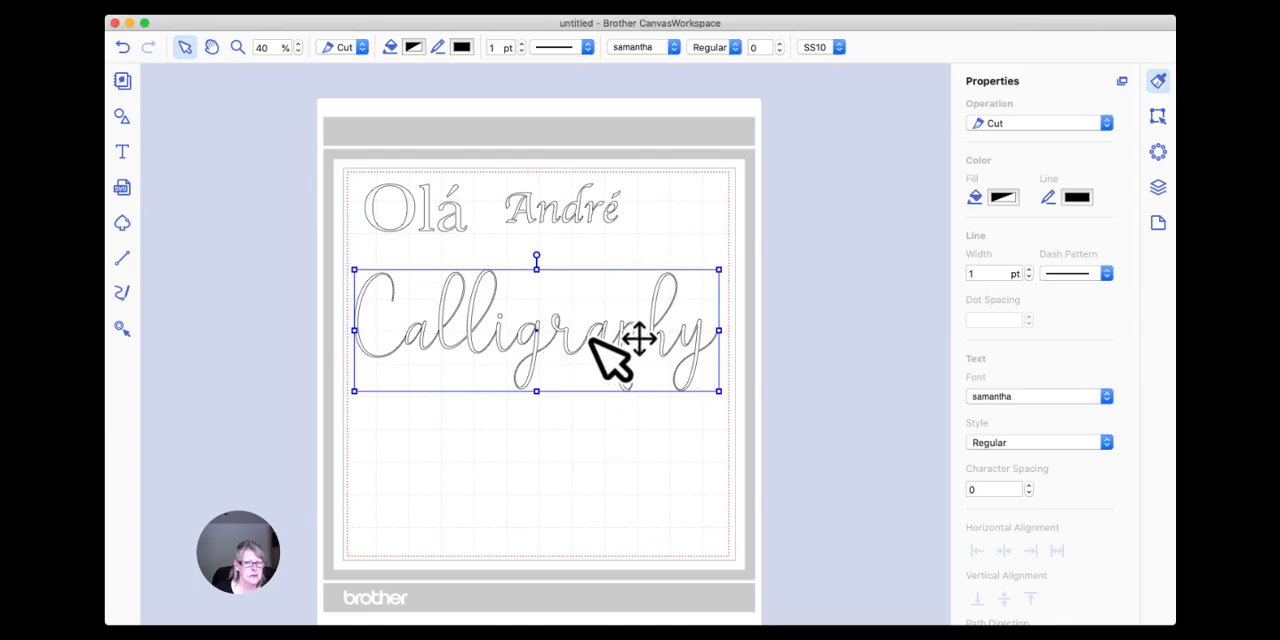
# Reopen the "Calligraphy" text in CanvasWorkspace for editing and delete its initial capital C.
pyautogui.doubleClick(591, 339)
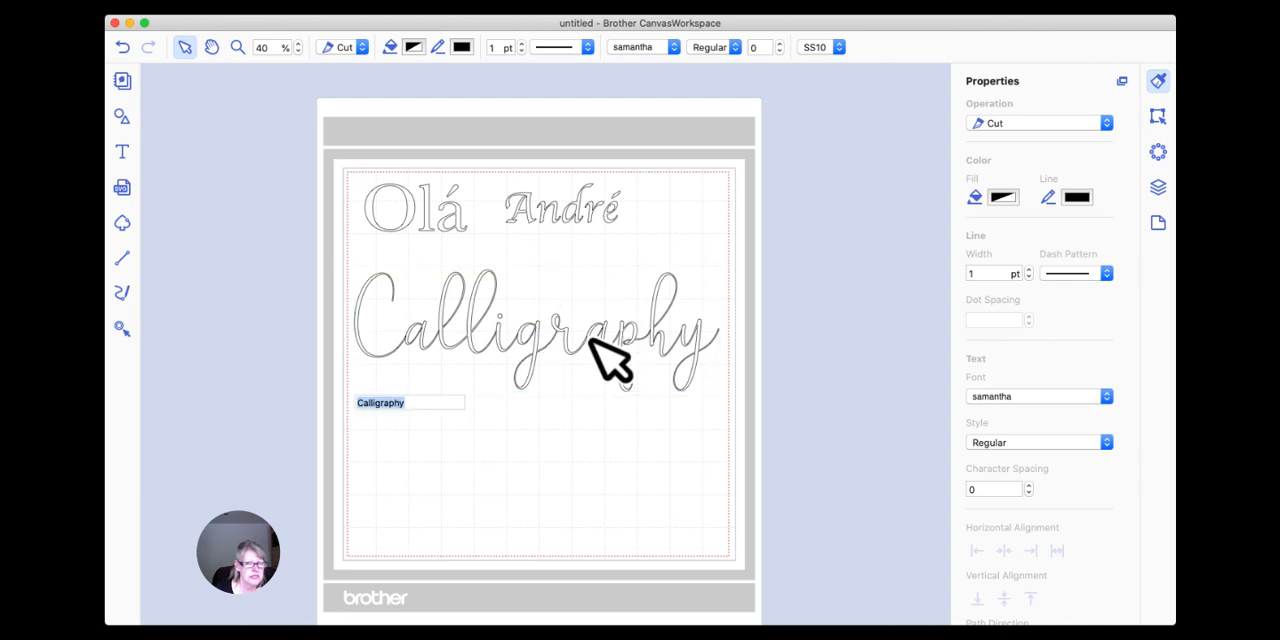
pyautogui.click(418, 402)
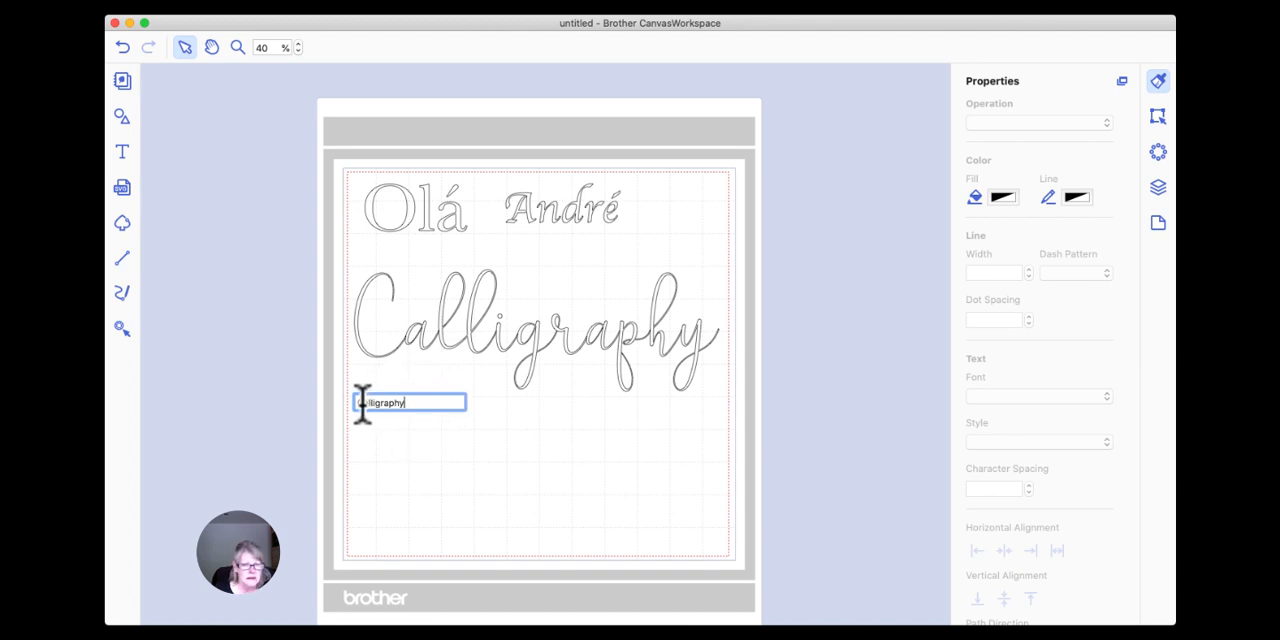
pyautogui.click(428, 436)
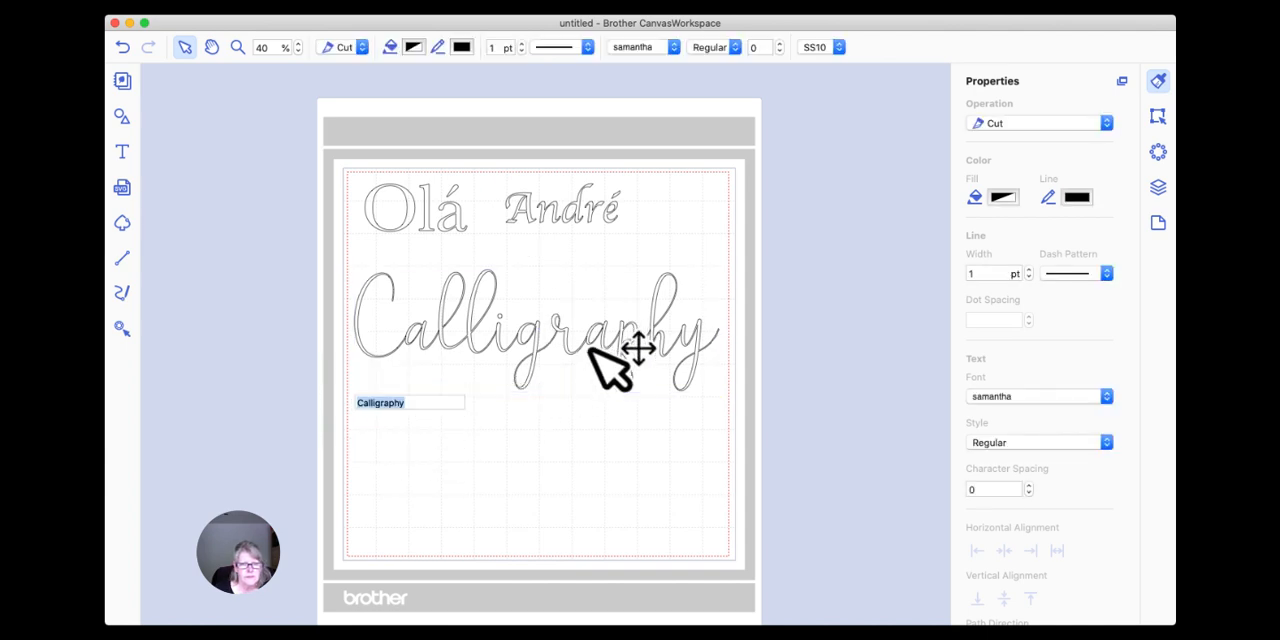
pyautogui.click(420, 403)
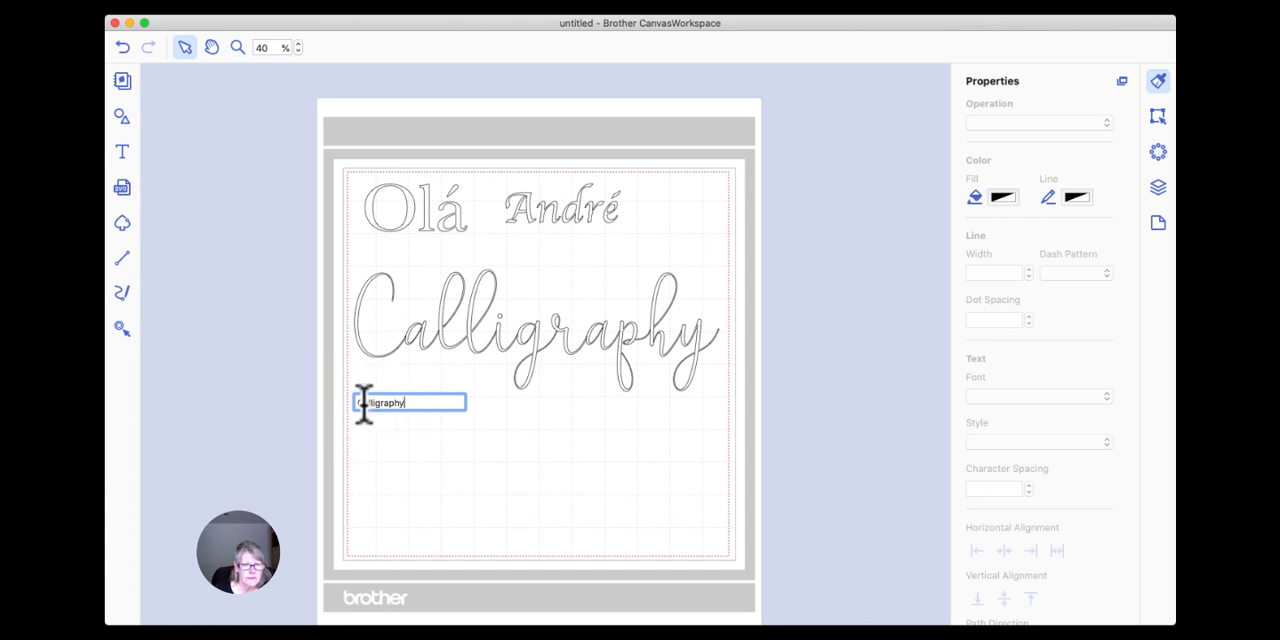
pyautogui.click(419, 430)
pyautogui.doubleClick(460, 328)
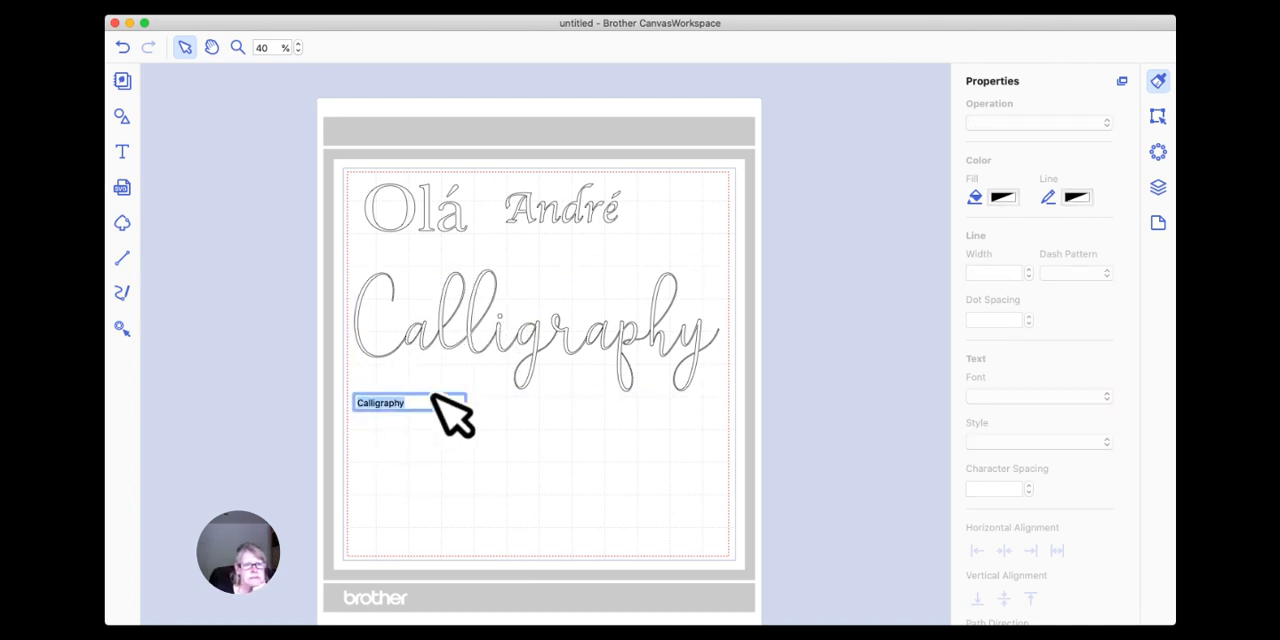
pyautogui.click(411, 400)
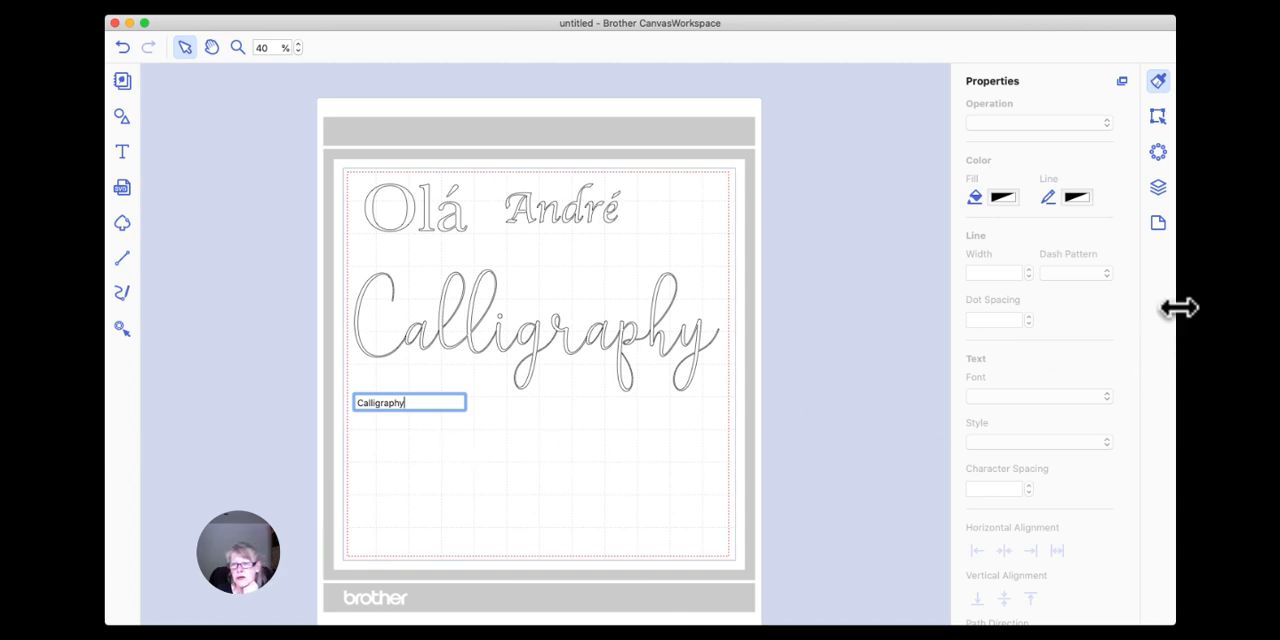
pyautogui.click(423, 423)
pyautogui.click(465, 340)
pyautogui.doubleClick(465, 340)
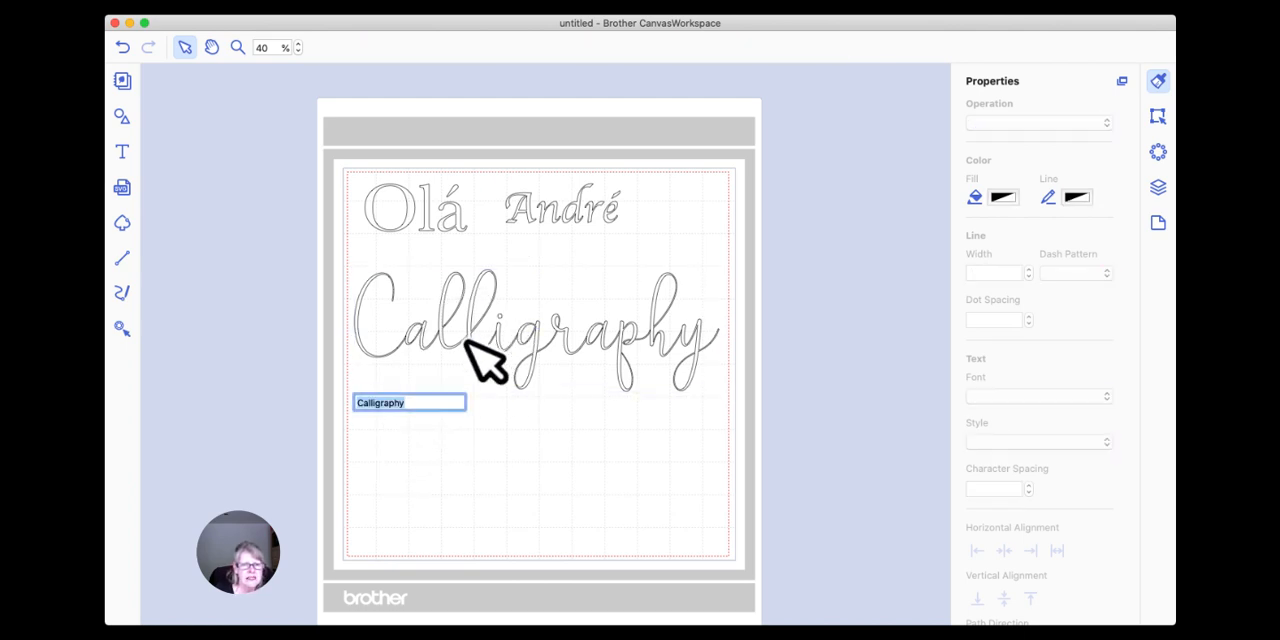
pyautogui.click(393, 403)
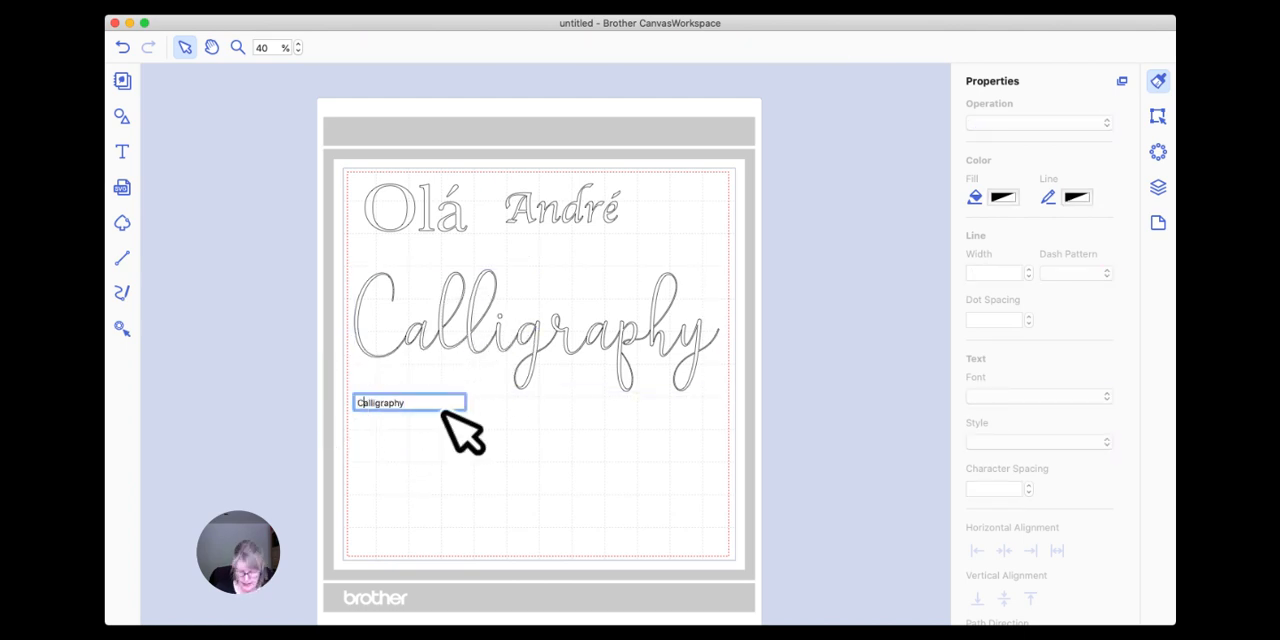
pyautogui.press('BackSpace')
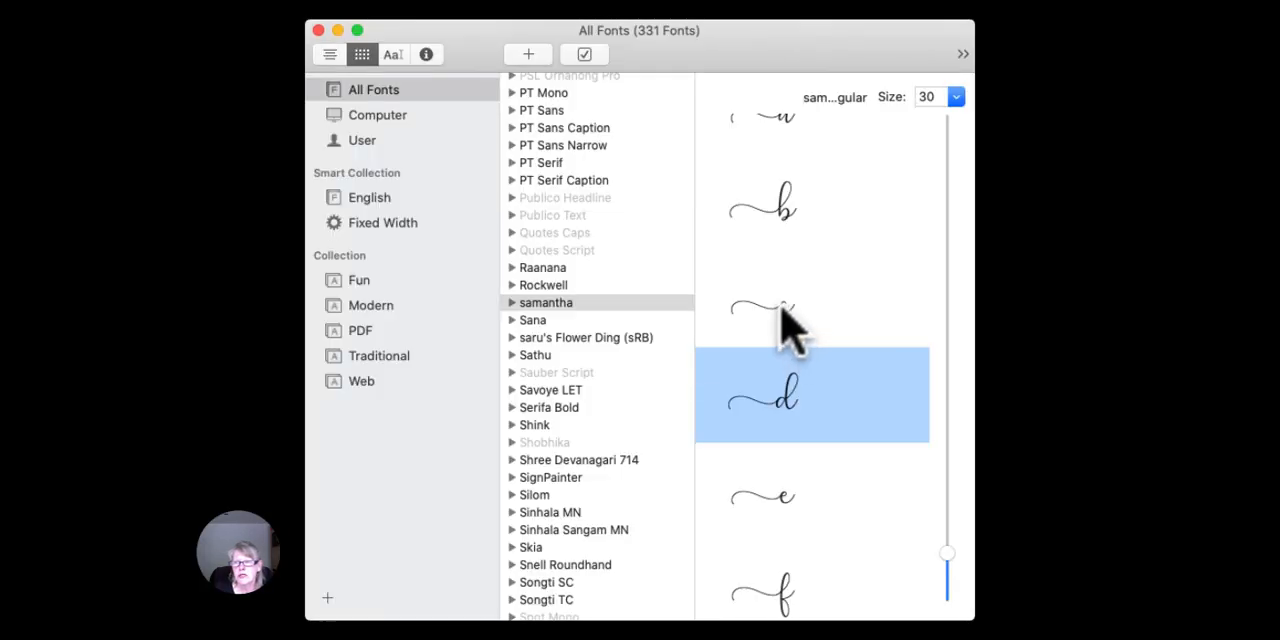
# Try to bring samantha's lowercase c with a leading swash from Font Book to the start of the "alligraphy" text.
pyautogui.click(1086, 218)
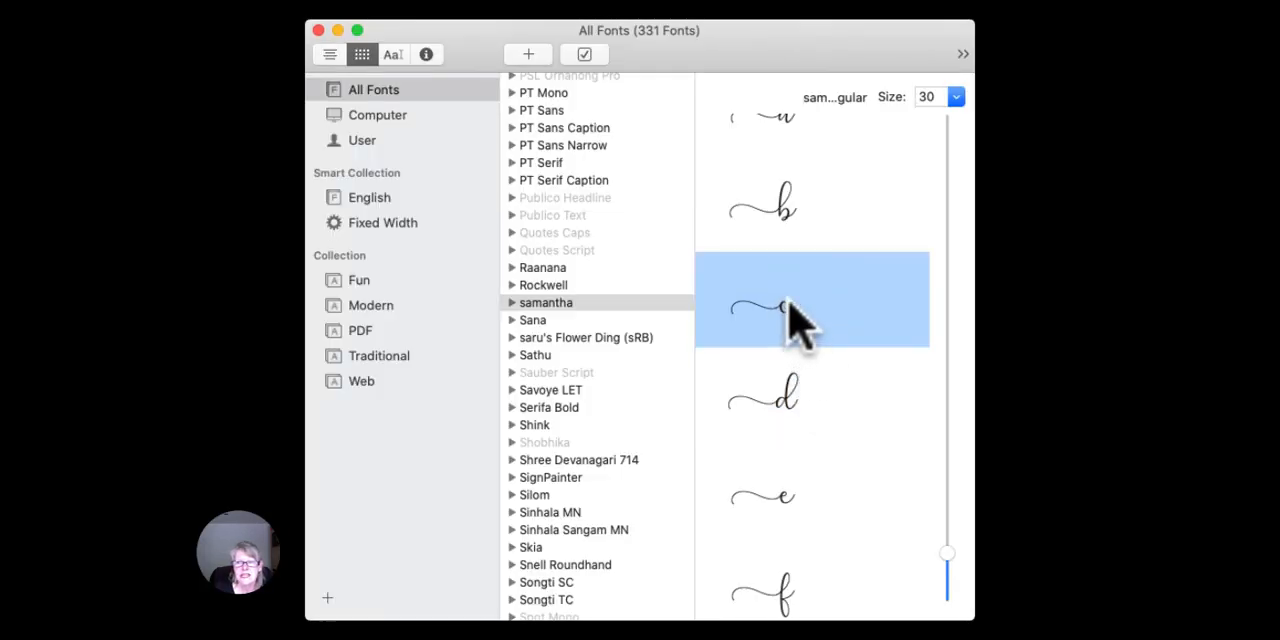
pyautogui.moveTo(751, 320); pyautogui.dragTo(661, 348)
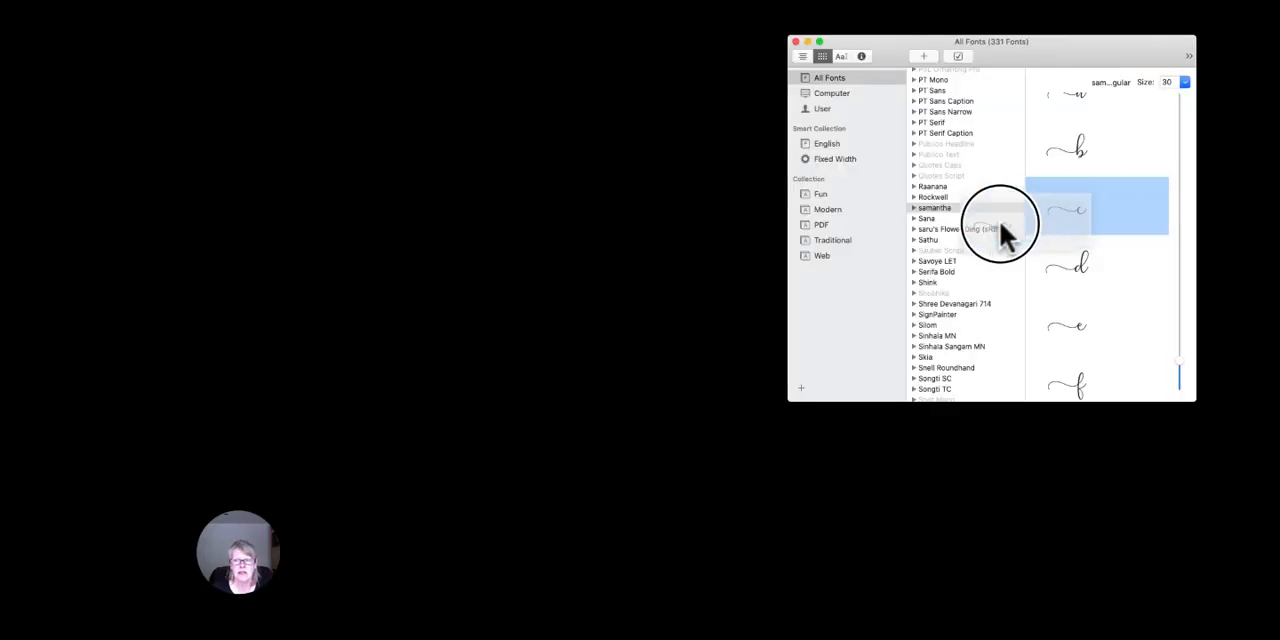
pyautogui.moveTo(999, 223); pyautogui.dragTo(469, 365)
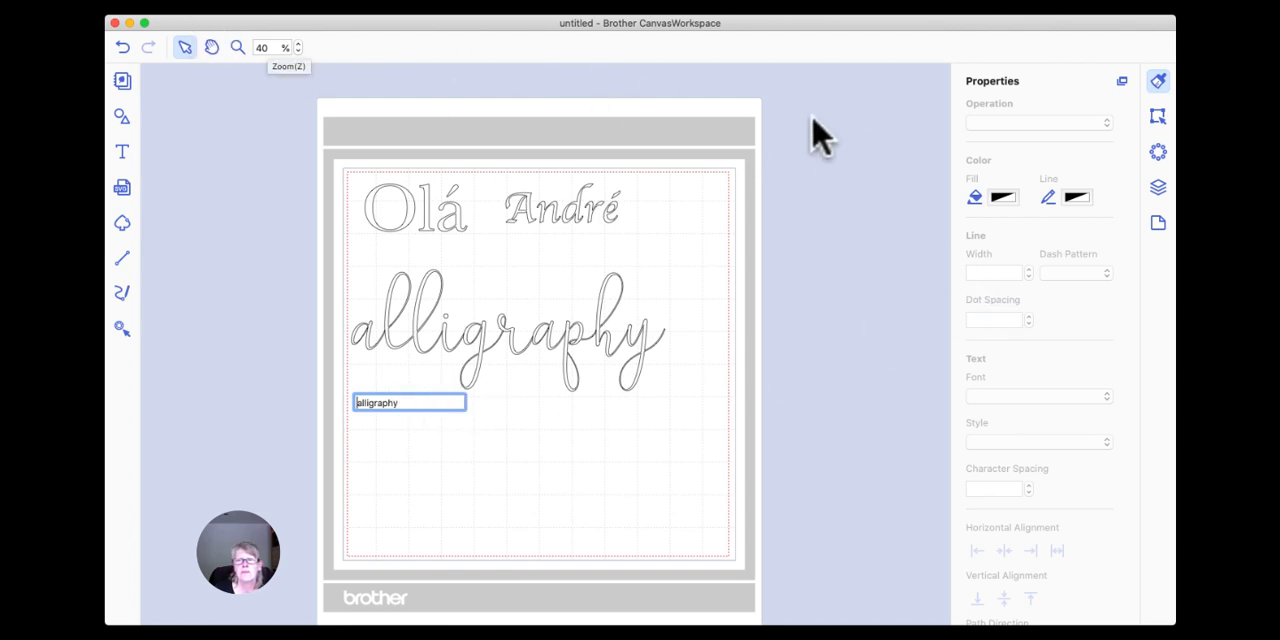
# Try to copy and paste the swash c into the "alligraphy" text, and leave text editing.
pyautogui.click(258, 6)
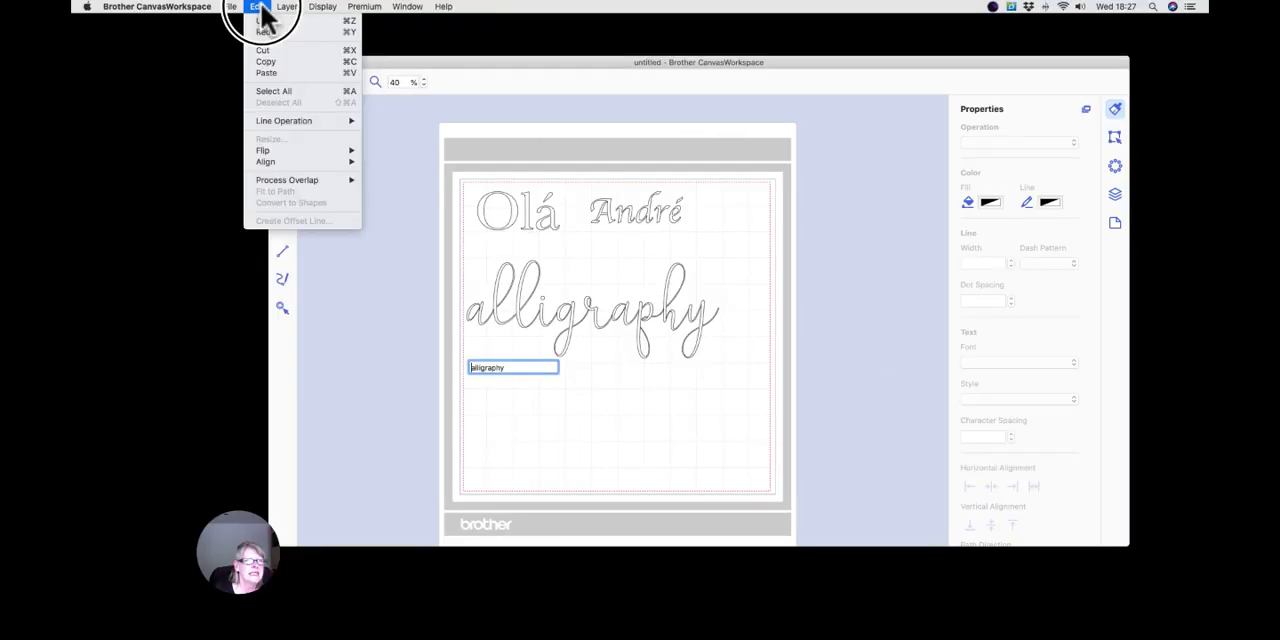
pyautogui.click(270, 61)
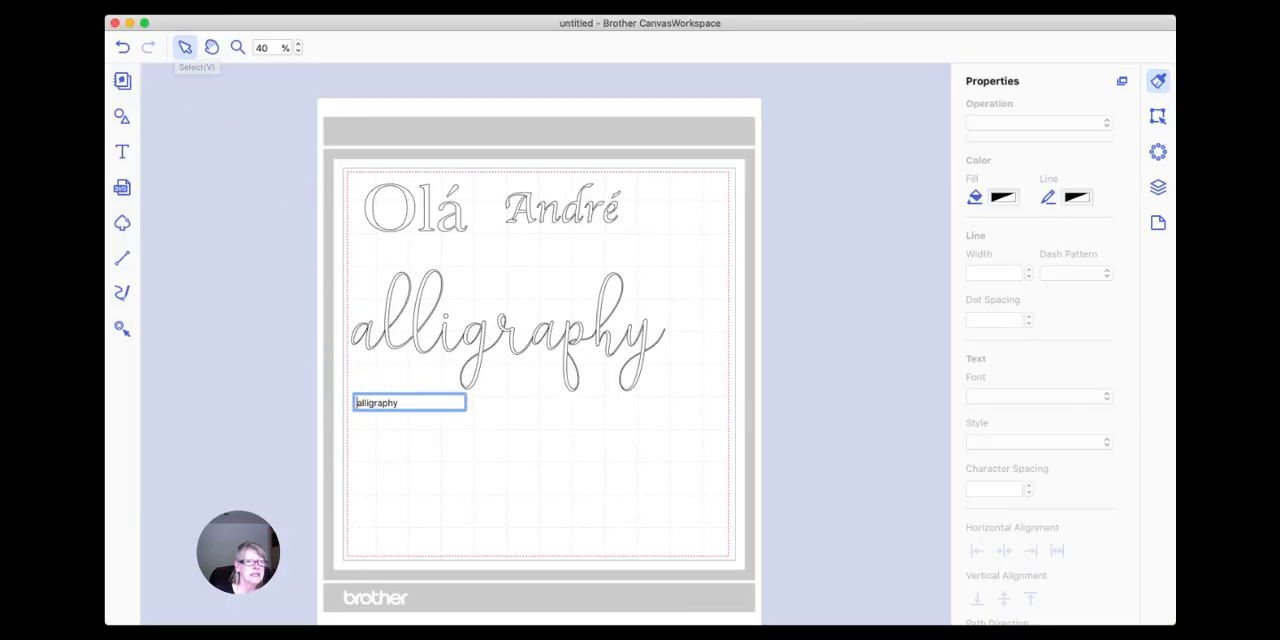
pyautogui.click(258, 6)
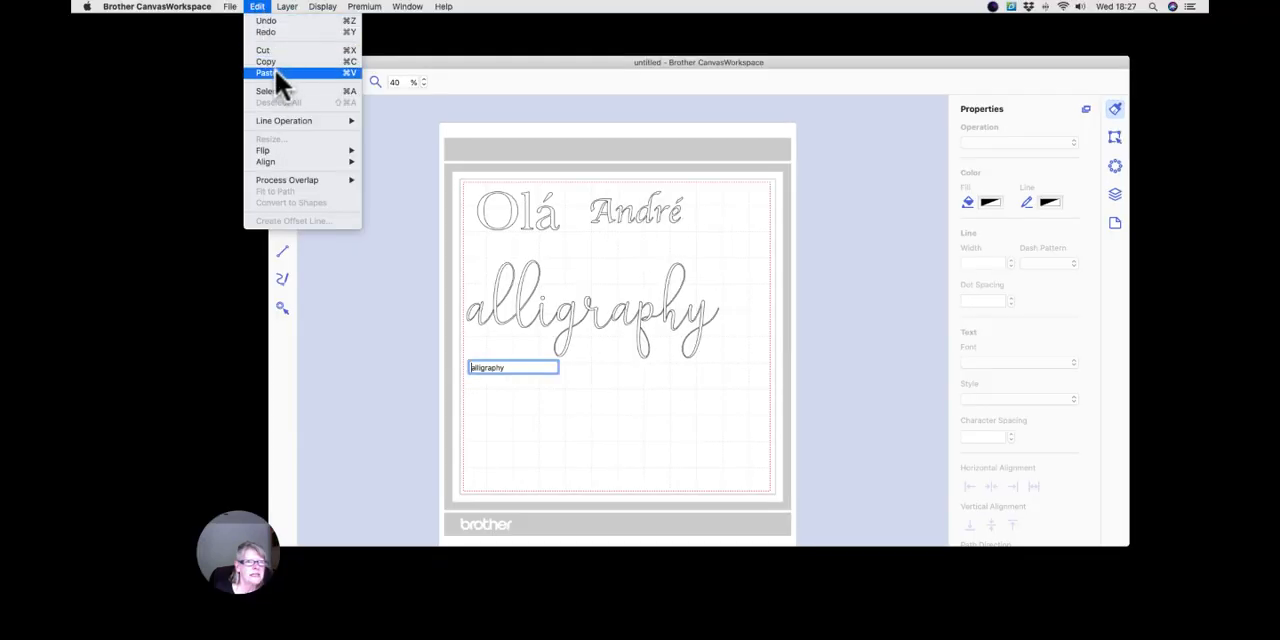
pyautogui.click(275, 72)
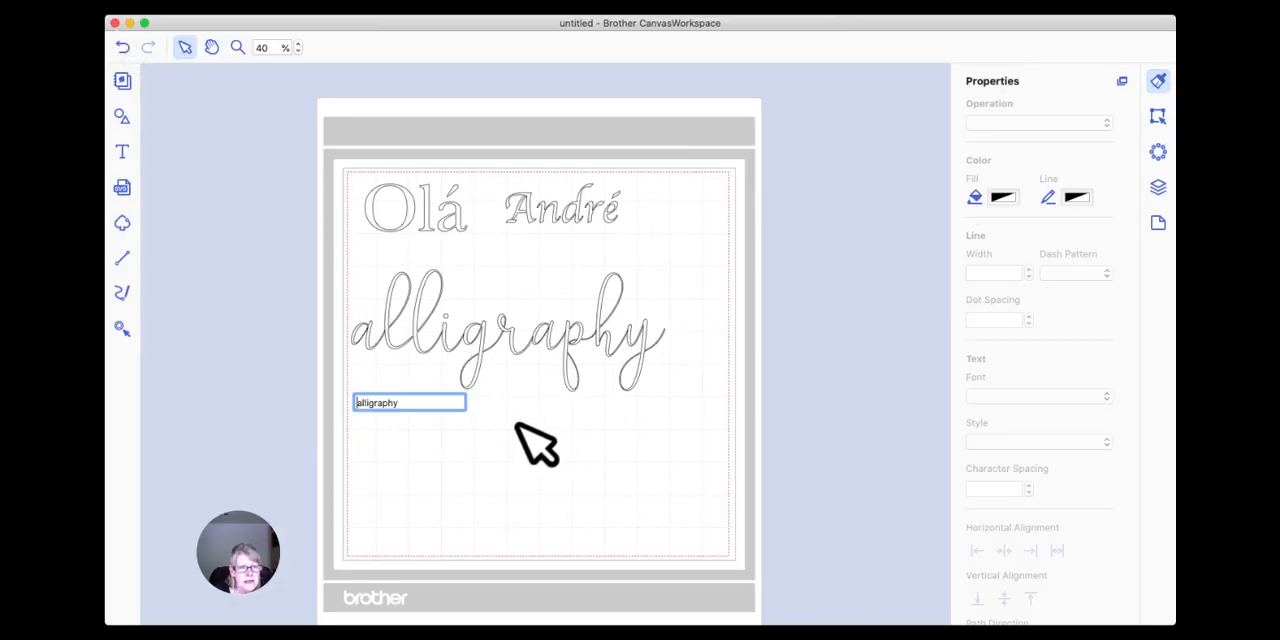
pyautogui.click(540, 365)
pyautogui.click(508, 409)
pyautogui.click(533, 363)
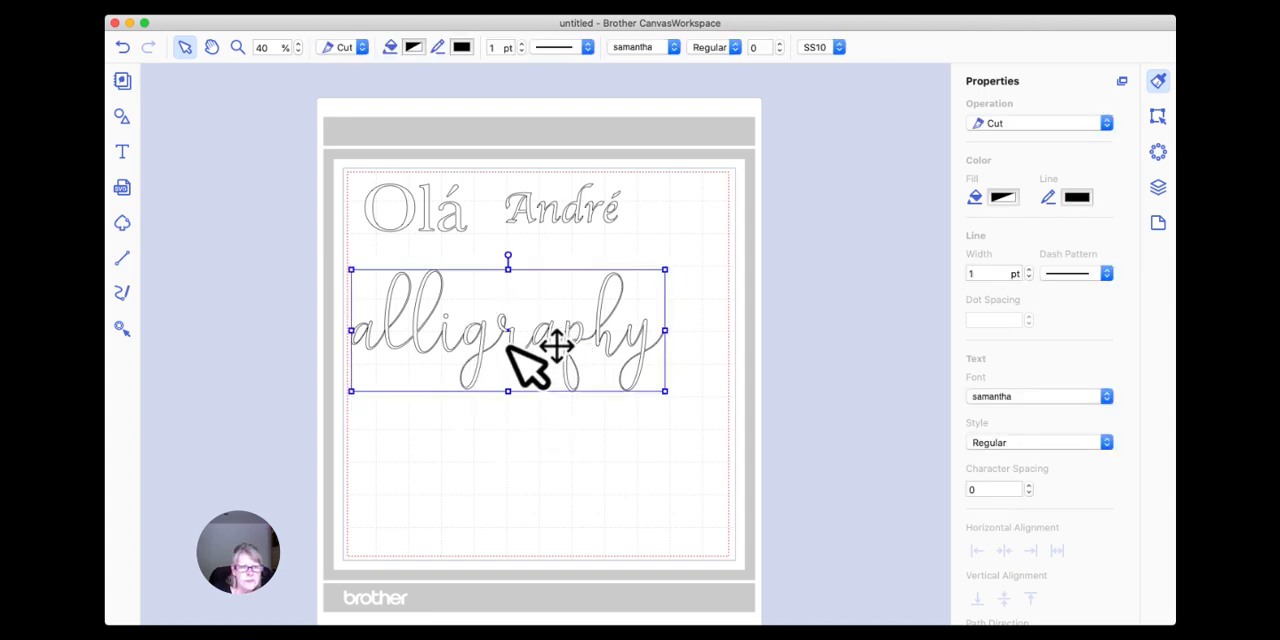
# Reopen the "alligraphy" text for editing and insert samantha's leading-swash c from Font Book at its beginning.
pyautogui.doubleClick(531, 365)
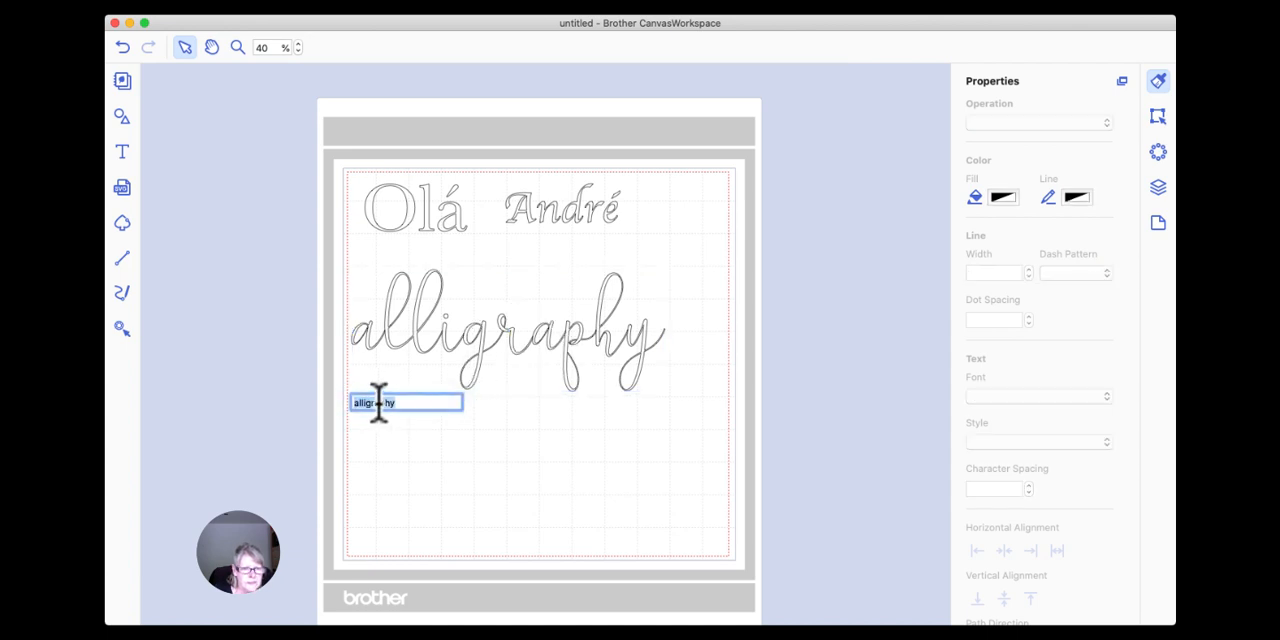
pyautogui.click(355, 403)
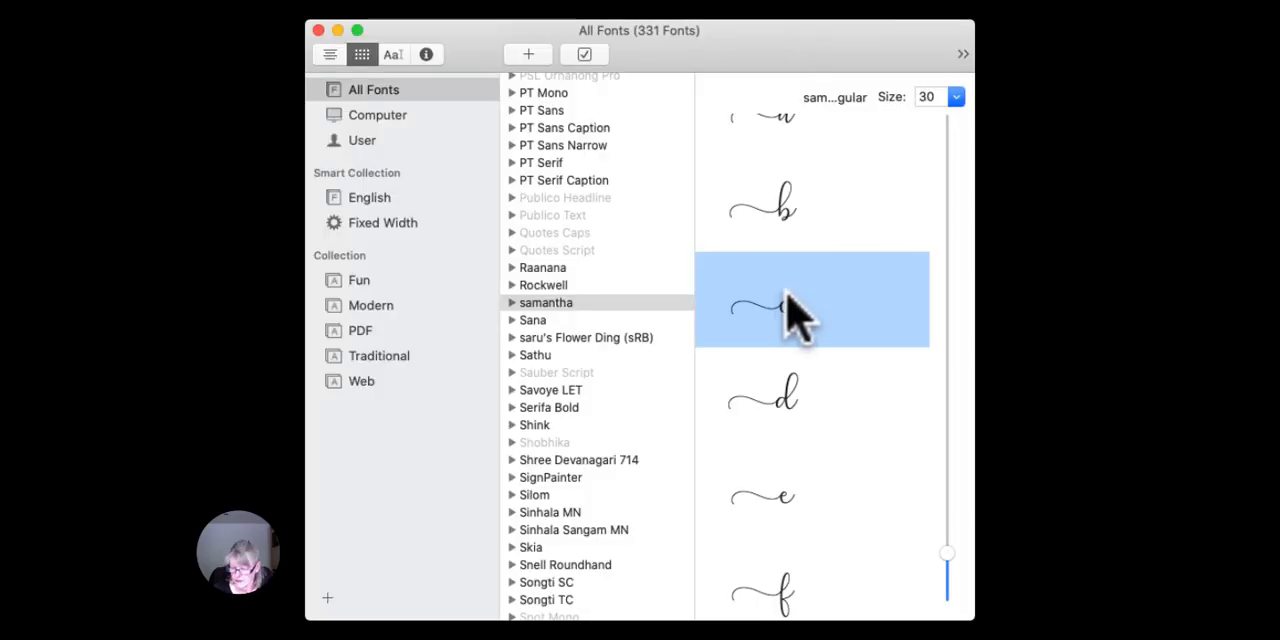
pyautogui.moveTo(778, 299); pyautogui.dragTo(466, 371)
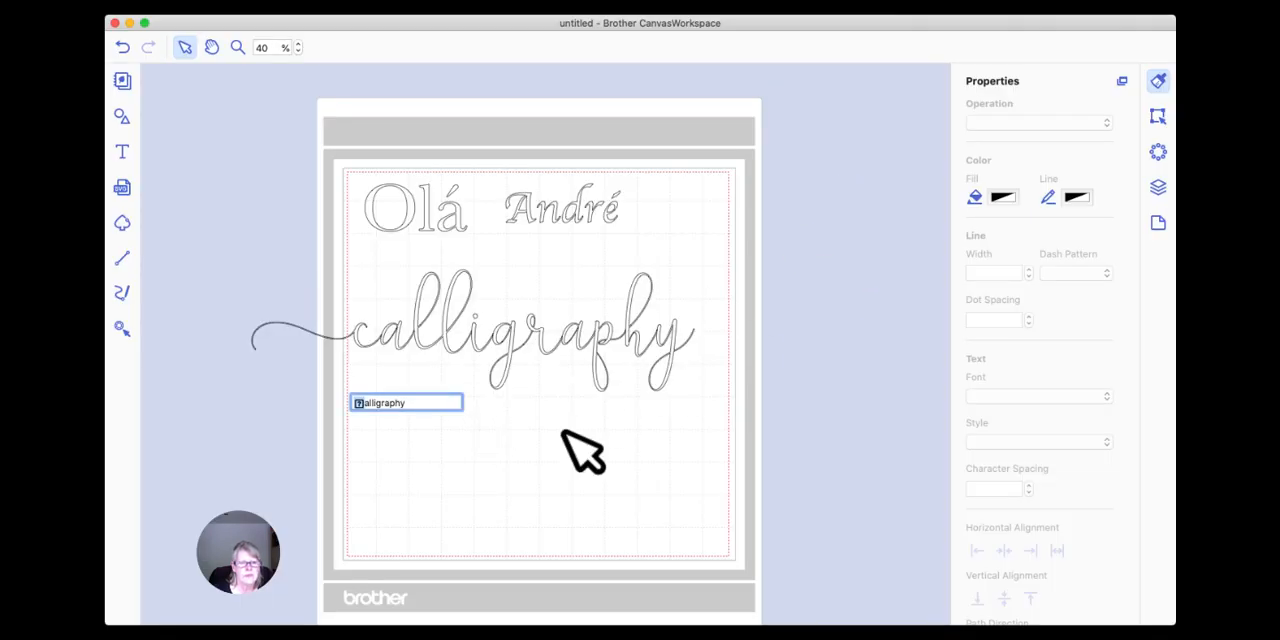
# Finish editing the swash "calligraphy" text and move it towards the right edge of the mat.
pyautogui.click(500, 340)
pyautogui.moveTo(380, 352); pyautogui.dragTo(430, 352)
pyautogui.click(434, 437)
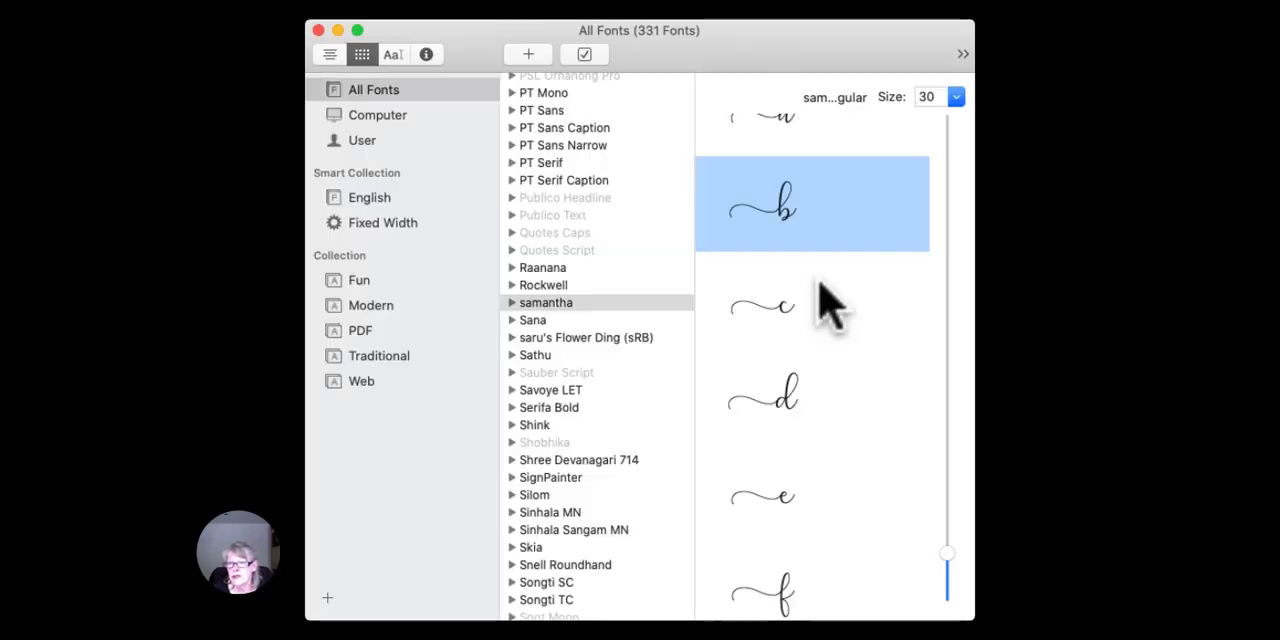
# Reopen the swash "calligraphy" text and replace its final y with samantha's trailing-swash y from Font Book.
pyautogui.scroll(5, 820, 290)
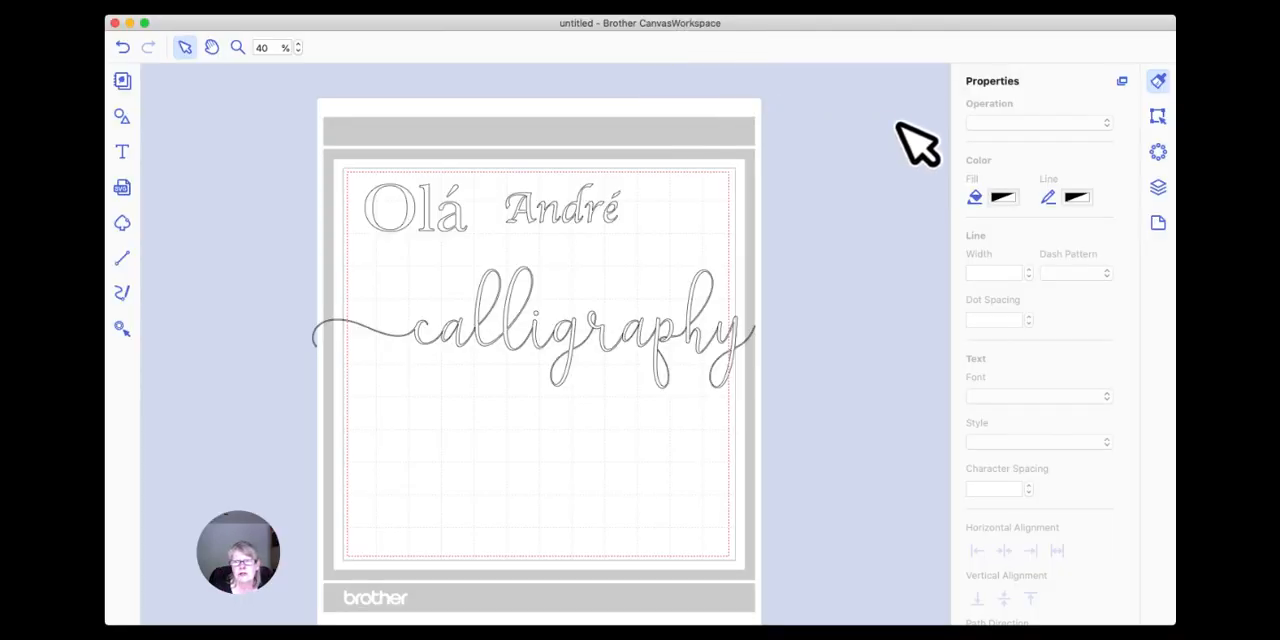
pyautogui.click(738, 334)
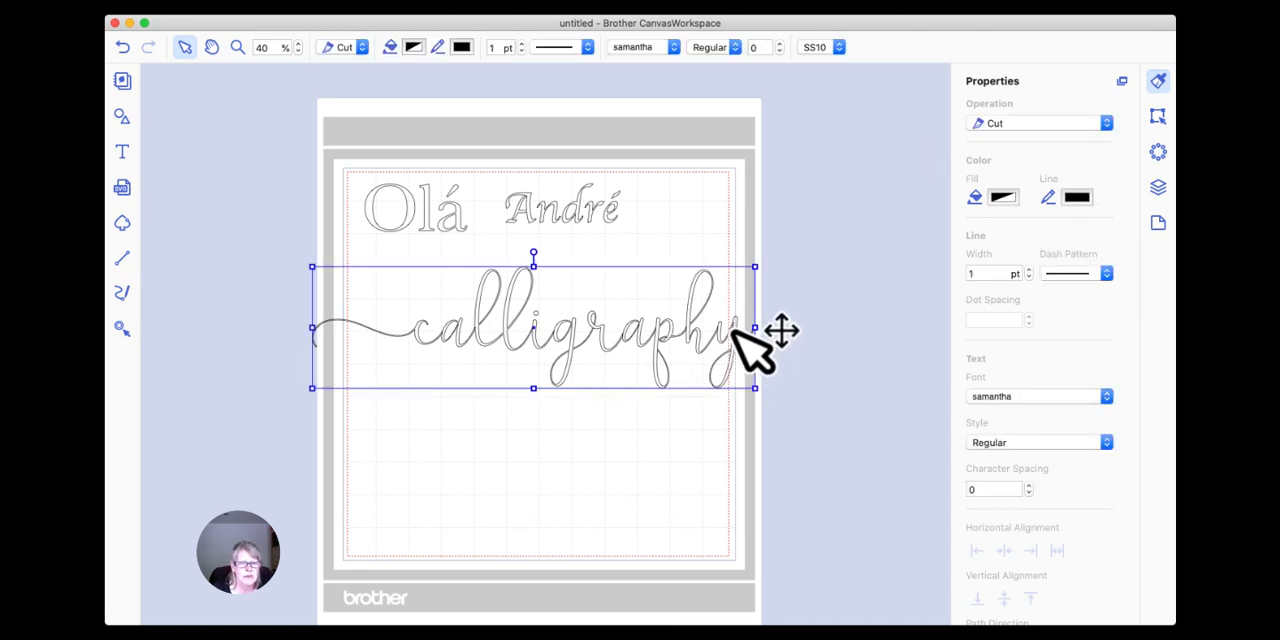
pyautogui.doubleClick(736, 332)
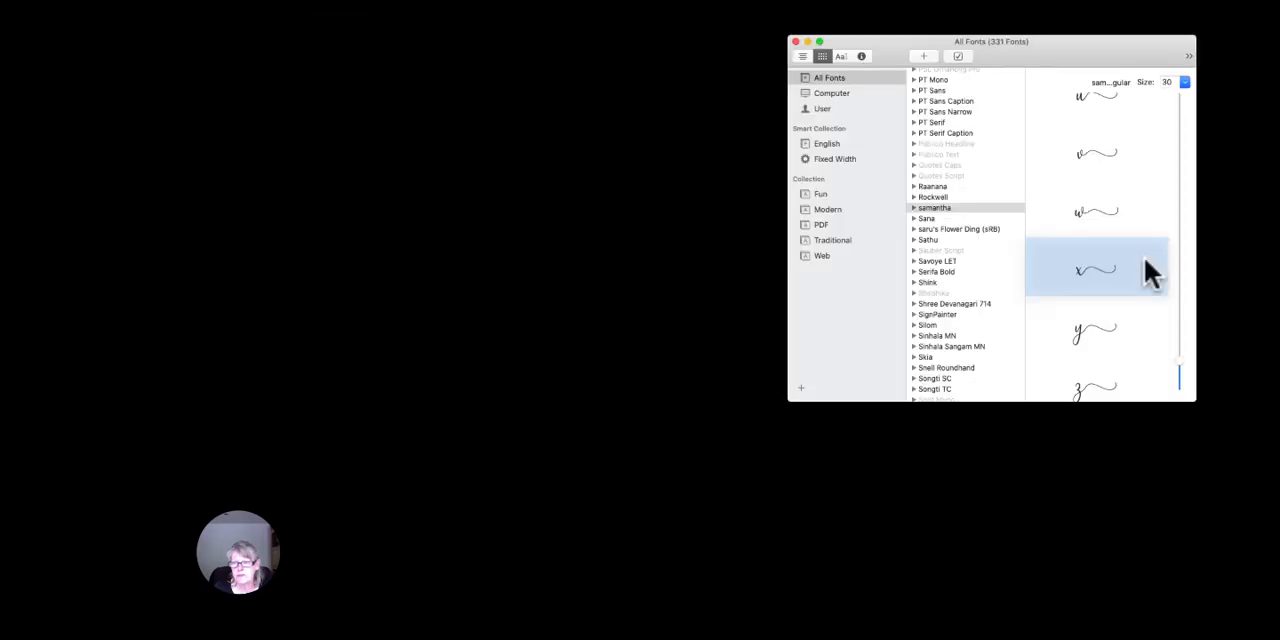
pyautogui.scroll(-2, 851, 320)
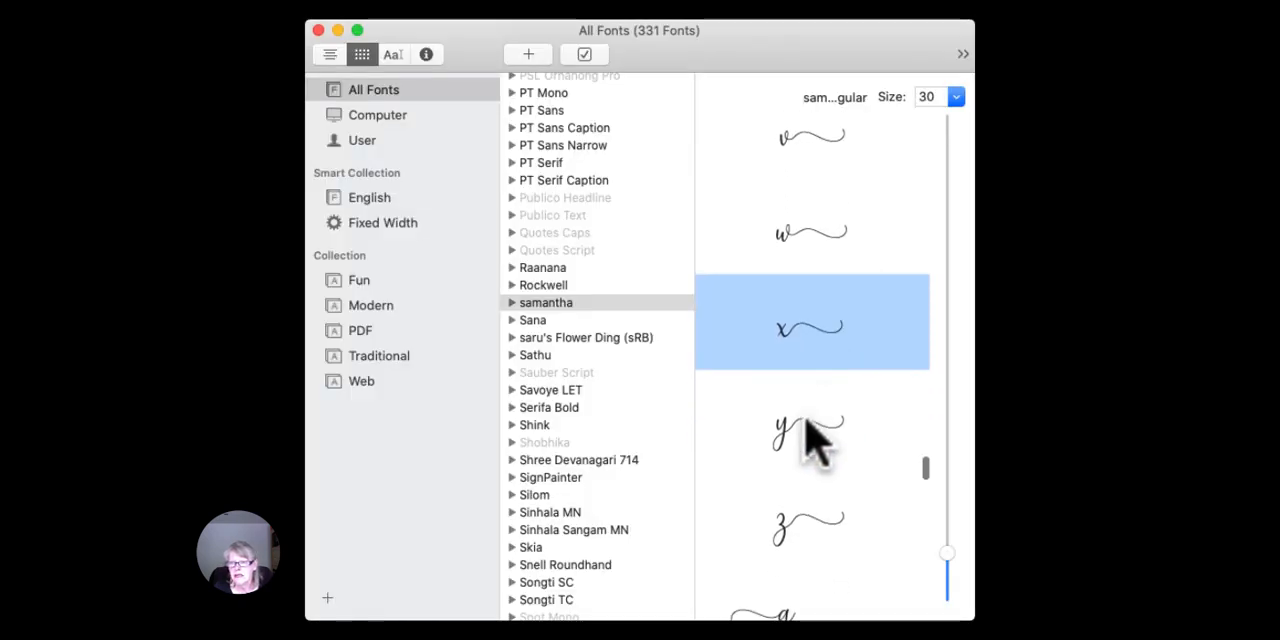
pyautogui.click(805, 437)
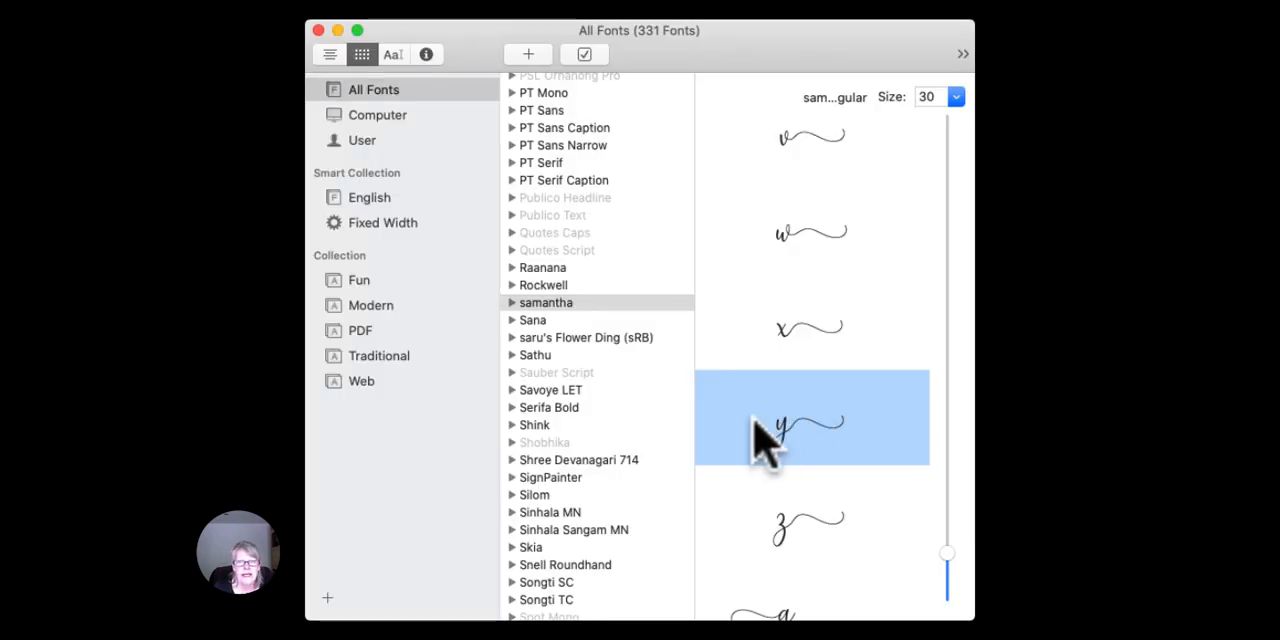
pyautogui.moveTo(798, 428); pyautogui.dragTo(0, 567)
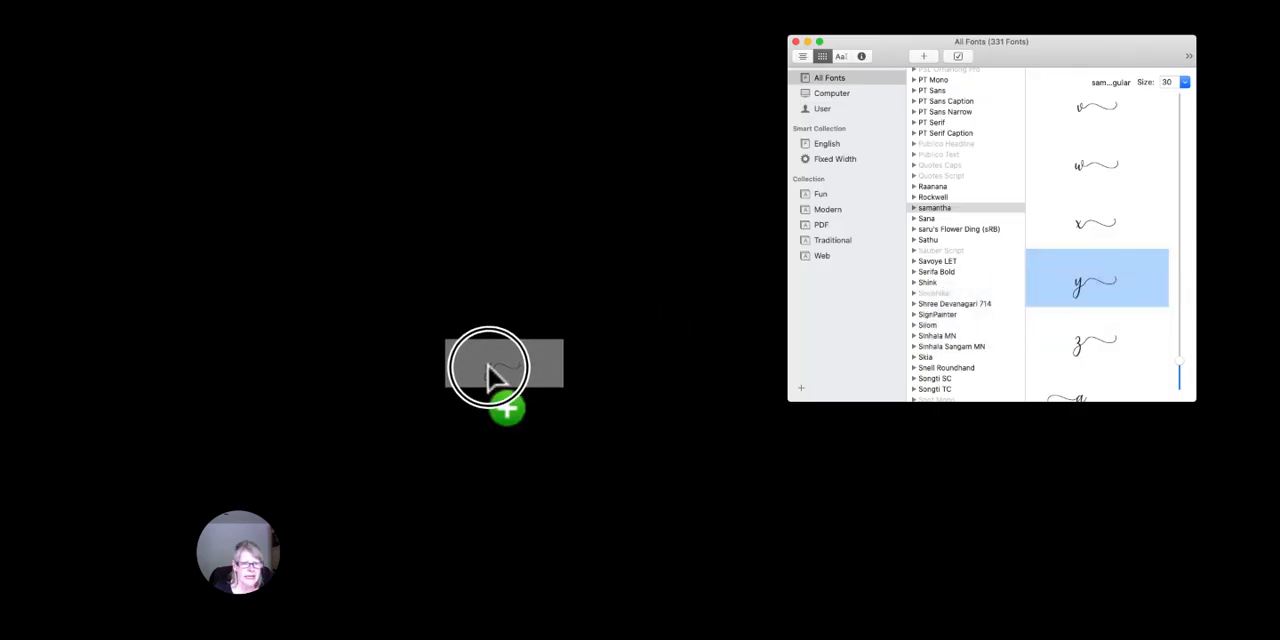
pyautogui.moveTo(488, 365); pyautogui.dragTo(488, 365)
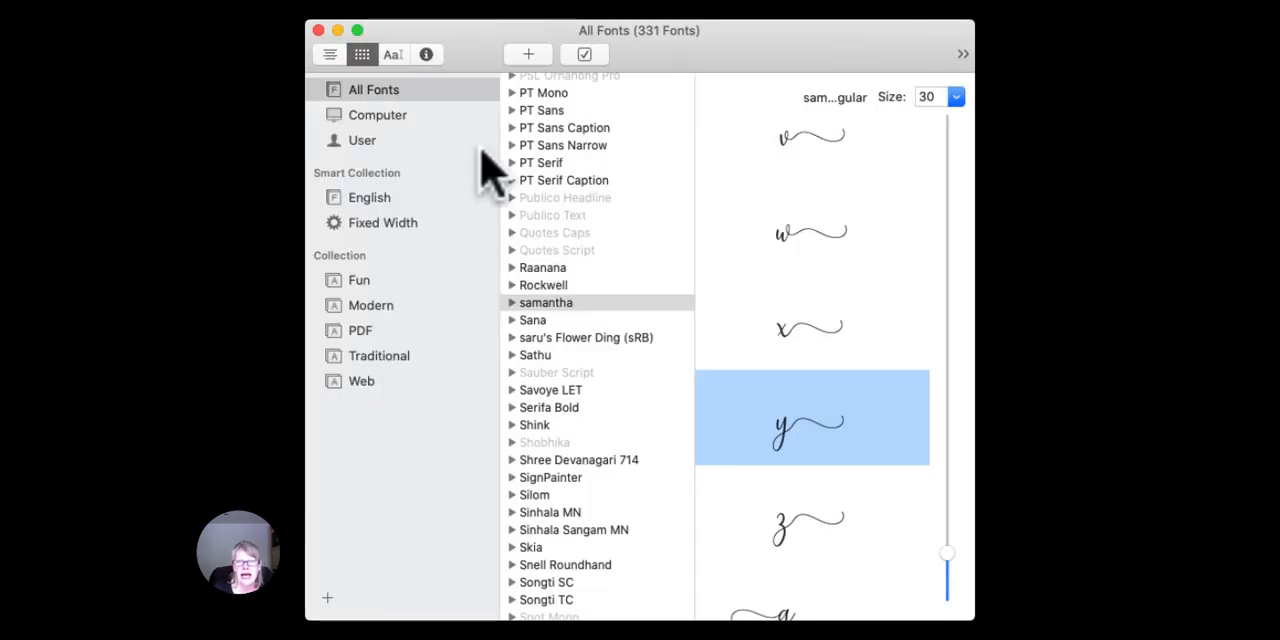
pyautogui.moveTo(457, 54); pyautogui.dragTo(532, 55)
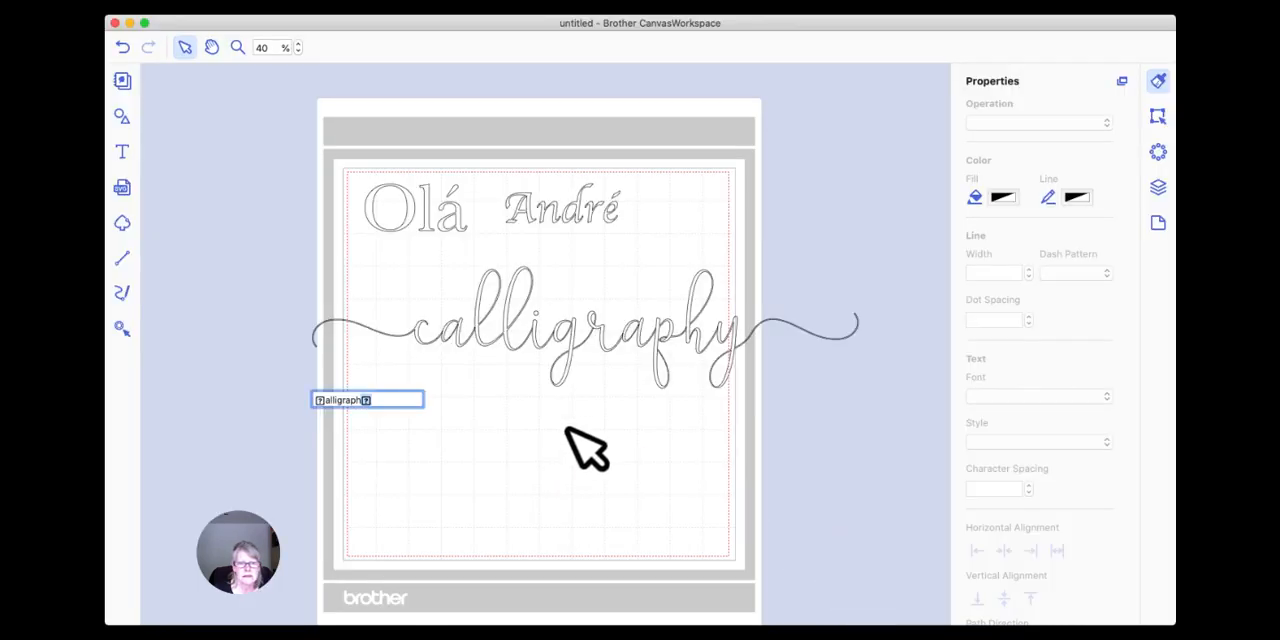
# Move the swash "calligraphy" text left to centre it roughly on the mat, and fill it with Licorice black.
pyautogui.click(651, 337)
pyautogui.moveTo(651, 337); pyautogui.dragTo(586, 349)
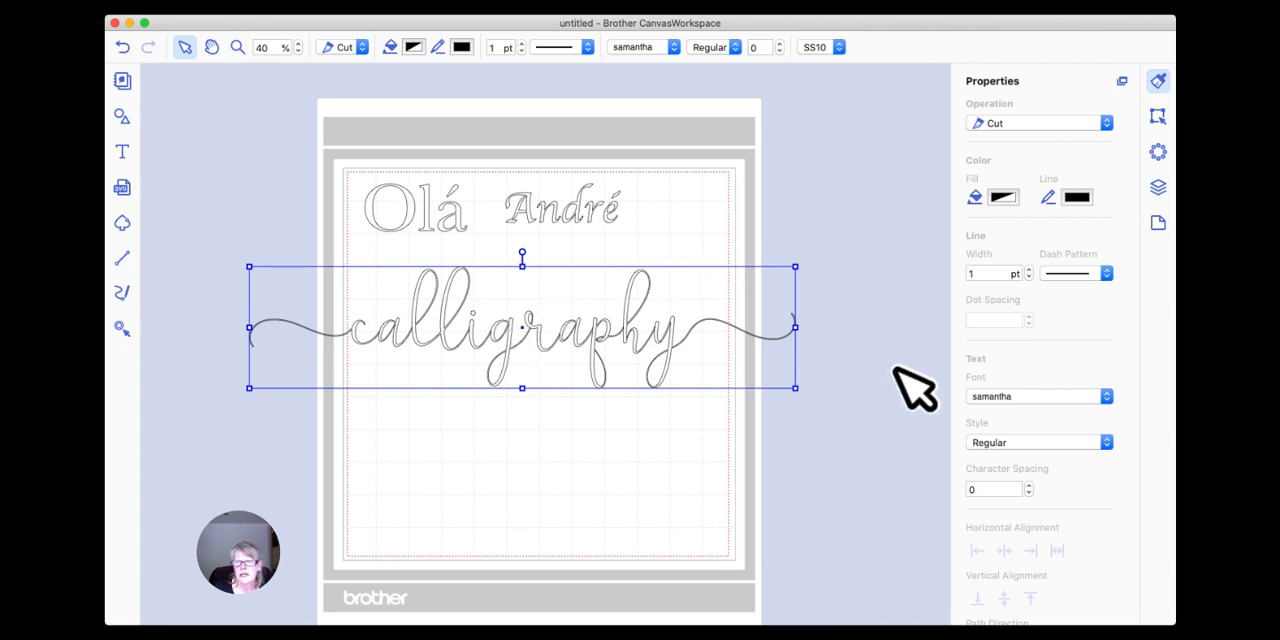
pyautogui.click(1003, 198)
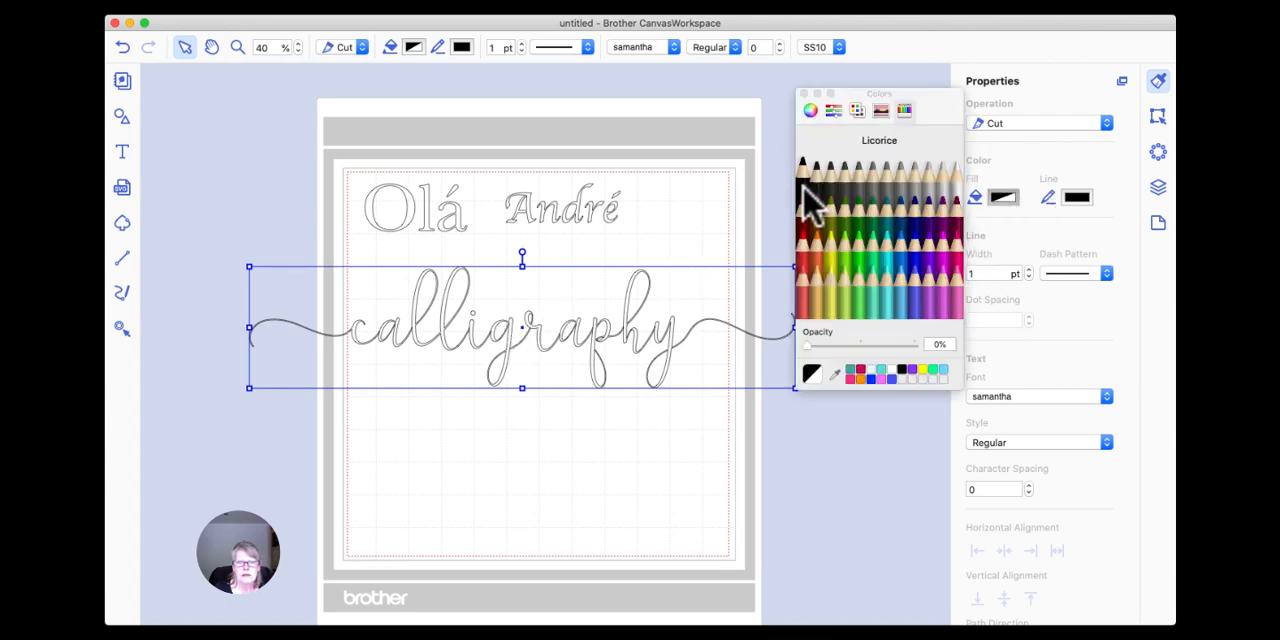
pyautogui.click(809, 201)
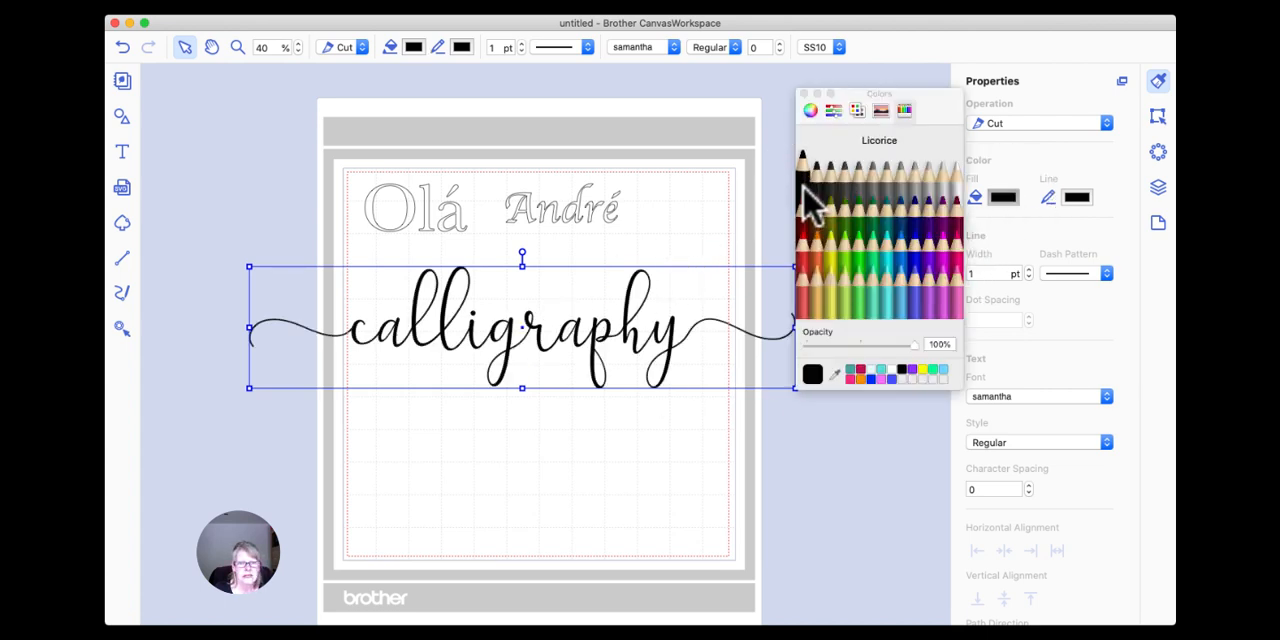
pyautogui.click(804, 95)
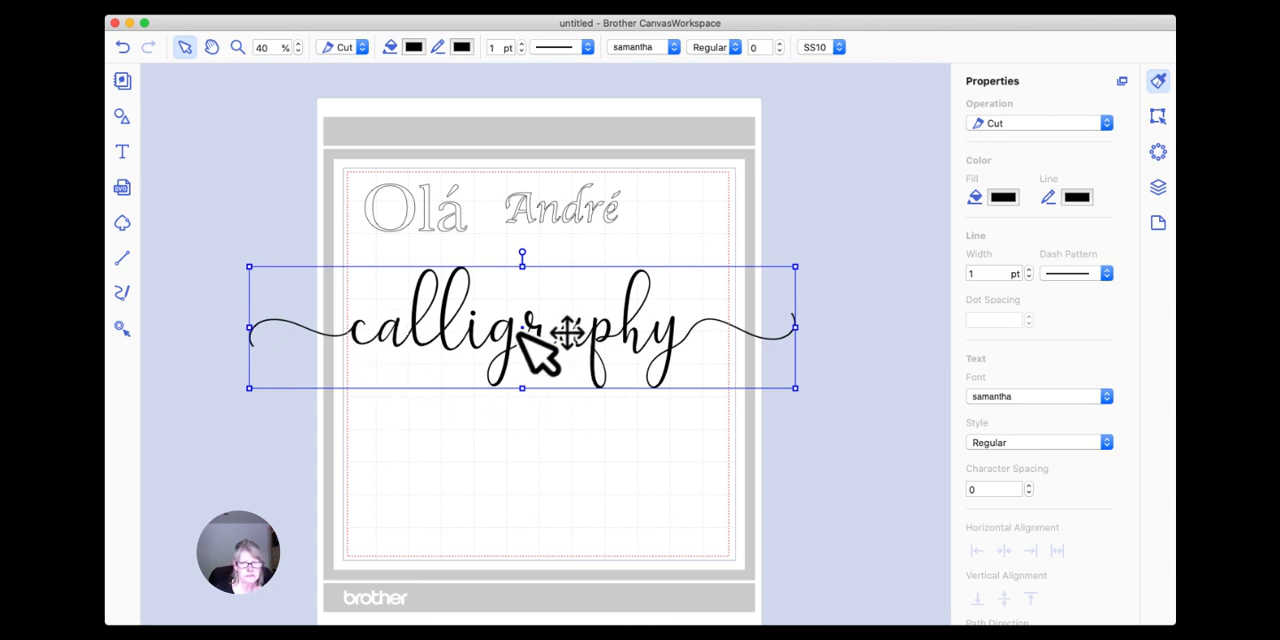
# Add a new "Calligraphy" text beneath the swash version, enlarge it to similar lettering size and move it left under that text.
pyautogui.click(122, 152)
pyautogui.click(471, 455)
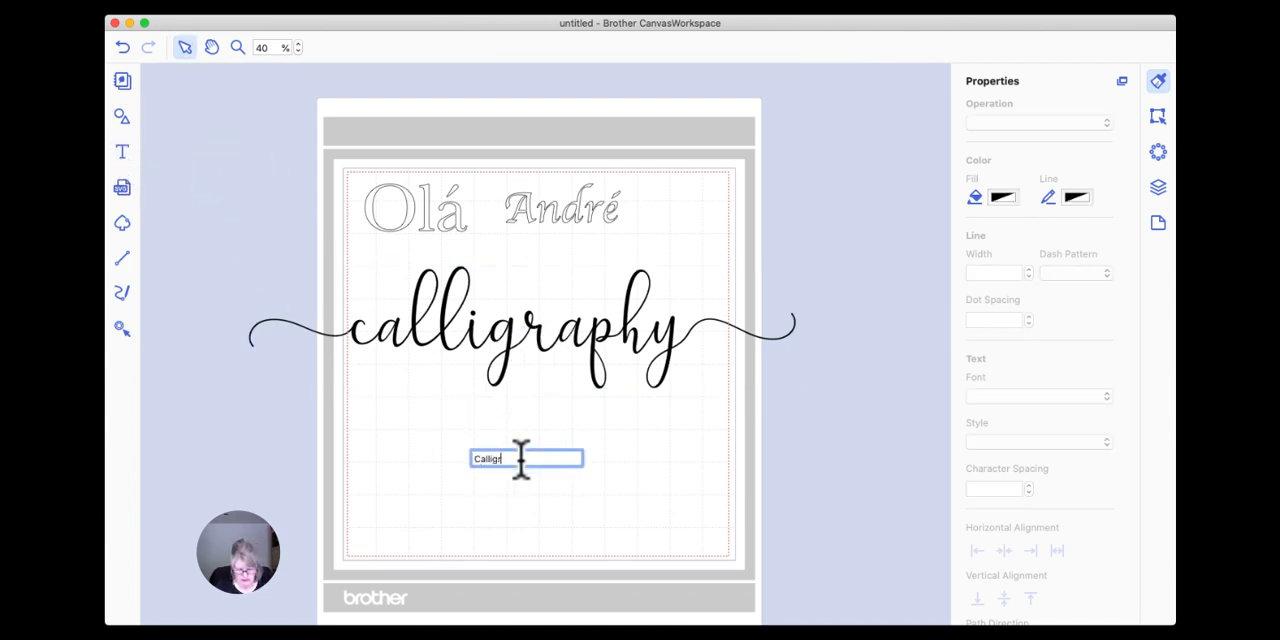
pyautogui.write('Calligraphy')
pyautogui.press('Return')
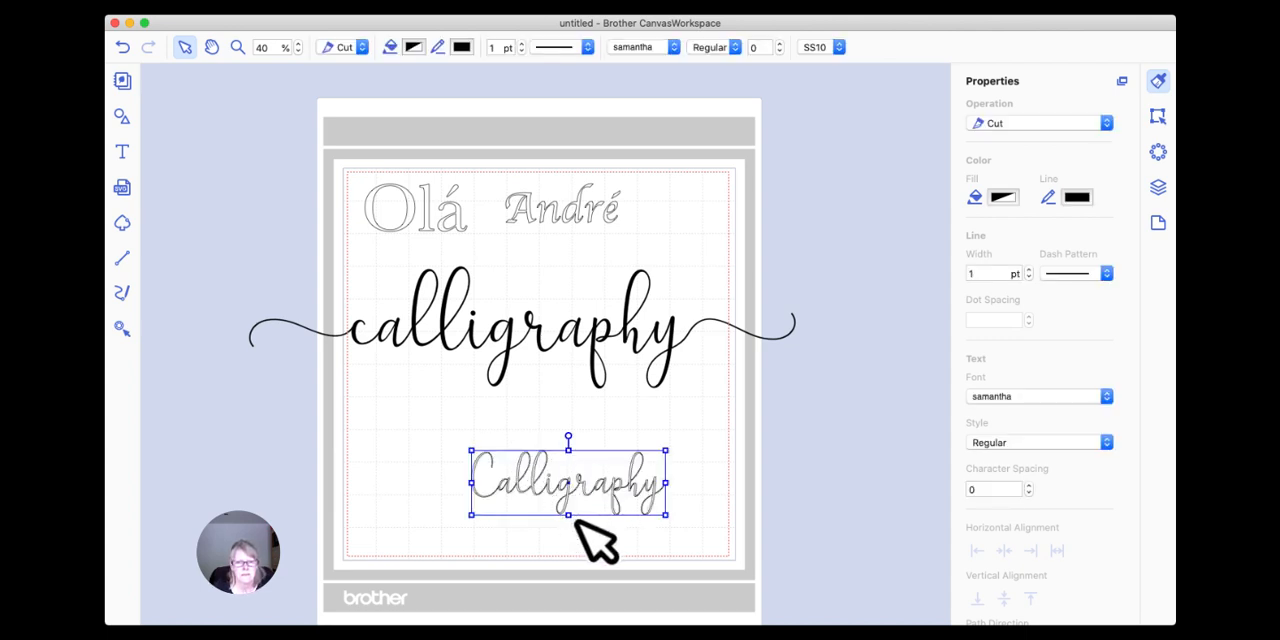
pyautogui.moveTo(822, 518); pyautogui.dragTo(853, 533)
pyautogui.moveTo(758, 521); pyautogui.dragTo(597, 465)
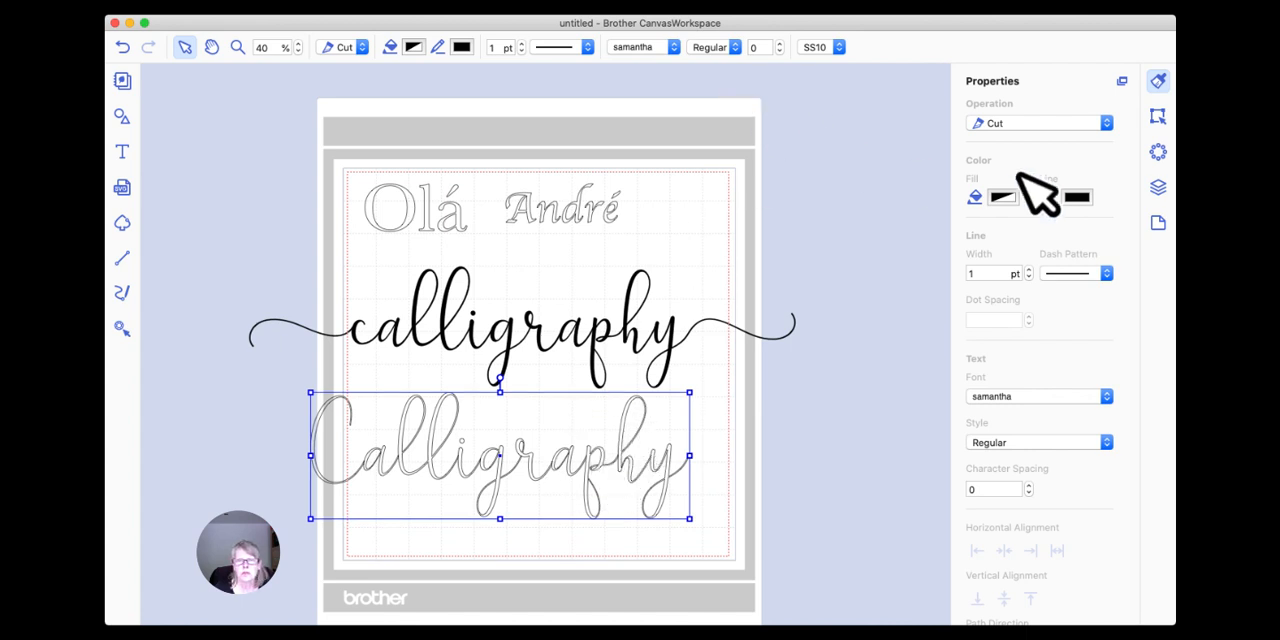
# Fill the new "Calligraphy" text with Licorice black and close the colour picker.
pyautogui.click(413, 48)
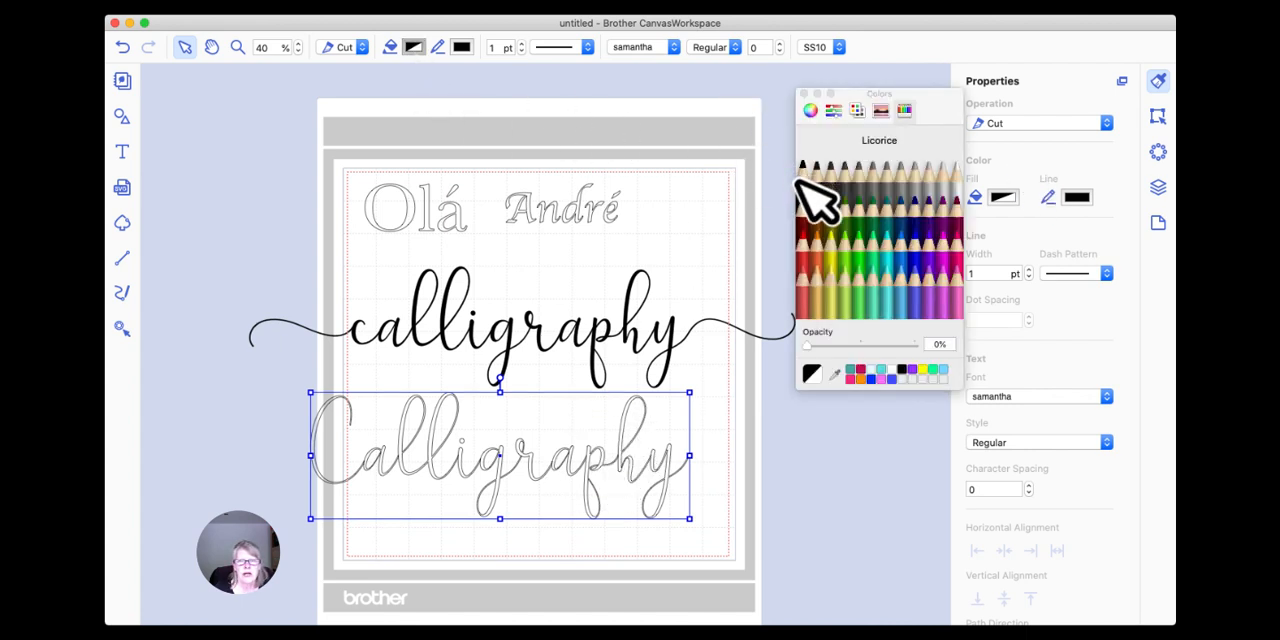
pyautogui.click(804, 176)
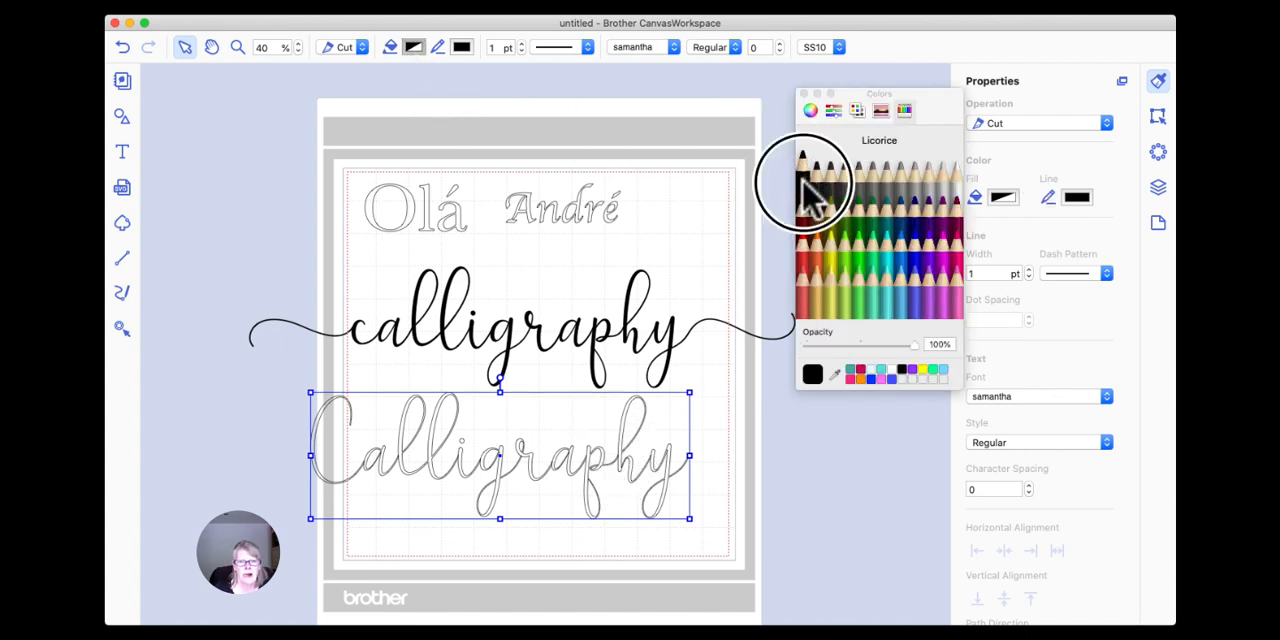
pyautogui.click(803, 93)
# Move the swash text up and position the capitalised "Calligraphy" text below it with a clear gap, closing the stray Mail window.
pyautogui.moveTo(571, 357); pyautogui.dragTo(543, 314)
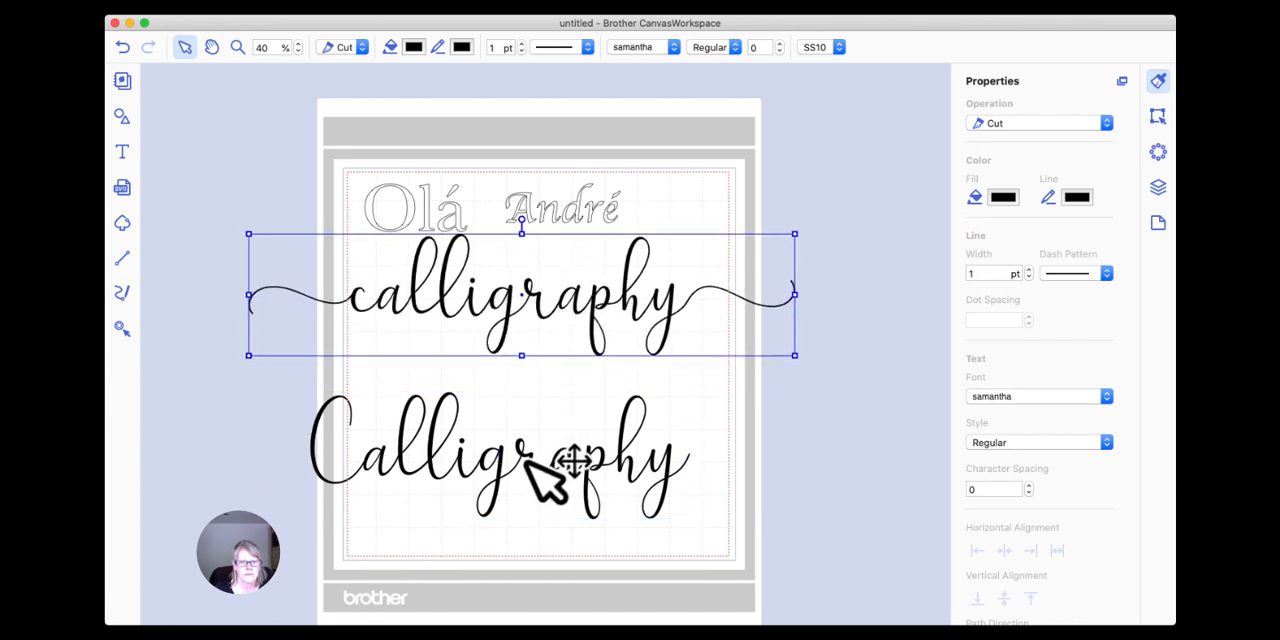
pyautogui.moveTo(533, 461); pyautogui.dragTo(536, 434)
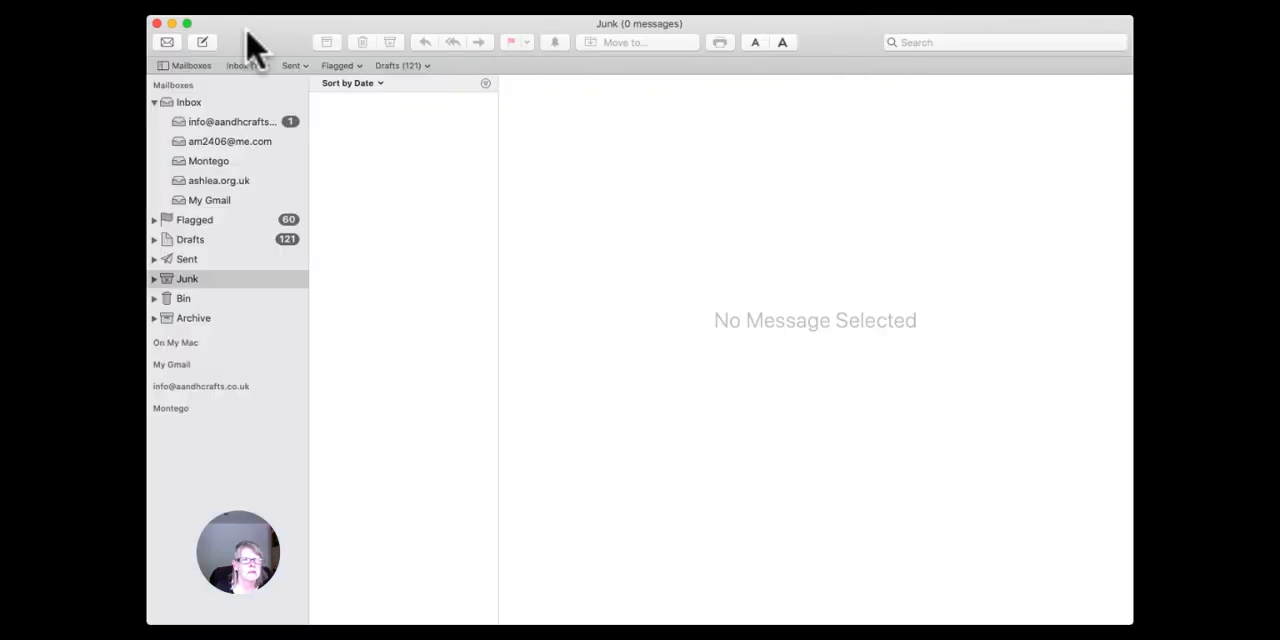
pyautogui.click(157, 23)
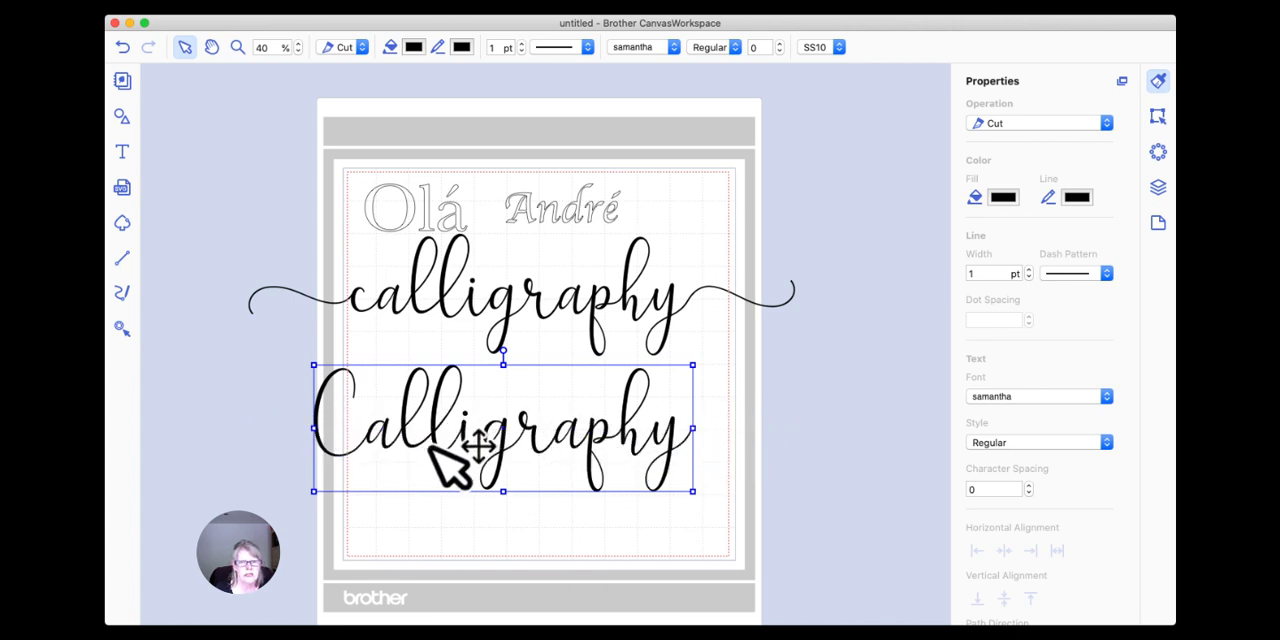
pyautogui.click(600, 300)
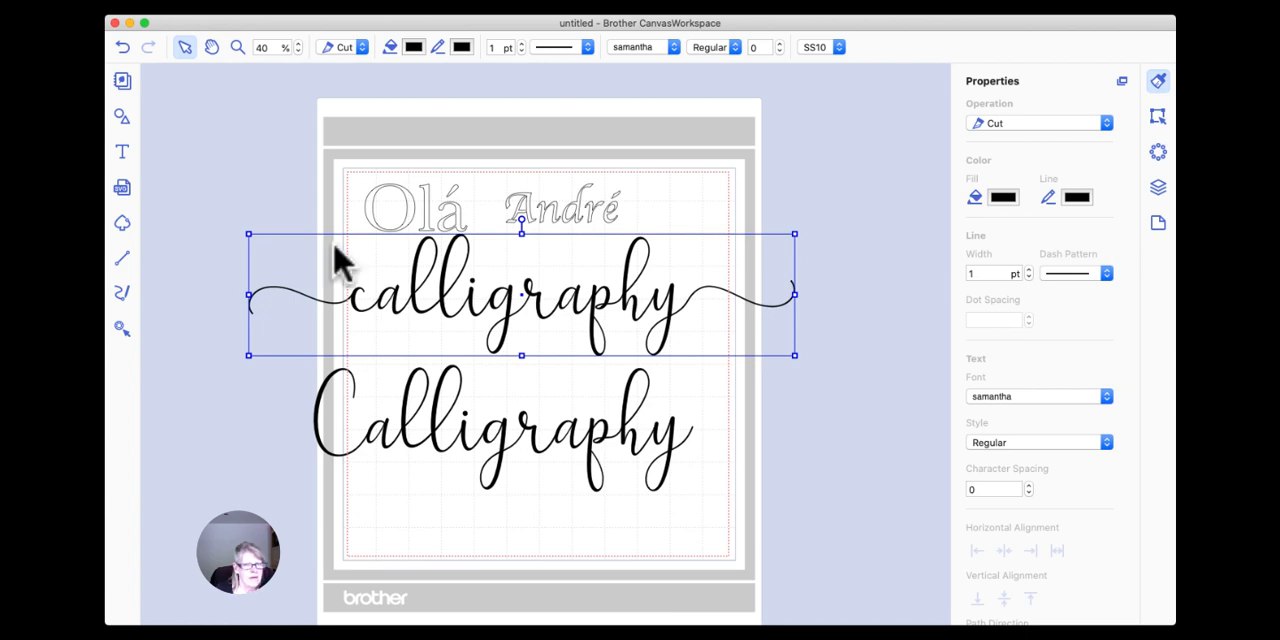
pyautogui.moveTo(520, 451); pyautogui.dragTo(526, 471)
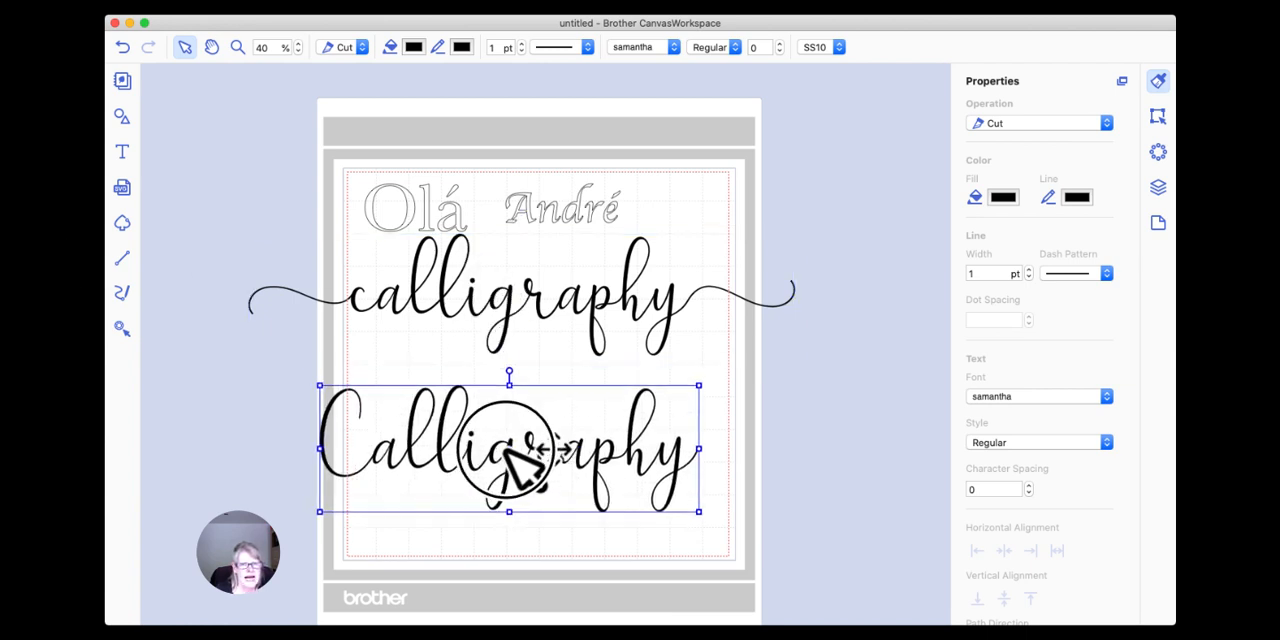
# Open the swash "calligraphy" text for editing to examine its special characters, and leave text editing.
pyautogui.click(543, 310)
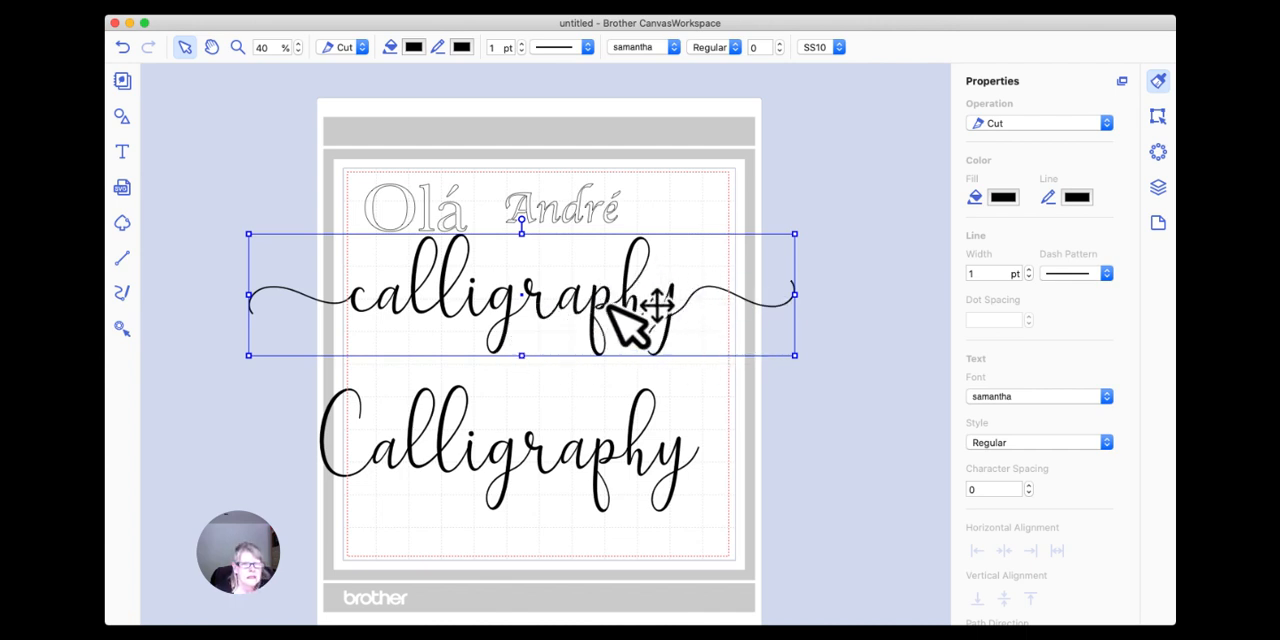
pyautogui.doubleClick(487, 318)
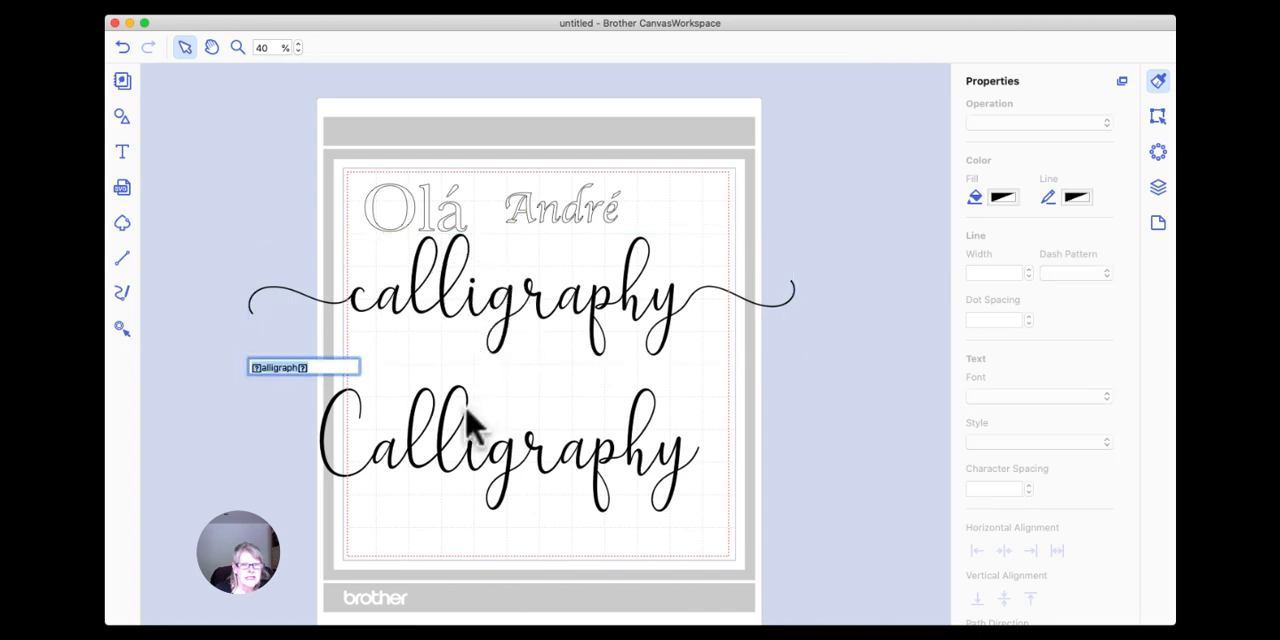
pyautogui.click(470, 320)
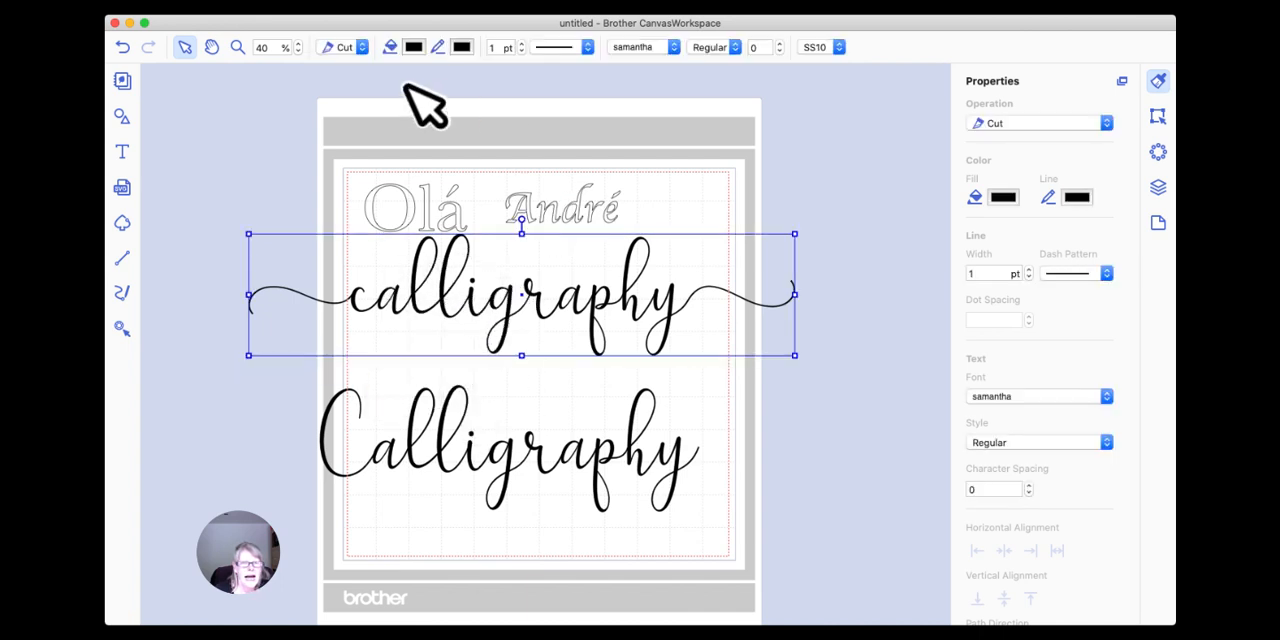
# Set the fill opacity of both the swash "calligraphy" and the capitalised "Calligraphy" texts to 0% and close the colour picker.
pyautogui.click(414, 50)
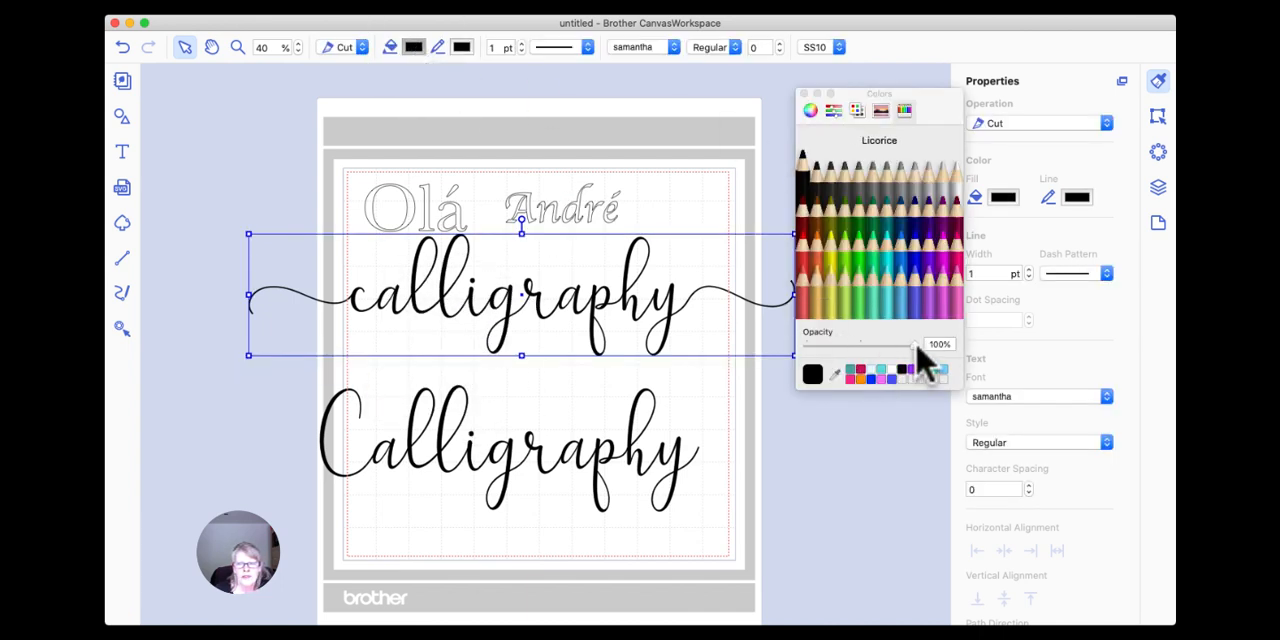
pyautogui.moveTo(917, 347); pyautogui.dragTo(808, 345)
pyautogui.click(640, 458)
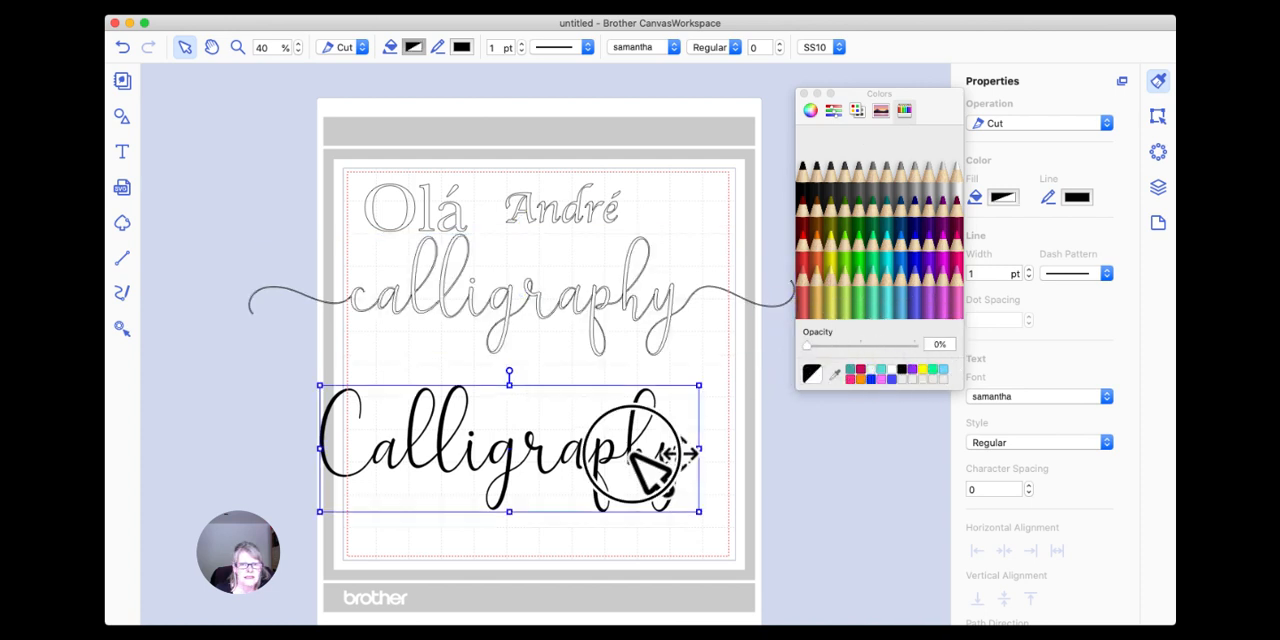
pyautogui.click(913, 347)
pyautogui.moveTo(913, 347); pyautogui.dragTo(788, 366)
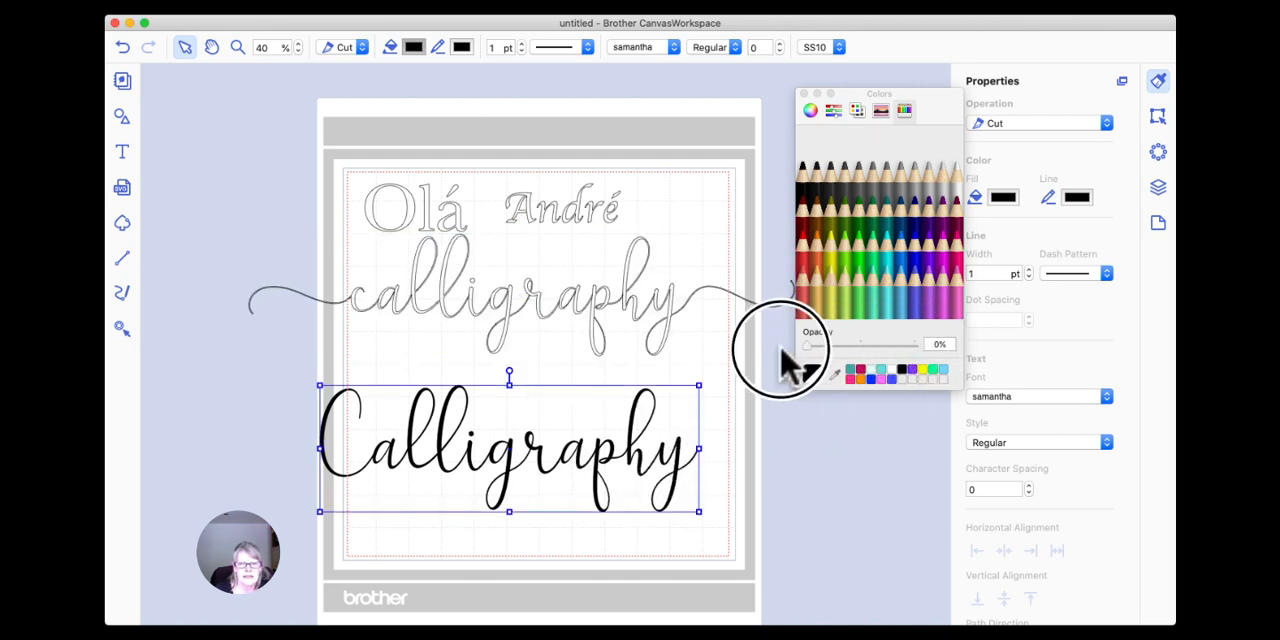
pyautogui.click(765, 443)
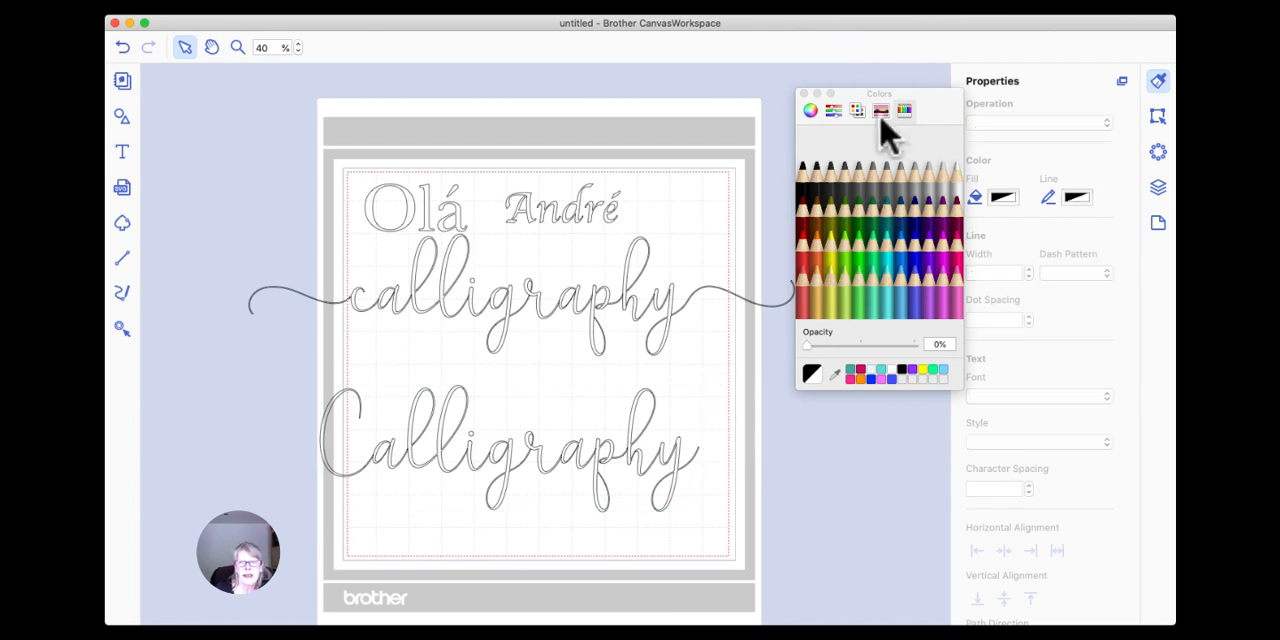
pyautogui.click(802, 93)
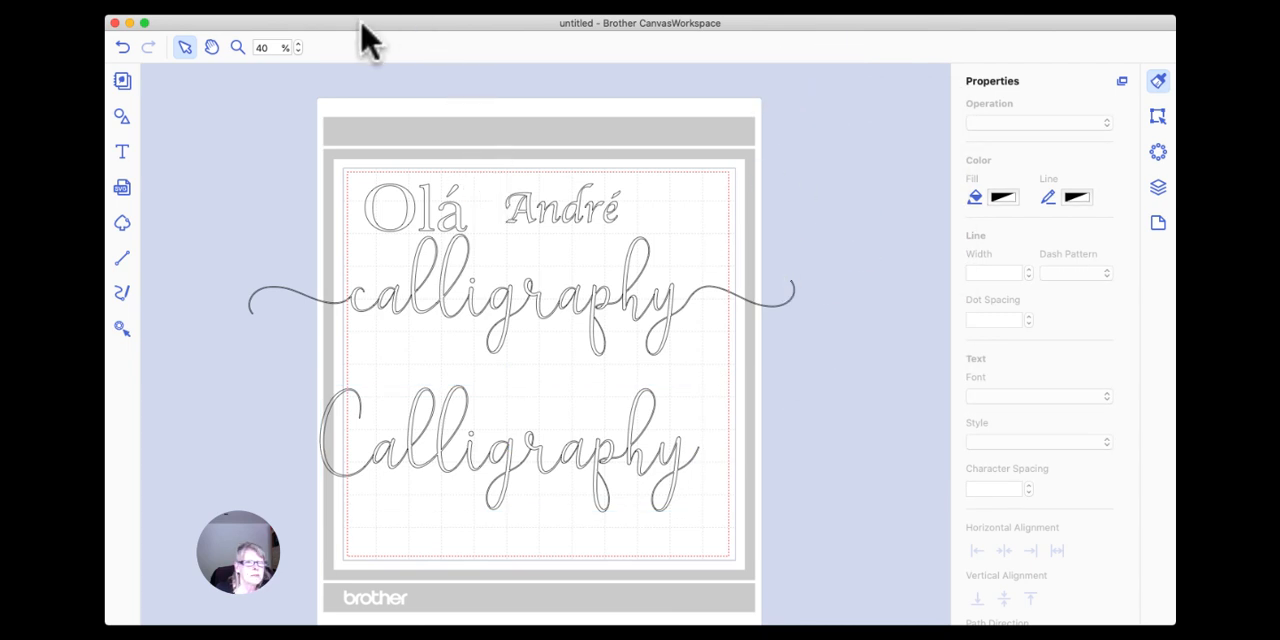
# Shift the capitalised "Calligraphy" text slightly to the right so its C sits on the hoop's design area.
pyautogui.click(236, 47)
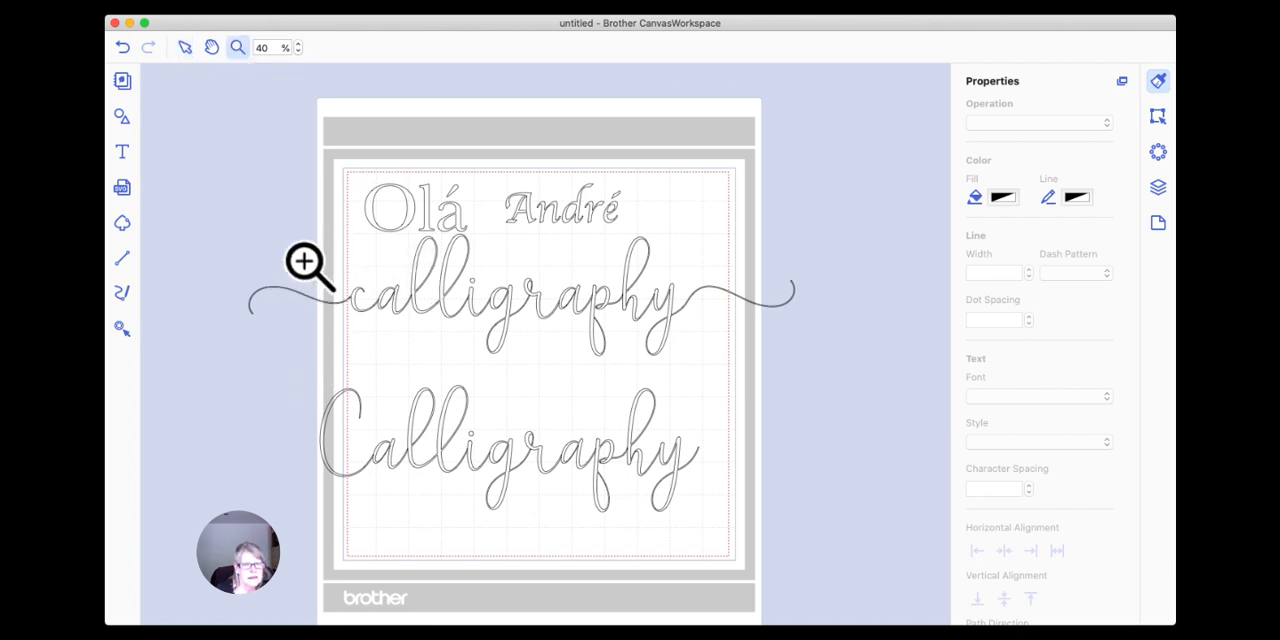
pyautogui.moveTo(308, 365); pyautogui.dragTo(718, 513)
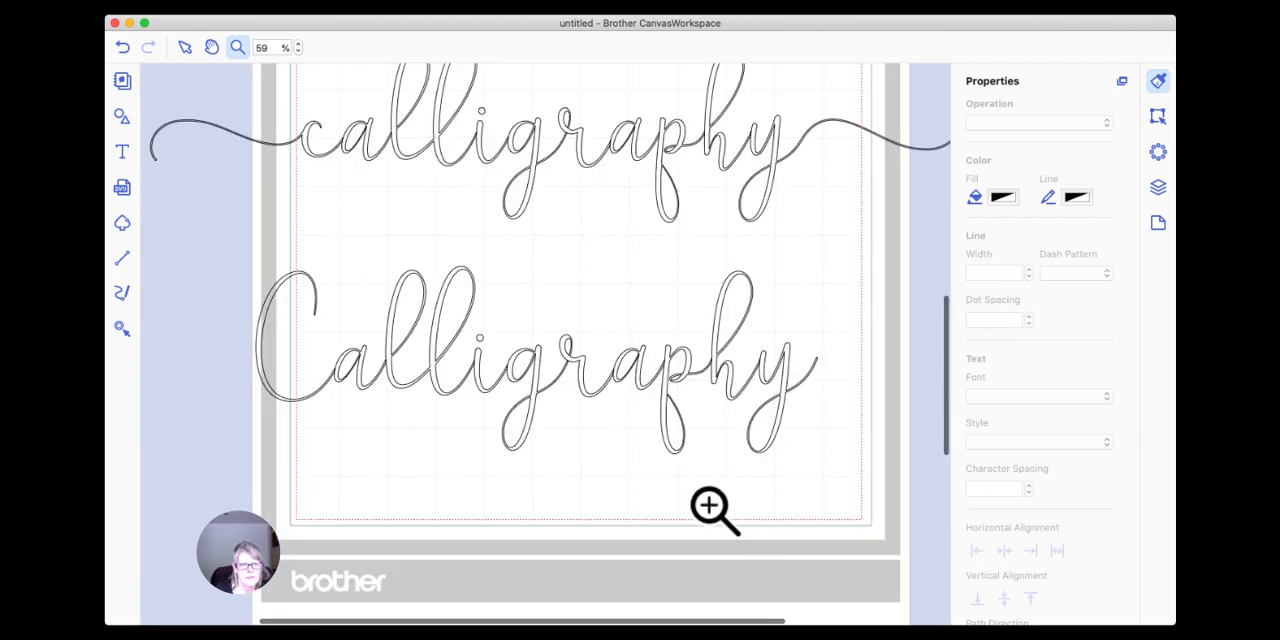
pyautogui.click(184, 47)
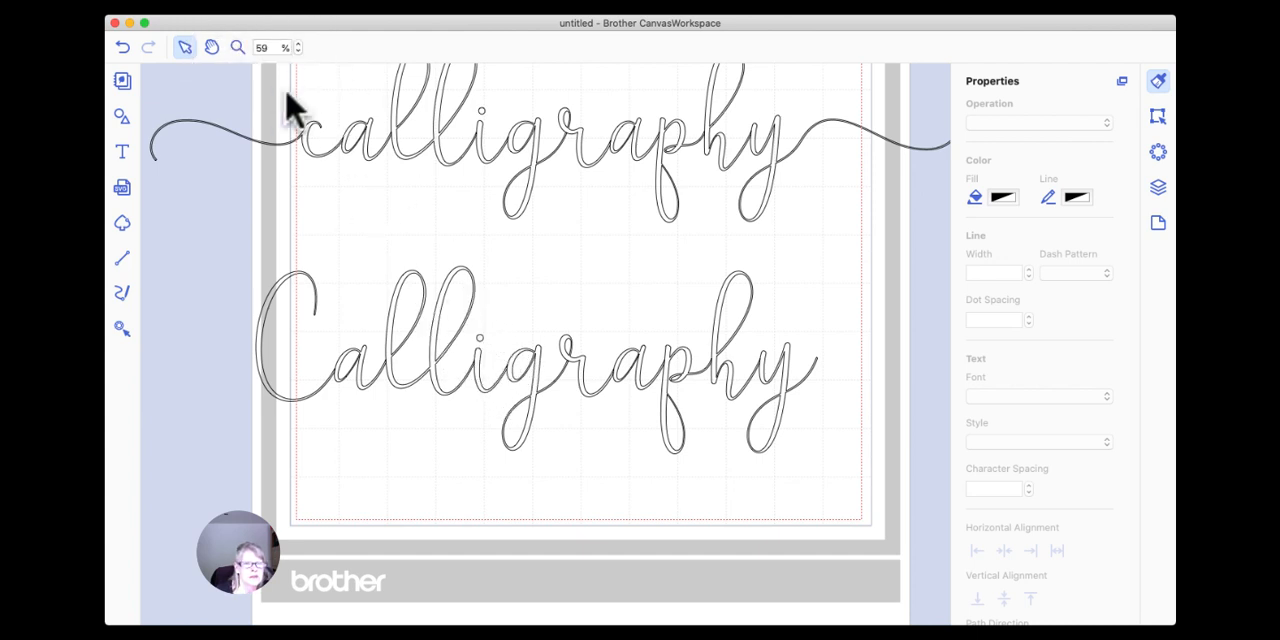
pyautogui.moveTo(438, 338); pyautogui.dragTo(490, 346)
# Examine up close how the outlines of the letters "l", "i" and "g" join in "Calligraphy", and return to 45% zoom.
pyautogui.click(237, 47)
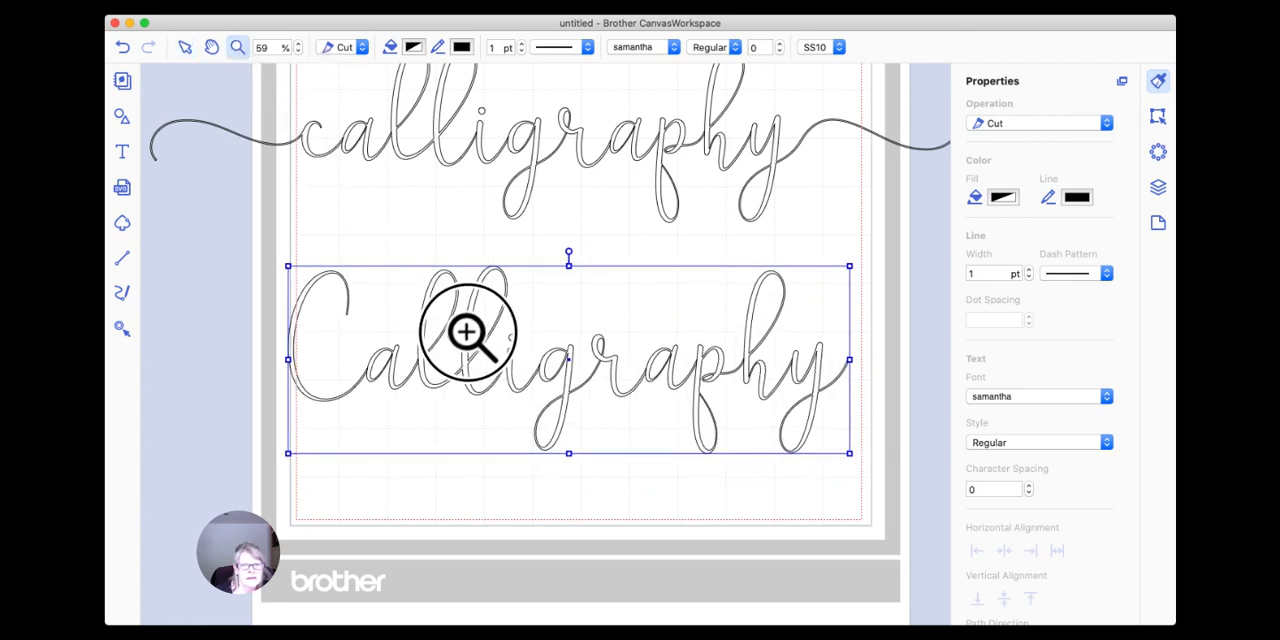
pyautogui.moveTo(467, 333); pyautogui.dragTo(533, 407)
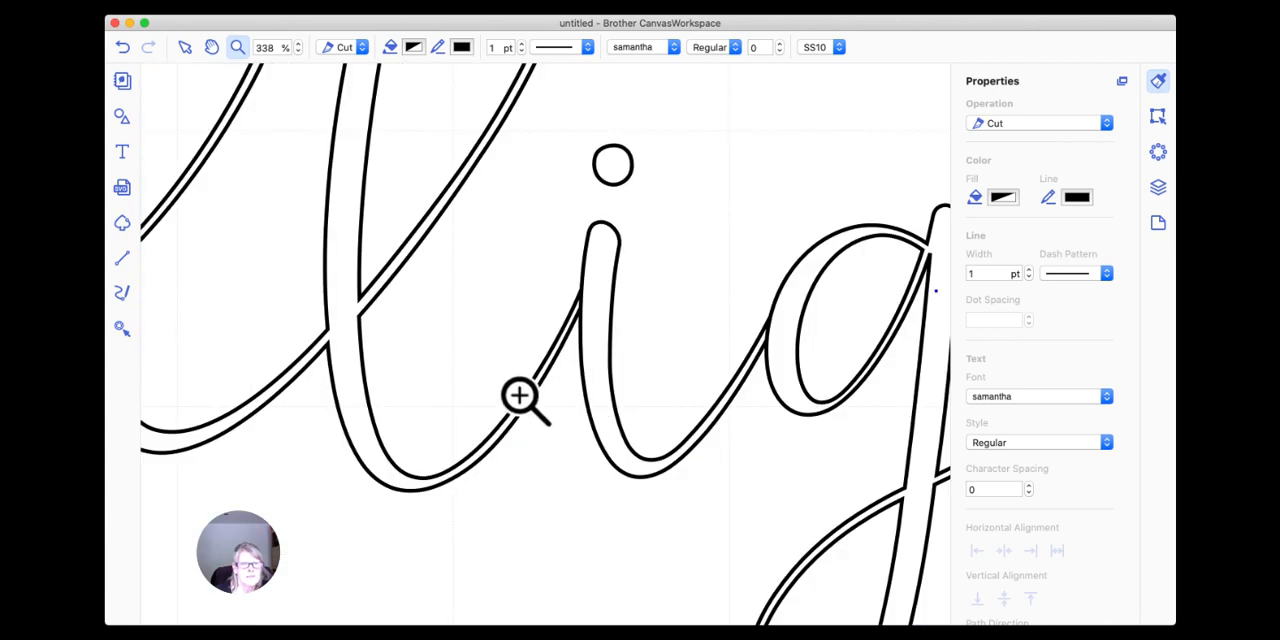
pyautogui.click(185, 48)
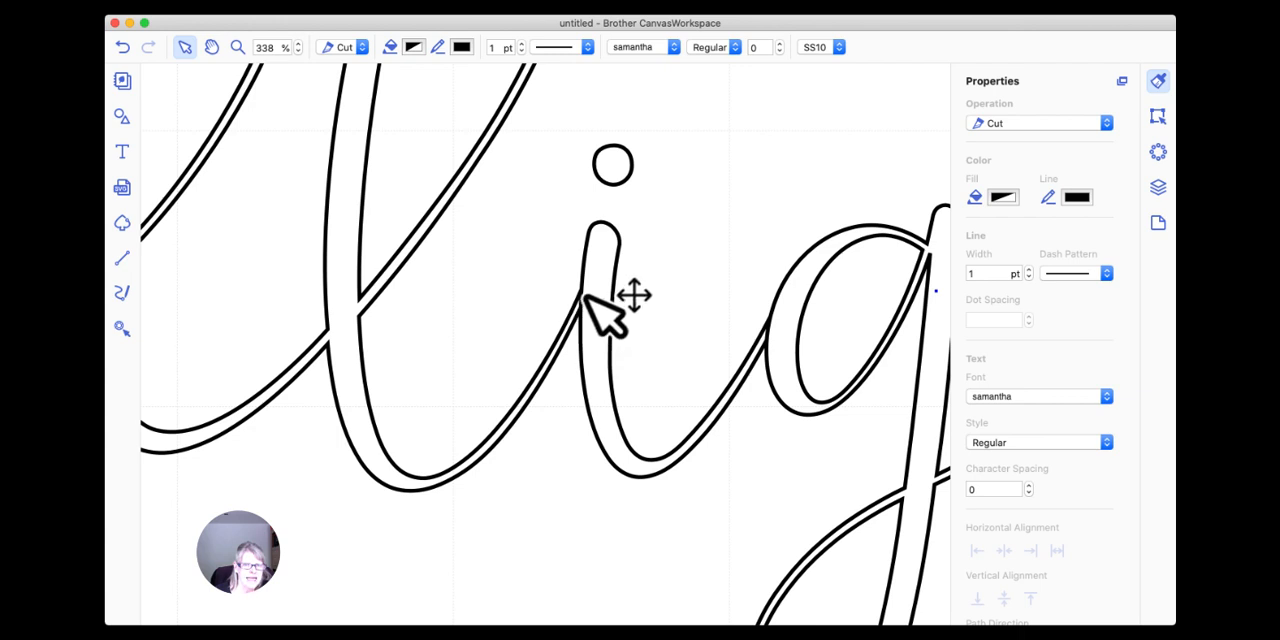
pyautogui.hscroll(-3, 580, 303)
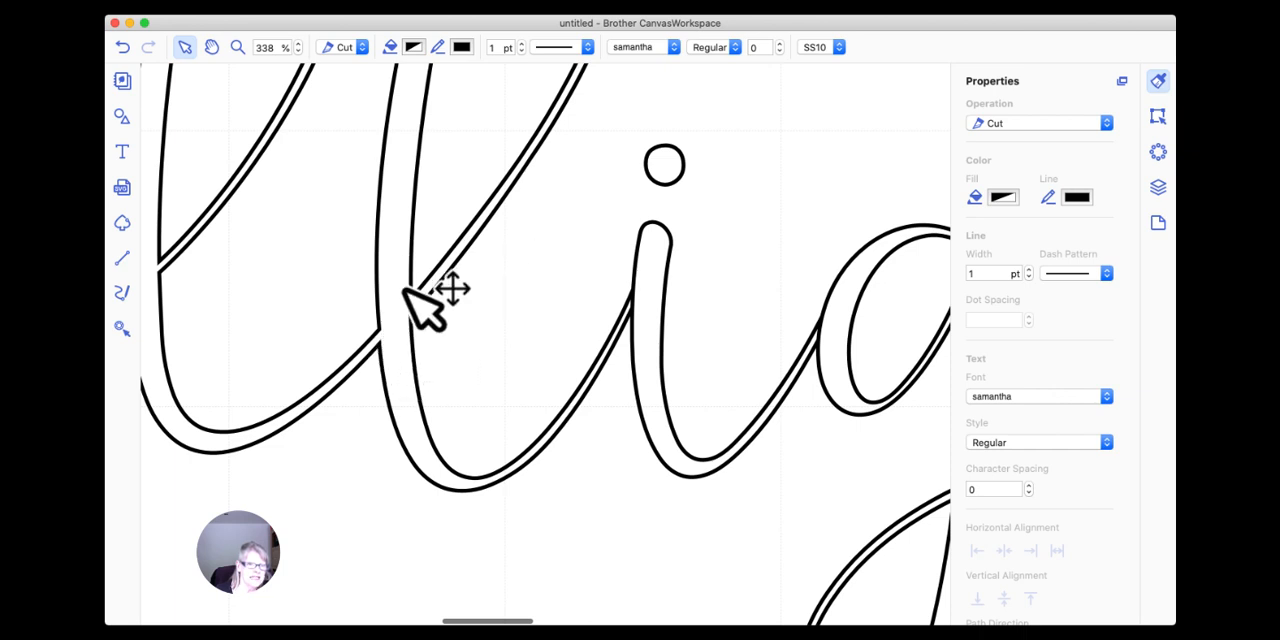
pyautogui.doubleClick(252, 46)
pyautogui.write('45')
pyautogui.press('Return')
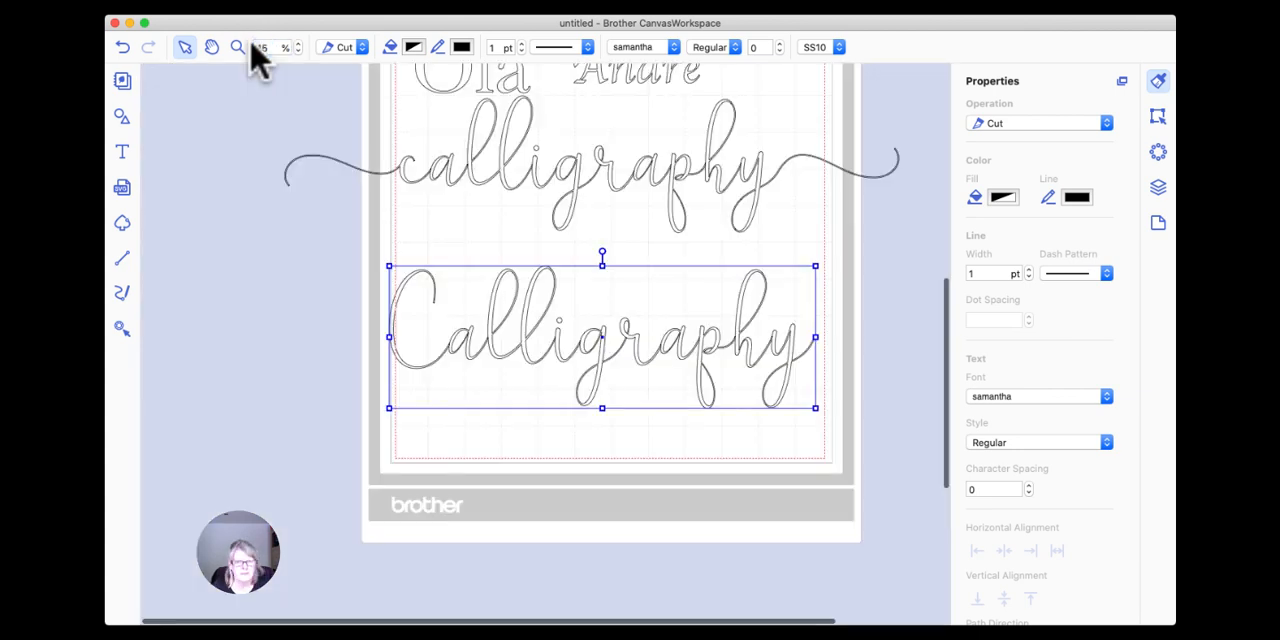
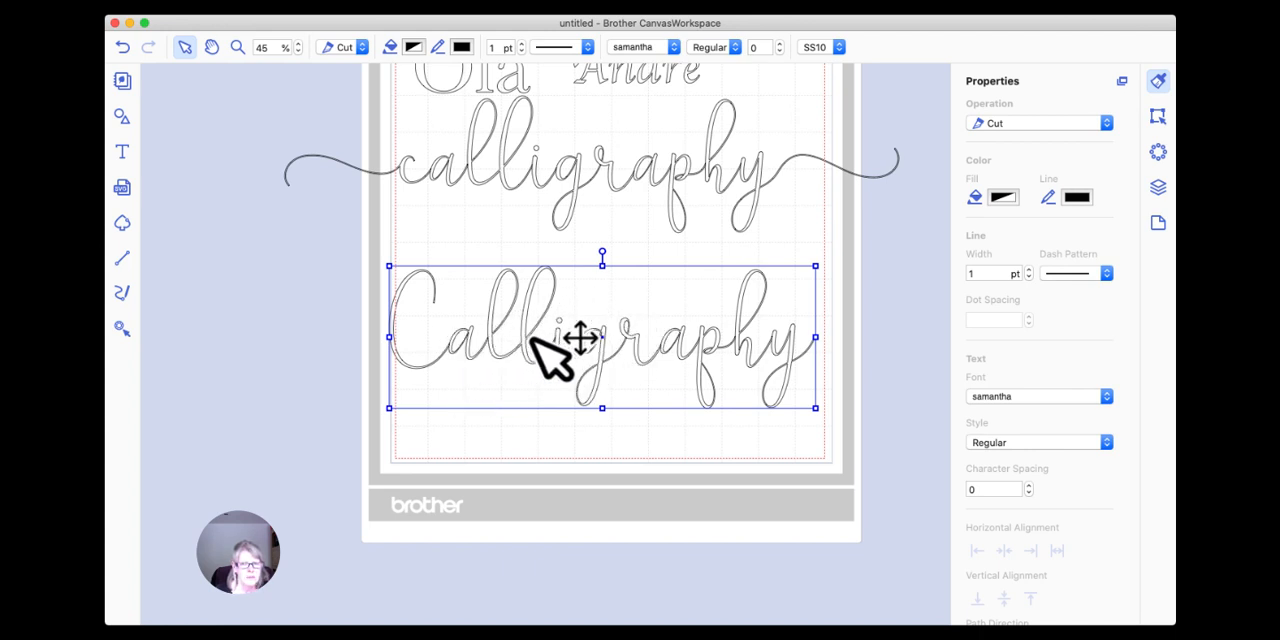
# Weld the overlapping letters of the capitalised "Calligraphy" text, check the merged joins up close, and return to 45% zoom.
pyautogui.click(1158, 116)
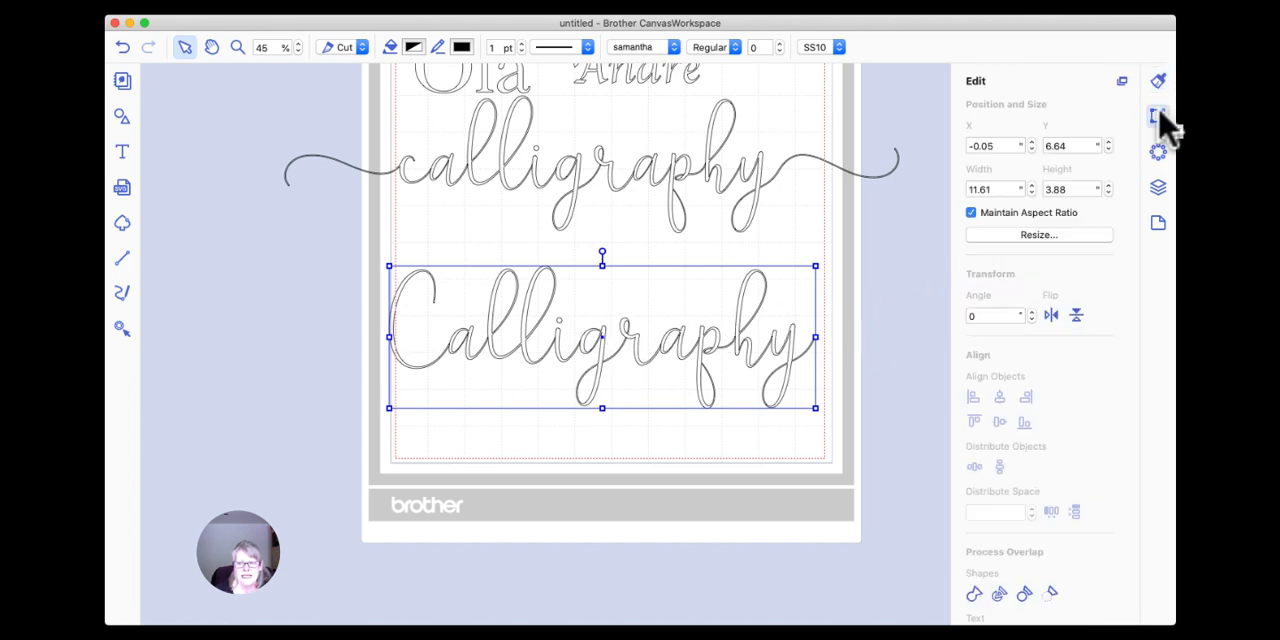
pyautogui.click(973, 593)
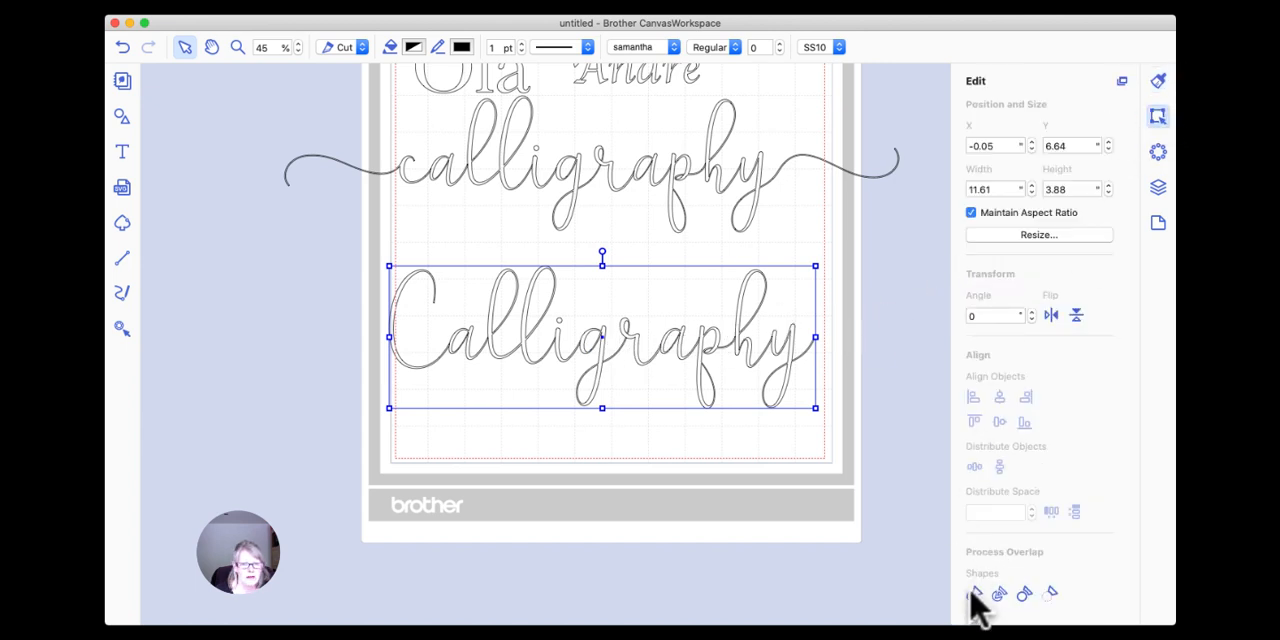
pyautogui.click(237, 47)
pyautogui.moveTo(378, 280); pyautogui.dragTo(637, 388)
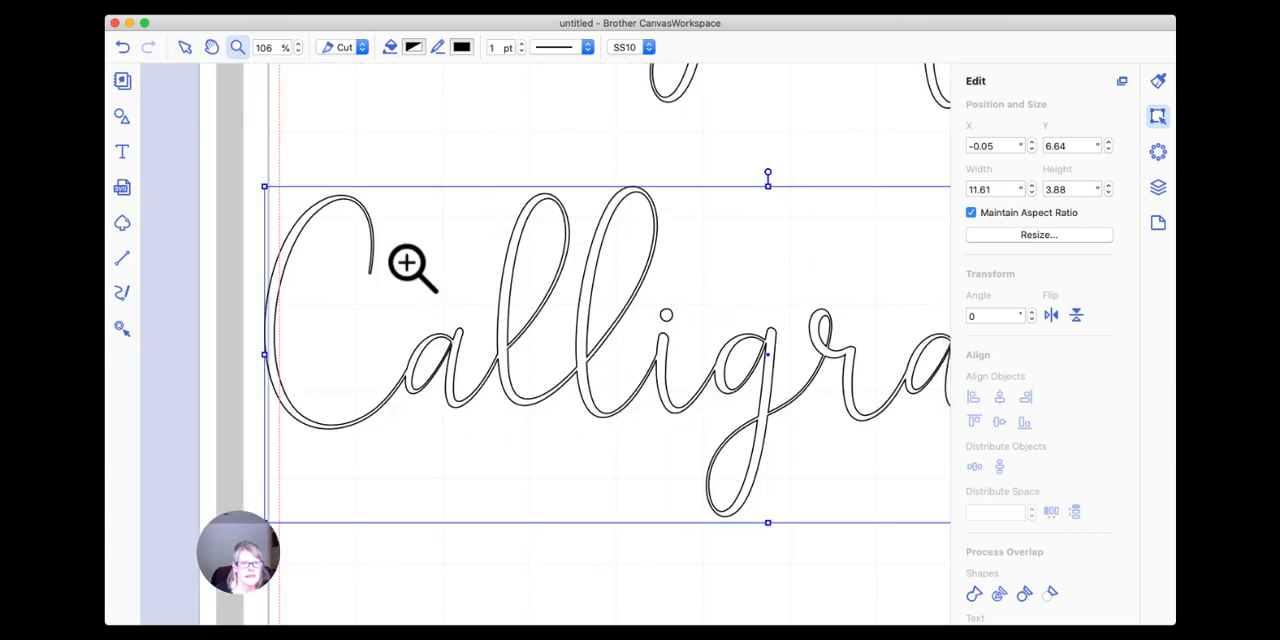
pyautogui.click(186, 48)
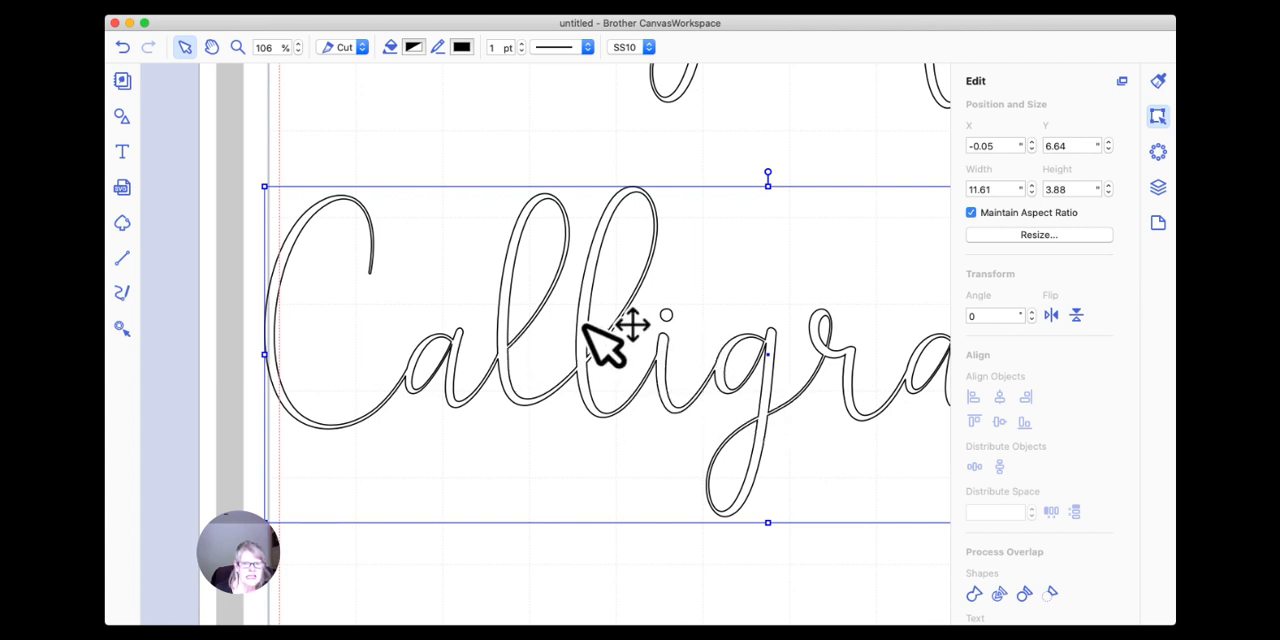
pyautogui.moveTo(584, 326); pyautogui.dragTo(582, 324)
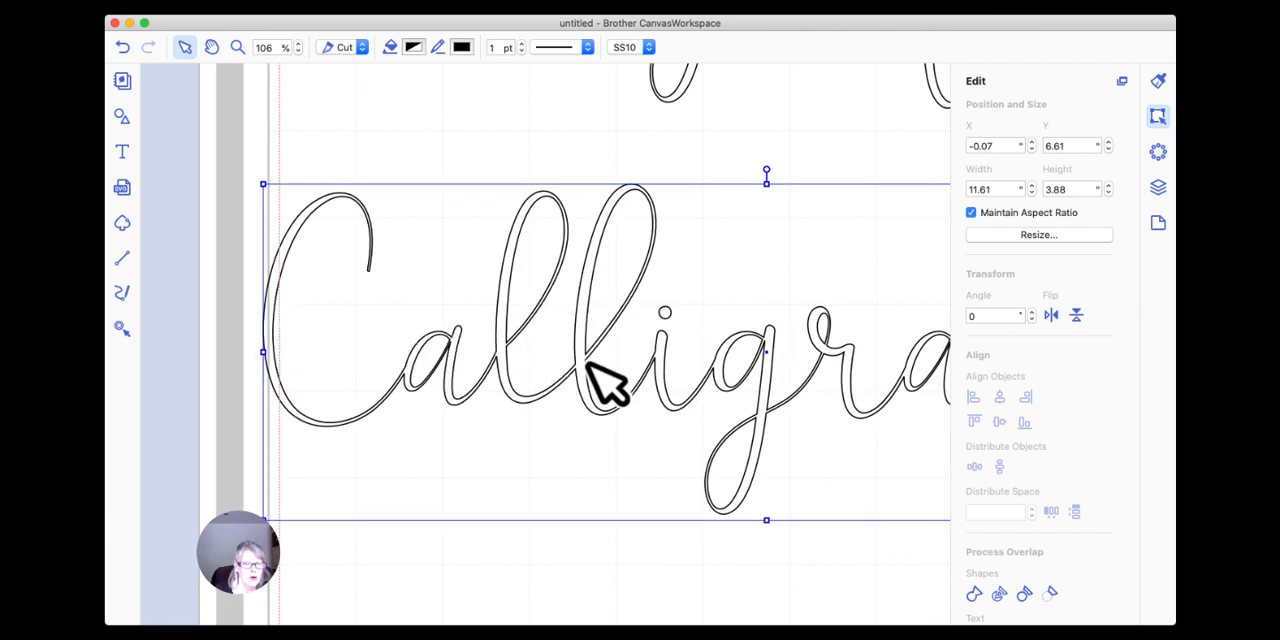
pyautogui.moveTo(275, 50); pyautogui.dragTo(235, 48)
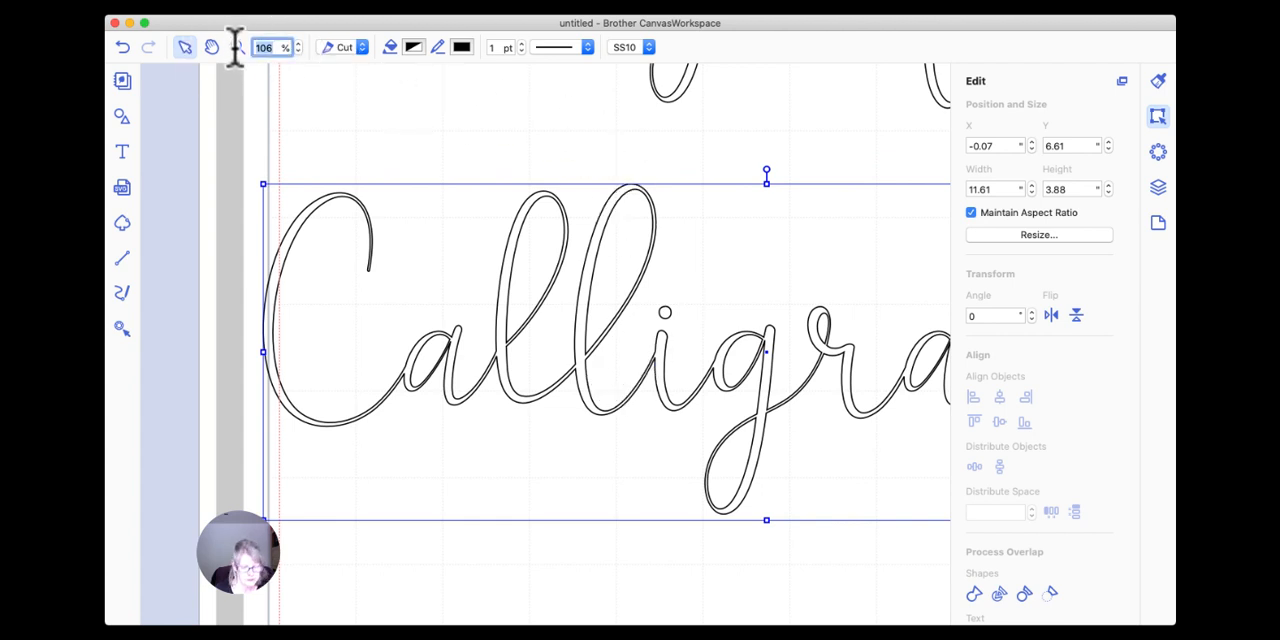
pyautogui.write('45')
pyautogui.press('Return')
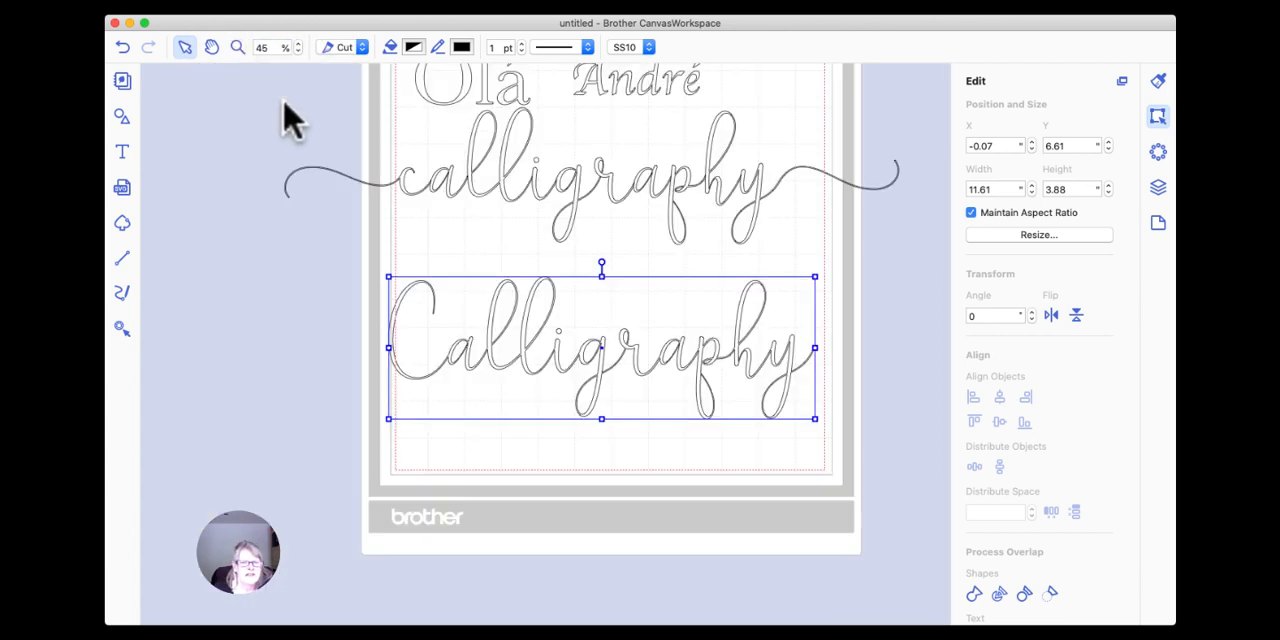
# Shift the welded "Calligraphy" slightly and create an outward offset line with 0.04" spacing, round corners, and the outer-edge-only option off.
pyautogui.moveTo(524, 340); pyautogui.dragTo(495, 345)
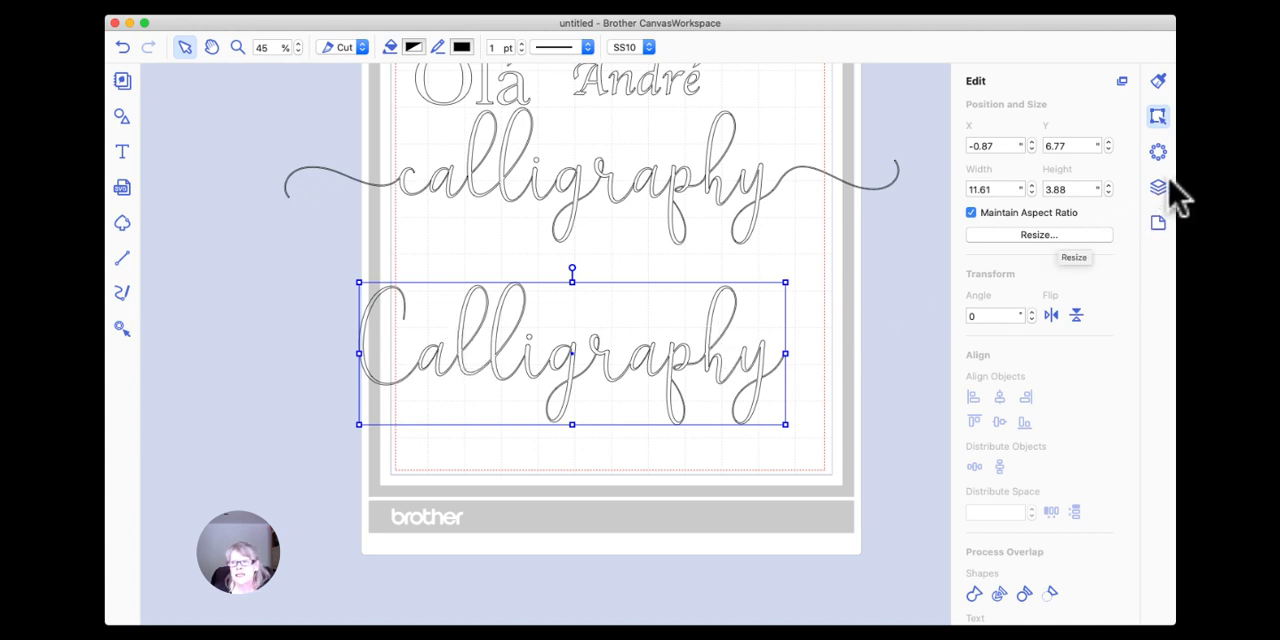
pyautogui.click(1158, 117)
pyautogui.scroll(-5, 1063, 290)
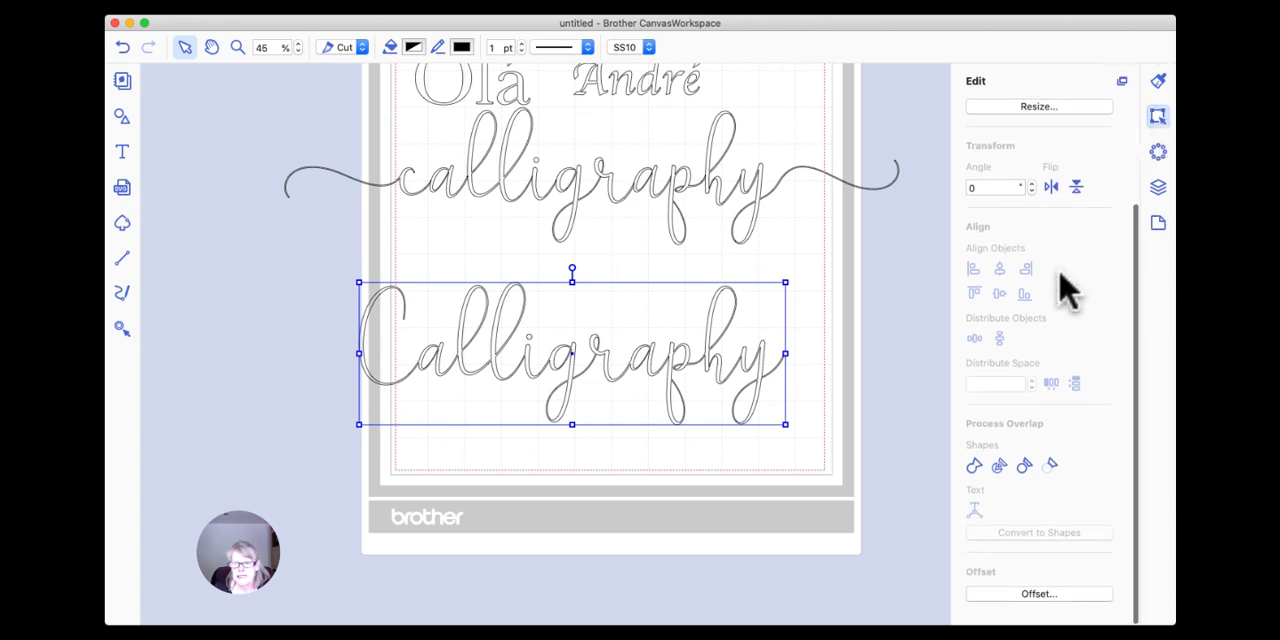
pyautogui.click(1040, 606)
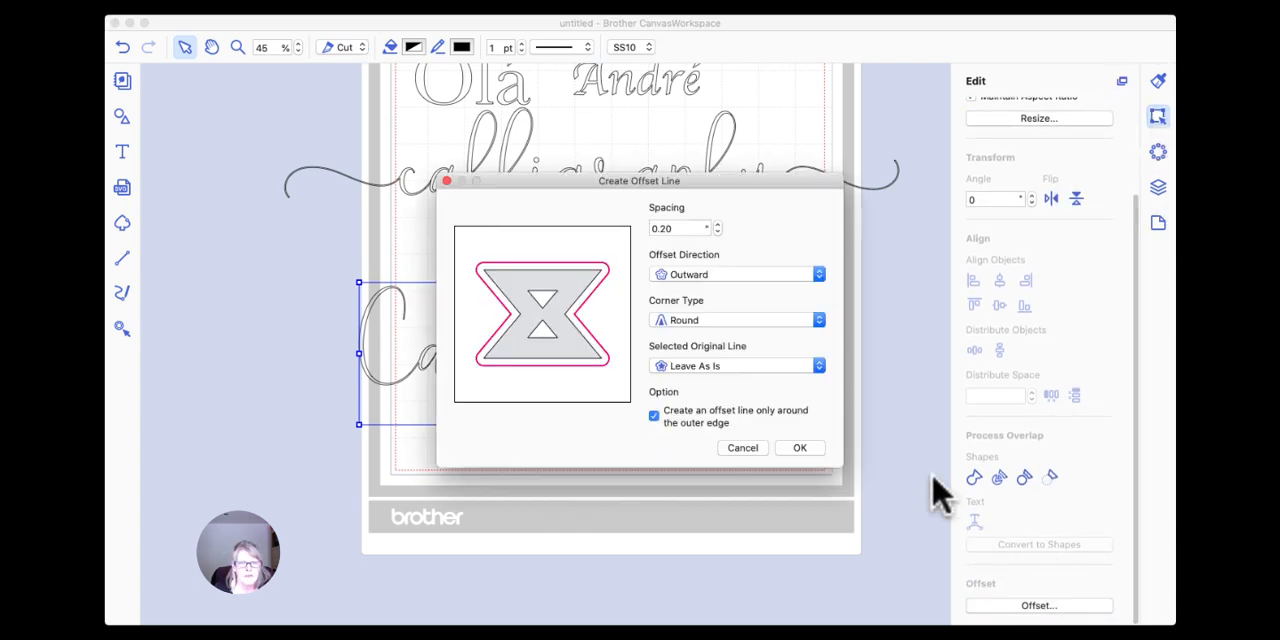
pyautogui.click(717, 232)
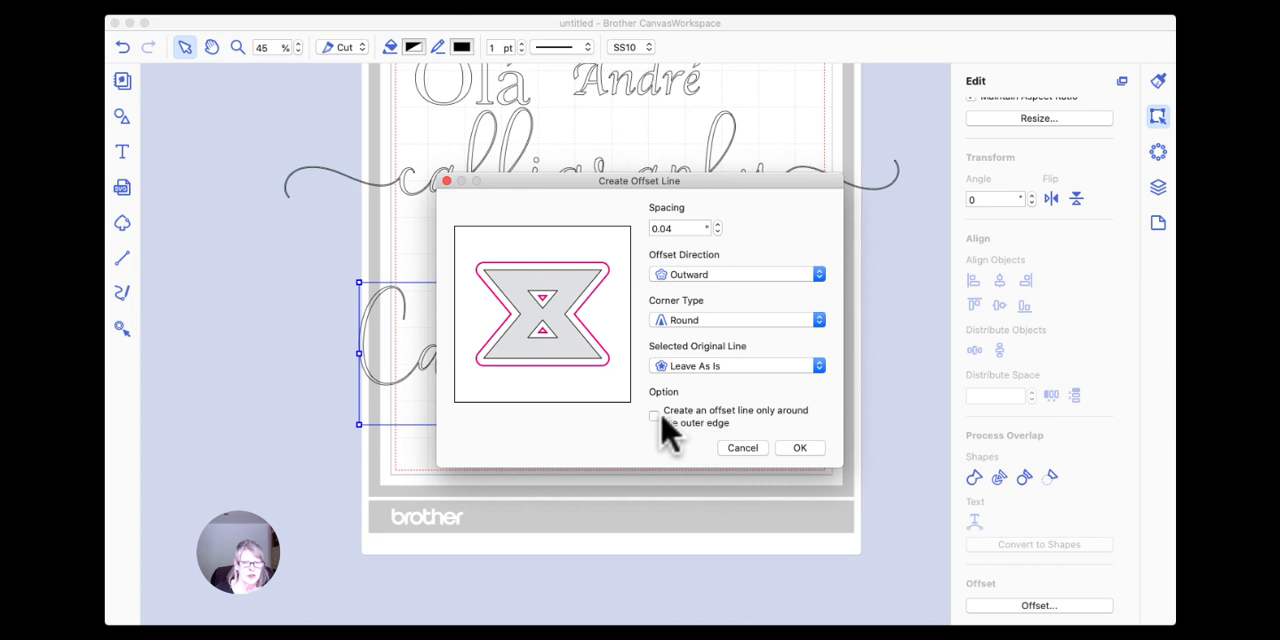
pyautogui.click(800, 449)
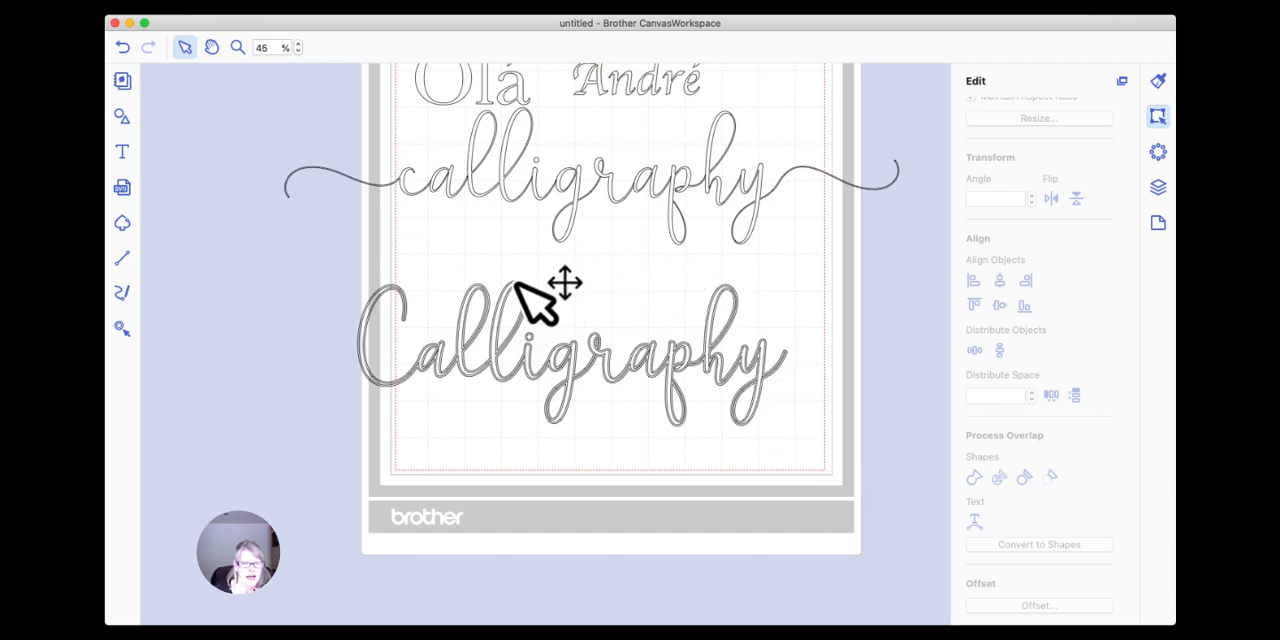
# Separate the offset "Calligraphy" from the welded original and spread it below the other lettering for comparison.
pyautogui.moveTo(518, 284); pyautogui.dragTo(528, 392)
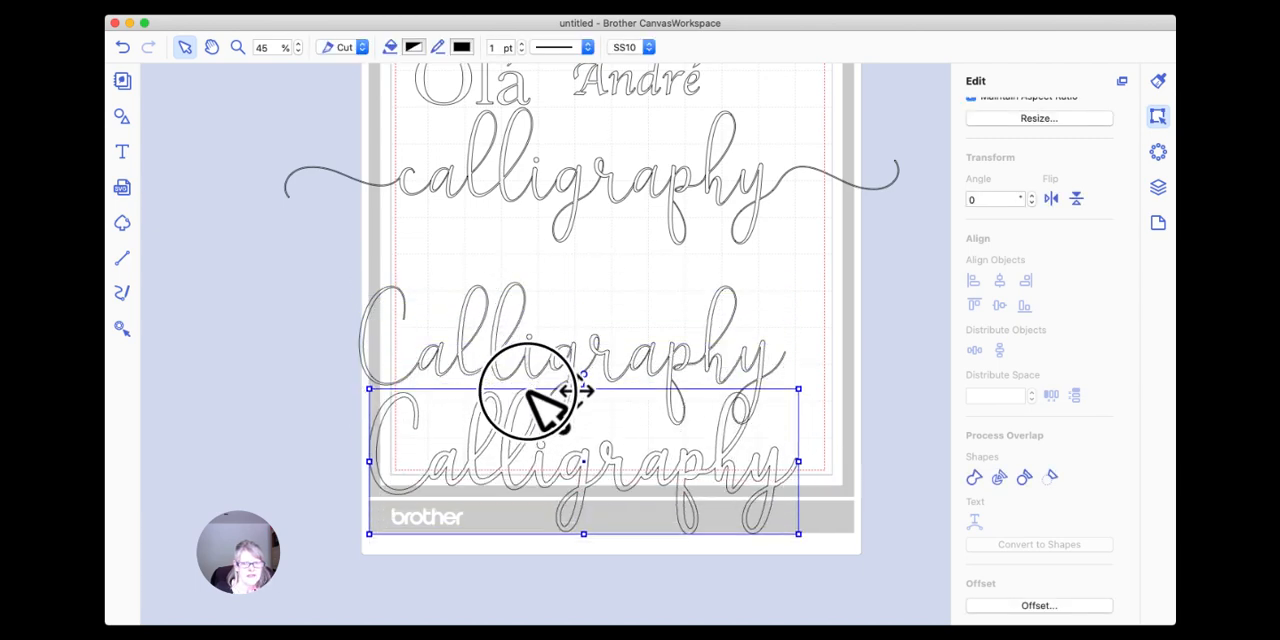
pyautogui.moveTo(553, 322); pyautogui.dragTo(525, 299)
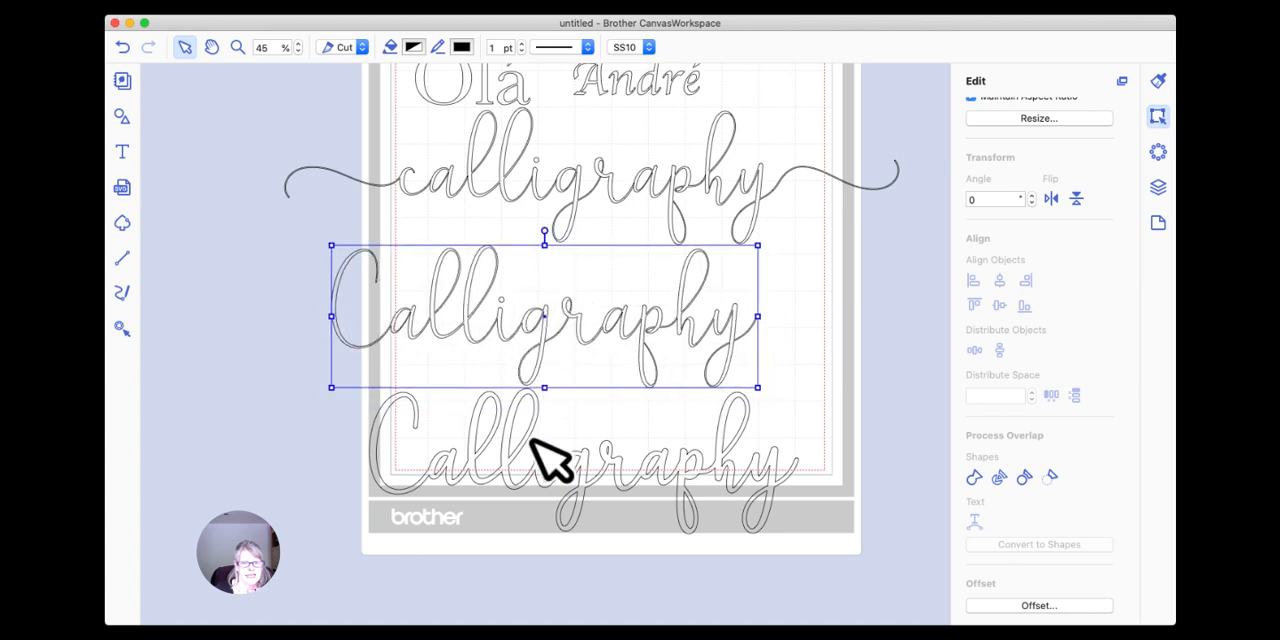
pyautogui.moveTo(531, 440); pyautogui.dragTo(455, 419)
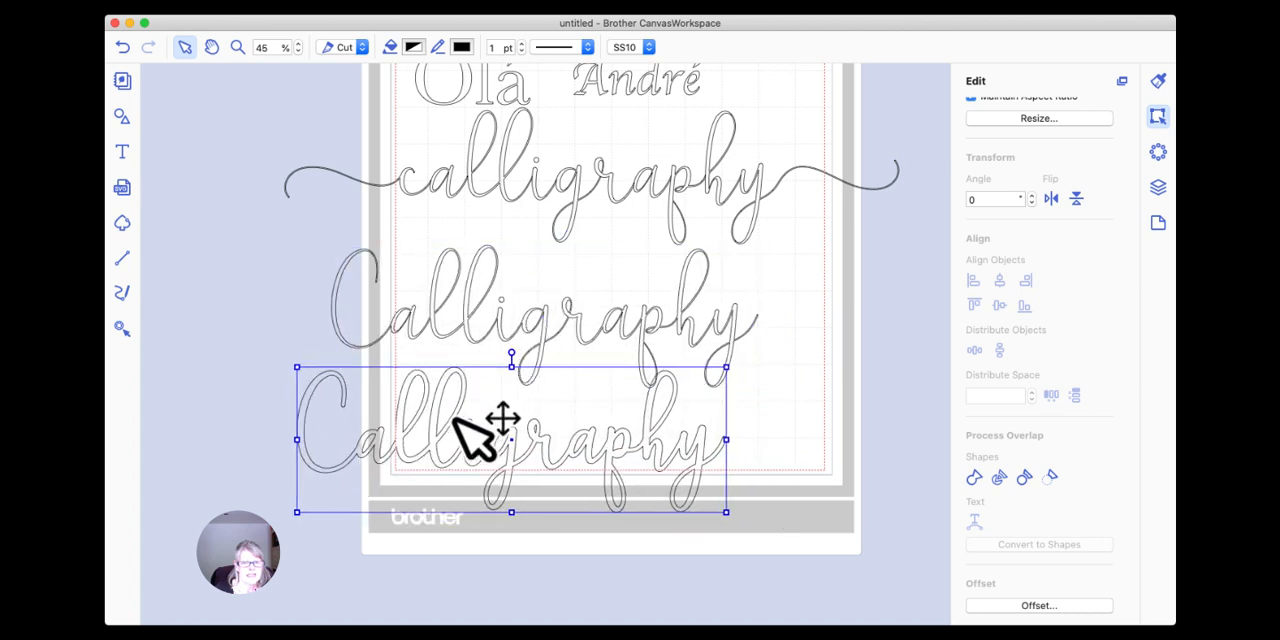
pyautogui.moveTo(594, 206); pyautogui.dragTo(563, 150)
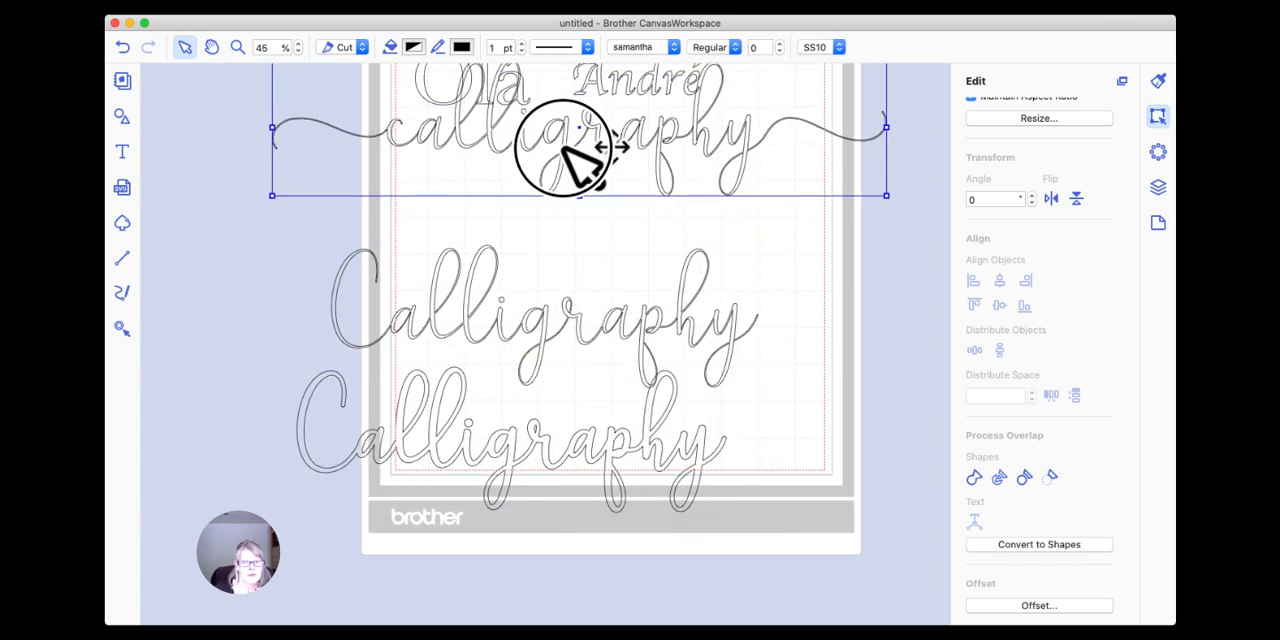
pyautogui.moveTo(634, 343); pyautogui.dragTo(630, 318)
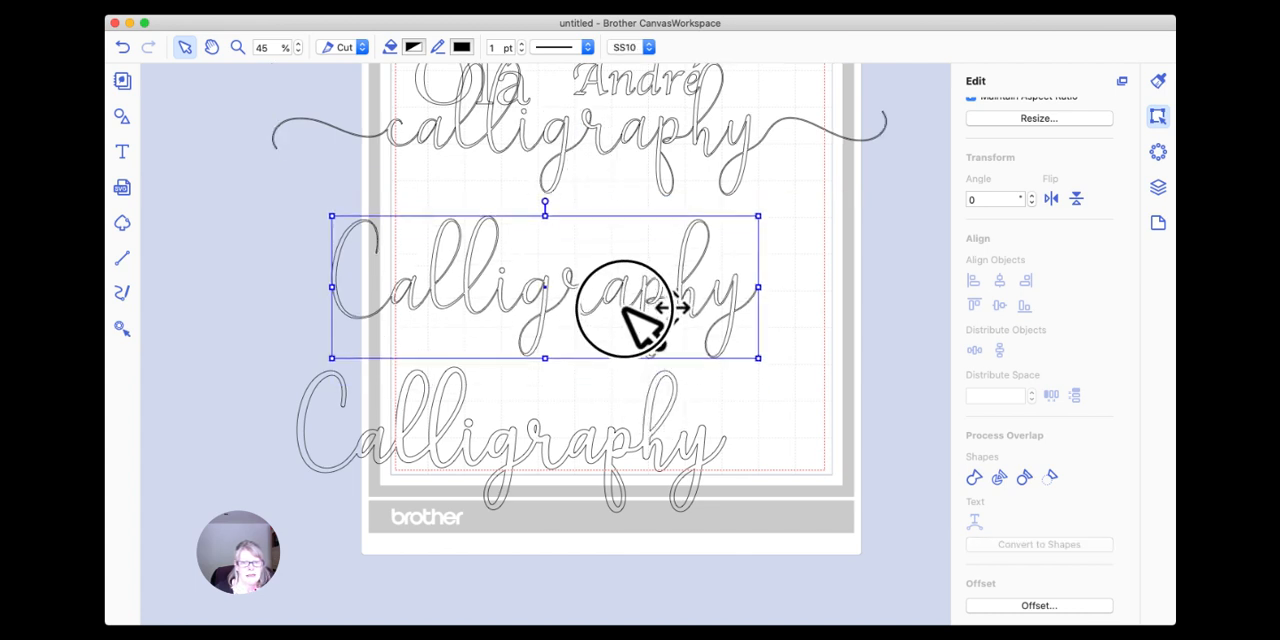
pyautogui.click(545, 452)
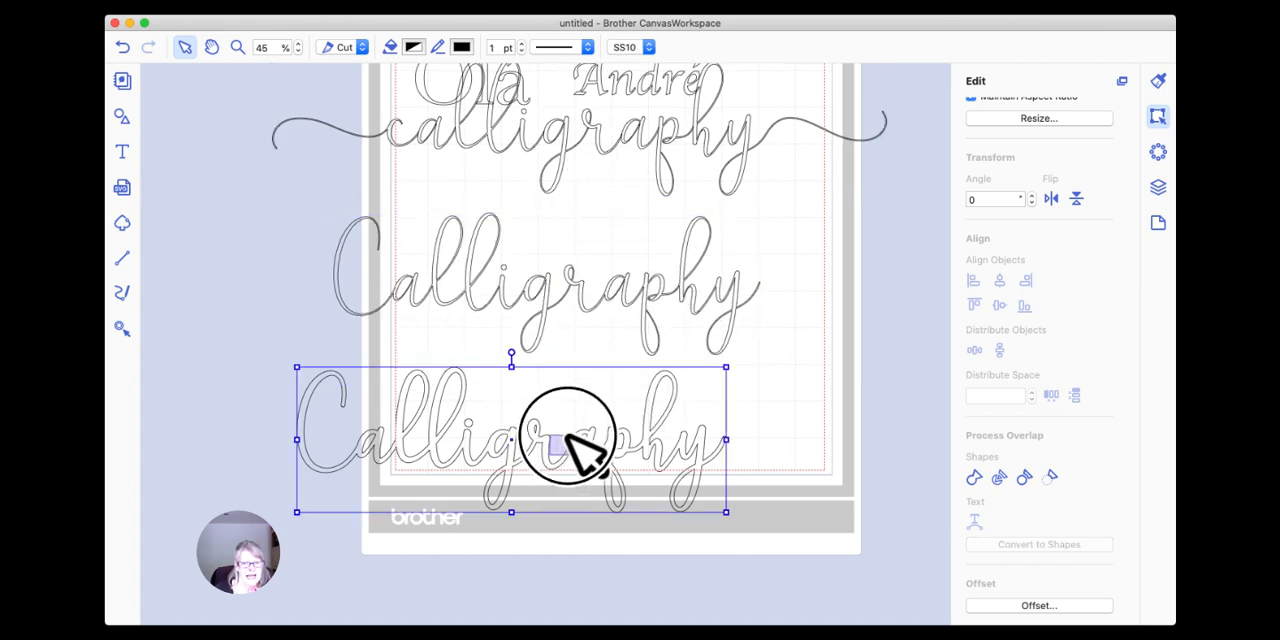
pyautogui.moveTo(557, 469); pyautogui.dragTo(574, 453)
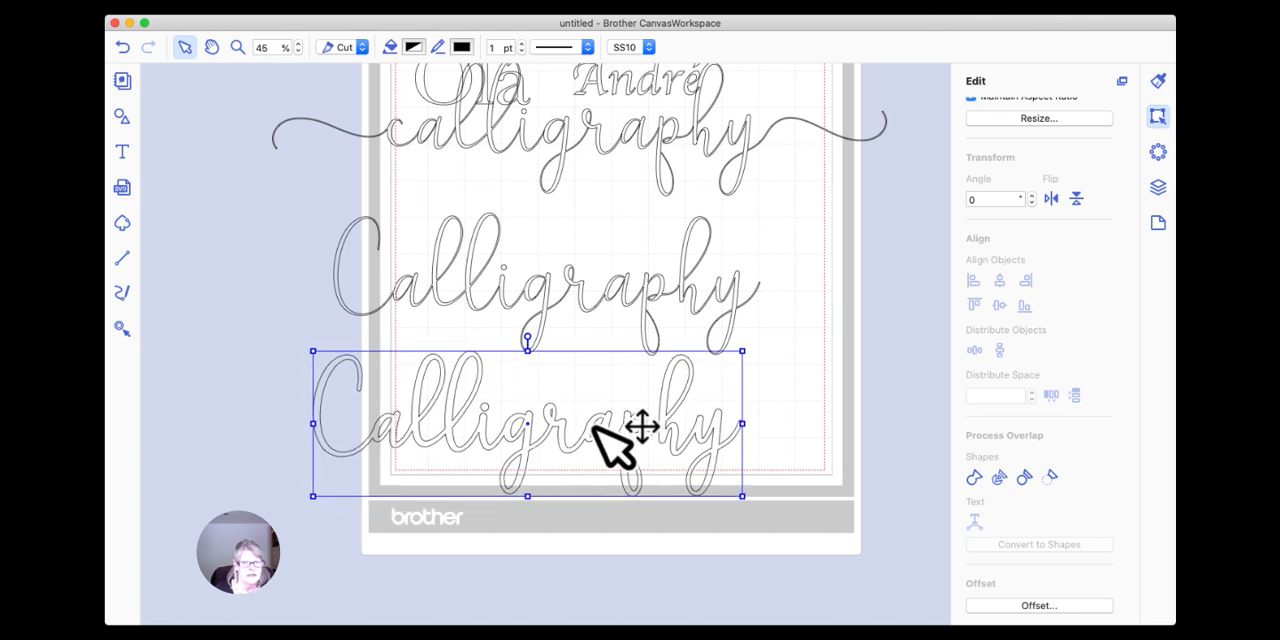
pyautogui.click(802, 400)
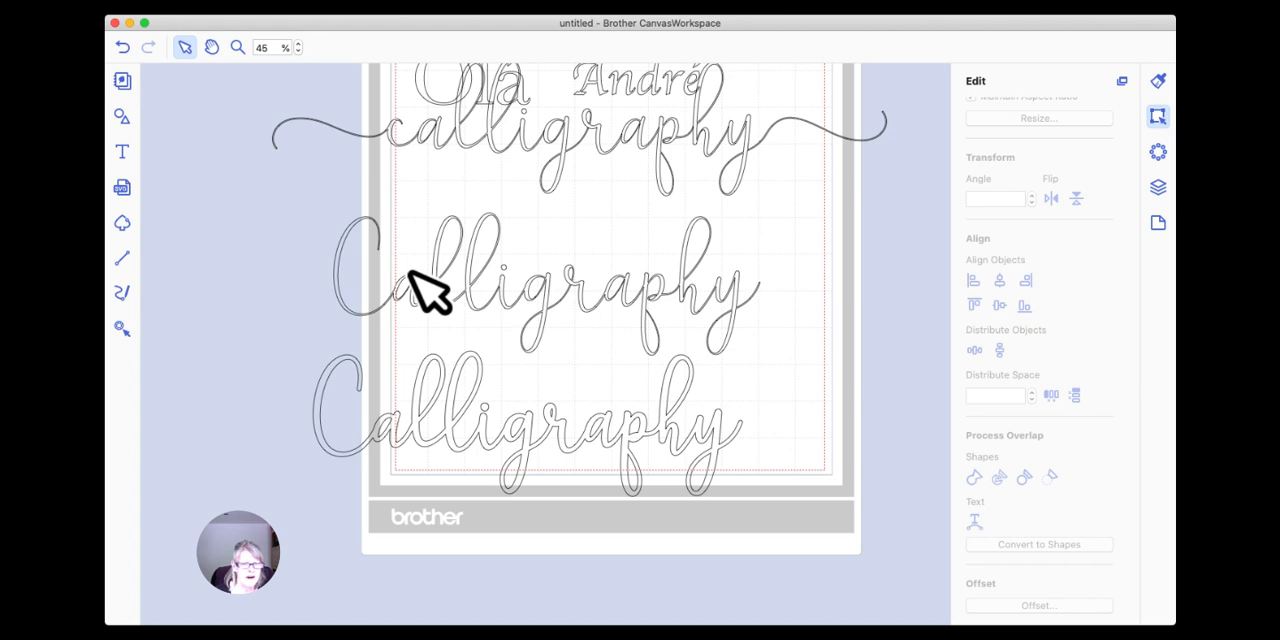
pyautogui.moveTo(434, 405); pyautogui.dragTo(452, 400)
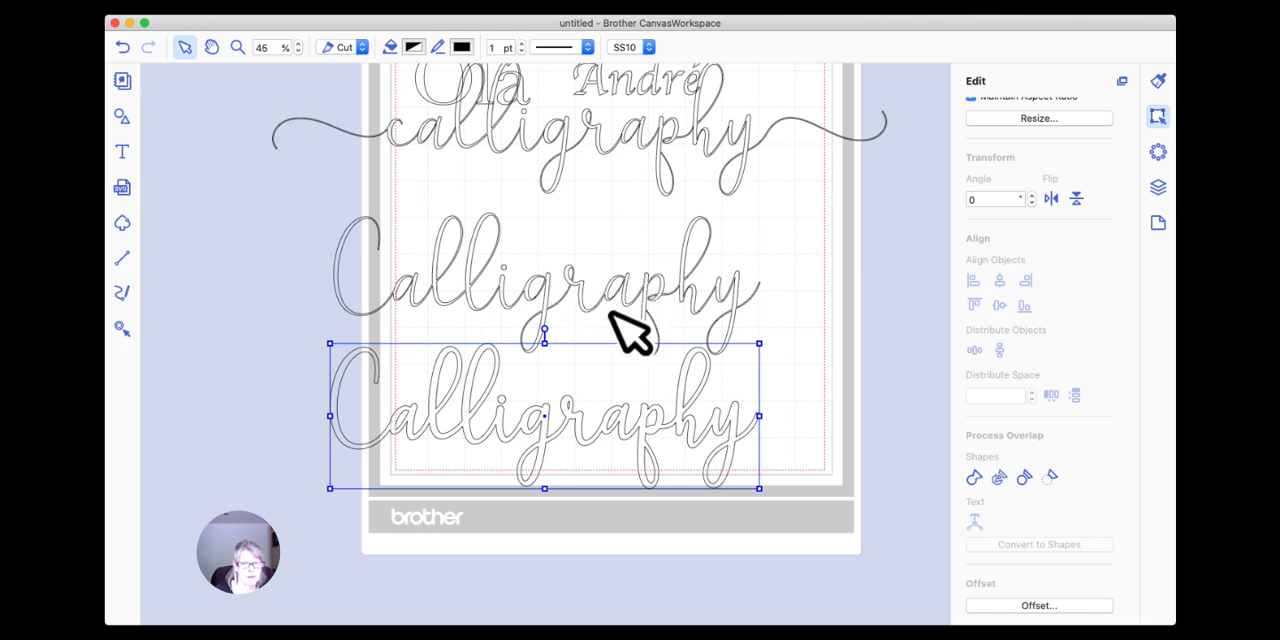
# Delete the offset outline and the welded capitalised "Calligraphy".
pyautogui.press('Delete')
pyautogui.click(560, 316)
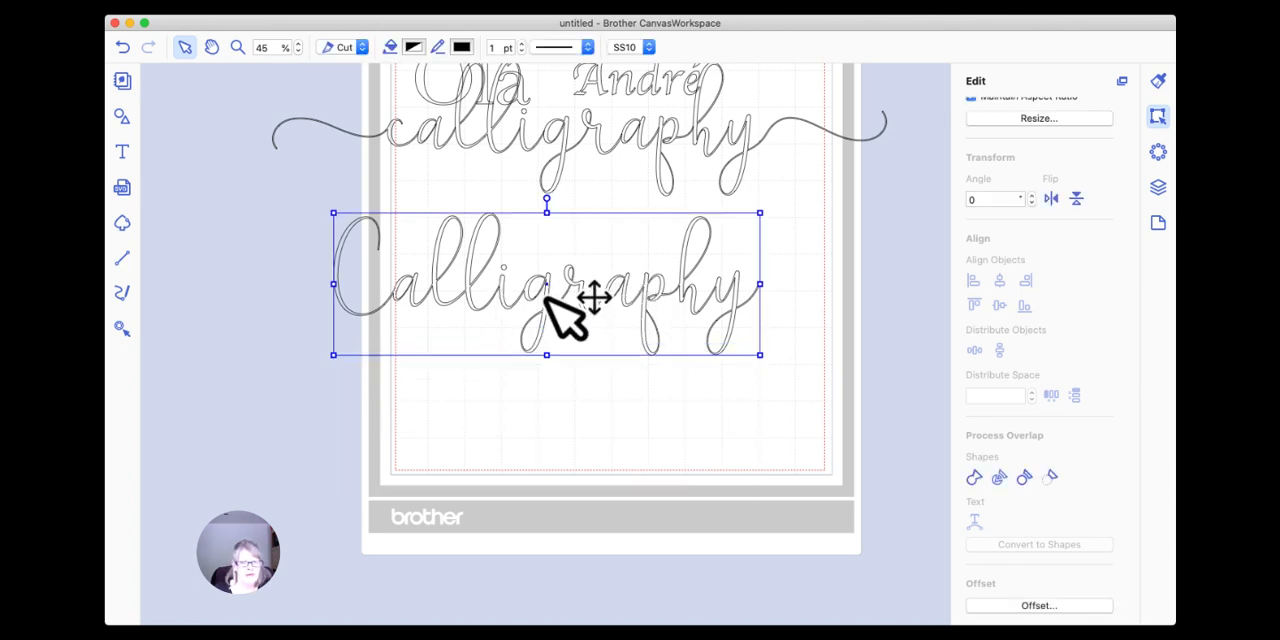
pyautogui.press('Delete')
# Move the swash "calligraphy" text down, clear of "Olá", and weld its overlapping letters.
pyautogui.click(596, 186)
pyautogui.moveTo(596, 188); pyautogui.dragTo(584, 292)
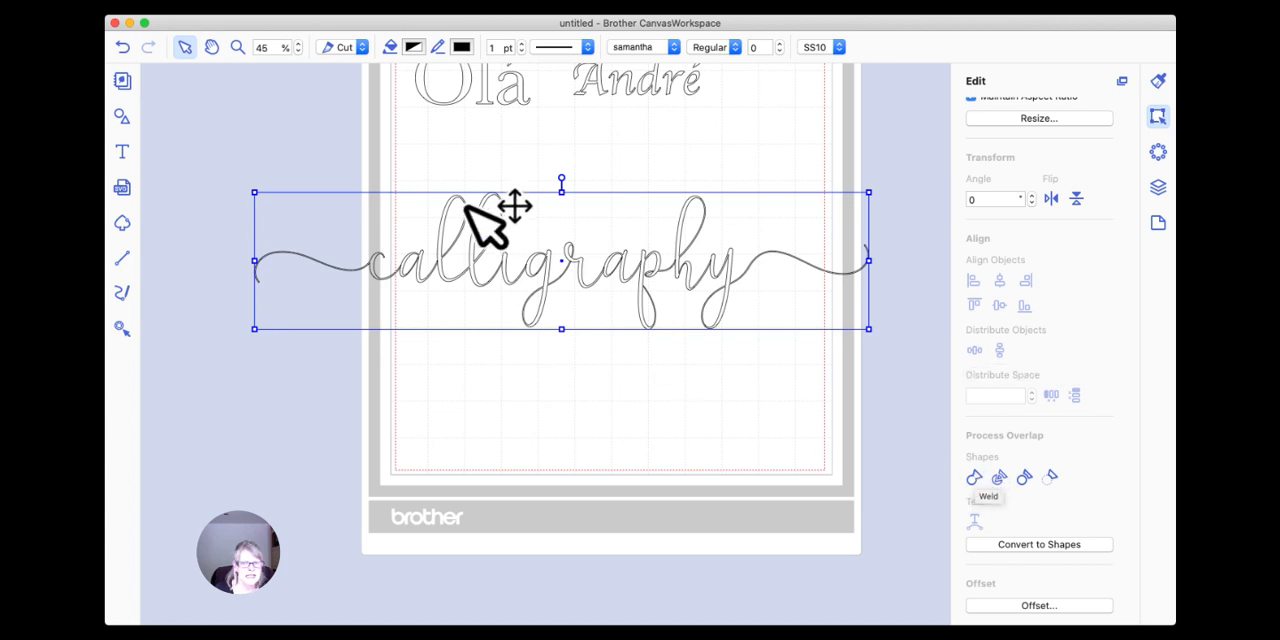
pyautogui.click(974, 480)
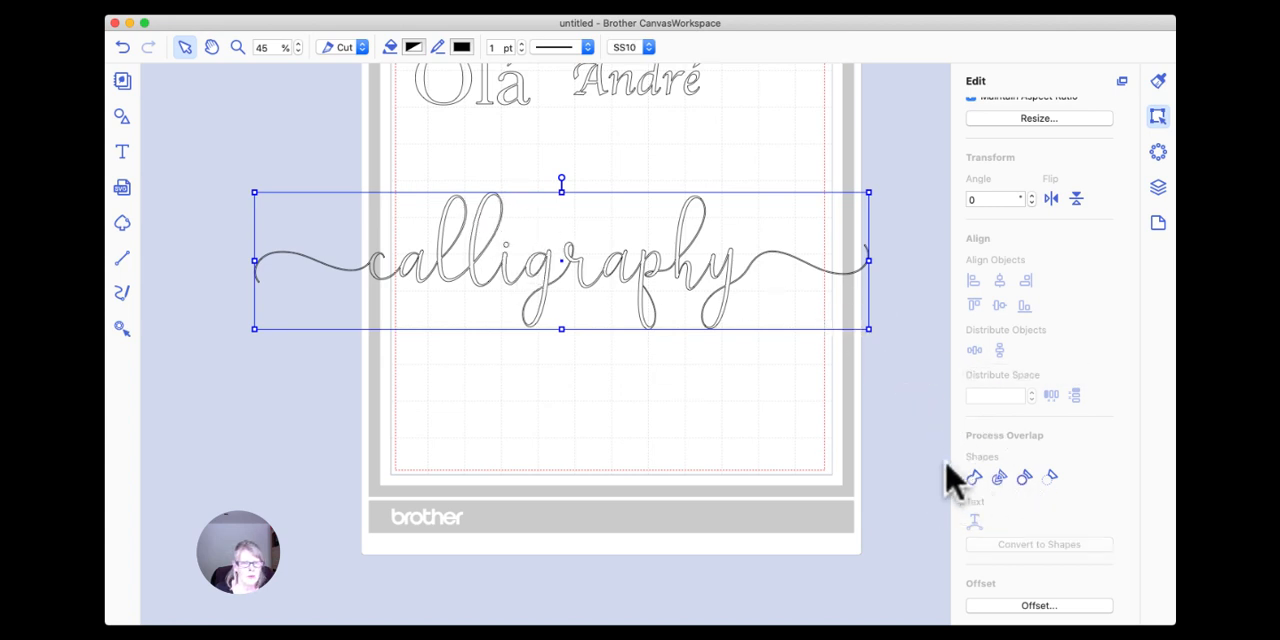
# Examine the welded letter joins at the start of the swash "calligraphy" up close and return to 45% zoom.
pyautogui.click(236, 46)
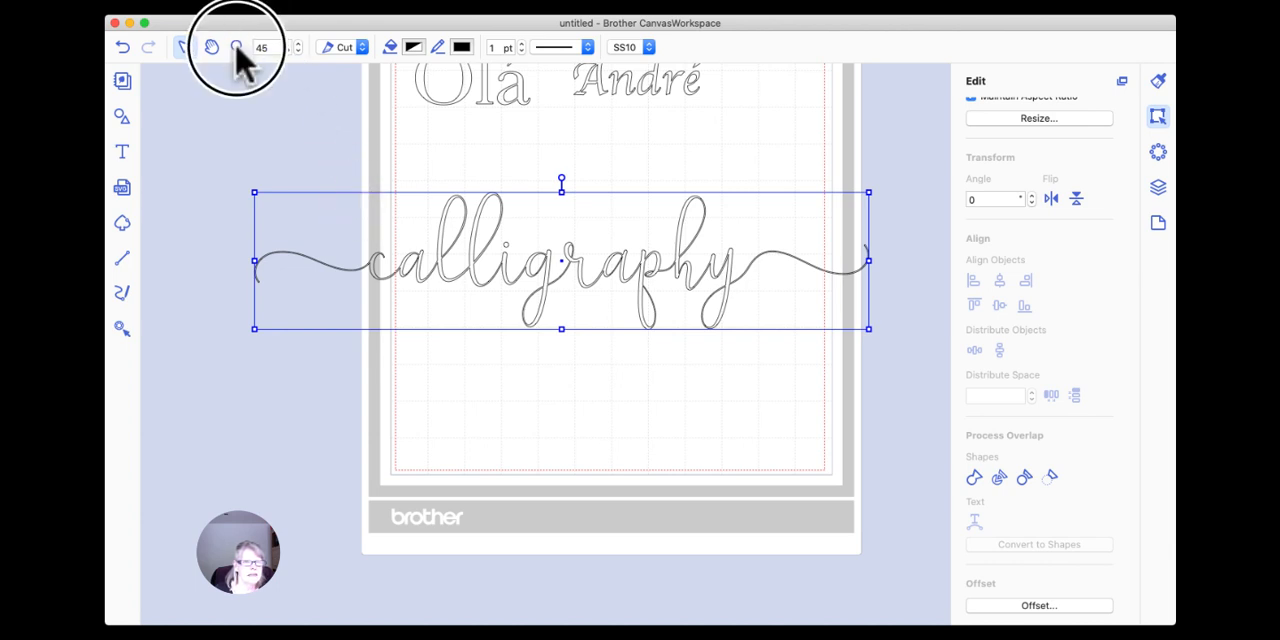
pyautogui.moveTo(322, 214); pyautogui.dragTo(563, 312)
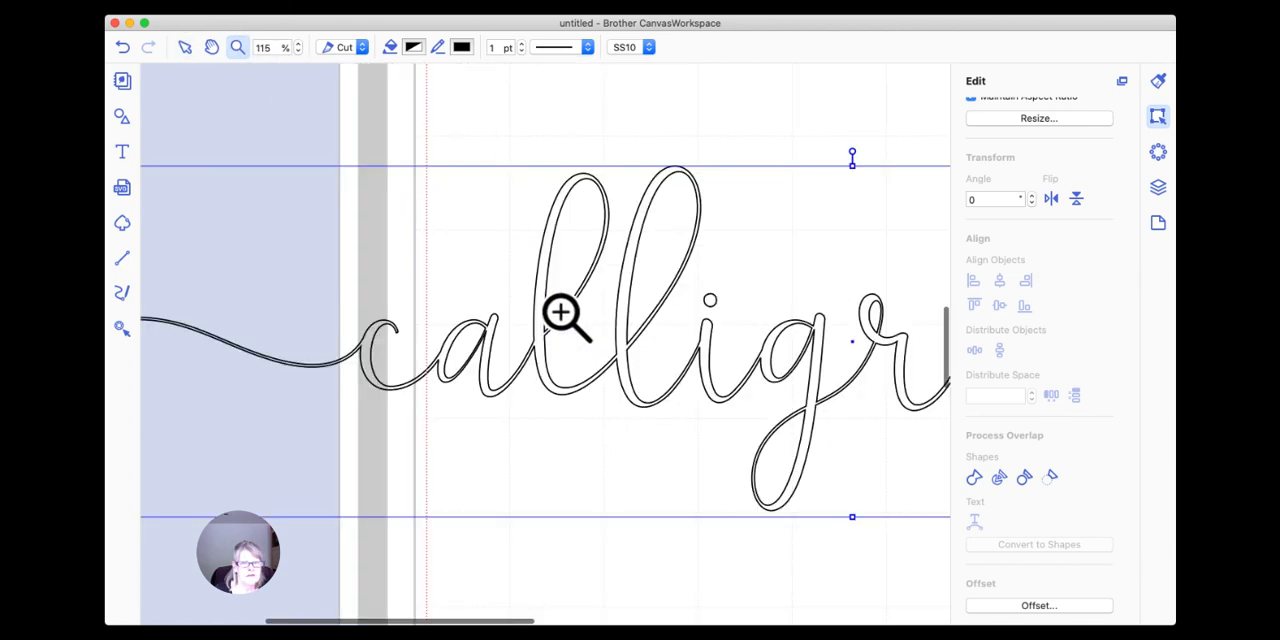
pyautogui.click(187, 47)
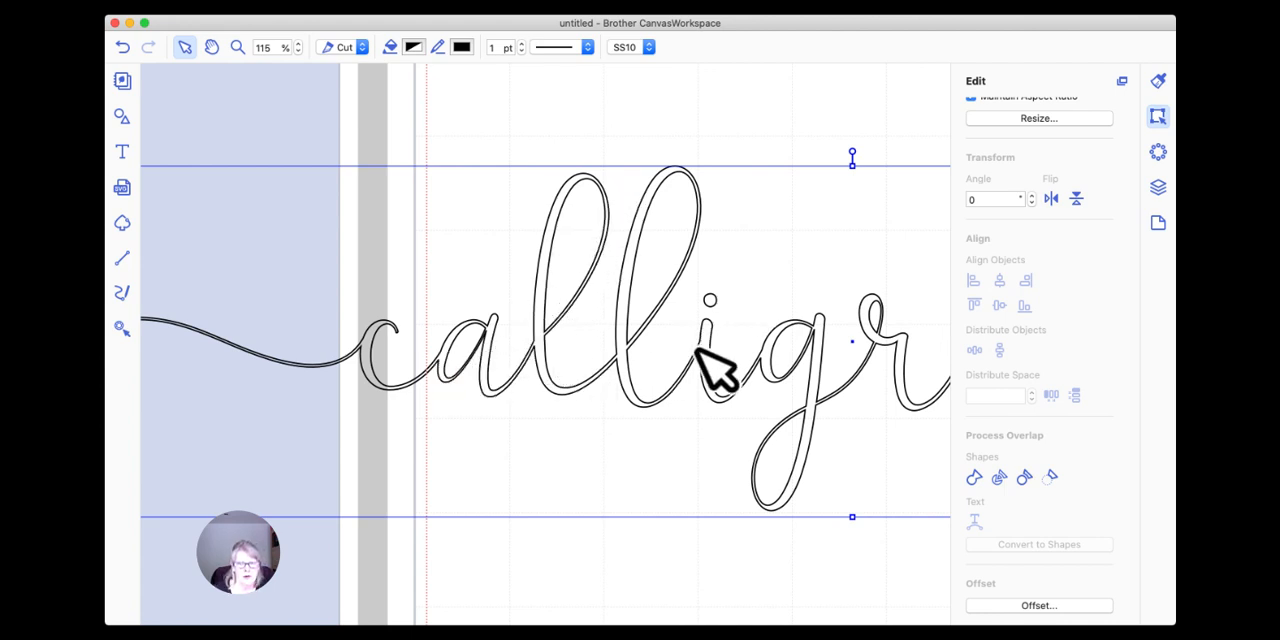
pyautogui.click(277, 48)
pyautogui.write('45')
pyautogui.press('Return')
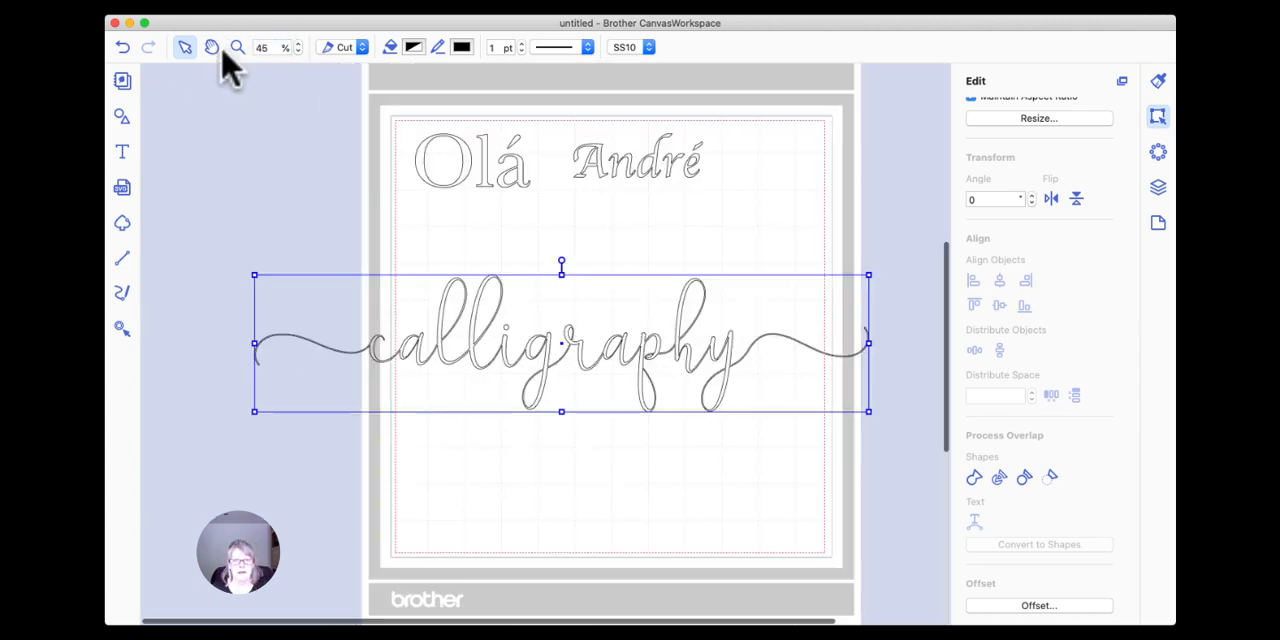
# Shrink the welded swash "calligraphy" to about 11.38" by 2.54" and place it on the mat below "Olá".
pyautogui.moveTo(868, 410); pyautogui.dragTo(672, 368)
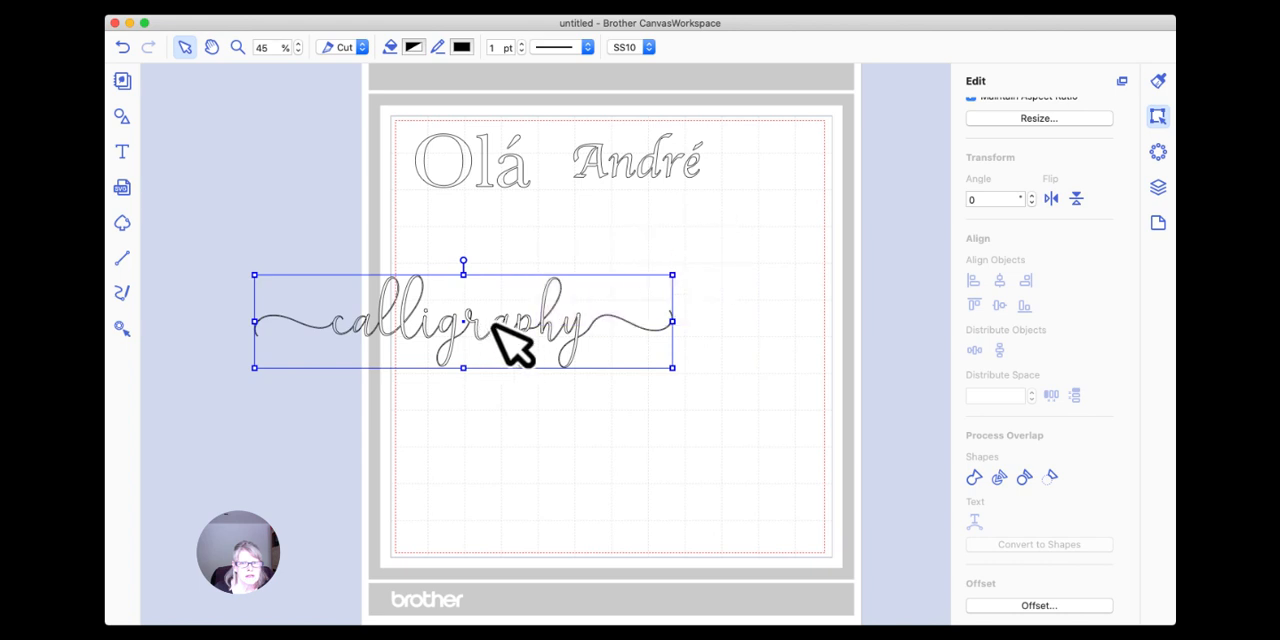
pyautogui.moveTo(515, 325); pyautogui.dragTo(672, 246)
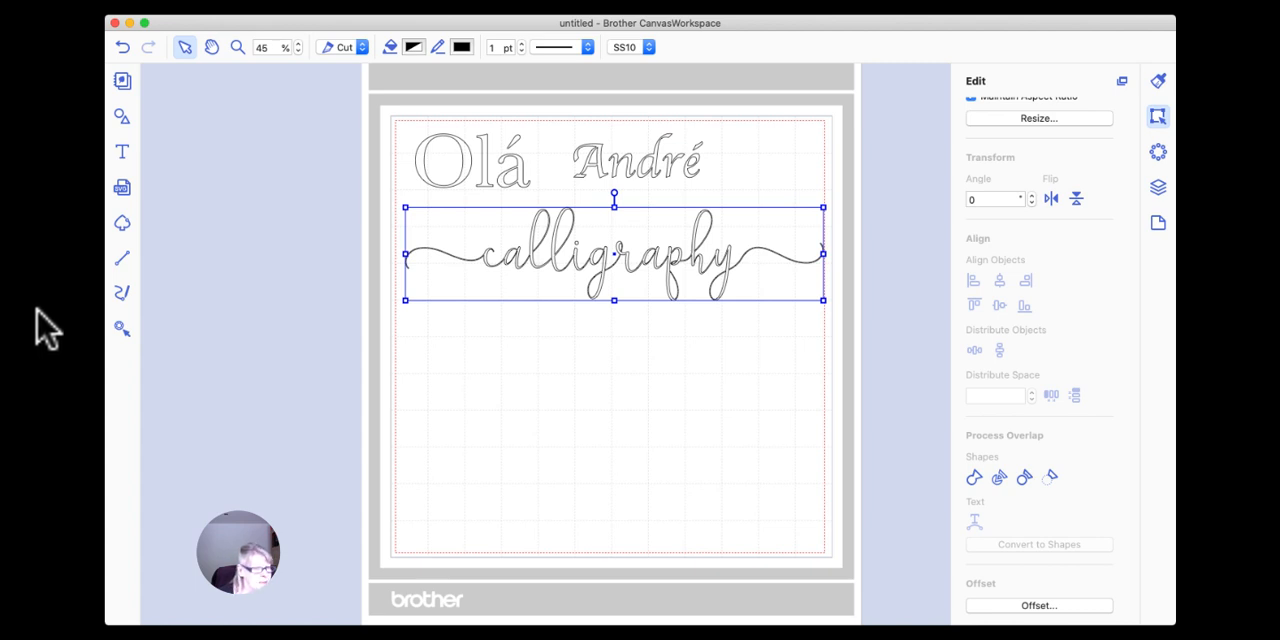
pyautogui.moveTo(550, 251); pyautogui.dragTo(540, 256)
pyautogui.scroll(3, 990, 334)
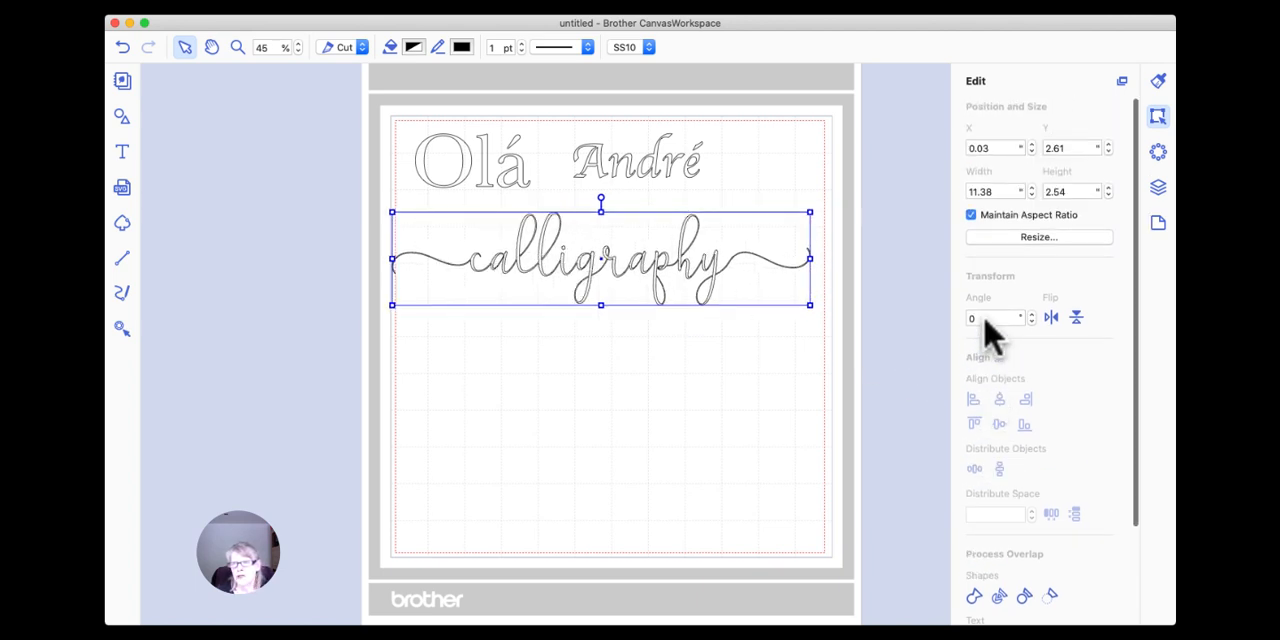
pyautogui.scroll(-3, 1025, 280)
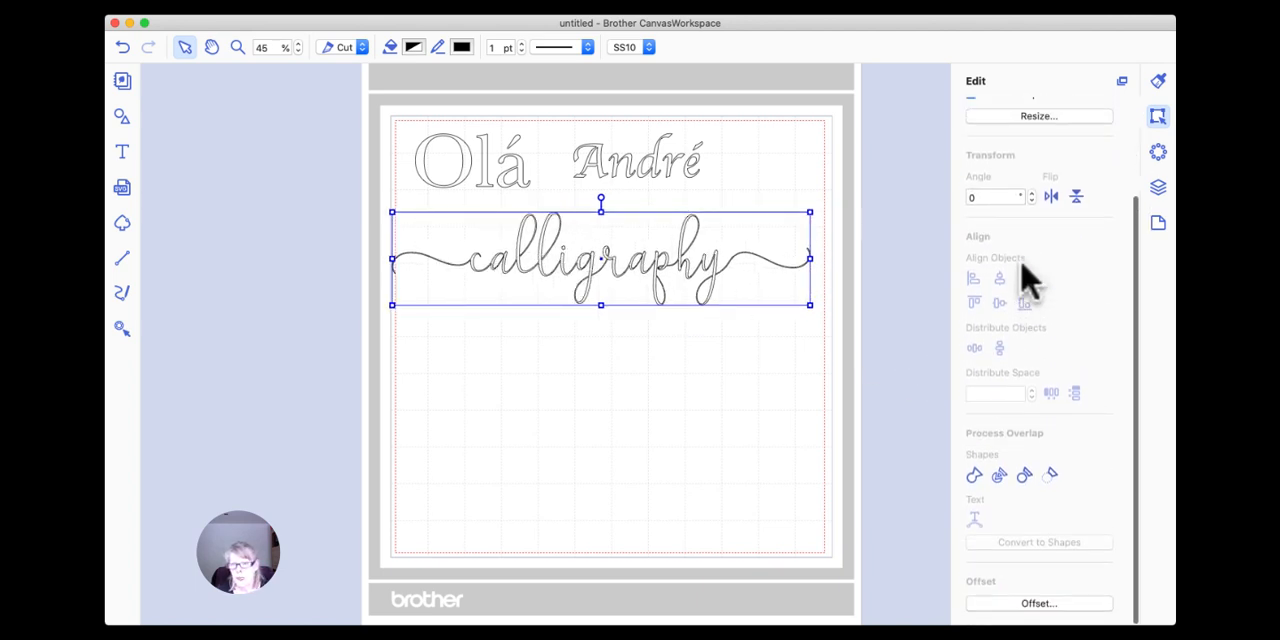
pyautogui.scroll(3, 1020, 275)
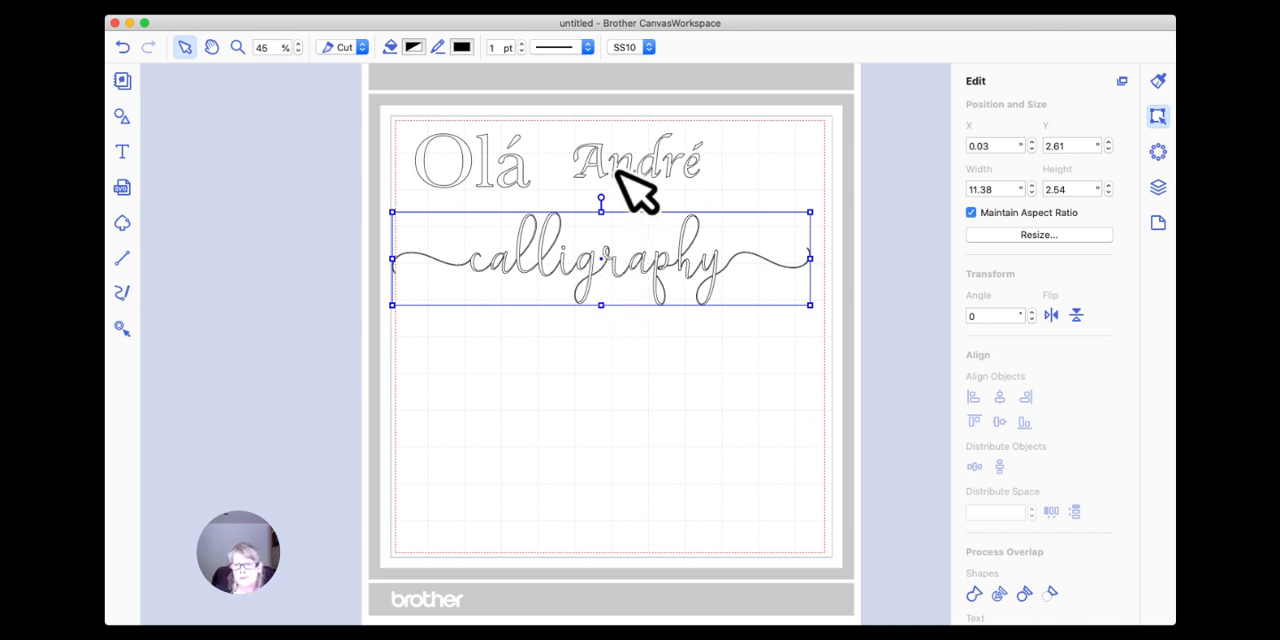
pyautogui.scroll(-5, 1031, 286)
pyautogui.scroll(5, 1035, 290)
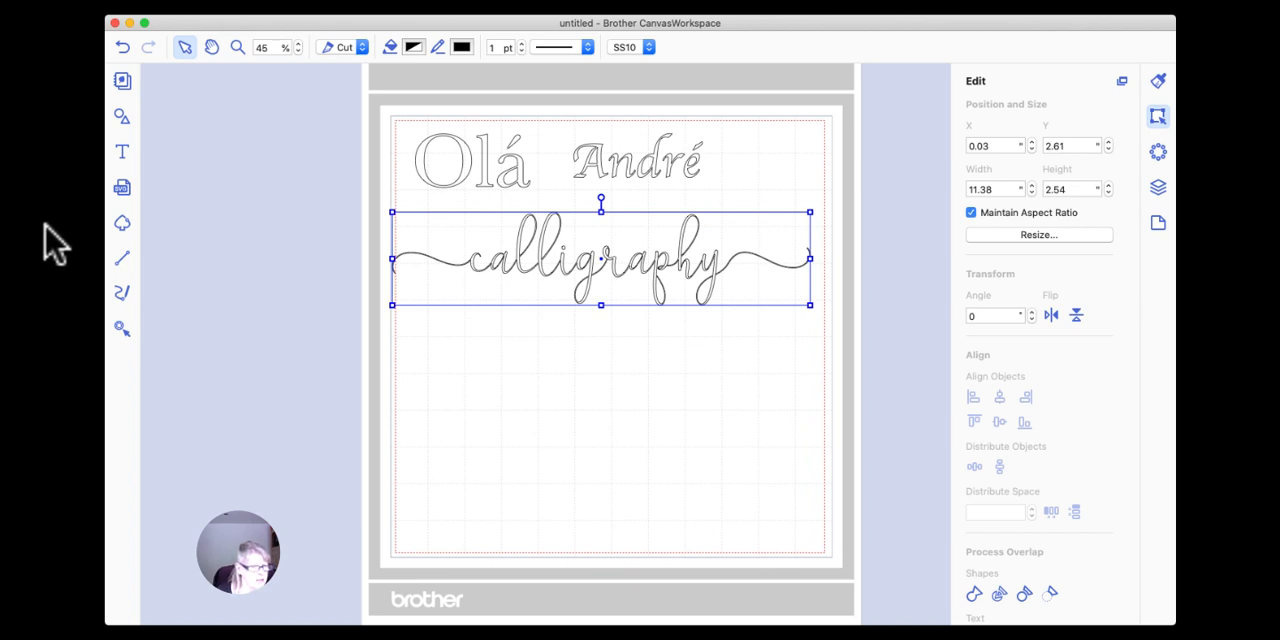
# Add the text "Creative" on the mat below the swash "calligraphy".
pyautogui.click(122, 150)
pyautogui.click(474, 342)
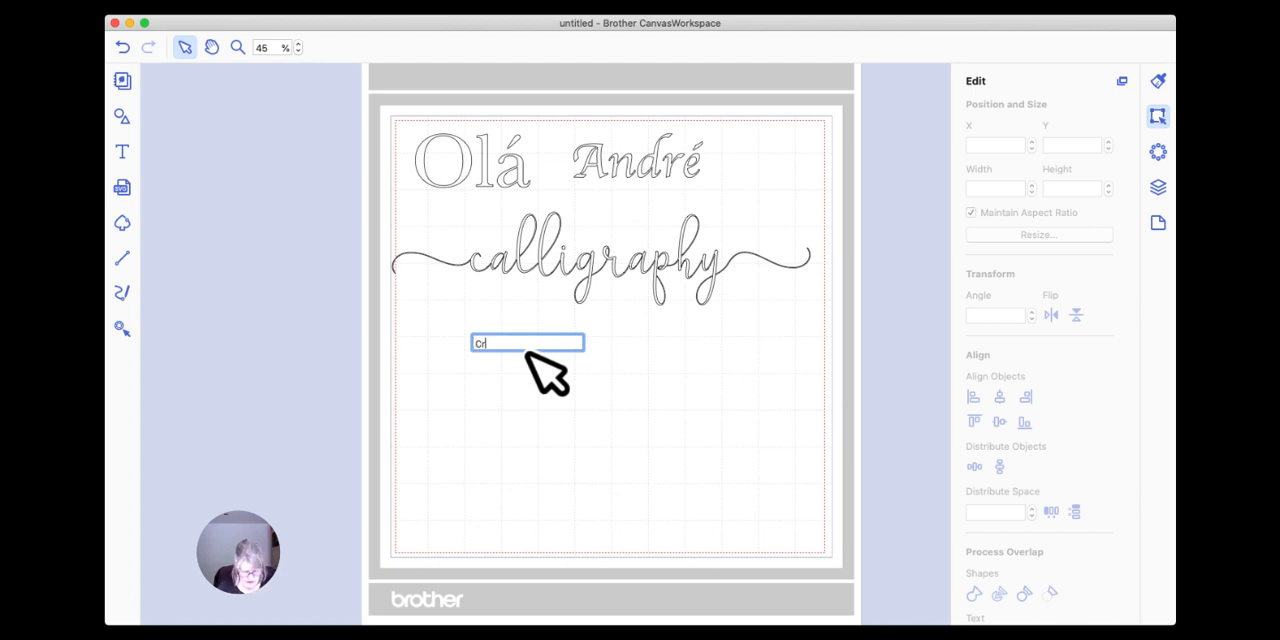
pyautogui.click(528, 353)
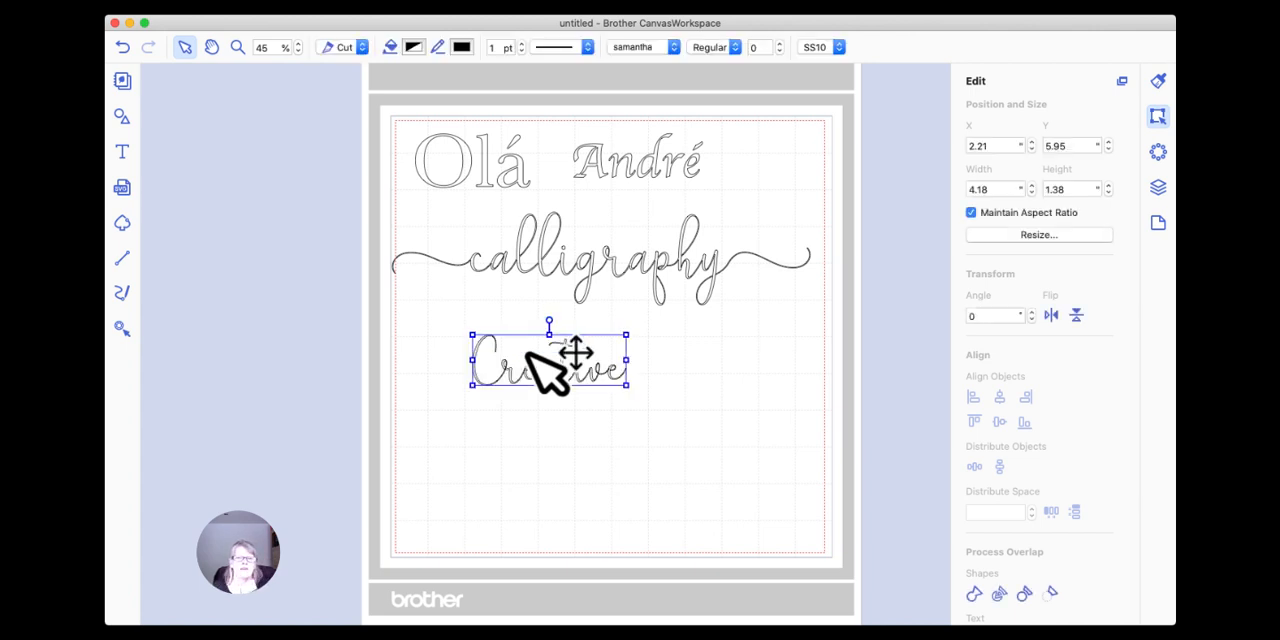
# Set "Creative" in the About Love font and enlarge it to about 8.17" by 2.59", placed below "calligraphy" near the mat's left edge.
pyautogui.click(736, 48)
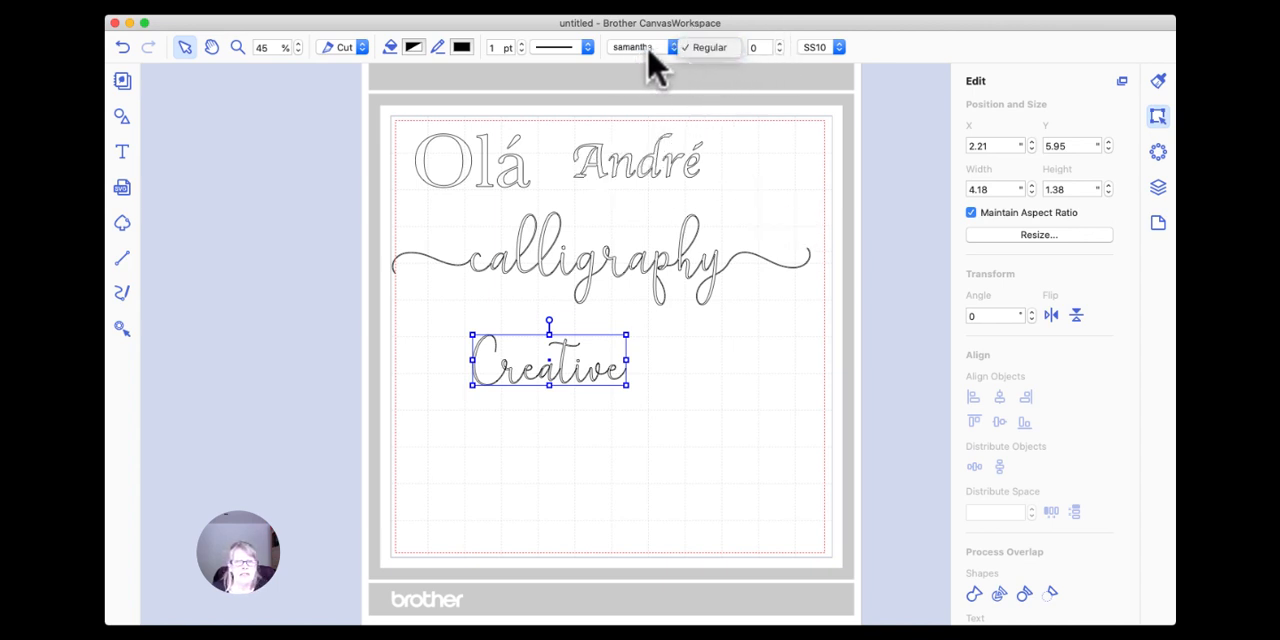
pyautogui.click(727, 78)
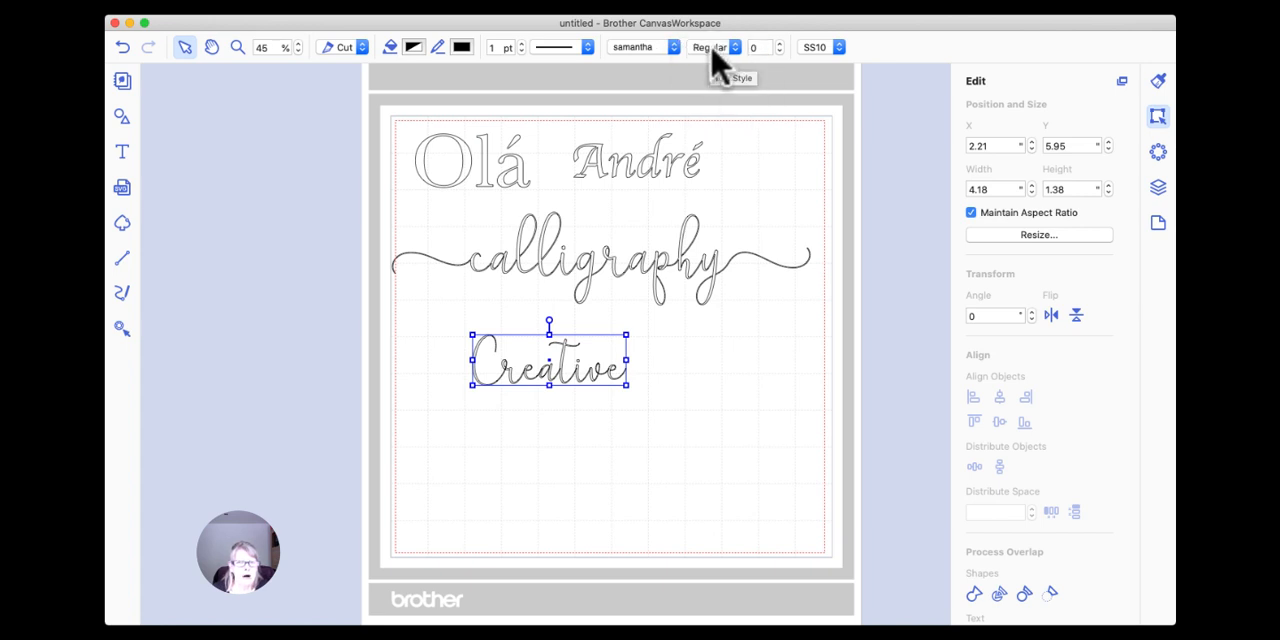
pyautogui.click(674, 47)
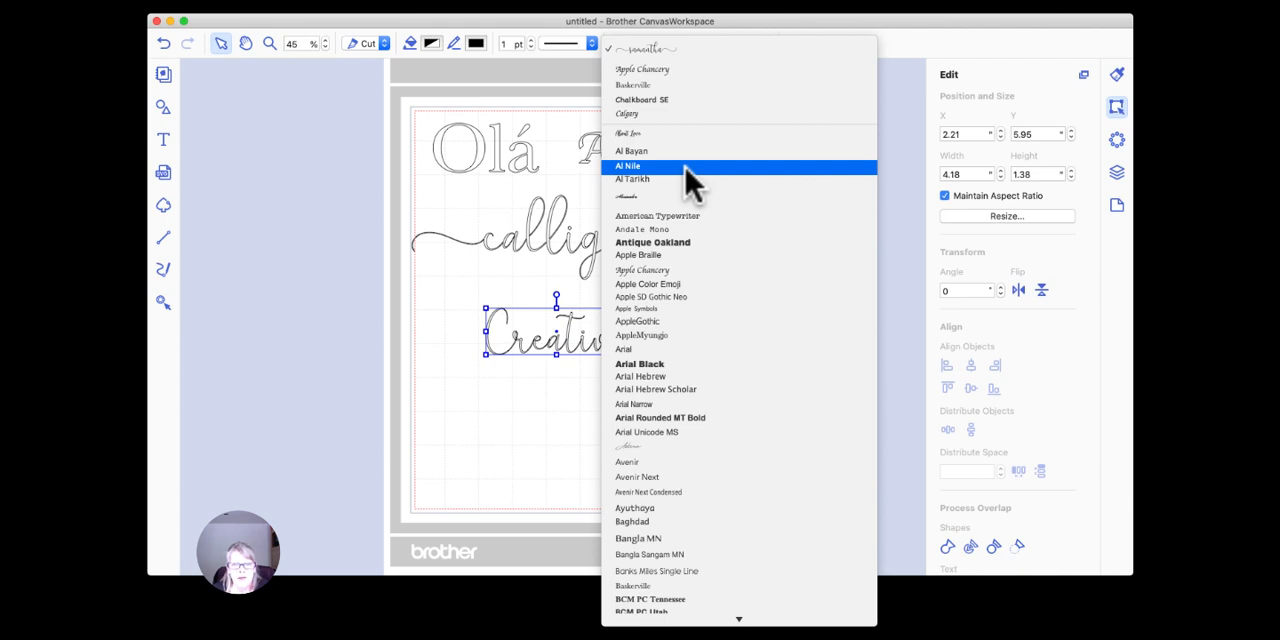
pyautogui.click(645, 137)
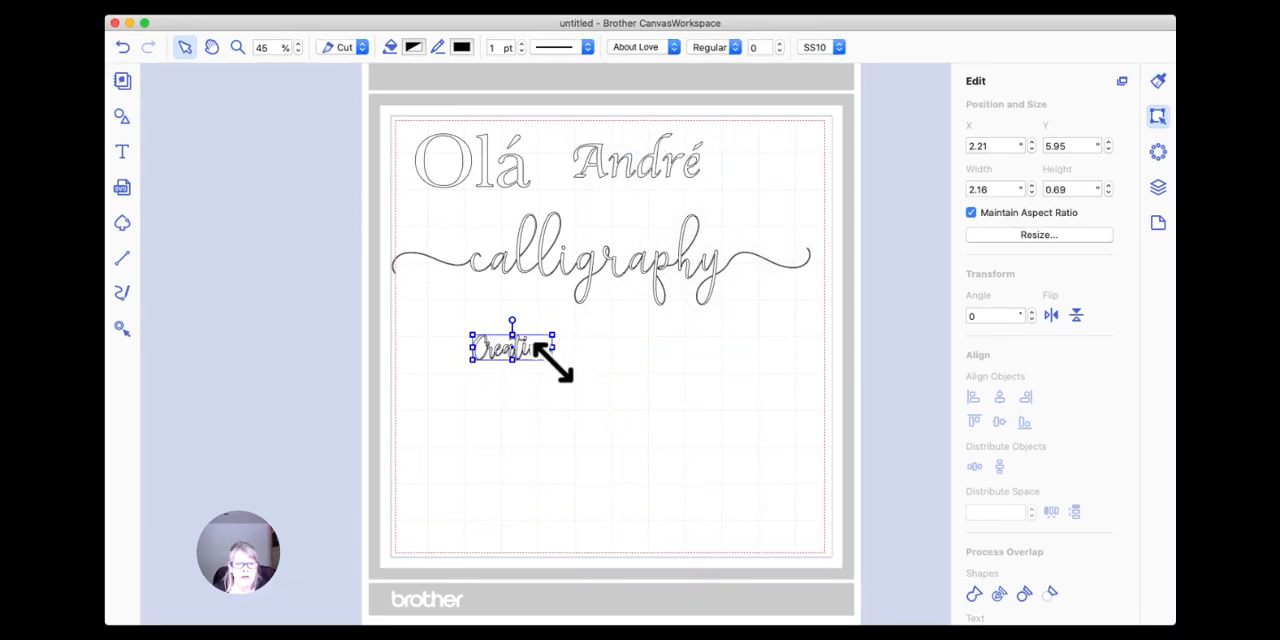
pyautogui.moveTo(554, 359); pyautogui.dragTo(772, 429)
pyautogui.moveTo(694, 386); pyautogui.dragTo(625, 395)
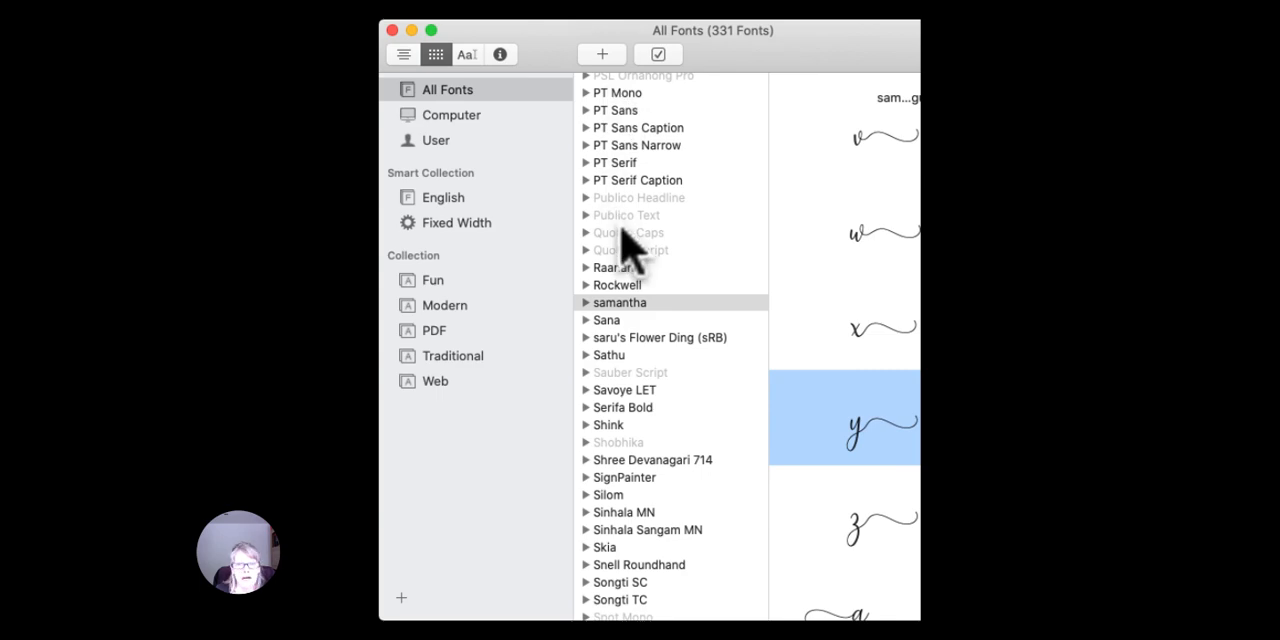
# Switch to Font Book and look through the About Love glyphs for the lowercase letters with leading swashes.
pyautogui.scroll(10, 623, 243)
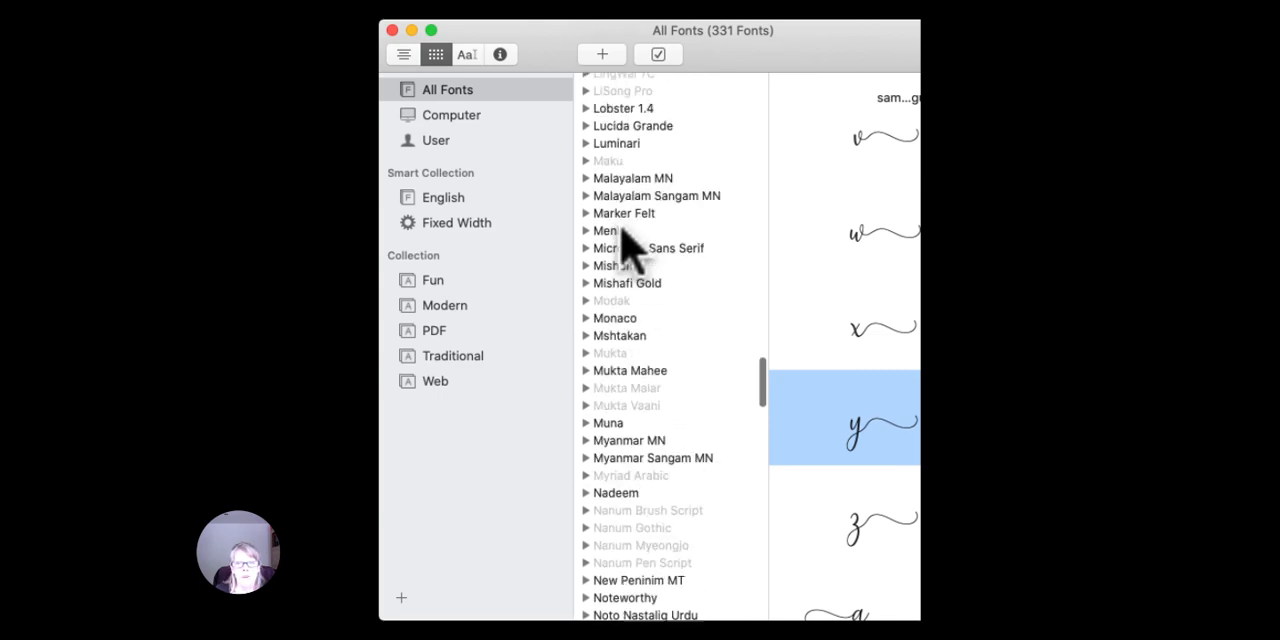
pyautogui.scroll(20, 623, 243)
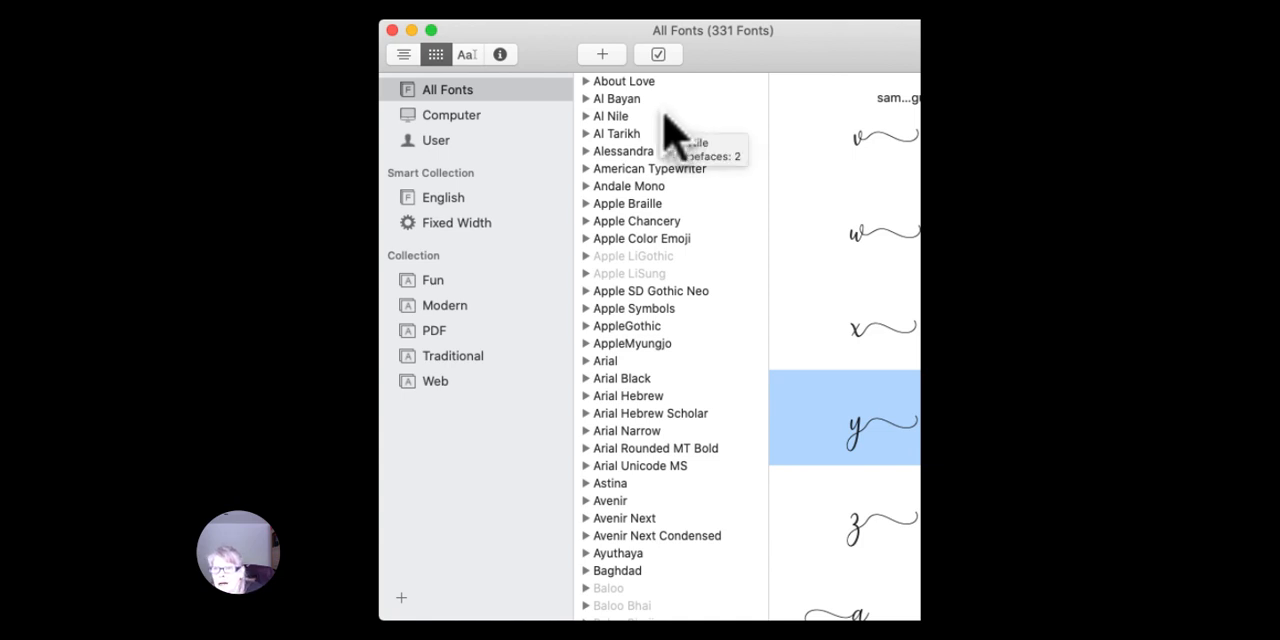
pyautogui.click(637, 83)
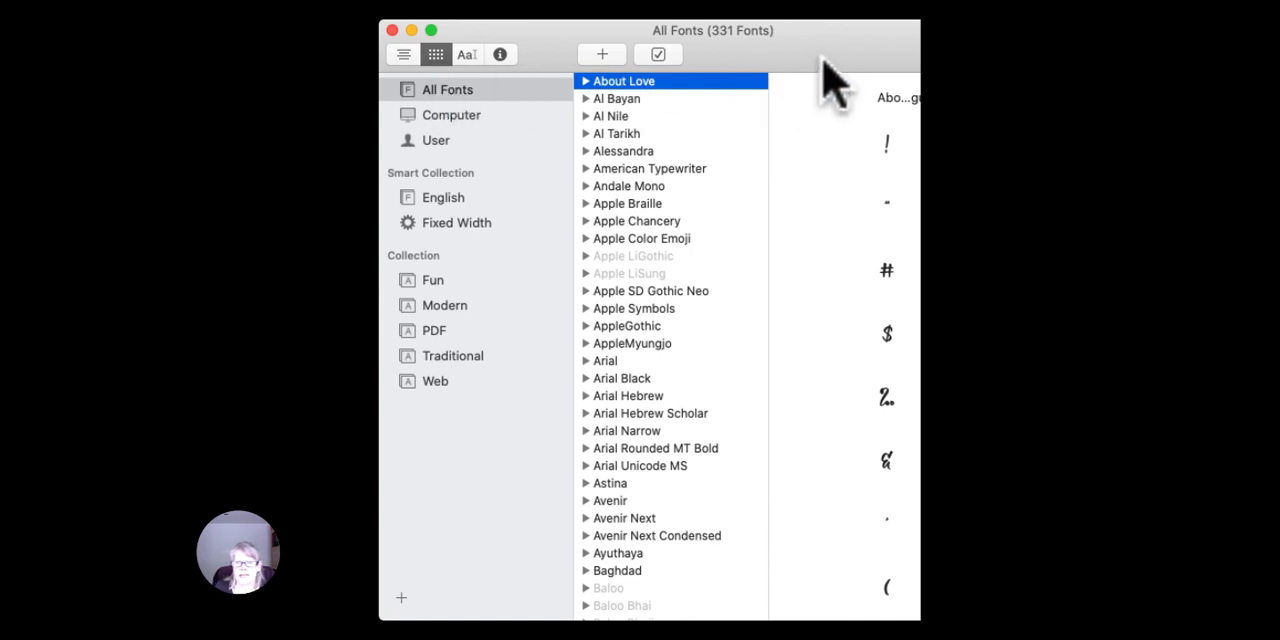
pyautogui.doubleClick(750, 58)
pyautogui.scroll(-15, 823, 337)
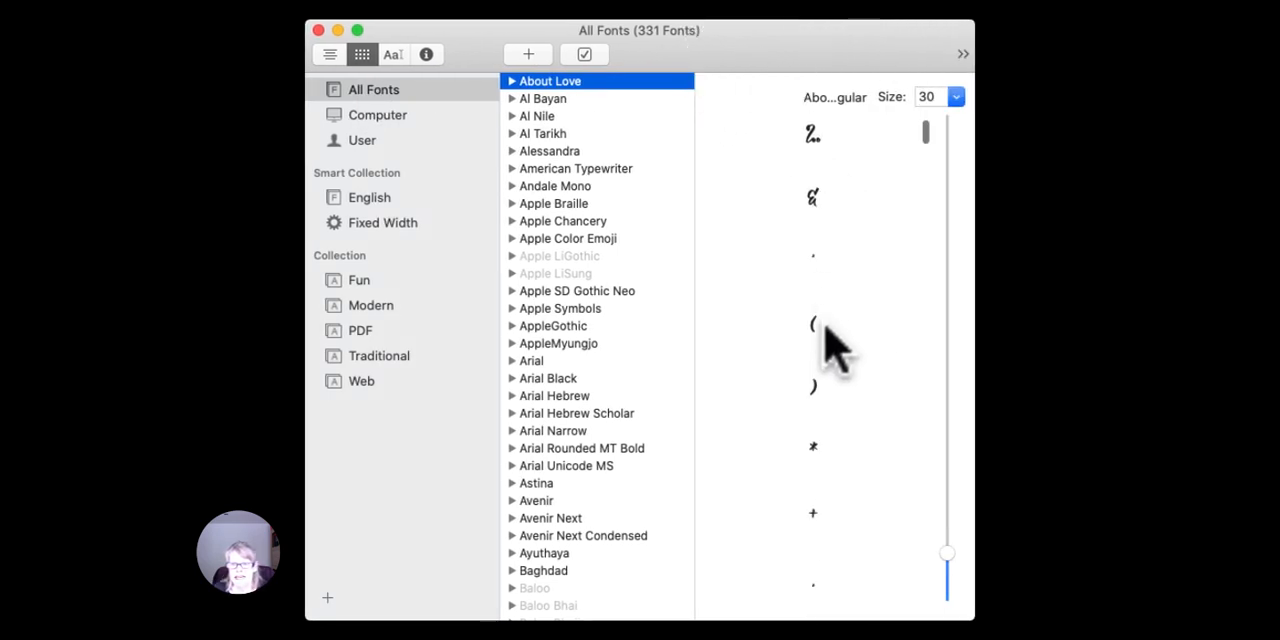
pyautogui.scroll(-15, 823, 347)
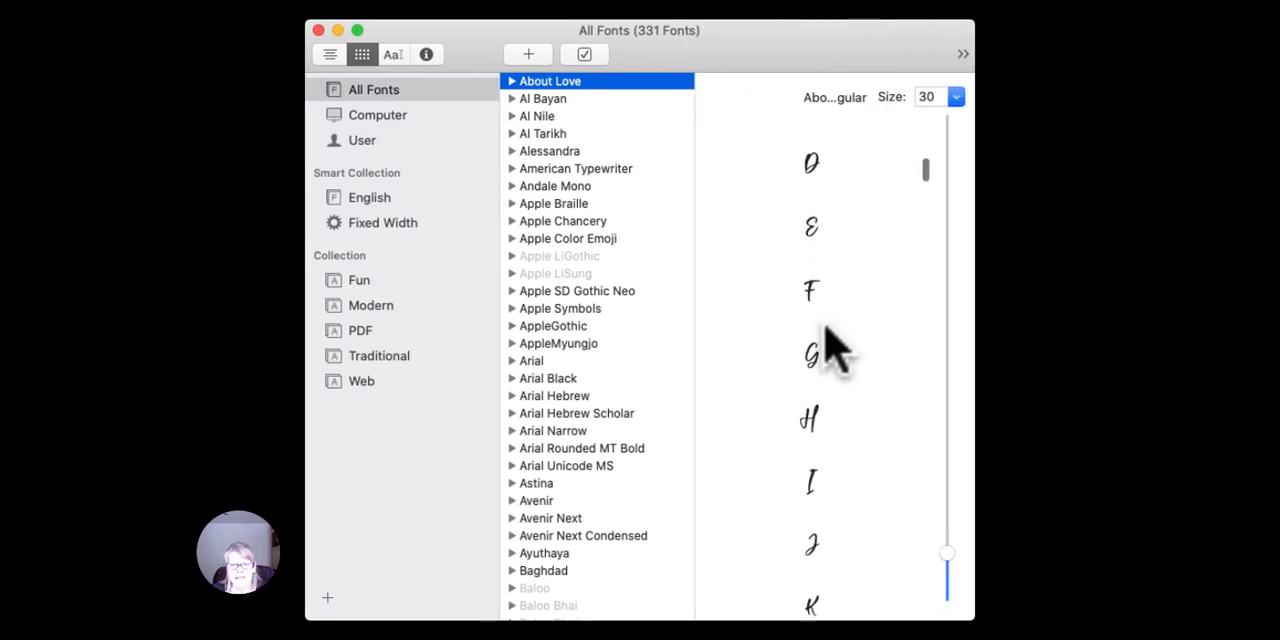
pyautogui.scroll(-3, 834, 347)
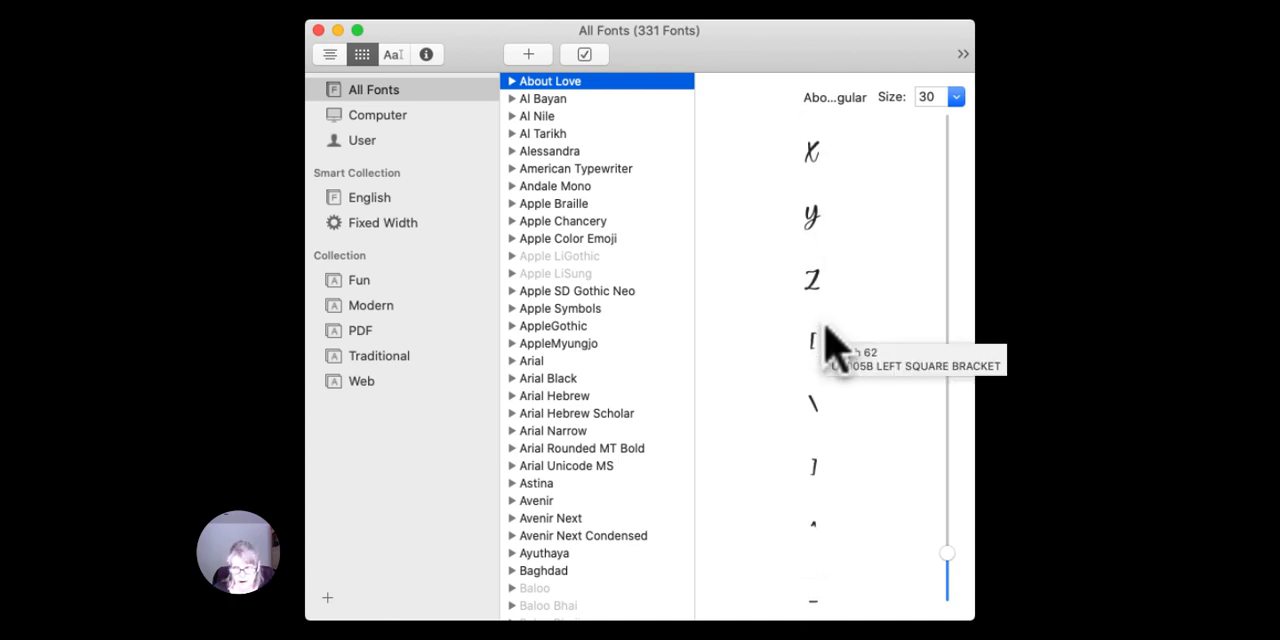
pyautogui.scroll(-5, 836, 347)
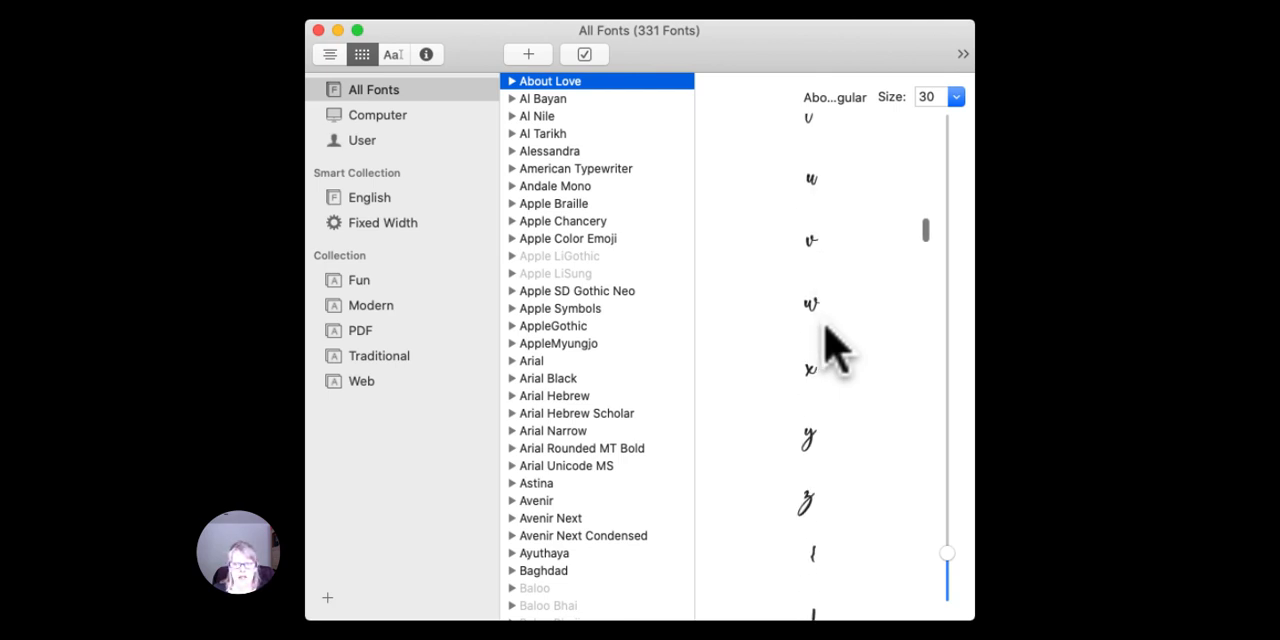
pyautogui.scroll(-10, 836, 350)
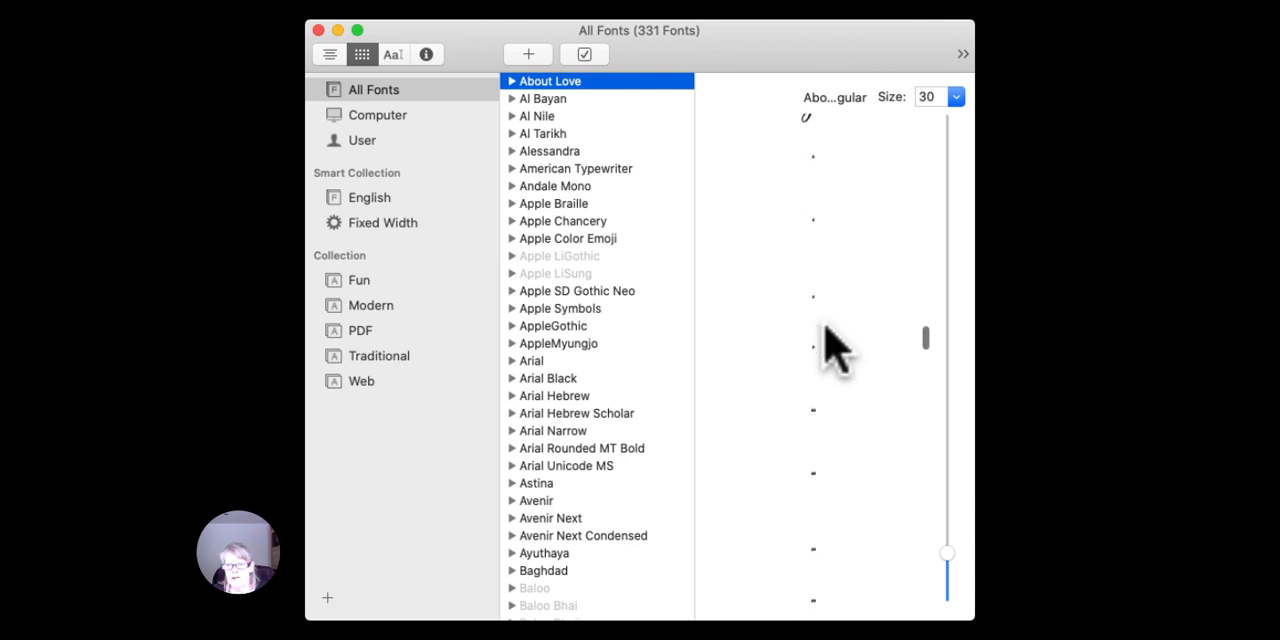
pyautogui.scroll(-10, 828, 330)
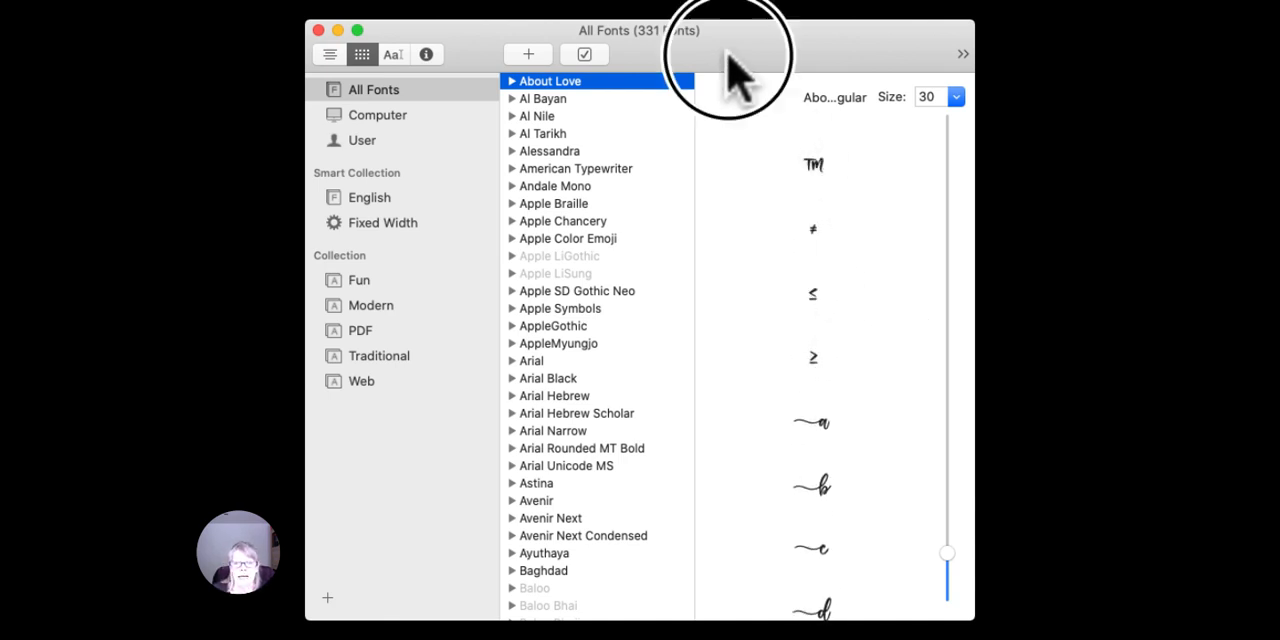
pyautogui.moveTo(726, 54)
pyautogui.mouseDown()
pyautogui.moveTo(742, 54)
pyautogui.moveTo(730, 54)
pyautogui.mouseUp()
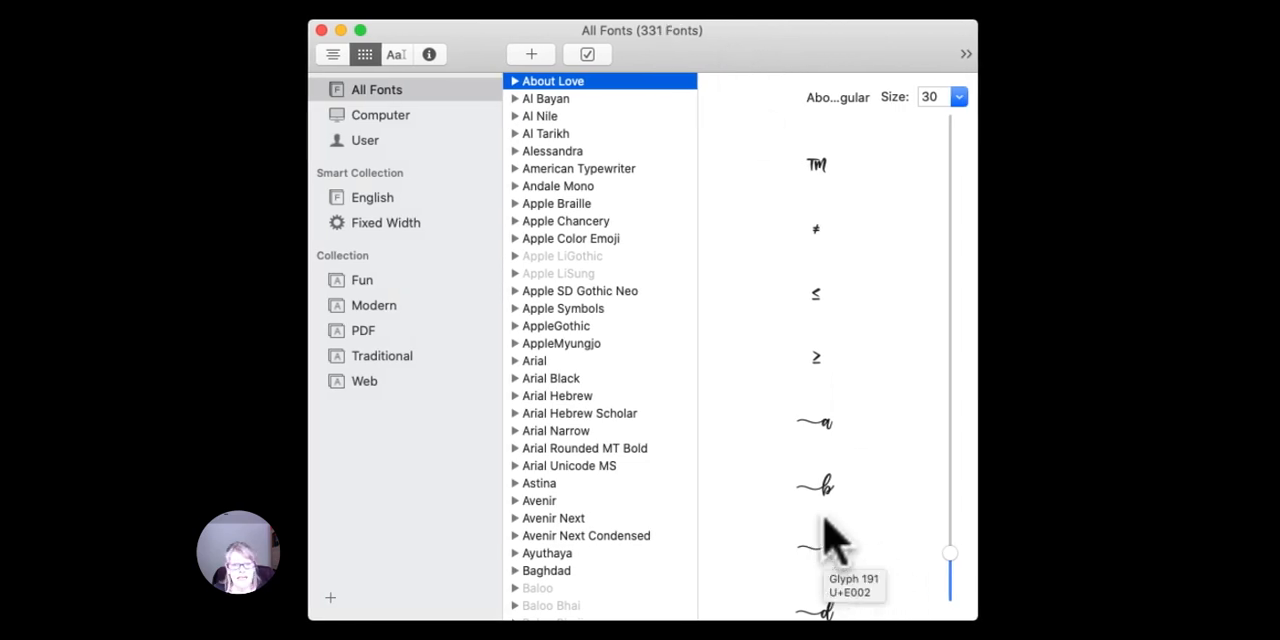
pyautogui.scroll(-2, 830, 540)
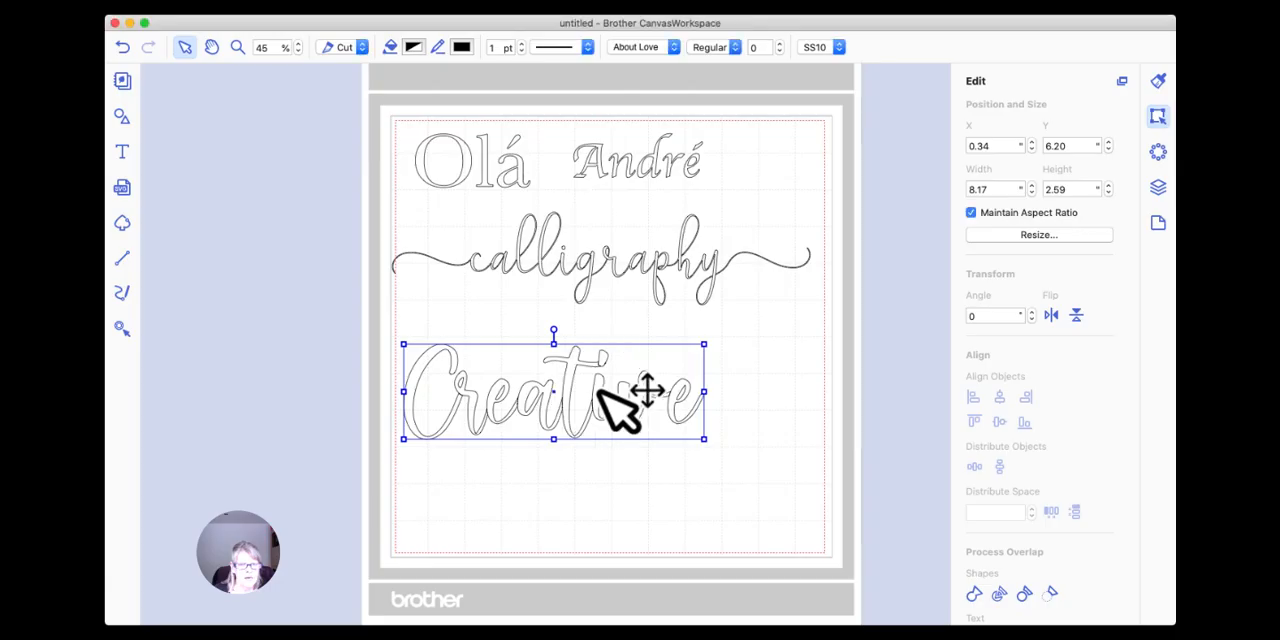
# Replace the capital "C" of "Creative" with the About Love lowercase "c" glyph that has a leading swash, copied from Font Book.
pyautogui.doubleClick(597, 398)
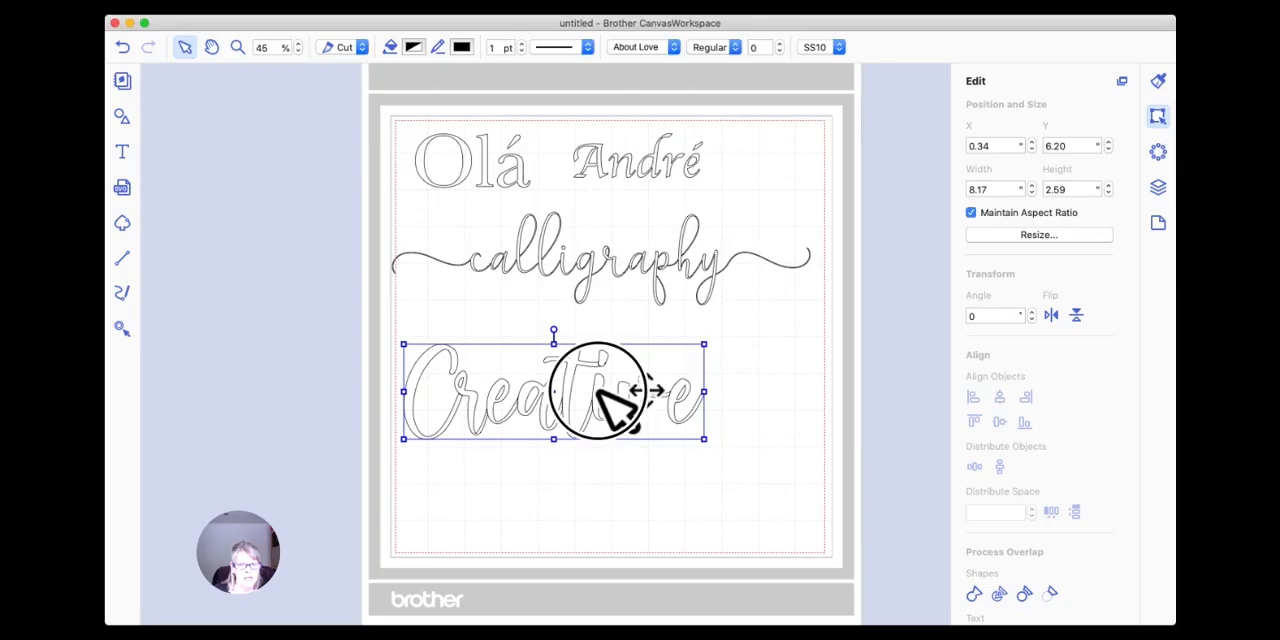
pyautogui.click(410, 448)
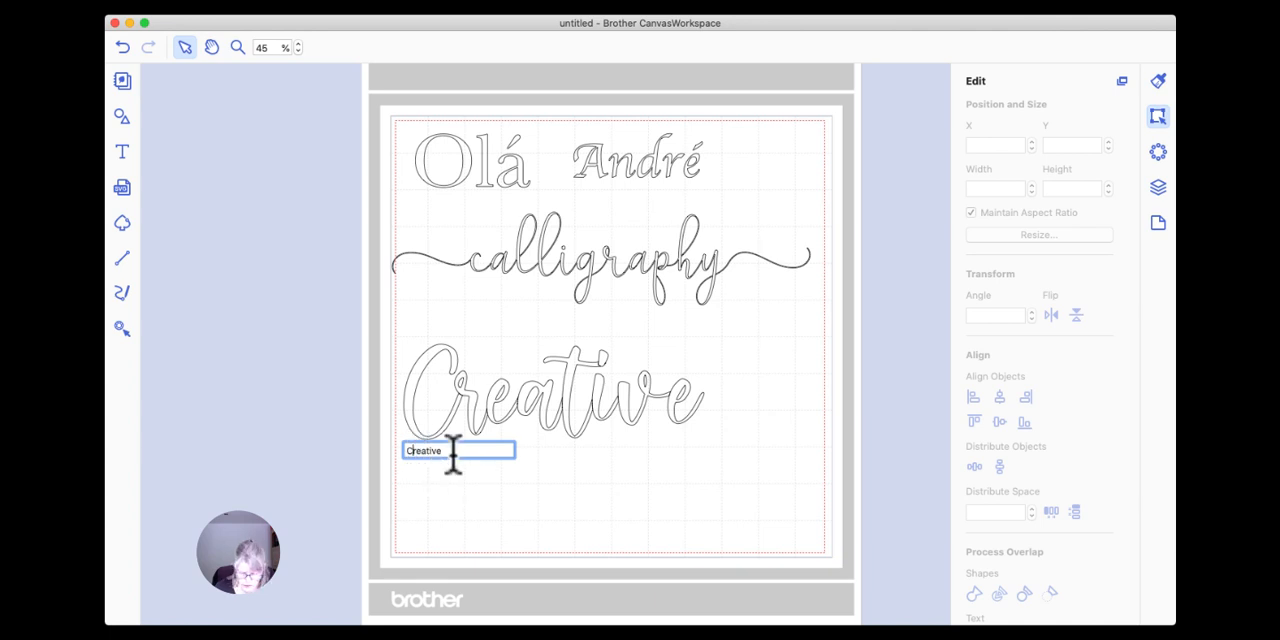
pyautogui.press('BackSpace')
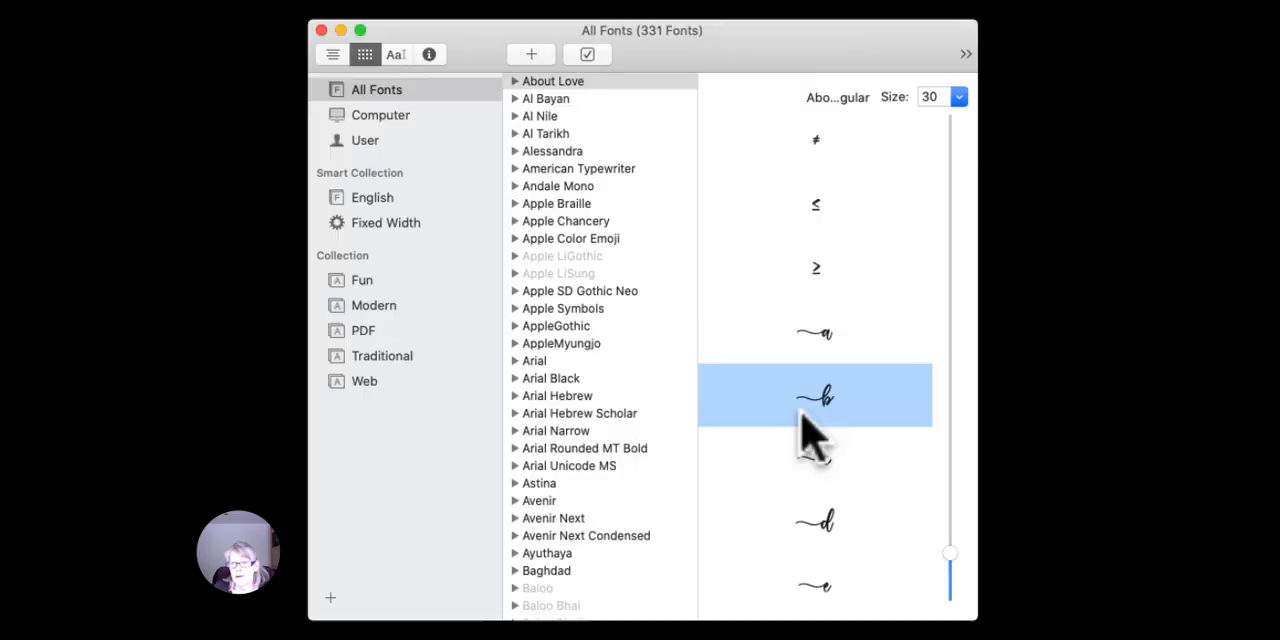
pyautogui.scroll(-3, 823, 386)
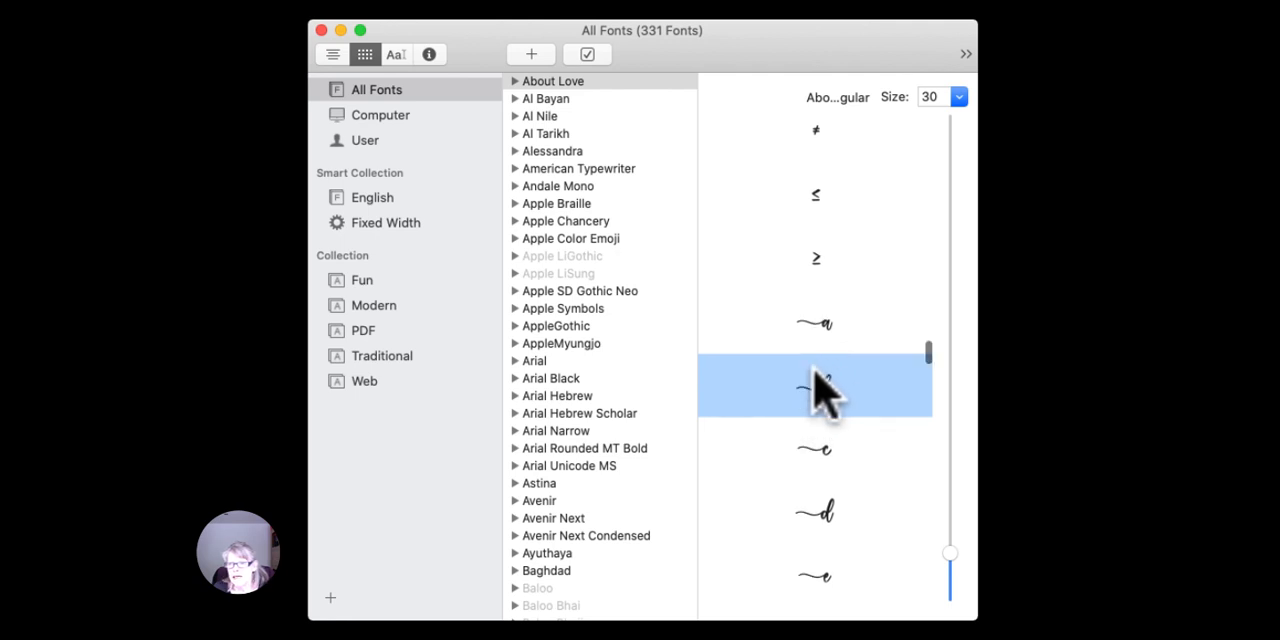
pyautogui.click(868, 385)
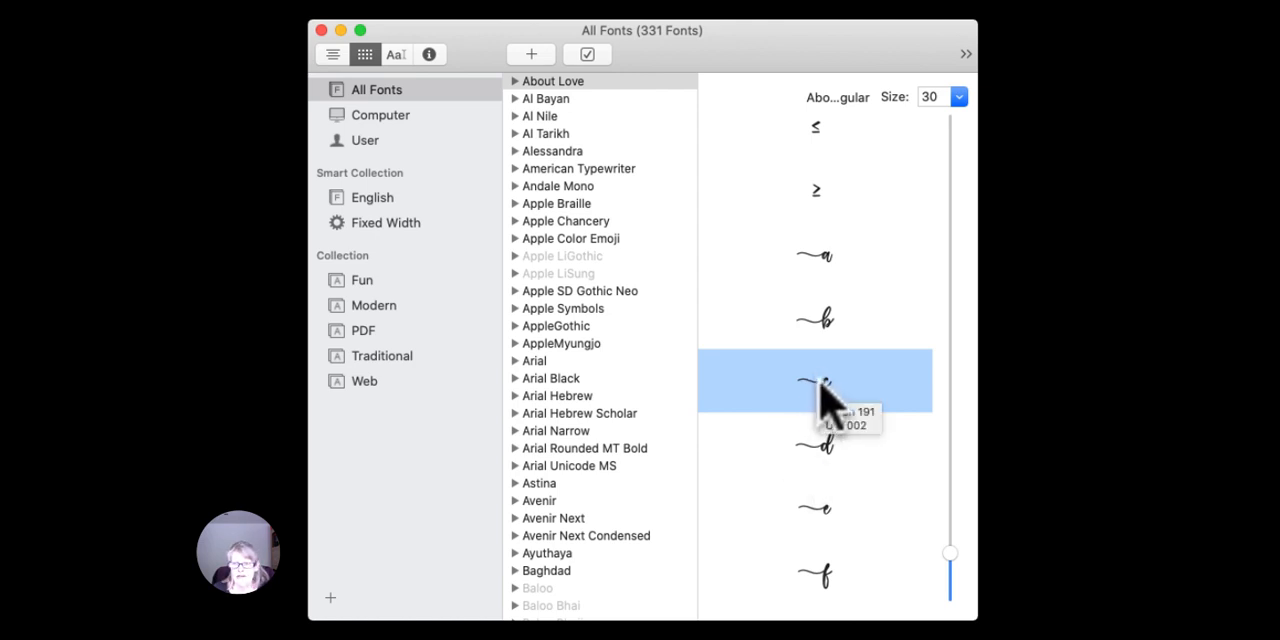
pyautogui.moveTo(825, 383); pyautogui.dragTo(410, 452)
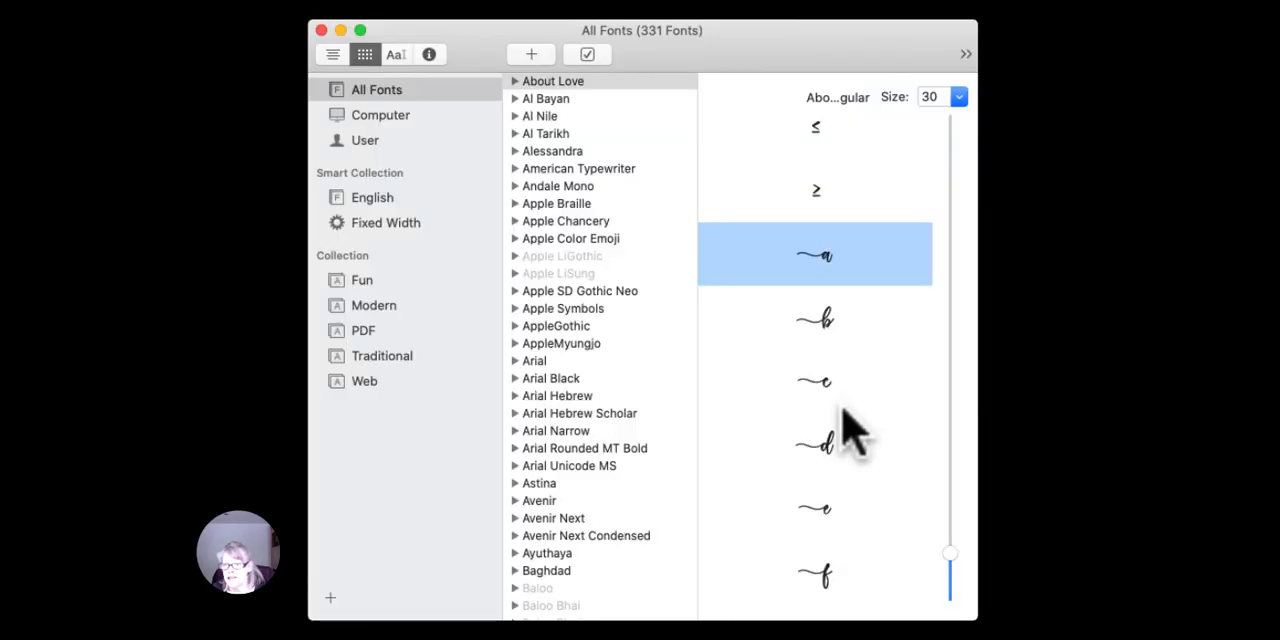
# Replace the final "e" of "creative" with the About Love "e" glyph that has a leading swash, and close Font Book.
pyautogui.scroll(-2, 850, 430)
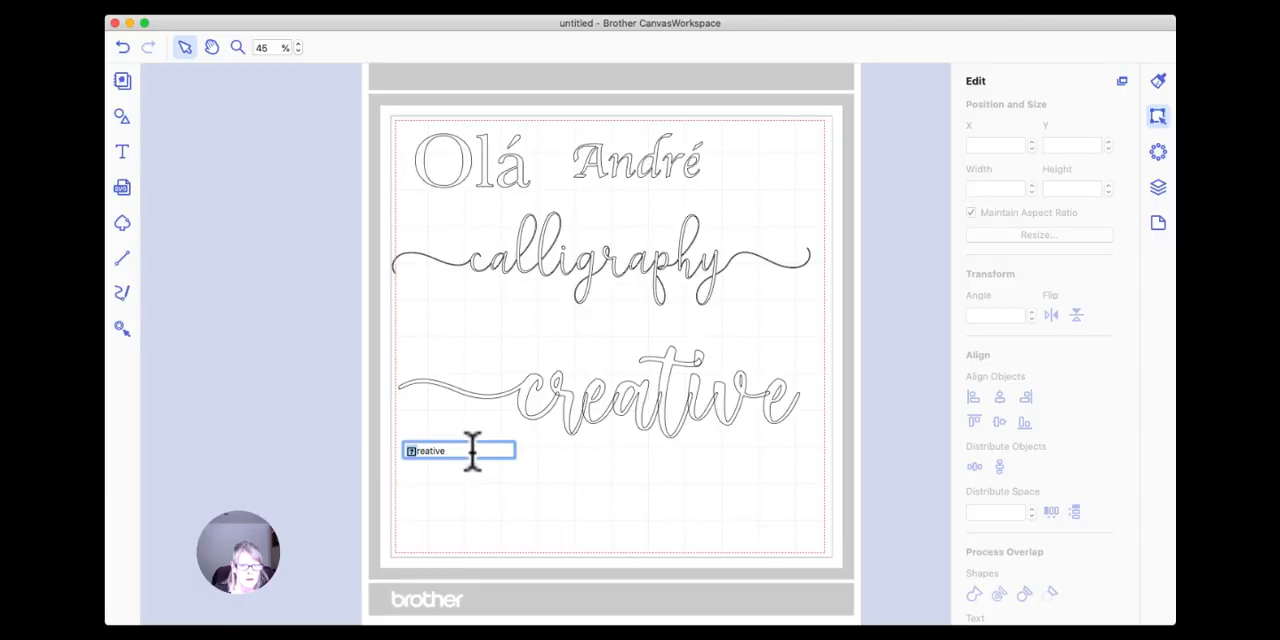
pyautogui.click(460, 450)
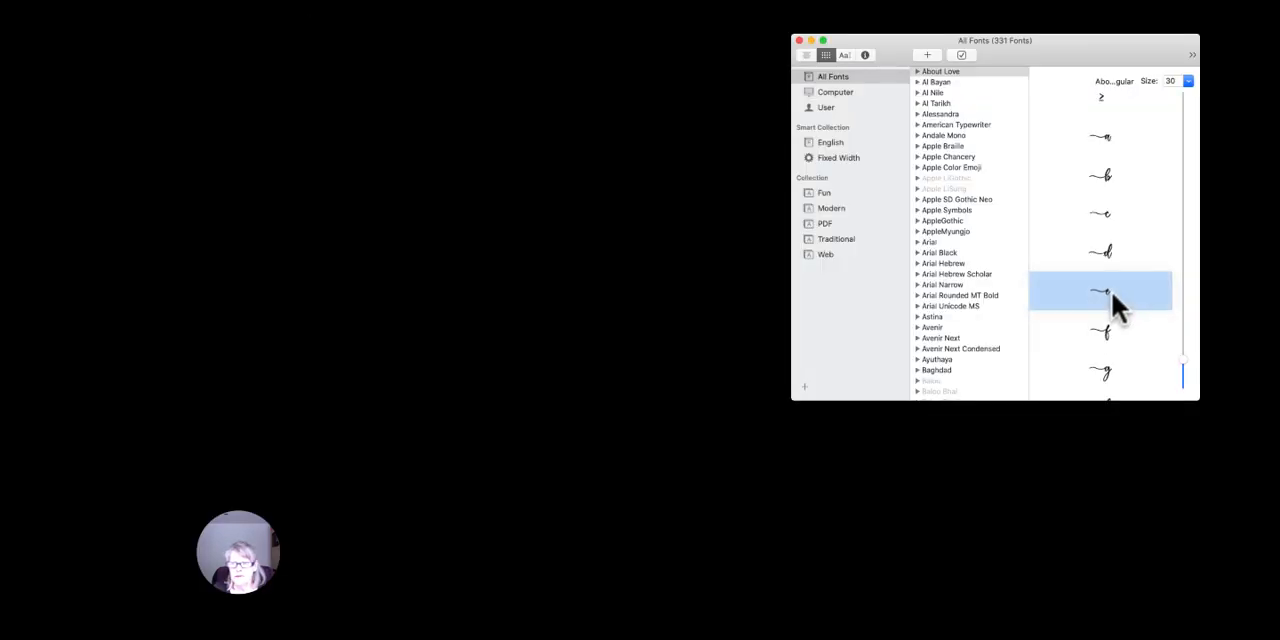
pyautogui.moveTo(840, 463); pyautogui.dragTo(0, 639)
pyautogui.moveTo(554, 411); pyautogui.dragTo(571, 411)
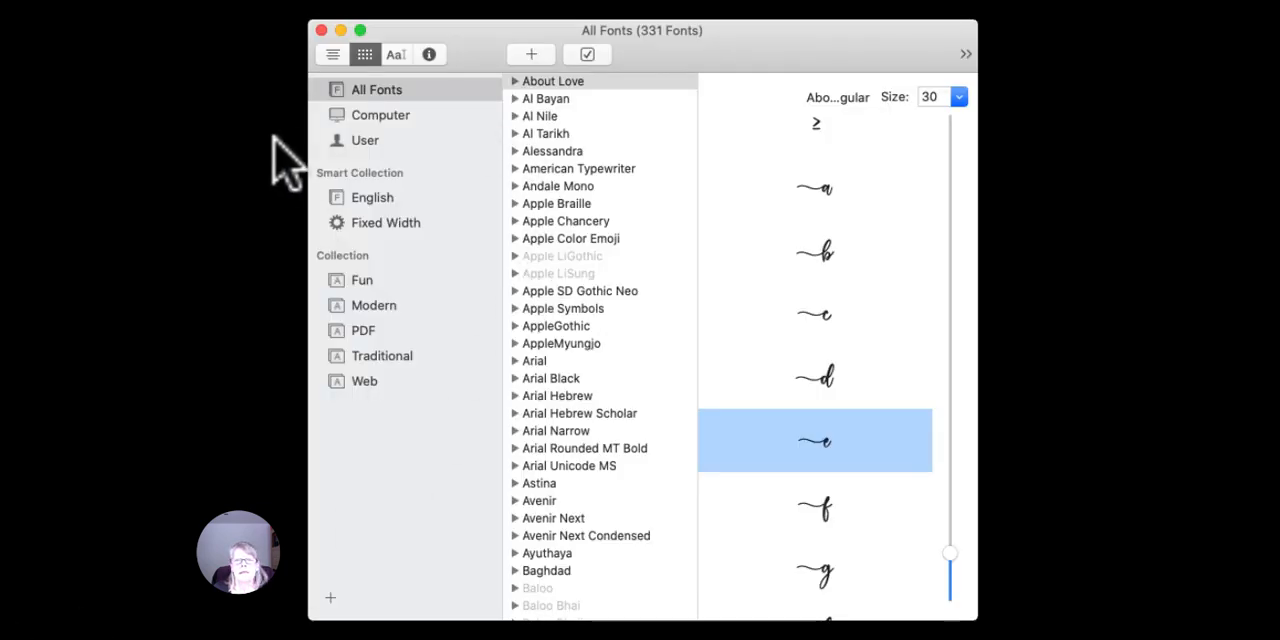
pyautogui.doubleClick(523, 34)
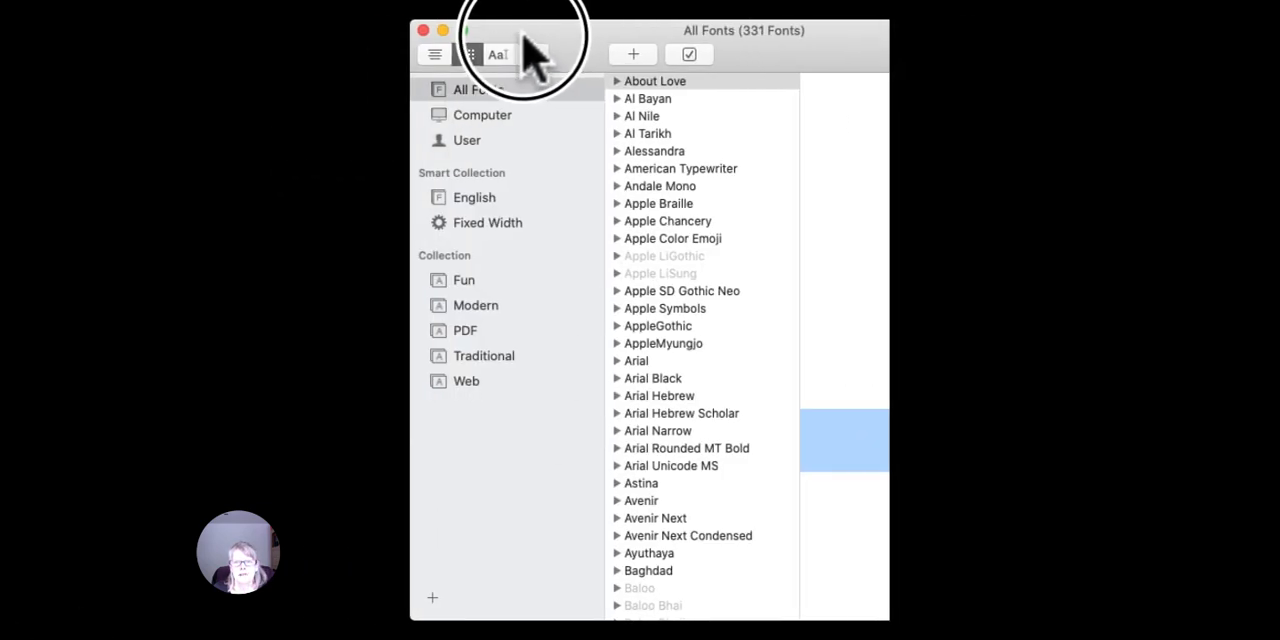
pyautogui.click(427, 30)
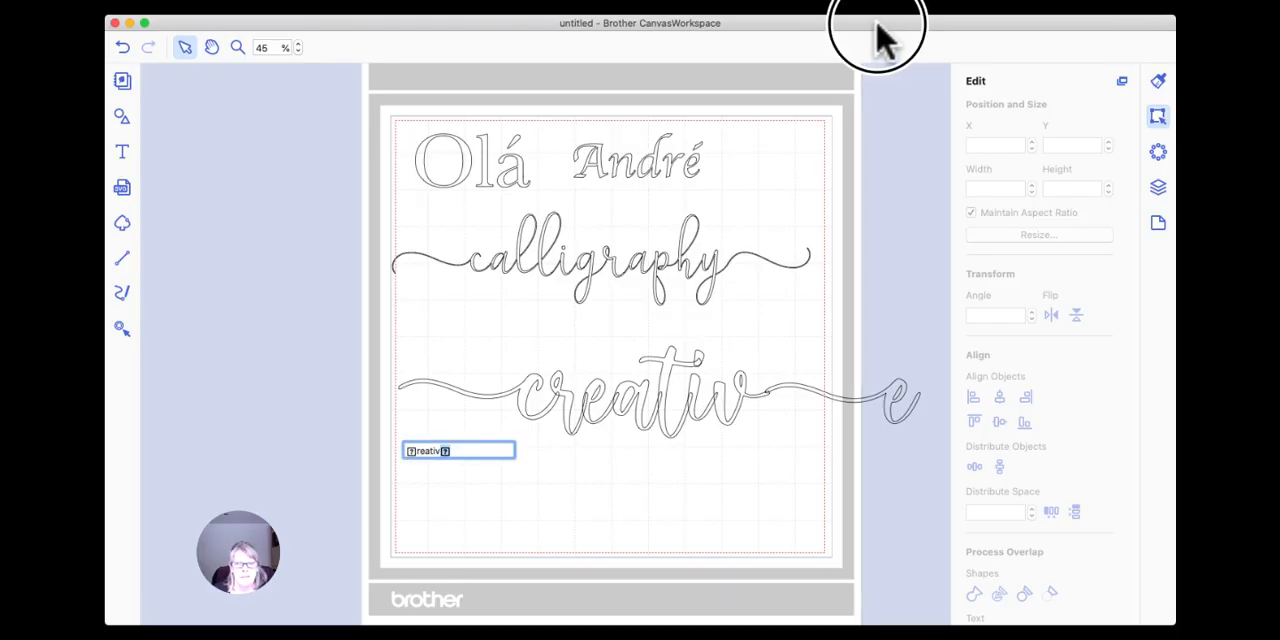
# Set the character spacing of the swash "creative" text to -1 and weld its overlapping letters.
pyautogui.click(842, 399)
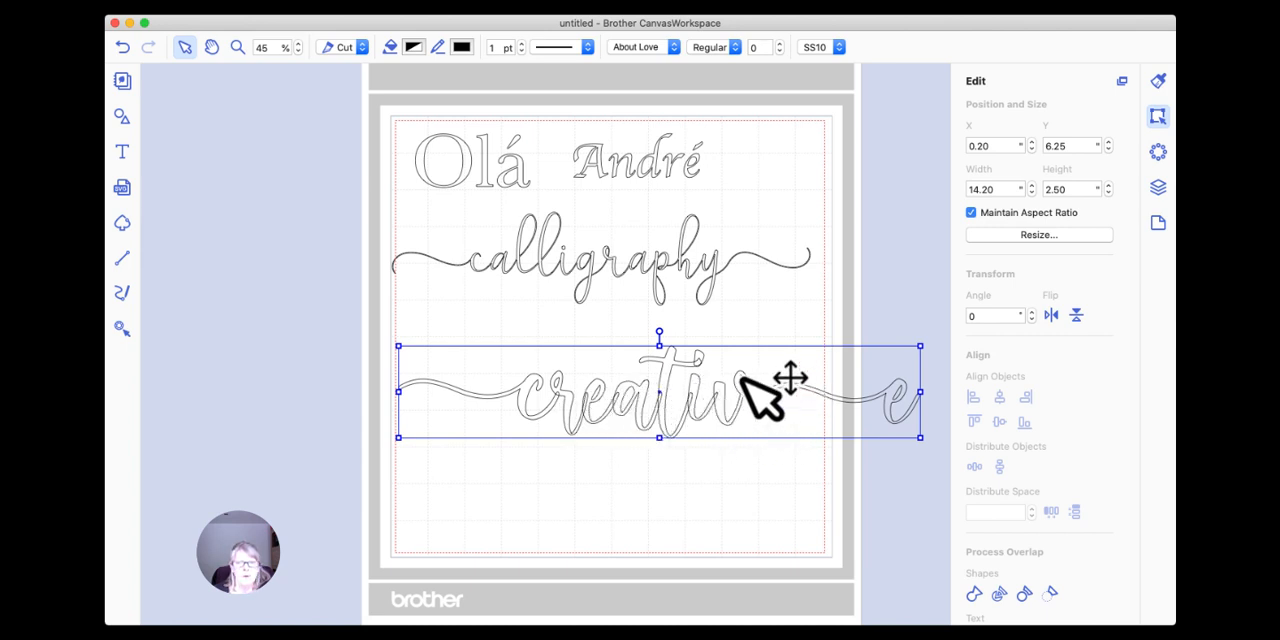
pyautogui.click(779, 52)
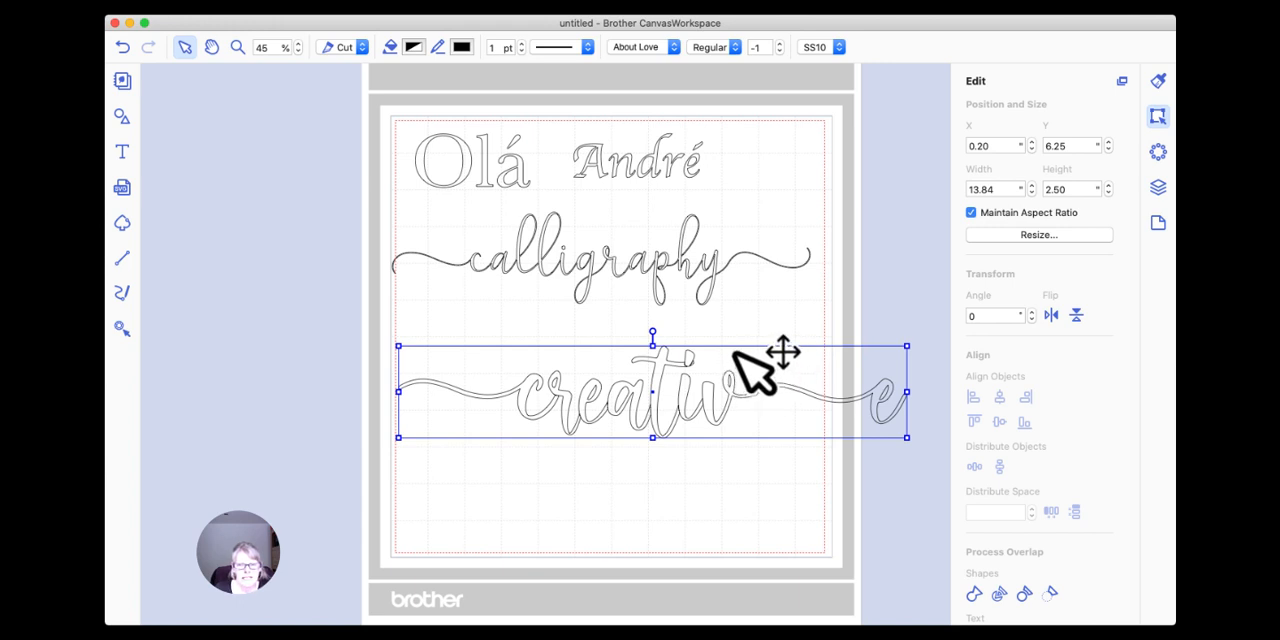
pyautogui.click(974, 593)
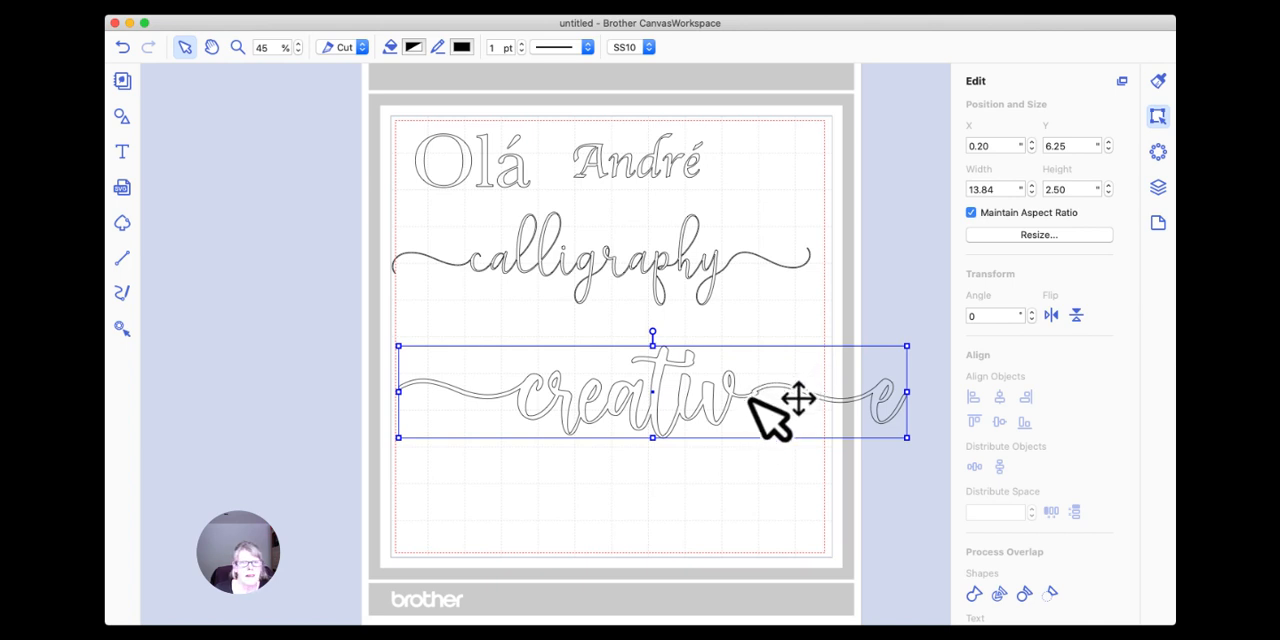
# Fill the welded "creative" lettering with the Strawberry pink colour and close the colour picker.
pyautogui.click(416, 50)
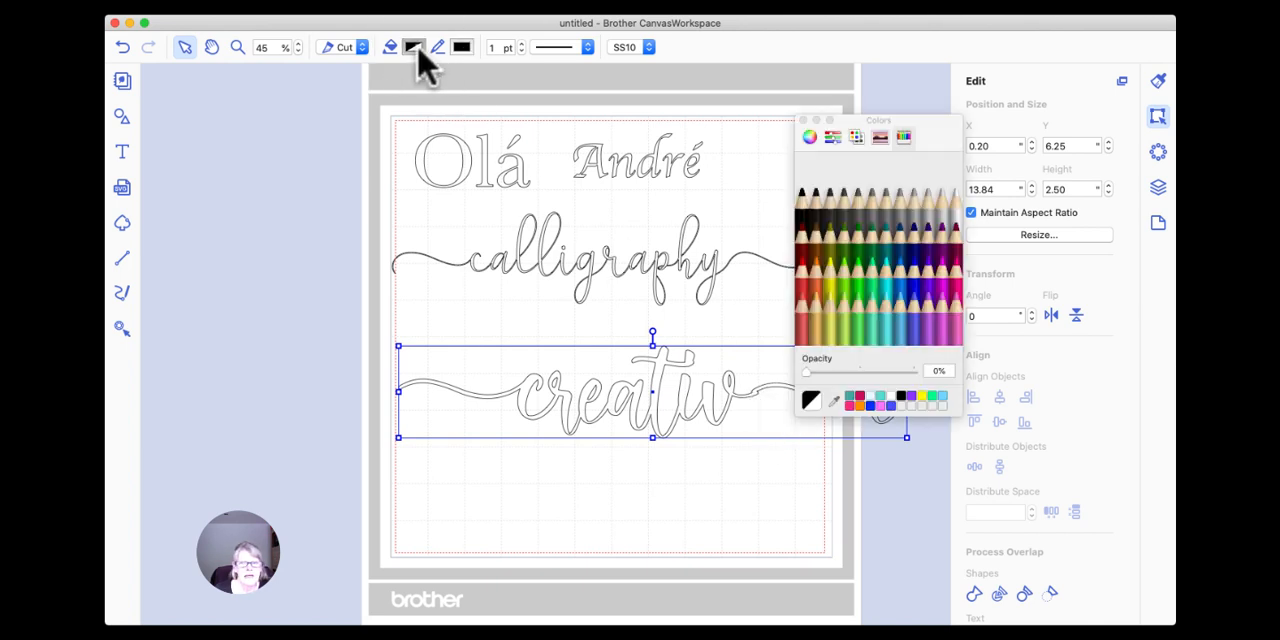
pyautogui.click(966, 296)
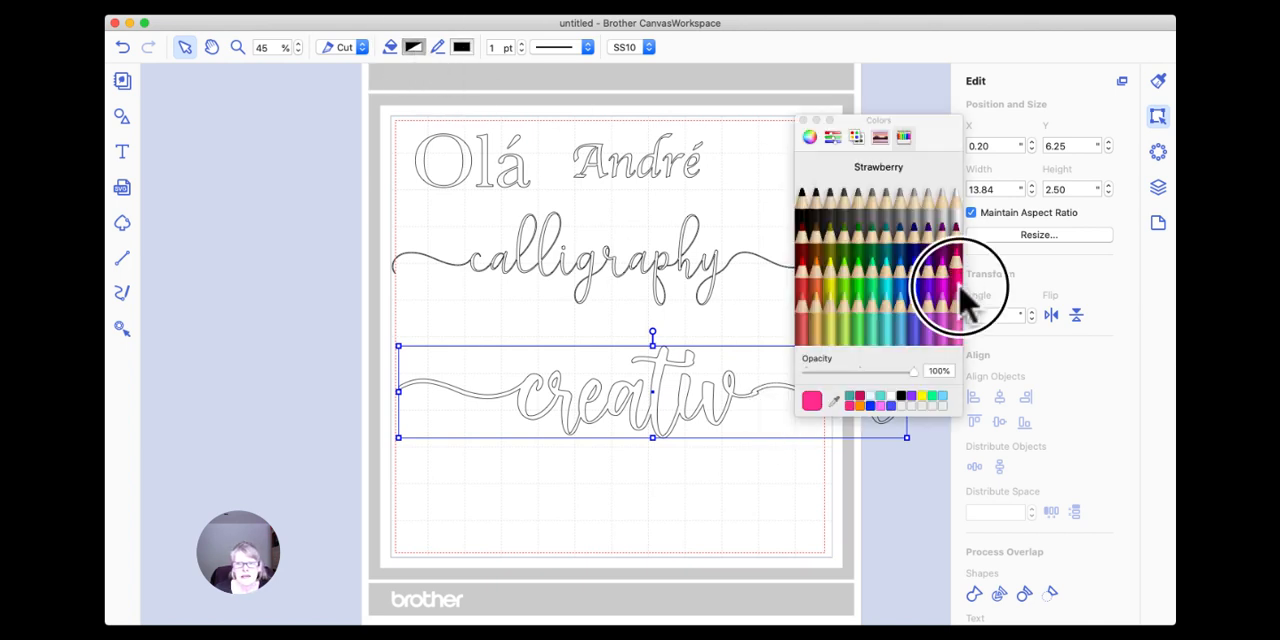
pyautogui.click(803, 120)
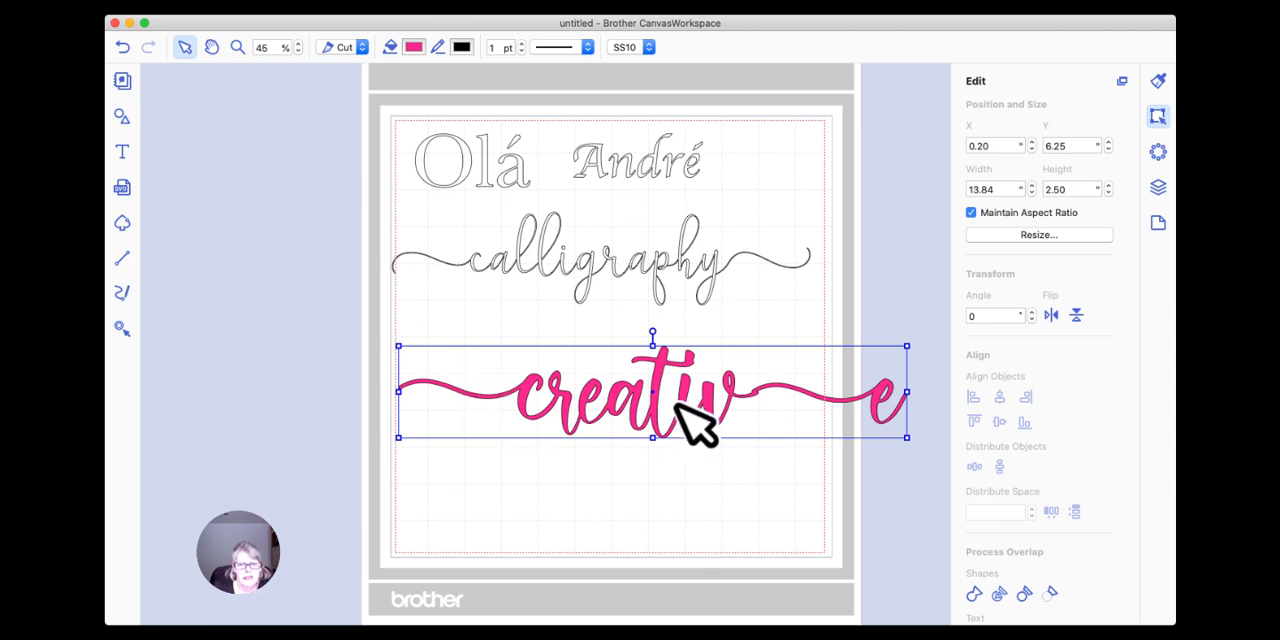
# Move the pink "creative" lettering up and toward the mat's left edge, and enlarge the Font Book window after switching to it.
pyautogui.moveTo(712, 414); pyautogui.dragTo(625, 374)
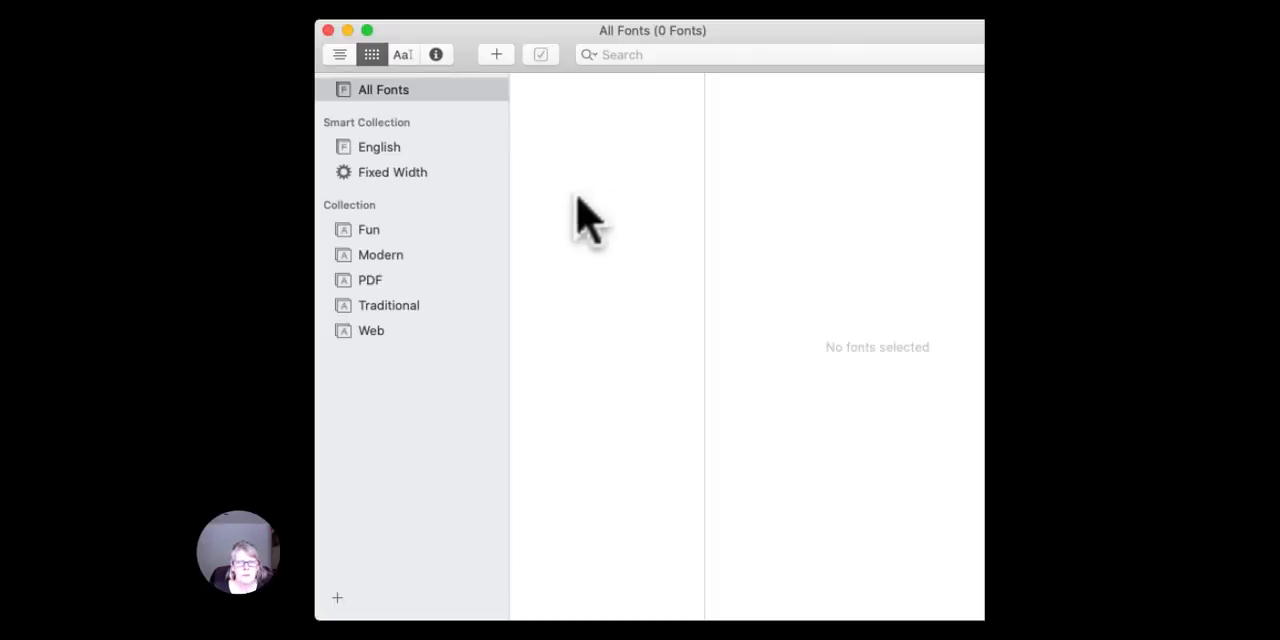
pyautogui.moveTo(814, 43); pyautogui.dragTo(805, 45)
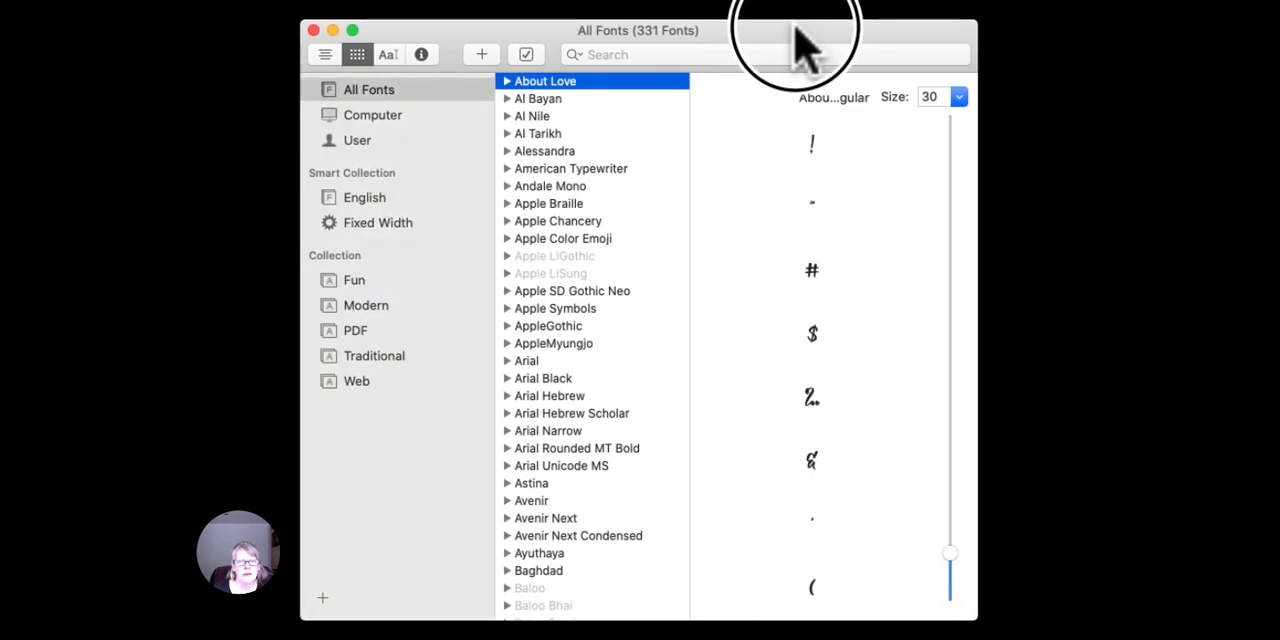
pyautogui.moveTo(975, 619); pyautogui.dragTo(1270, 639)
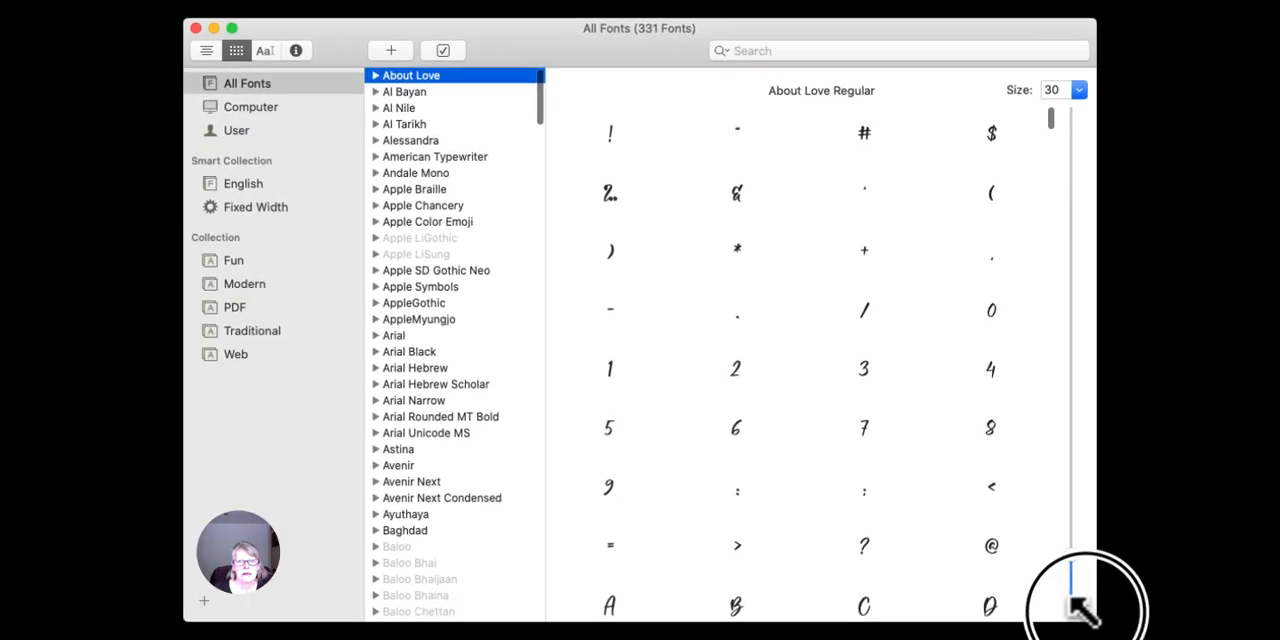
pyautogui.moveTo(1087, 612); pyautogui.dragTo(1100, 611)
pyautogui.click(622, 44)
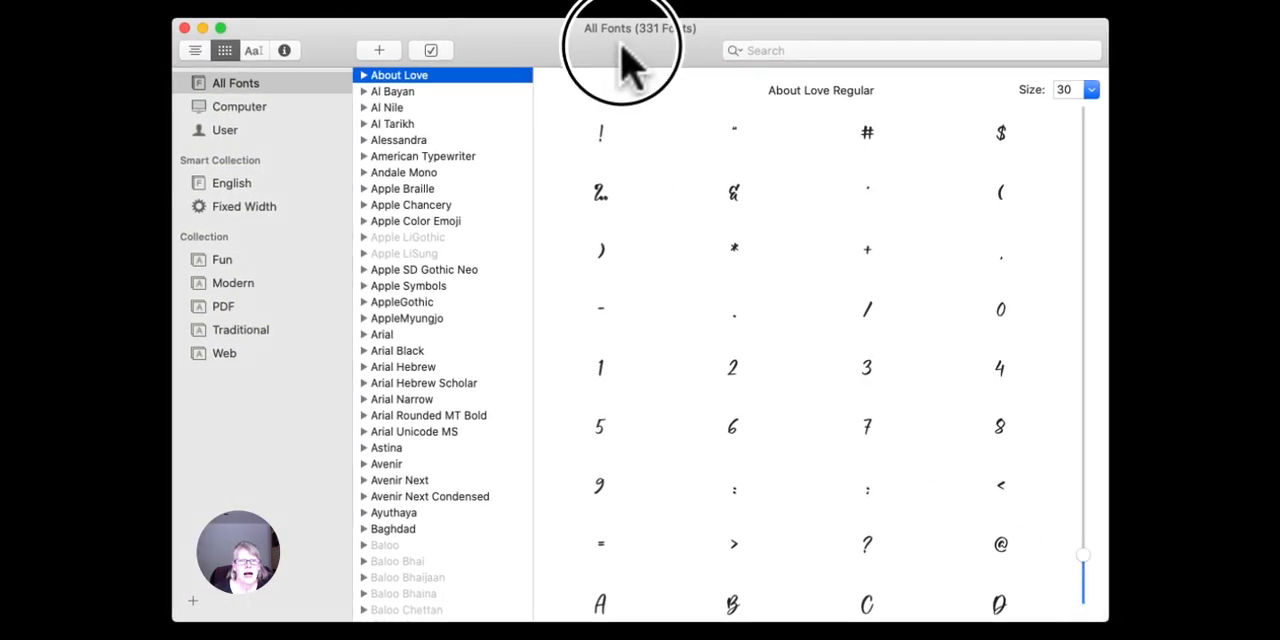
# Examine the Alessandra font's full glyph set at preview size 34, looking for alternate letters with swashes.
pyautogui.click(408, 140)
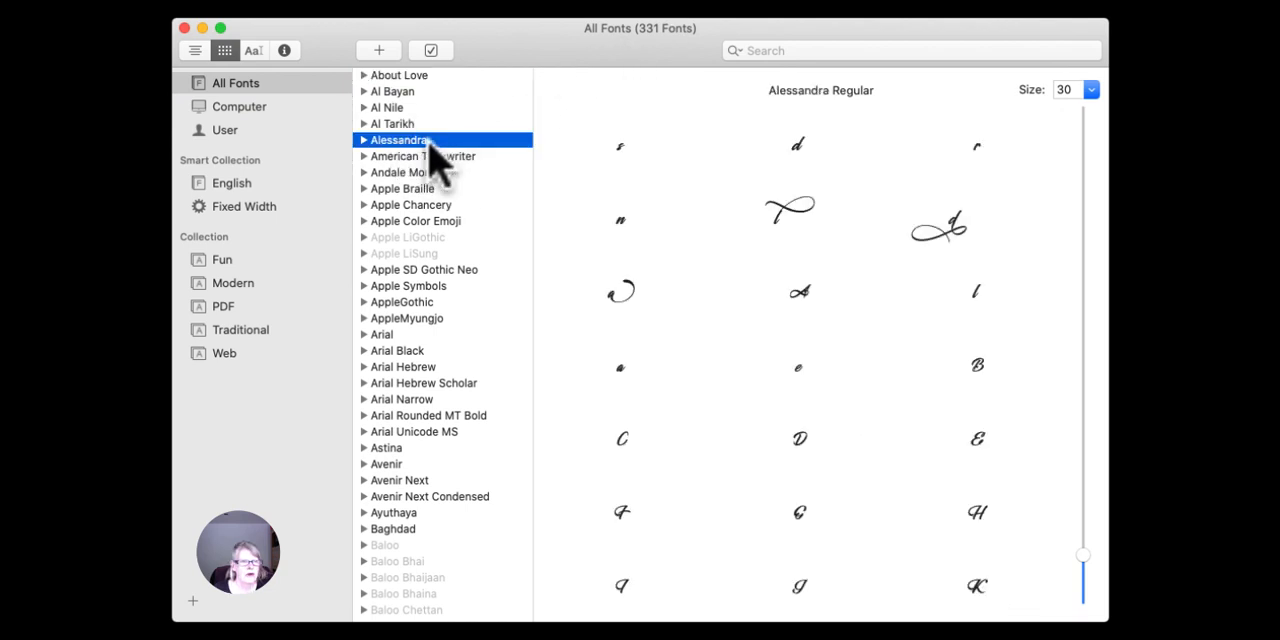
pyautogui.scroll(2, 675, 255)
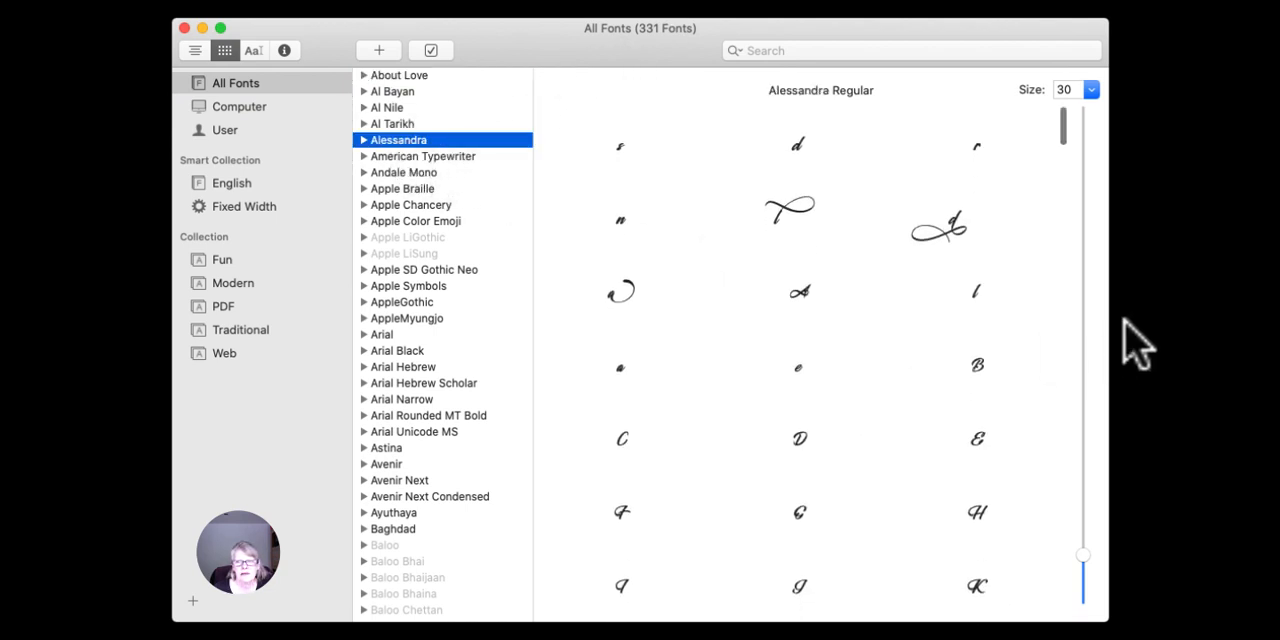
pyautogui.click(1083, 548)
pyautogui.scroll(-10, 943, 357)
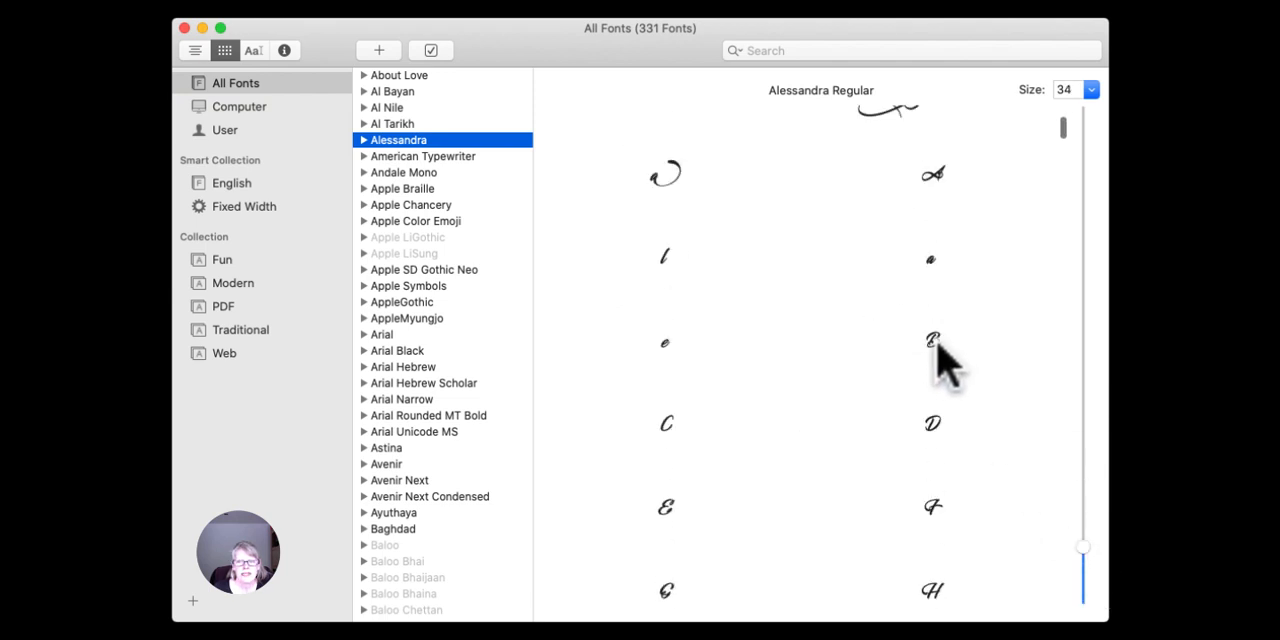
pyautogui.scroll(-10, 943, 362)
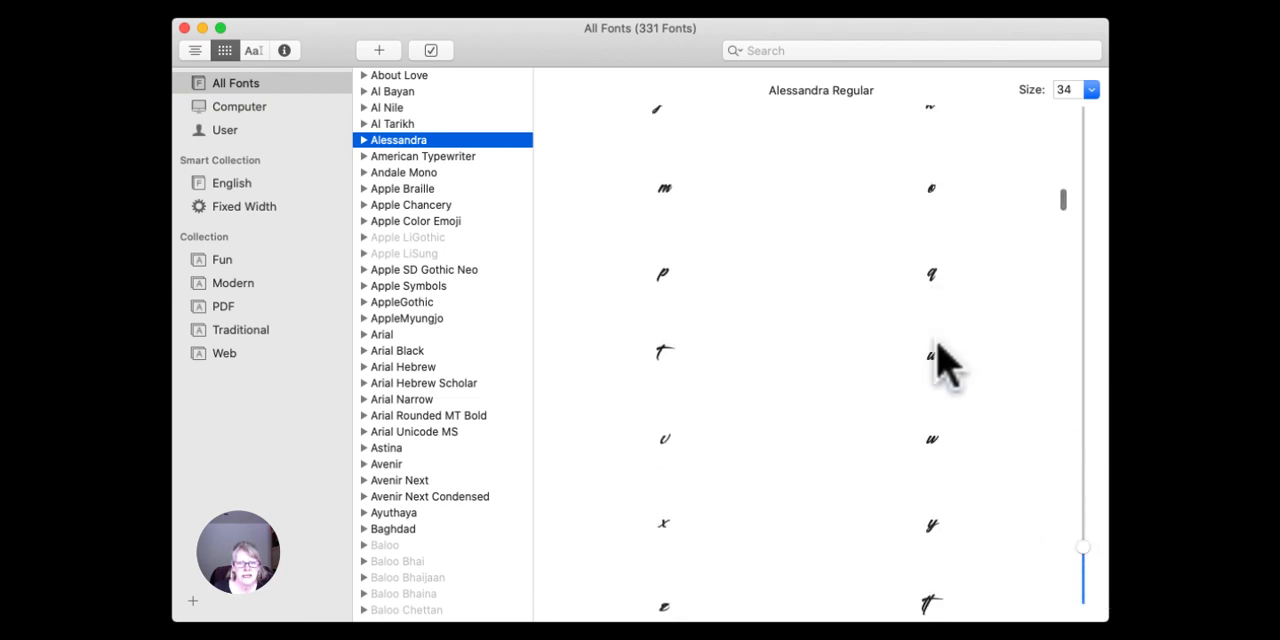
pyautogui.scroll(-10, 943, 362)
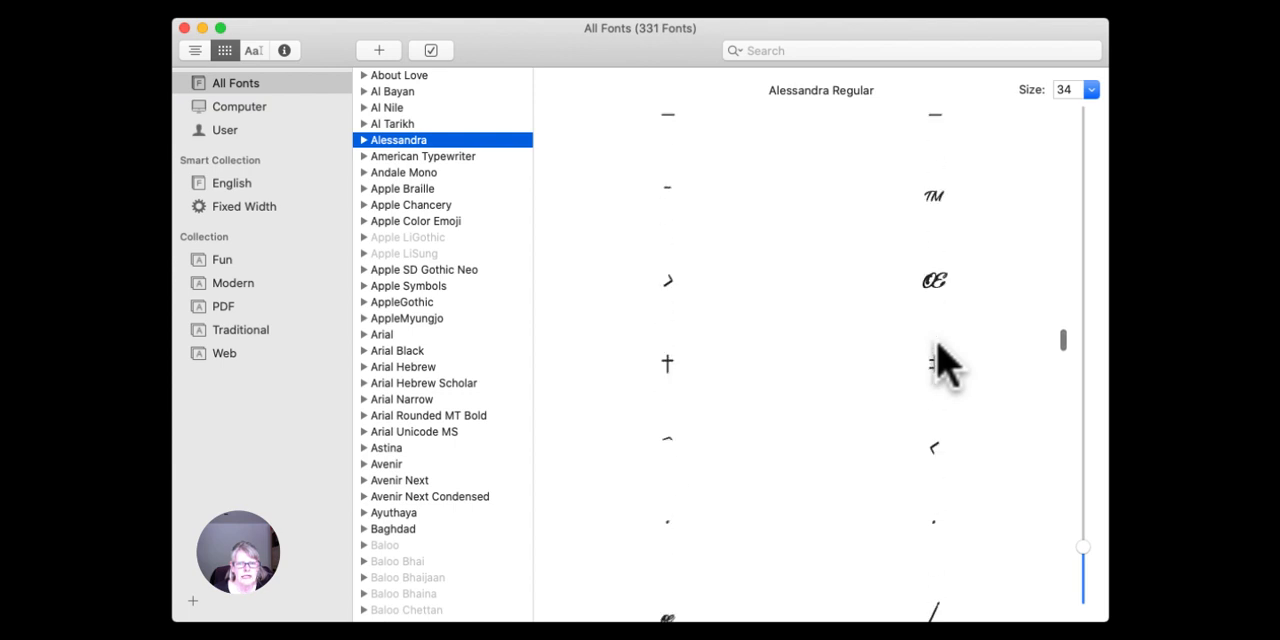
pyautogui.scroll(-10, 943, 362)
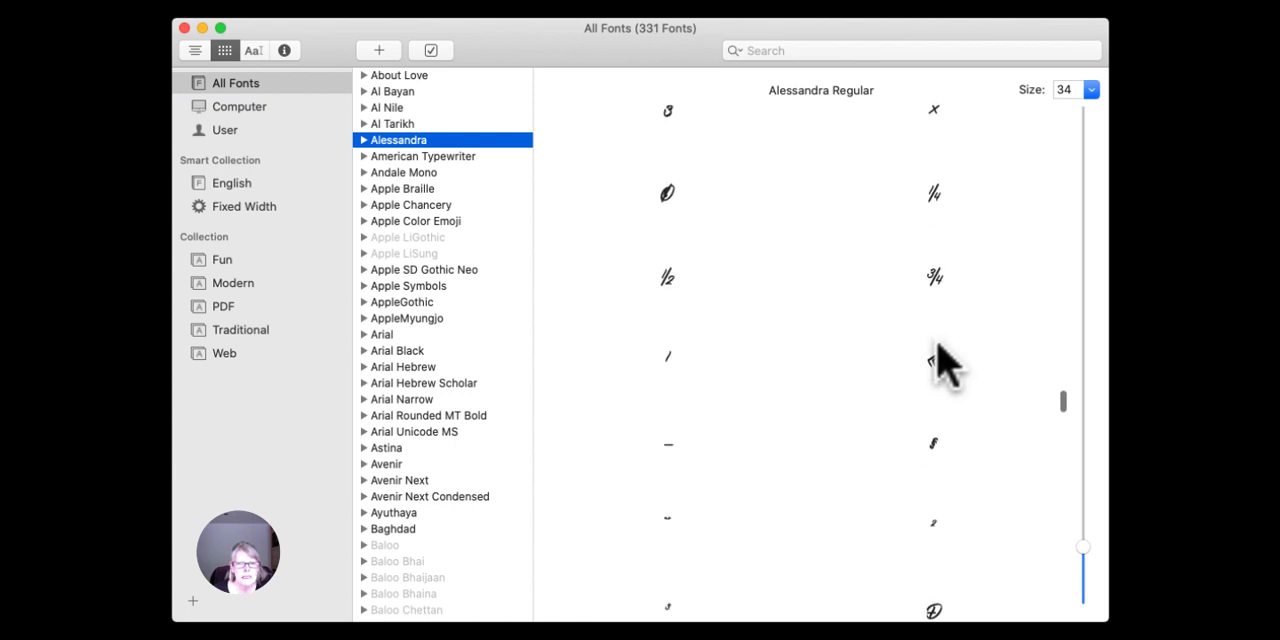
pyautogui.scroll(-10, 943, 362)
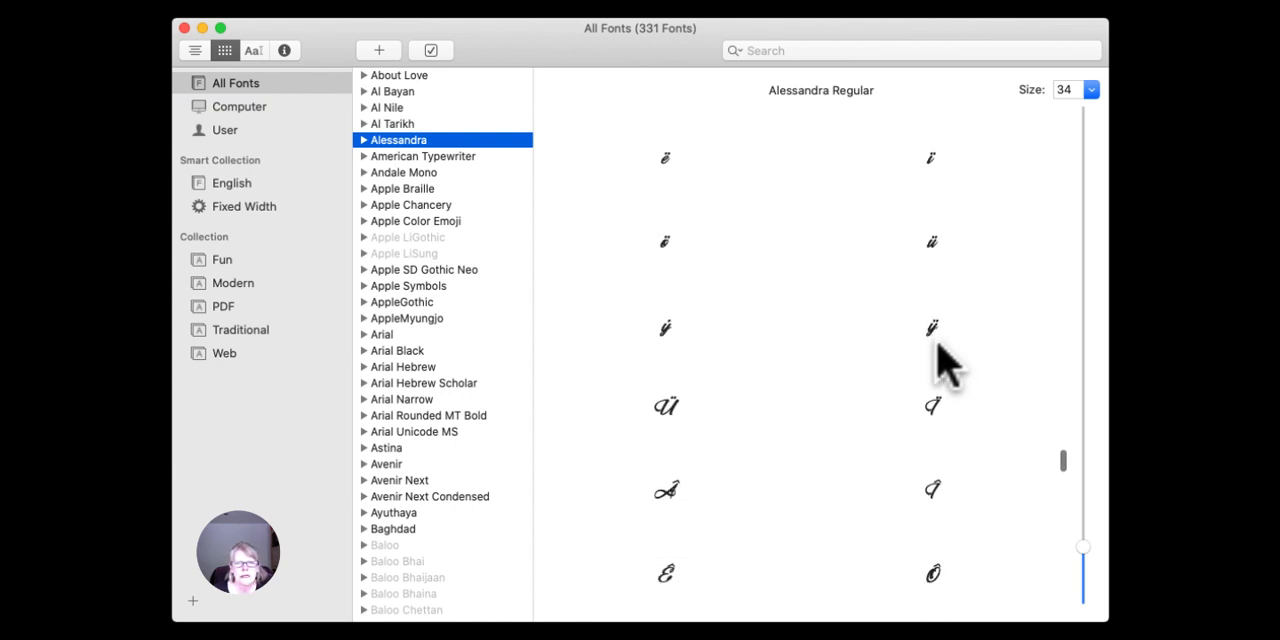
pyautogui.scroll(-8, 943, 362)
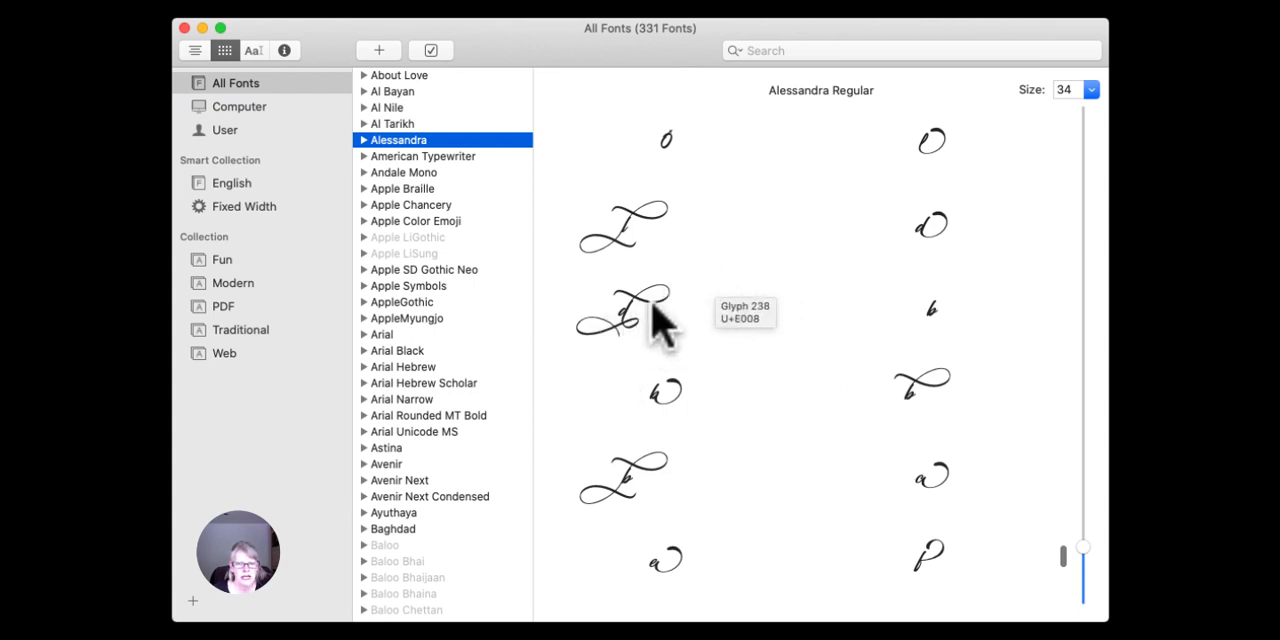
pyautogui.scroll(-3, 706, 291)
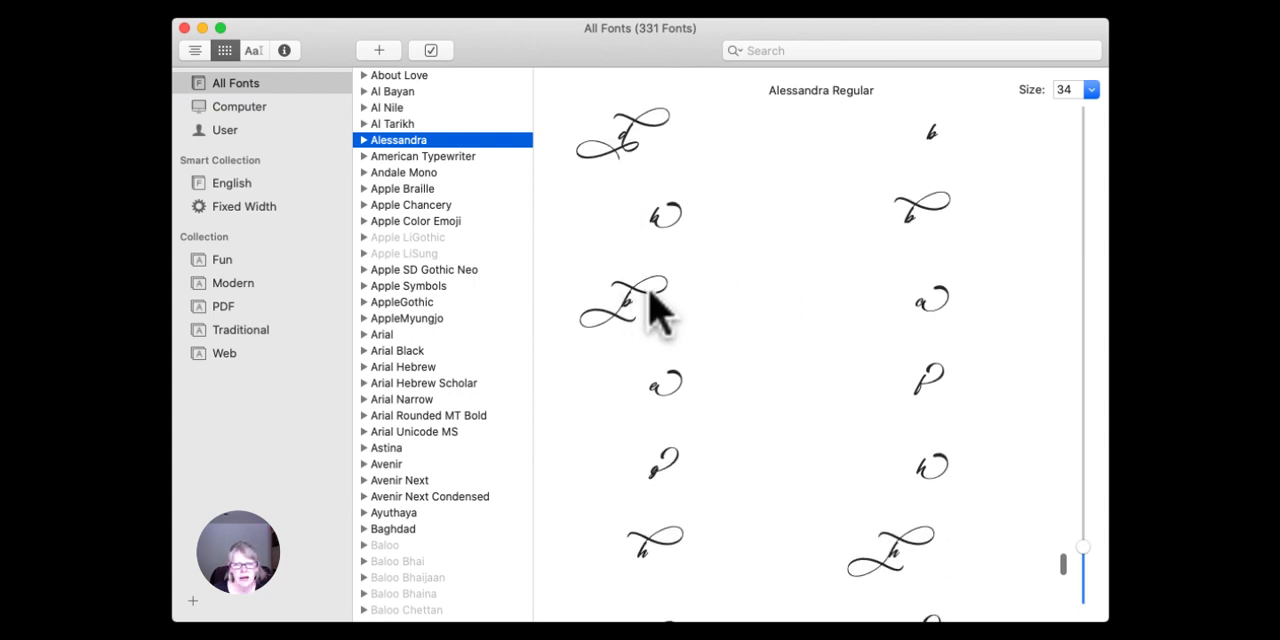
pyautogui.scroll(-5, 636, 305)
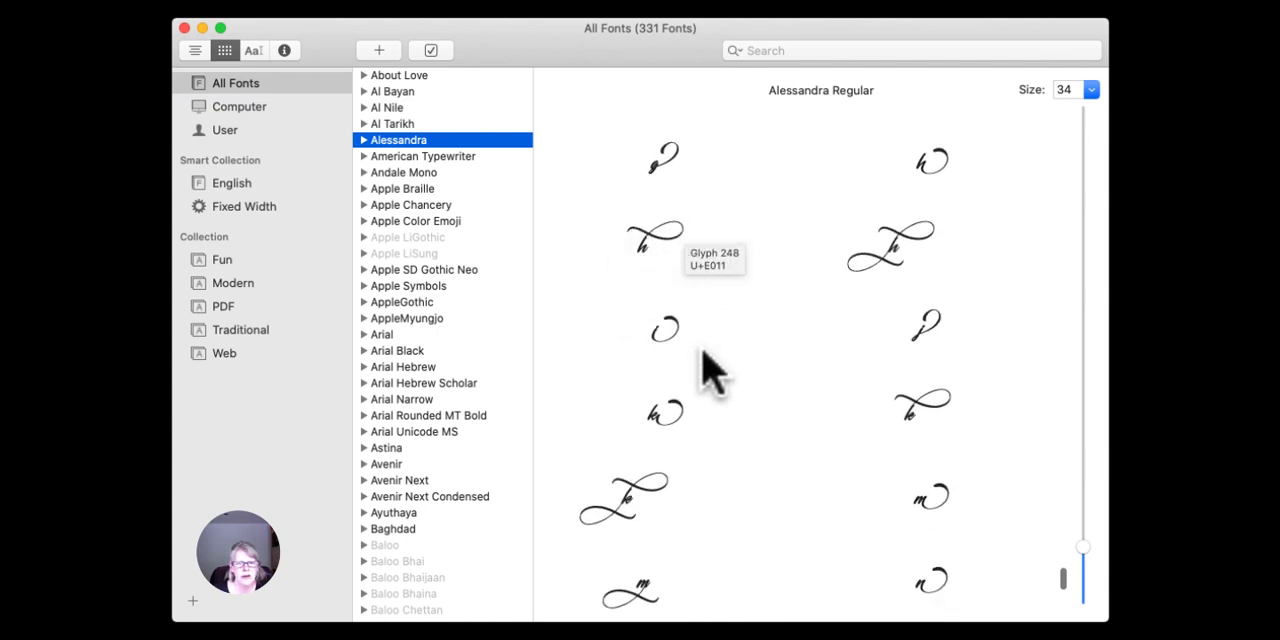
pyautogui.scroll(-2, 712, 395)
pyautogui.scroll(-5, 712, 395)
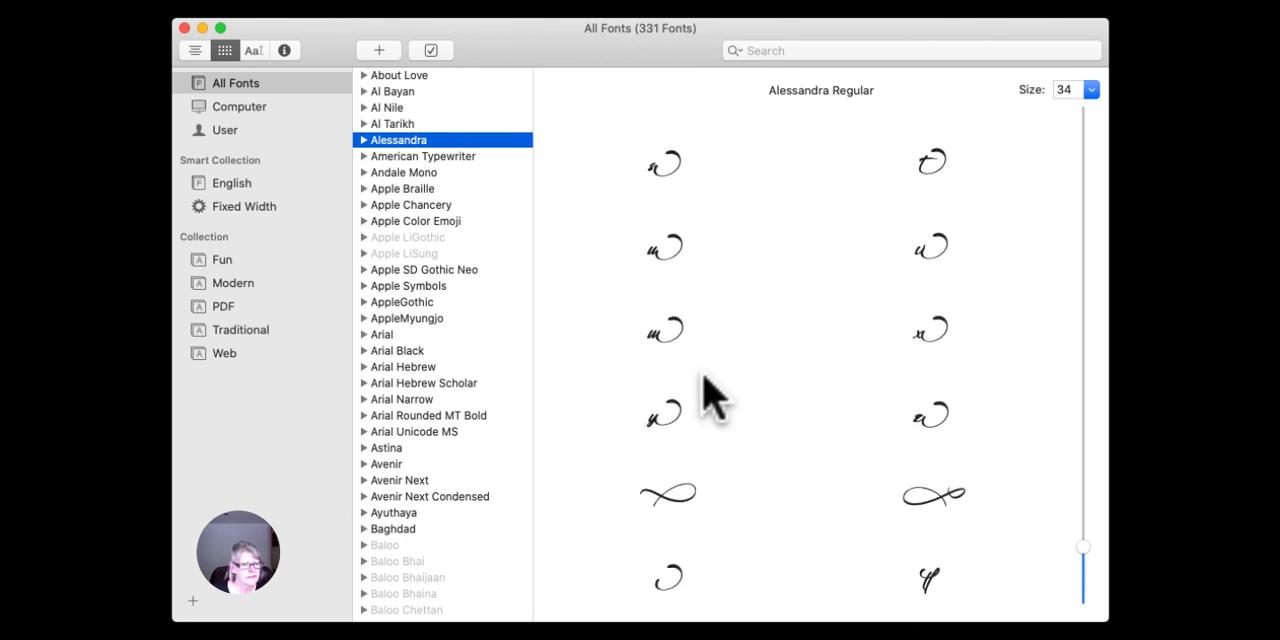
pyautogui.scroll(-2, 710, 360)
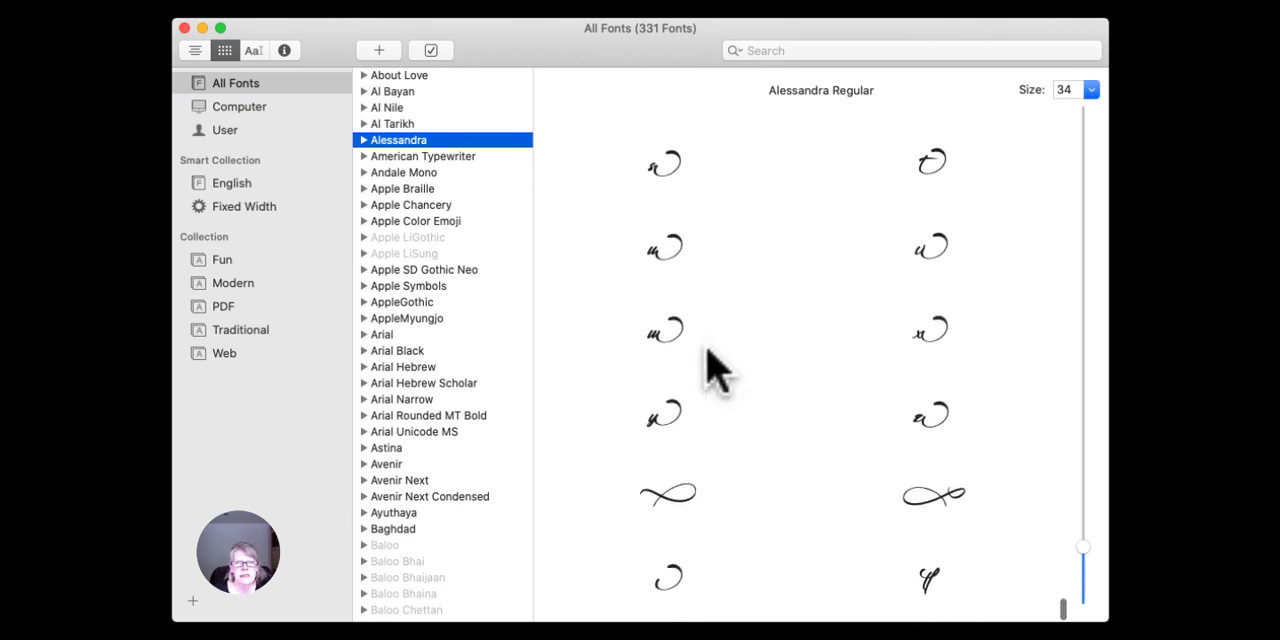
pyautogui.scroll(3, 709, 366)
# Find the Freehand font in the font list and examine its glyph set for accented and special characters.
pyautogui.scroll(-10, 409, 306)
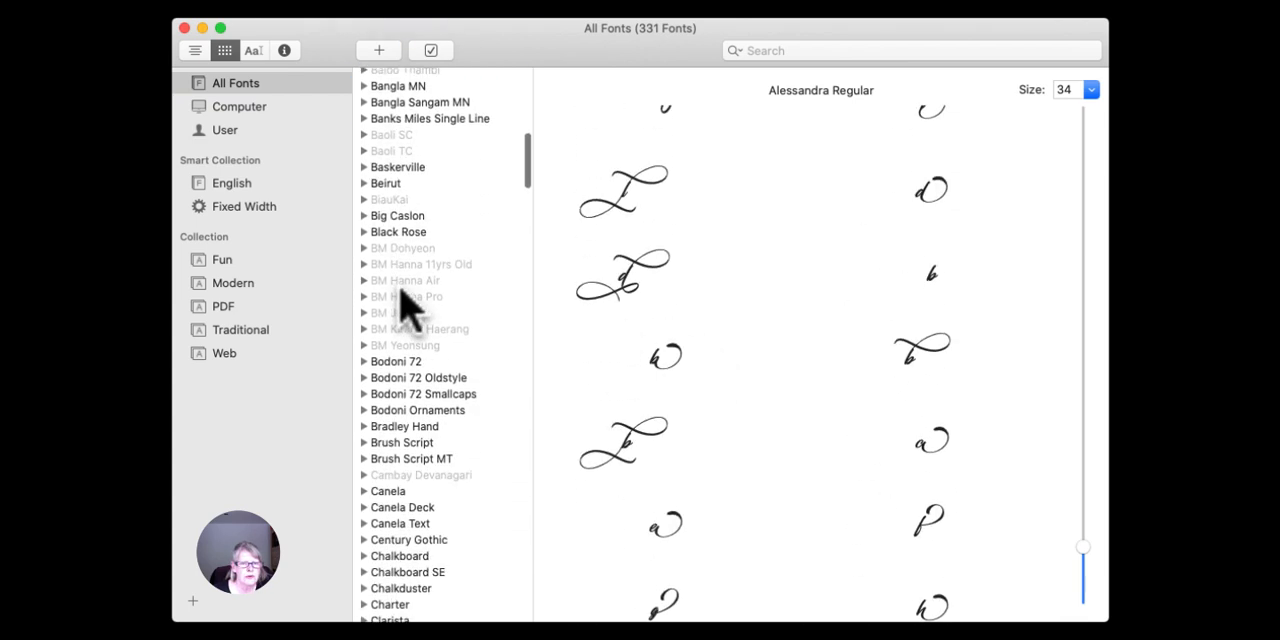
pyautogui.scroll(-15, 409, 306)
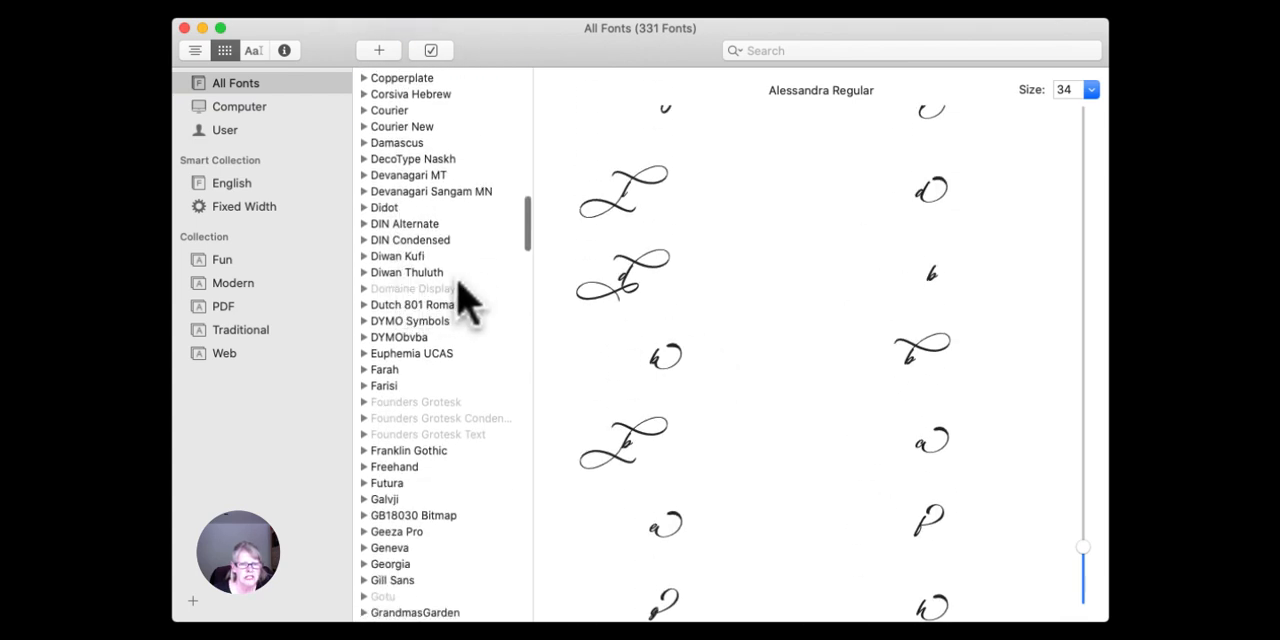
pyautogui.scroll(-5, 464, 300)
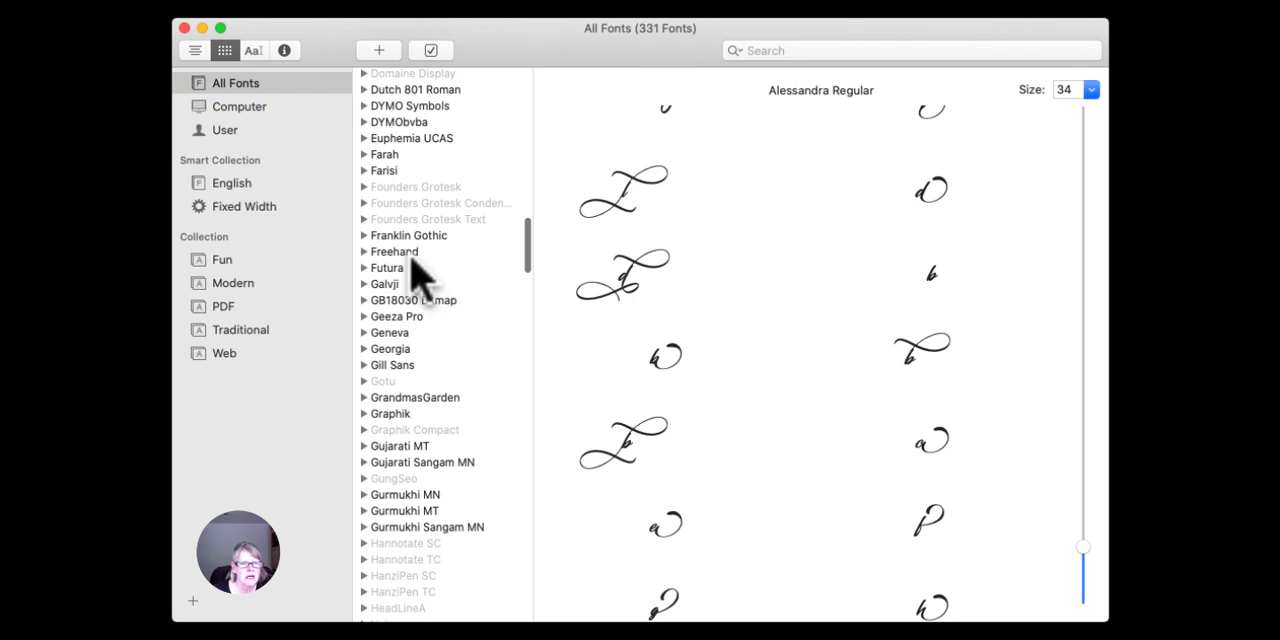
pyautogui.click(412, 255)
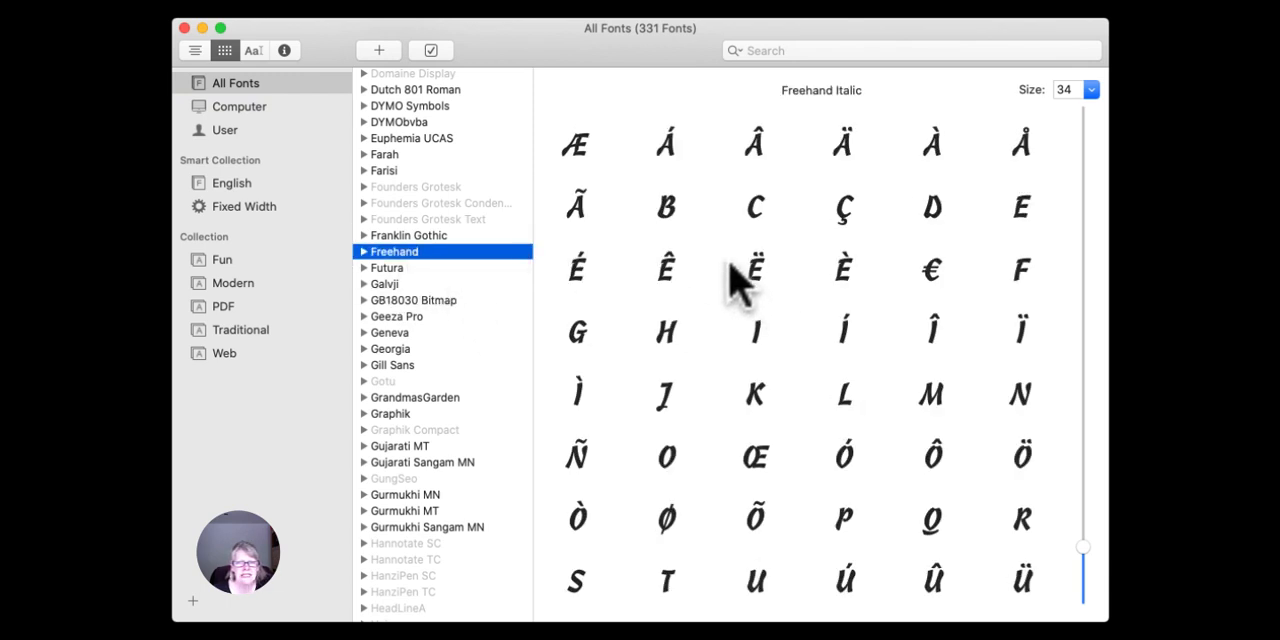
pyautogui.moveTo(857, 293)
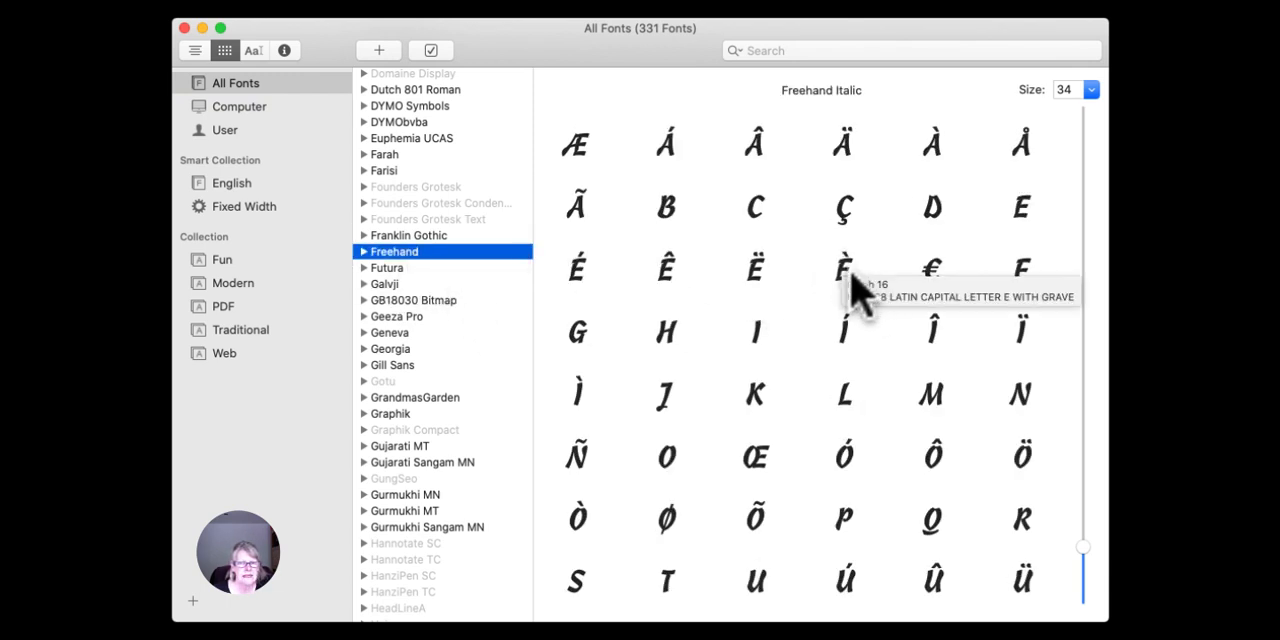
pyautogui.scroll(-8, 757, 323)
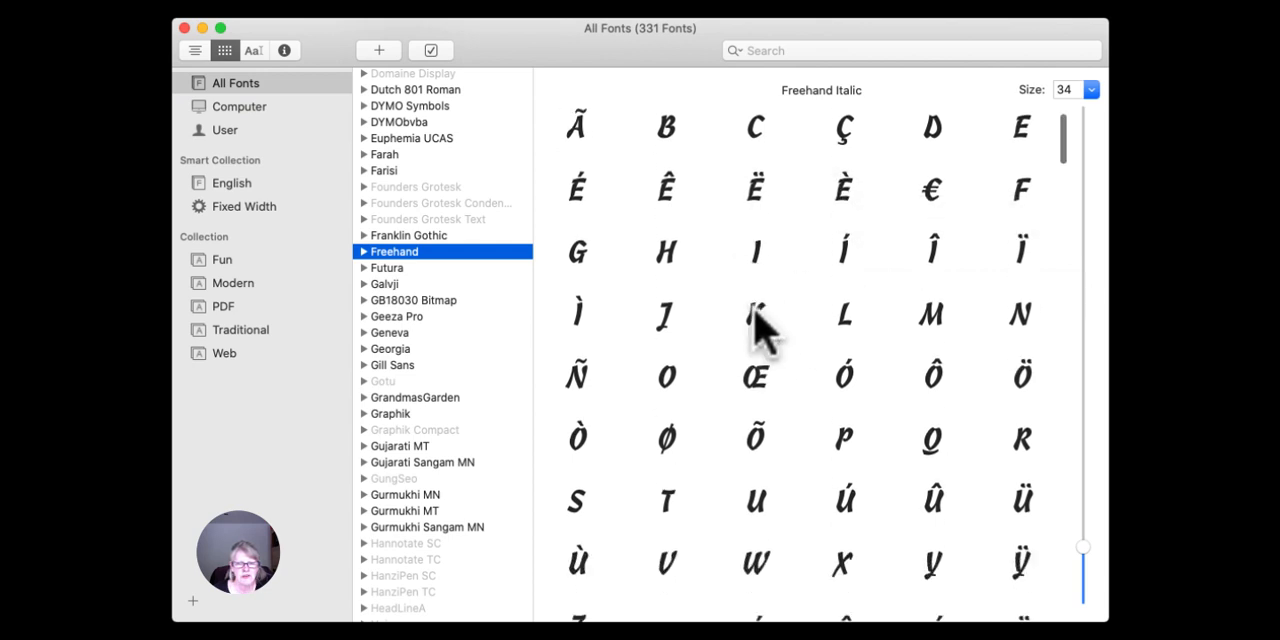
pyautogui.scroll(-10, 757, 323)
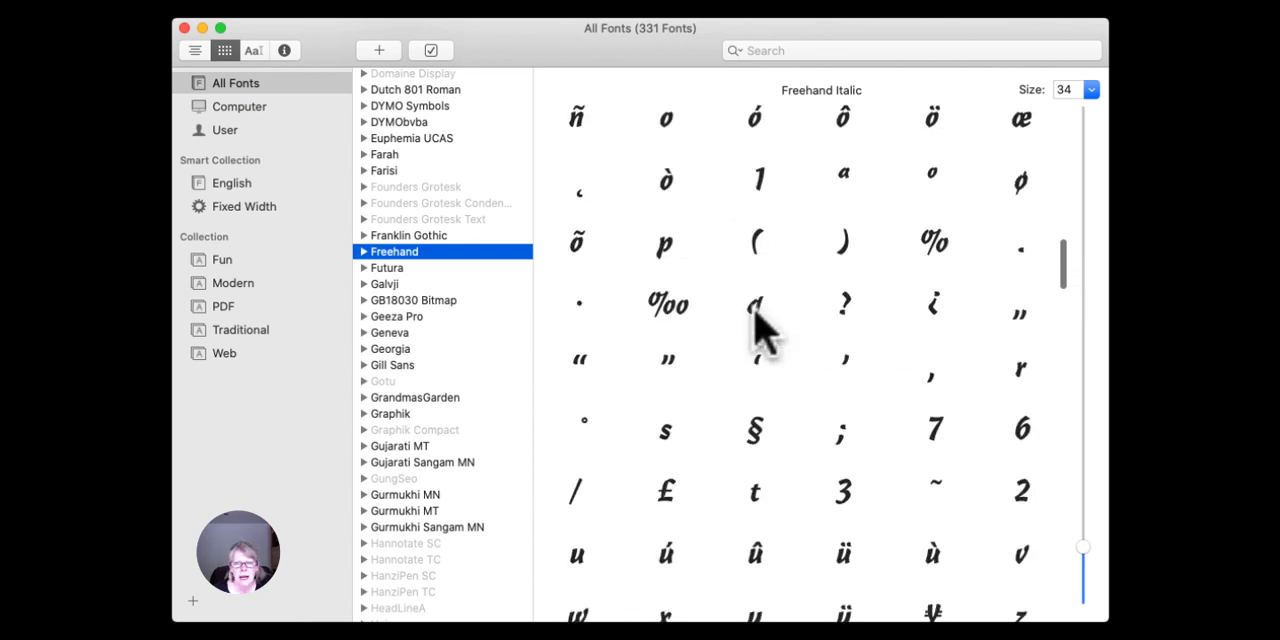
pyautogui.scroll(-10, 757, 323)
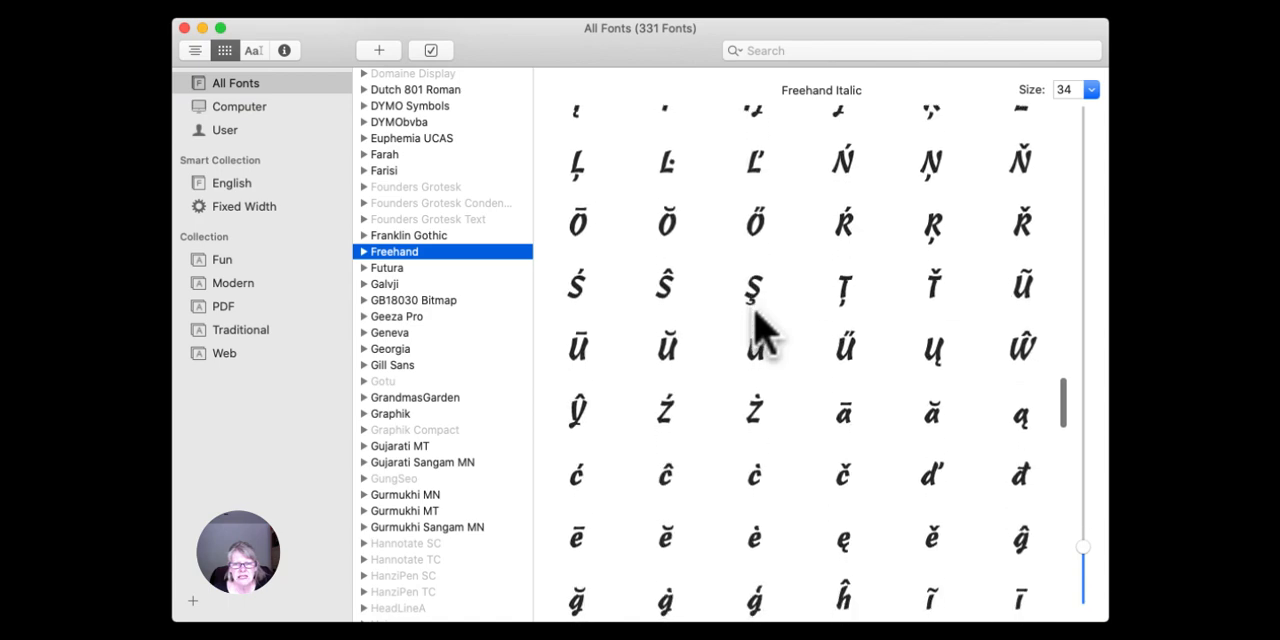
pyautogui.scroll(-10, 757, 323)
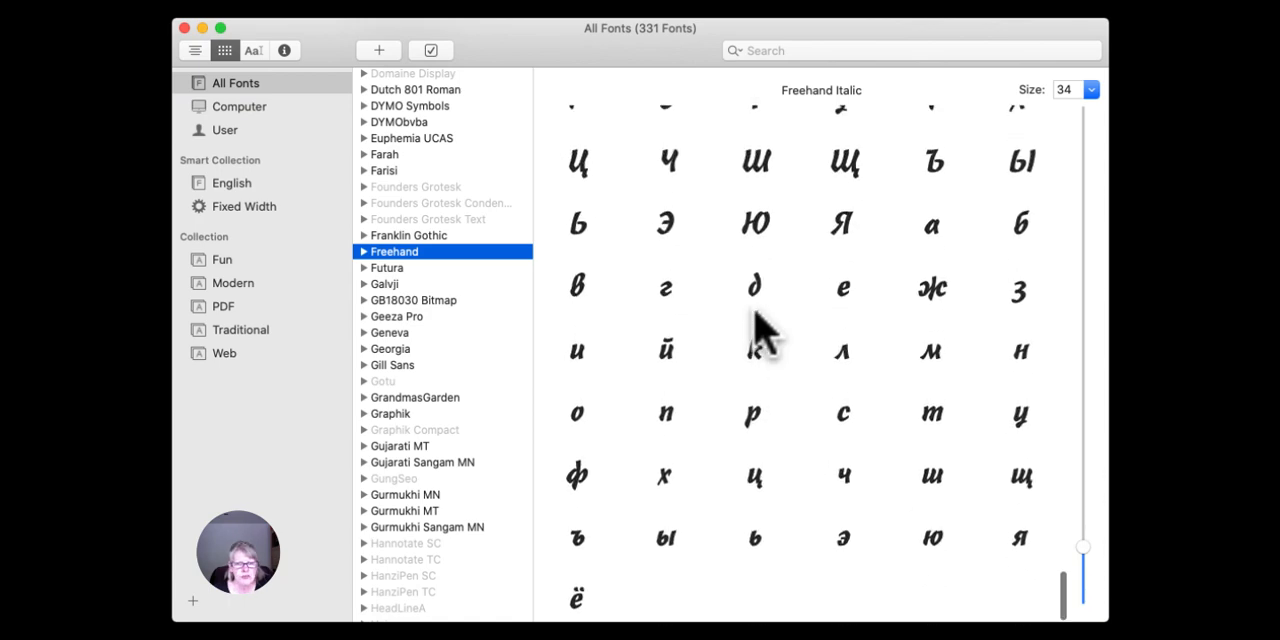
# Browse the remaining installed fonts, review the About Love font's swash glyphs again, and close Font Book.
pyautogui.scroll(-15, 447, 390)
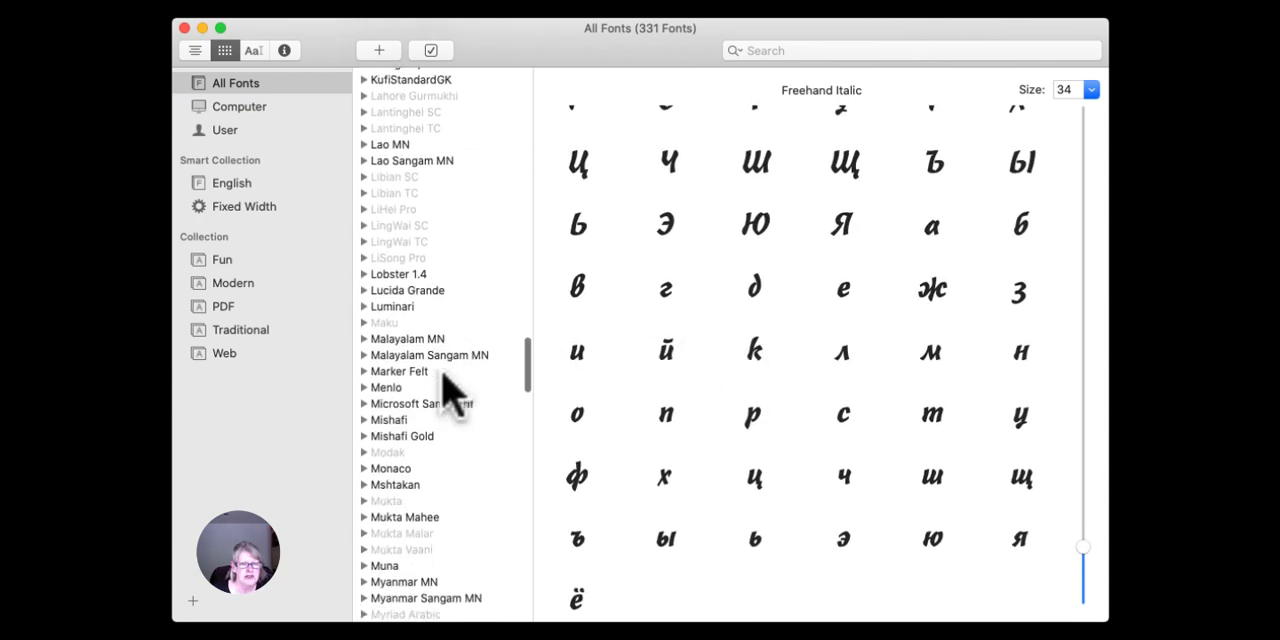
pyautogui.scroll(-15, 447, 390)
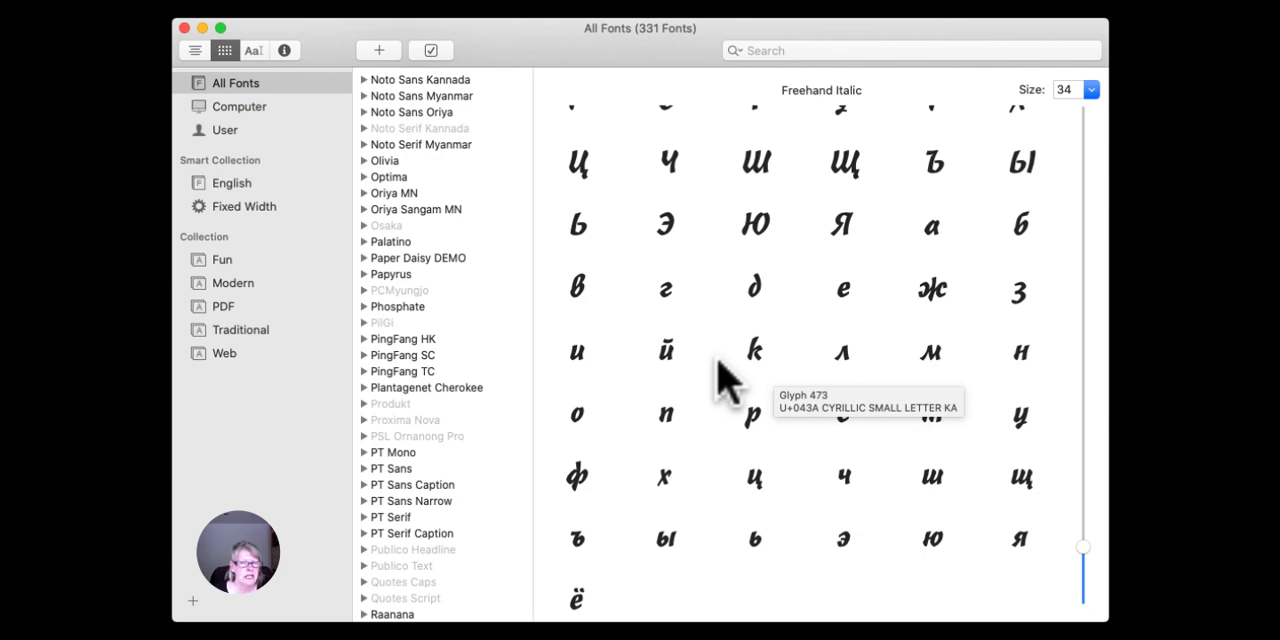
pyautogui.scroll(15, 466, 390)
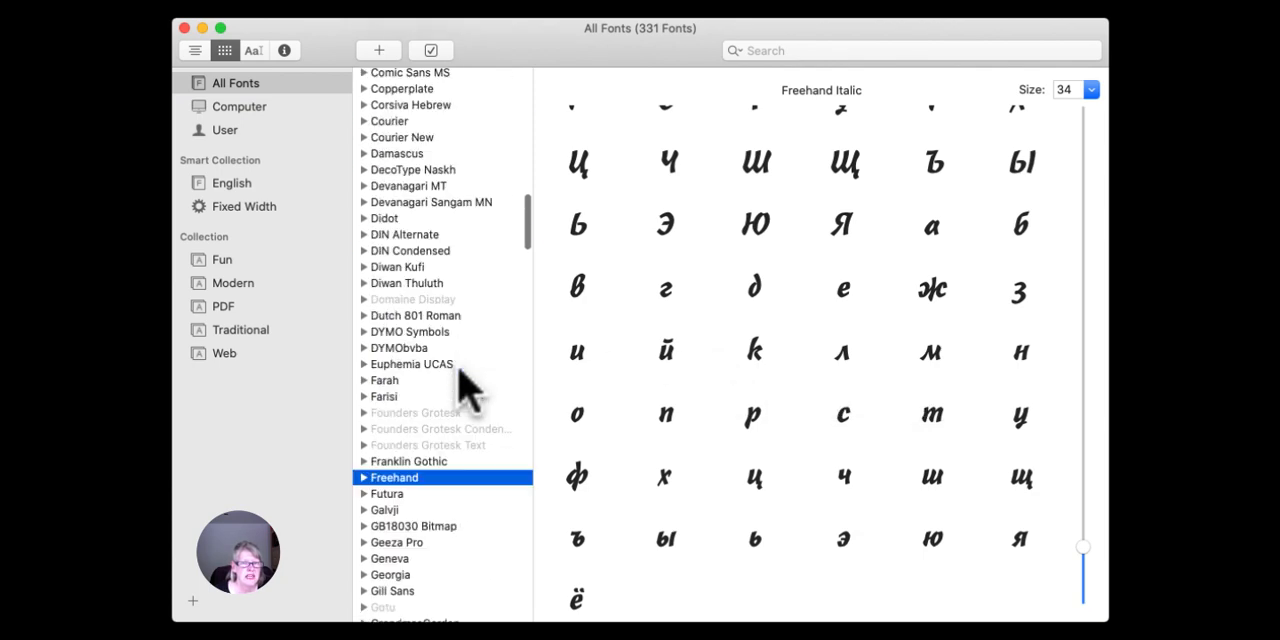
pyautogui.click(449, 76)
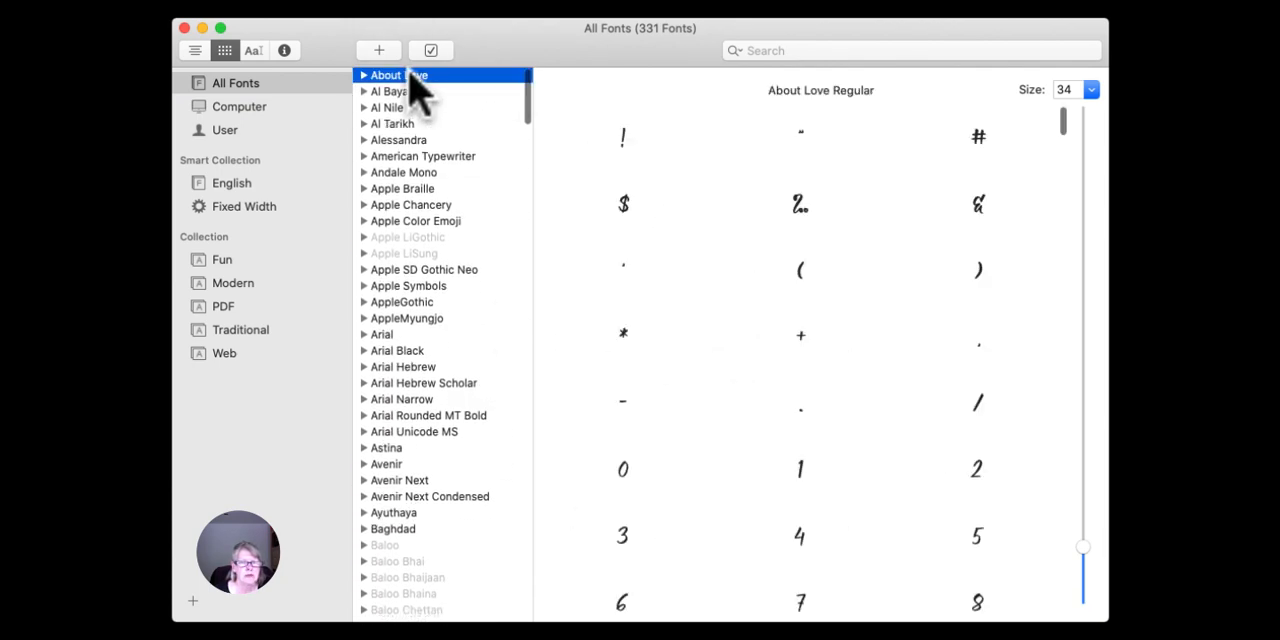
pyautogui.scroll(-10, 680, 200)
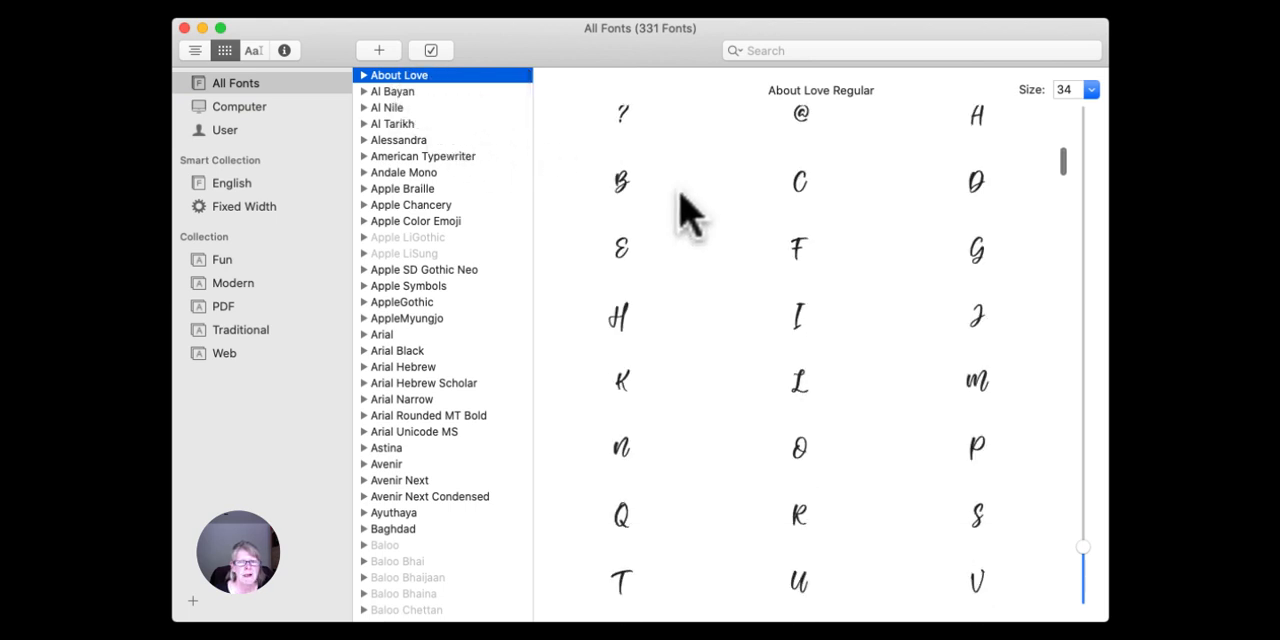
pyautogui.scroll(-15, 688, 213)
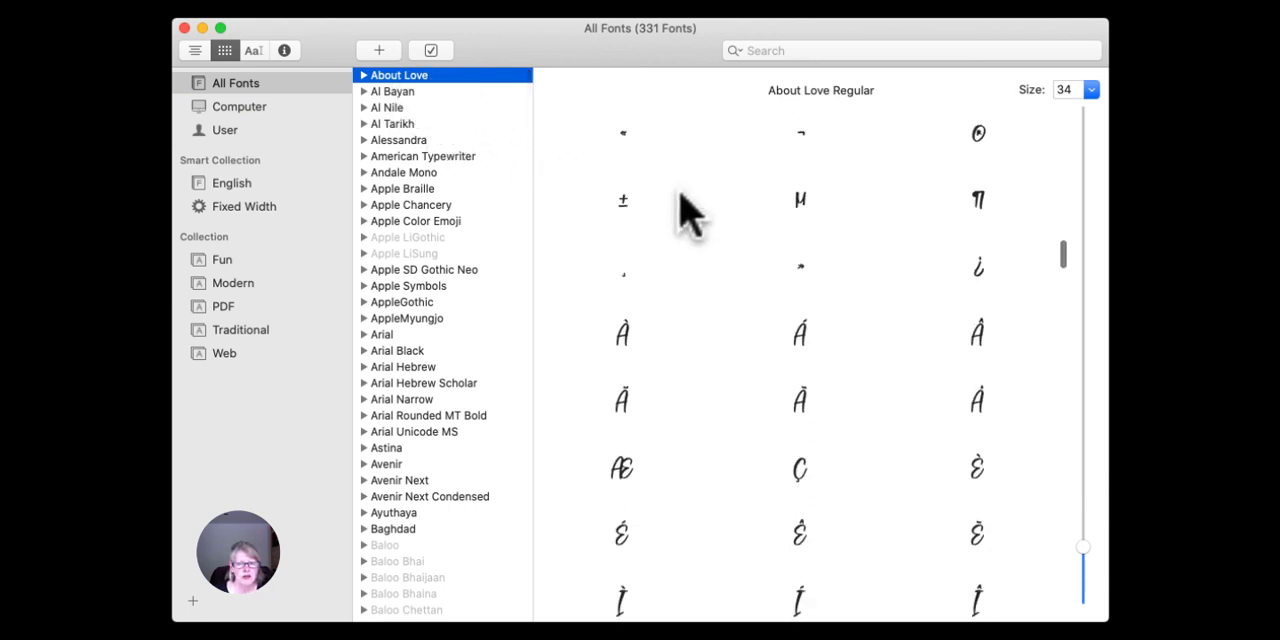
pyautogui.scroll(-15, 688, 213)
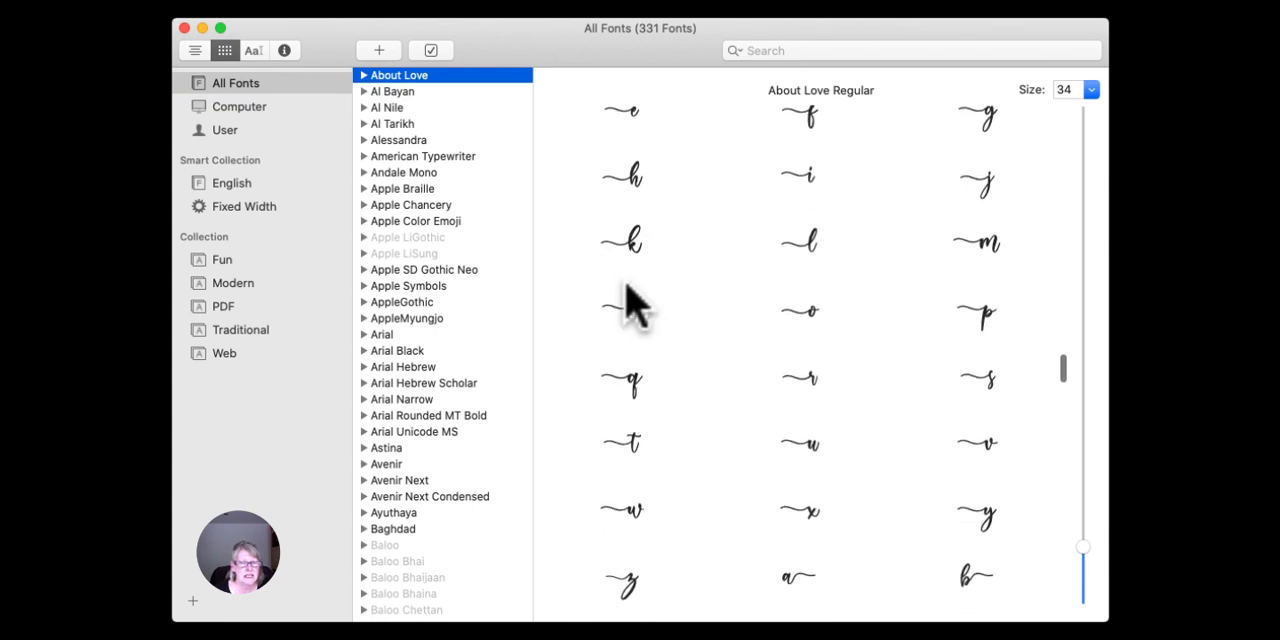
pyautogui.click(184, 28)
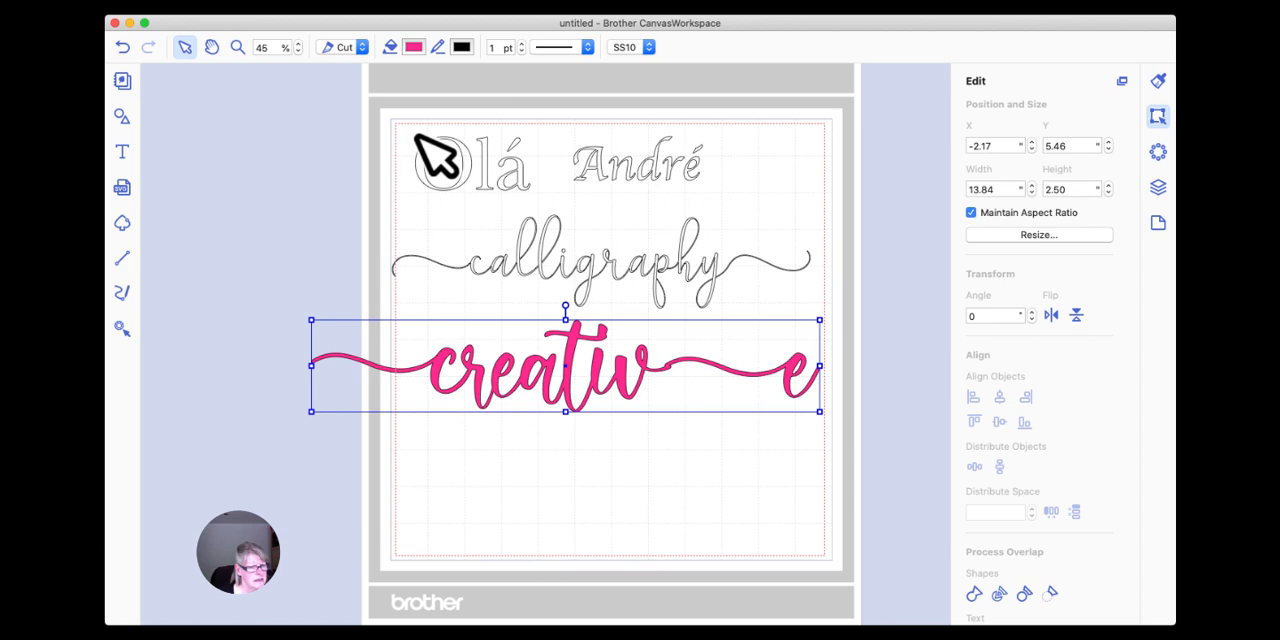
# Shift the pink "creative" lettering farther left, duplicate it, and separate the two copies, one below "calligraphy" and one lower on the mat.
pyautogui.click(522, 368)
pyautogui.moveTo(560, 366); pyautogui.dragTo(515, 368)
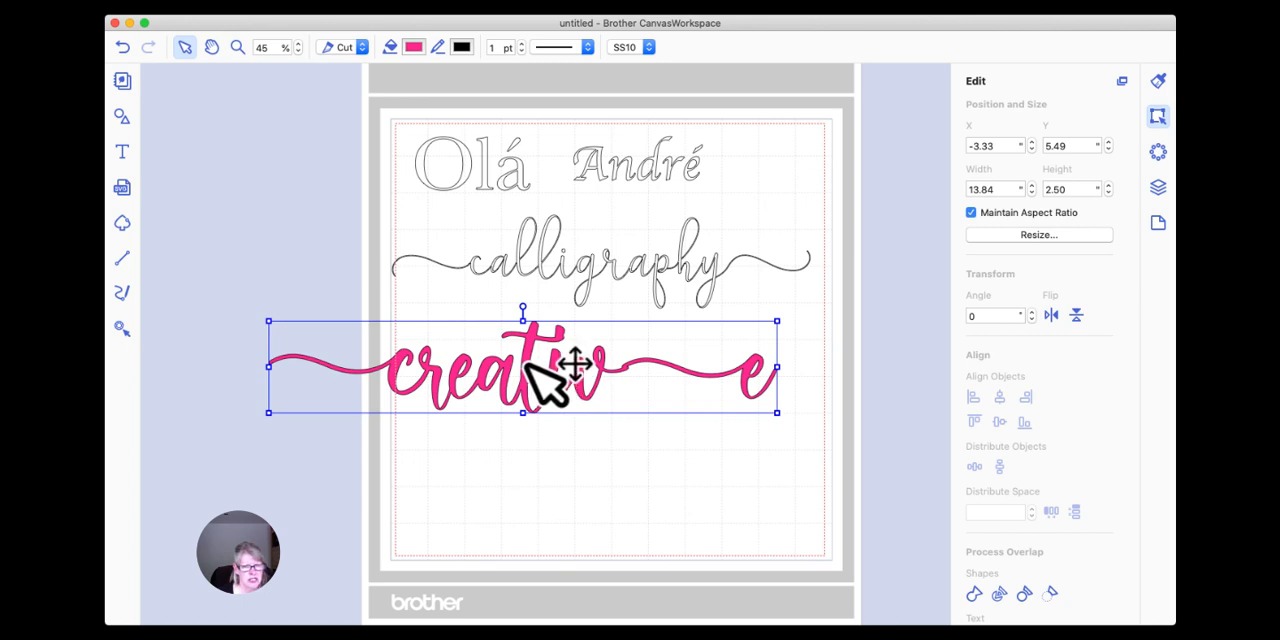
pyautogui.rightClick(529, 358)
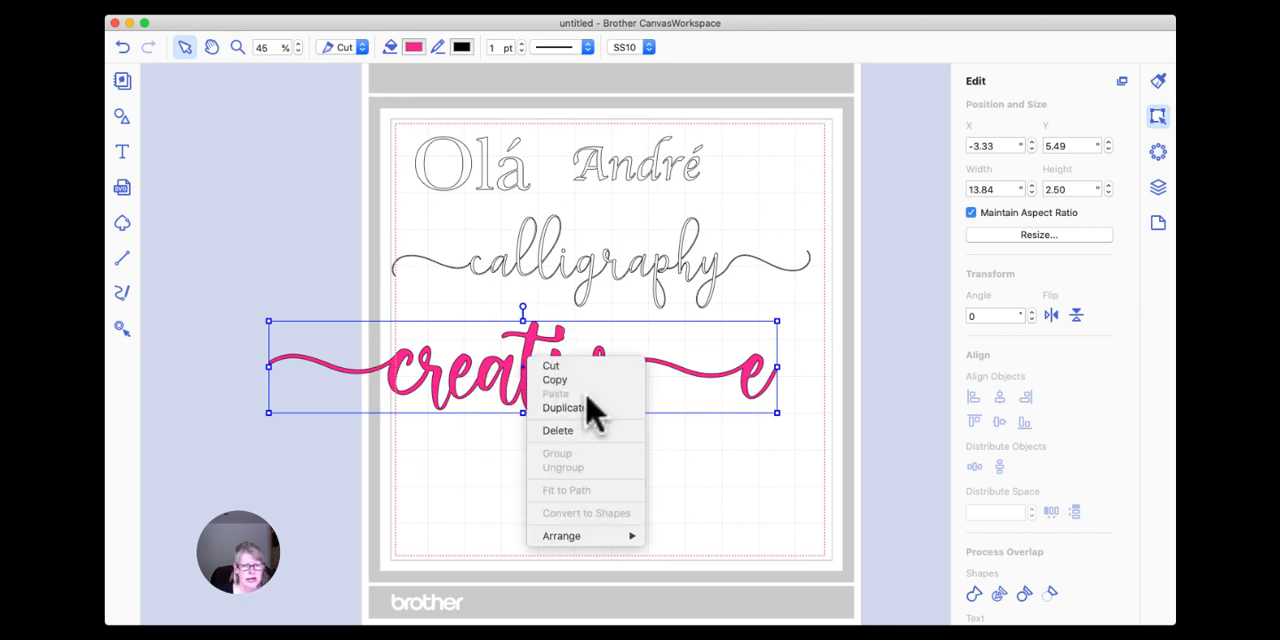
pyautogui.click(591, 408)
pyautogui.moveTo(549, 371); pyautogui.dragTo(506, 322)
pyautogui.click(533, 458)
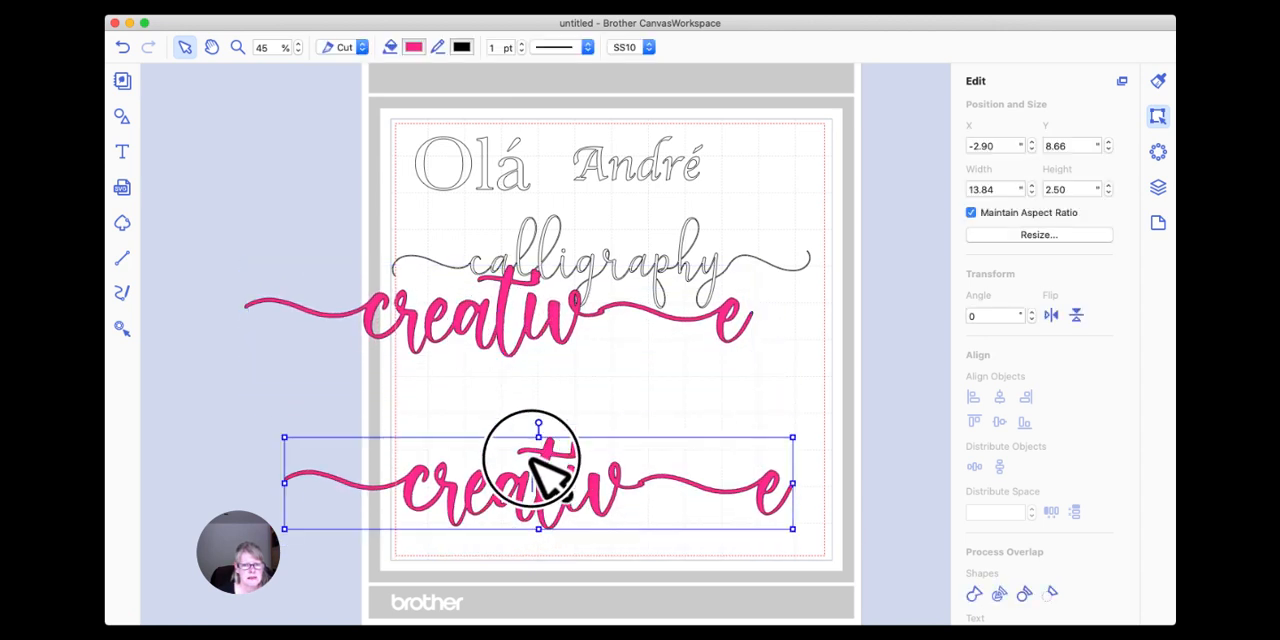
# Move the lower pink "creative" copy up to Y 7.51 and open its path points for editing.
pyautogui.moveTo(537, 476); pyautogui.dragTo(543, 446)
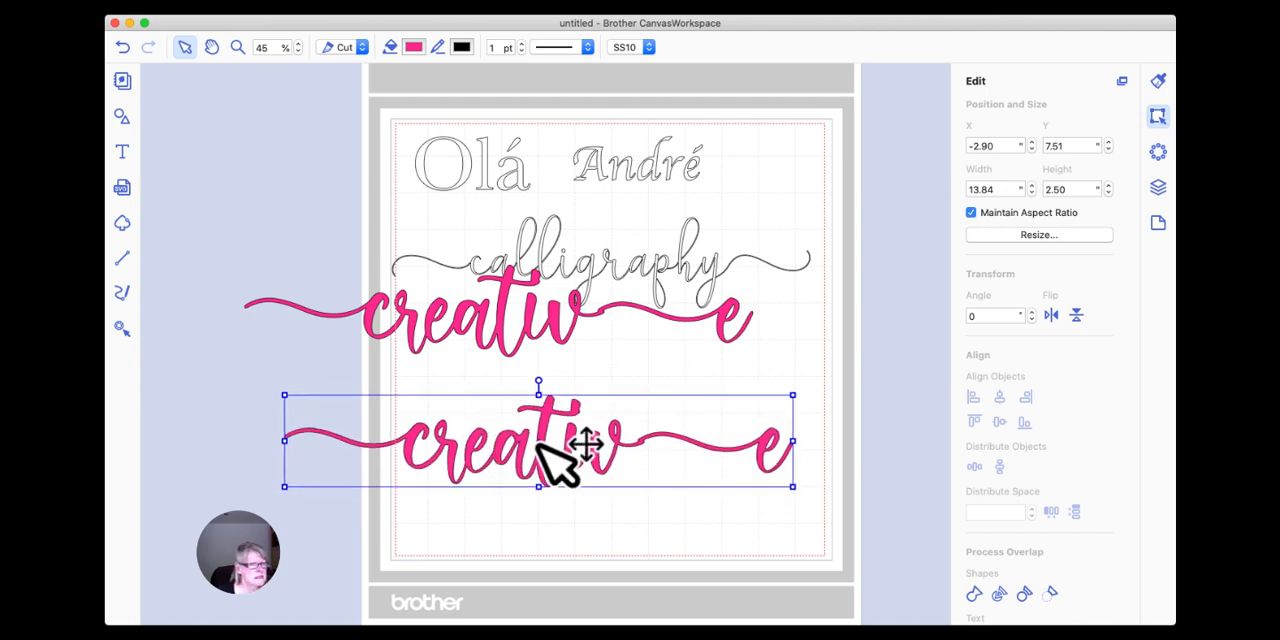
pyautogui.click(599, 458)
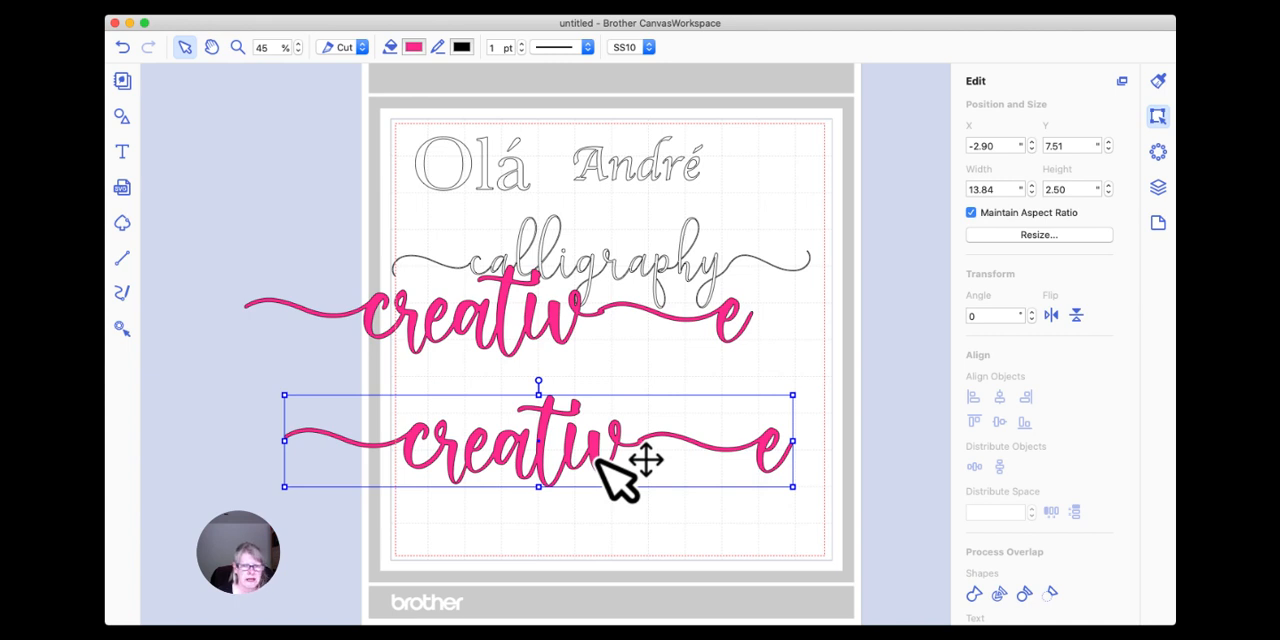
pyautogui.doubleClick(599, 463)
pyautogui.doubleClick(594, 465)
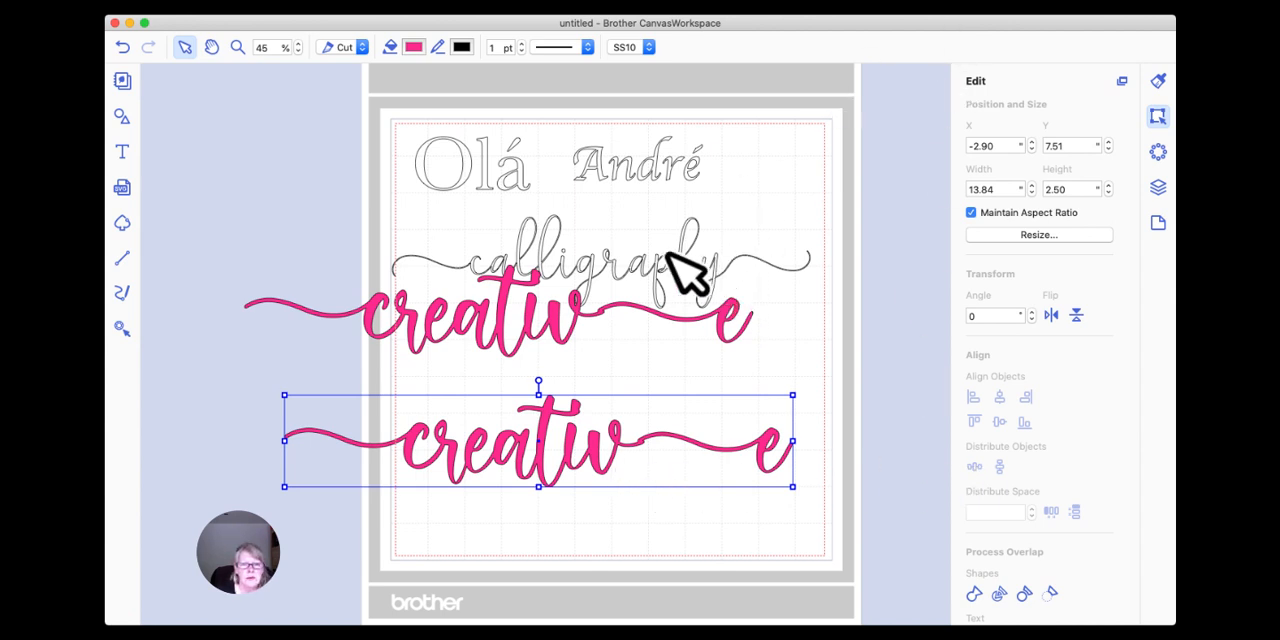
pyautogui.click(553, 323)
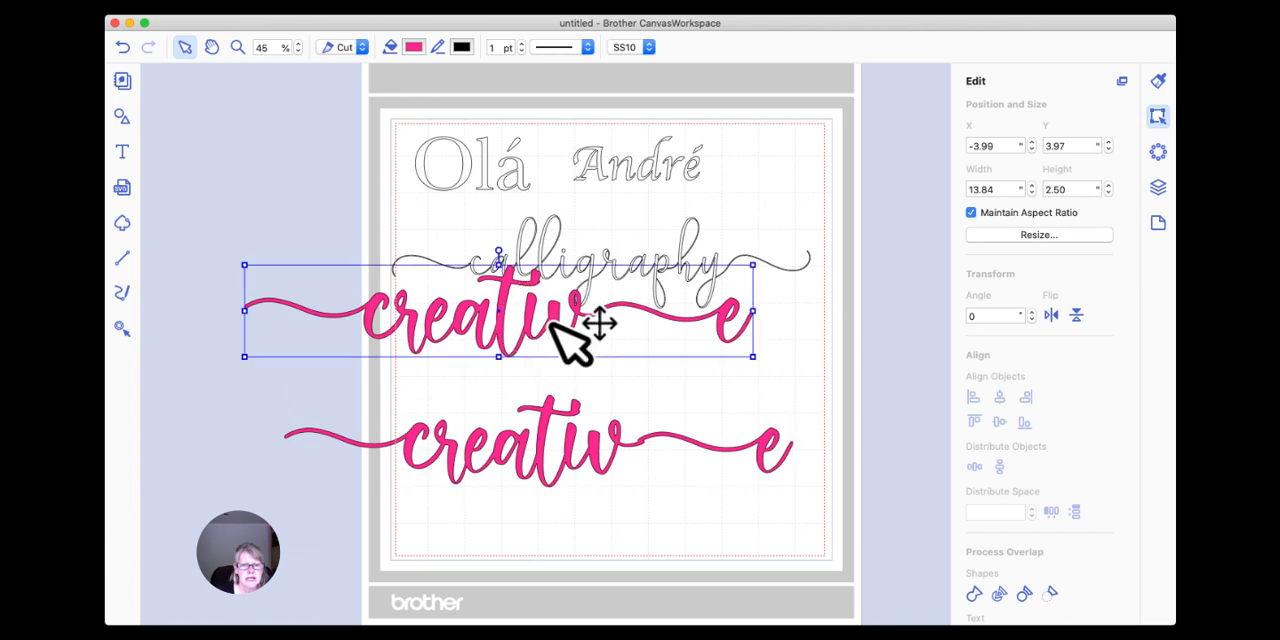
pyautogui.click(552, 432)
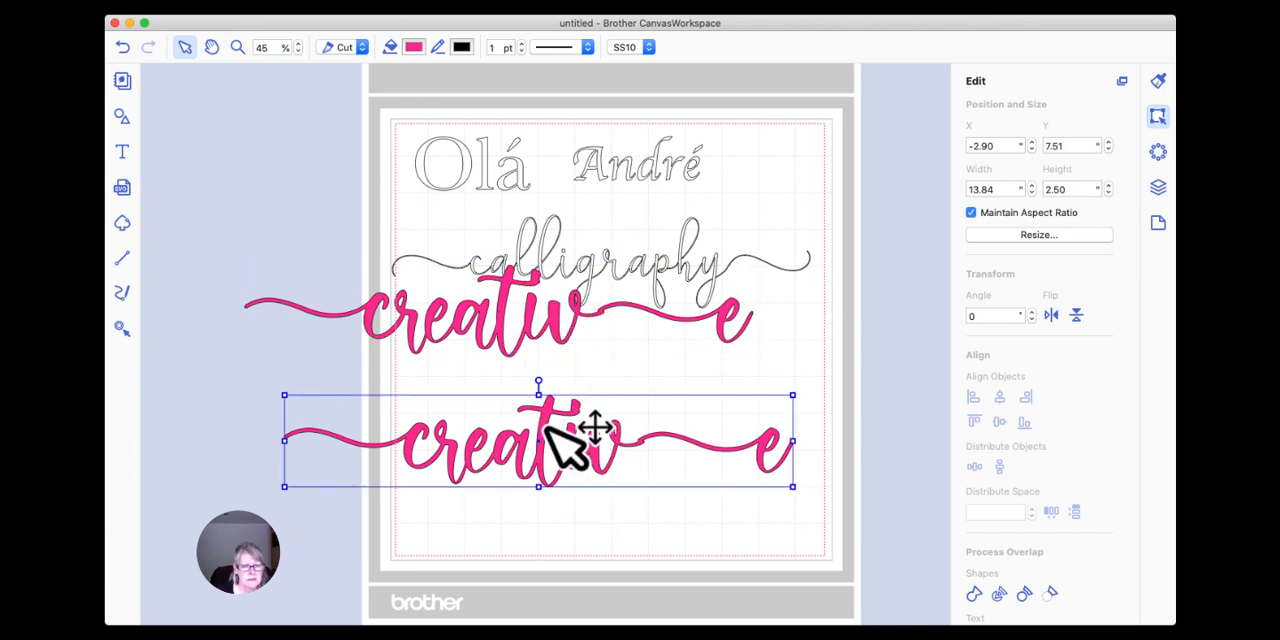
pyautogui.click(545, 426)
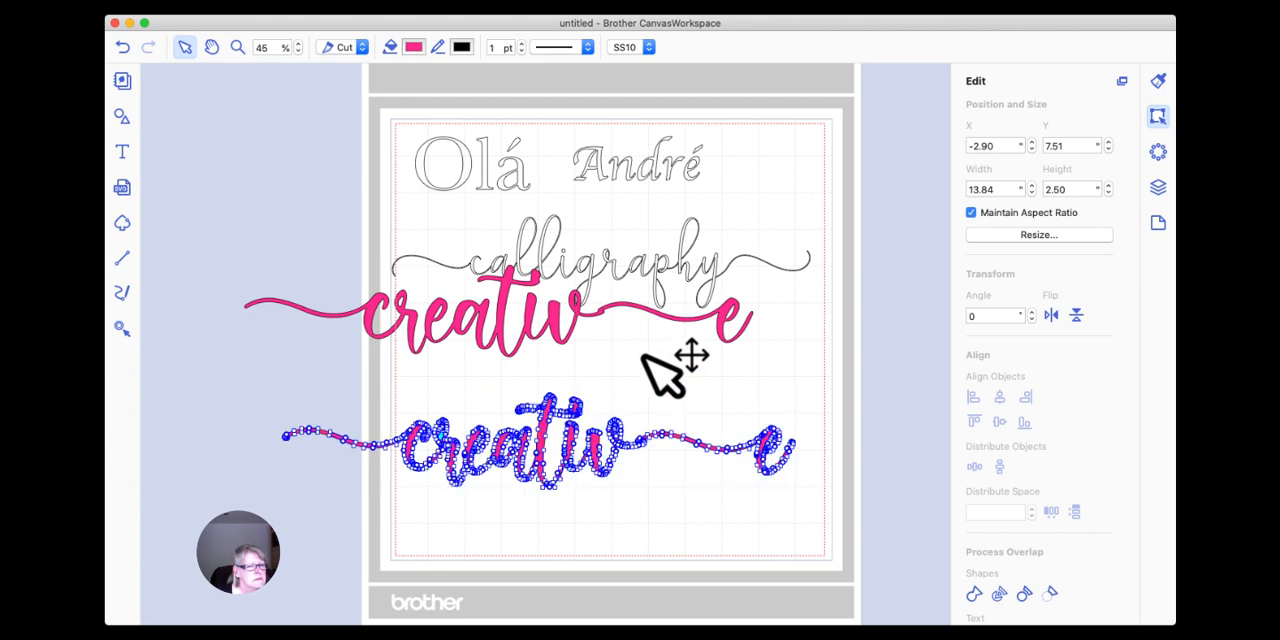
pyautogui.click(668, 504)
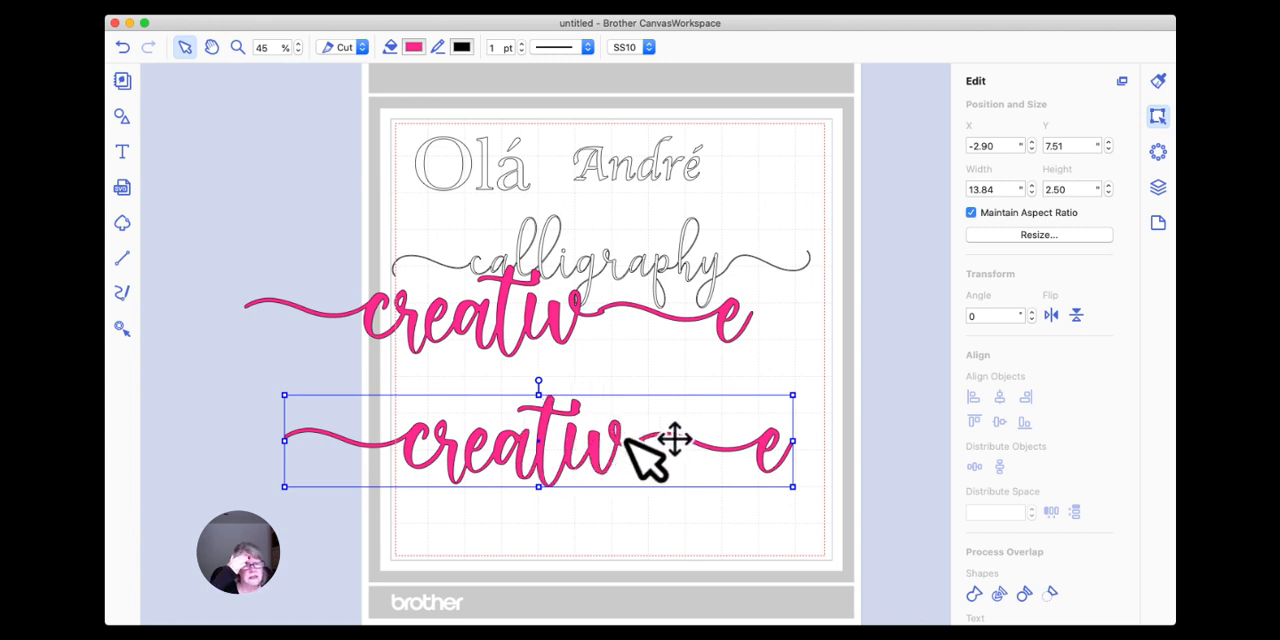
pyautogui.doubleClick(627, 438)
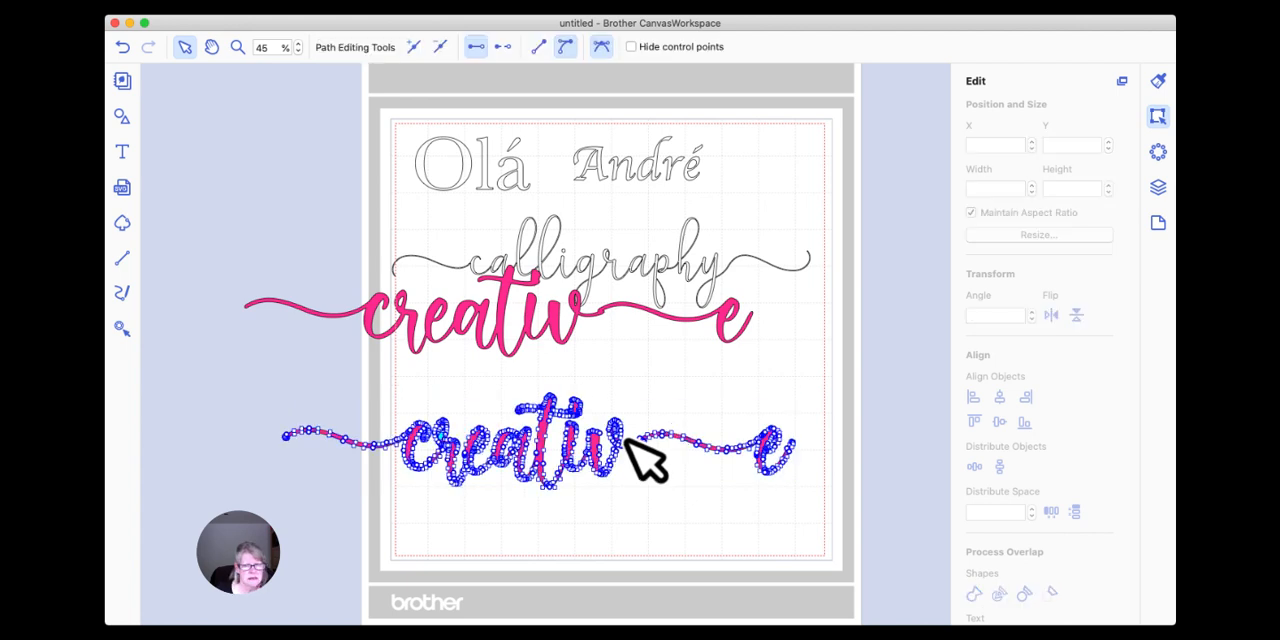
# Delete both pink "creative" copies and the "calligraphy" lettering, keeping only the two accented words on the mat.
pyautogui.click(736, 392)
pyautogui.press('Delete')
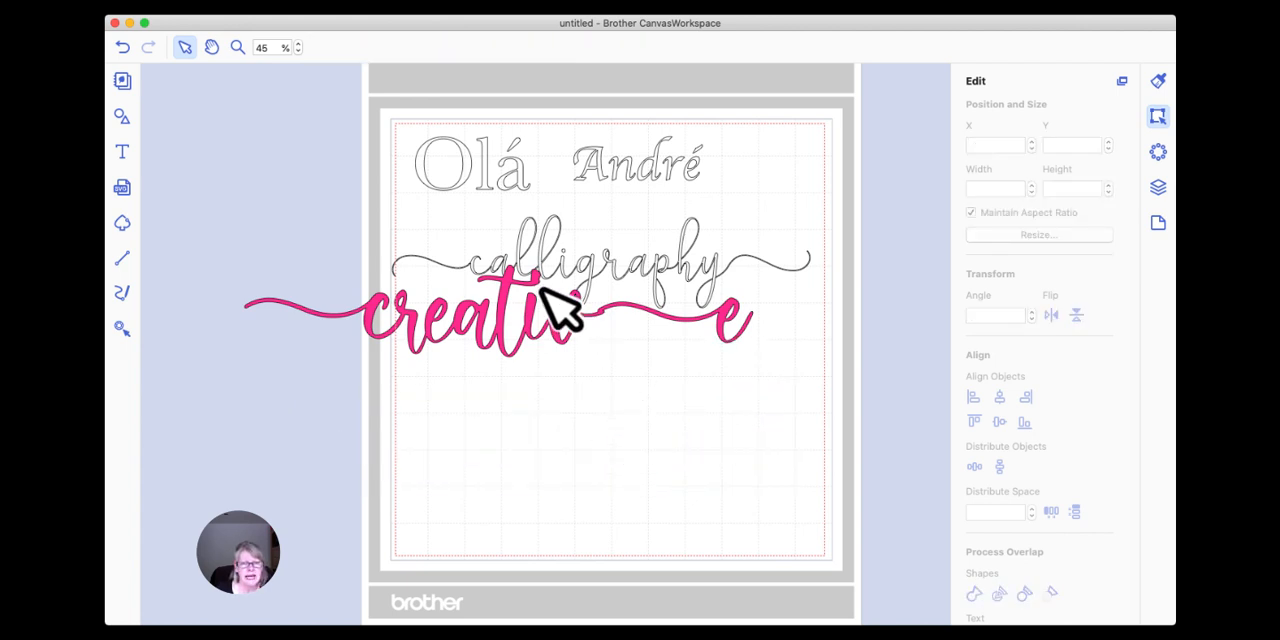
pyautogui.click(550, 312)
pyautogui.press('Delete')
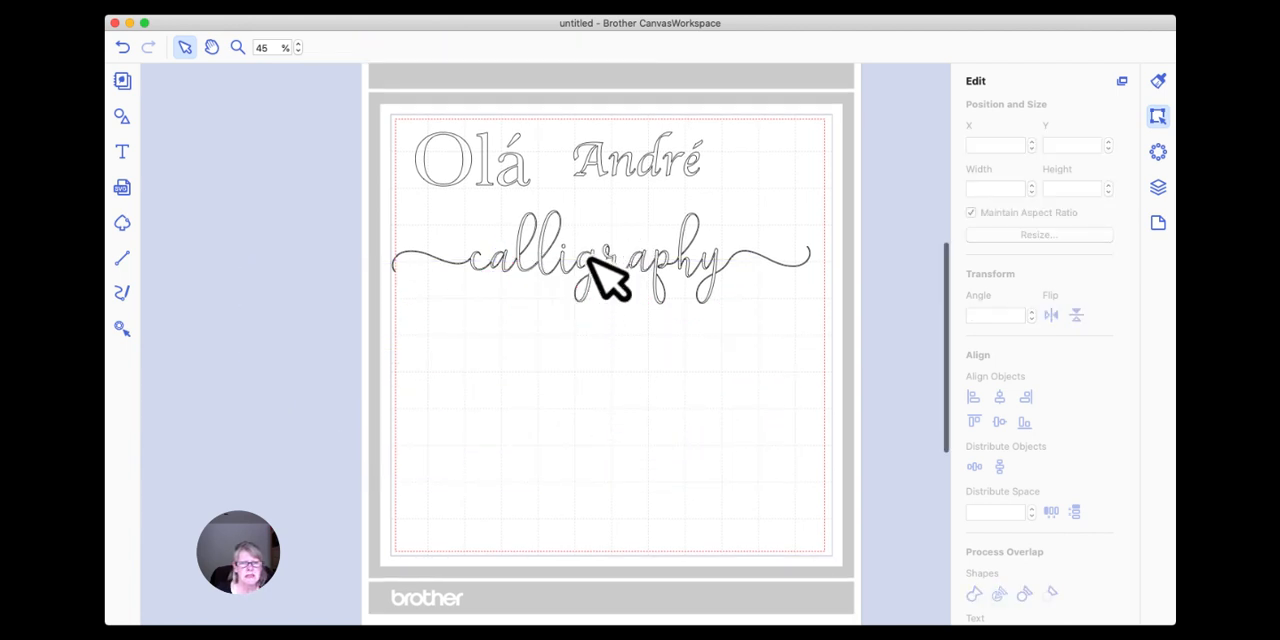
pyautogui.click(590, 258)
pyautogui.press('Delete')
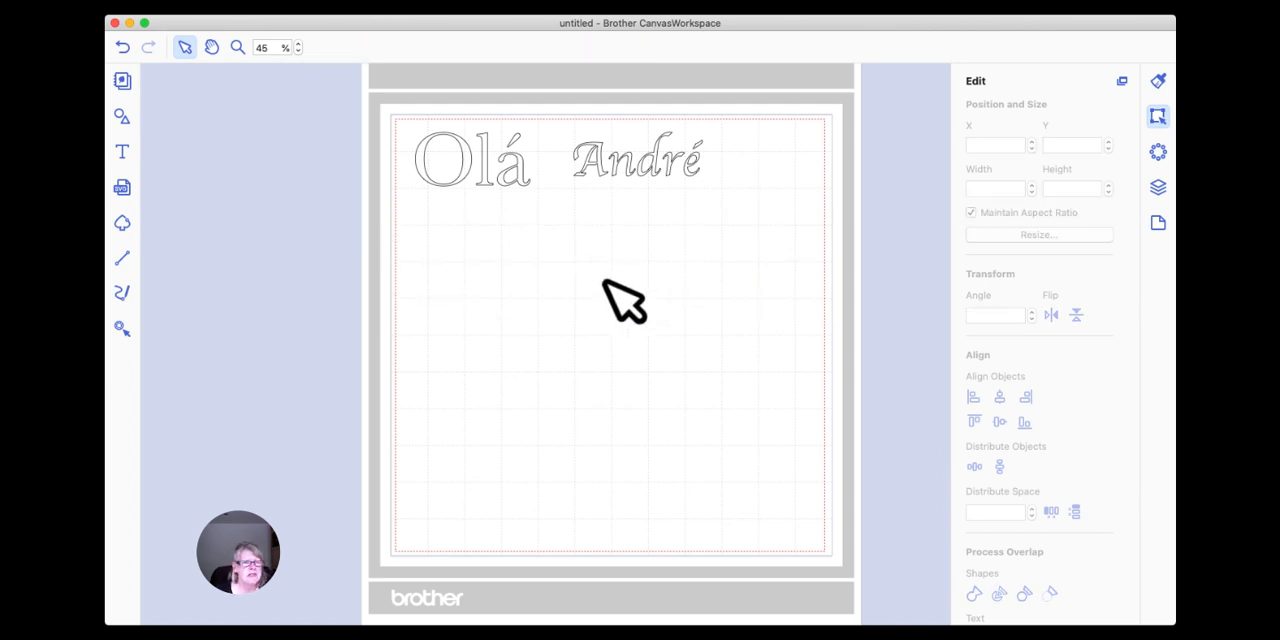
pyautogui.click(122, 152)
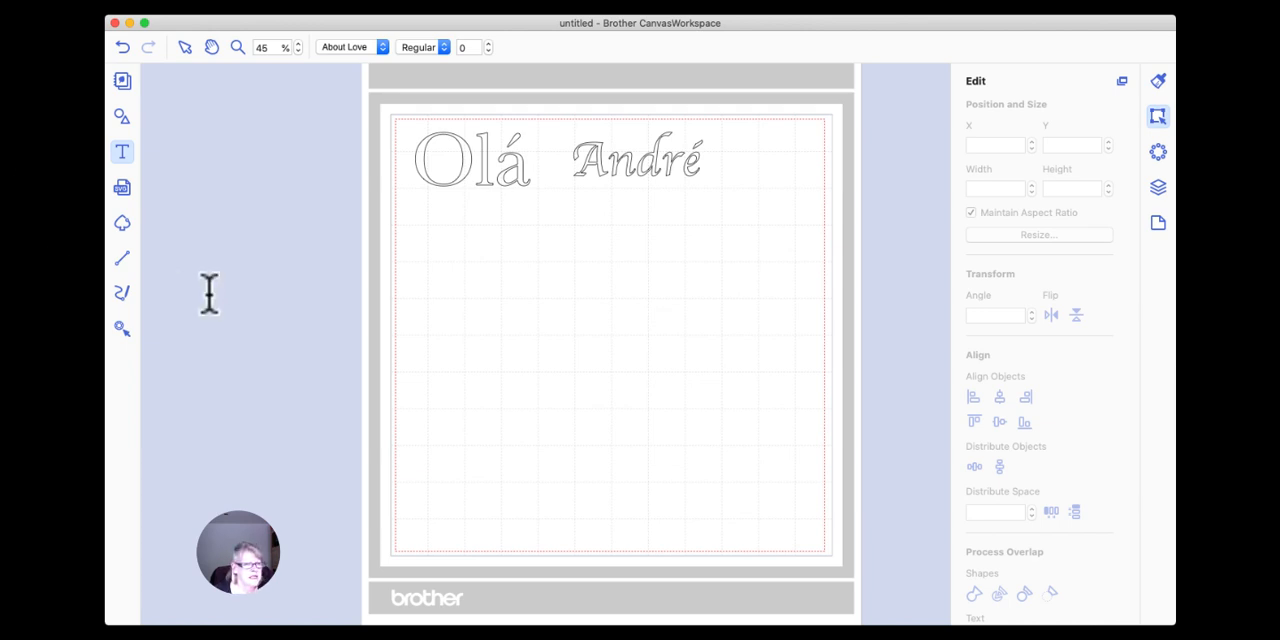
pyautogui.click(555, 205)
pyautogui.click(645, 241)
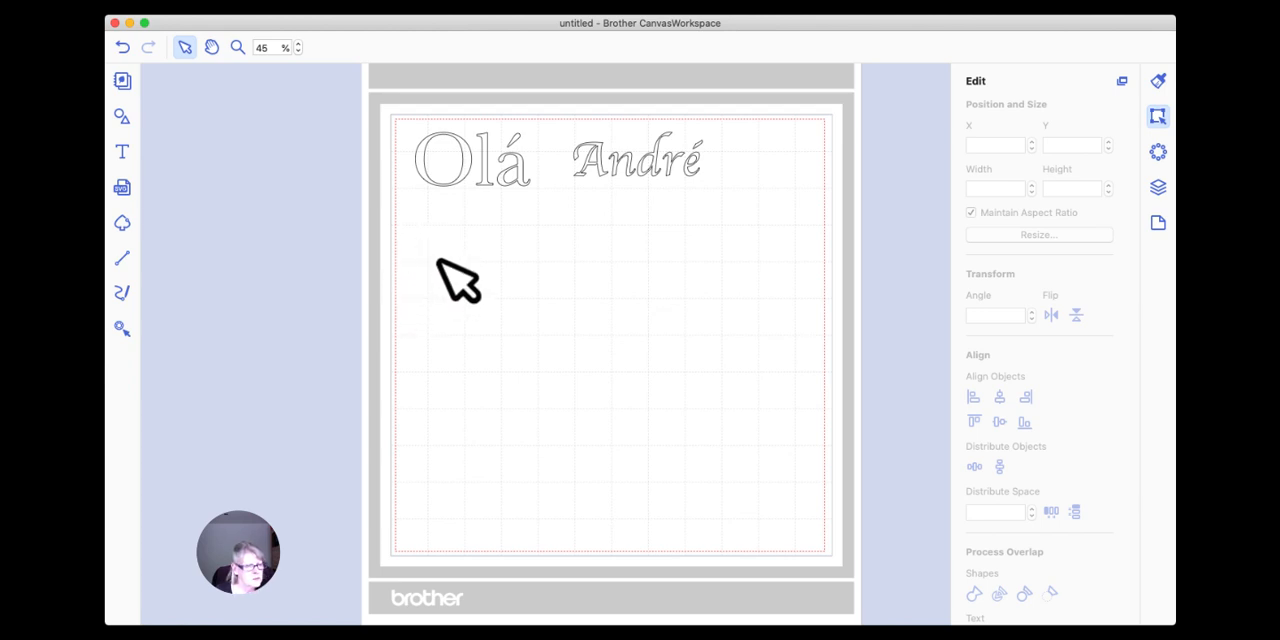
pyautogui.hscroll(1, 462, 262)
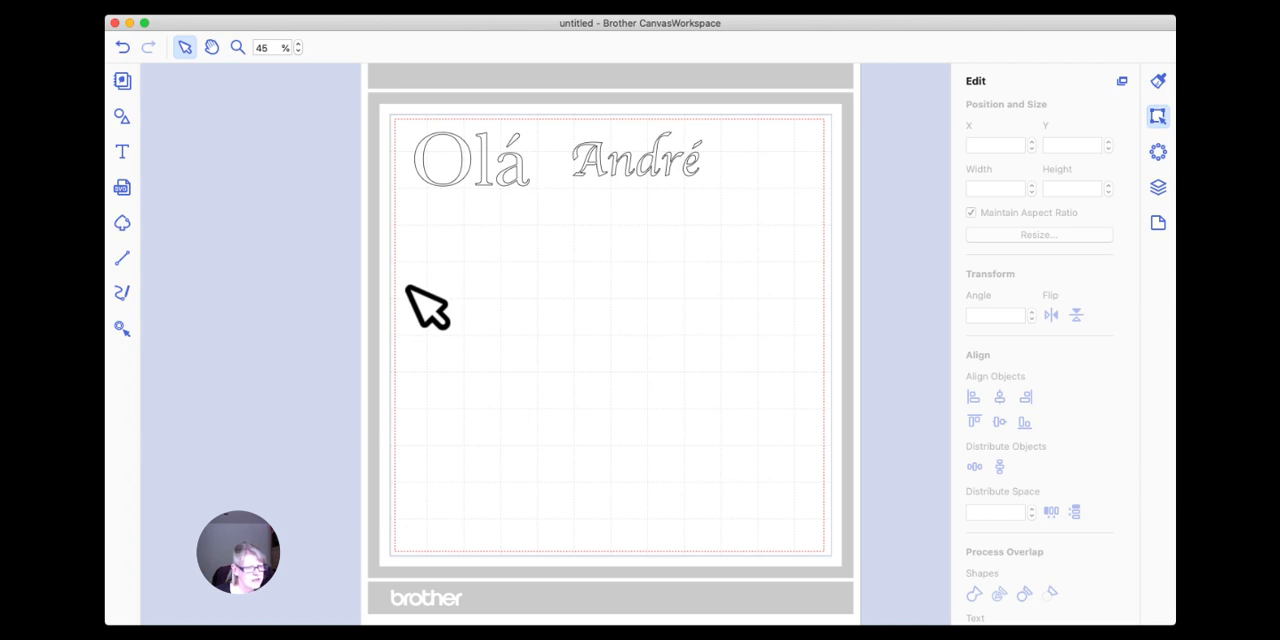
# Add the text "A feeling" in the About Love font below the accented word "Olá".
pyautogui.click(122, 153)
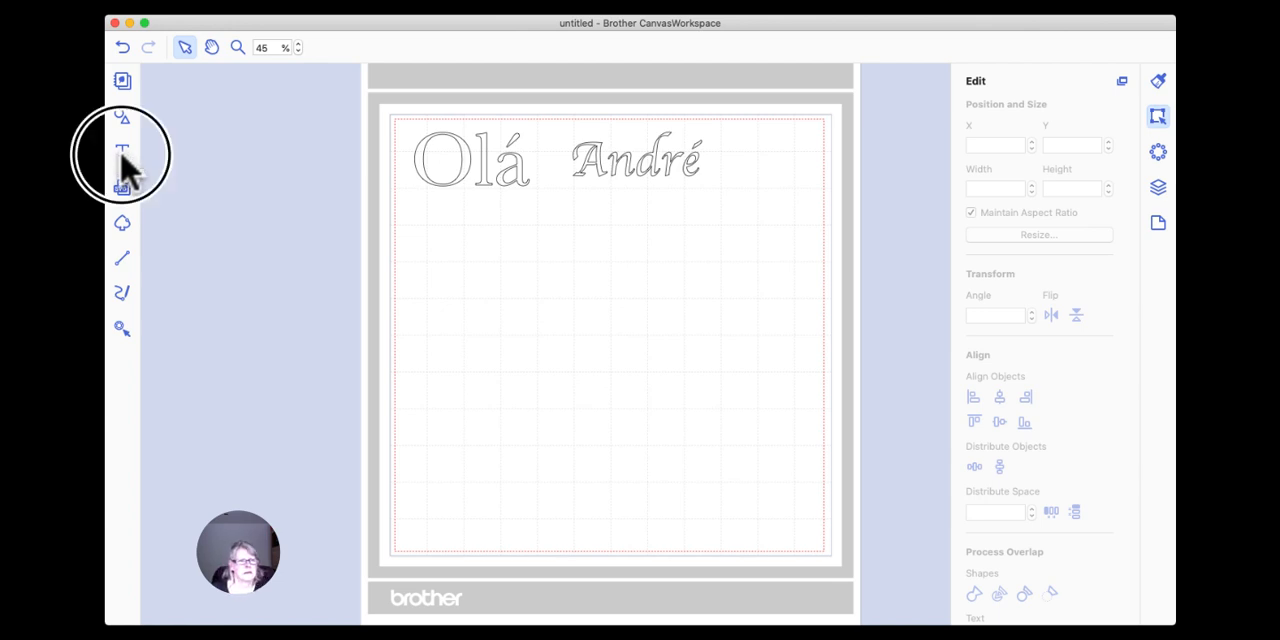
pyautogui.click(433, 270)
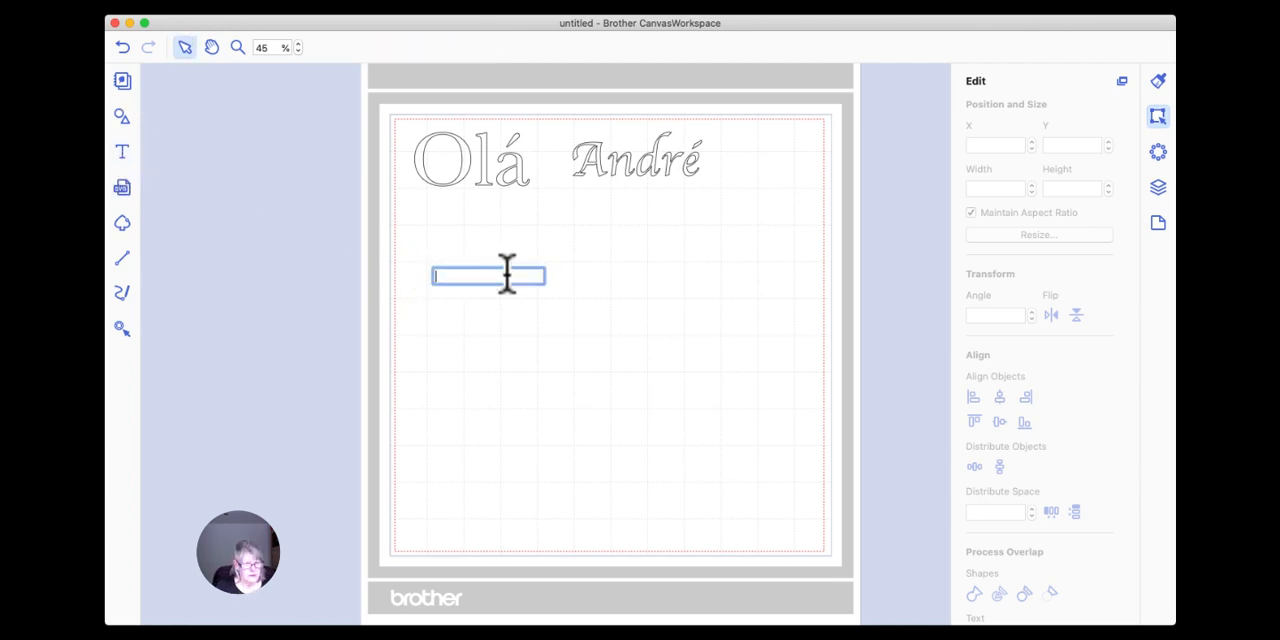
pyautogui.write('A f')
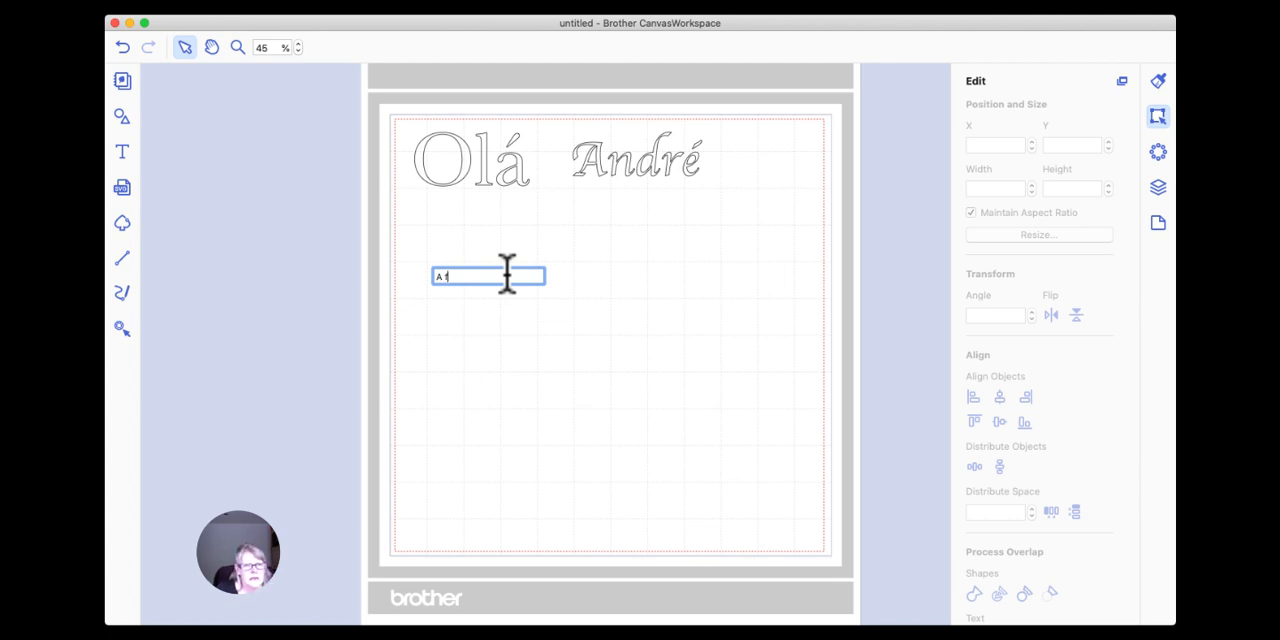
pyautogui.write('ling')
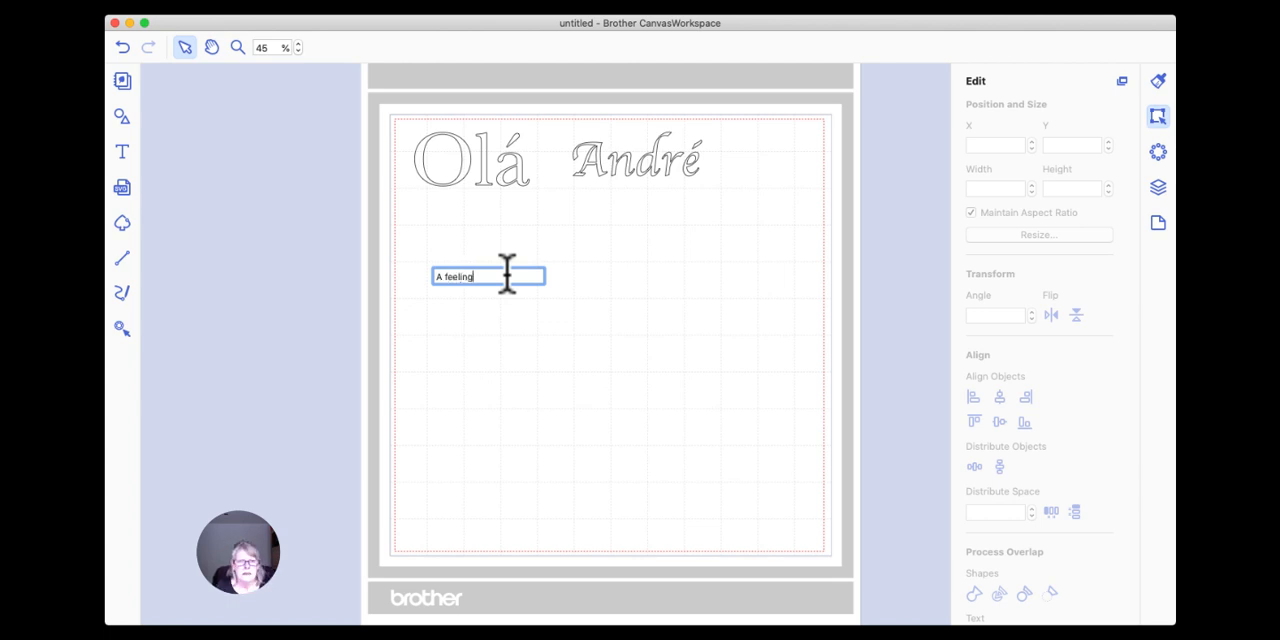
pyautogui.press('Return')
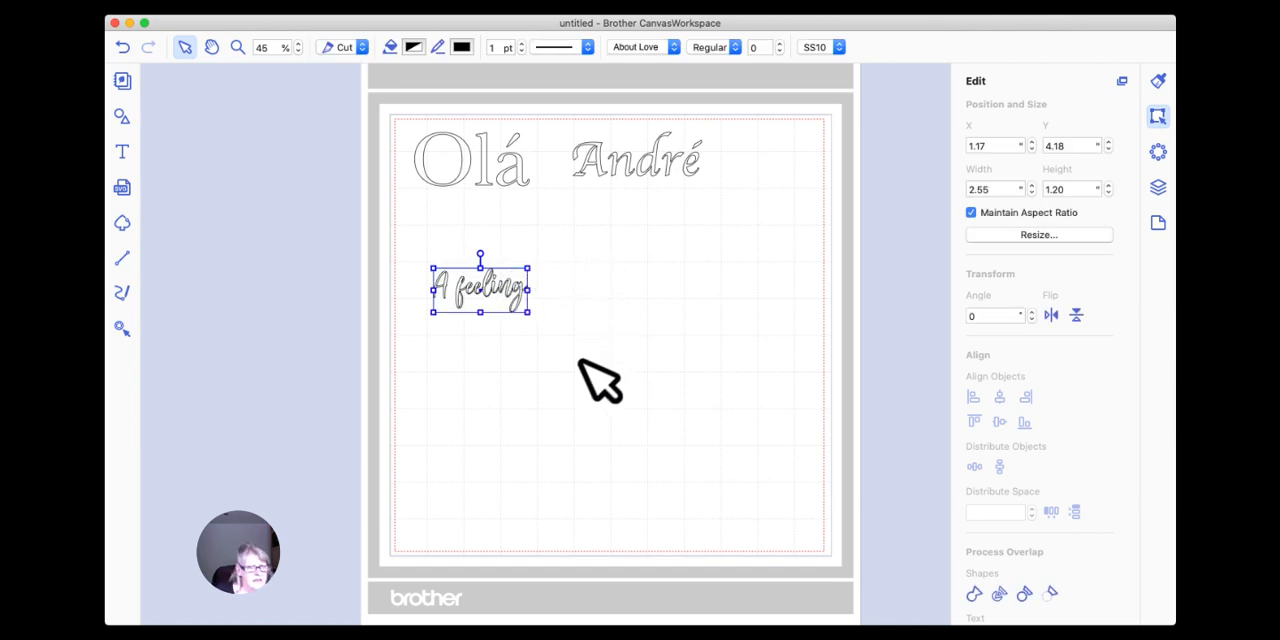
# Duplicate the "A feeling" text and place the copy below the original.
pyautogui.rightClick(482, 285)
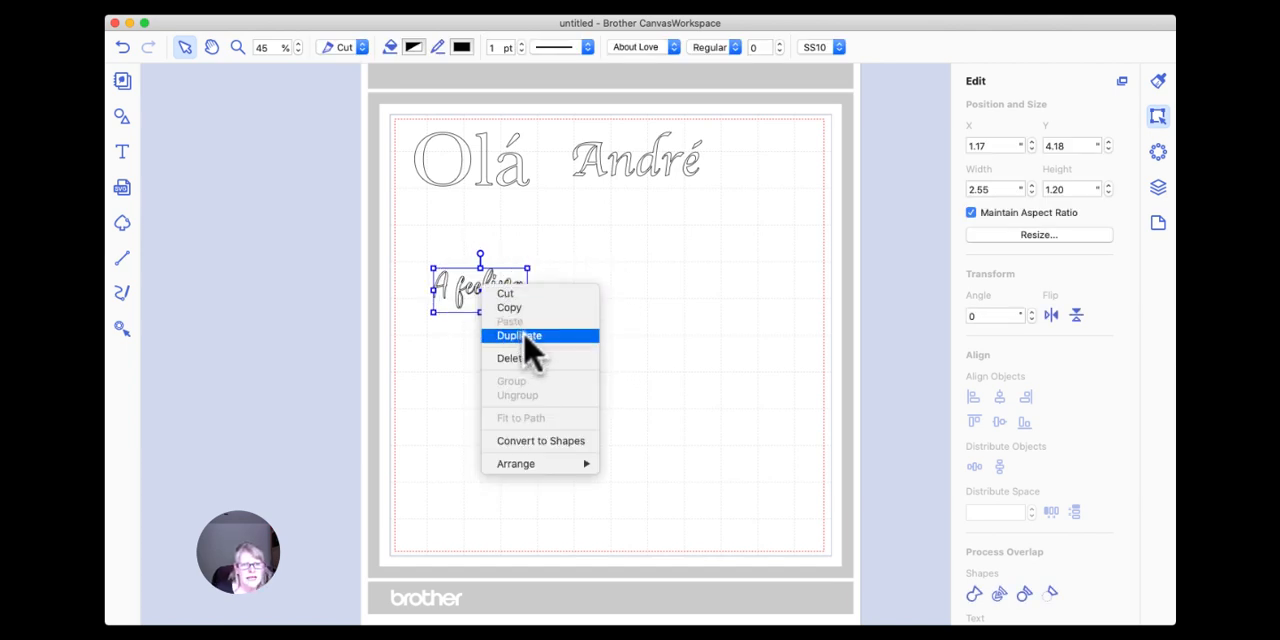
pyautogui.click(524, 336)
pyautogui.moveTo(496, 292); pyautogui.dragTo(493, 360)
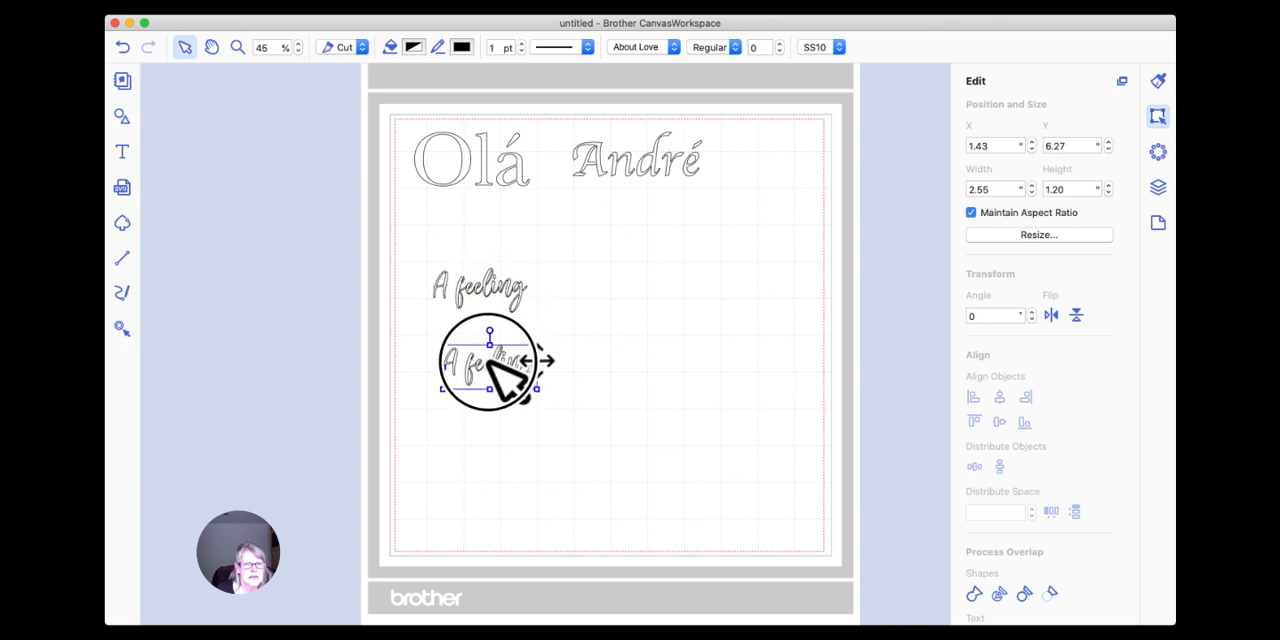
# Change the lower copy's wording to "Friendly ambiance" and move it closer beneath "A feeling", at about X 0.72, Y 5.70.
pyautogui.doubleClick(547, 384)
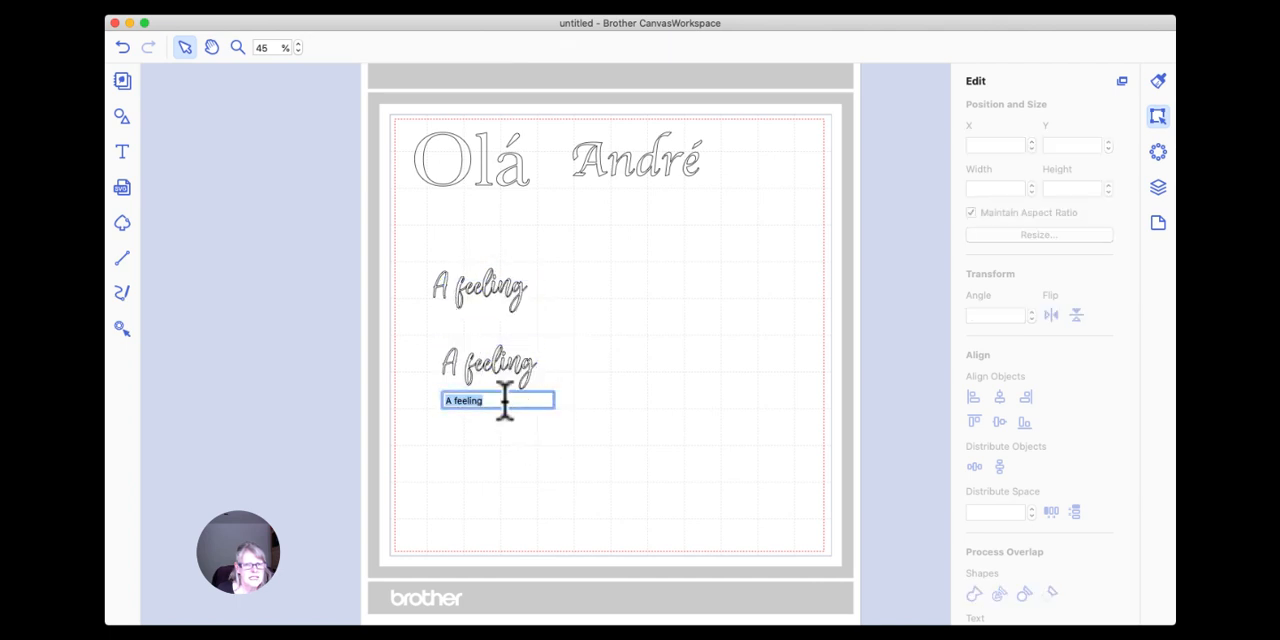
pyautogui.moveTo(499, 400); pyautogui.dragTo(430, 400)
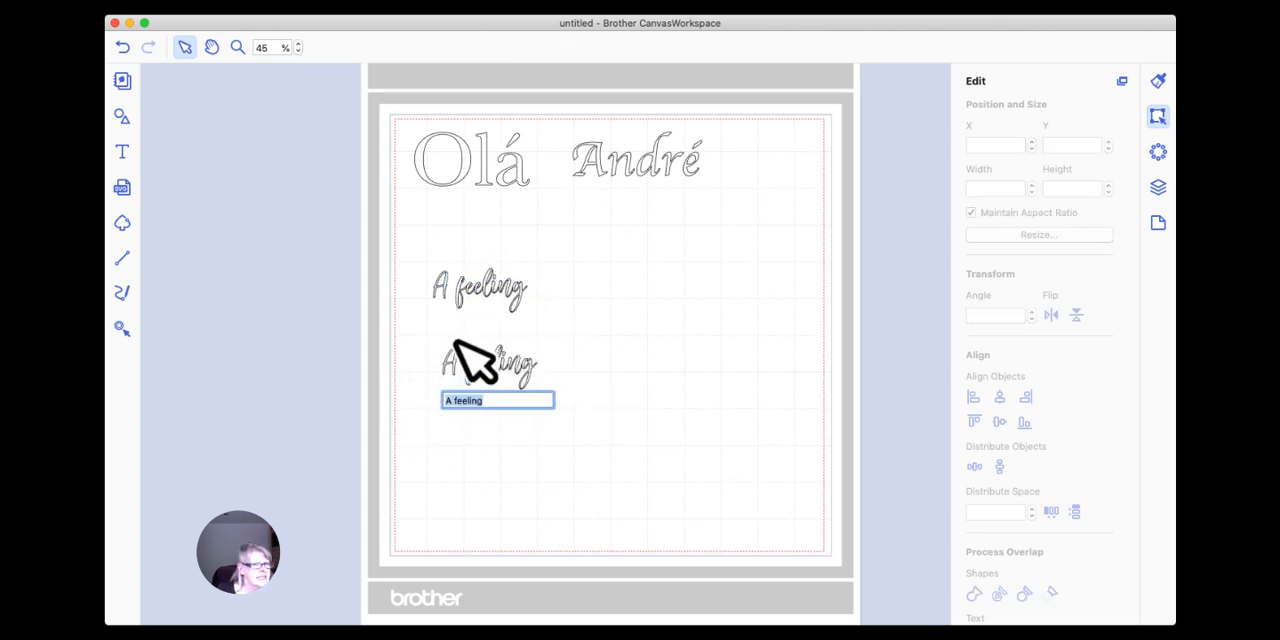
pyautogui.write('Friendly')
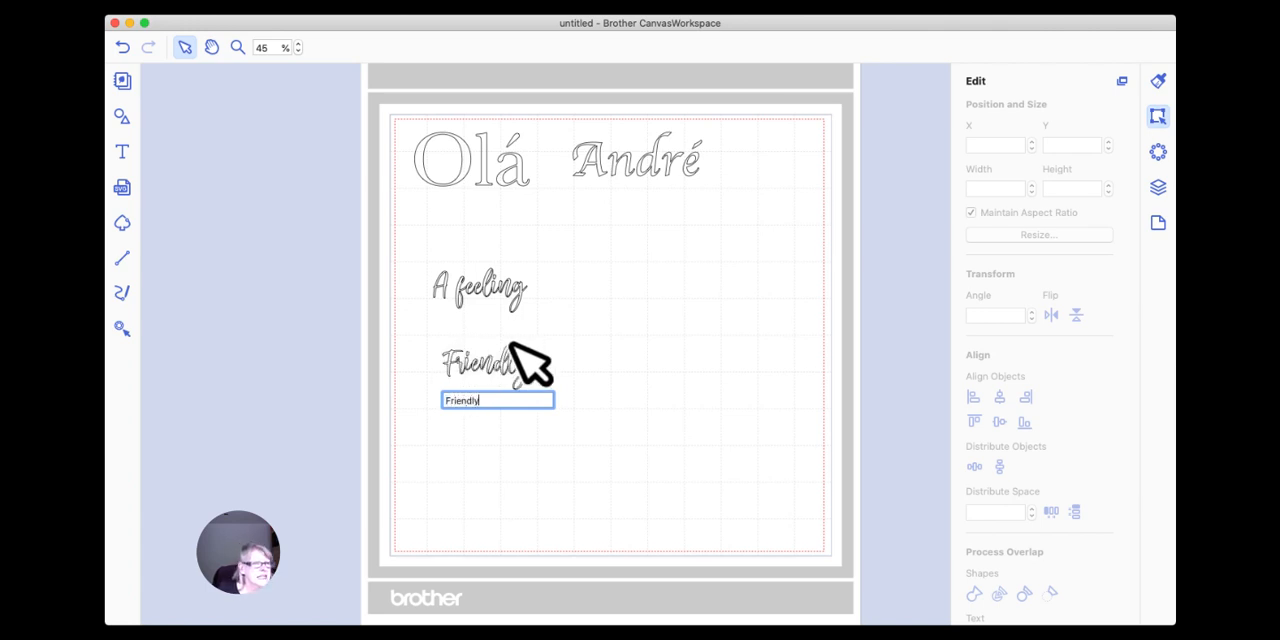
pyautogui.write(' amb')
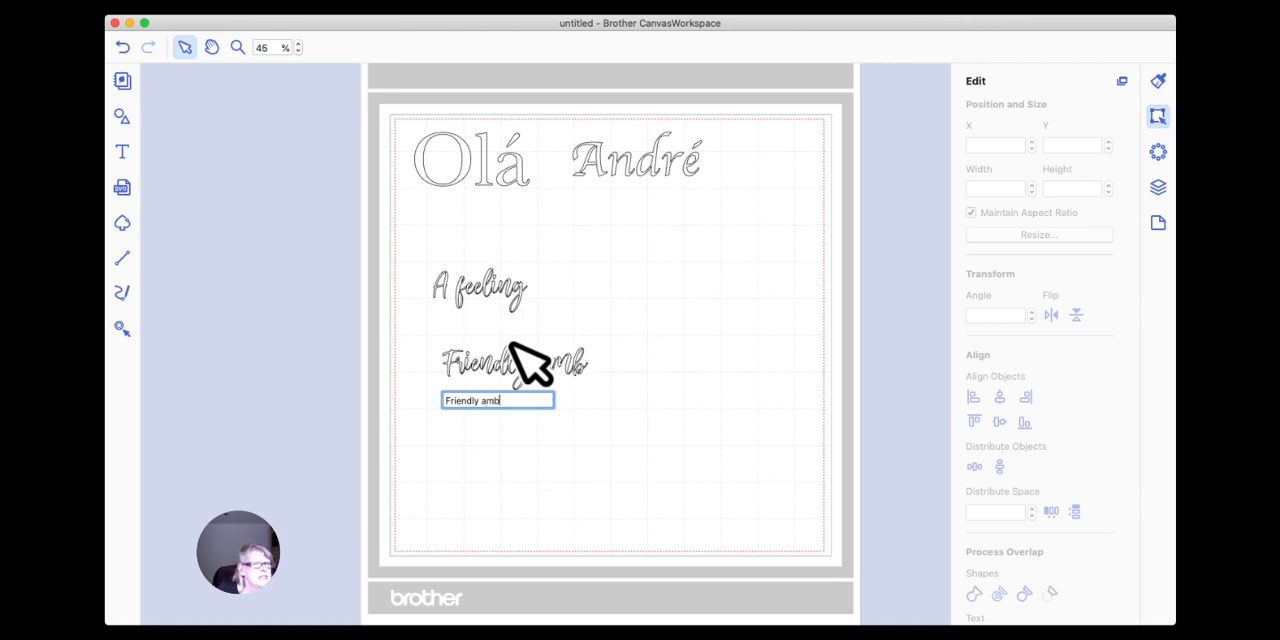
pyautogui.write('iance')
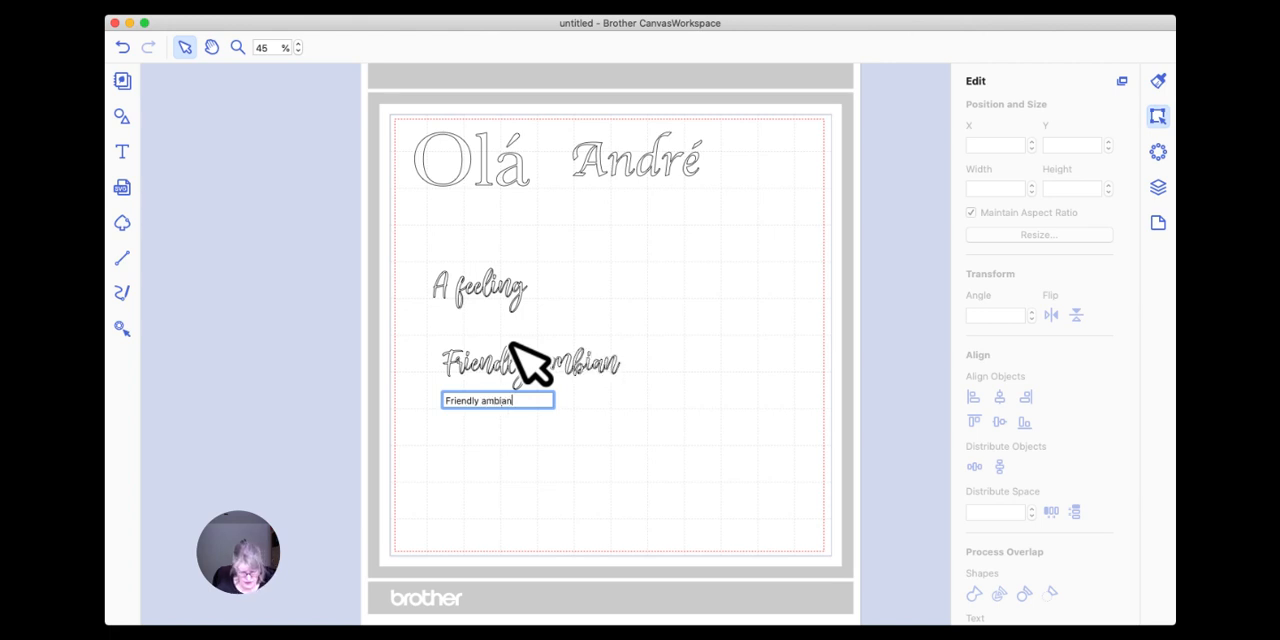
pyautogui.click(592, 393)
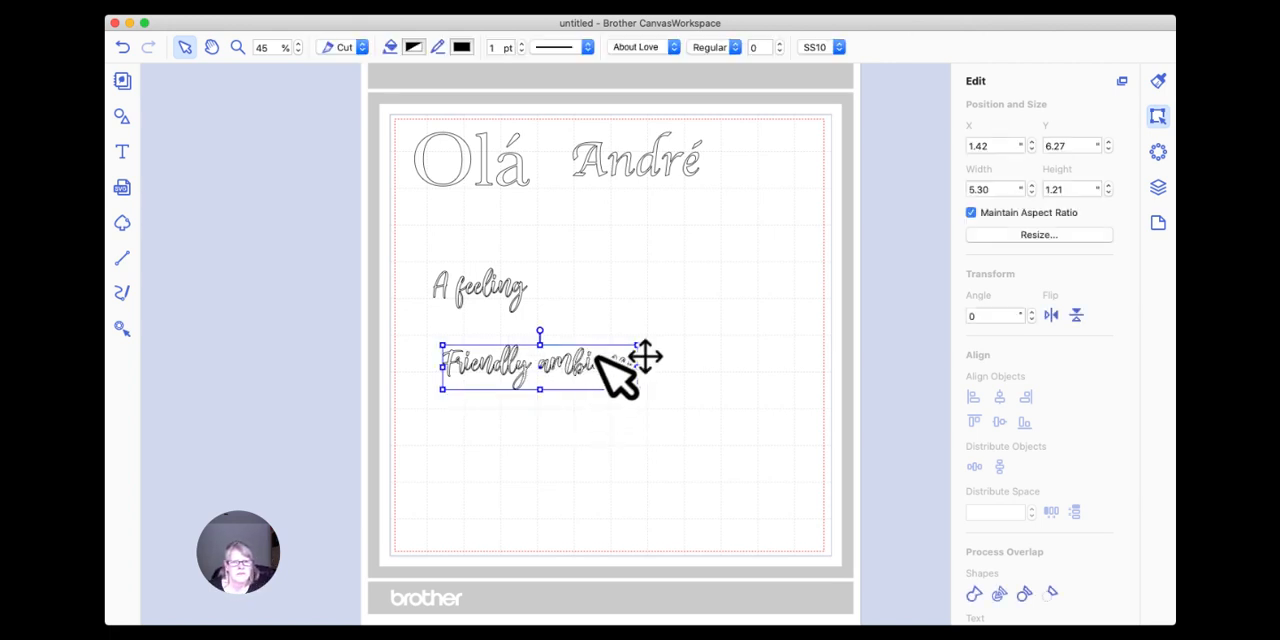
pyautogui.moveTo(600, 357); pyautogui.dragTo(540, 347)
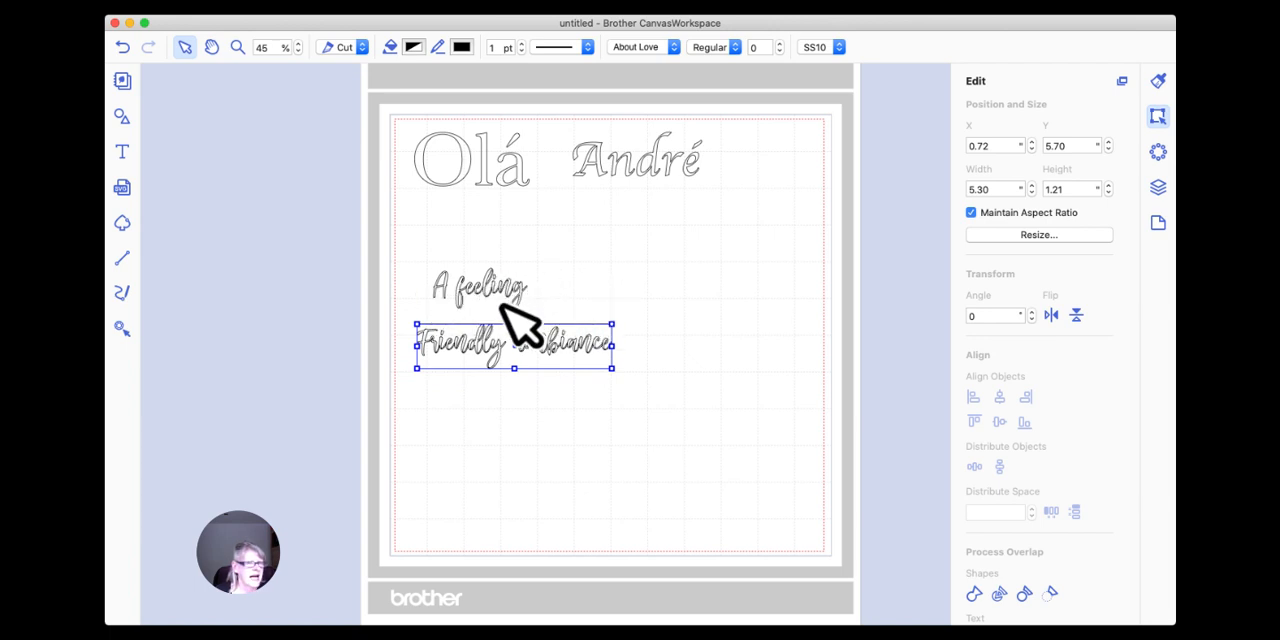
# Browse the font list for the "Friendly ambiance" text and close it without choosing another font.
pyautogui.click(564, 291)
pyautogui.click(488, 292)
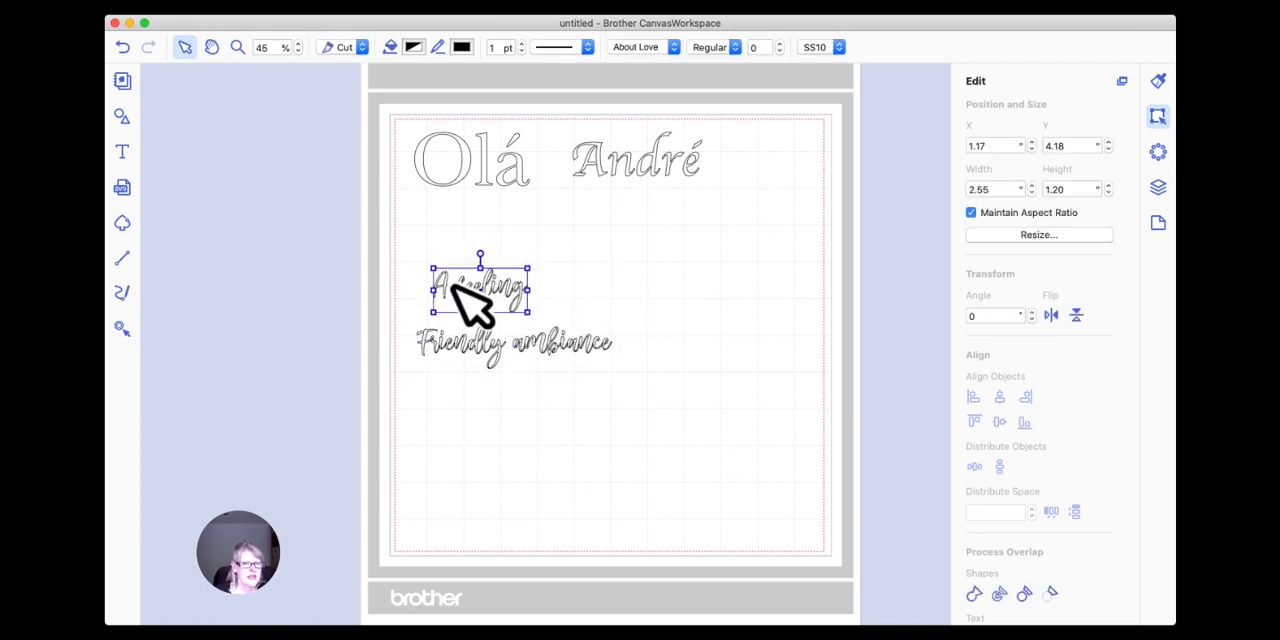
pyautogui.click(523, 346)
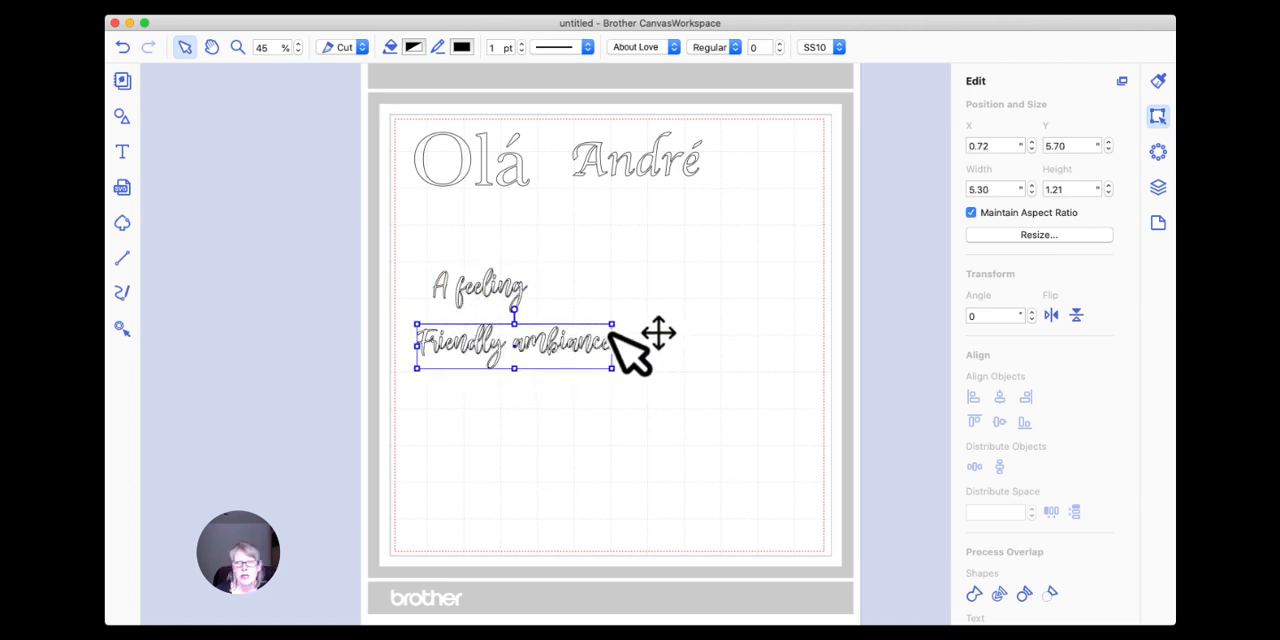
pyautogui.click(673, 48)
pyautogui.scroll(-20, 677, 88)
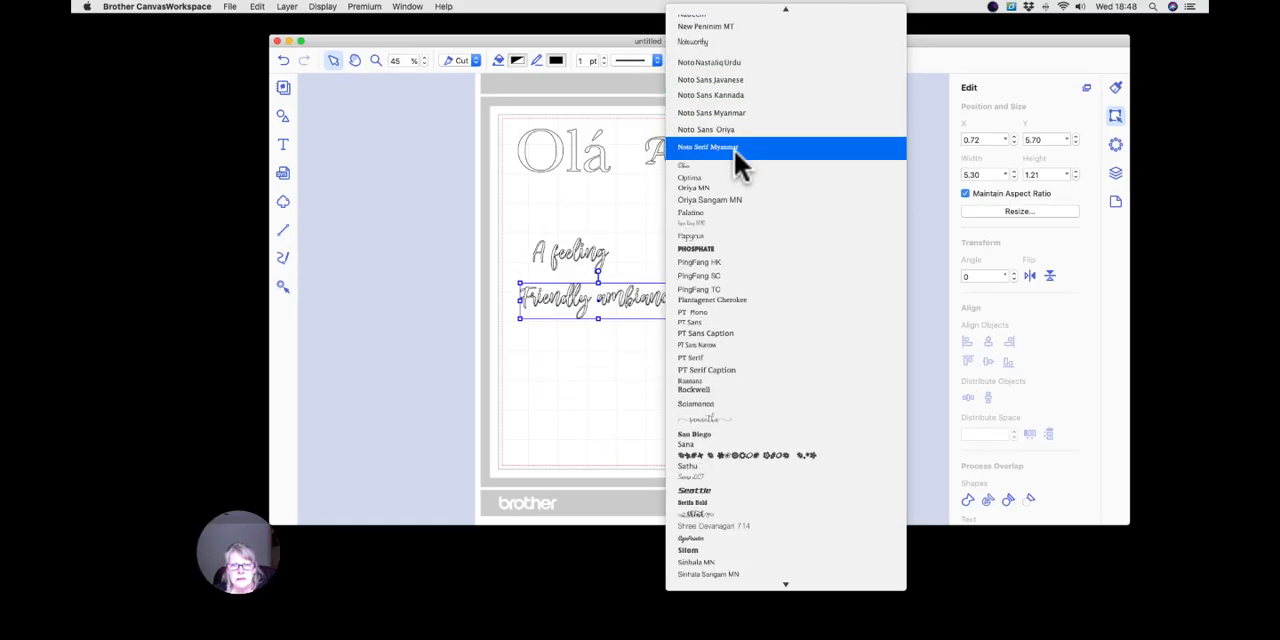
pyautogui.scroll(-10, 734, 149)
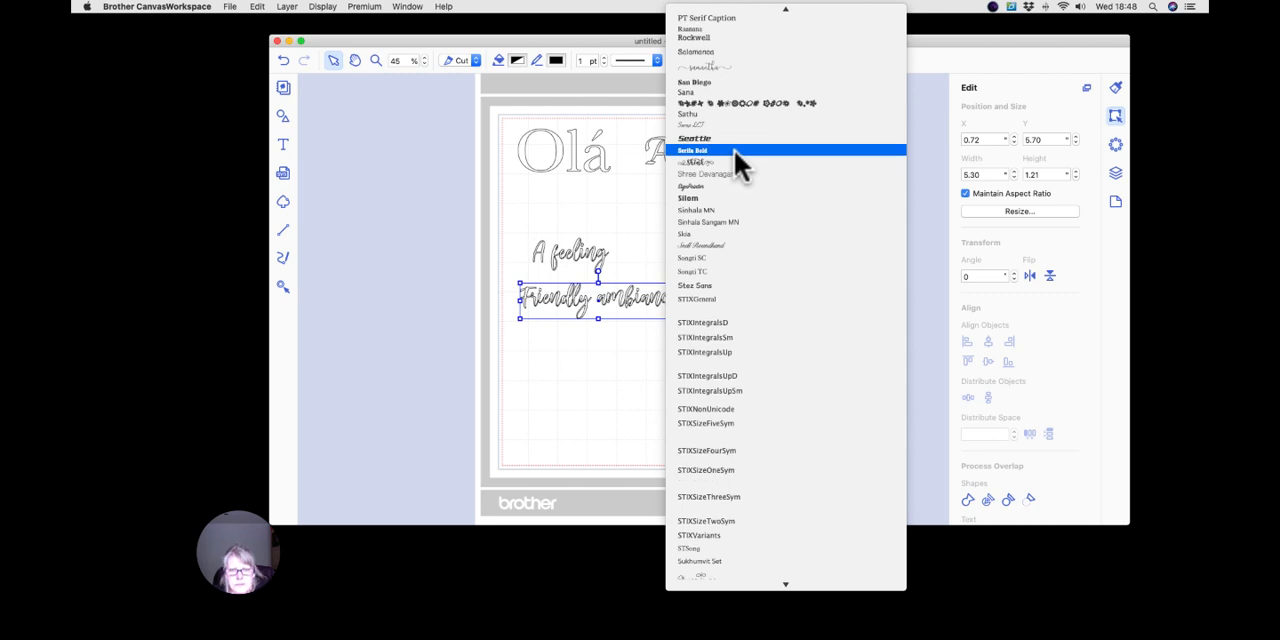
pyautogui.scroll(-10, 734, 149)
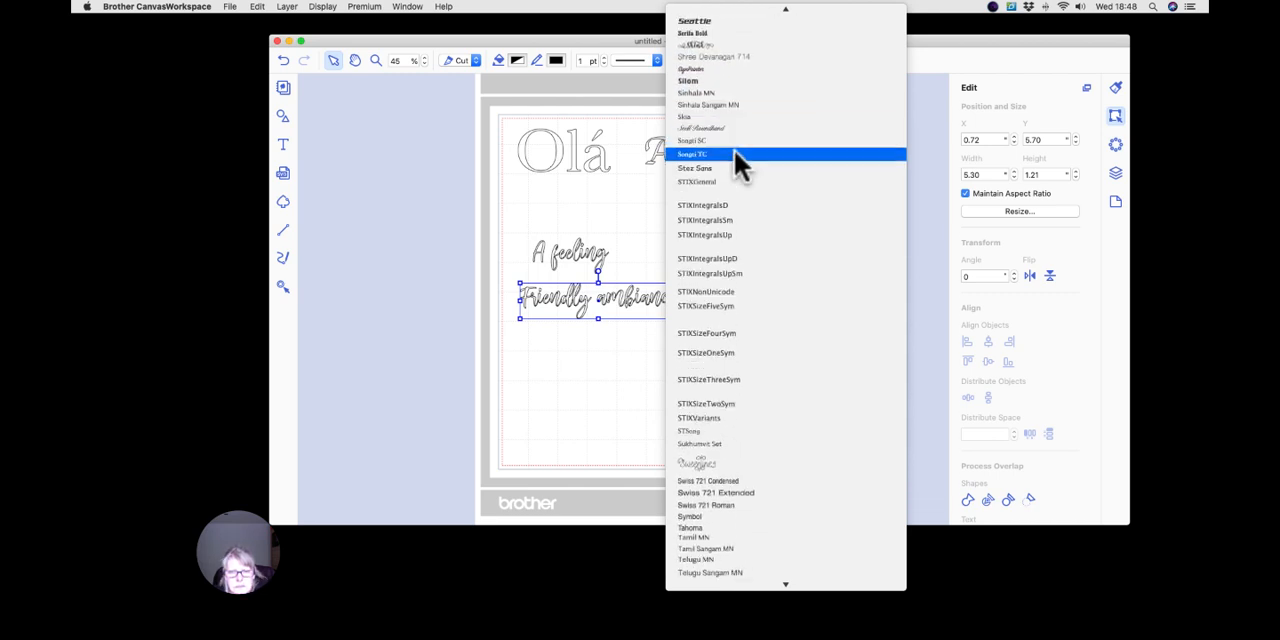
pyautogui.scroll(-1, 736, 163)
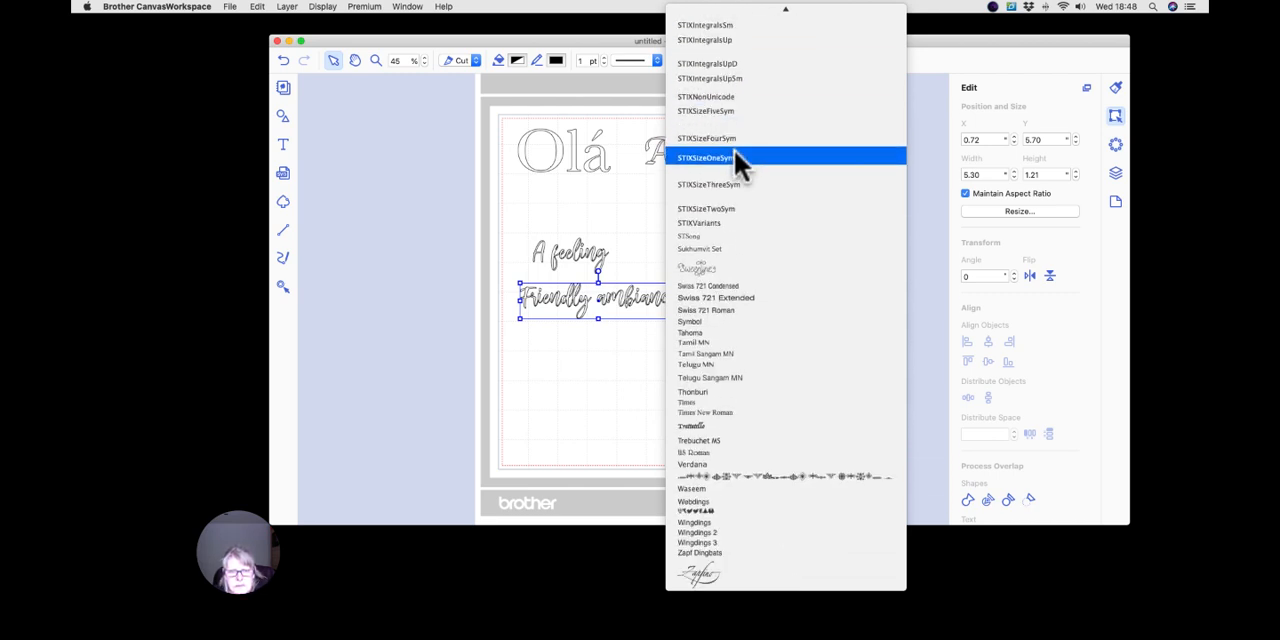
pyautogui.scroll(8, 734, 149)
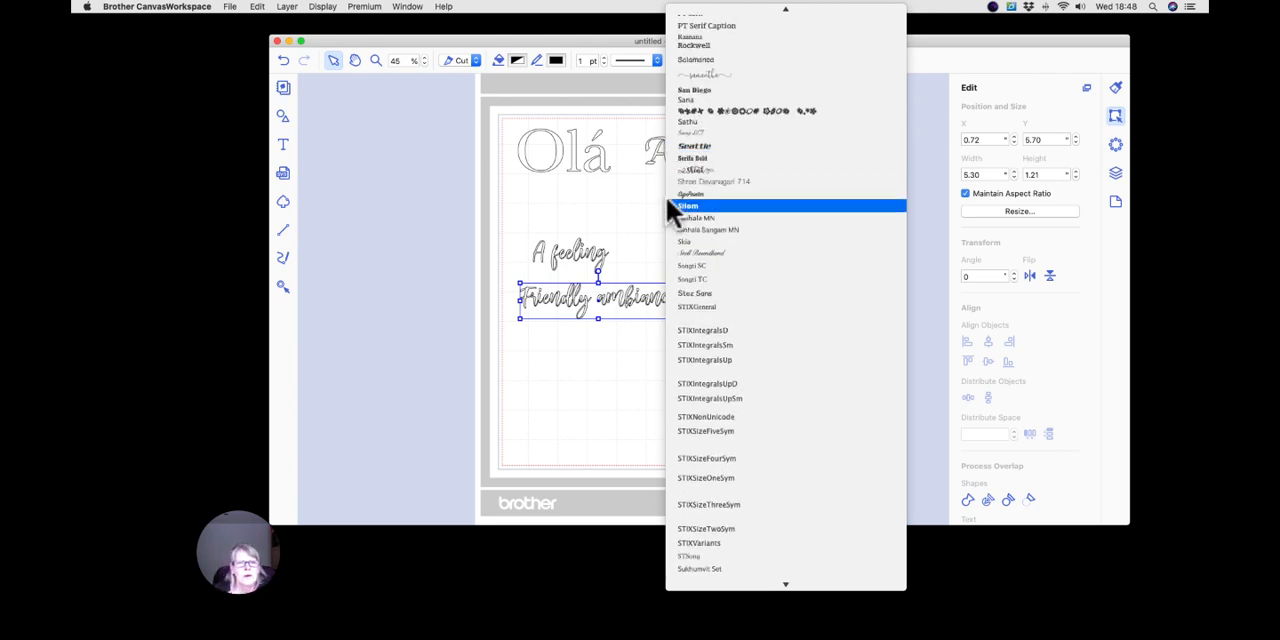
pyautogui.click(637, 201)
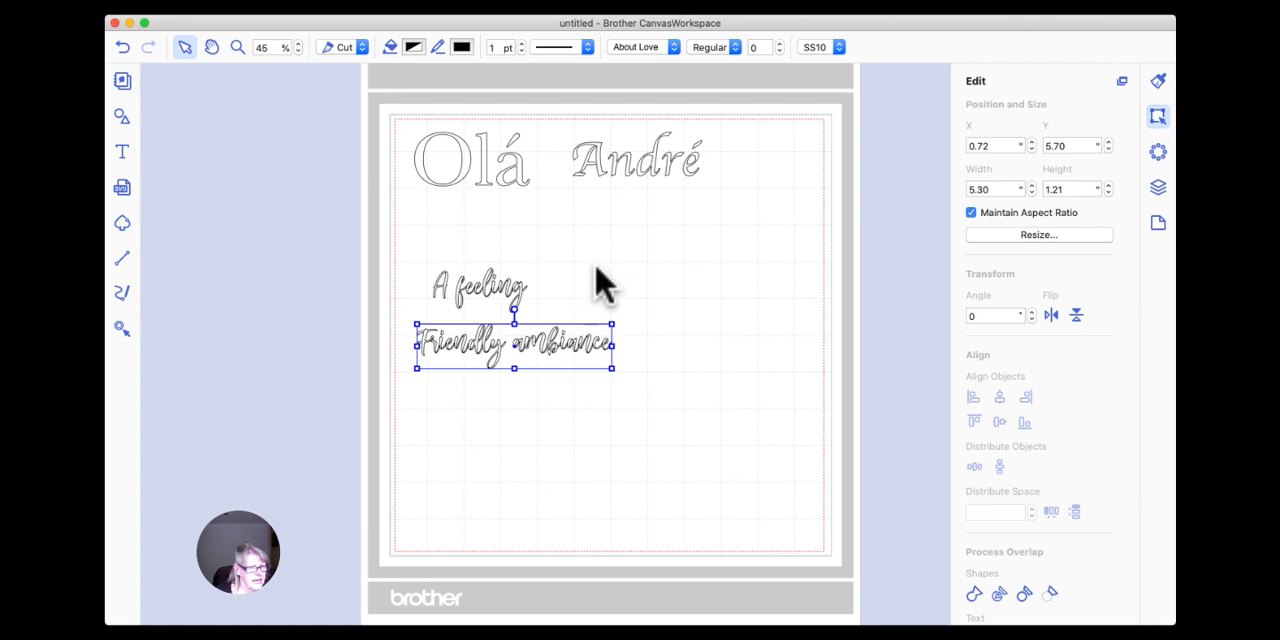
# Set the height of "A feeling" to 3 inches, keeping its proportions.
pyautogui.click(495, 288)
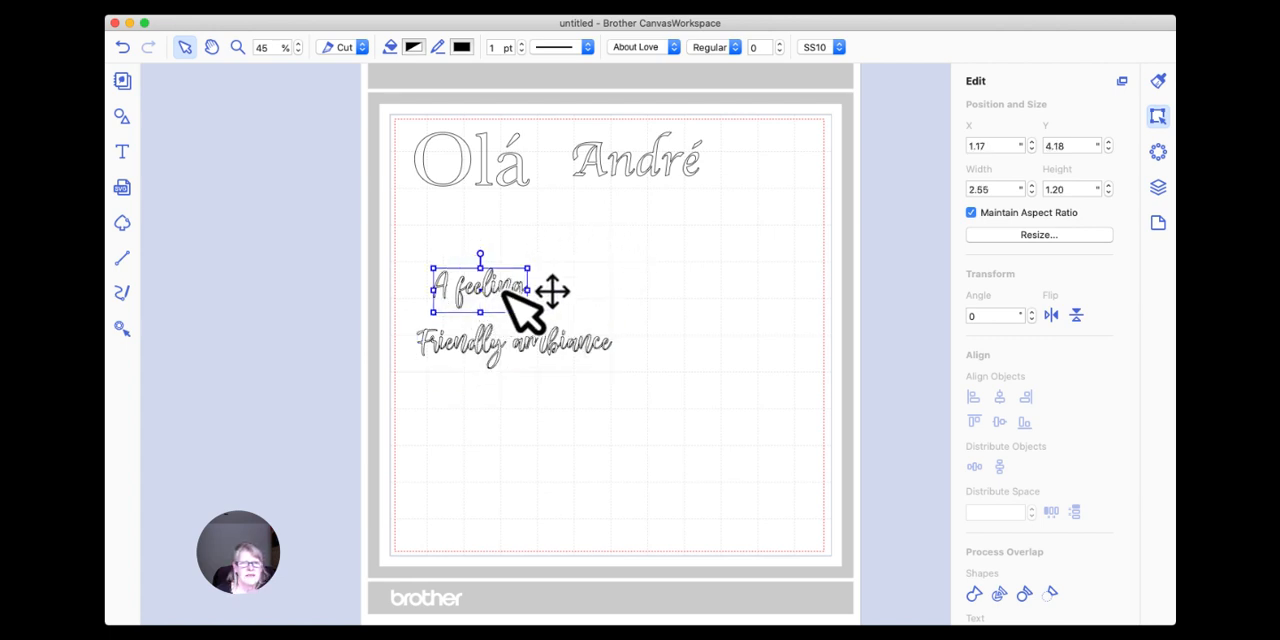
pyautogui.click(592, 296)
pyautogui.click(452, 288)
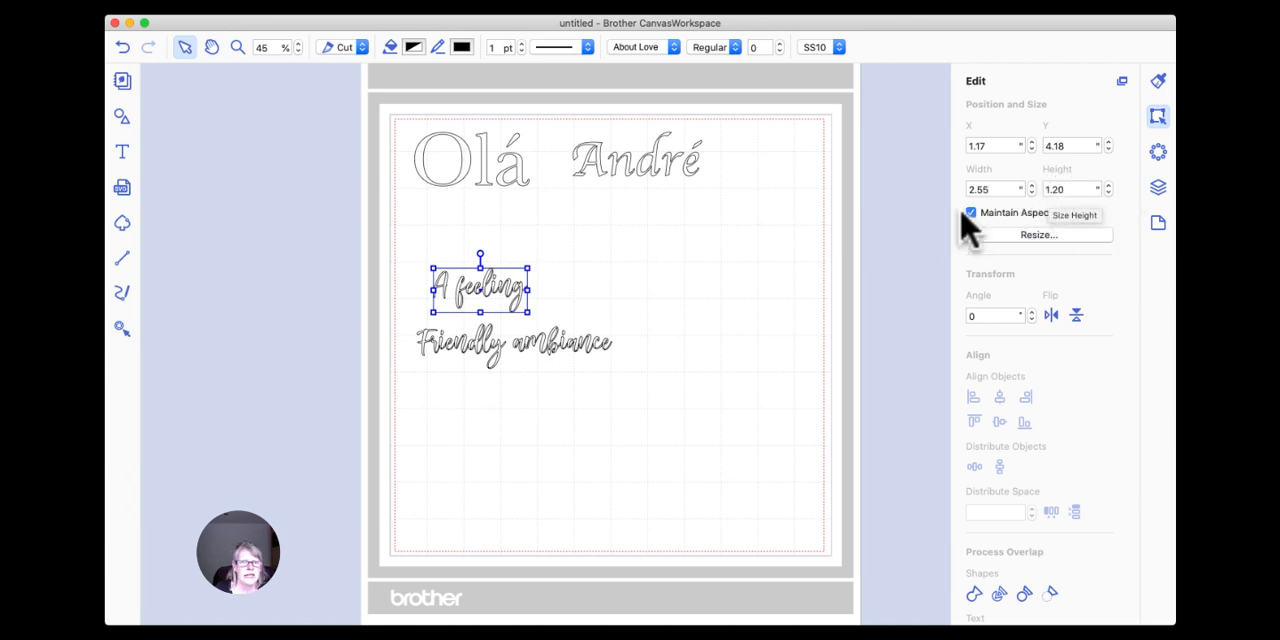
pyautogui.click(487, 342)
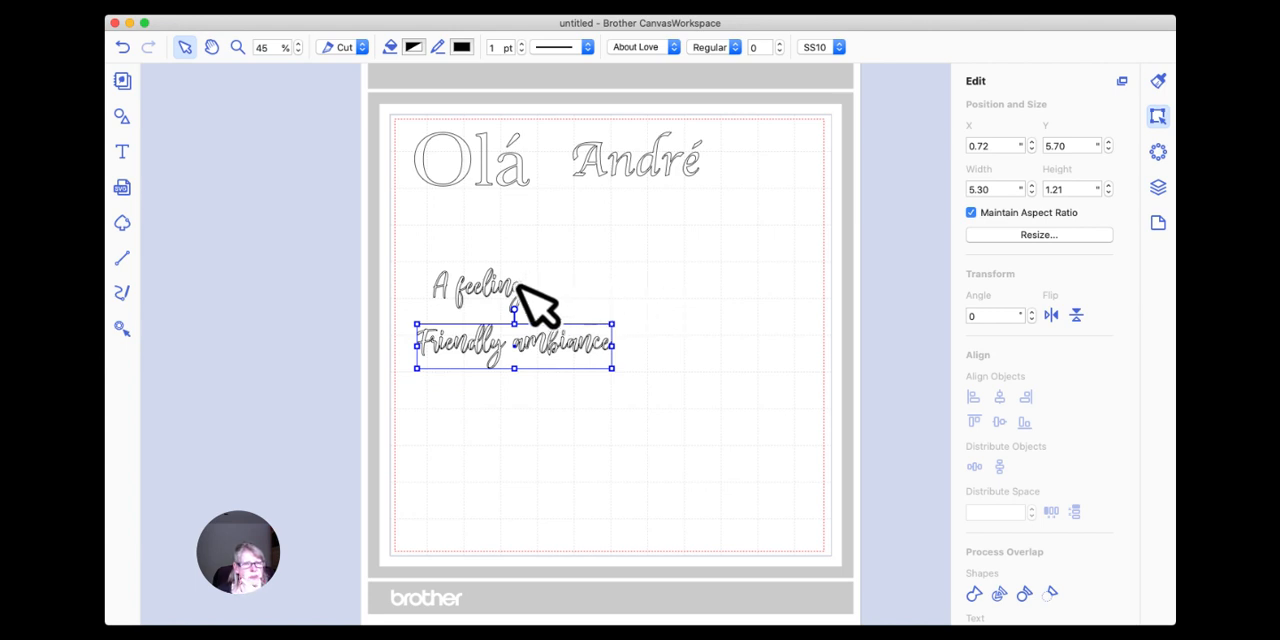
pyautogui.click(512, 288)
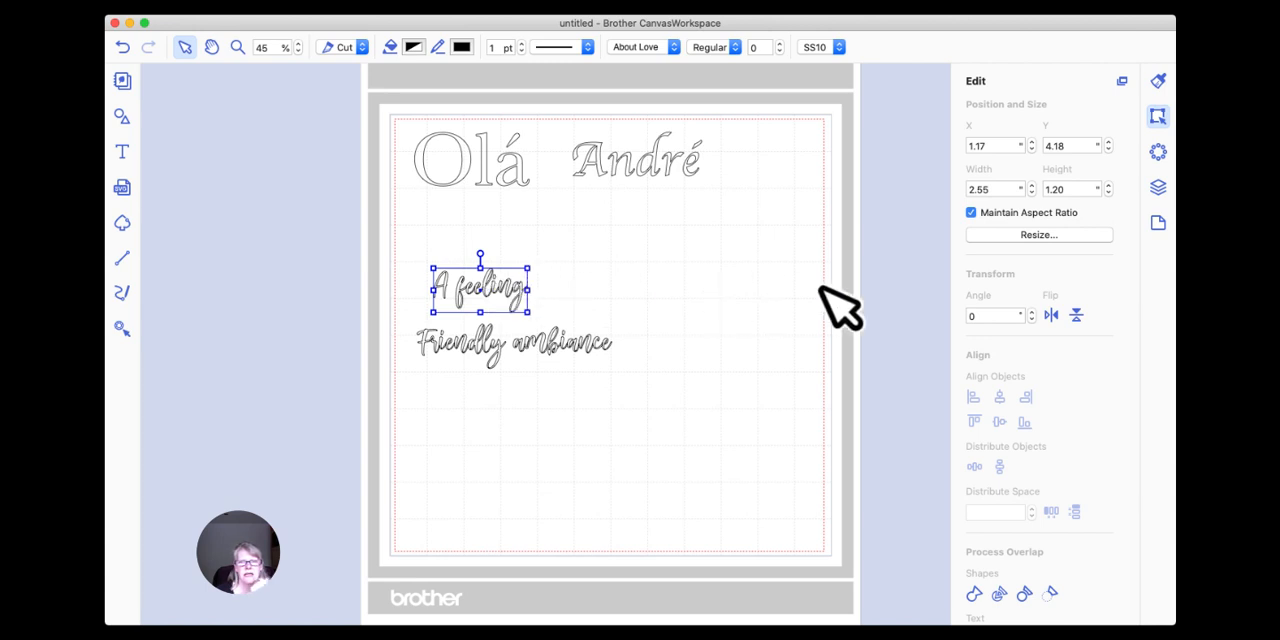
pyautogui.doubleClick(1066, 189)
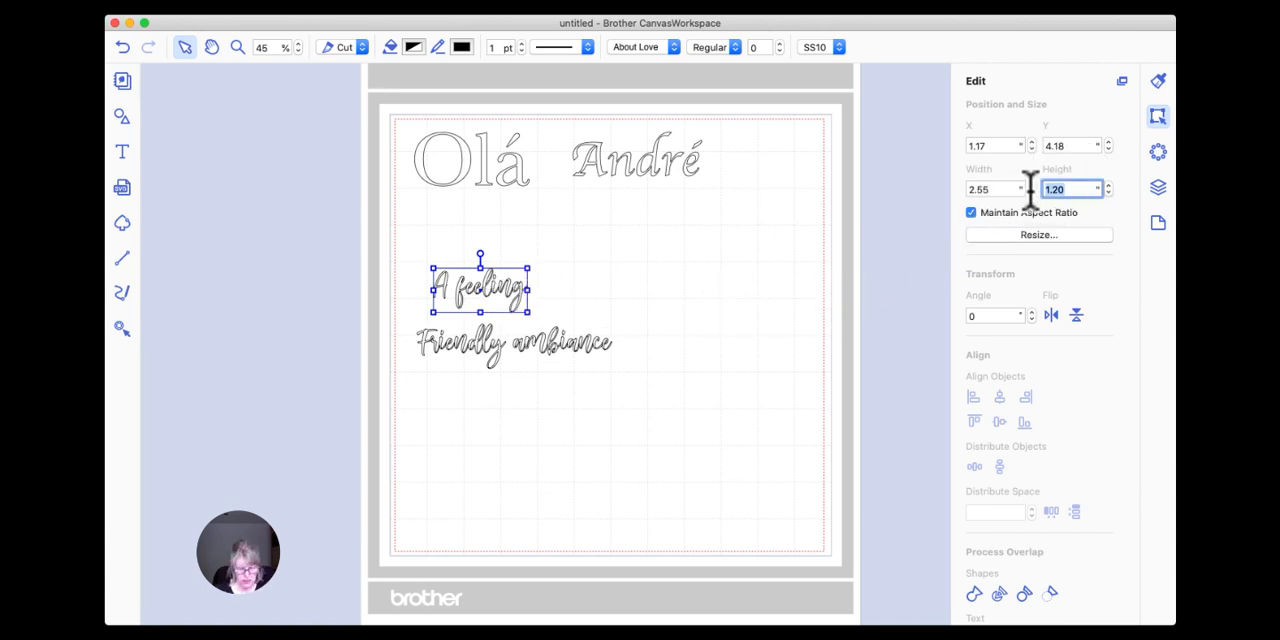
pyautogui.write('3')
pyautogui.press('Return')
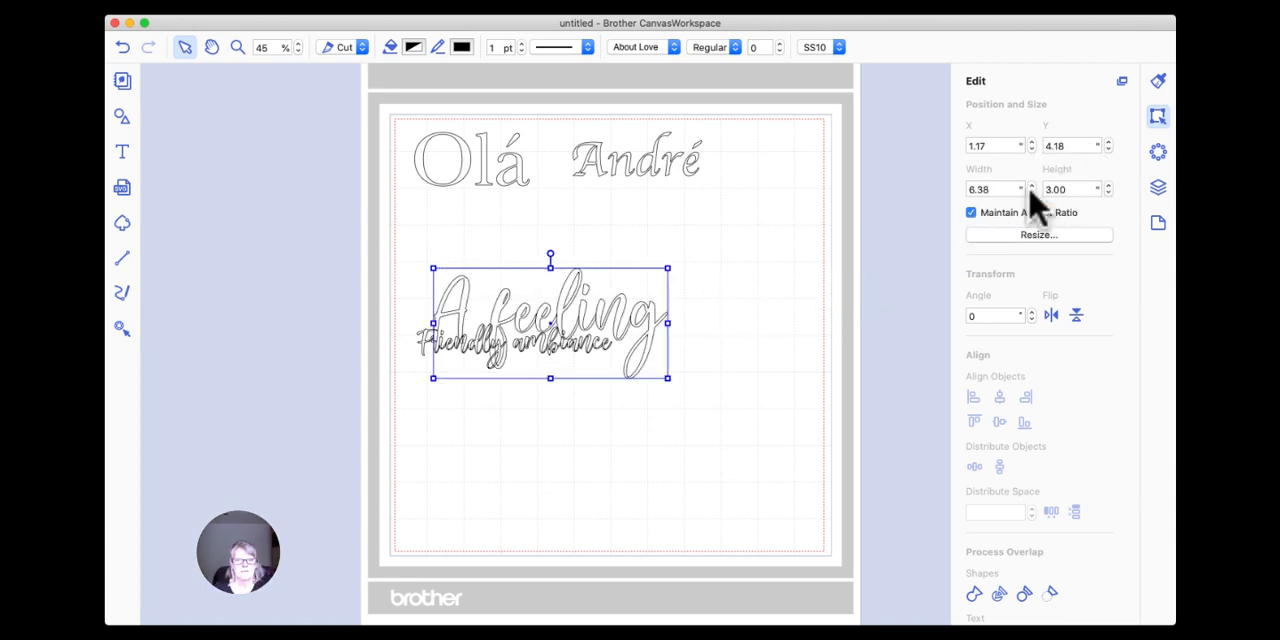
# Move "Friendly ambiance" clear below "A feeling" and set its height to 3 inches, keeping its proportions.
pyautogui.click(660, 383)
pyautogui.moveTo(494, 350); pyautogui.dragTo(560, 440)
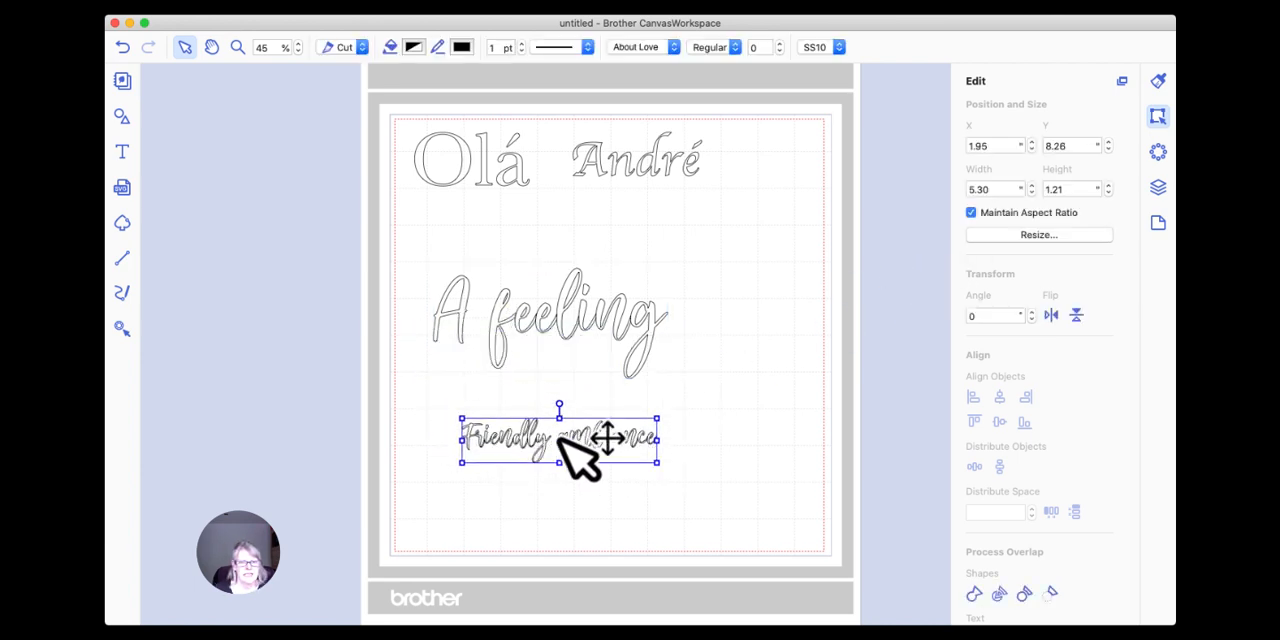
pyautogui.doubleClick(1066, 189)
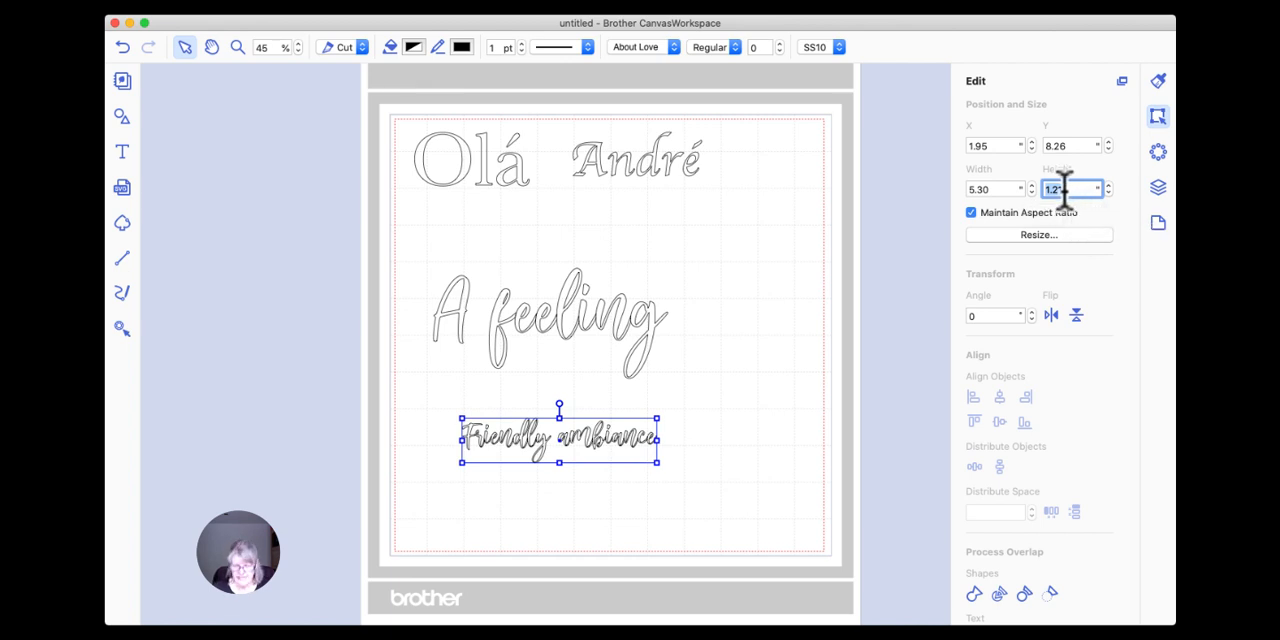
pyautogui.write('3')
pyautogui.press('Return')
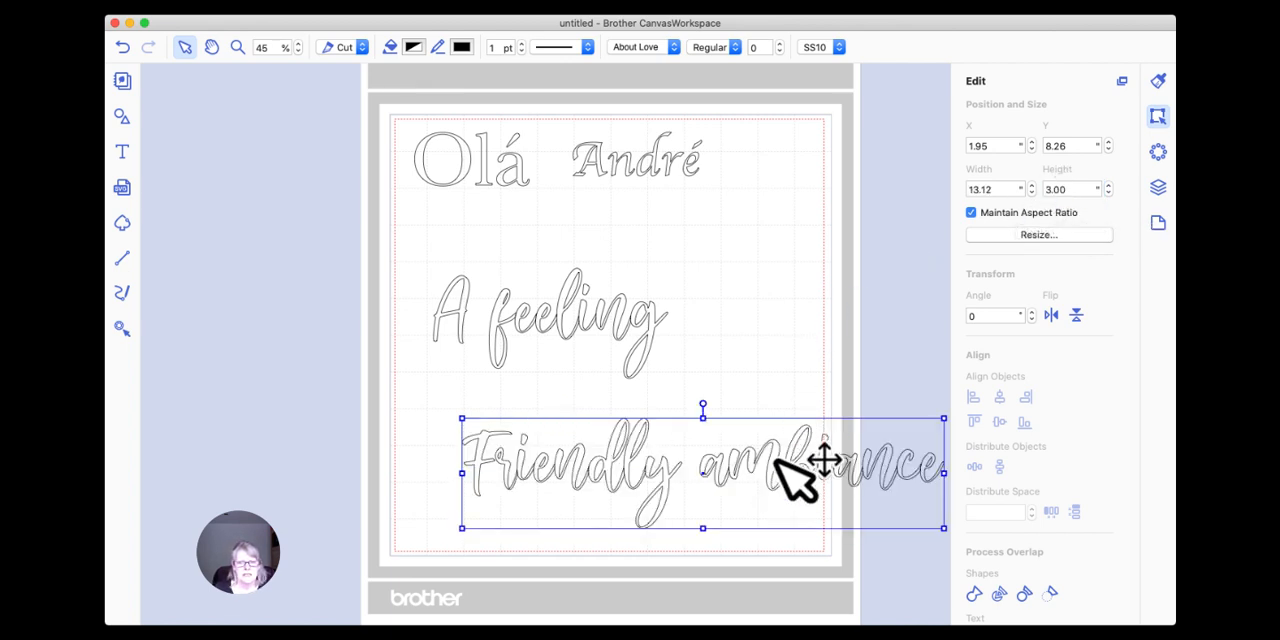
# Stack the two enlarged phrases closely, with "A feeling" at about X 1.53, Y 2.86 and "Friendly ambiance" at about X -1.54, Y 5.79.
pyautogui.moveTo(780, 457); pyautogui.dragTo(657, 408)
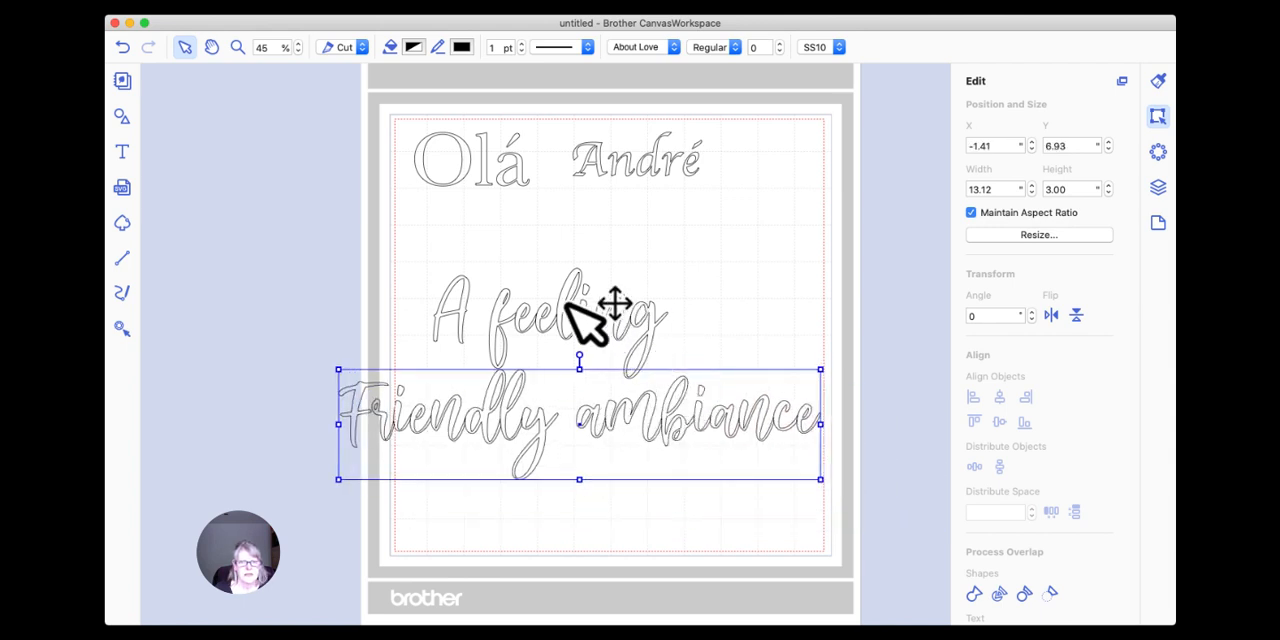
pyautogui.moveTo(571, 306); pyautogui.dragTo(613, 269)
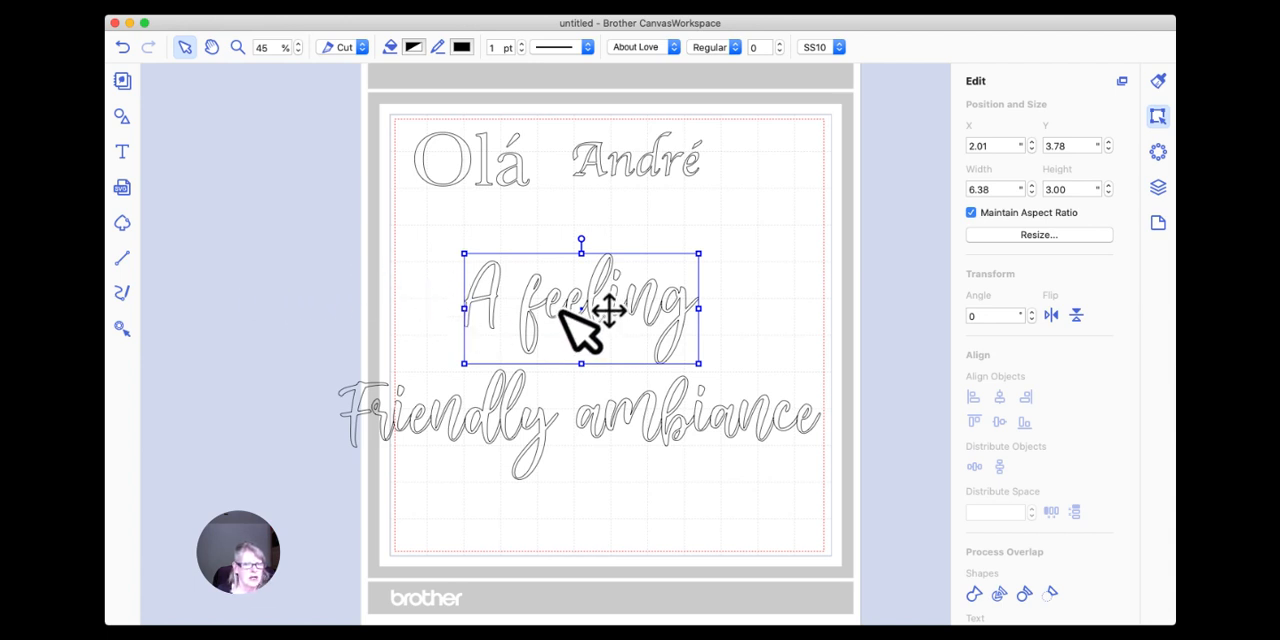
pyautogui.moveTo(572, 313); pyautogui.dragTo(555, 272)
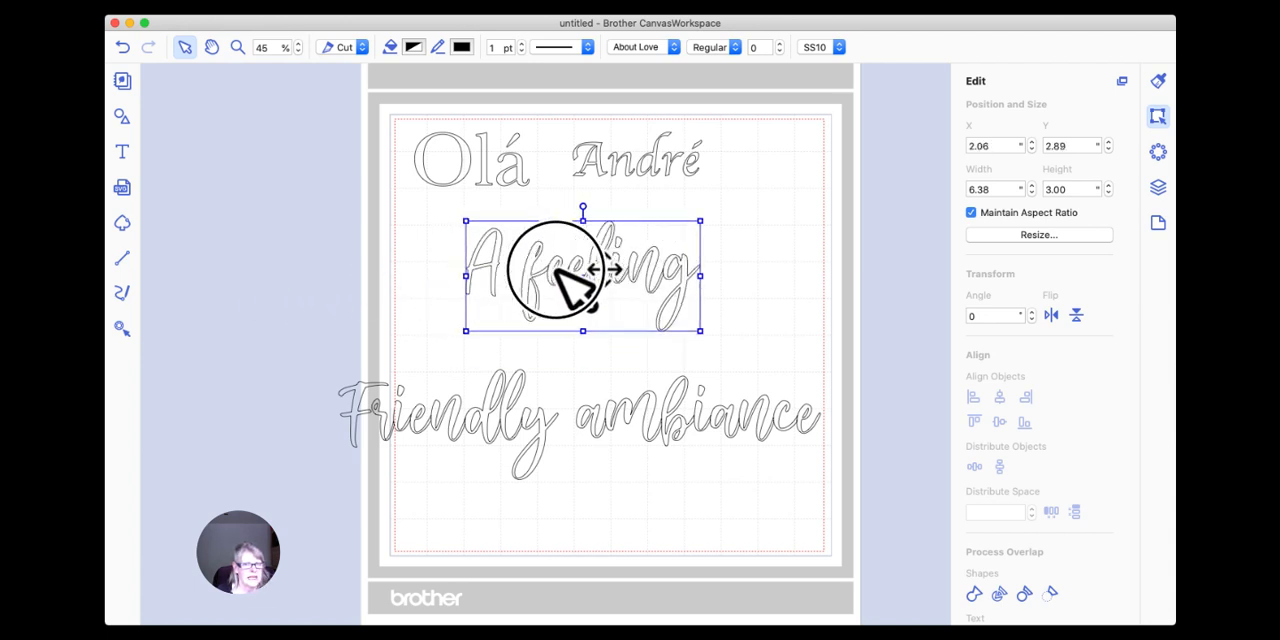
pyautogui.moveTo(531, 422); pyautogui.dragTo(514, 395)
pyautogui.moveTo(608, 273); pyautogui.dragTo(575, 266)
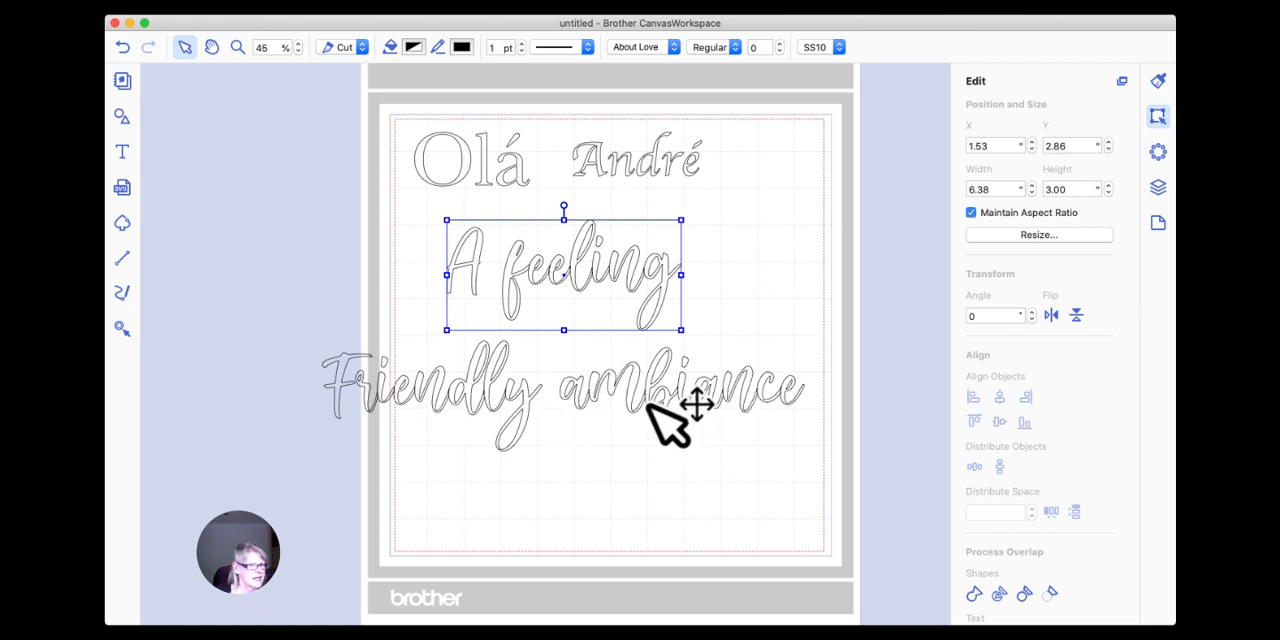
pyautogui.moveTo(598, 381); pyautogui.dragTo(611, 372)
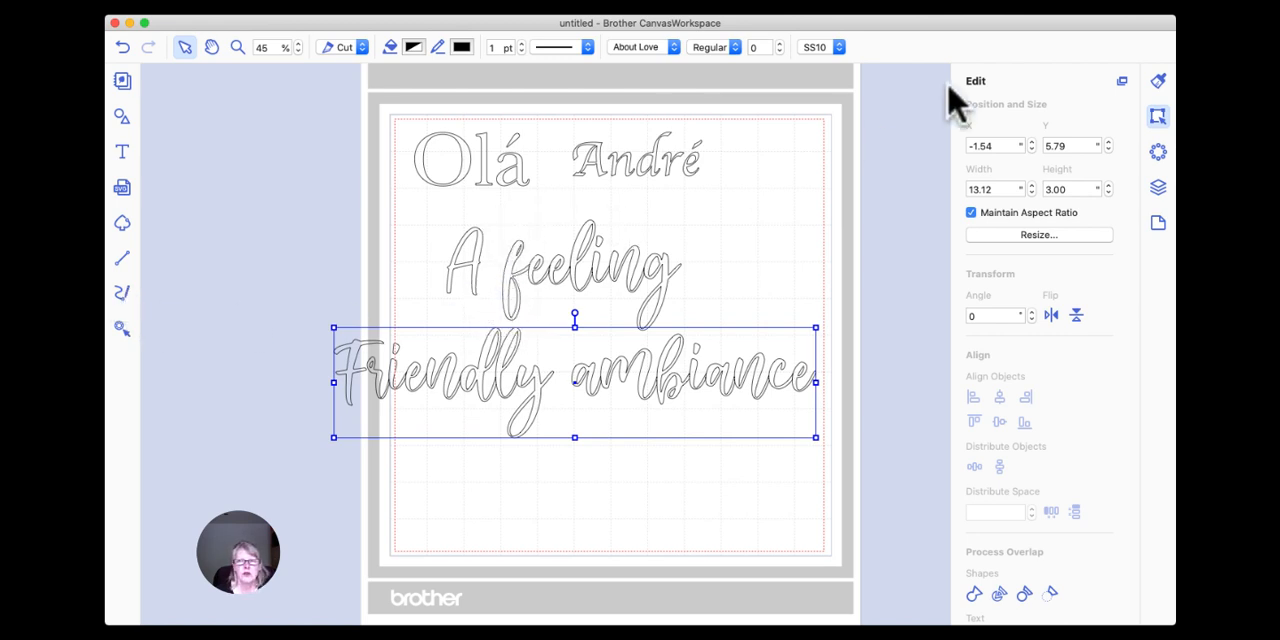
# Bring up the Font Book window and minimize it to return to CanvasWorkspace.
pyautogui.click(1036, 64)
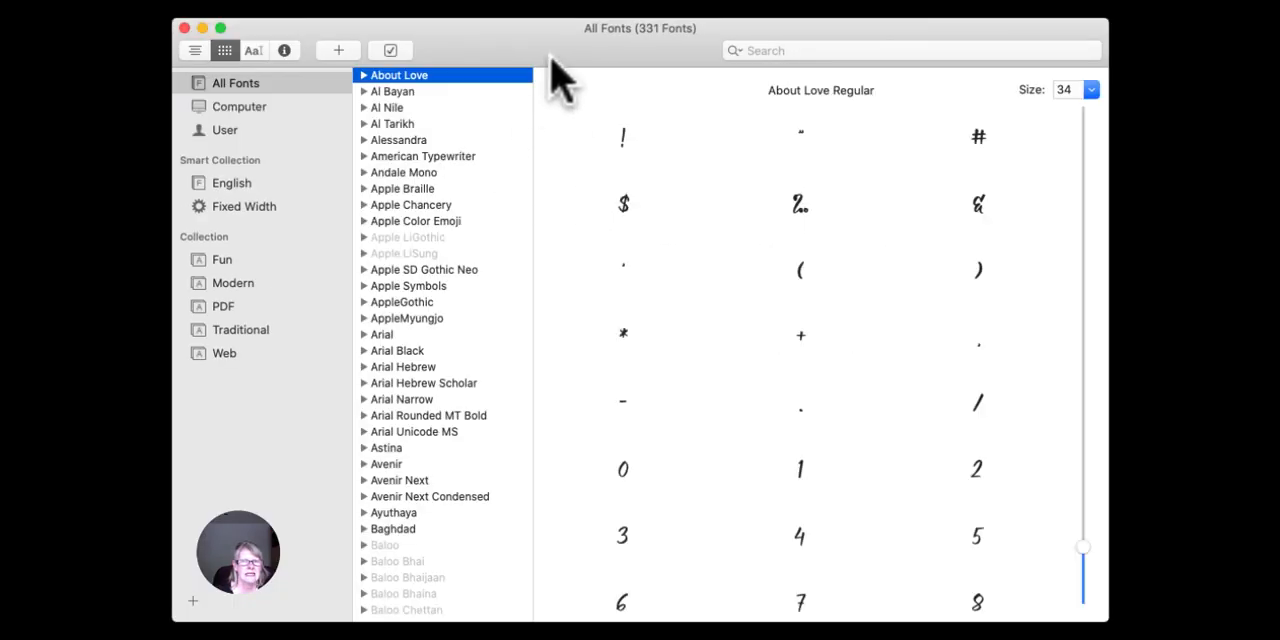
pyautogui.click(557, 62)
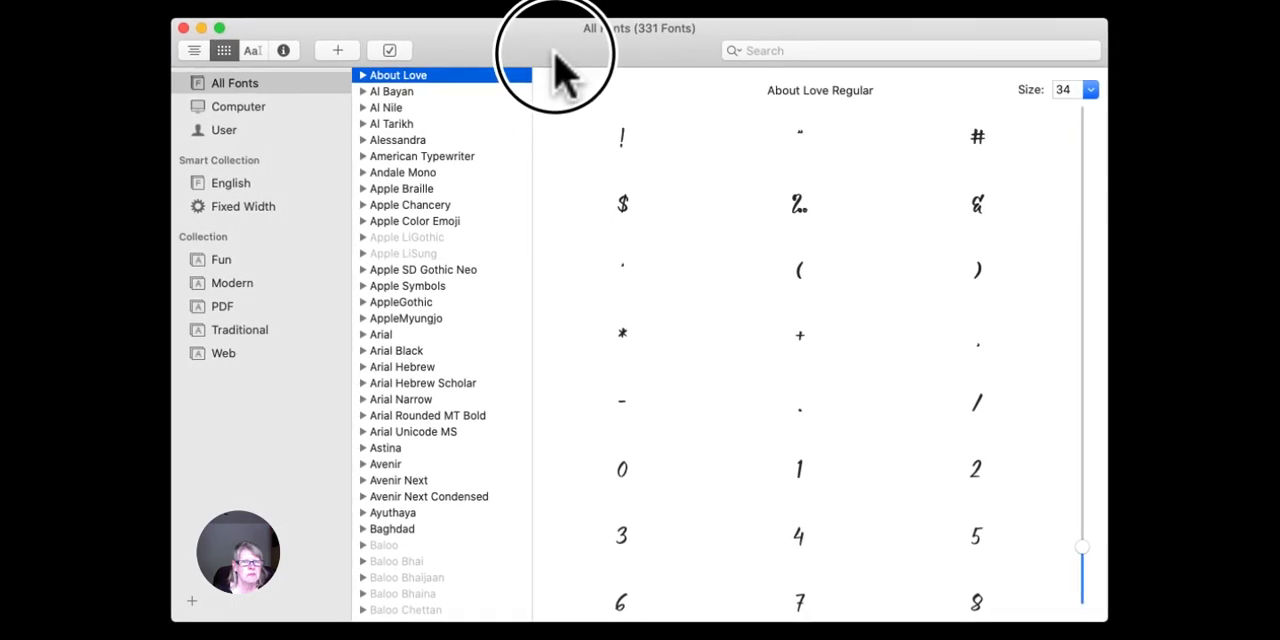
pyautogui.click(202, 28)
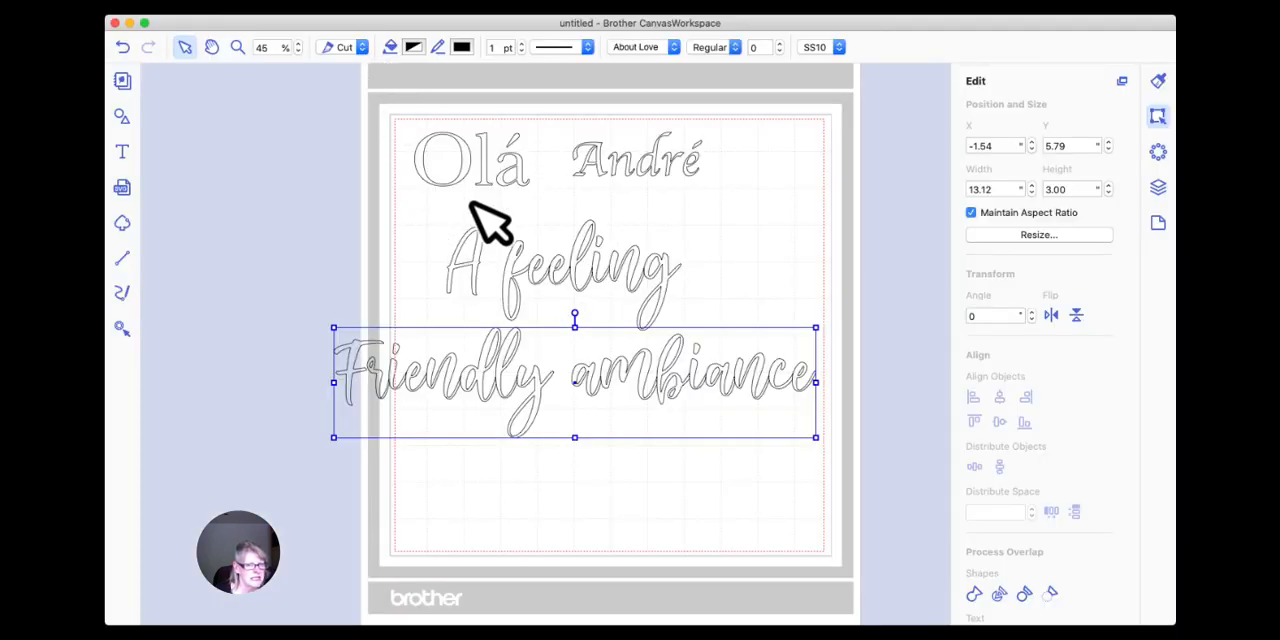
# Nudge "Friendly ambiance" to about X -1.92, Y 5.74 and "A feeling" to about X 1.51, Y 2.93.
pyautogui.click(312, 218)
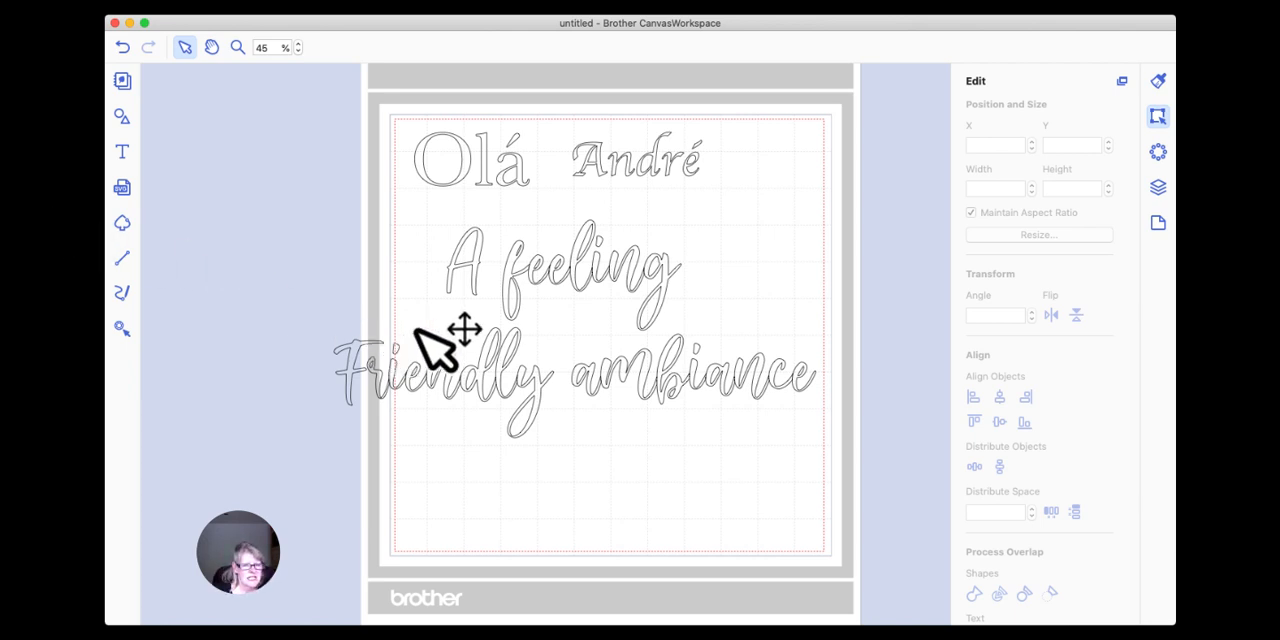
pyautogui.click(588, 275)
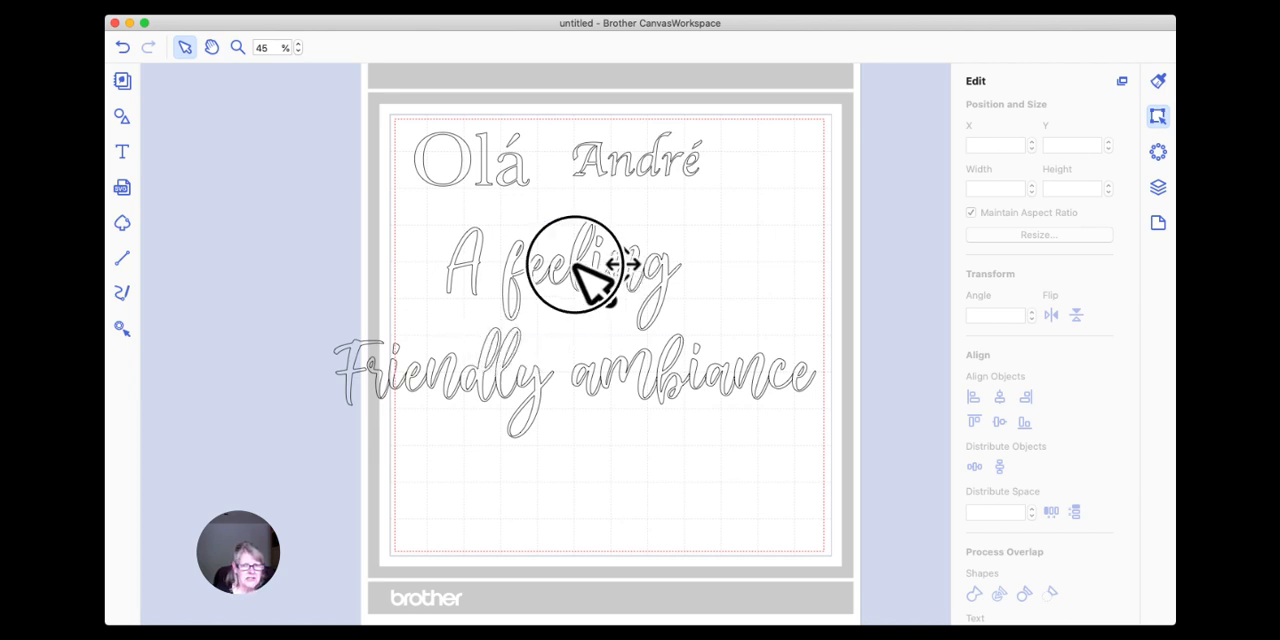
pyautogui.moveTo(506, 356); pyautogui.dragTo(493, 356)
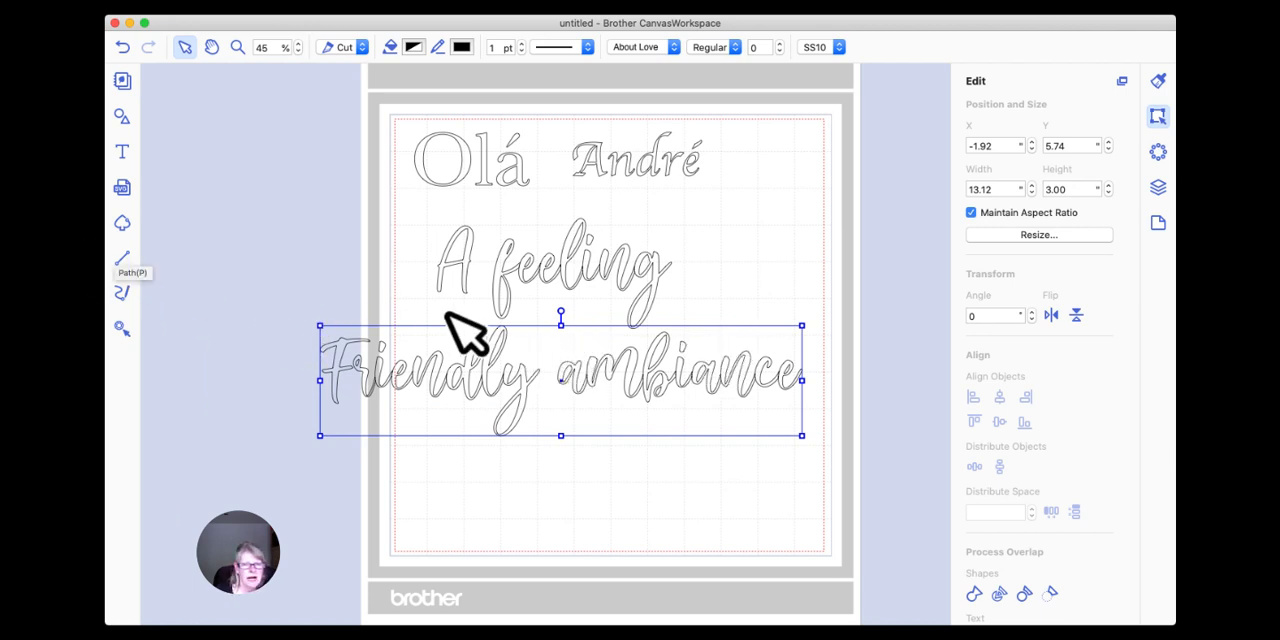
pyautogui.moveTo(553, 273); pyautogui.dragTo(563, 281)
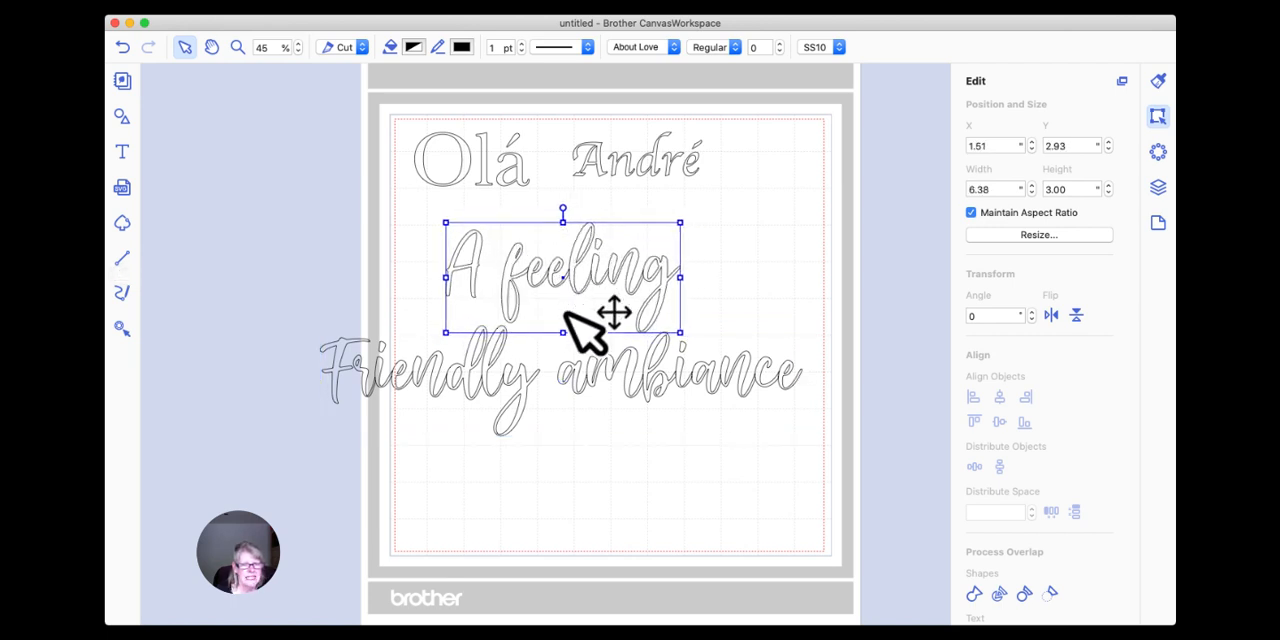
# Center-align "A feeling" and "Friendly ambiance" horizontally with each other, and deselect them.
pyautogui.moveTo(263, 227); pyautogui.dragTo(830, 440)
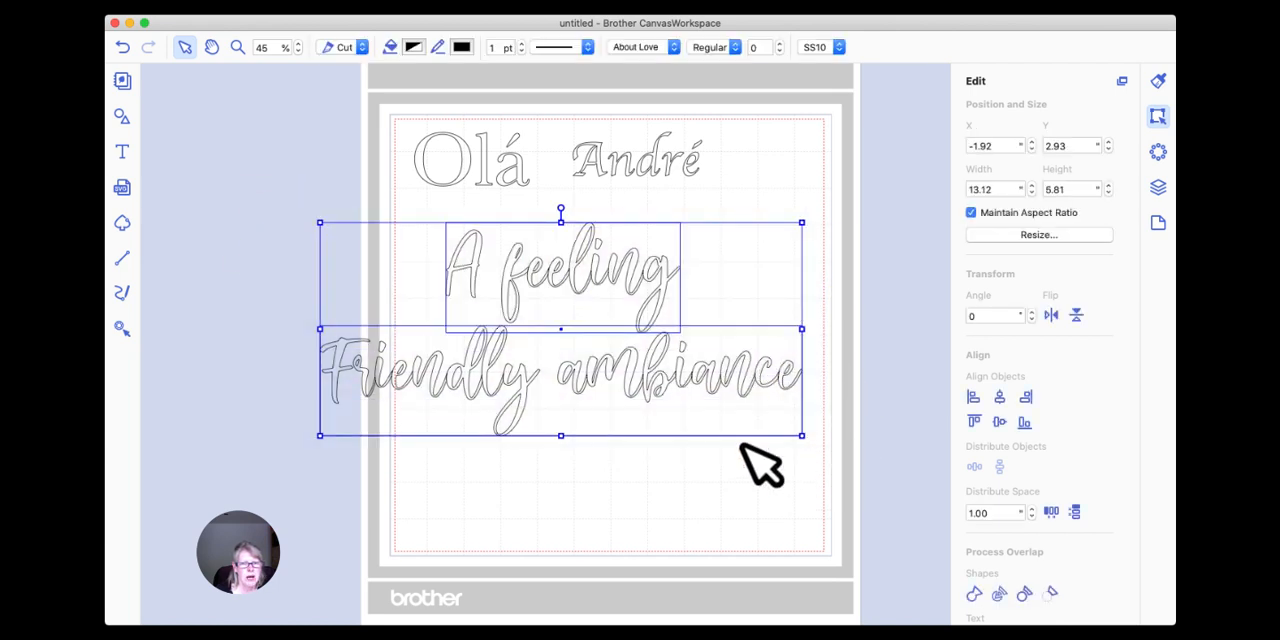
pyautogui.click(999, 398)
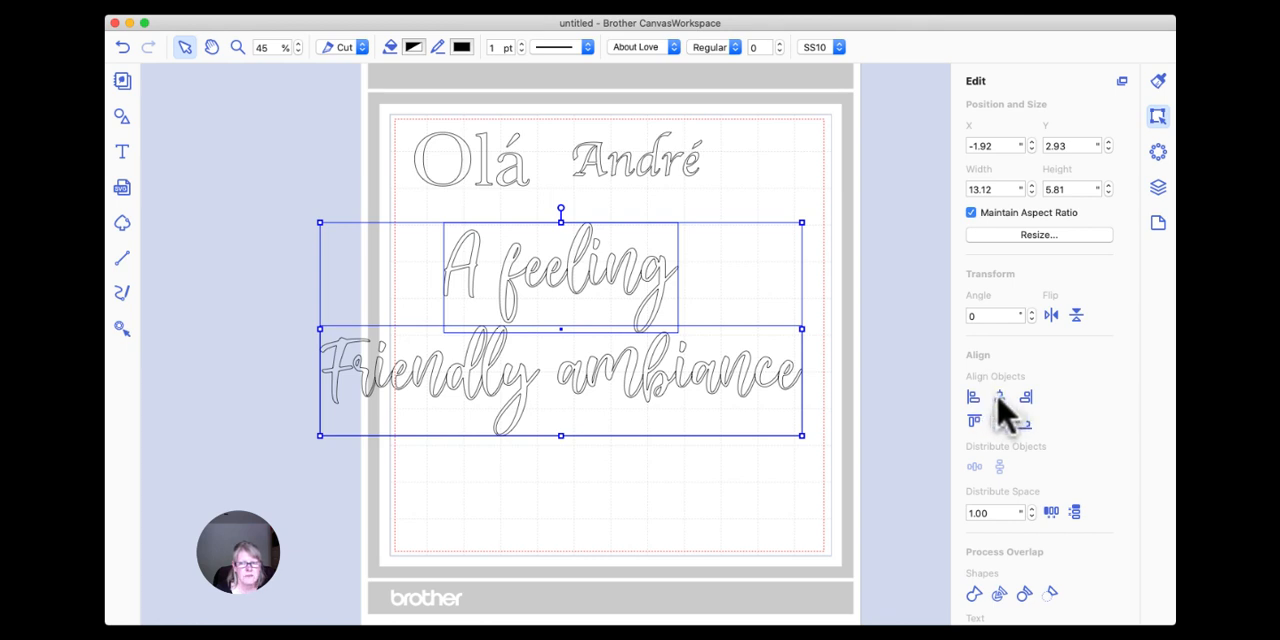
pyautogui.click(848, 296)
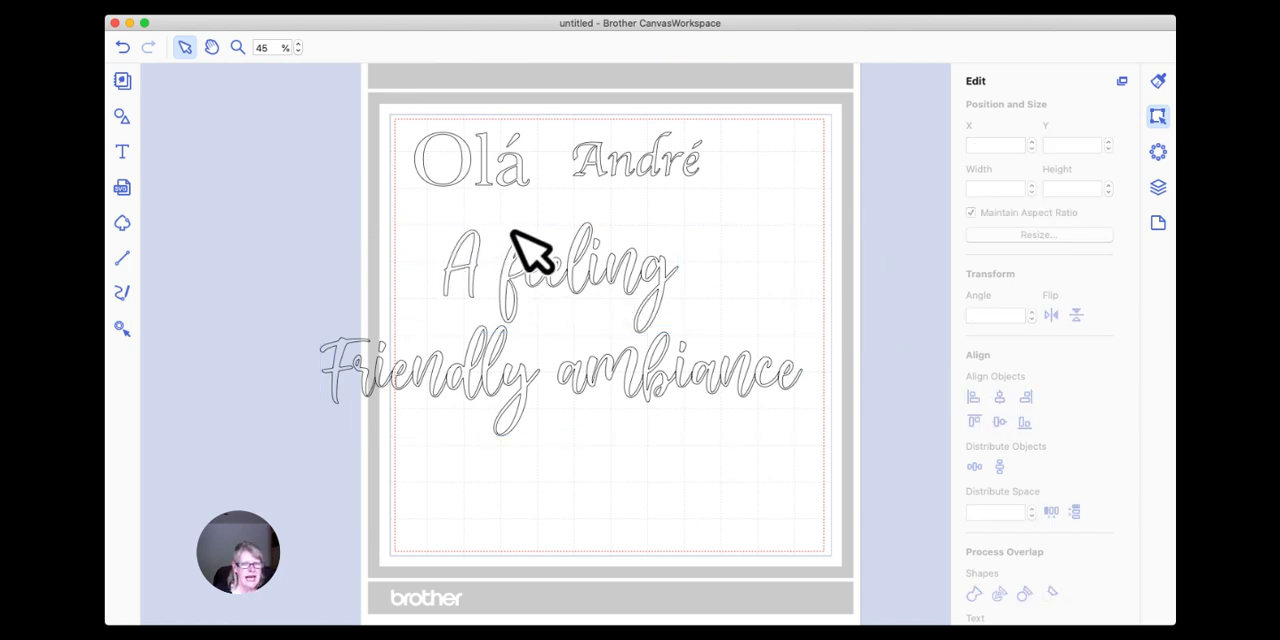
# Weld the overlapping letters of "A feeling" into one outline and deselect it.
pyautogui.click(507, 270)
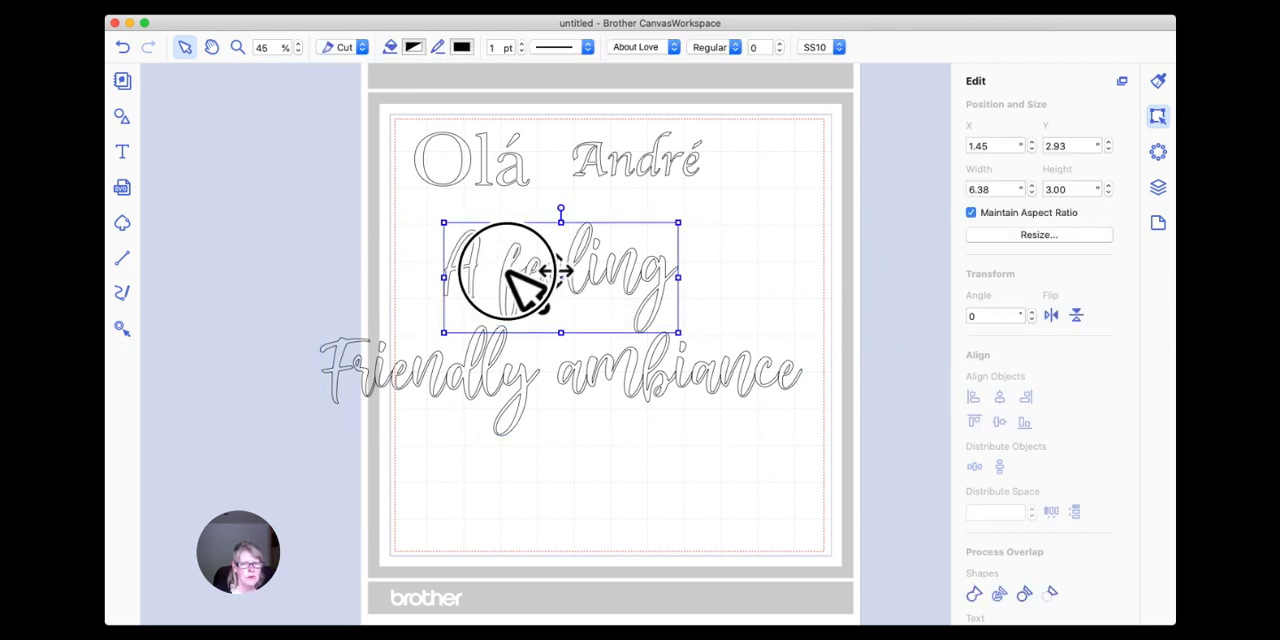
pyautogui.click(975, 595)
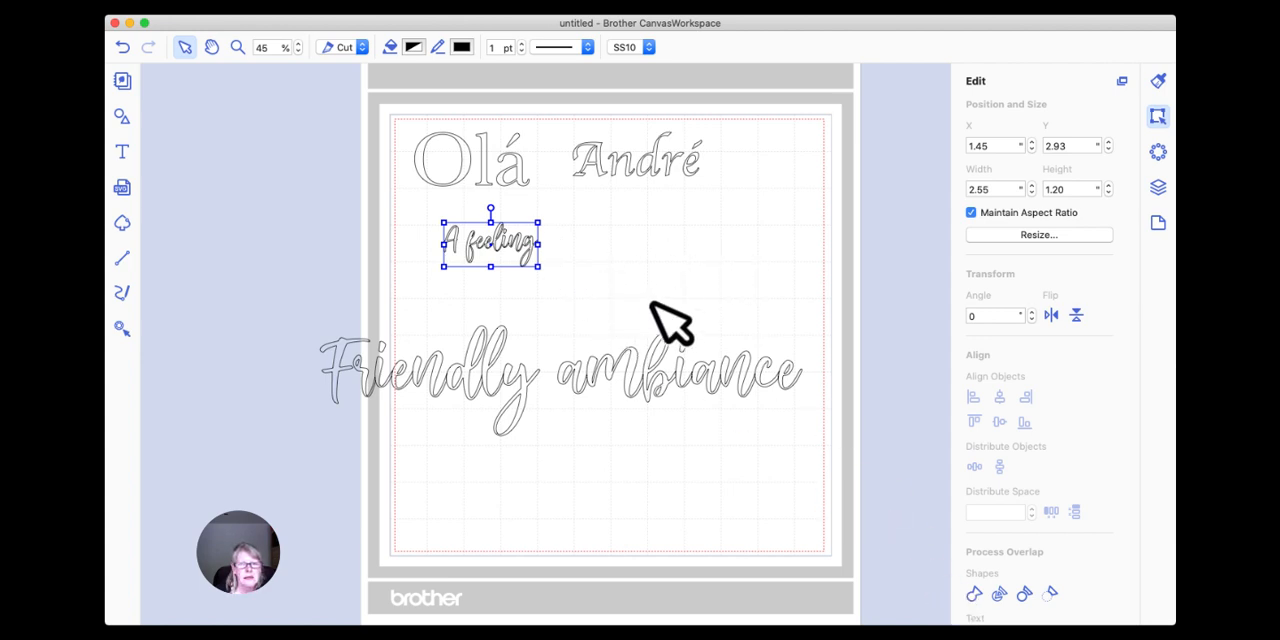
pyautogui.click(548, 248)
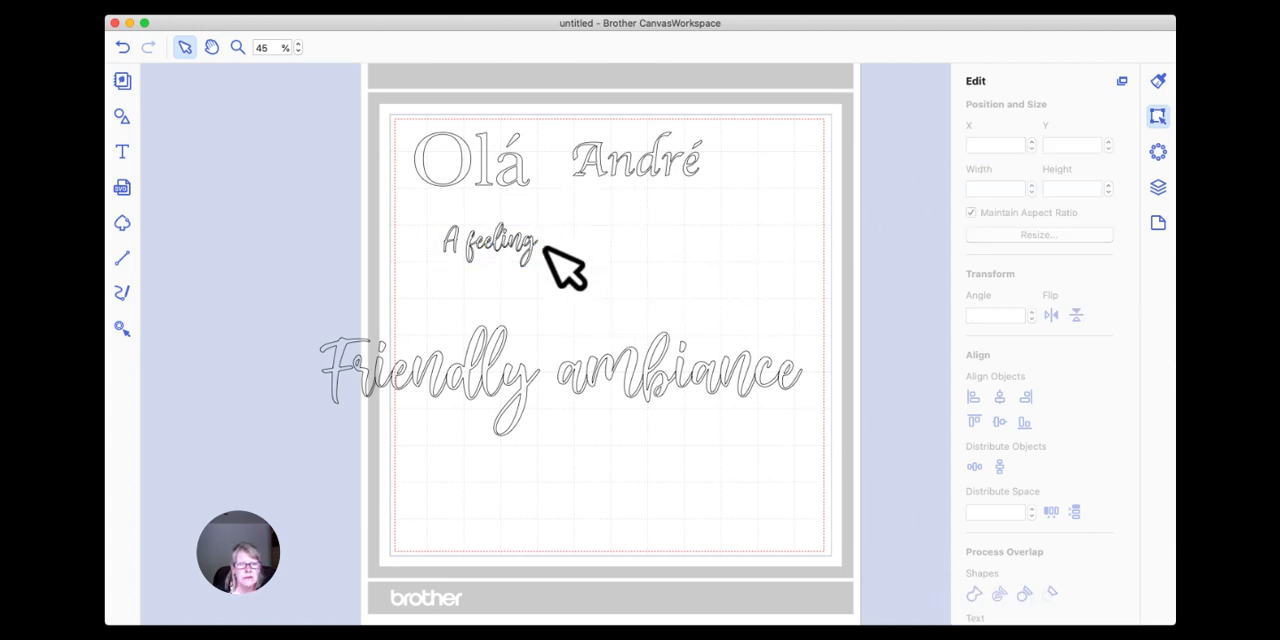
# Set the welded "A feeling" to a height of 3 inches and move it to about X 1.14, Y 2.47.
pyautogui.click(505, 243)
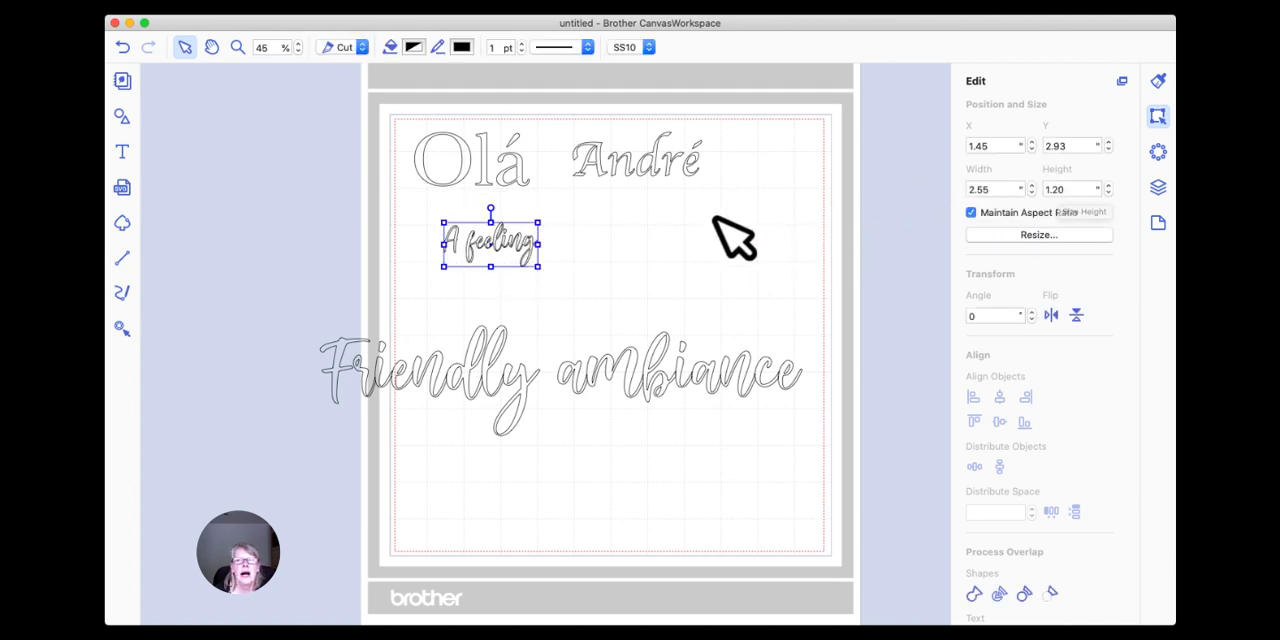
pyautogui.doubleClick(1083, 190)
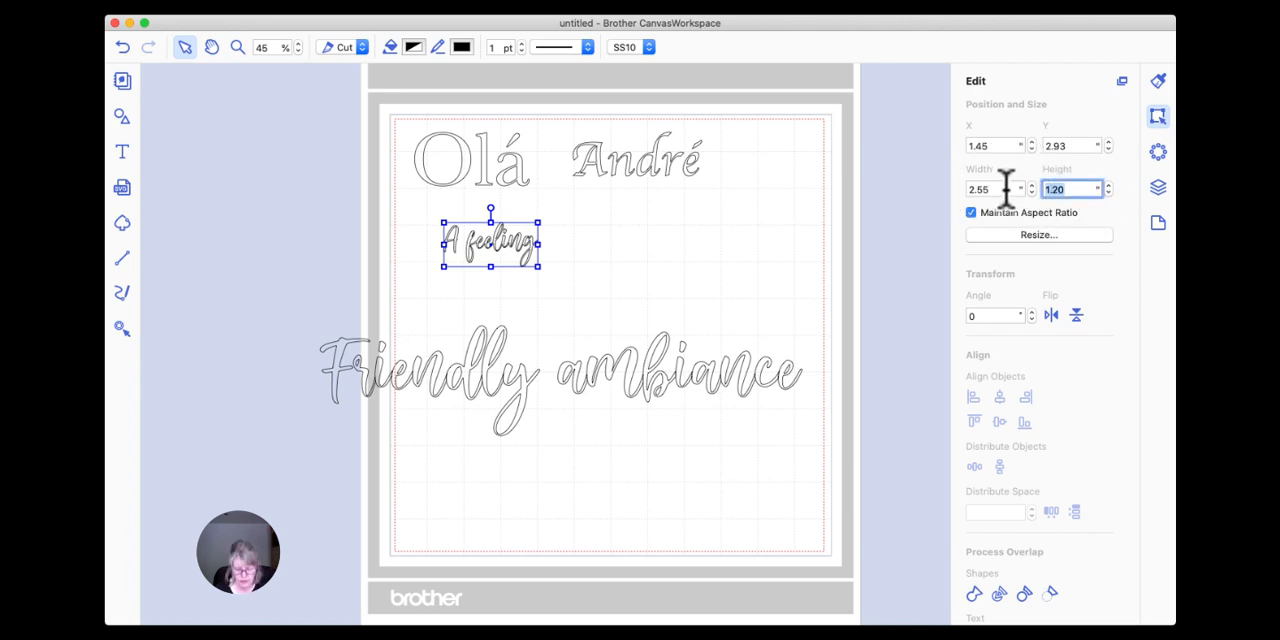
pyautogui.press('Return')
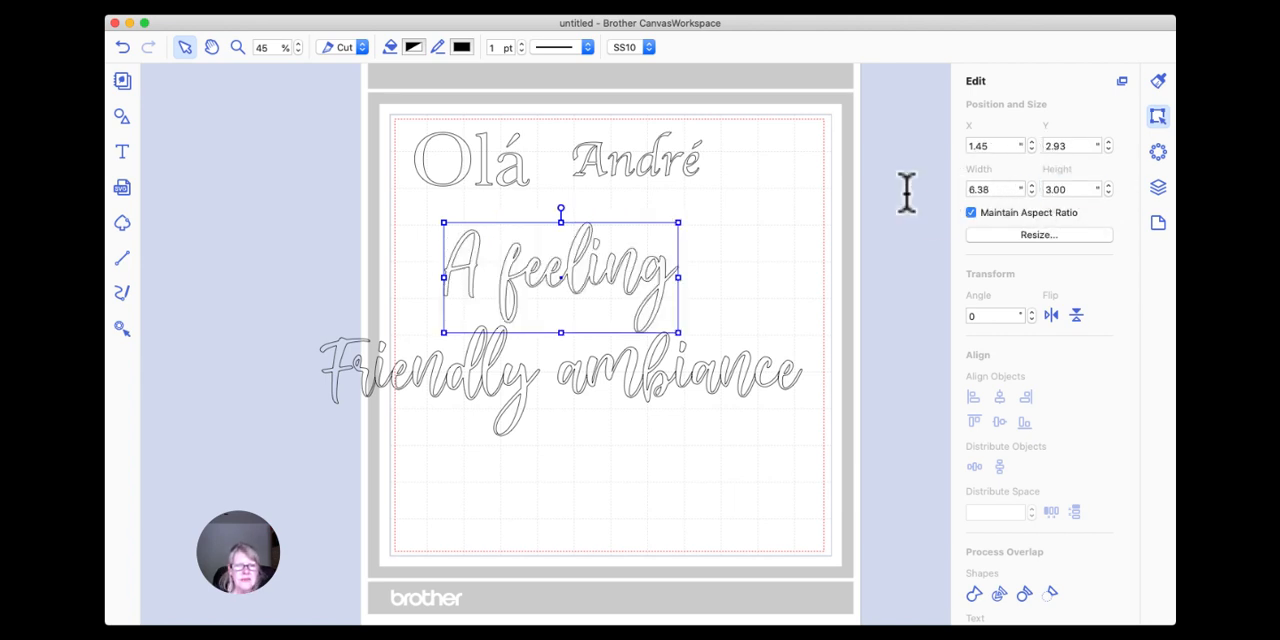
pyautogui.moveTo(654, 277); pyautogui.dragTo(643, 258)
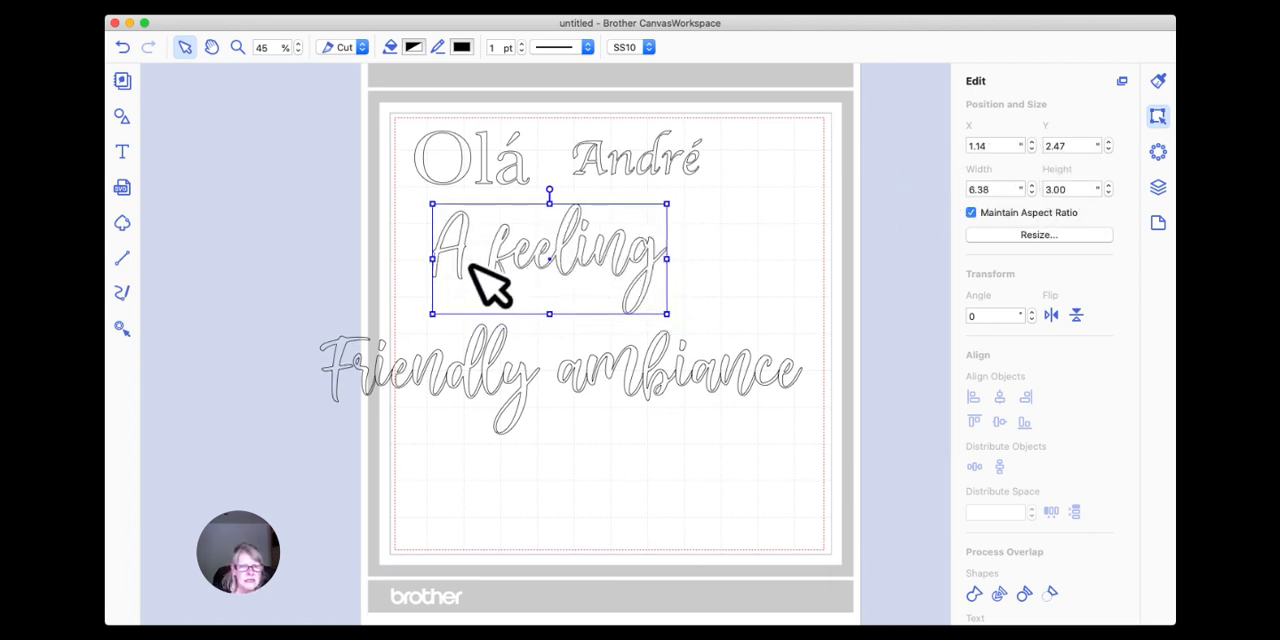
# Weld the overlapping letters of "Friendly ambiance" and set the welded shape's height to 3 inches.
pyautogui.click(453, 373)
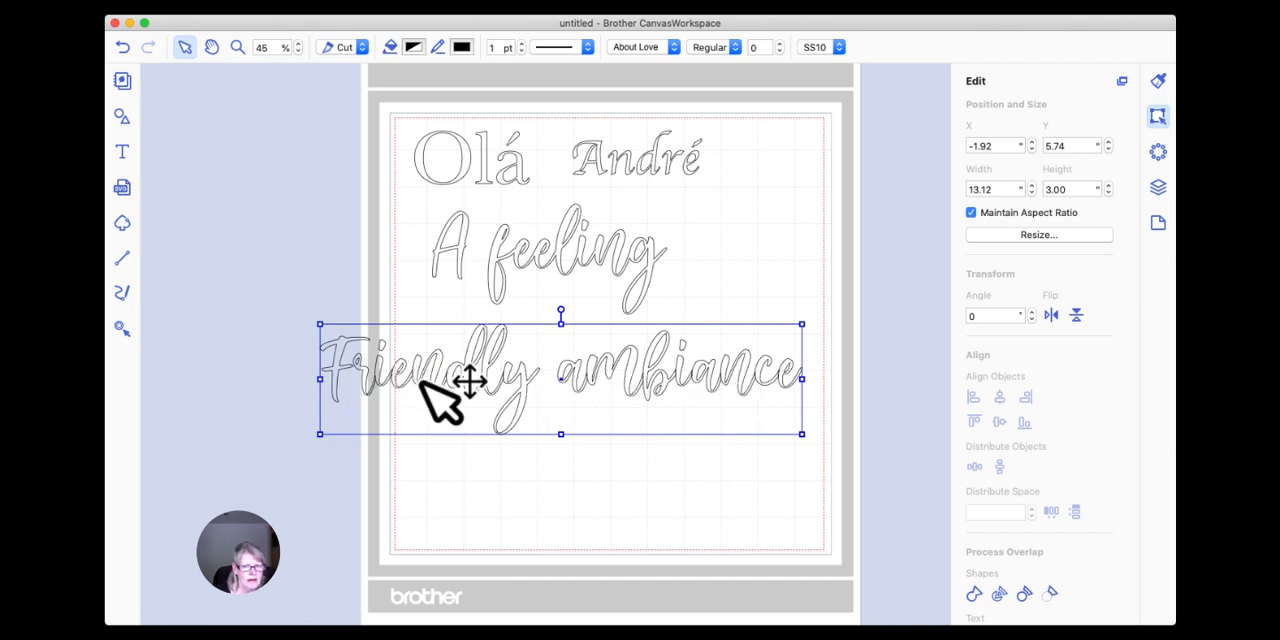
pyautogui.click(973, 592)
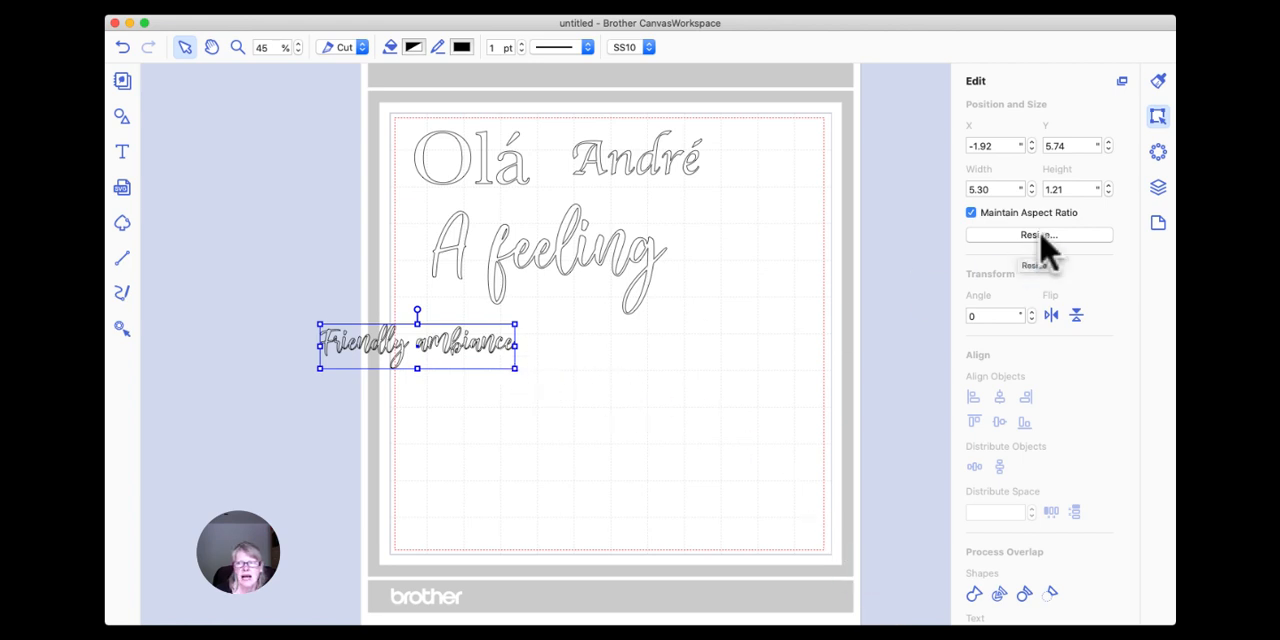
pyautogui.doubleClick(1068, 190)
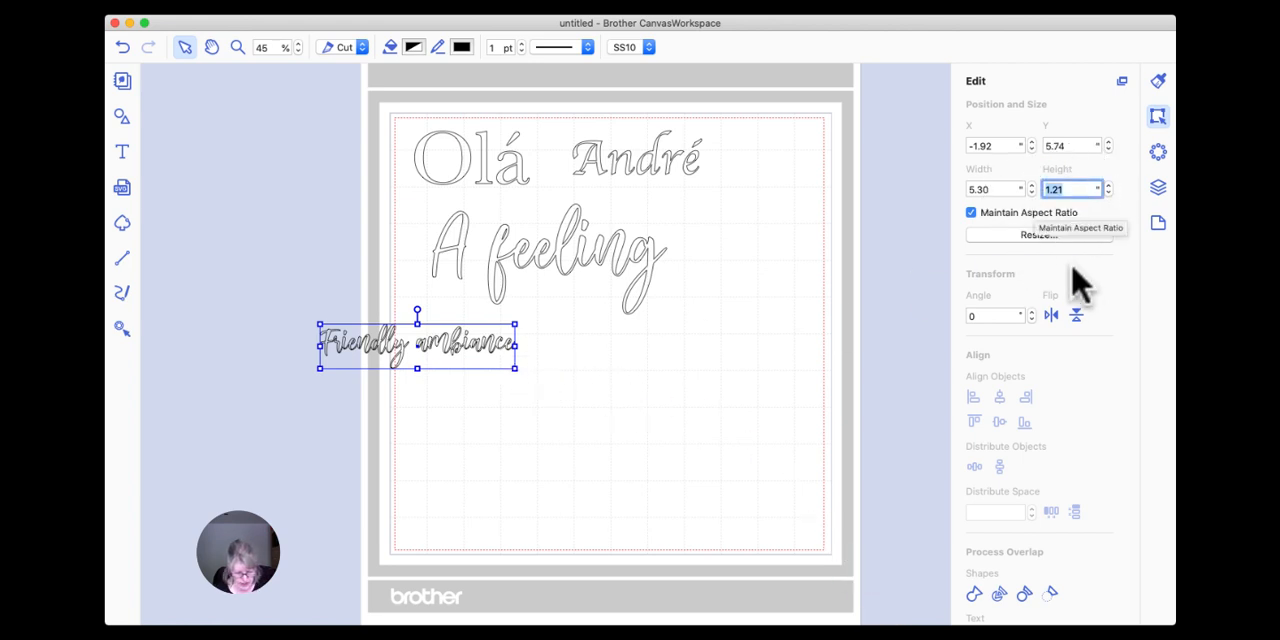
pyautogui.write('3')
pyautogui.press('Return')
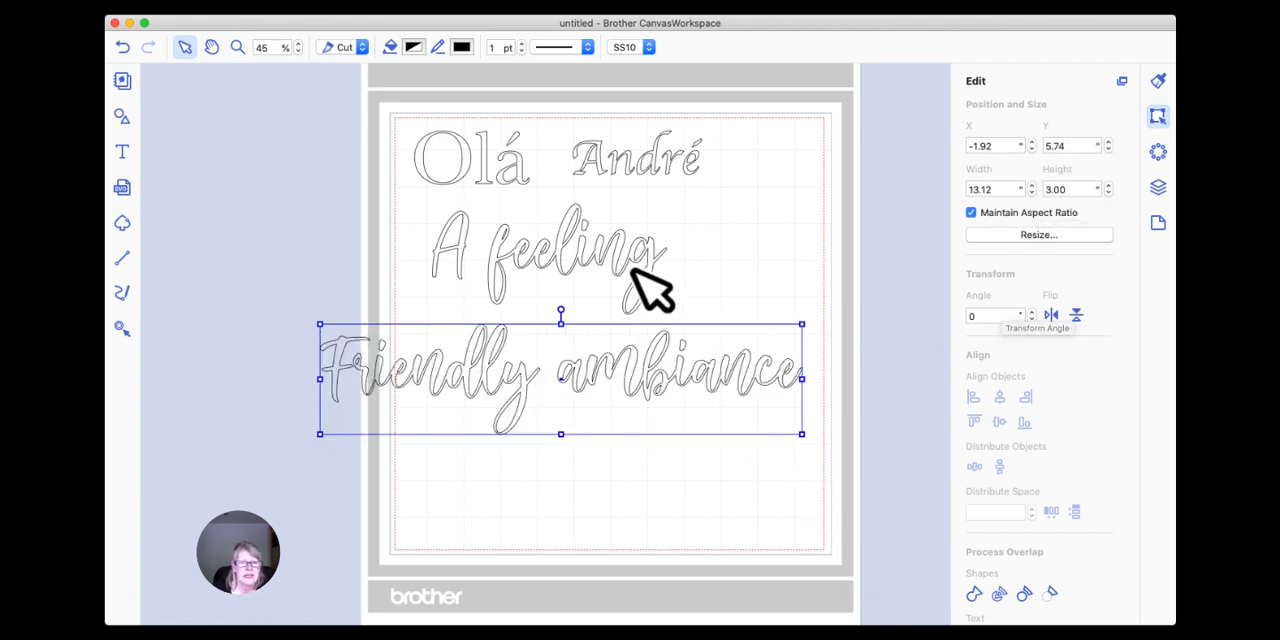
# Move "A feeling" to about X 1.79, Y 2.99 above "Friendly ambiance" and center-align the two phrases horizontally.
pyautogui.click(592, 262)
pyautogui.moveTo(562, 252); pyautogui.dragTo(586, 271)
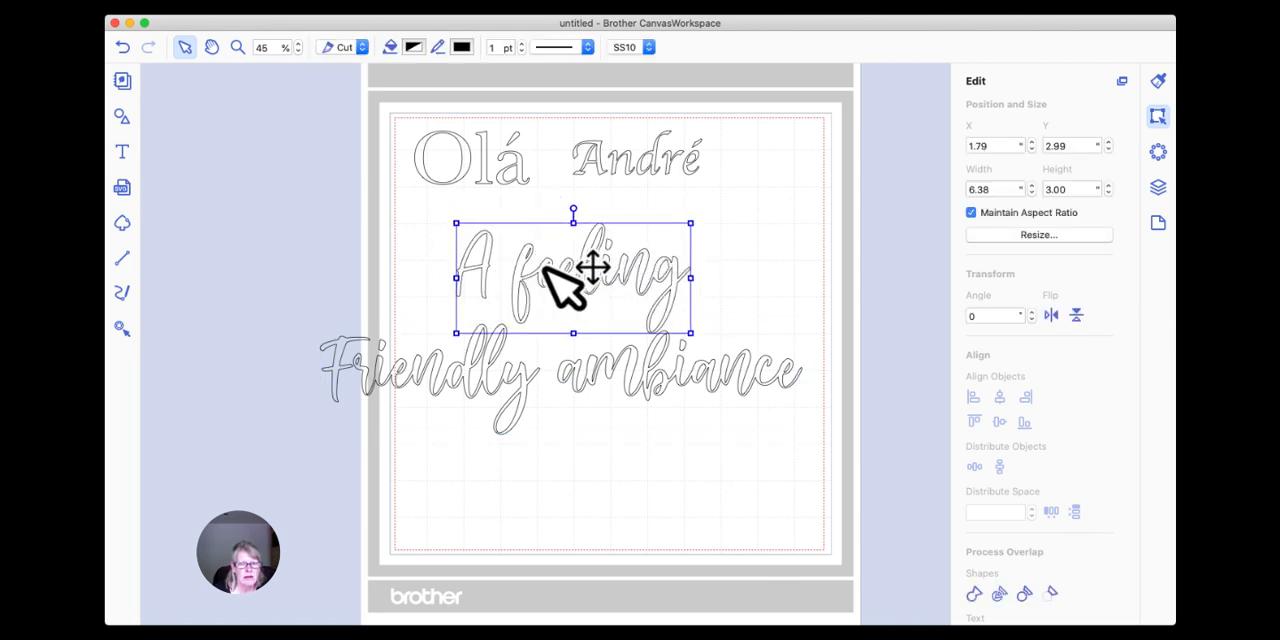
pyautogui.click(518, 392)
pyautogui.moveTo(518, 391); pyautogui.dragTo(531, 387)
pyautogui.moveTo(298, 222); pyautogui.dragTo(836, 457)
pyautogui.click(999, 397)
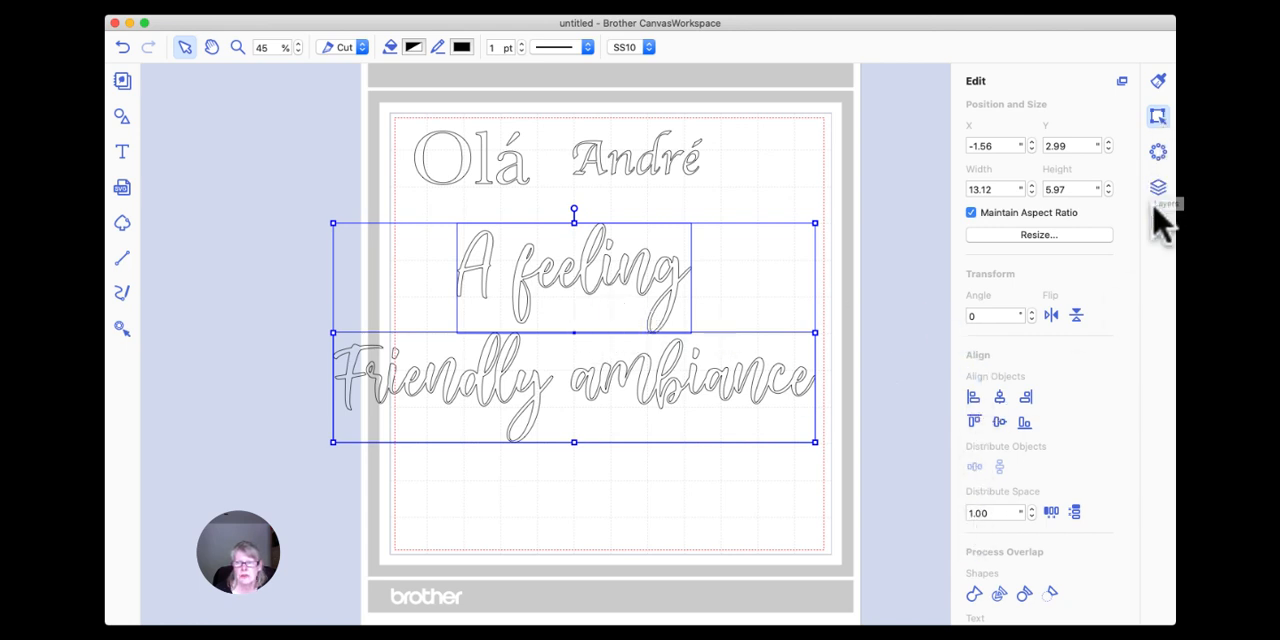
# Group "A feeling" and "Friendly ambiance" and move the group to about X -1.14, Y 3.02.
pyautogui.rightClick(600, 258)
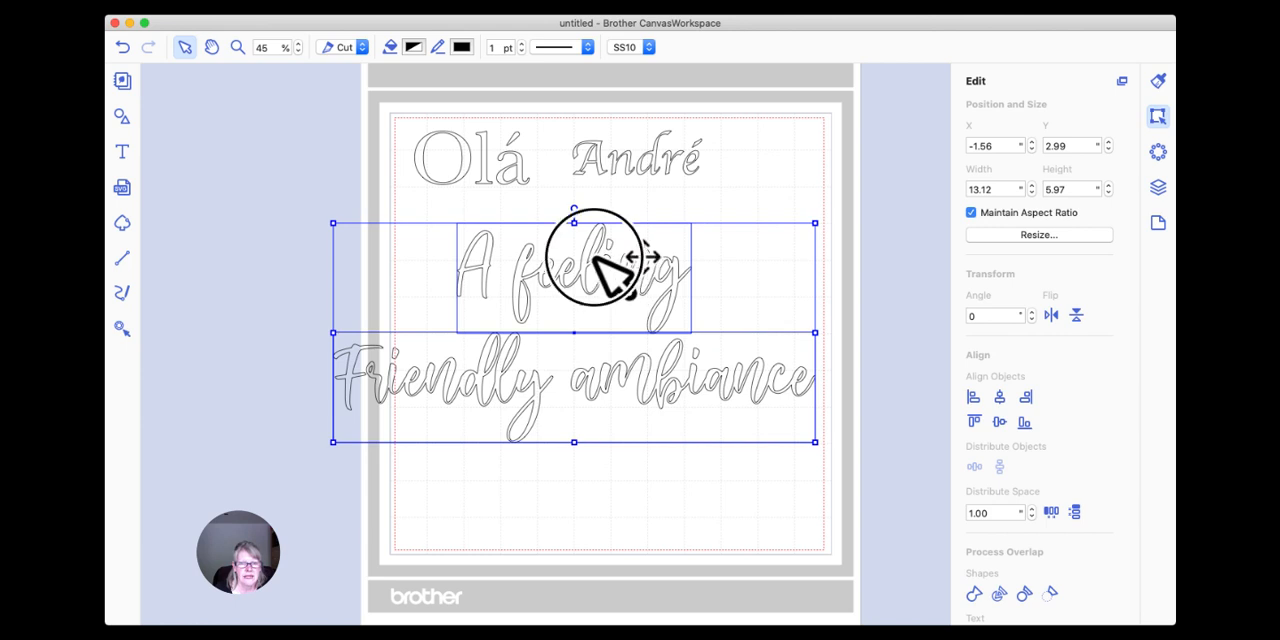
pyautogui.click(645, 352)
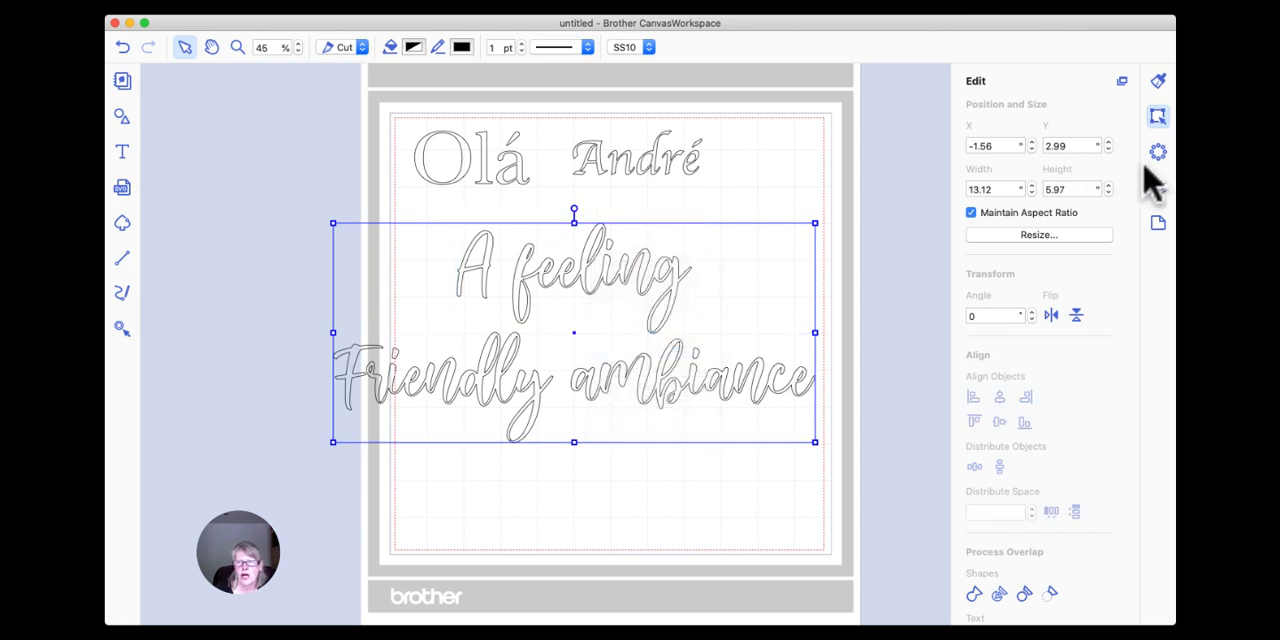
pyautogui.click(1158, 187)
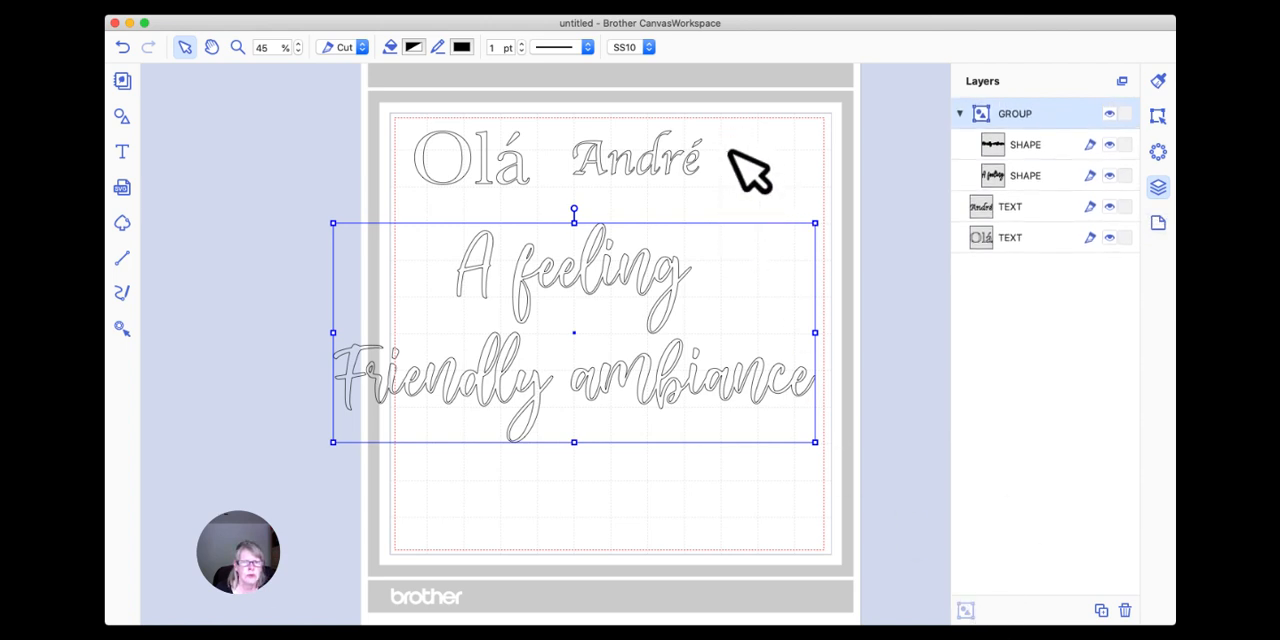
pyautogui.moveTo(638, 272)
pyautogui.mouseDown()
pyautogui.moveTo(675, 276)
pyautogui.moveTo(654, 273)
pyautogui.mouseUp()
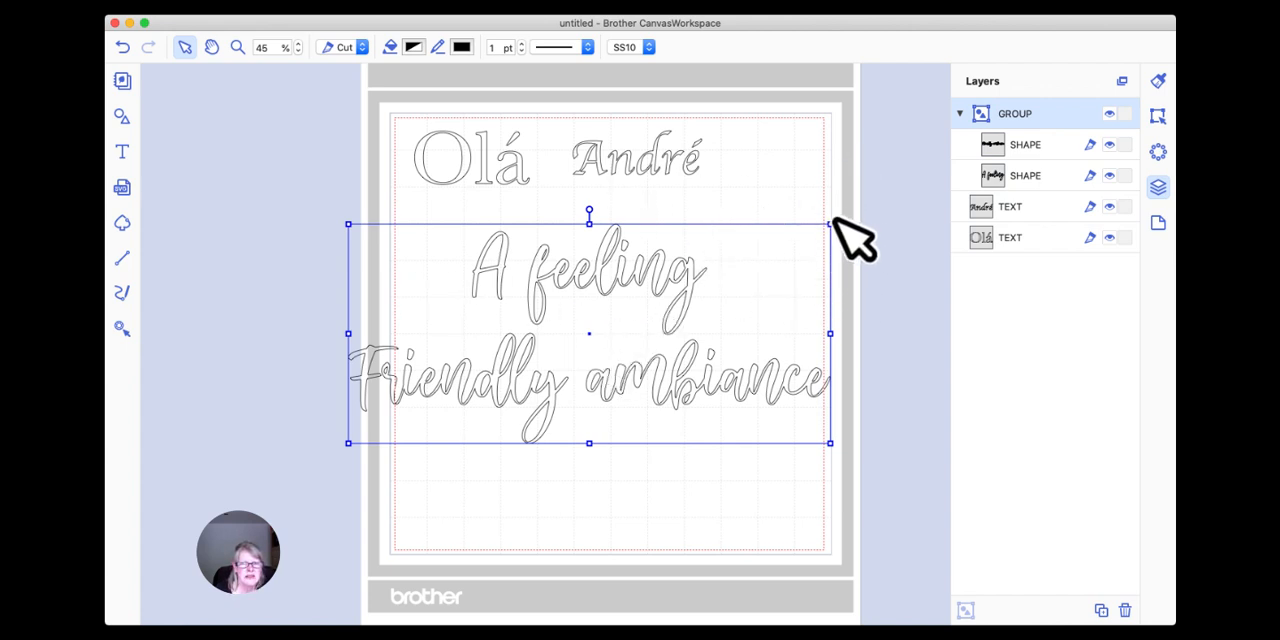
pyautogui.click(1158, 116)
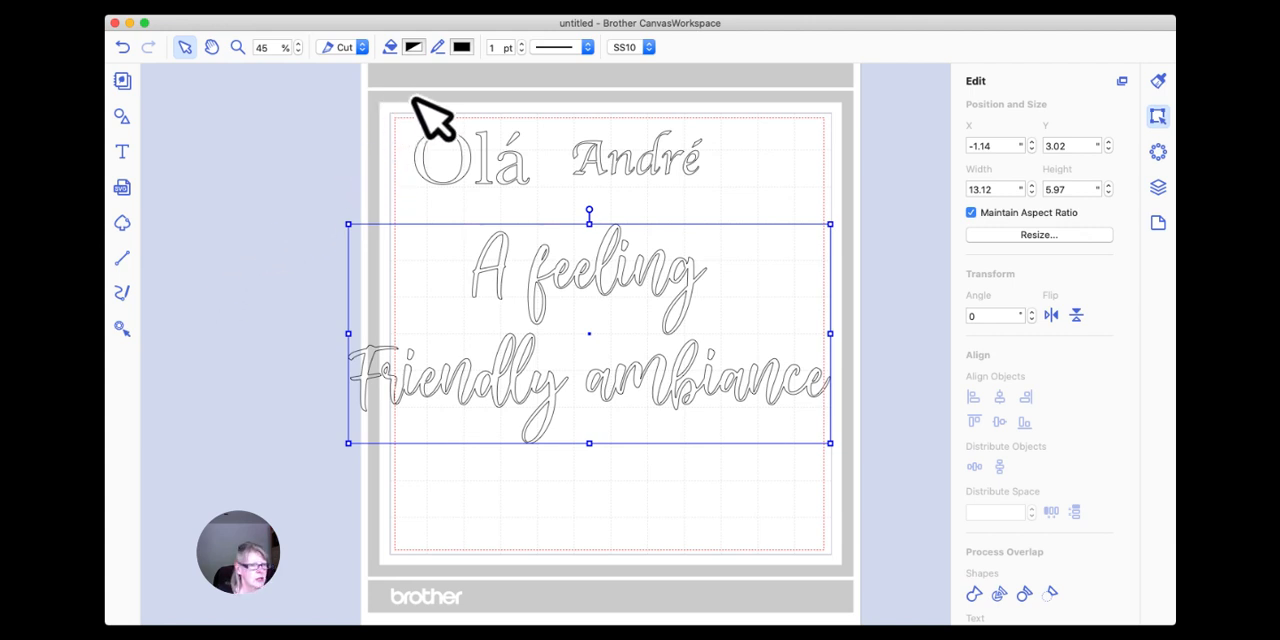
# Undo the grouping, alignment, moves and resizing back to before "Friendly ambiance" was welded.
pyautogui.click(122, 47)
pyautogui.click(122, 47)
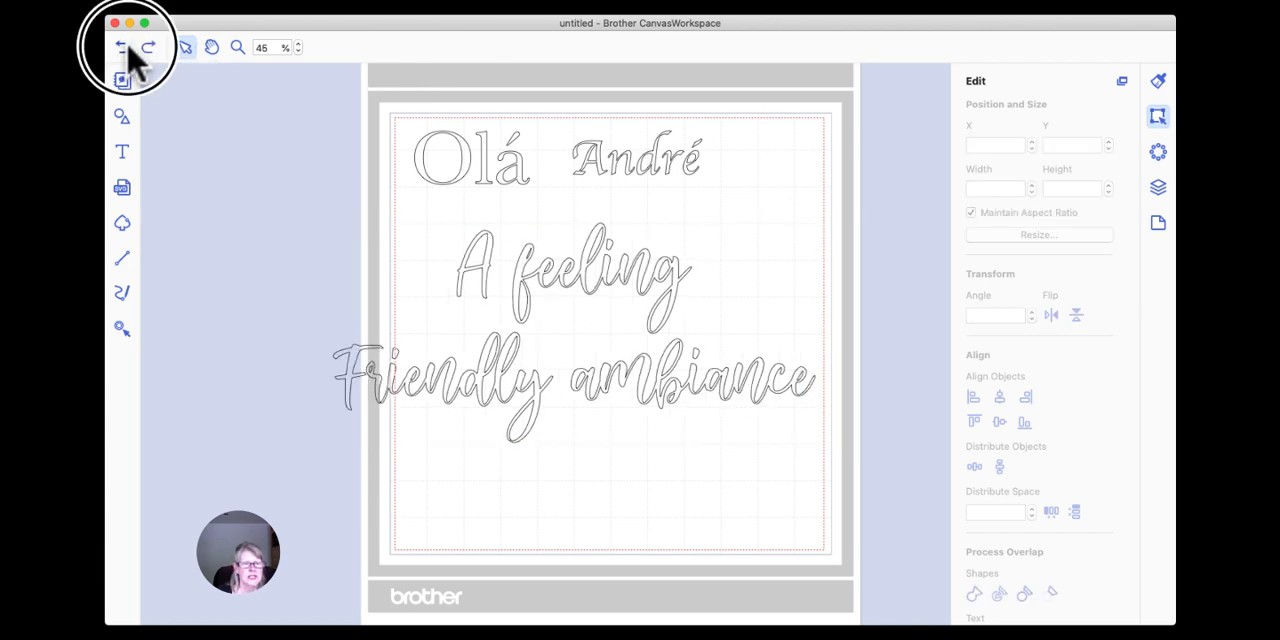
pyautogui.click(122, 47)
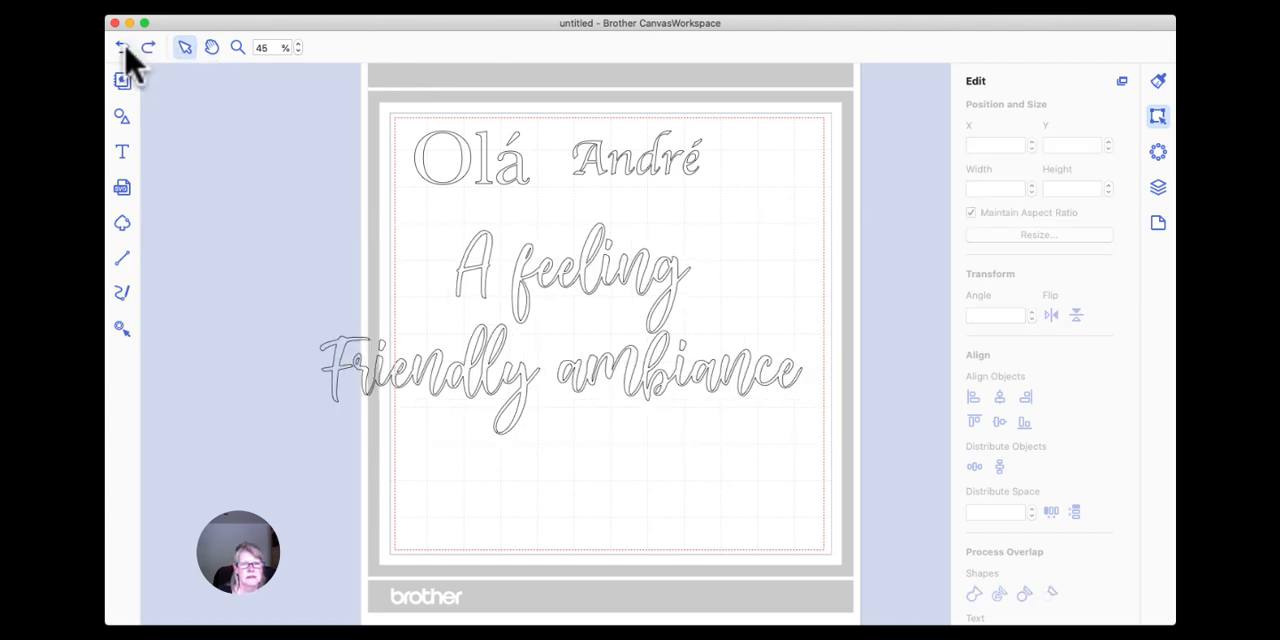
pyautogui.click(122, 47)
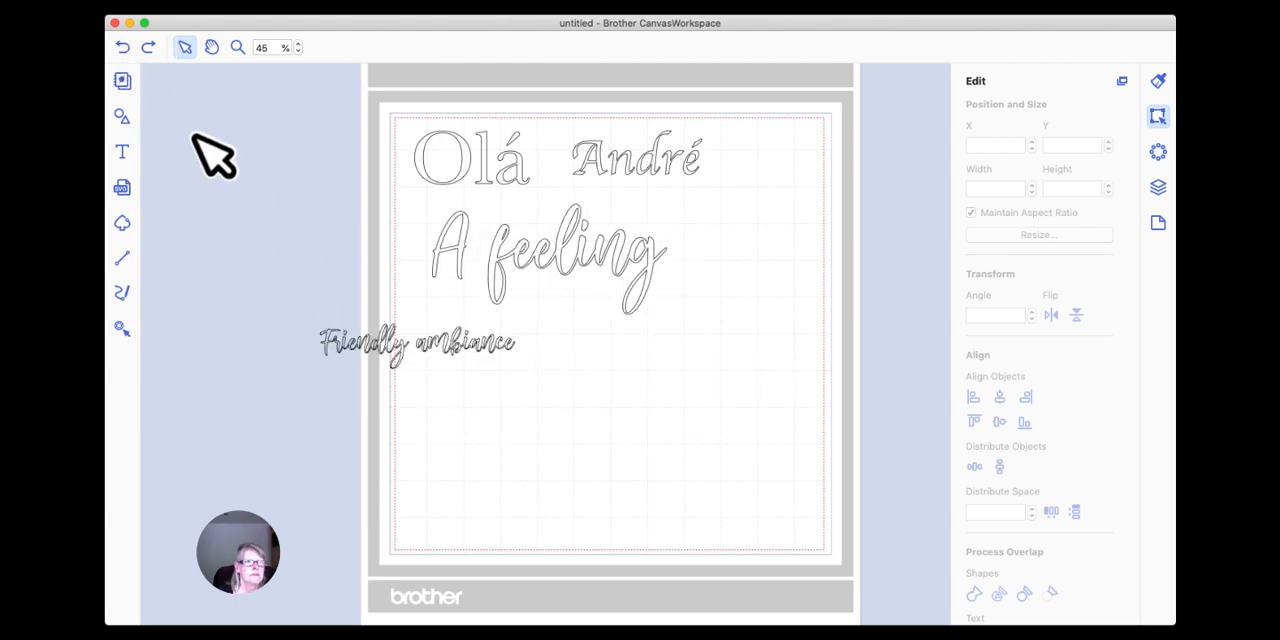
pyautogui.click(123, 47)
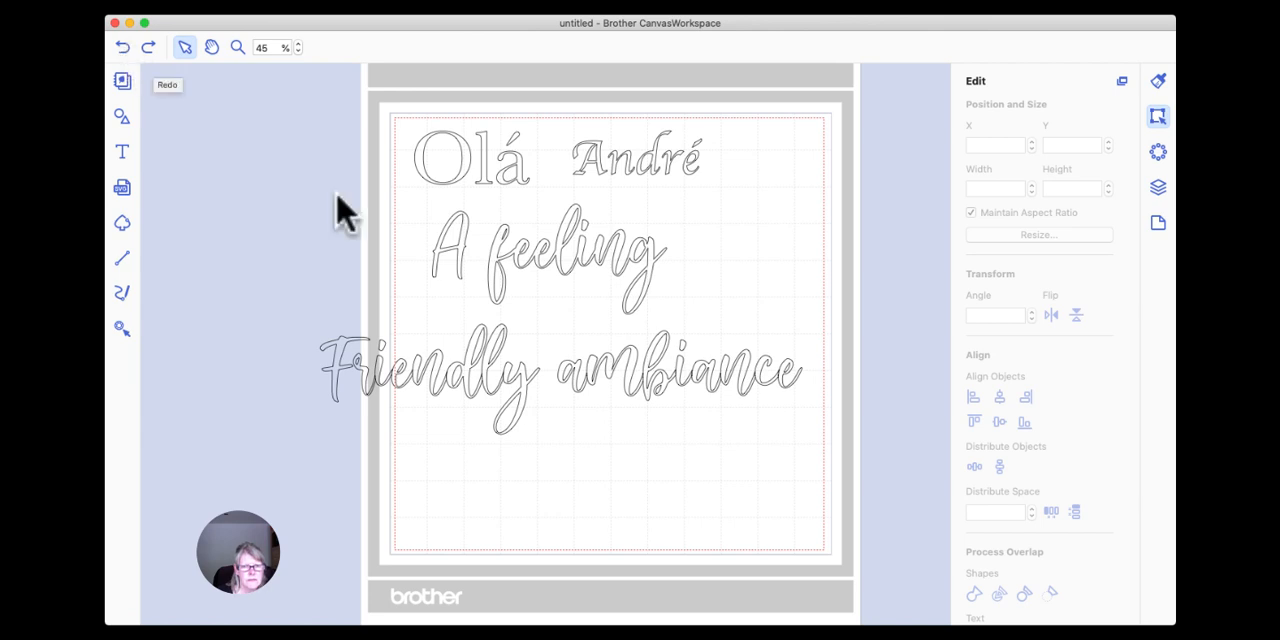
# Move "Friendly ambiance" to about X -0.42, Y 5.74 and edit its text to read "friendly ambiance" with a lowercase f.
pyautogui.moveTo(574, 372); pyautogui.dragTo(625, 374)
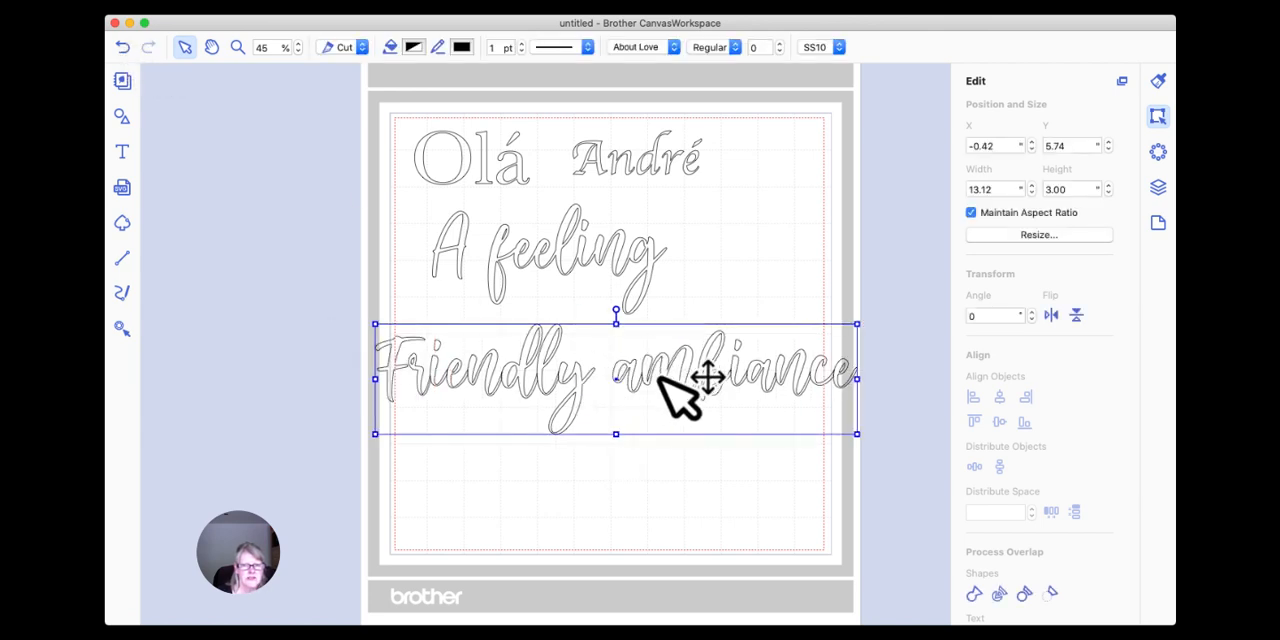
pyautogui.doubleClick(651, 386)
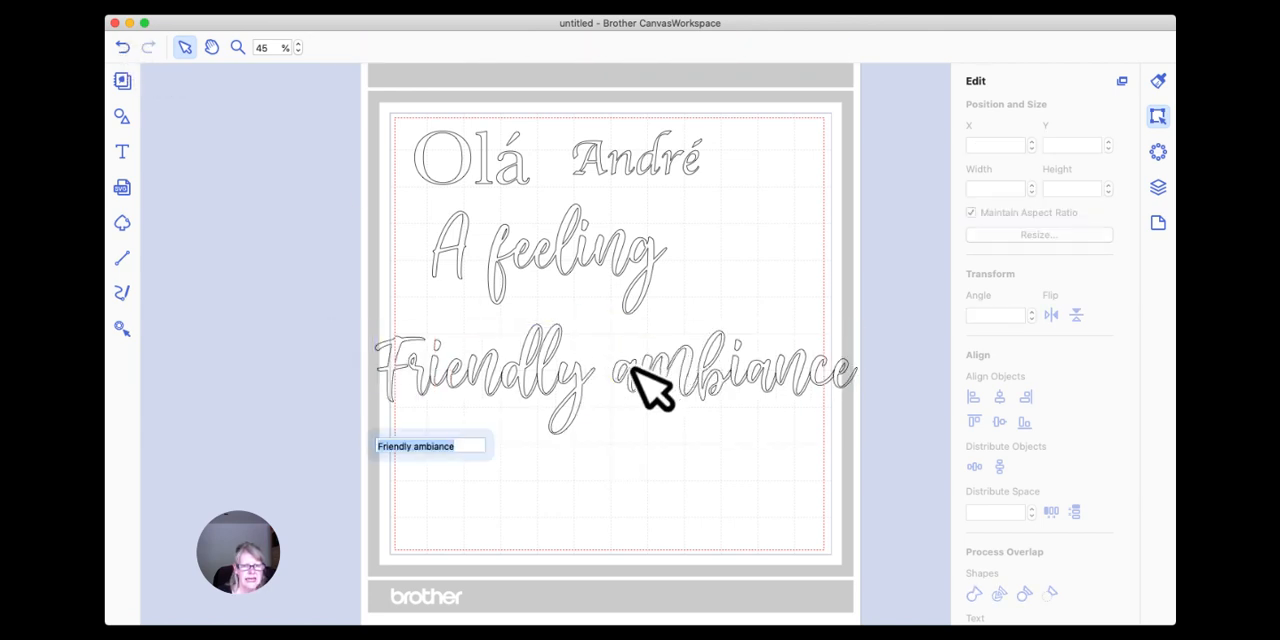
pyautogui.click(395, 447)
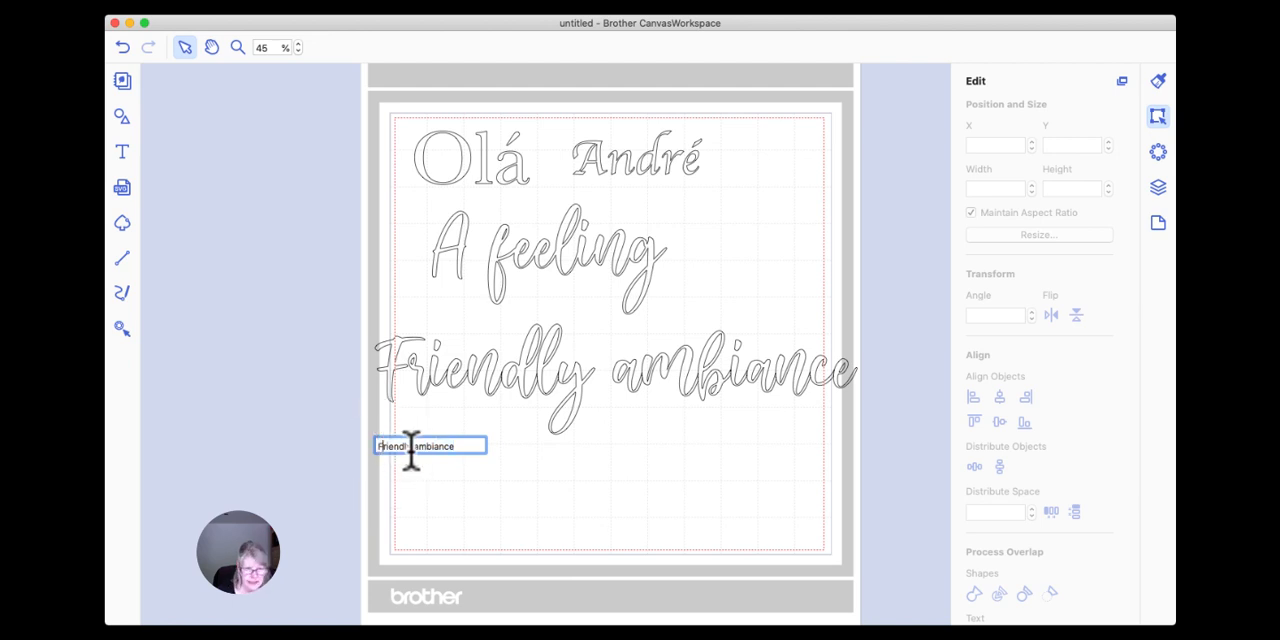
pyautogui.press('BackSpace')
pyautogui.write('f')
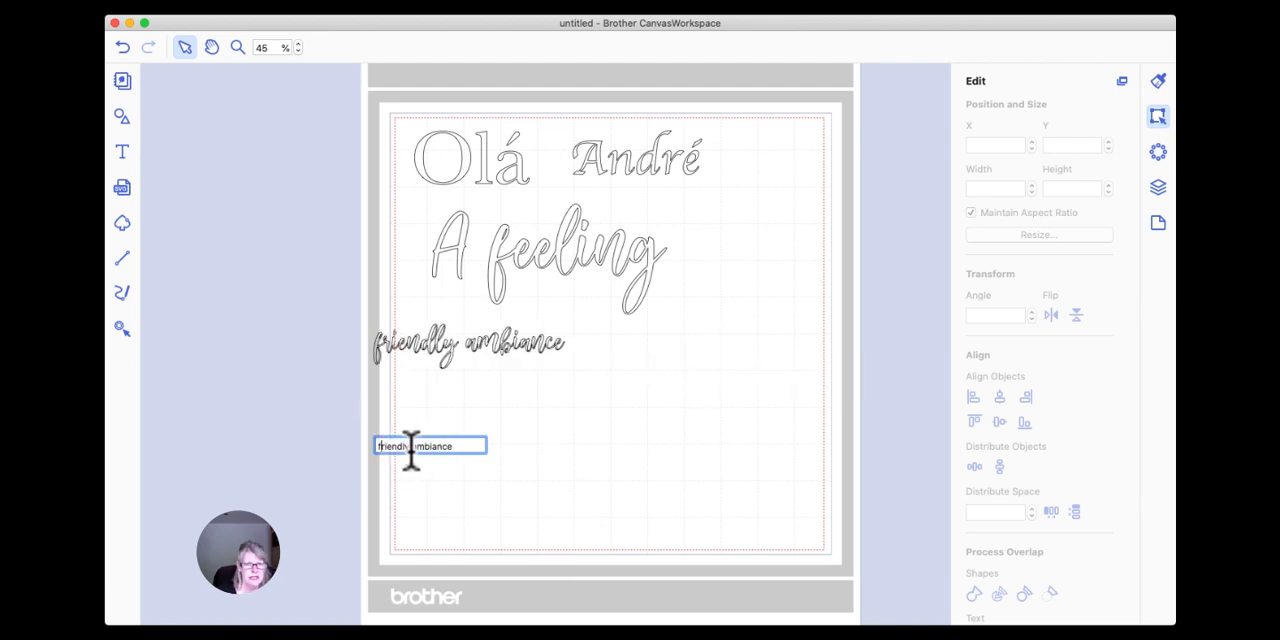
pyautogui.click(429, 470)
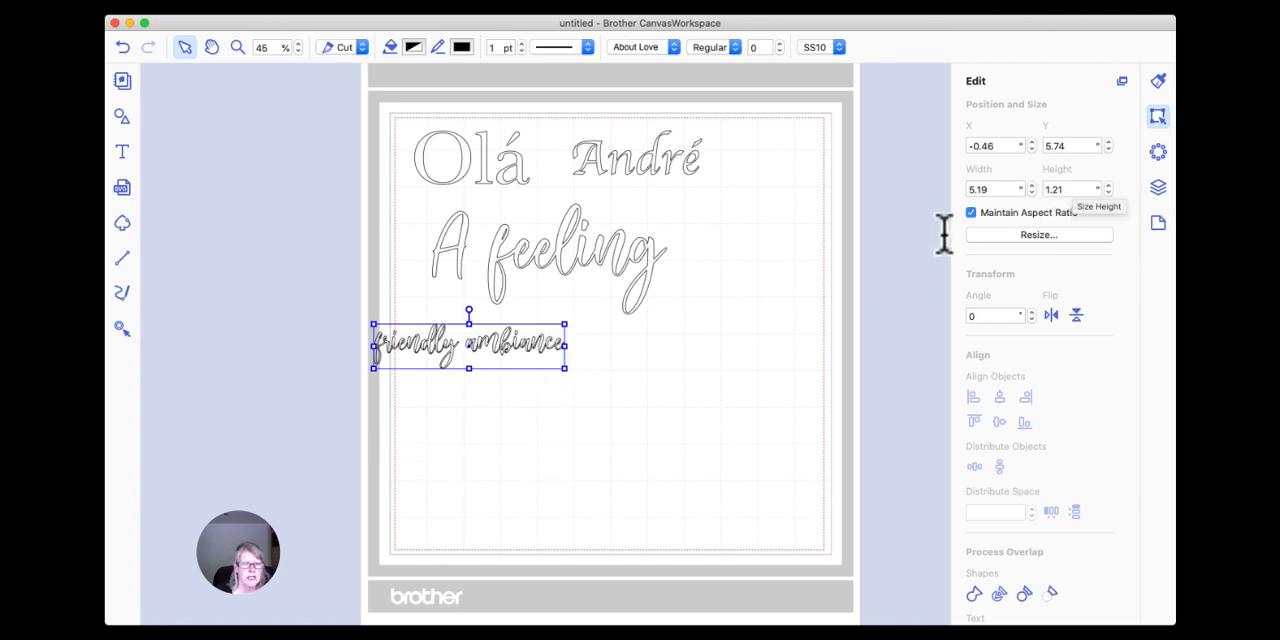
# Weld the overlapping letters of "friendly ambiance" and set its height to 3 inches.
pyautogui.click(974, 592)
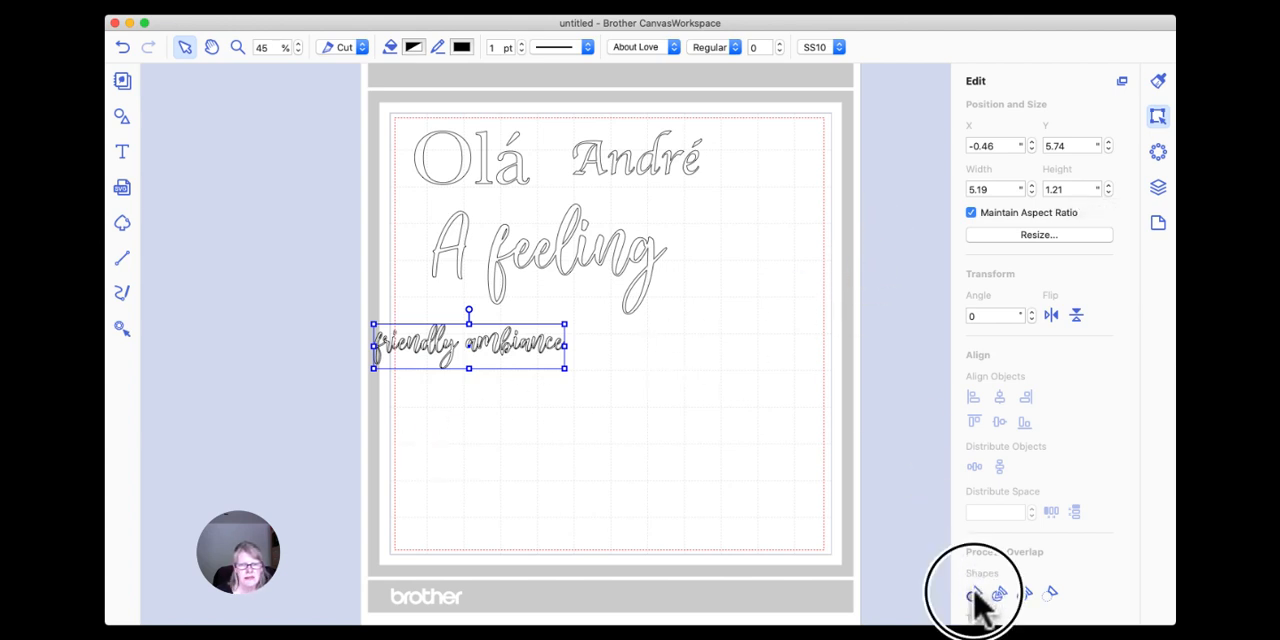
pyautogui.click(1057, 189)
pyautogui.write('3')
pyautogui.press('Return')
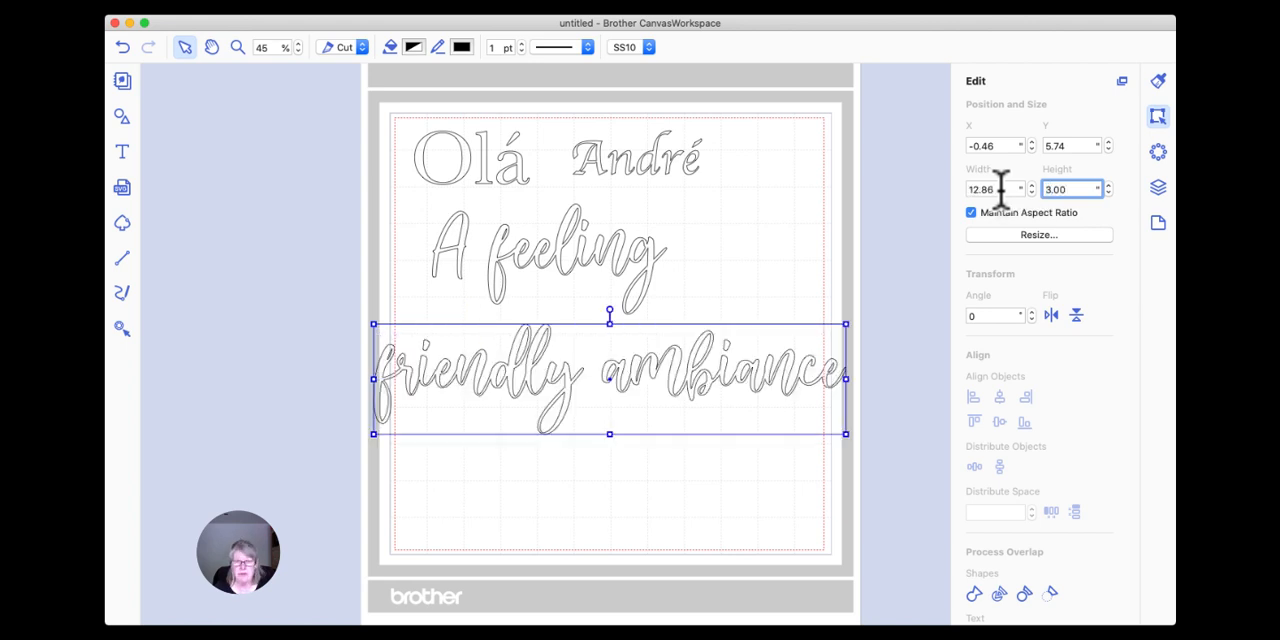
# Move "A feeling" to about X 2.41, Y 2.90 and "friendly ambiance" close beneath it at about X -1.18, Y 5.51.
pyautogui.moveTo(692, 344); pyautogui.dragTo(662, 342)
pyautogui.click(686, 451)
pyautogui.moveTo(614, 263); pyautogui.dragTo(664, 270)
pyautogui.click(655, 400)
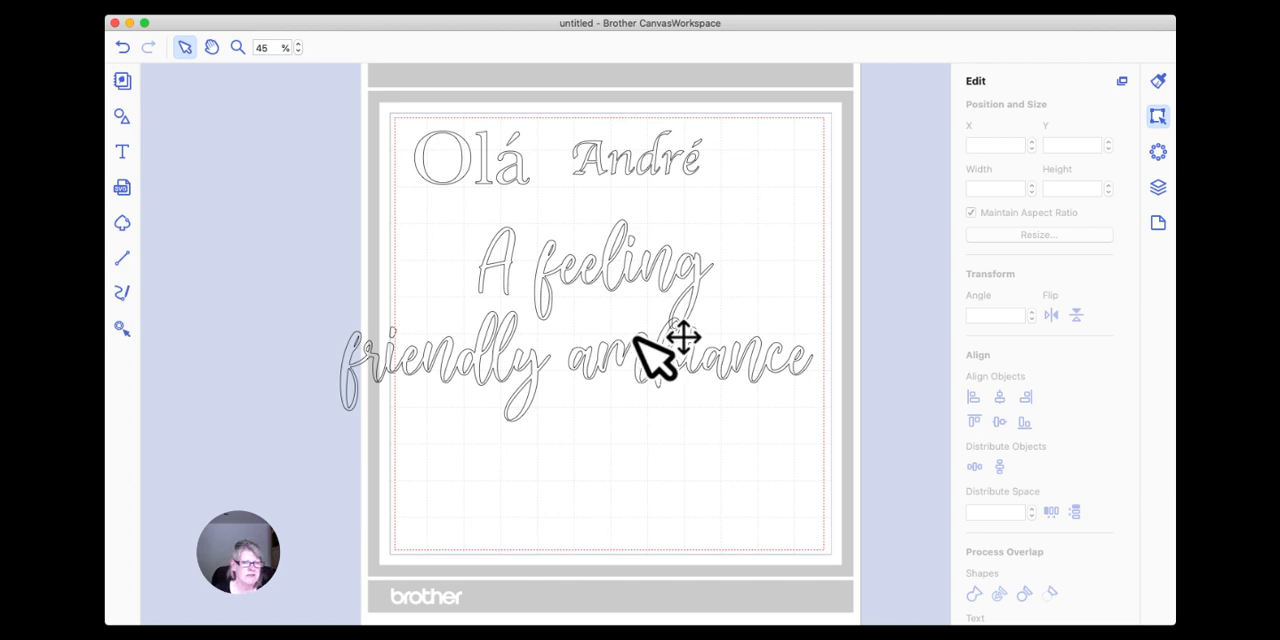
pyautogui.click(608, 262)
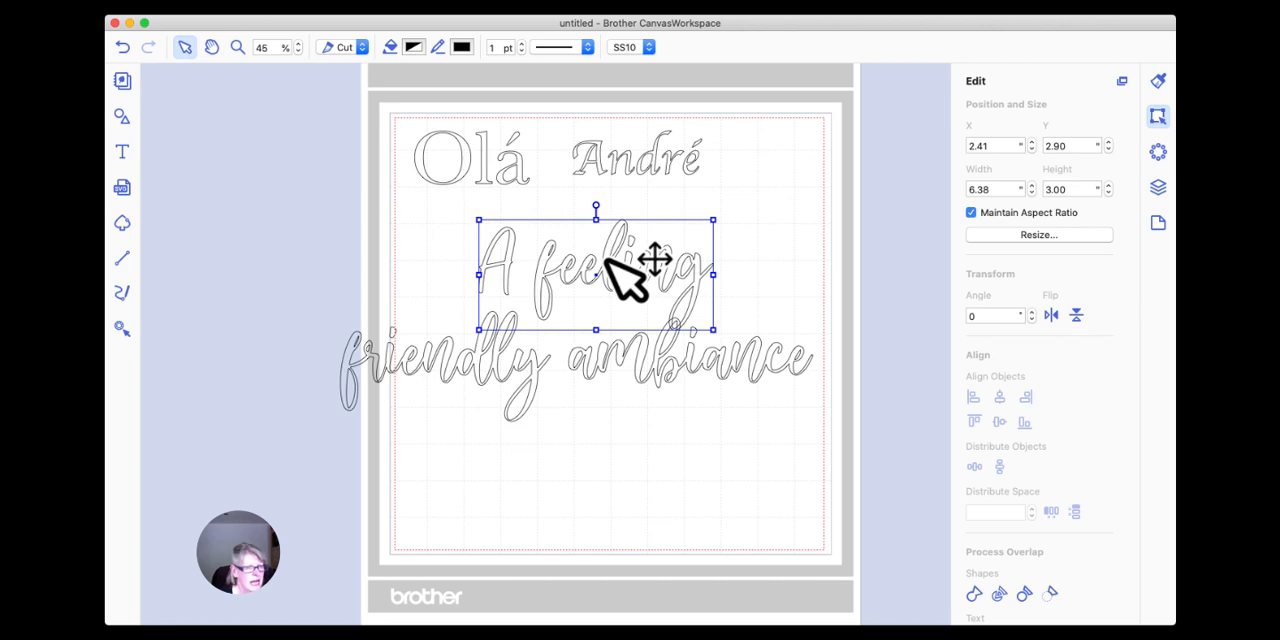
pyautogui.click(654, 396)
pyautogui.click(641, 367)
pyautogui.moveTo(641, 366); pyautogui.dragTo(646, 371)
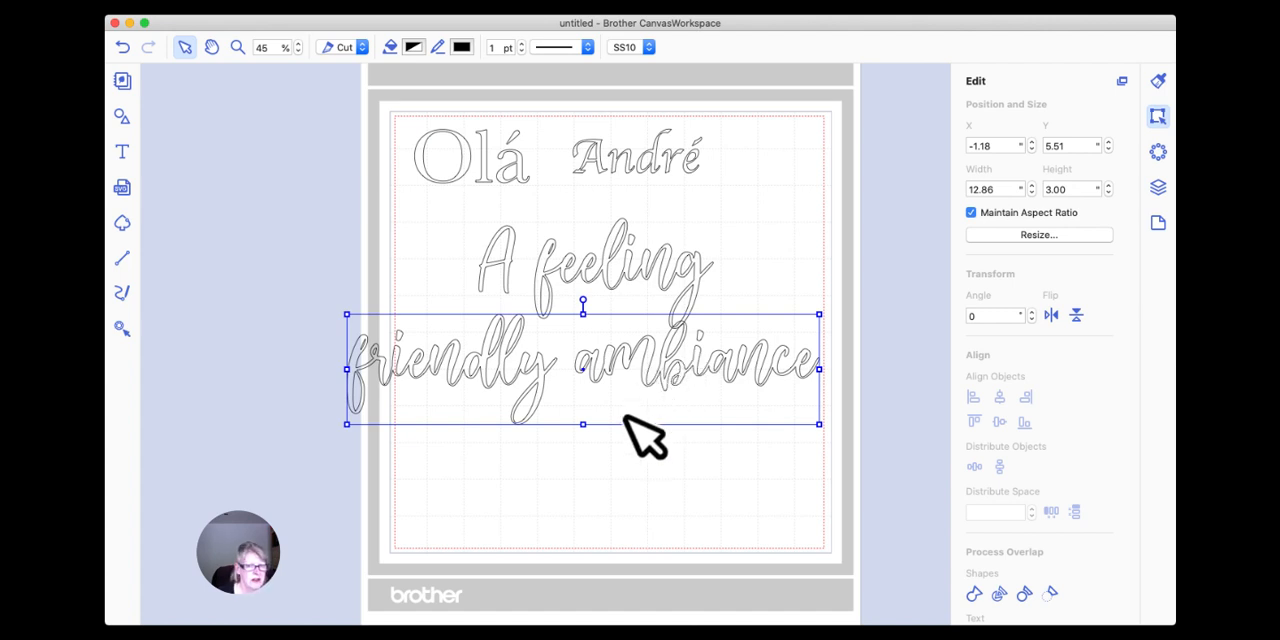
# Delete the "friendly ambiance" and "A feeling" shapes from the mat.
pyautogui.click(700, 254)
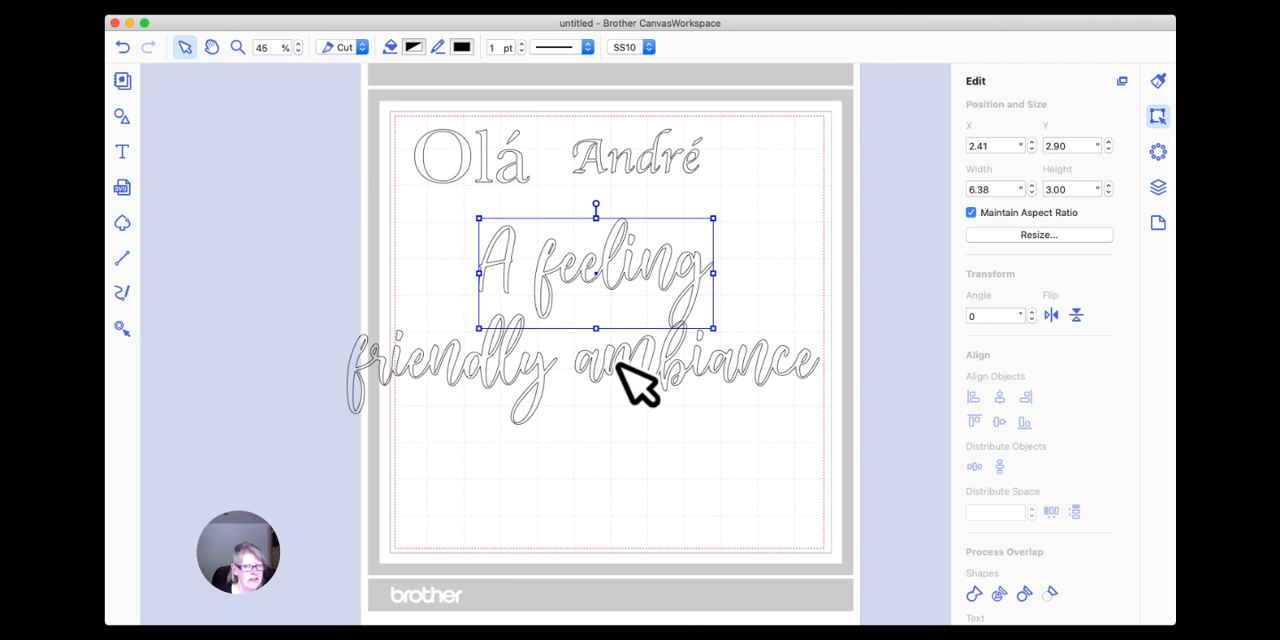
pyautogui.click(643, 402)
pyautogui.click(662, 368)
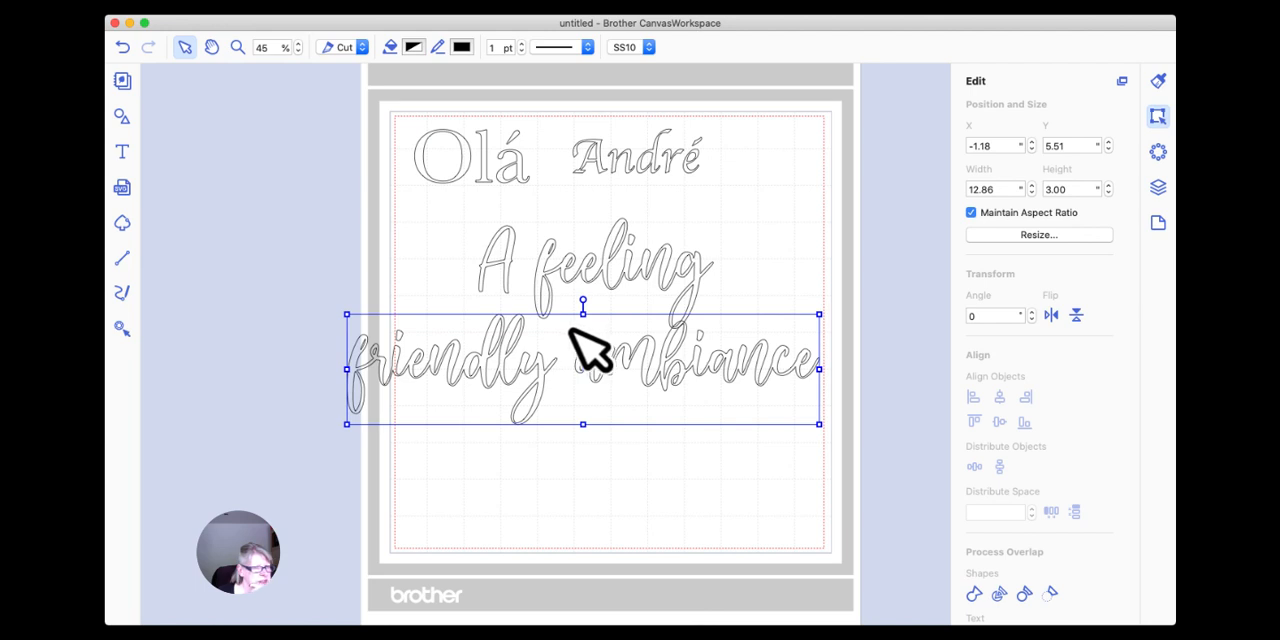
pyautogui.press('Delete')
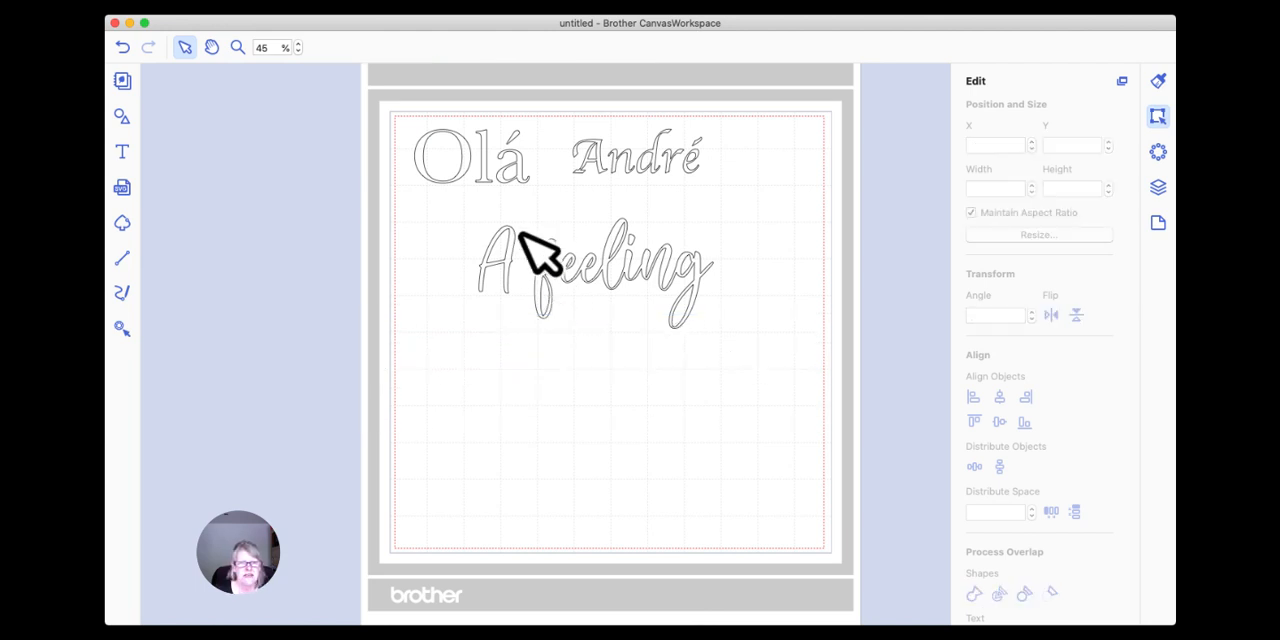
pyautogui.click(522, 262)
pyautogui.press('Delete')
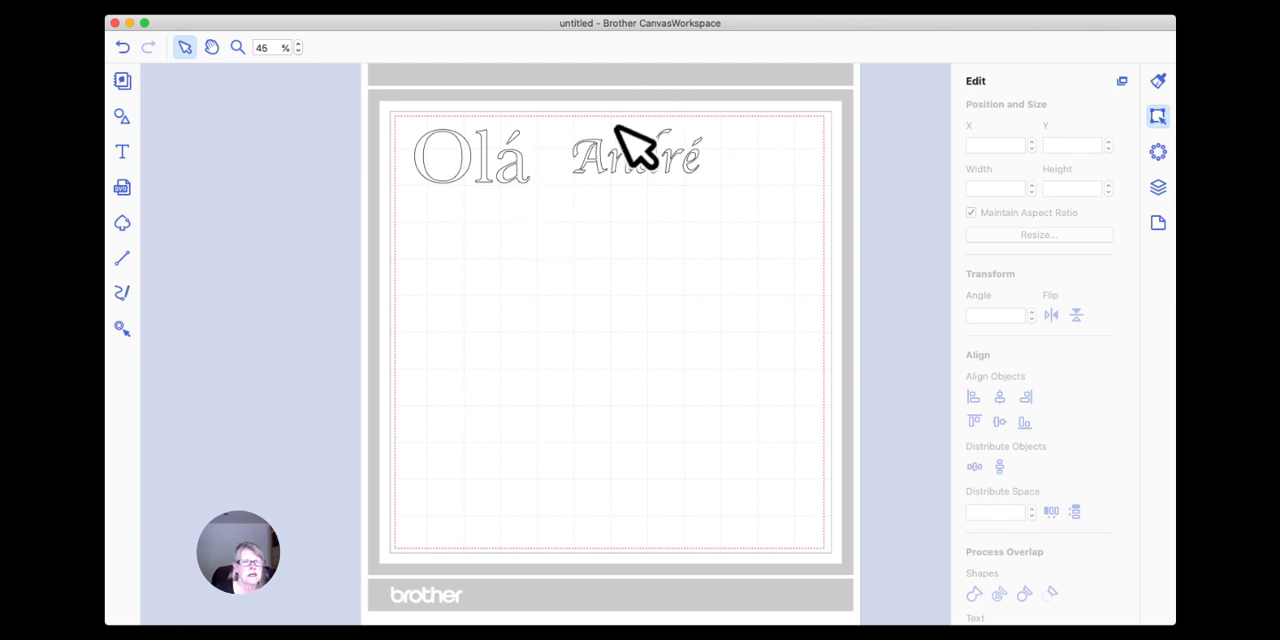
# Add the text "Summer" to the mat, enlarge it to about 7.57 x 2.50 inches and position it around X 1.42, Y 3.64.
pyautogui.click(122, 151)
pyautogui.click(513, 307)
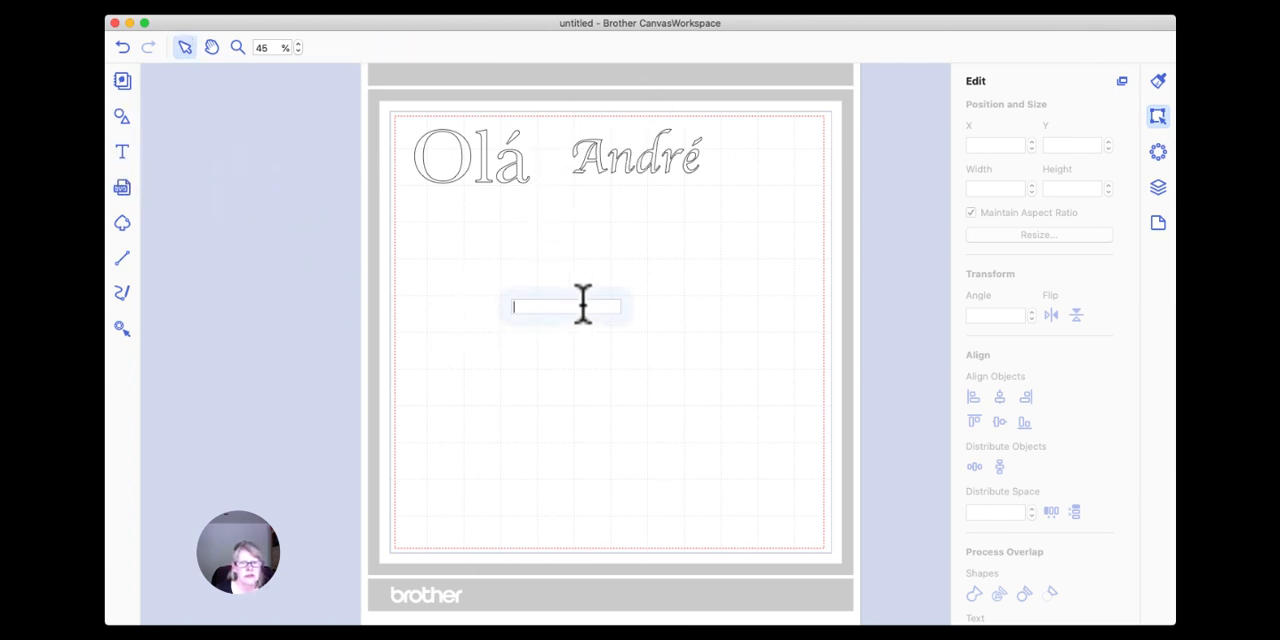
pyautogui.write('Summe')
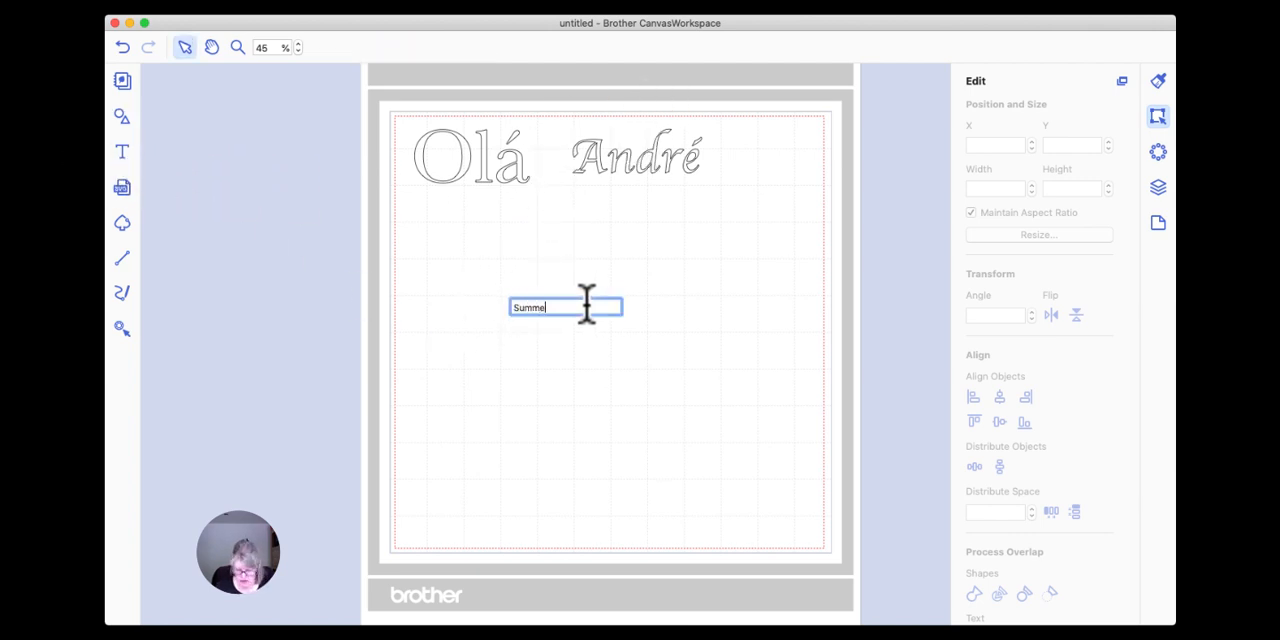
pyautogui.write('r')
pyautogui.press('Return')
pyautogui.moveTo(600, 329); pyautogui.dragTo(786, 401)
pyautogui.moveTo(720, 343); pyautogui.dragTo(650, 294)
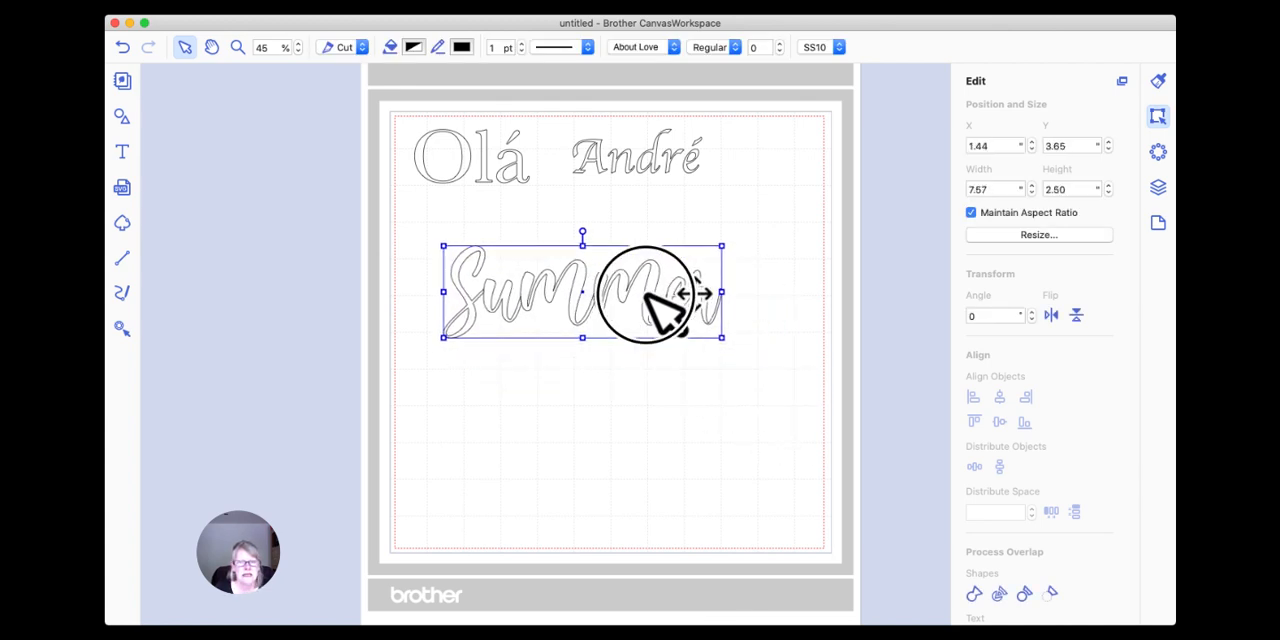
pyautogui.click(674, 48)
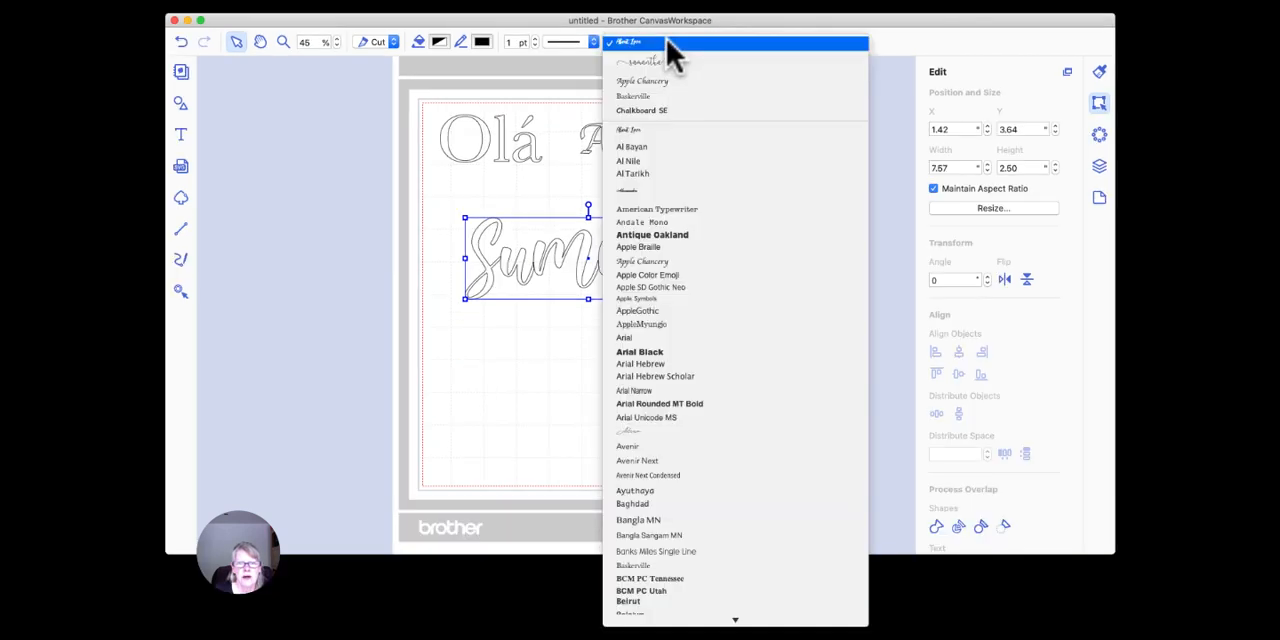
pyautogui.scroll(-10, 652, 157)
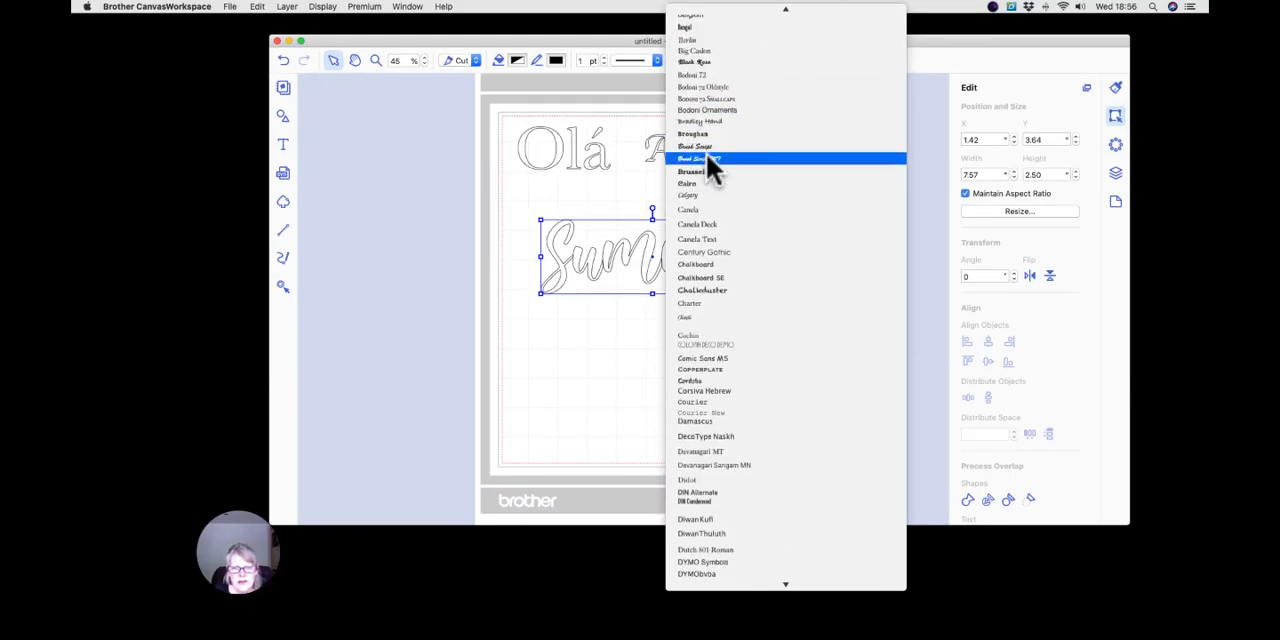
pyautogui.scroll(-10, 707, 160)
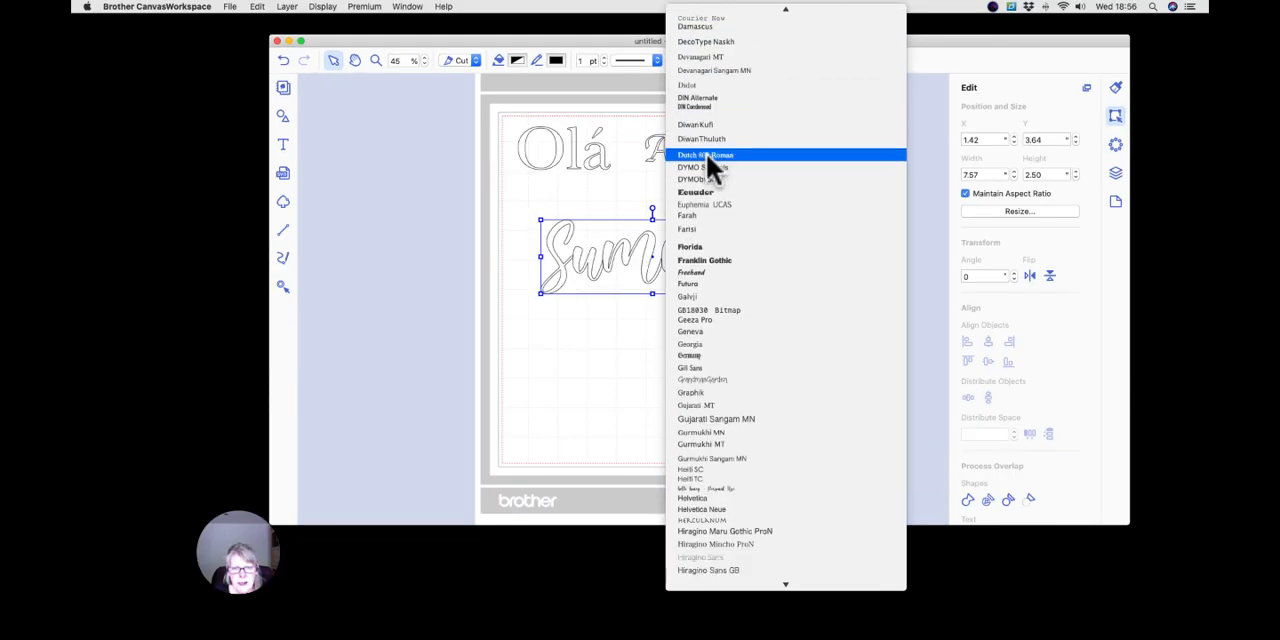
pyautogui.scroll(-10, 707, 160)
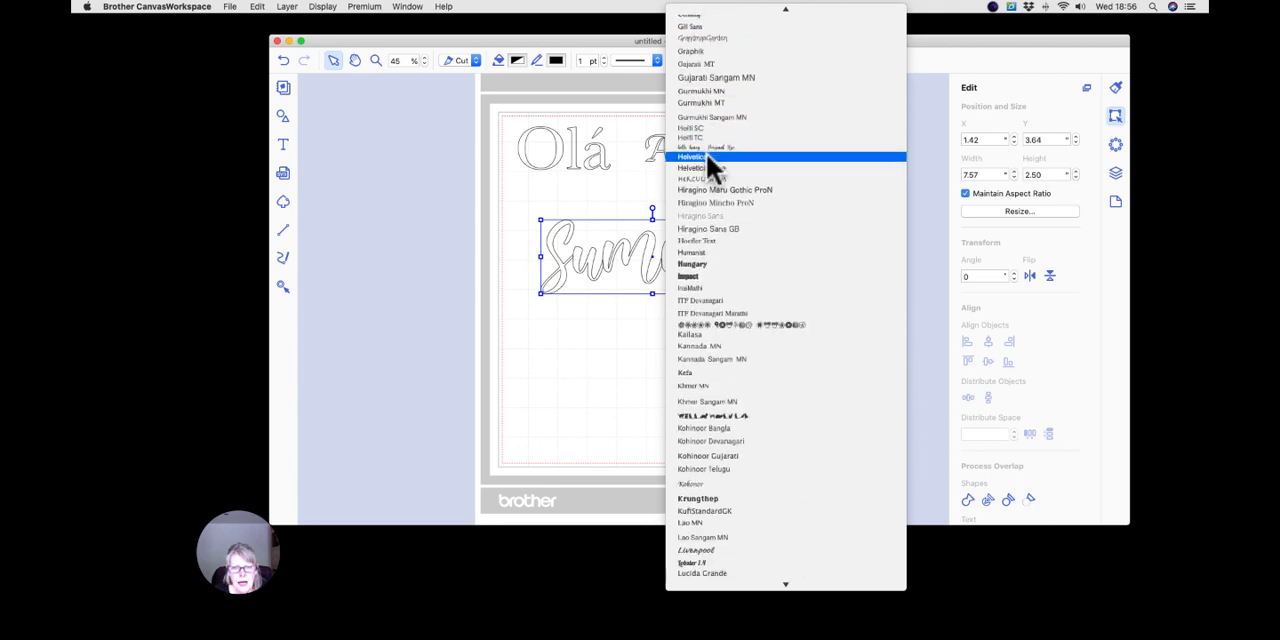
pyautogui.scroll(-8, 706, 153)
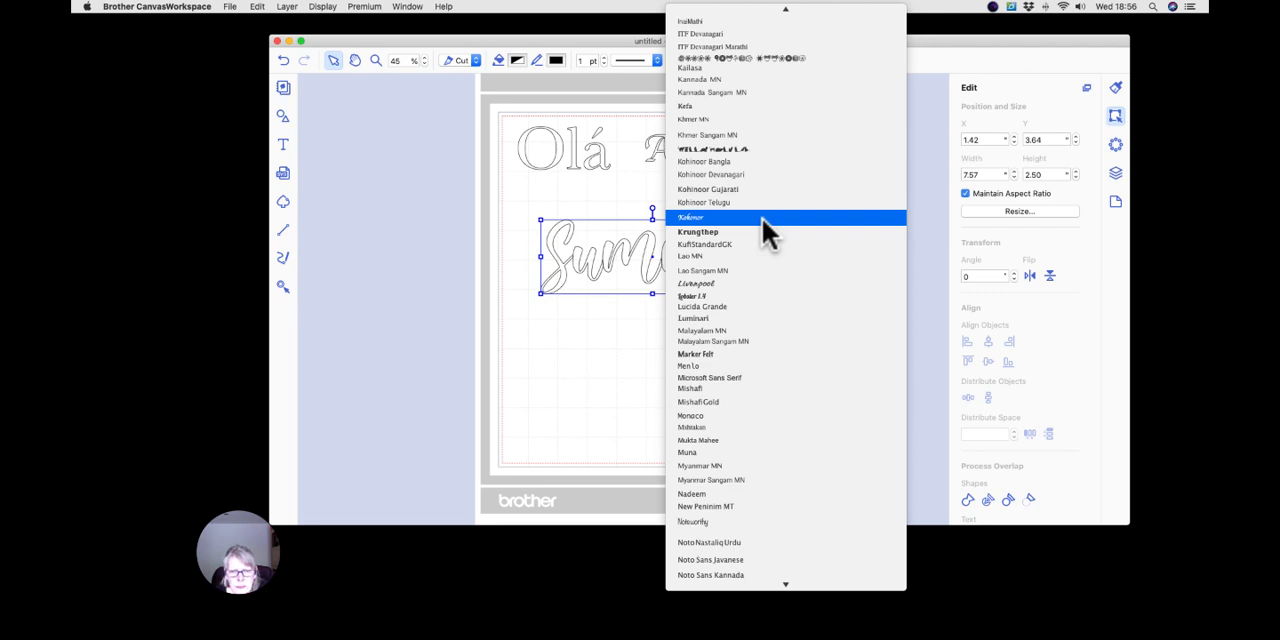
pyautogui.scroll(-4, 762, 218)
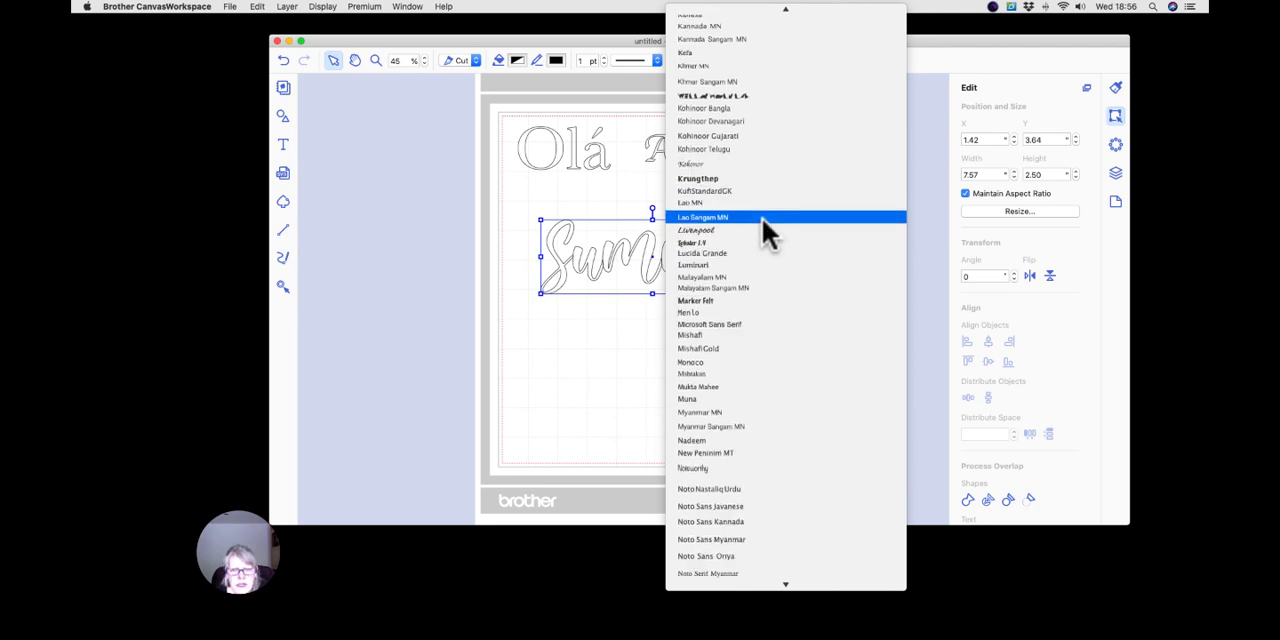
pyautogui.click(590, 360)
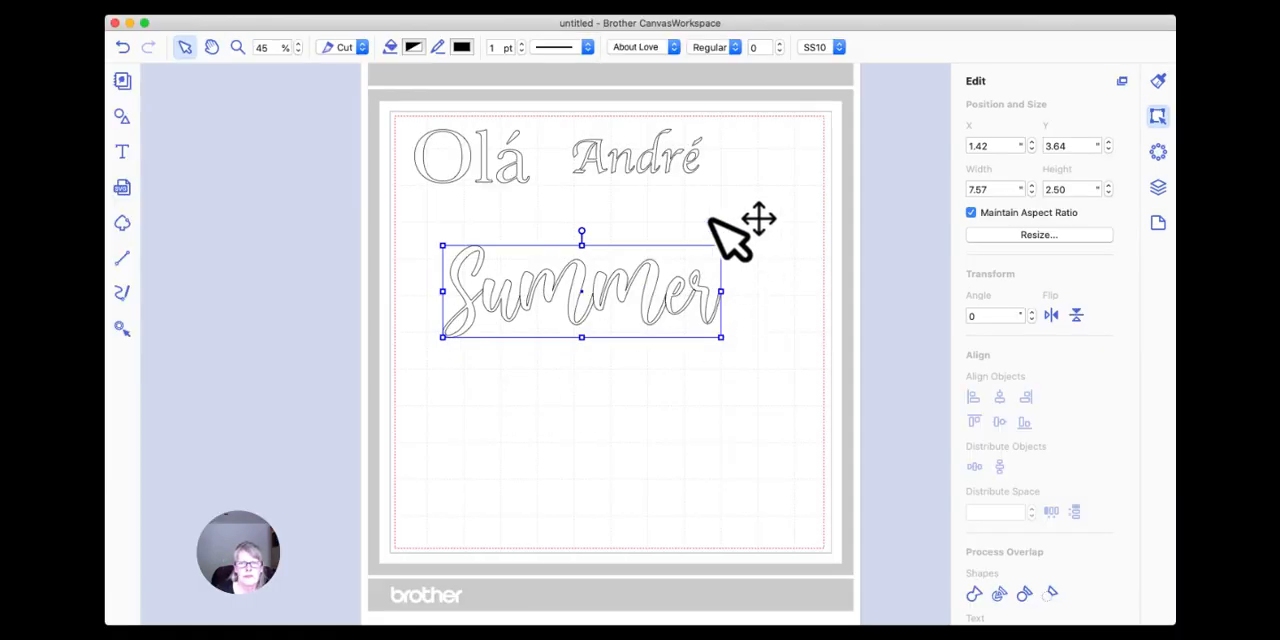
# Change the font of "Summer" to Black Rose and move the word to about X -0.02, Y 3.47.
pyautogui.click(675, 47)
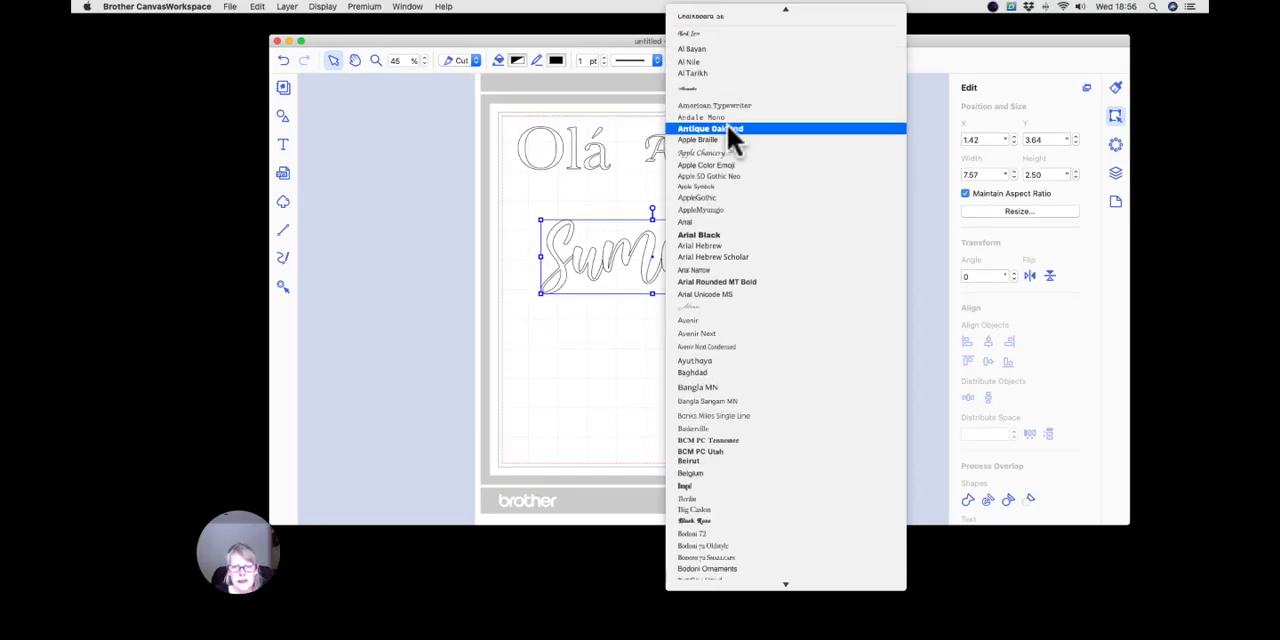
pyautogui.scroll(-5, 672, 124)
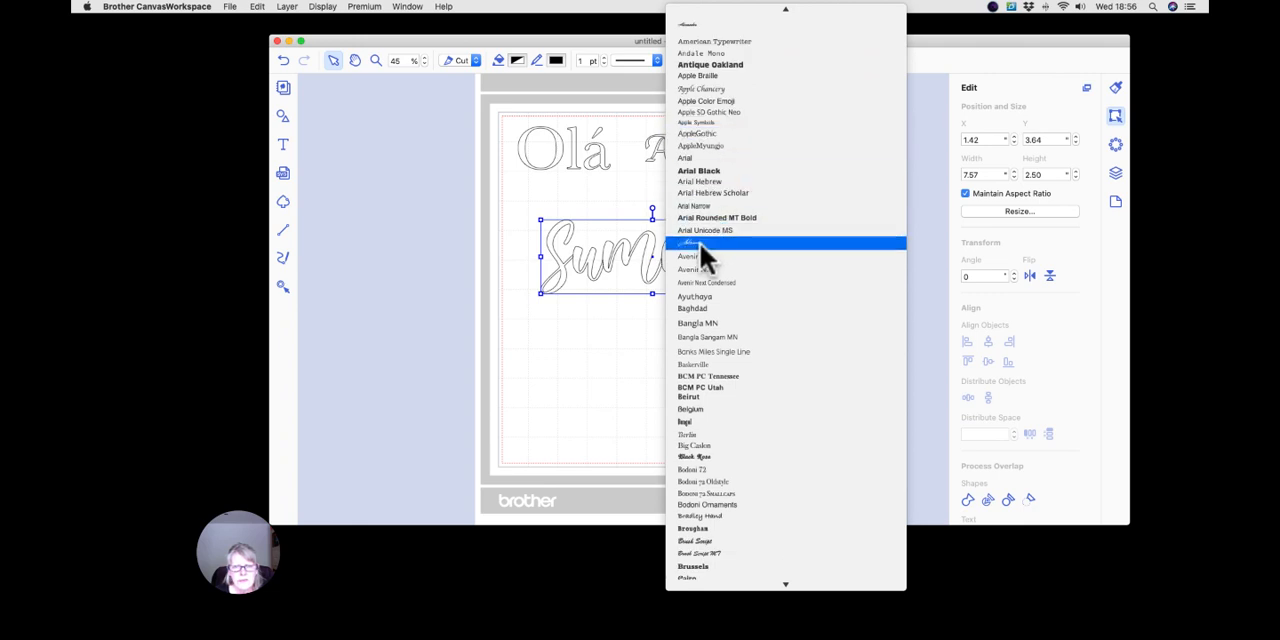
pyautogui.scroll(-15, 701, 245)
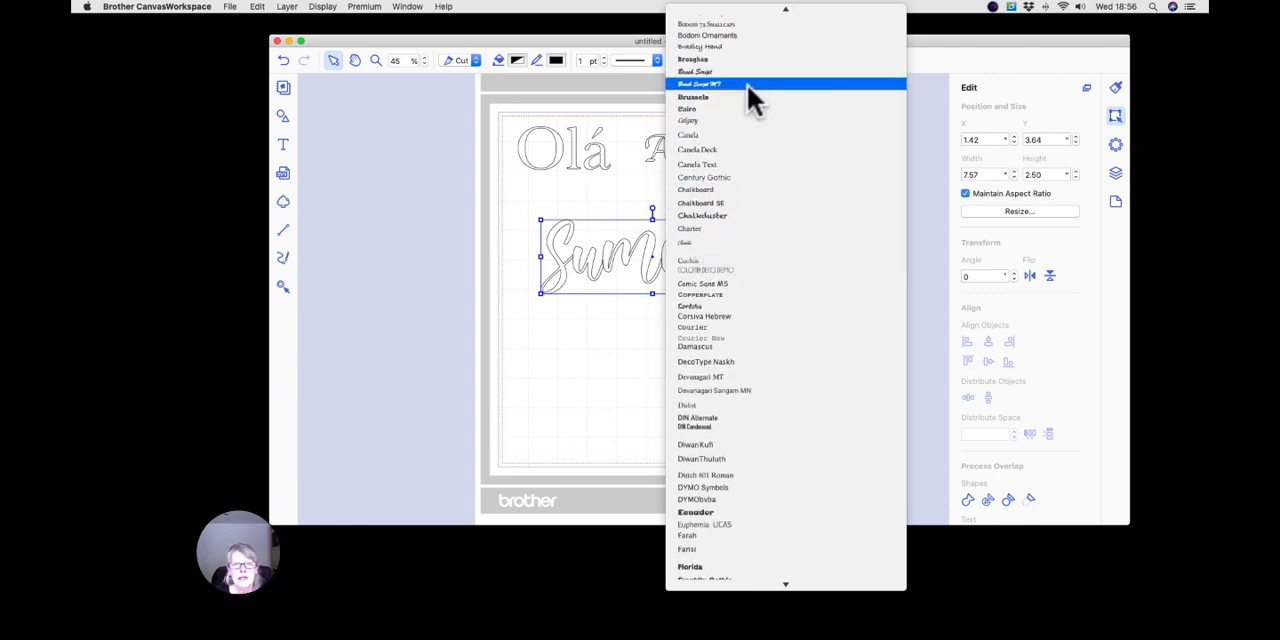
pyautogui.scroll(2, 724, 116)
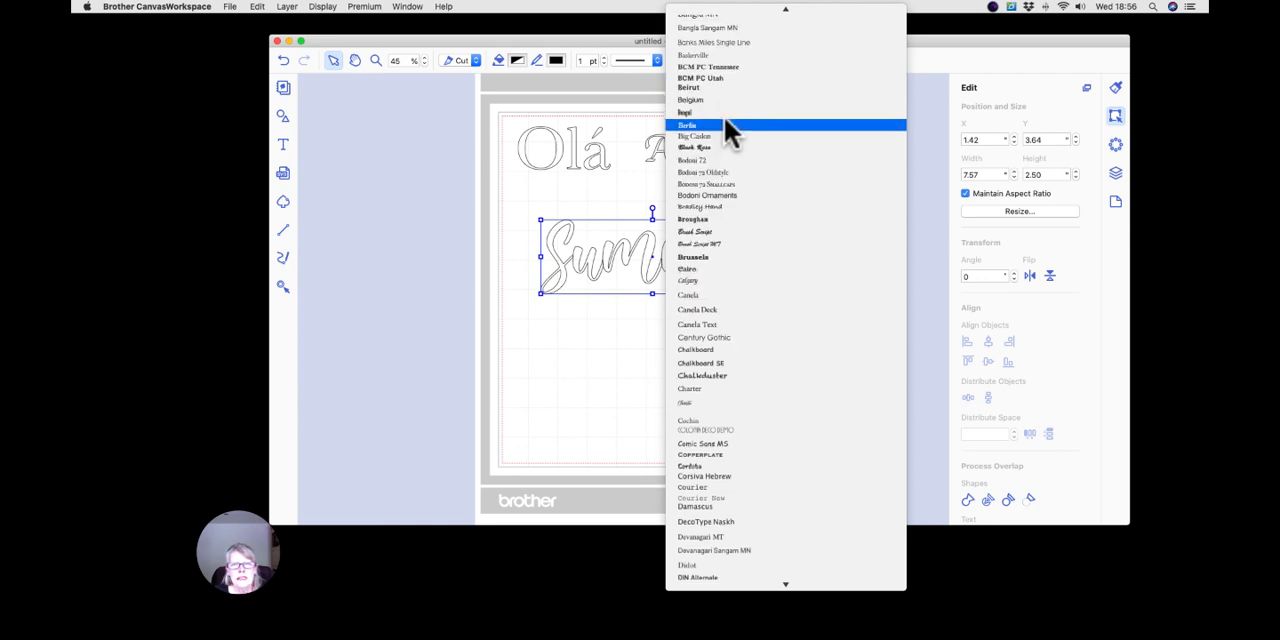
pyautogui.click(708, 146)
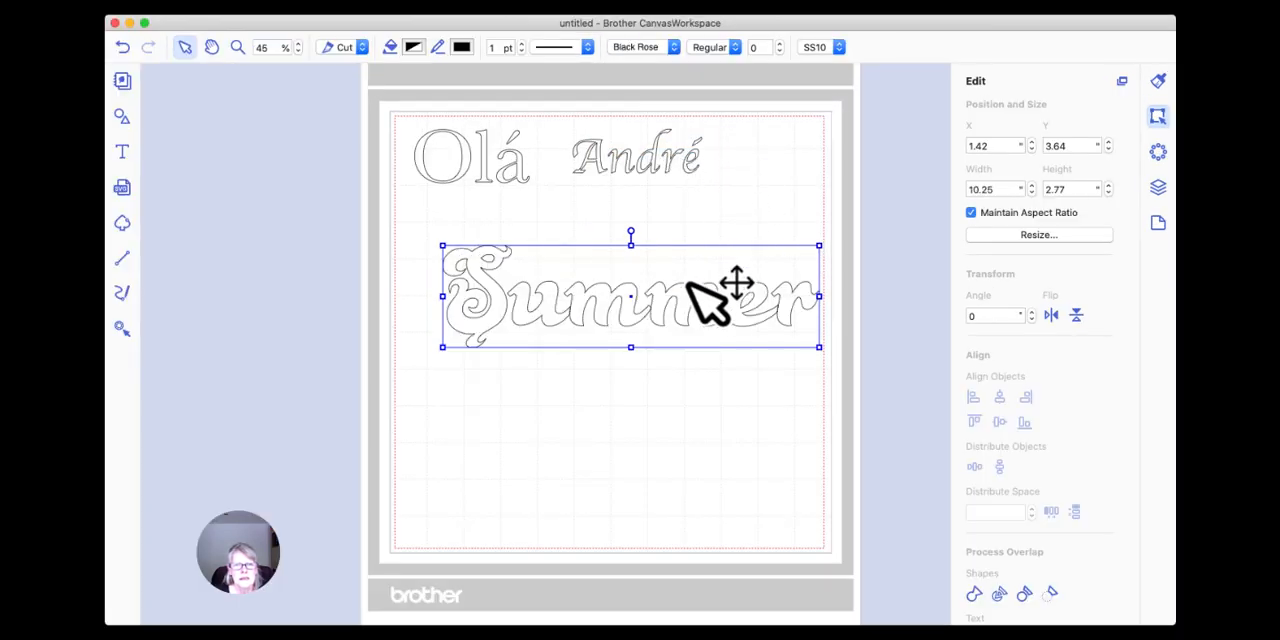
pyautogui.click(612, 372)
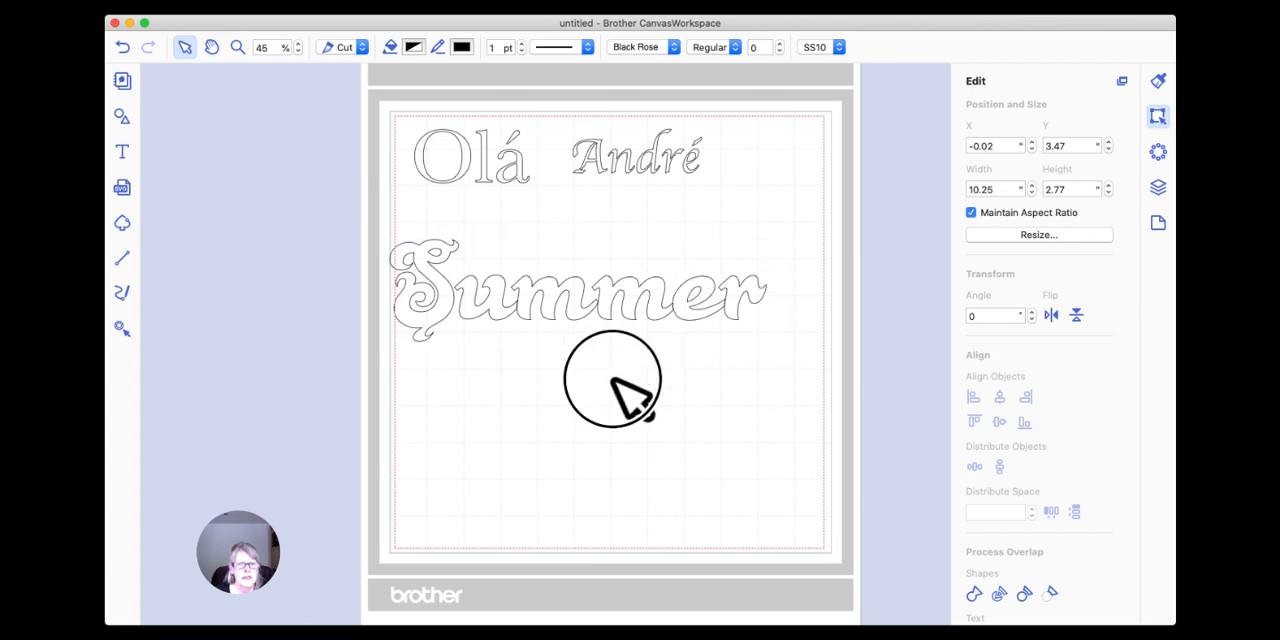
# Set the character spacing of "Summer" to -2 and weld its overlapping letters.
pyautogui.click(578, 318)
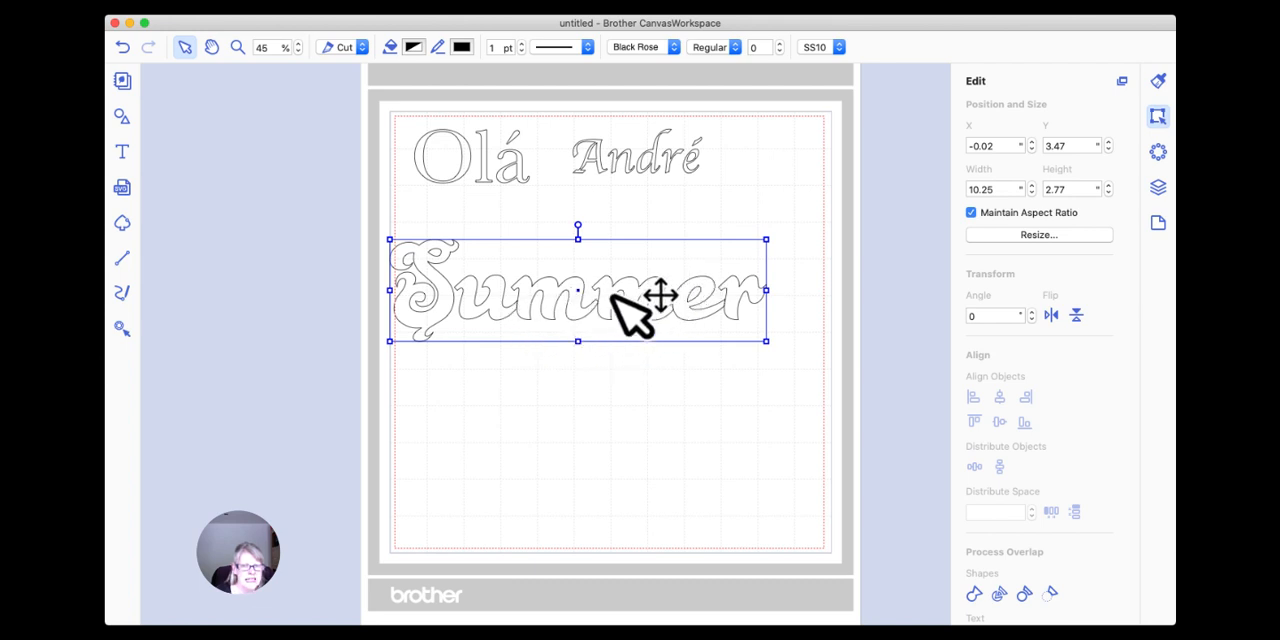
pyautogui.click(779, 52)
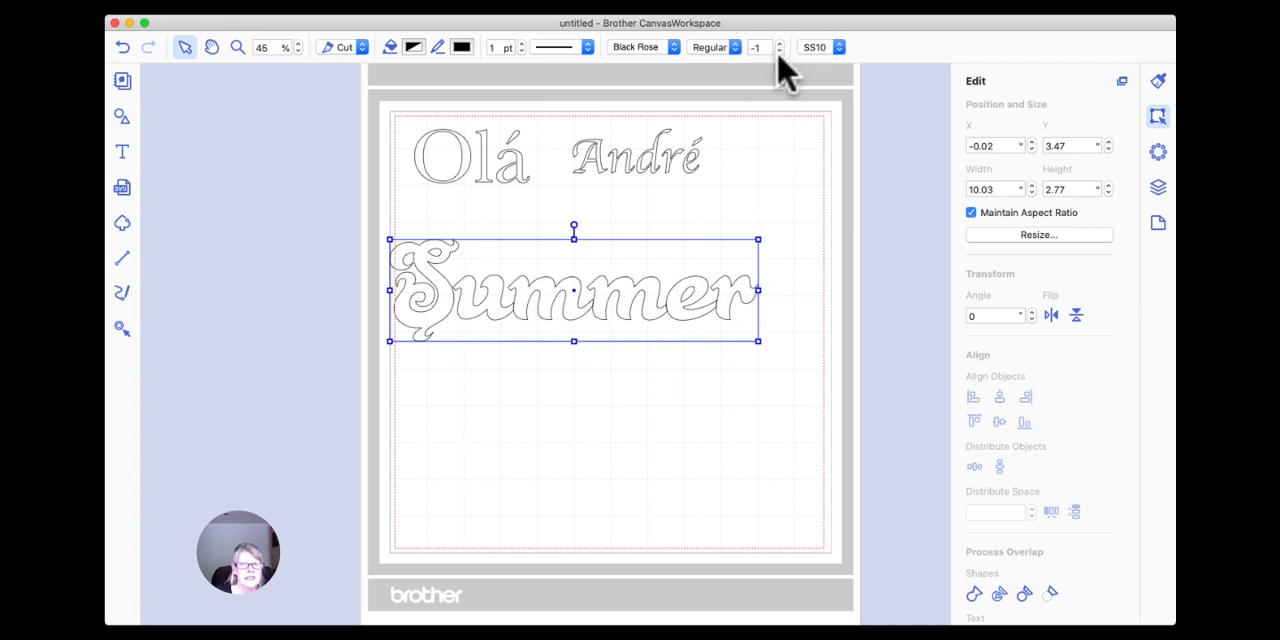
pyautogui.click(779, 52)
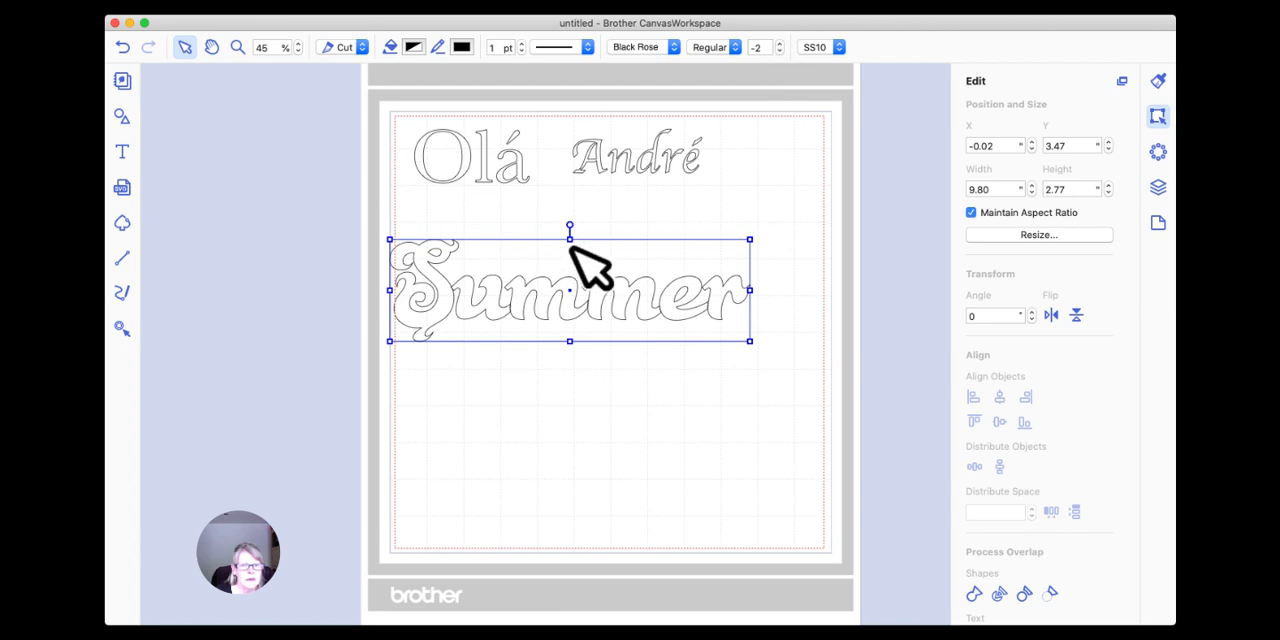
pyautogui.click(973, 593)
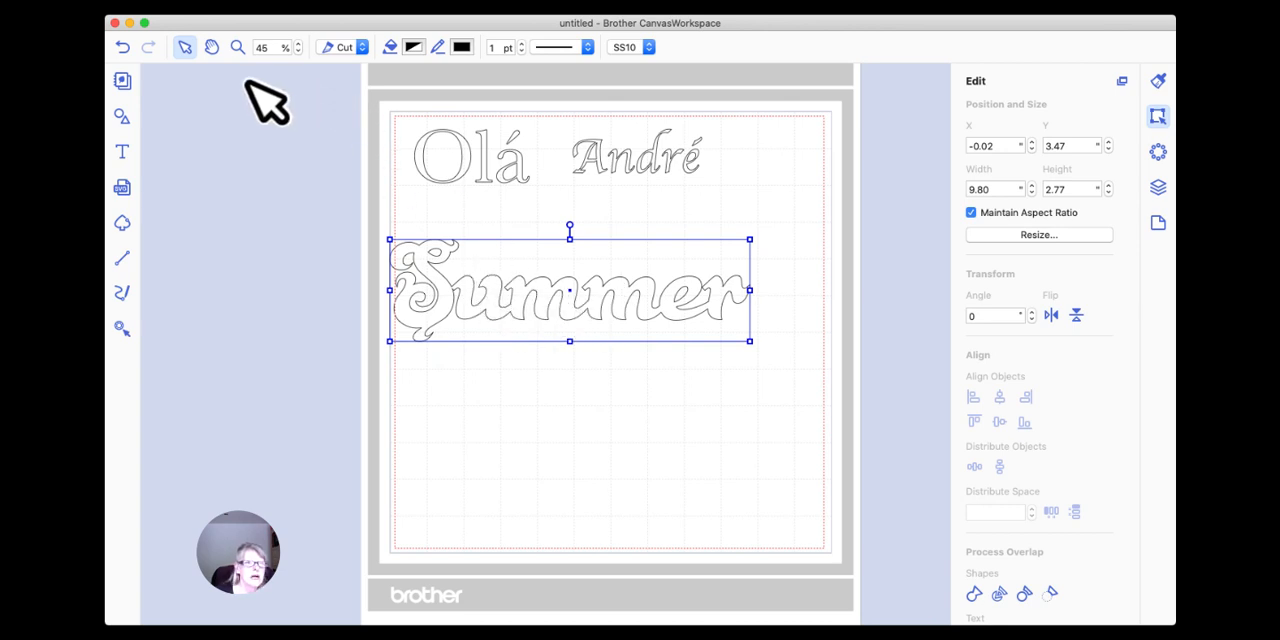
# Inspect the welded "Summer" up close and move it to about X 0.45, Y 2.76.
pyautogui.click(237, 47)
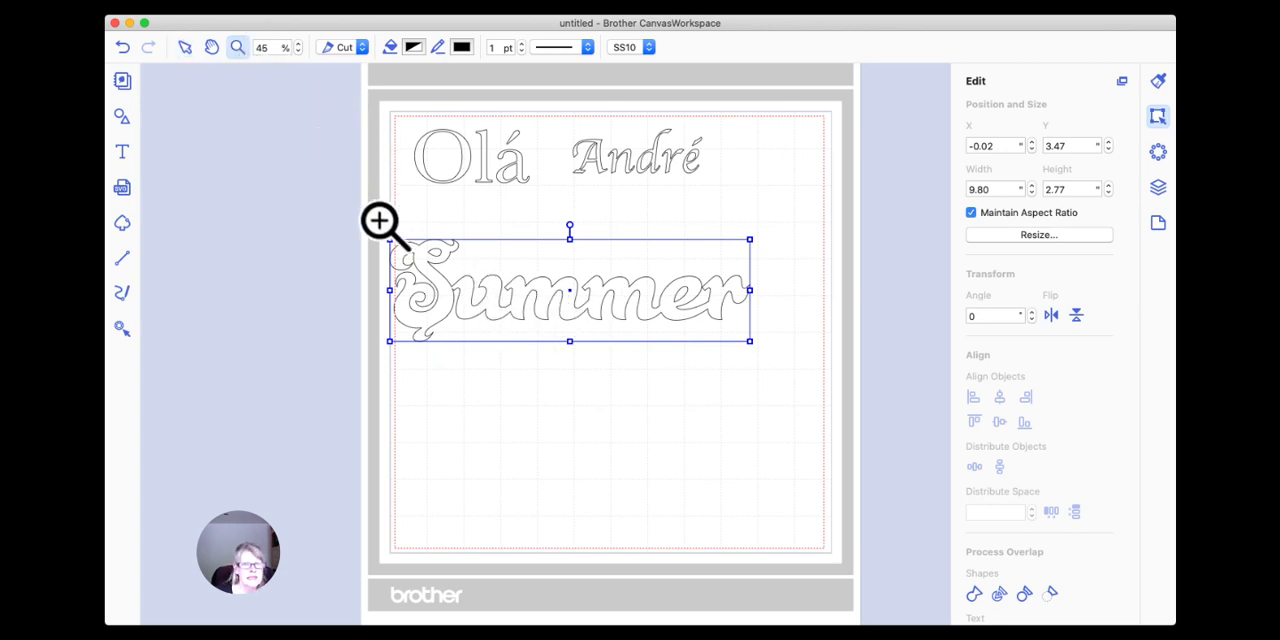
pyautogui.moveTo(380, 220); pyautogui.dragTo(757, 349)
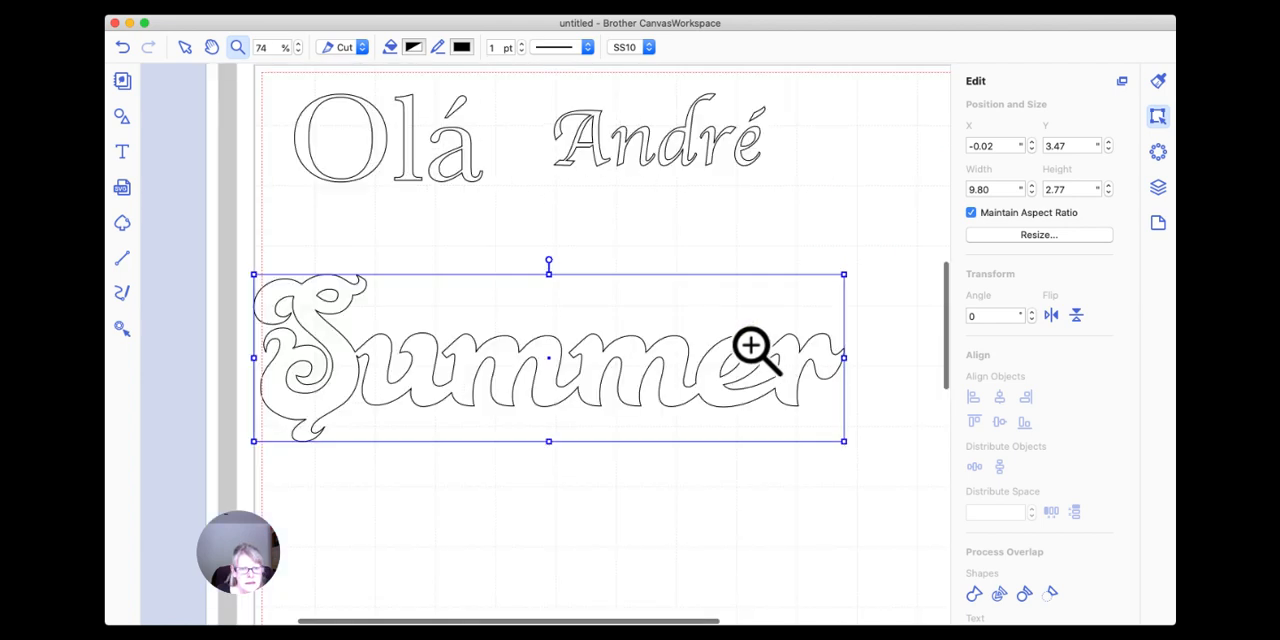
pyautogui.click(185, 47)
pyautogui.click(358, 355)
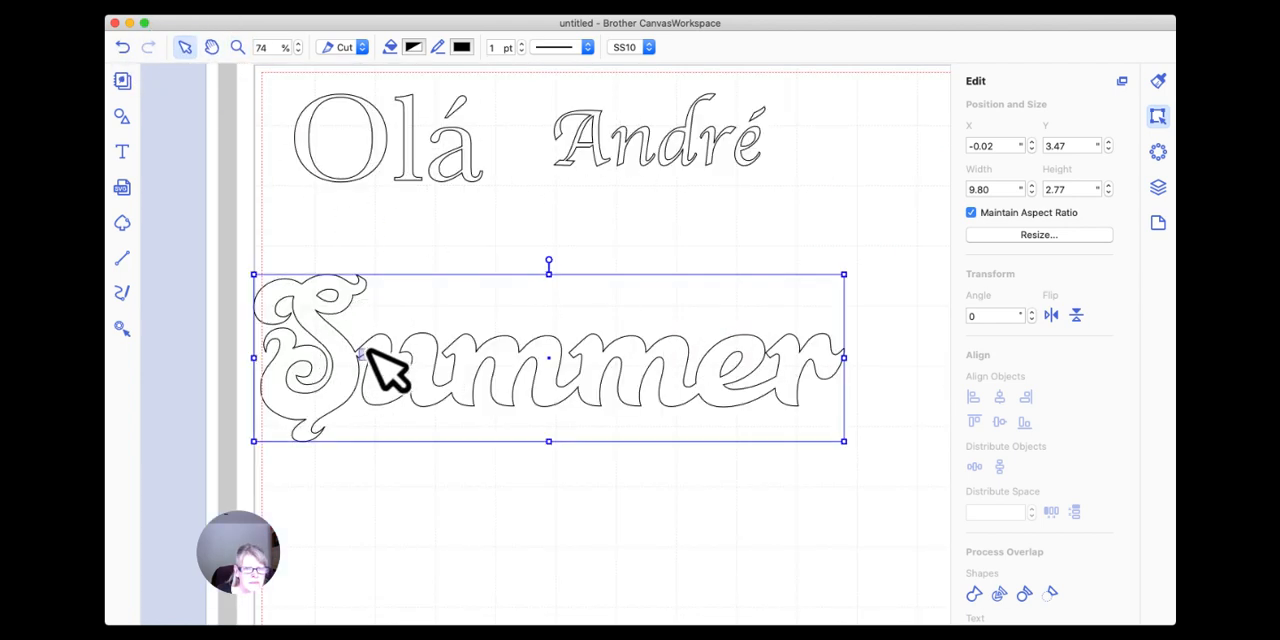
pyautogui.moveTo(376, 337); pyautogui.dragTo(404, 295)
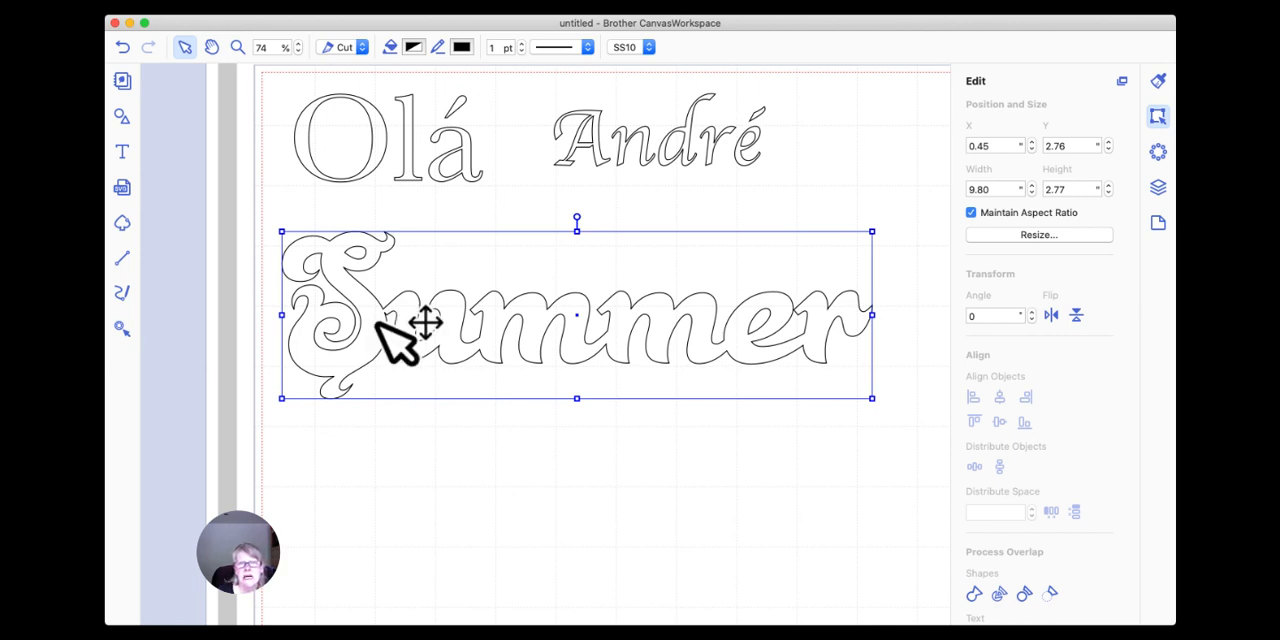
# Add a second "Summer" text below the welded word at about X 4.25, Y 6.08 and set its font to Lucida Grande.
pyautogui.click(122, 151)
pyautogui.click(510, 432)
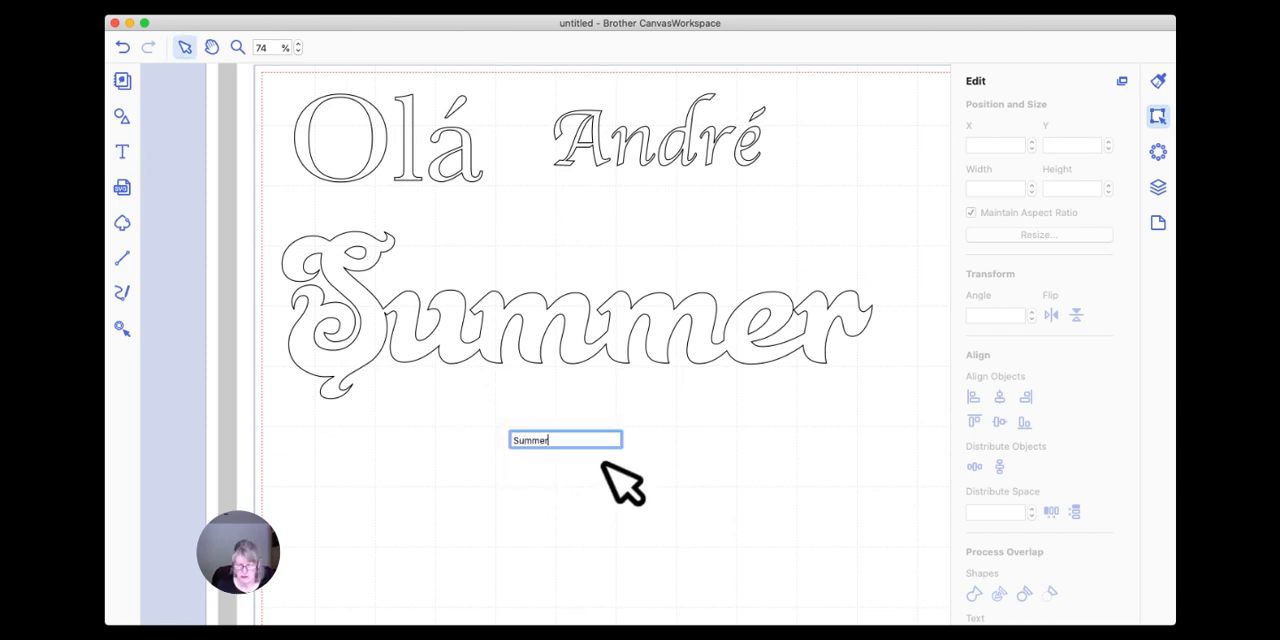
pyautogui.press('Return')
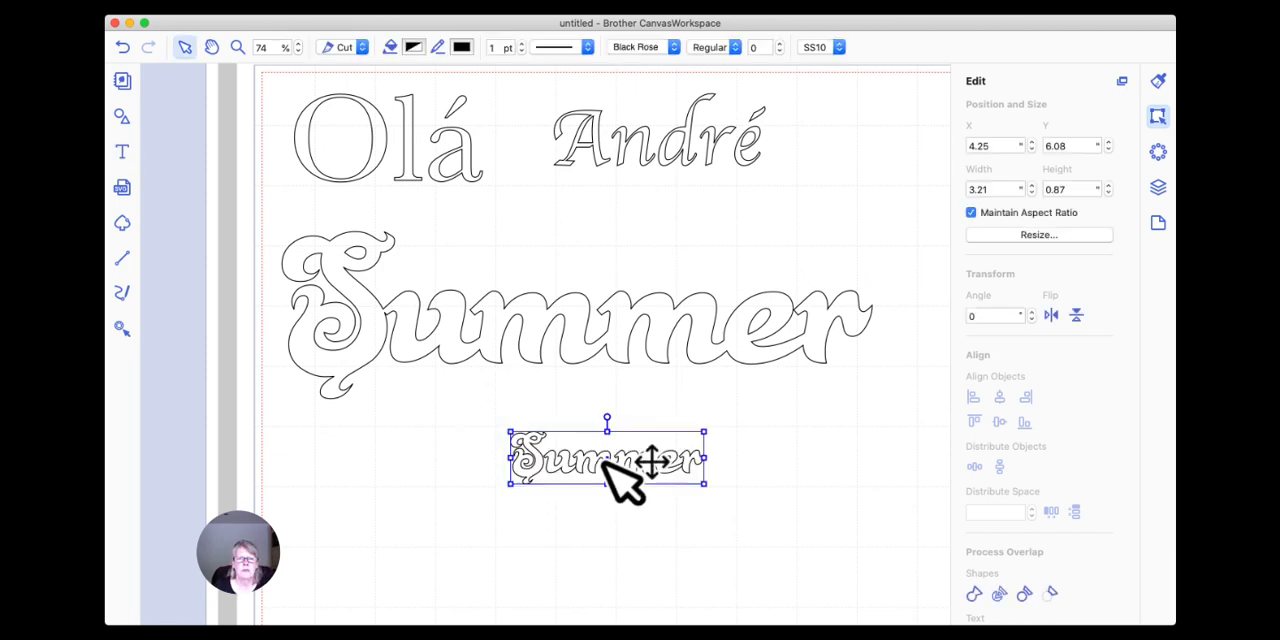
pyautogui.click(675, 50)
pyautogui.scroll(-5, 665, 178)
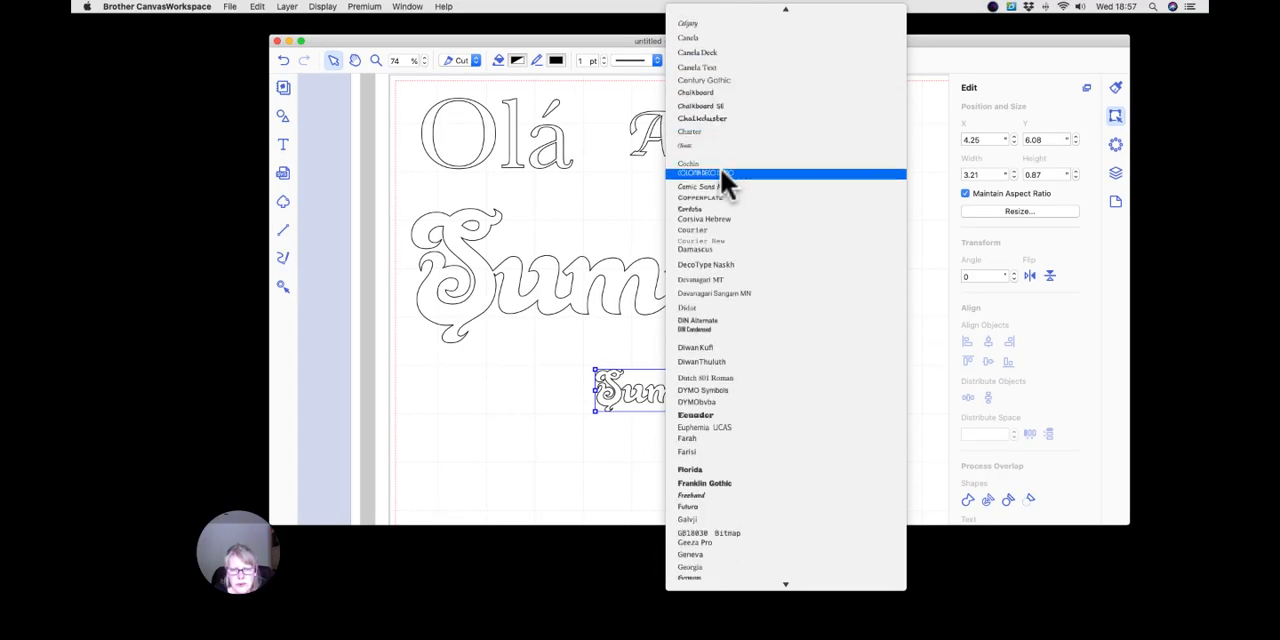
pyautogui.scroll(-10, 722, 172)
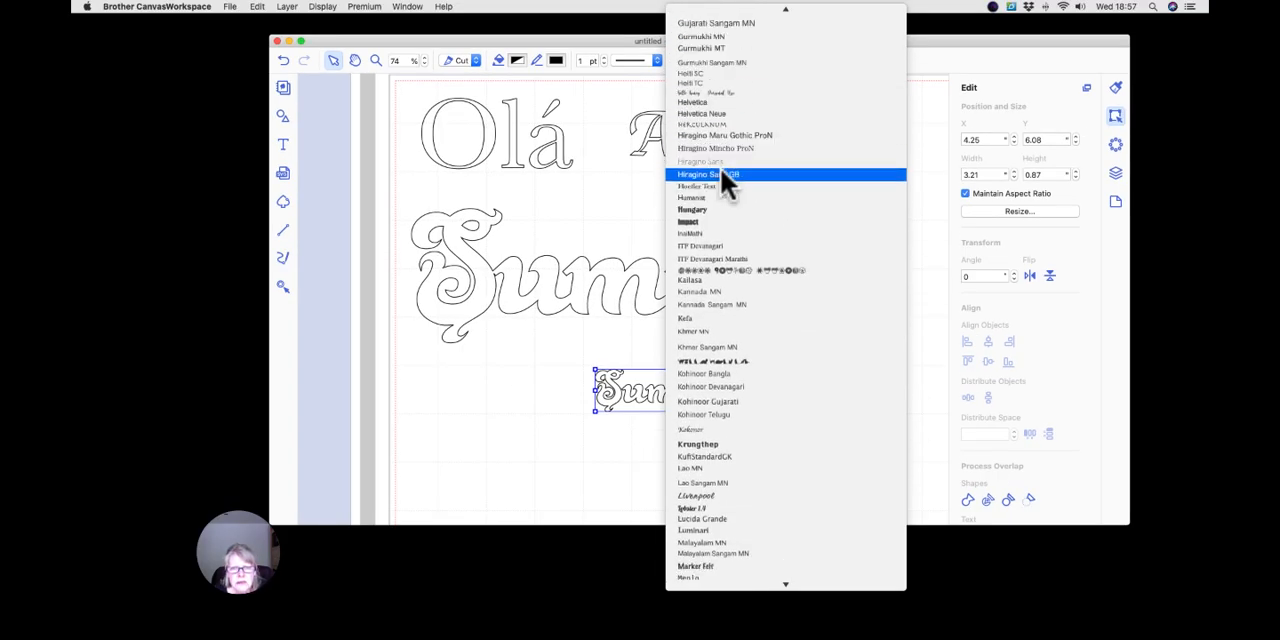
pyautogui.scroll(-5, 720, 170)
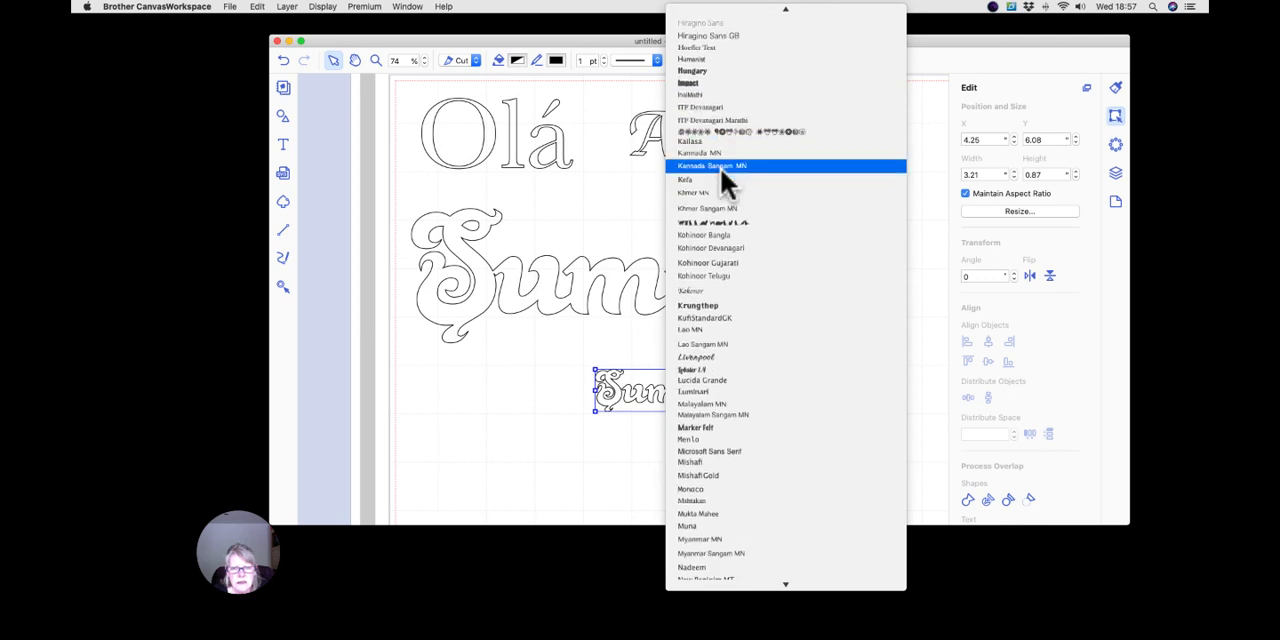
pyautogui.click(730, 380)
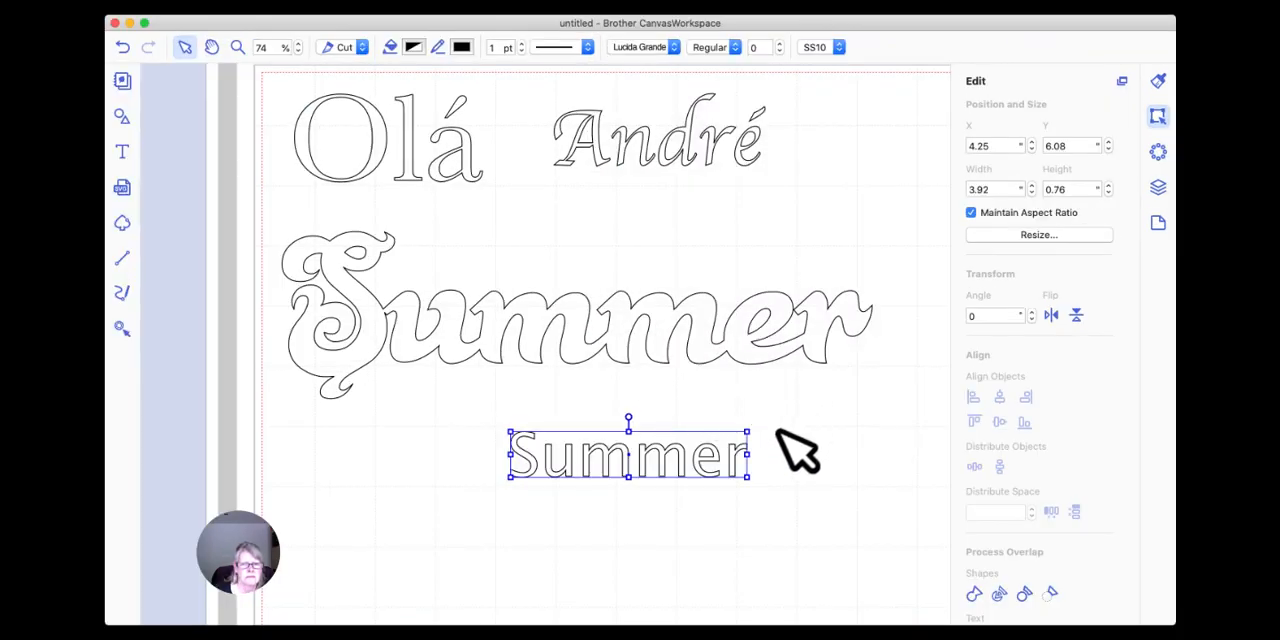
# Move the Lucida Grande "Summer" to about X 3.18, Y 6.01 and tighten its character spacing to -13.
pyautogui.moveTo(735, 464); pyautogui.dragTo(672, 463)
pyautogui.click(700, 468)
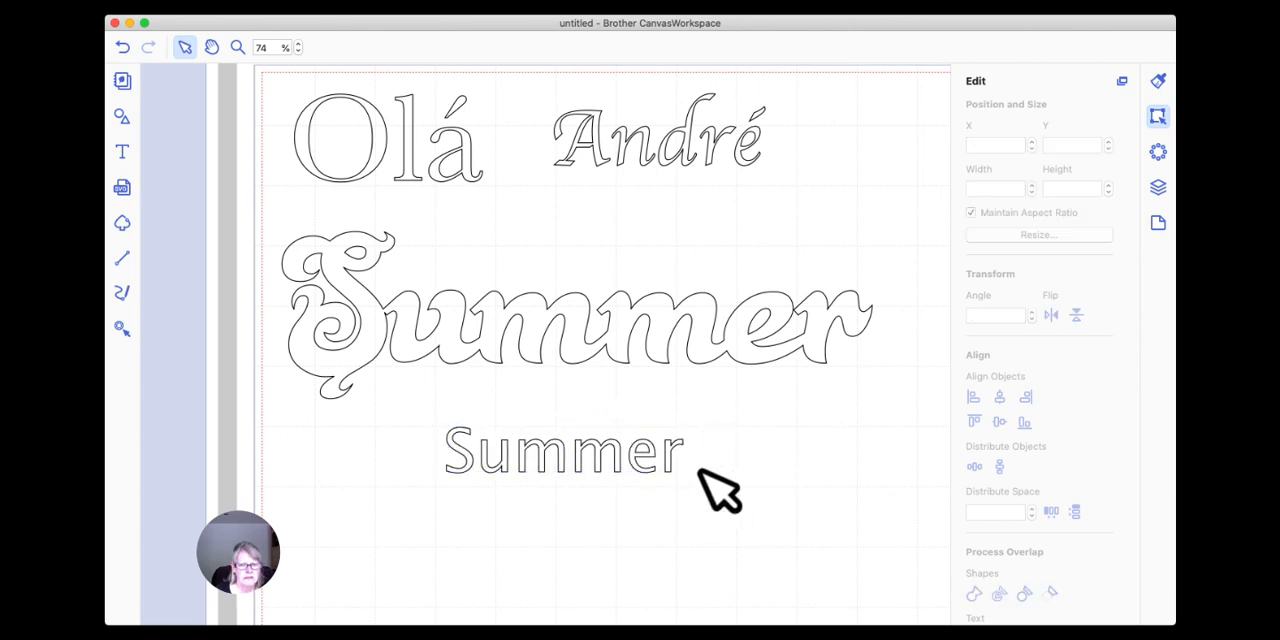
pyautogui.click(667, 463)
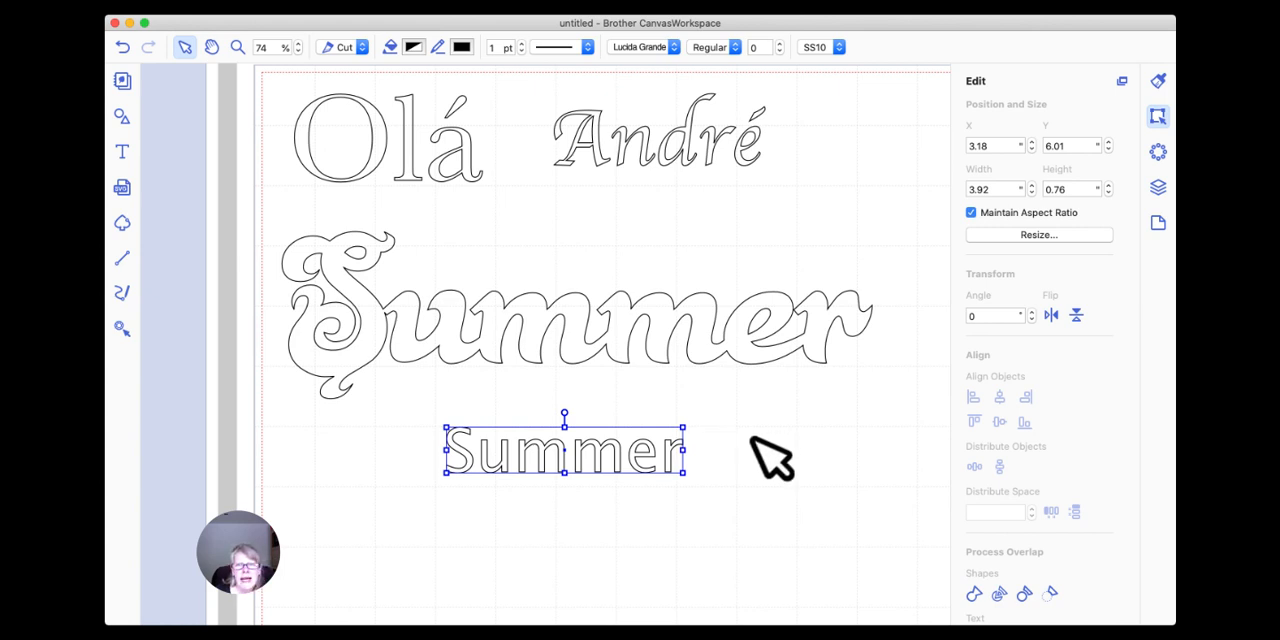
pyautogui.click(779, 51)
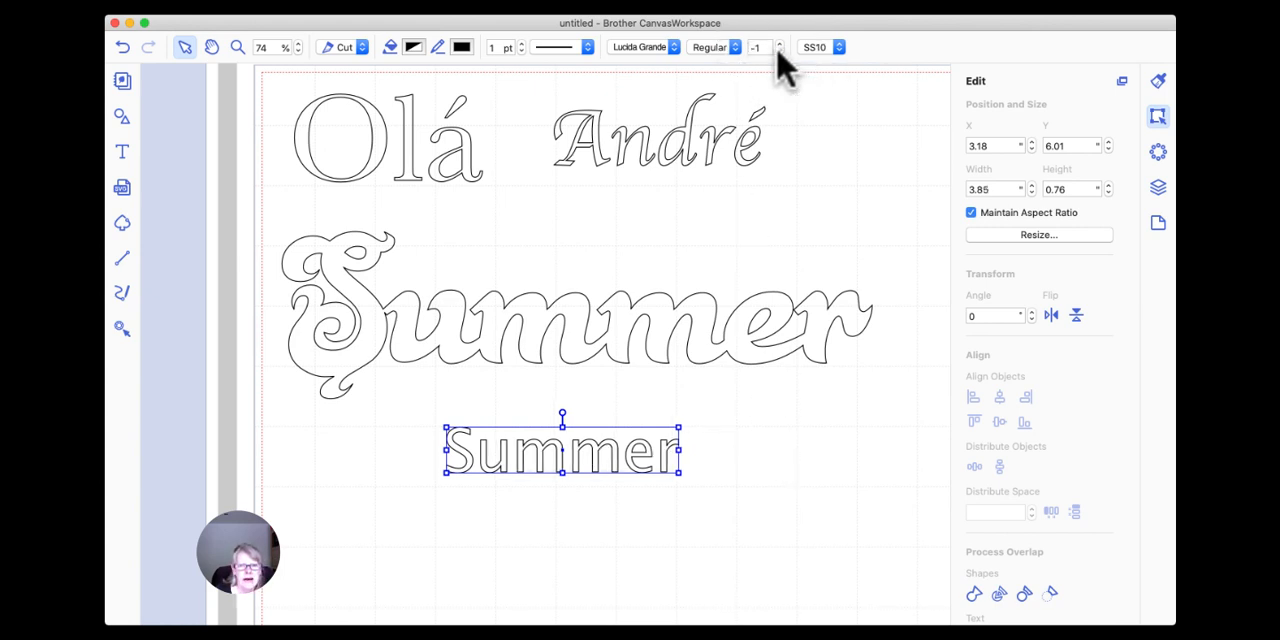
pyautogui.click(779, 51)
pyautogui.click(779, 51)
pyautogui.click(779, 51)
pyautogui.click(779, 51)
pyautogui.click(779, 51)
pyautogui.click(779, 51)
pyautogui.click(779, 51)
pyautogui.click(779, 51)
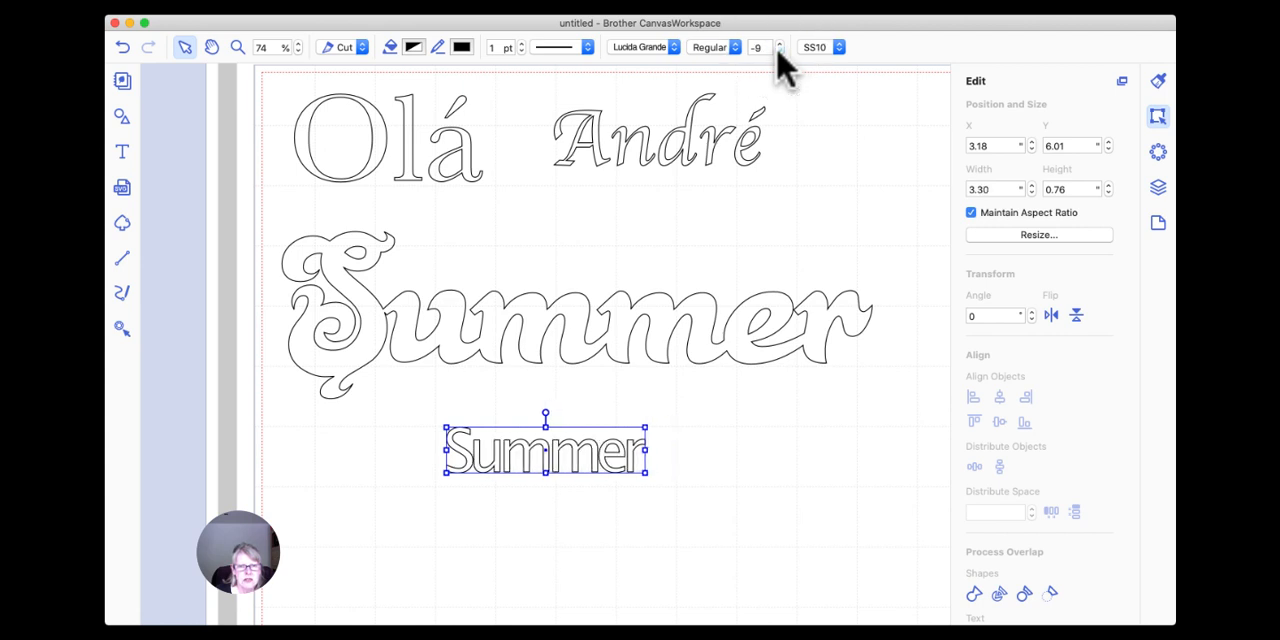
pyautogui.click(779, 51)
pyautogui.click(779, 51)
pyautogui.click(779, 51)
pyautogui.click(779, 51)
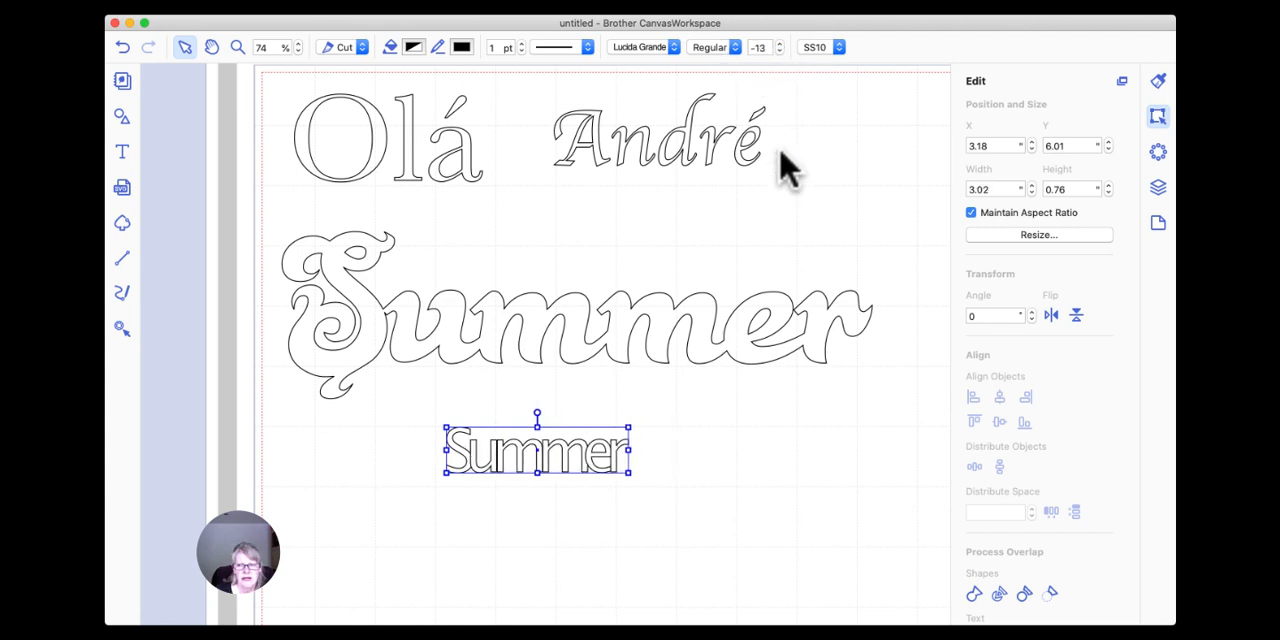
# Weld the tightly spaced Lucida Grande "Summer" and move it to about X 3.74, Y 5.30.
pyautogui.click(973, 594)
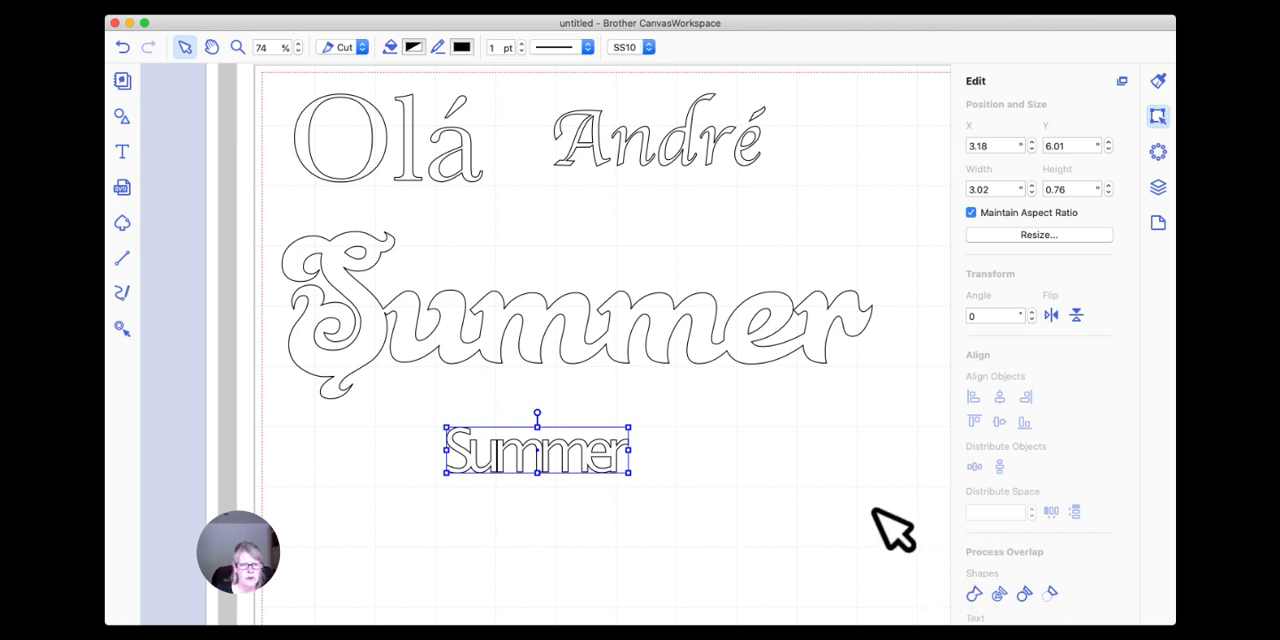
pyautogui.moveTo(586, 457); pyautogui.dragTo(616, 414)
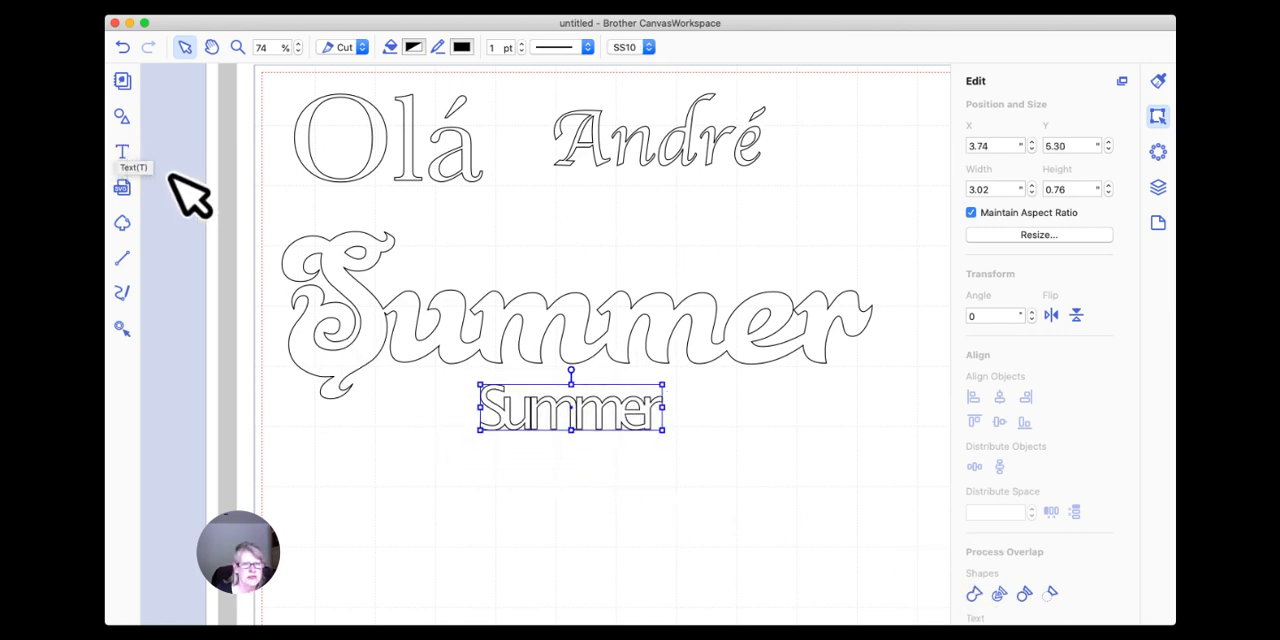
# Add another "Summer" text below the tightly spaced welded word.
pyautogui.click(122, 152)
pyautogui.click(530, 507)
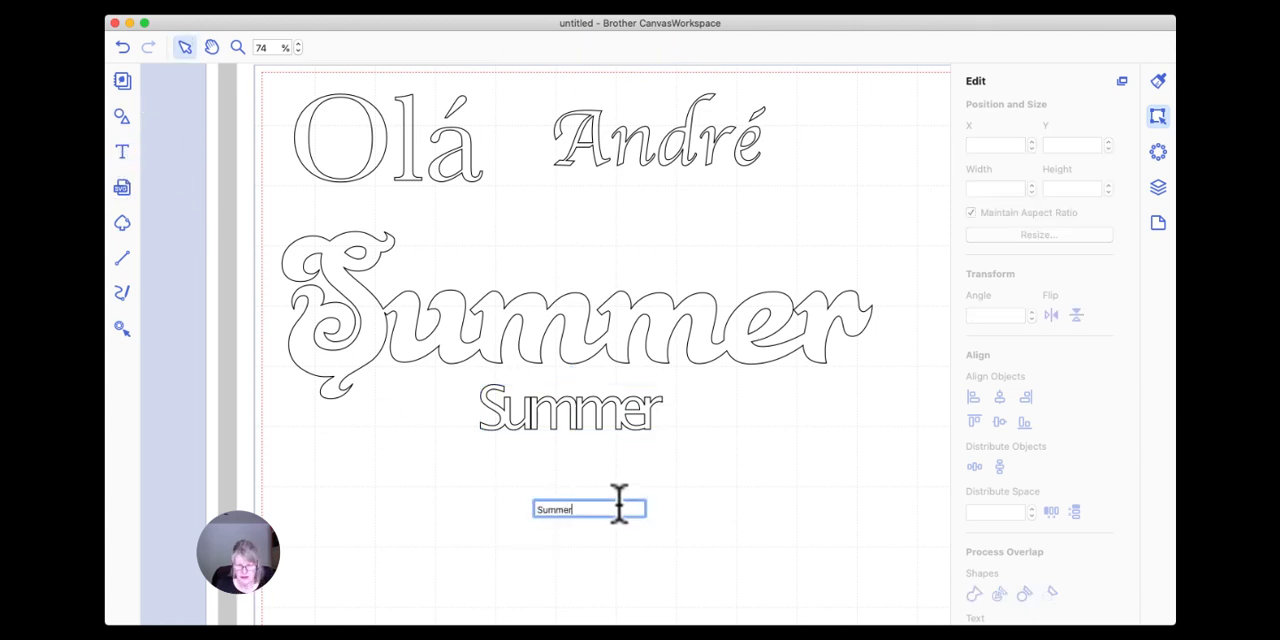
pyautogui.press('Return')
pyautogui.click(613, 413)
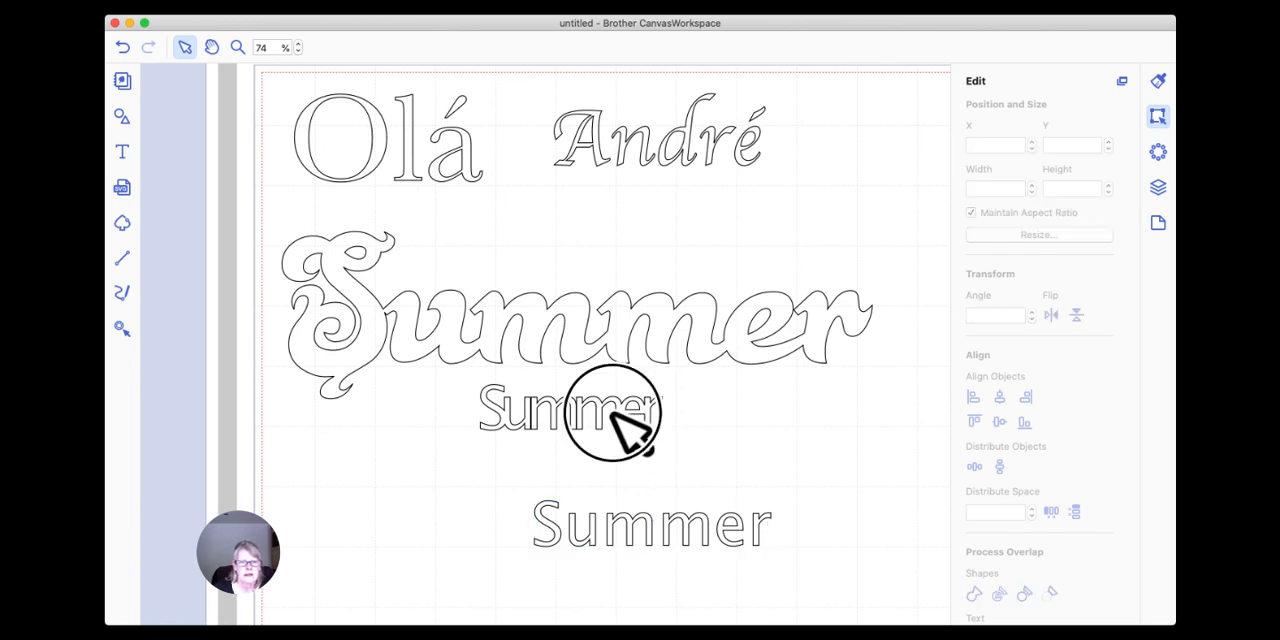
# Delete the large script "Summer" and move the tightly spaced welded "Summer" directly beneath "Olá".
pyautogui.click(614, 350)
pyautogui.press('Delete')
pyautogui.click(570, 414)
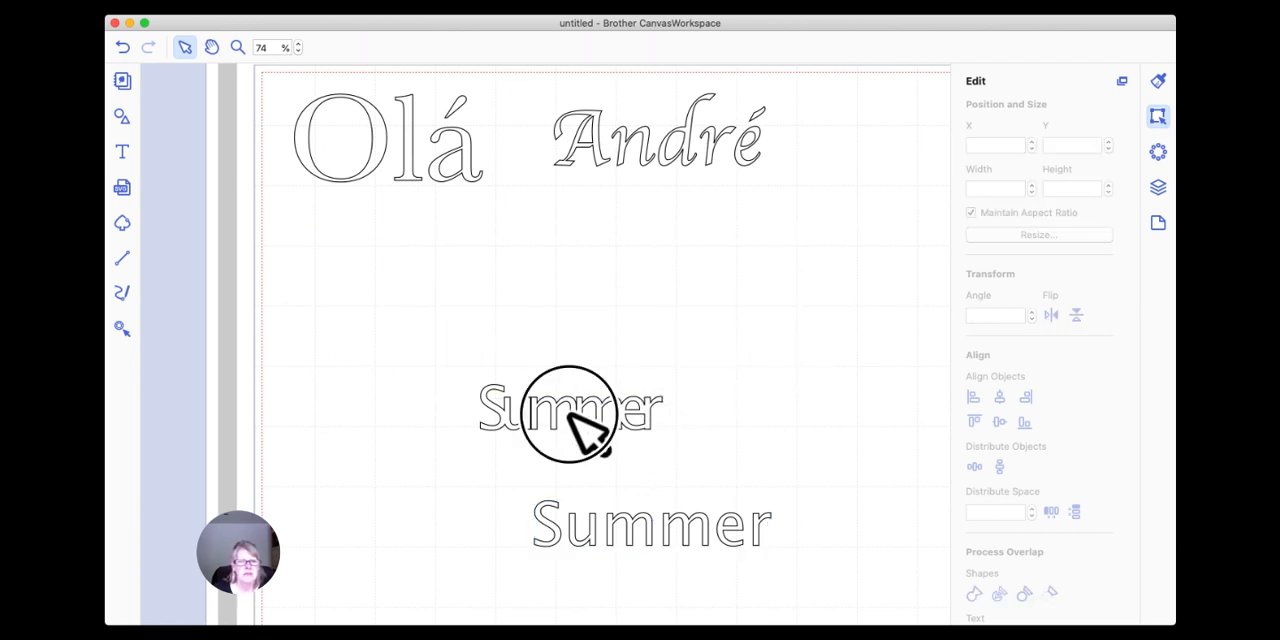
pyautogui.moveTo(569, 414); pyautogui.dragTo(532, 308)
pyautogui.moveTo(578, 414); pyautogui.dragTo(401, 174)
# Move the new, loosely spaced "Summer" to about X 3.20, Y 4.62 and weld it into separate letter shapes.
pyautogui.moveTo(645, 522); pyautogui.dragTo(546, 346)
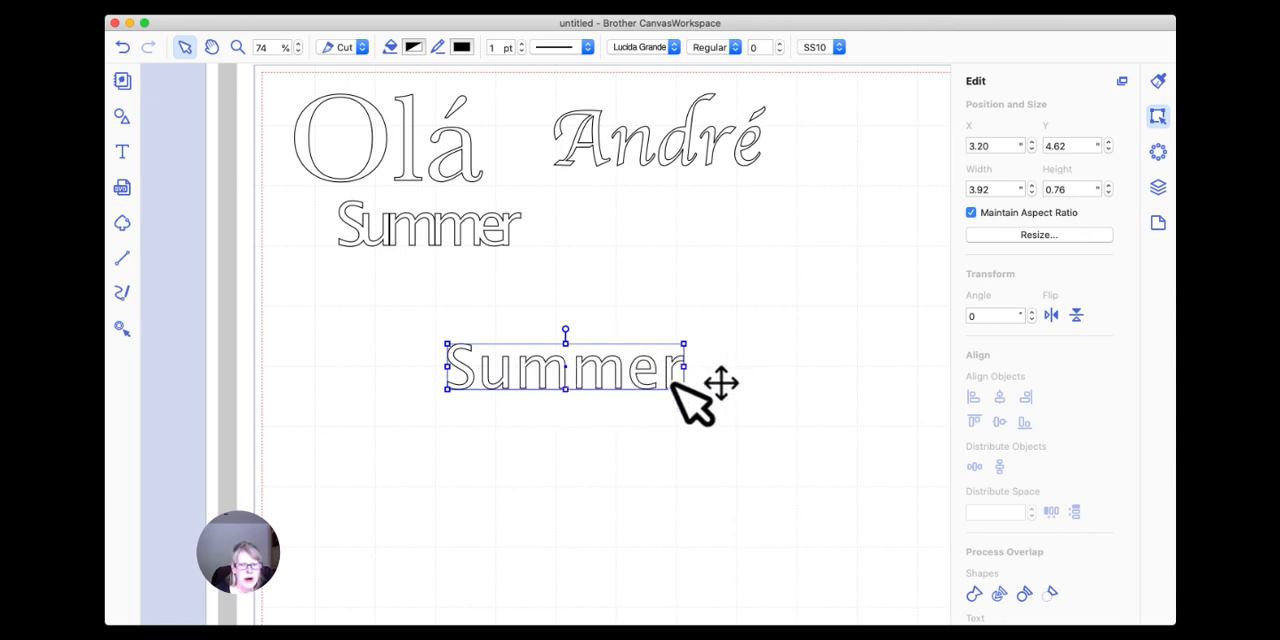
pyautogui.click(1000, 597)
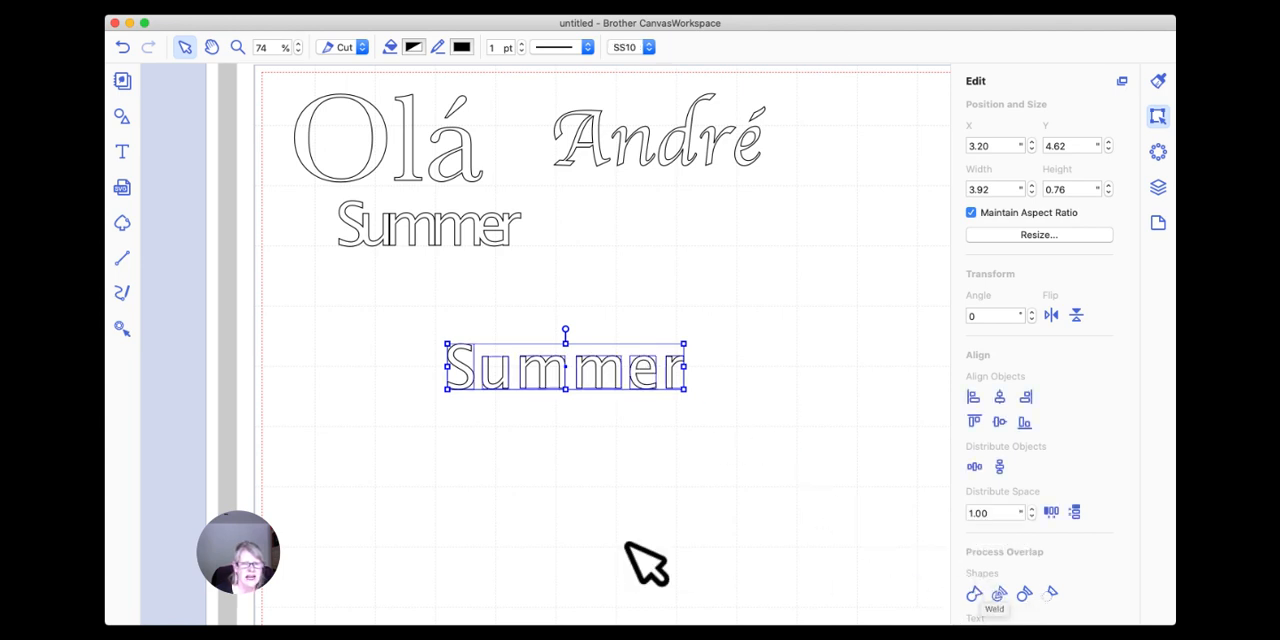
pyautogui.click(594, 409)
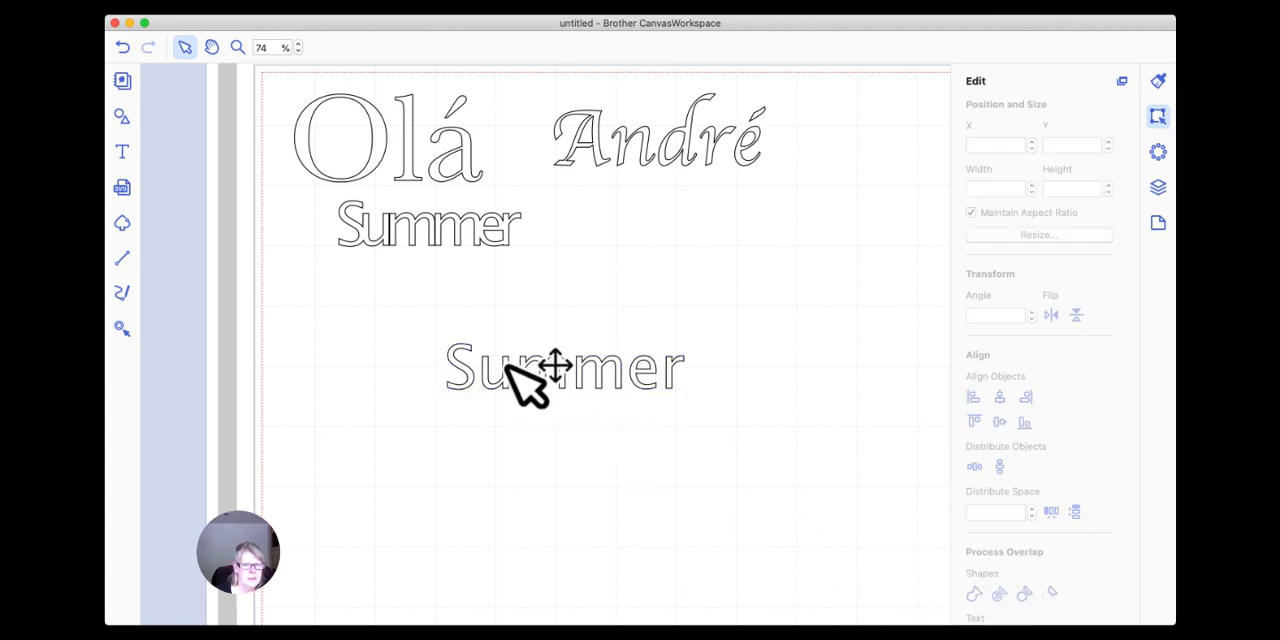
# Nudge the "u" to about X 3.60, Y 4.83 so that it overlaps the "S".
pyautogui.click(506, 368)
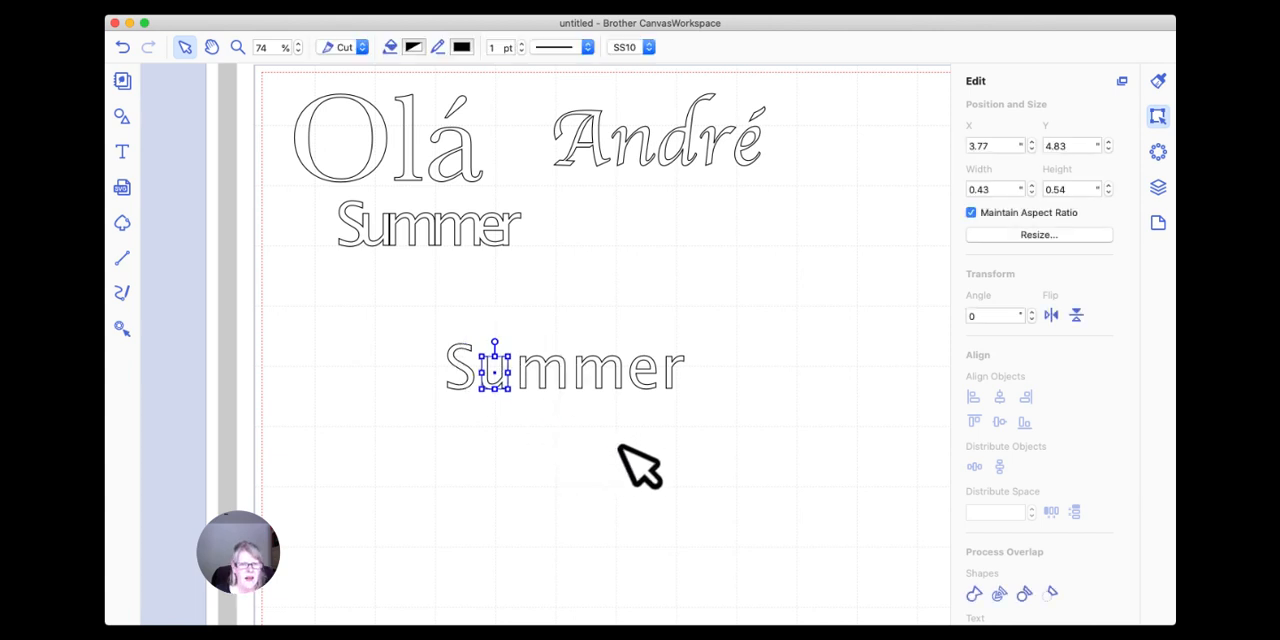
pyautogui.press('Left')
pyautogui.press('Left')
pyautogui.press('Left')
pyautogui.press('Left')
pyautogui.press('Left')
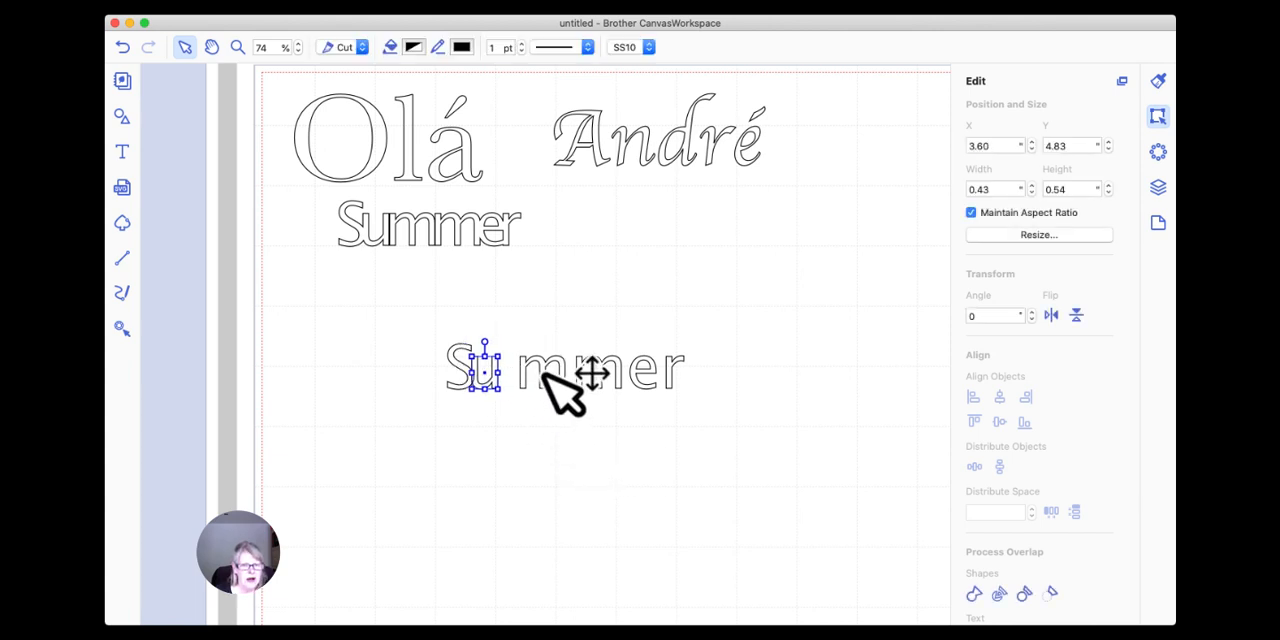
# Stagger the remaining letters so each overlaps its neighbour, with the "m"s at about X 4.04, Y 4.87 and X 4.76, Y 4.78, and the "r" at X 5.90, Y 4.75.
pyautogui.click(543, 373)
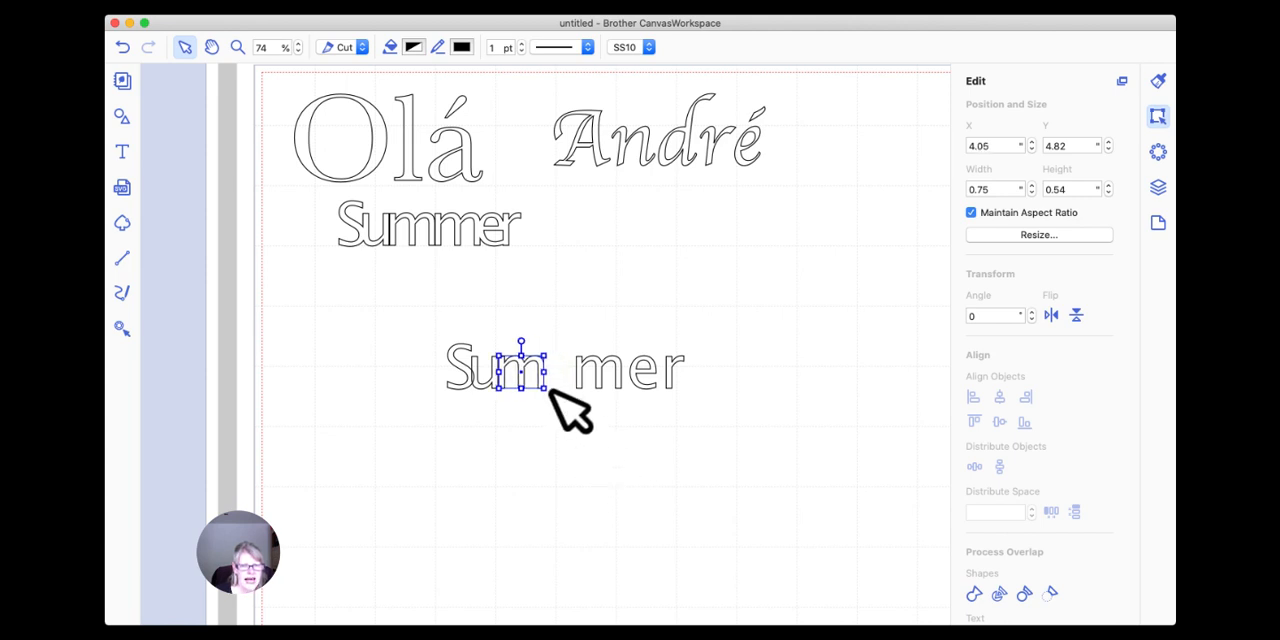
pyautogui.click(522, 409)
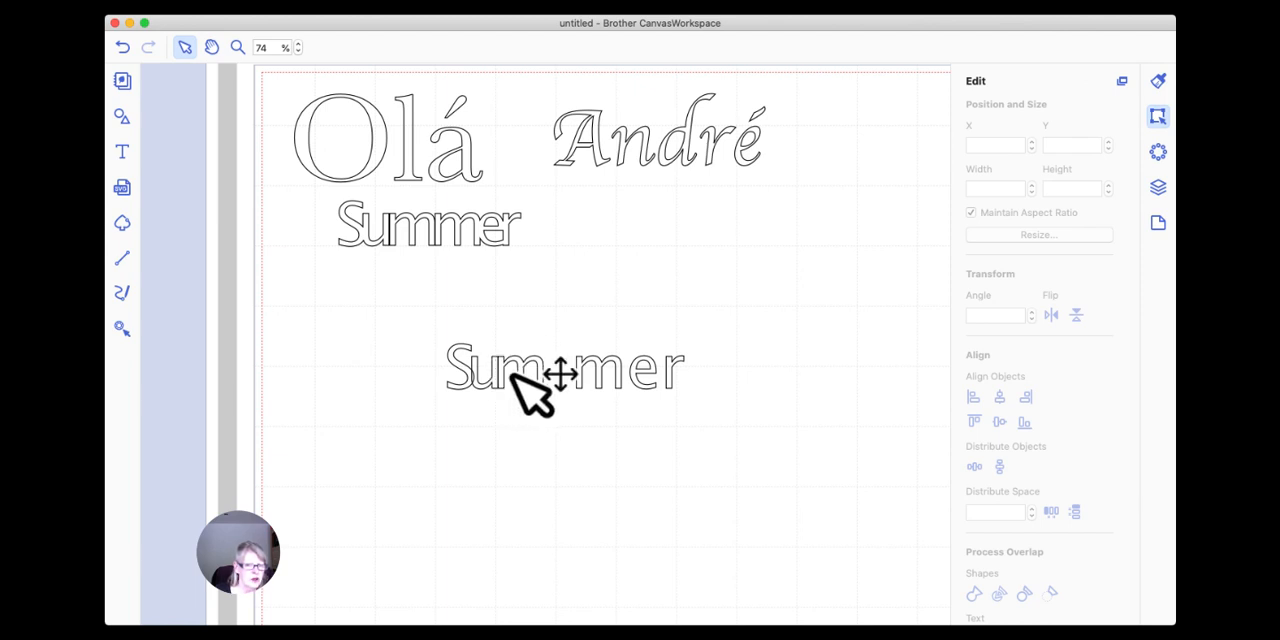
pyautogui.click(532, 380)
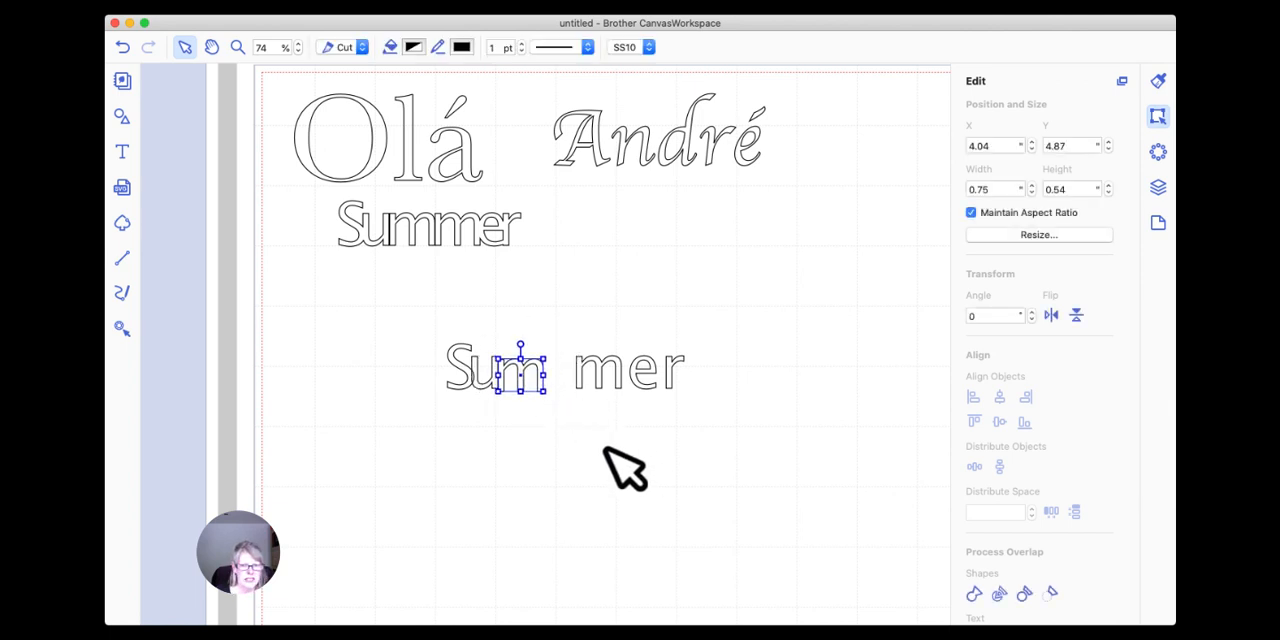
pyautogui.moveTo(500, 368); pyautogui.dragTo(563, 358)
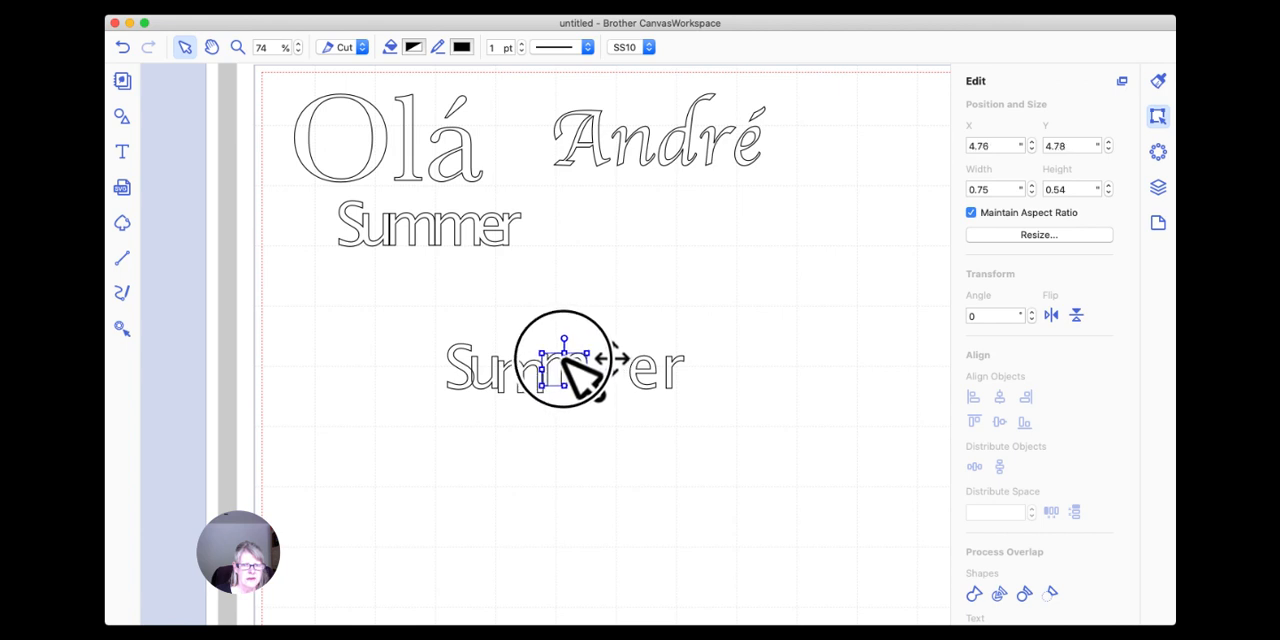
pyautogui.moveTo(645, 372); pyautogui.dragTo(612, 368)
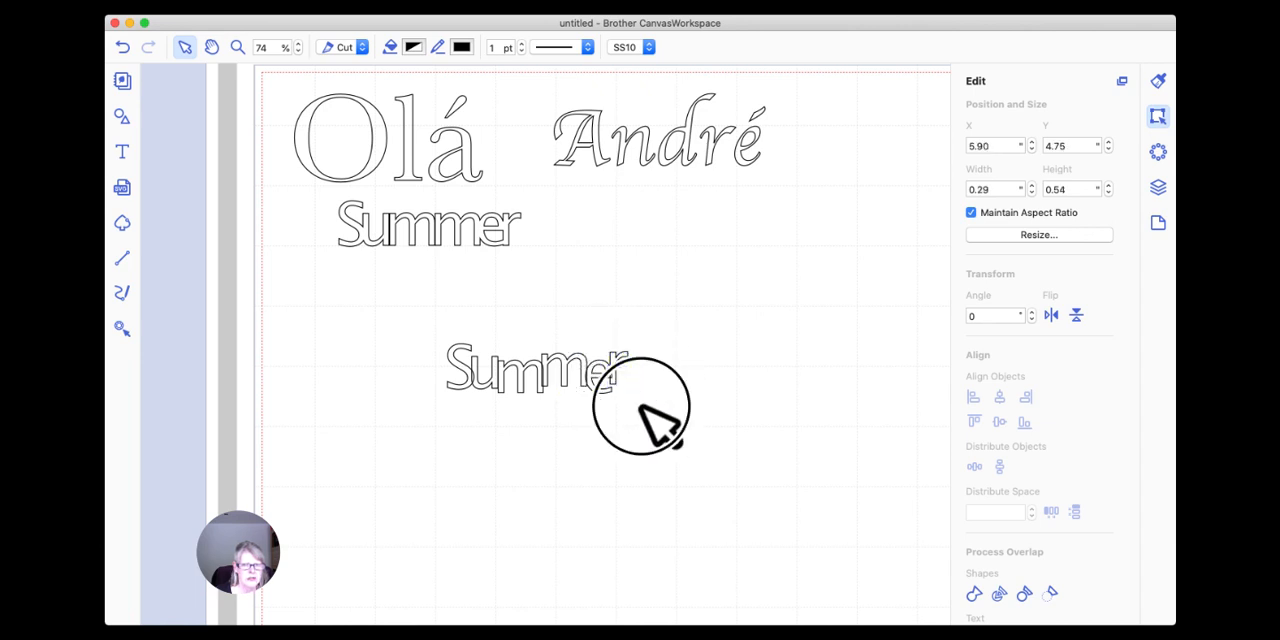
# Weld all the staggered letters of the lower "Summer" together.
pyautogui.moveTo(673, 421); pyautogui.dragTo(410, 326)
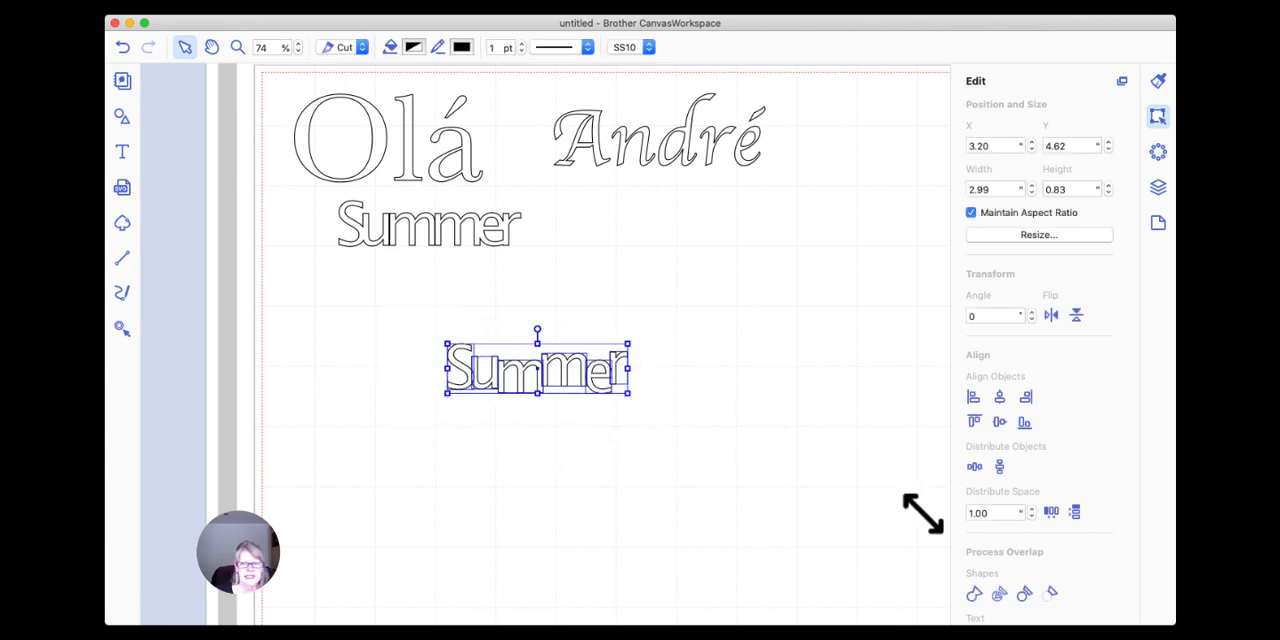
pyautogui.click(973, 593)
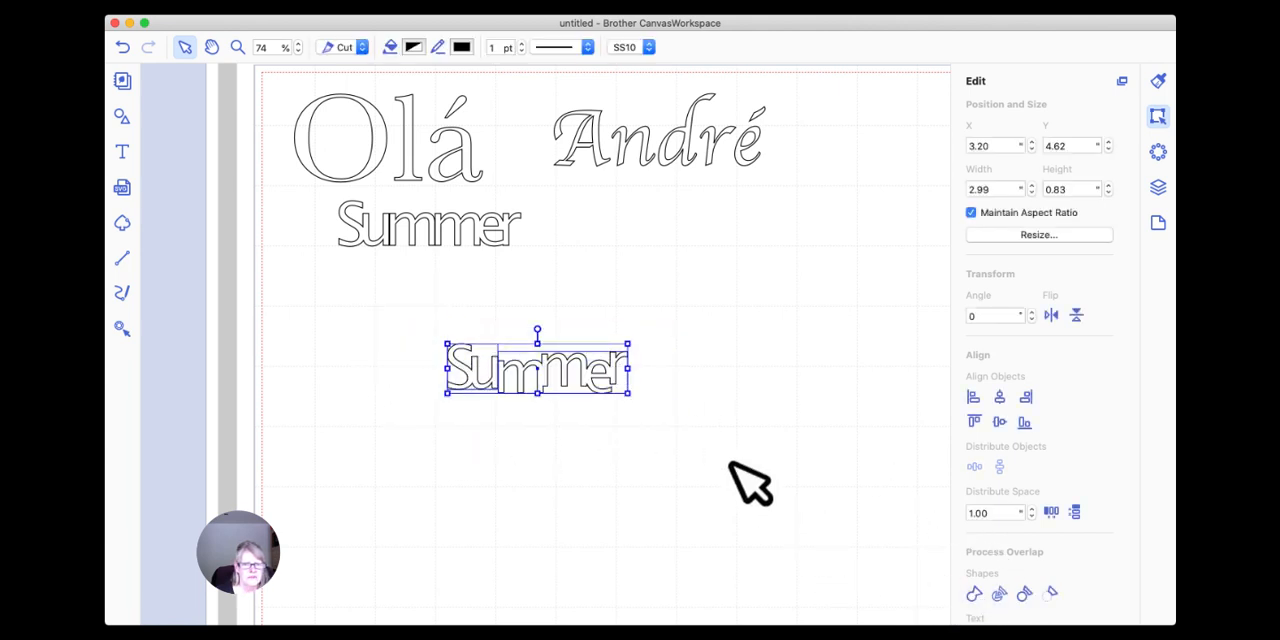
pyautogui.click(495, 412)
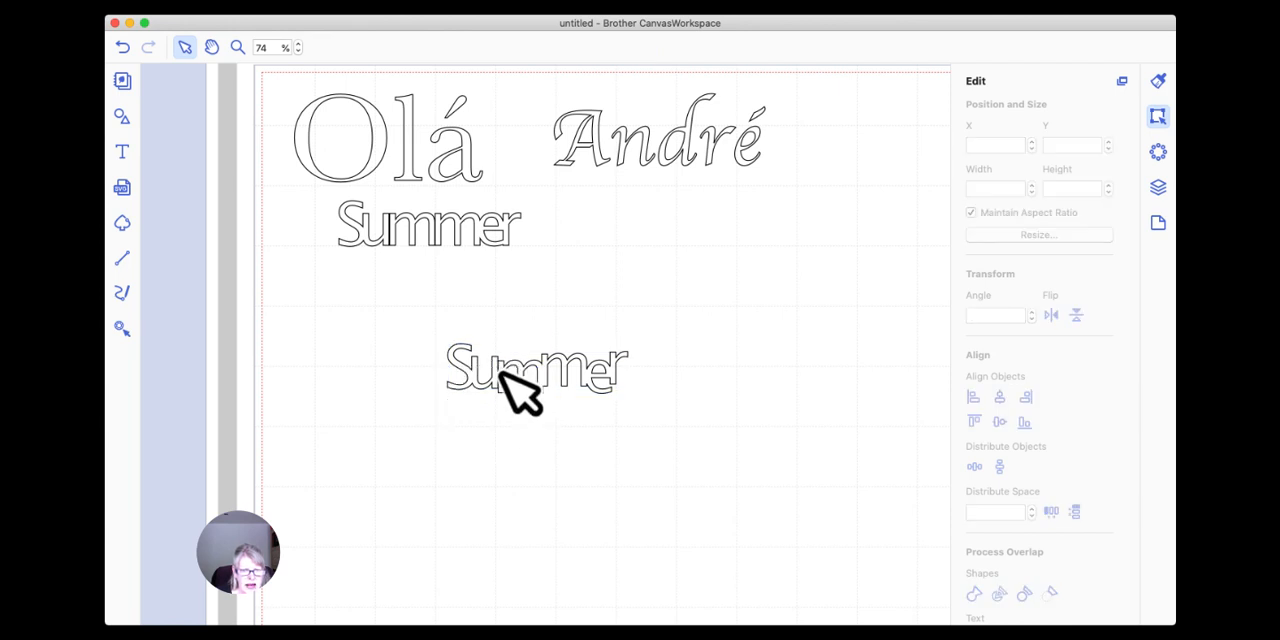
# Shift the "mmer" piece slightly further over the "u" and weld the whole staggered word into one shape.
pyautogui.click(503, 368)
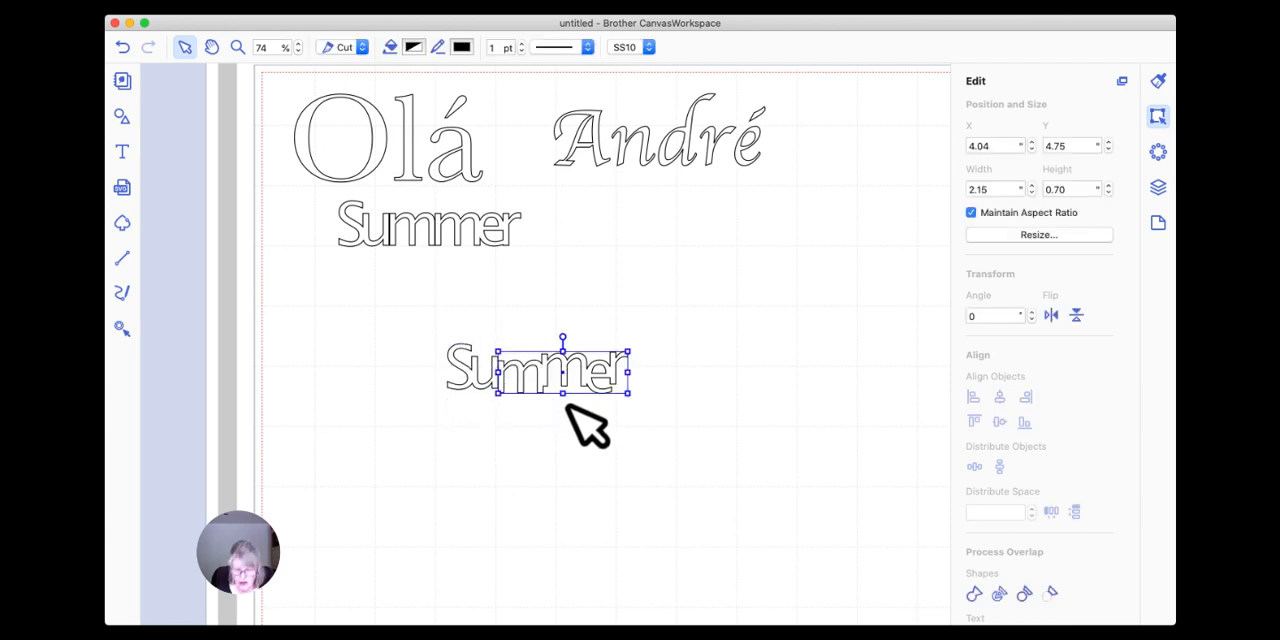
pyautogui.moveTo(663, 432); pyautogui.dragTo(418, 346)
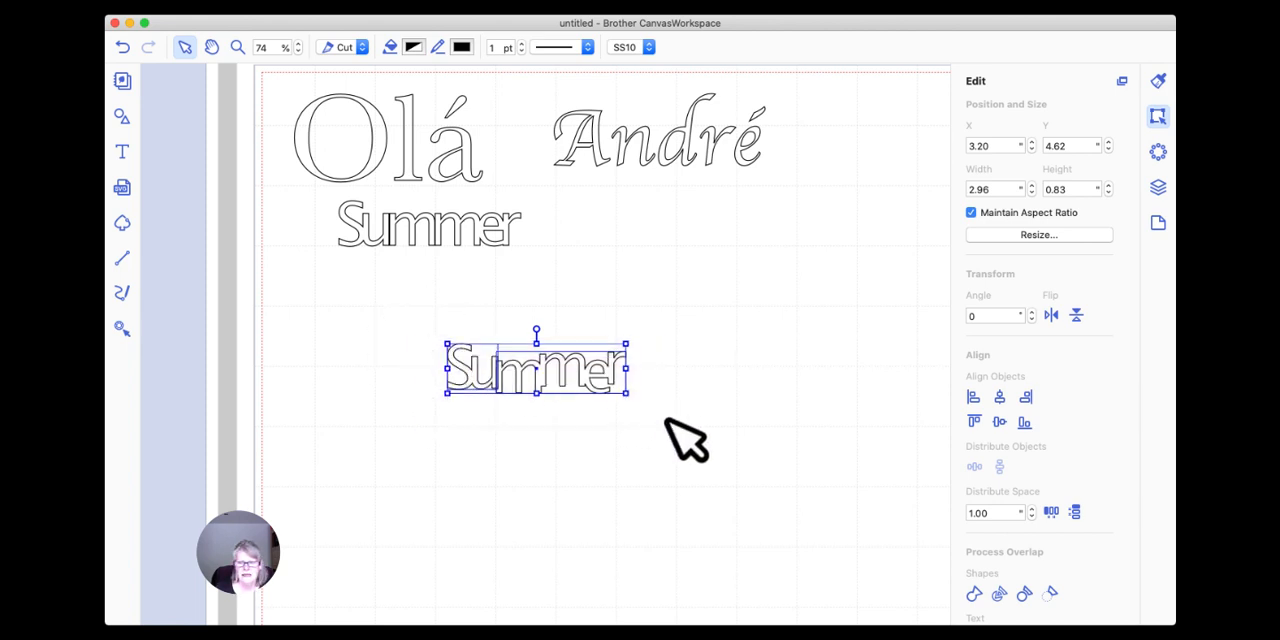
pyautogui.click(972, 594)
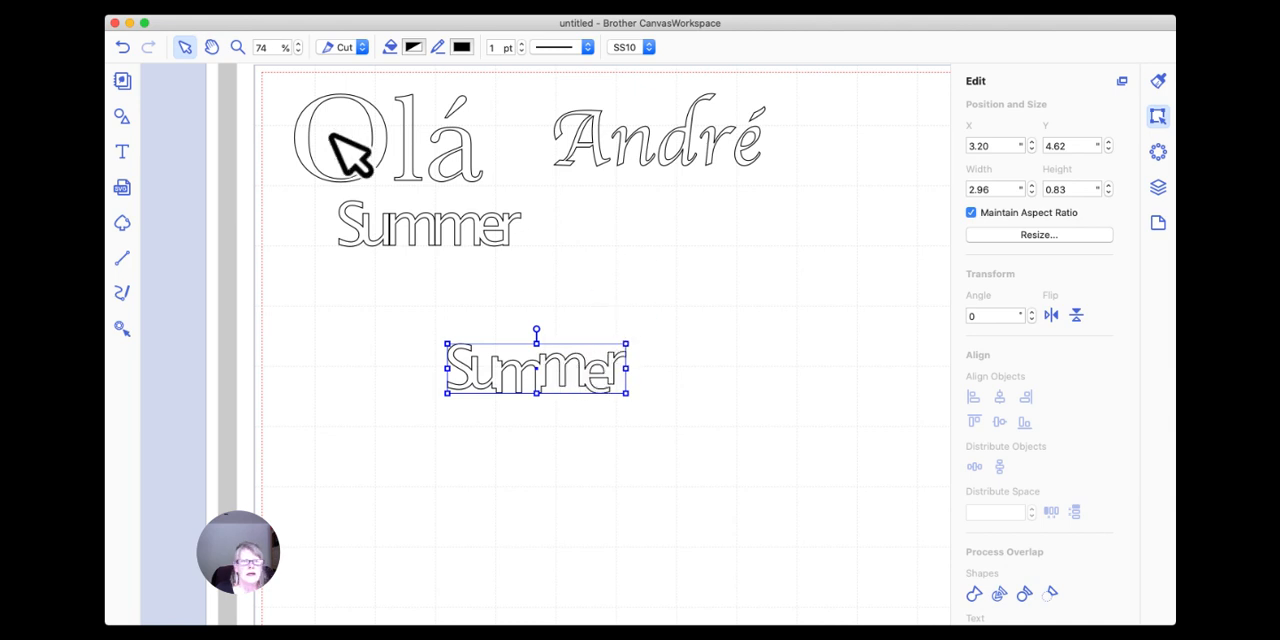
# Fill the staggered "Summer" with the Strawberry colour and enlarge it to about 5.68 by 1.58 inches.
pyautogui.click(413, 47)
pyautogui.click(958, 272)
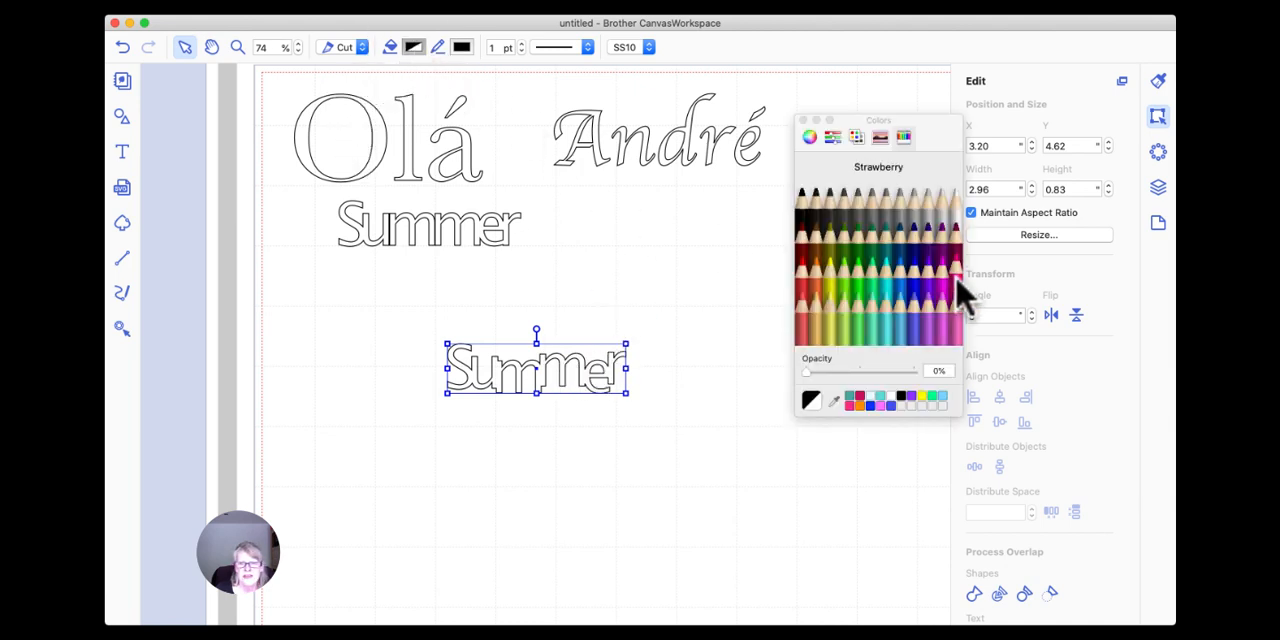
pyautogui.moveTo(626, 393); pyautogui.dragTo(789, 497)
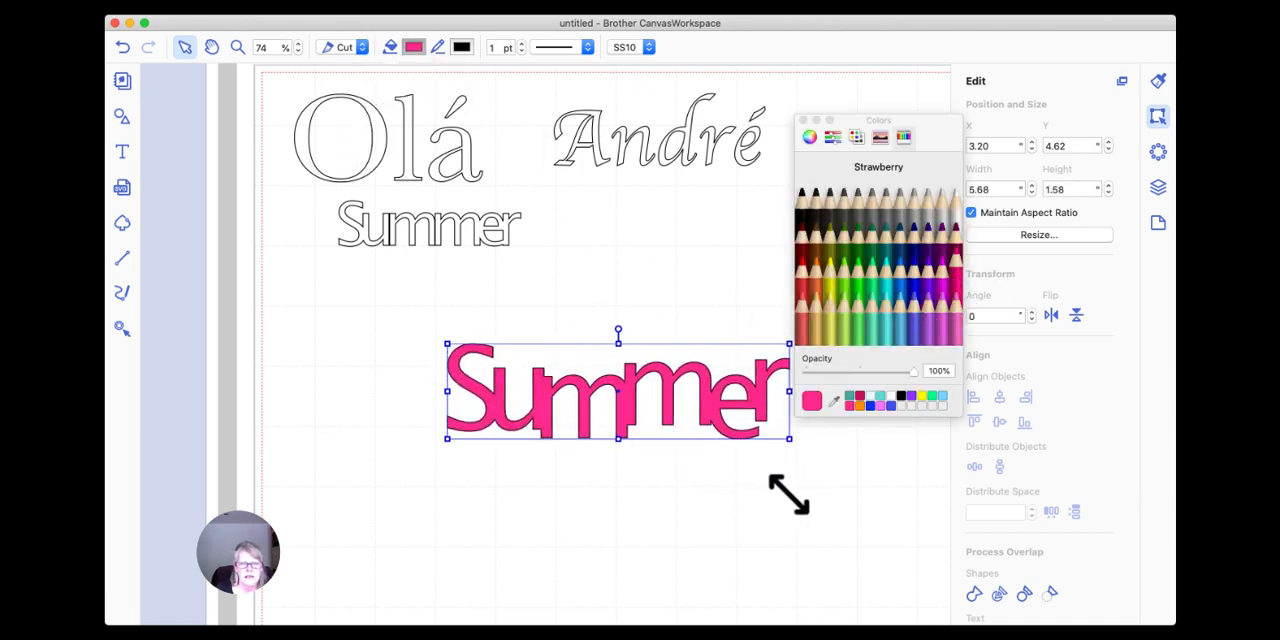
pyautogui.click(802, 120)
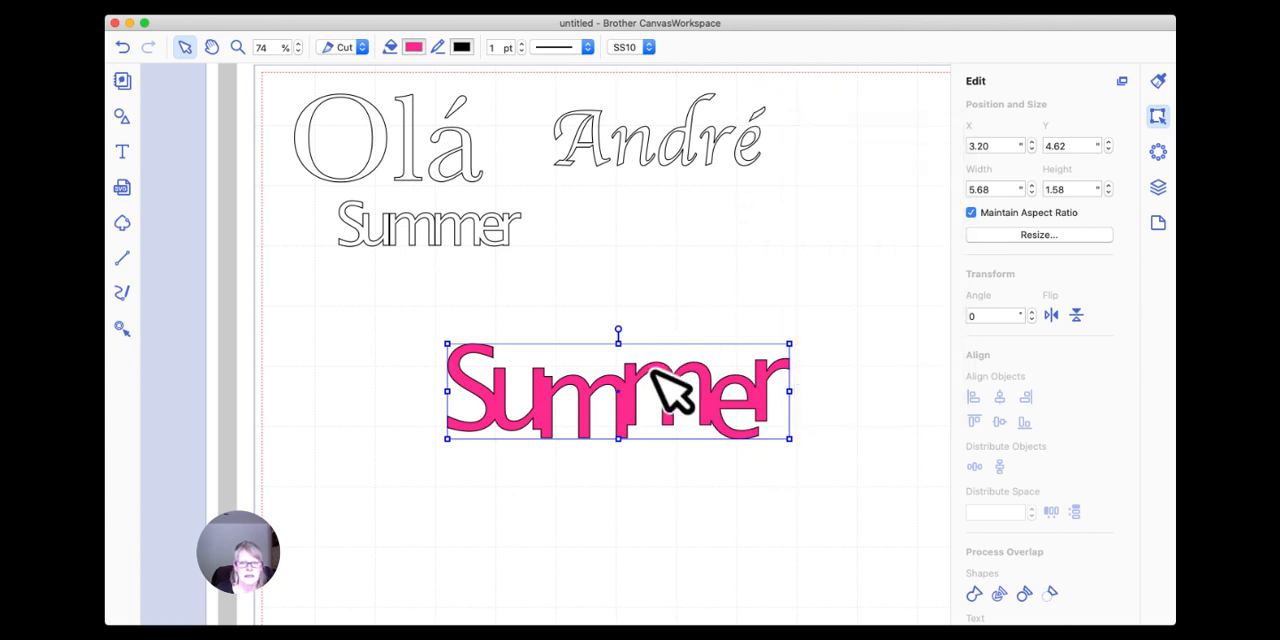
# Move the pink "Summer" to about X 1.52, Y 4.63 and enlarge the outlined "Summer" above it to about 6.00 by 1.51 inches.
pyautogui.moveTo(684, 380); pyautogui.dragTo(584, 380)
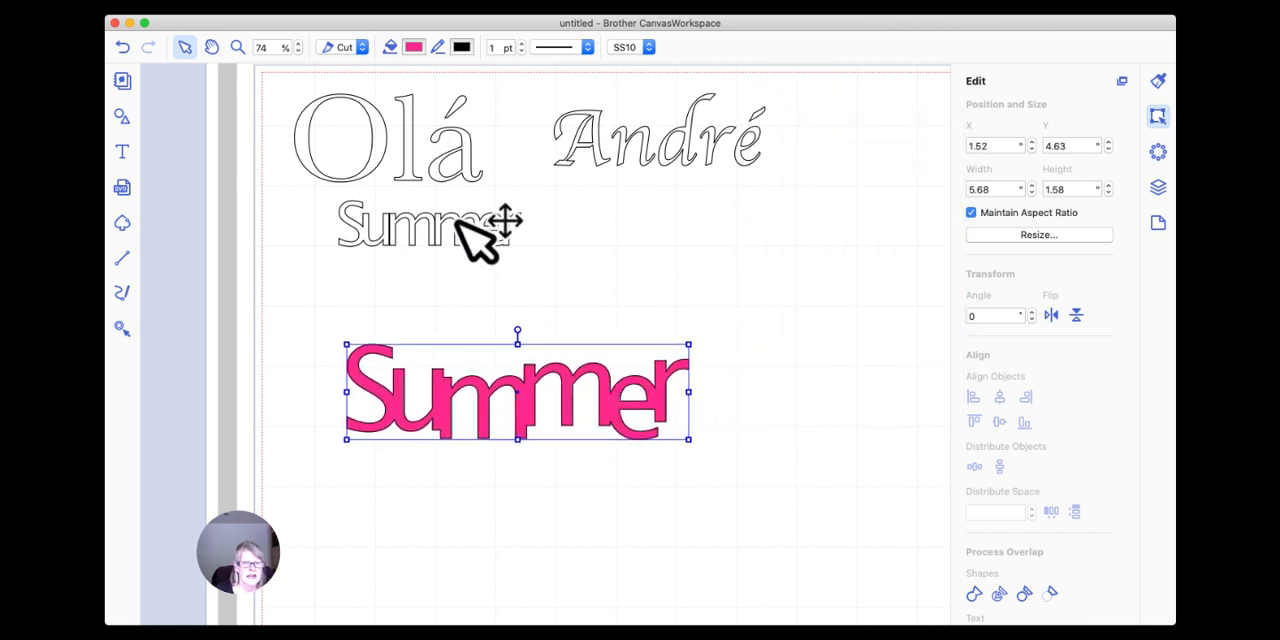
pyautogui.moveTo(486, 237); pyautogui.dragTo(779, 303)
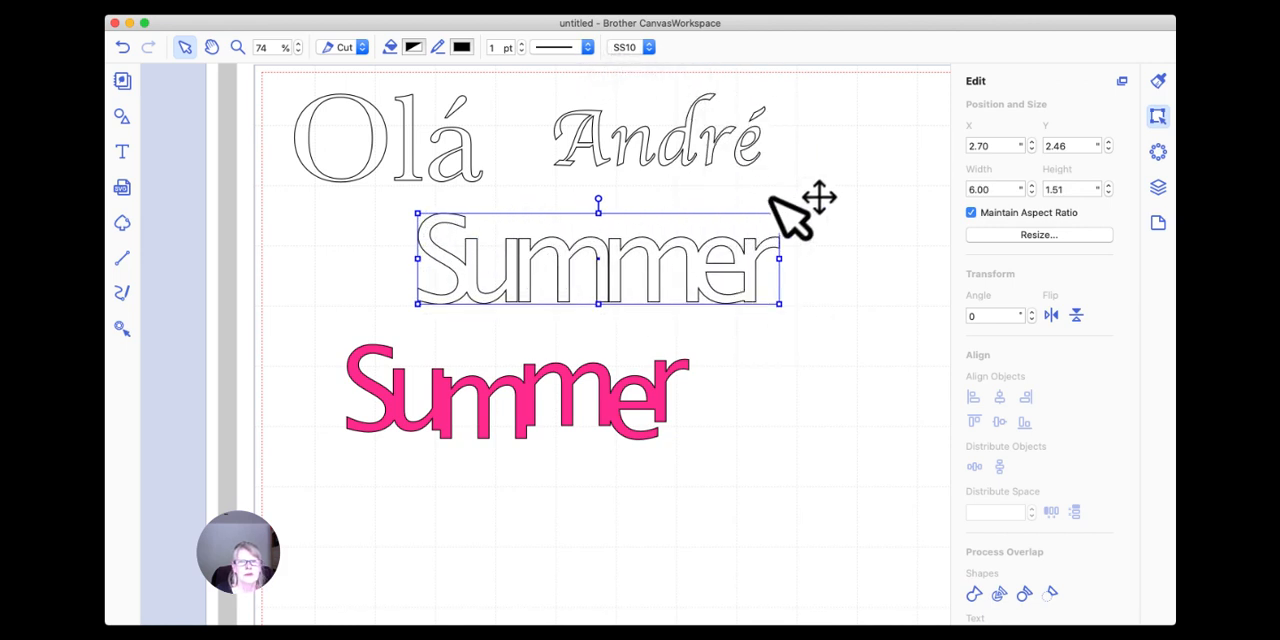
pyautogui.click(725, 232)
pyautogui.click(583, 272)
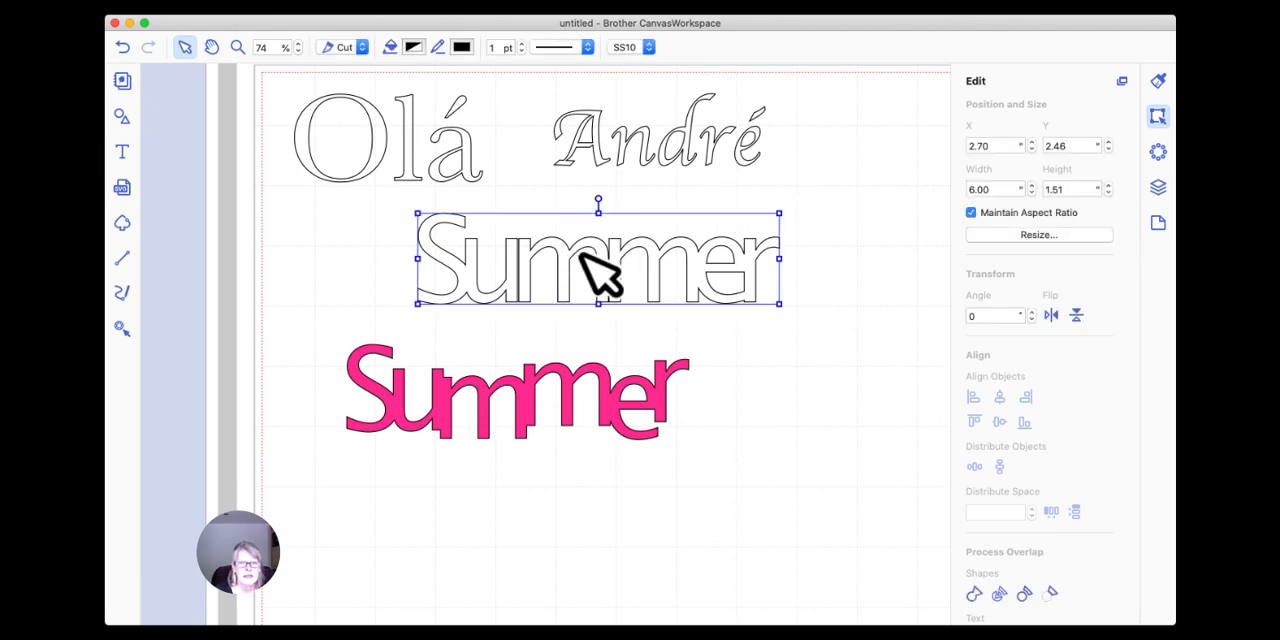
# Weld the enlarged outlined "Summer" again and select its first "m" to check whether it is joined.
pyautogui.click(999, 592)
pyautogui.click(847, 323)
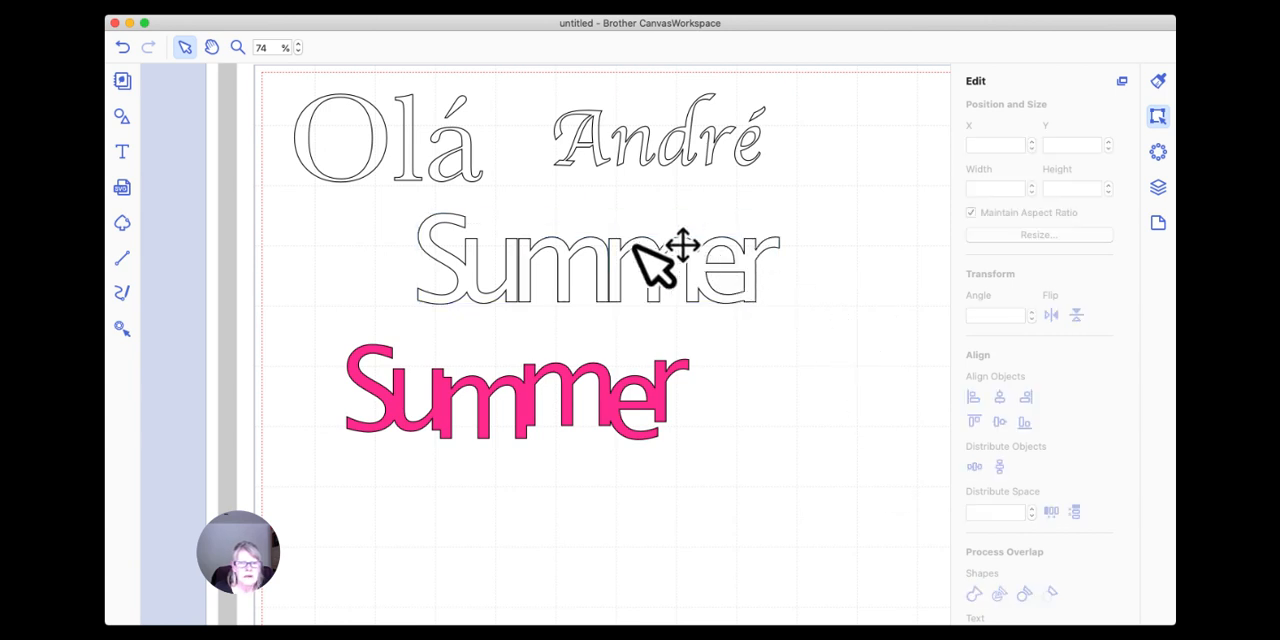
pyautogui.click(528, 256)
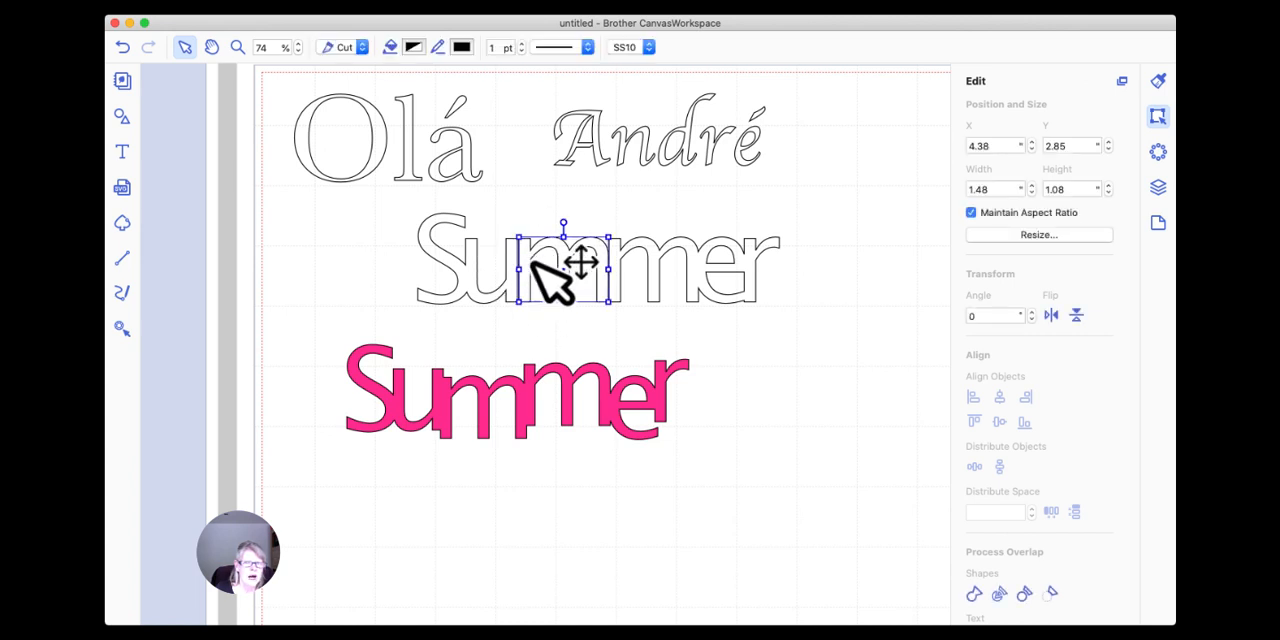
pyautogui.click(769, 333)
# Shift the "mmer" pieces of the outlined "Summer" to about X 4.33 so they overlap the "u" further.
pyautogui.moveTo(779, 267); pyautogui.dragTo(533, 266)
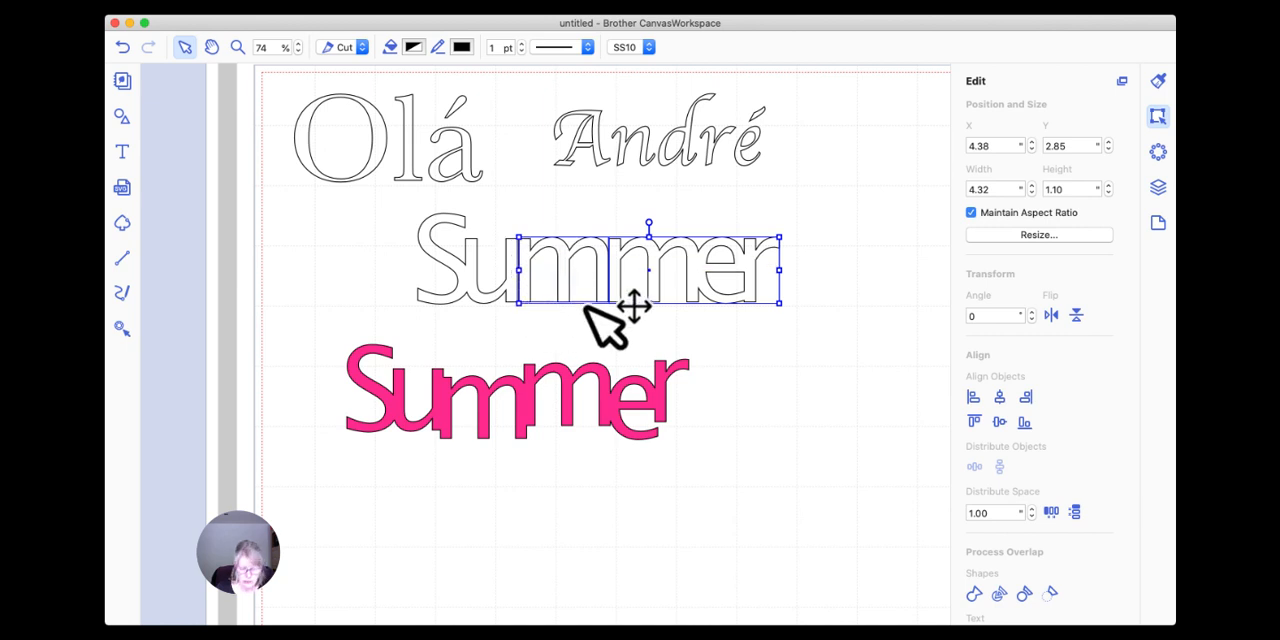
pyautogui.press('Left')
pyautogui.press('Left')
pyautogui.press('Left')
pyautogui.press('Left')
pyautogui.press('Left')
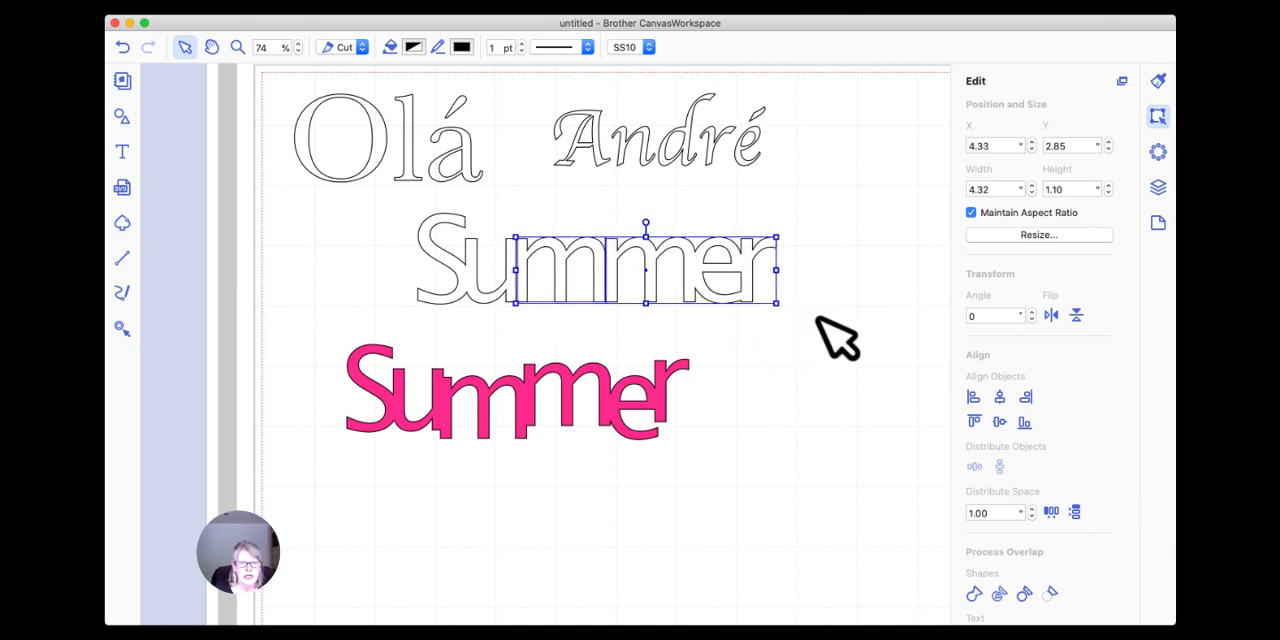
# Weld all pieces of the outlined "Summer" together and select the pink "Summer" for comparison.
pyautogui.click(840, 345)
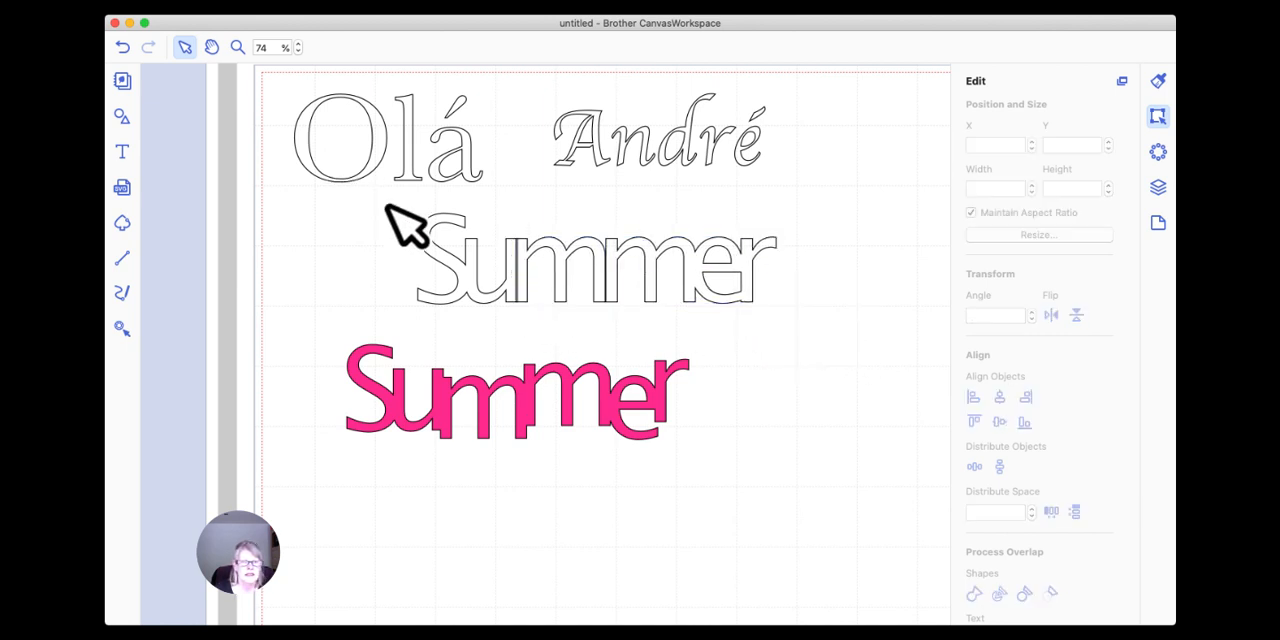
pyautogui.moveTo(396, 208); pyautogui.dragTo(880, 385)
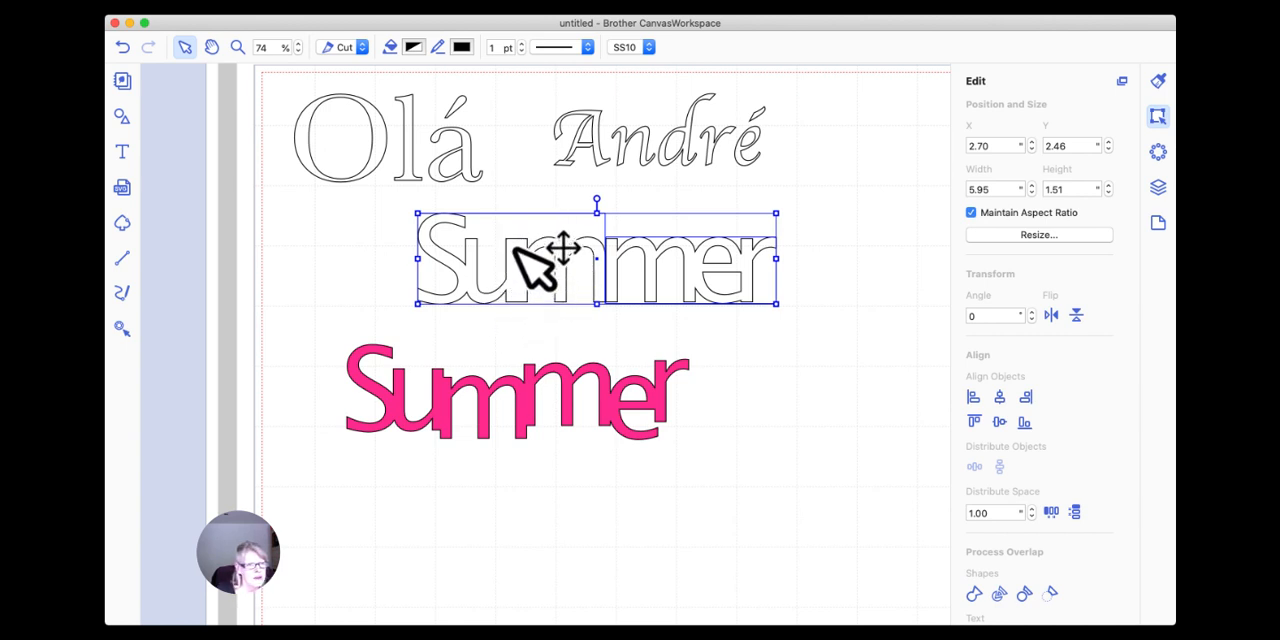
pyautogui.click(525, 400)
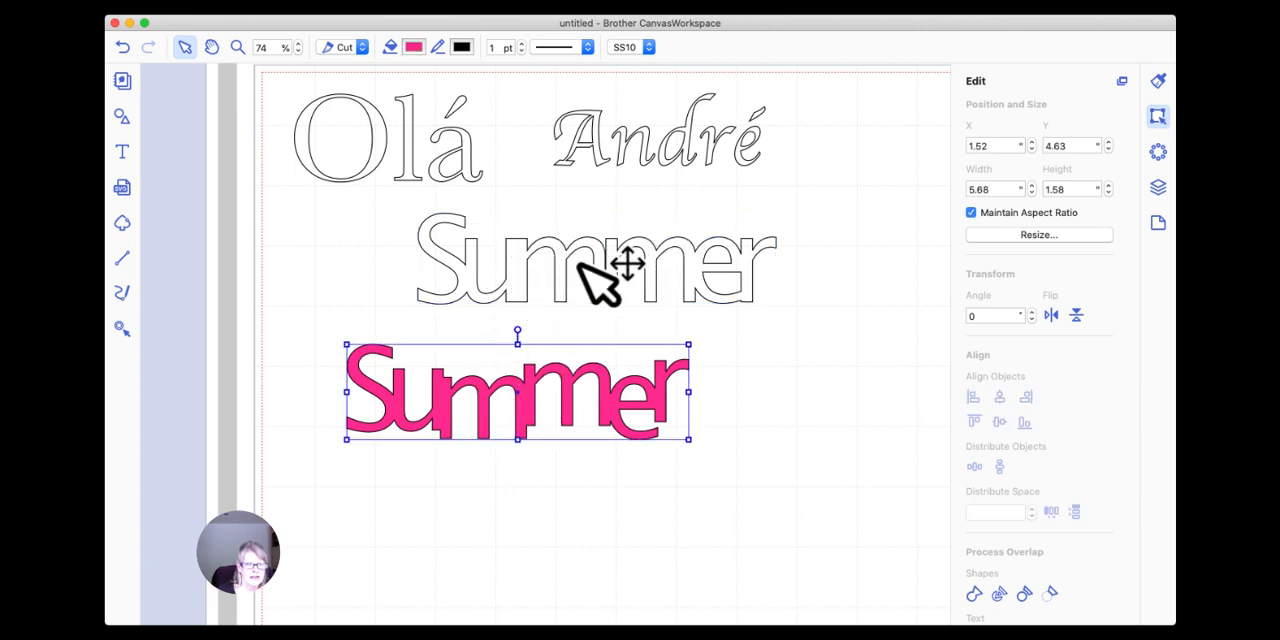
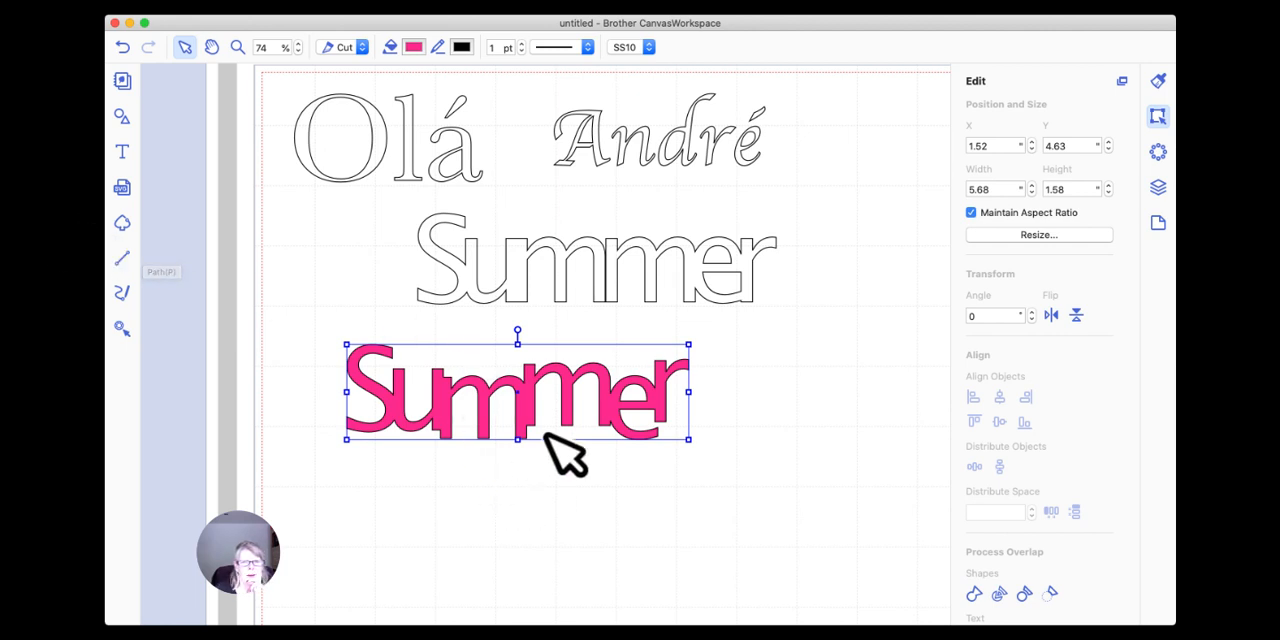
# Shift the "mer" piece of the outlined "Summer" to X 5.78 inches and weld it to the preceding letters.
pyautogui.click(614, 266)
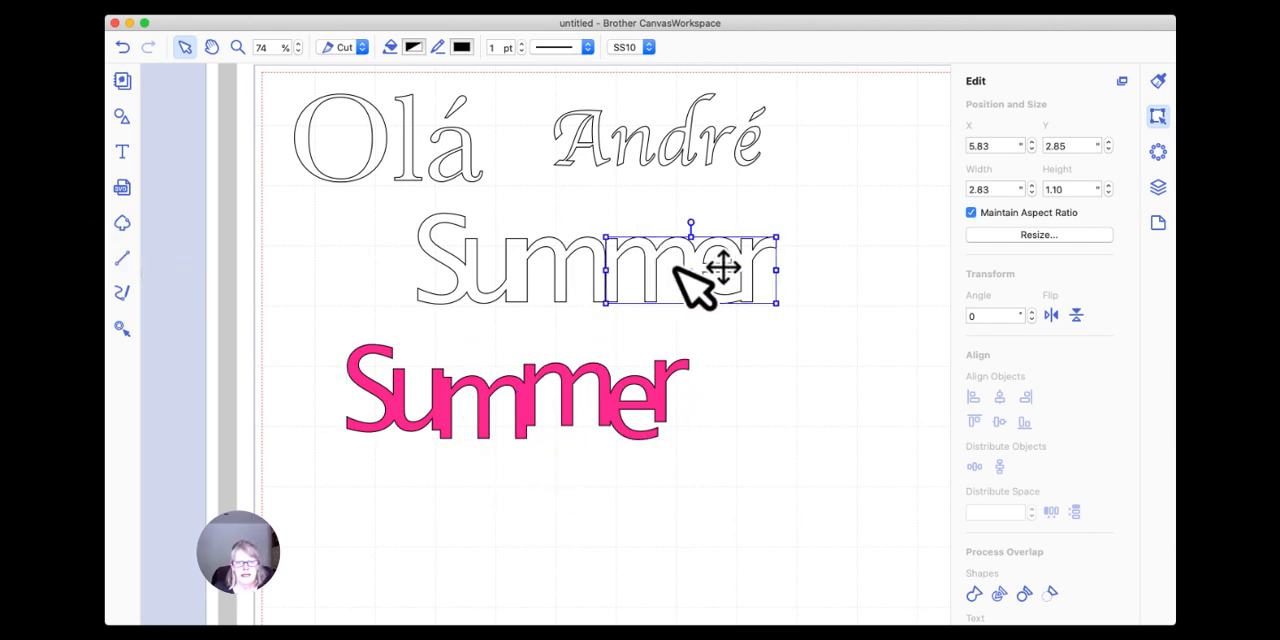
pyautogui.press('Left')
pyautogui.press('Left')
pyautogui.press('Left')
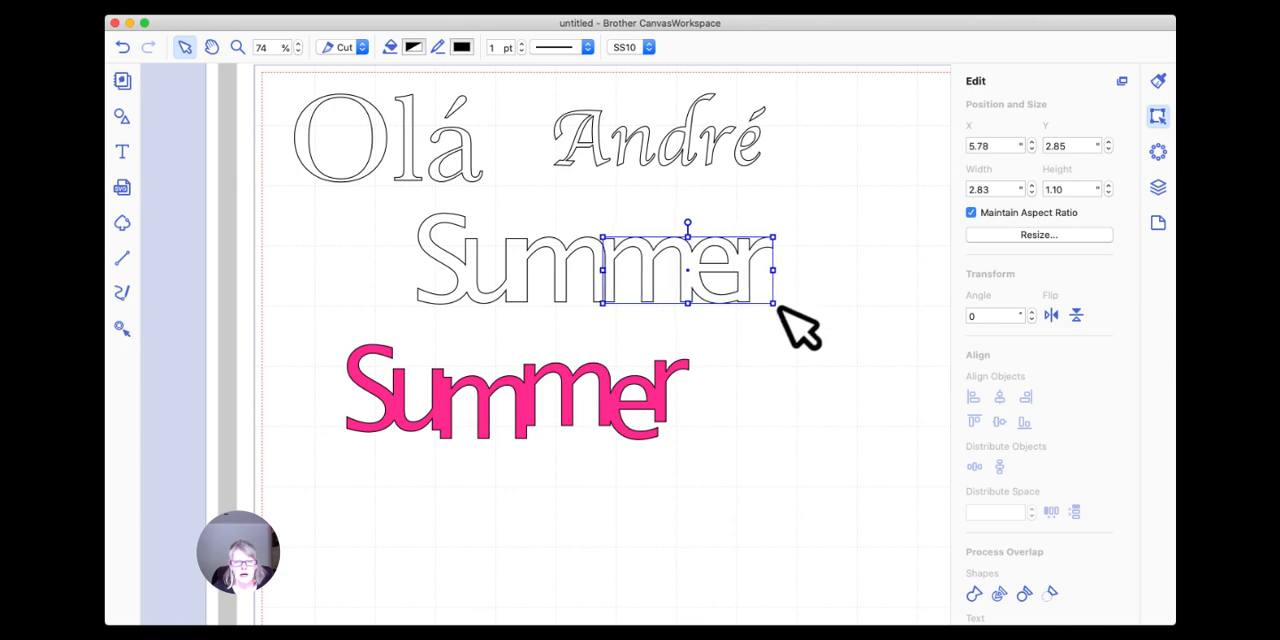
pyautogui.moveTo(788, 315); pyautogui.dragTo(360, 196)
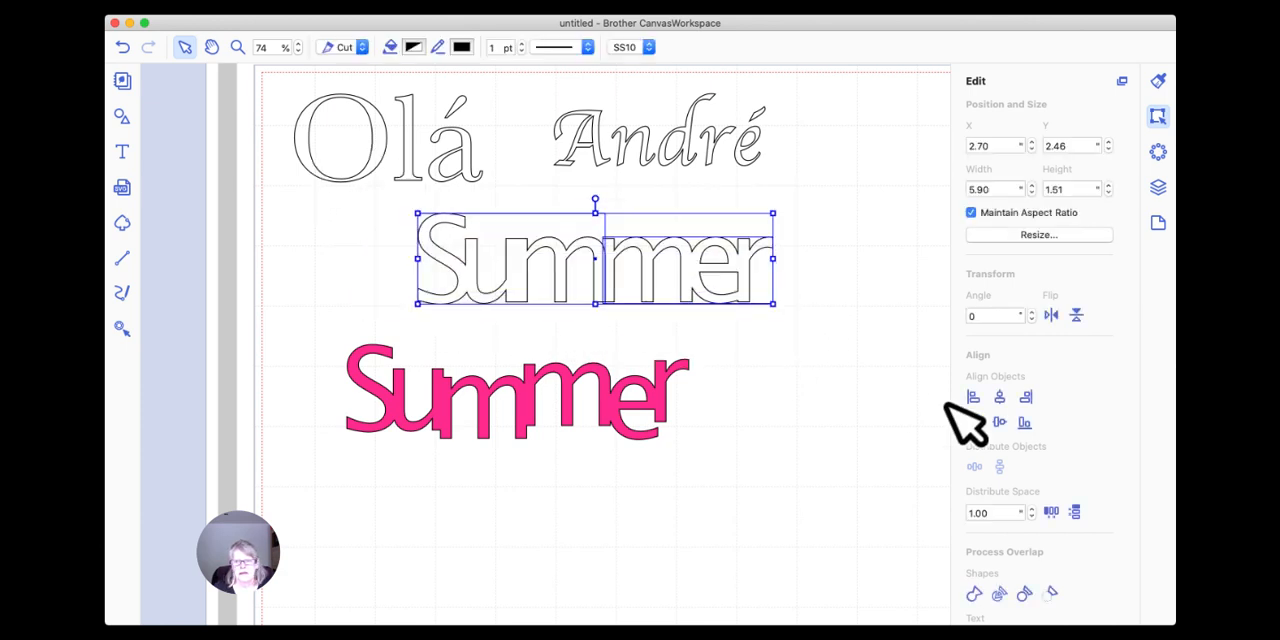
# Move the pink "Summer" down out of the way and the outlined "Summer" to about X 1.37, Y 2.53.
pyautogui.moveTo(620, 372); pyautogui.dragTo(735, 498)
pyautogui.moveTo(628, 268); pyautogui.dragTo(551, 268)
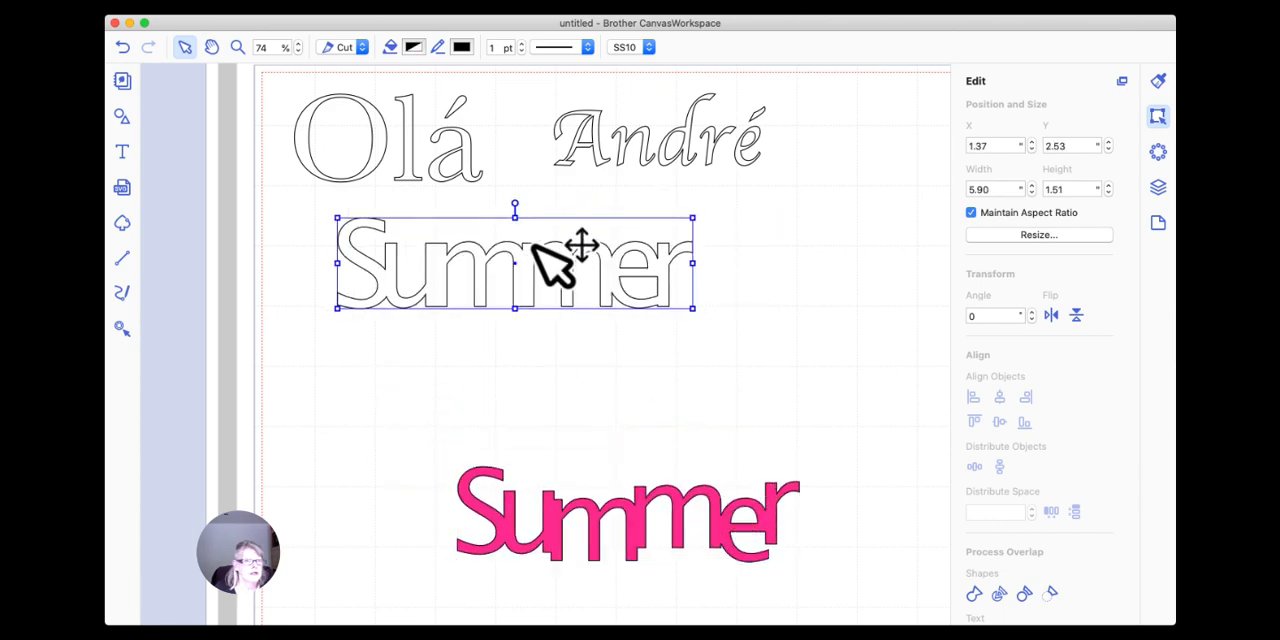
# Add a square, reshape it into a bar about 6.65 by 0.18 inches, and place it across the outlined "Summer" at about Y 3.43.
pyautogui.click(118, 114)
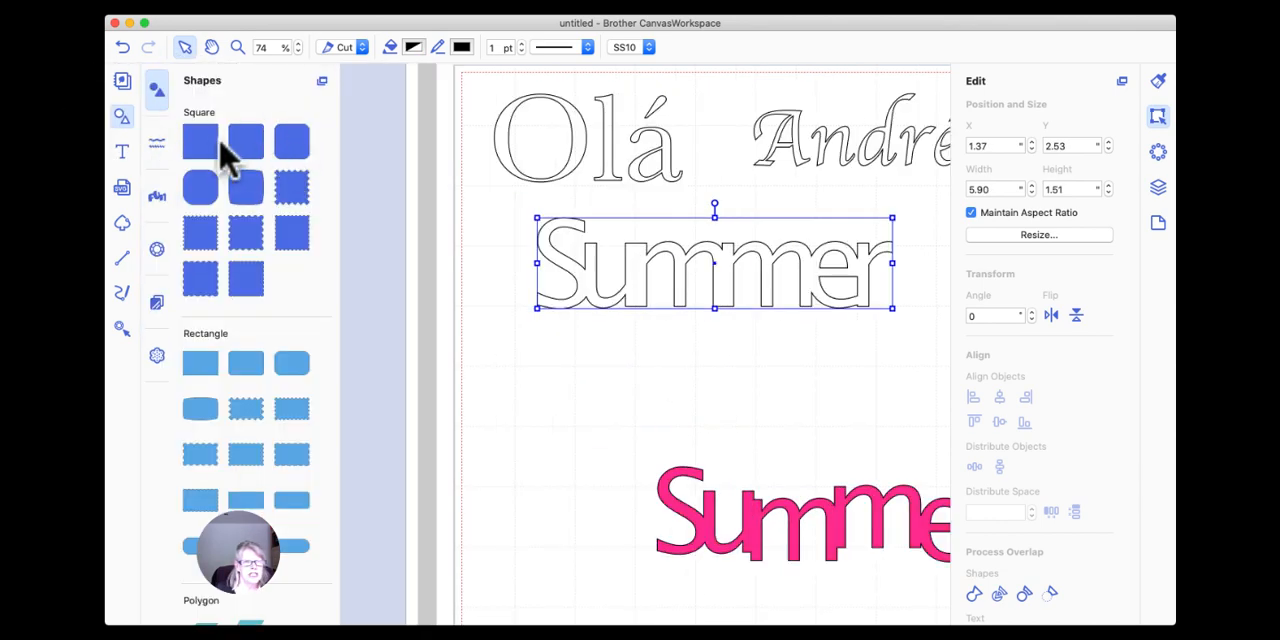
pyautogui.moveTo(230, 150); pyautogui.dragTo(605, 365)
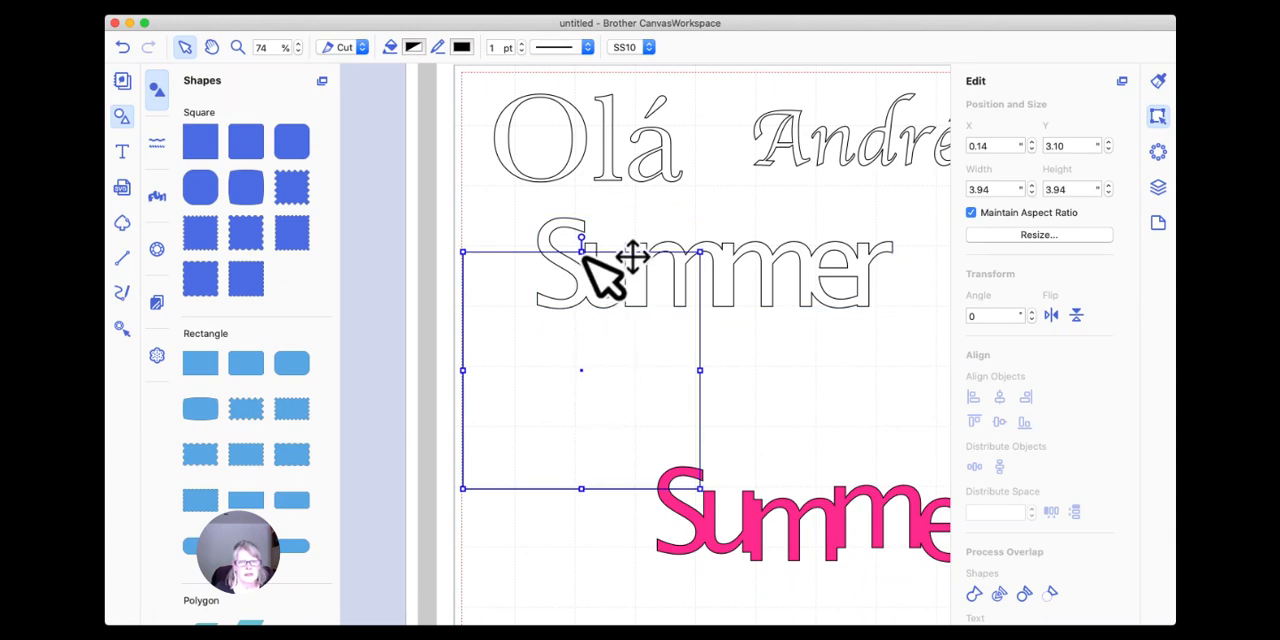
pyautogui.moveTo(581, 253); pyautogui.dragTo(668, 265)
pyautogui.moveTo(760, 267); pyautogui.dragTo(915, 271)
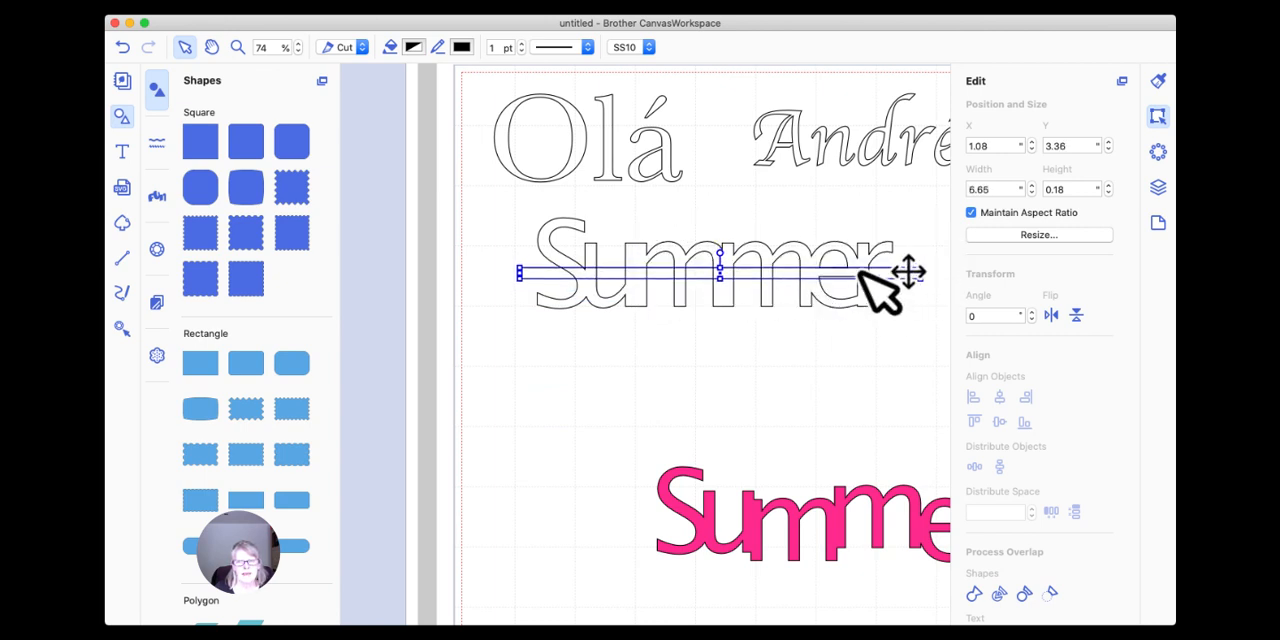
pyautogui.hscroll(1, 737, 261)
pyautogui.hscroll(1, 740, 262)
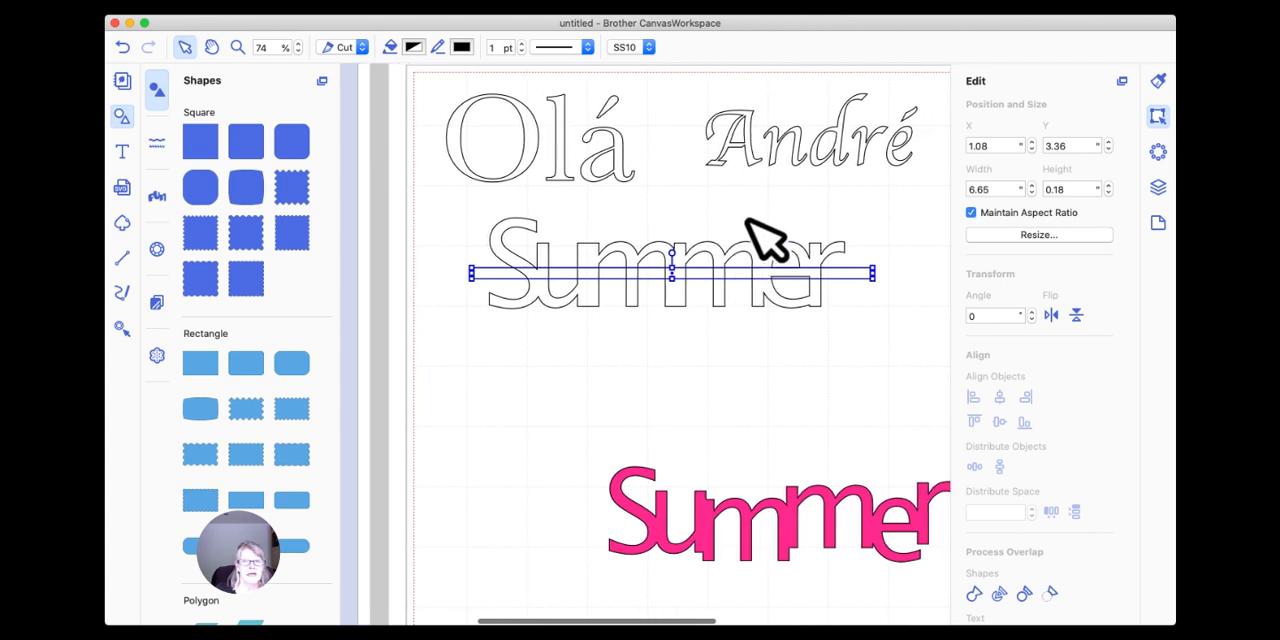
pyautogui.moveTo(703, 271); pyautogui.dragTo(698, 282)
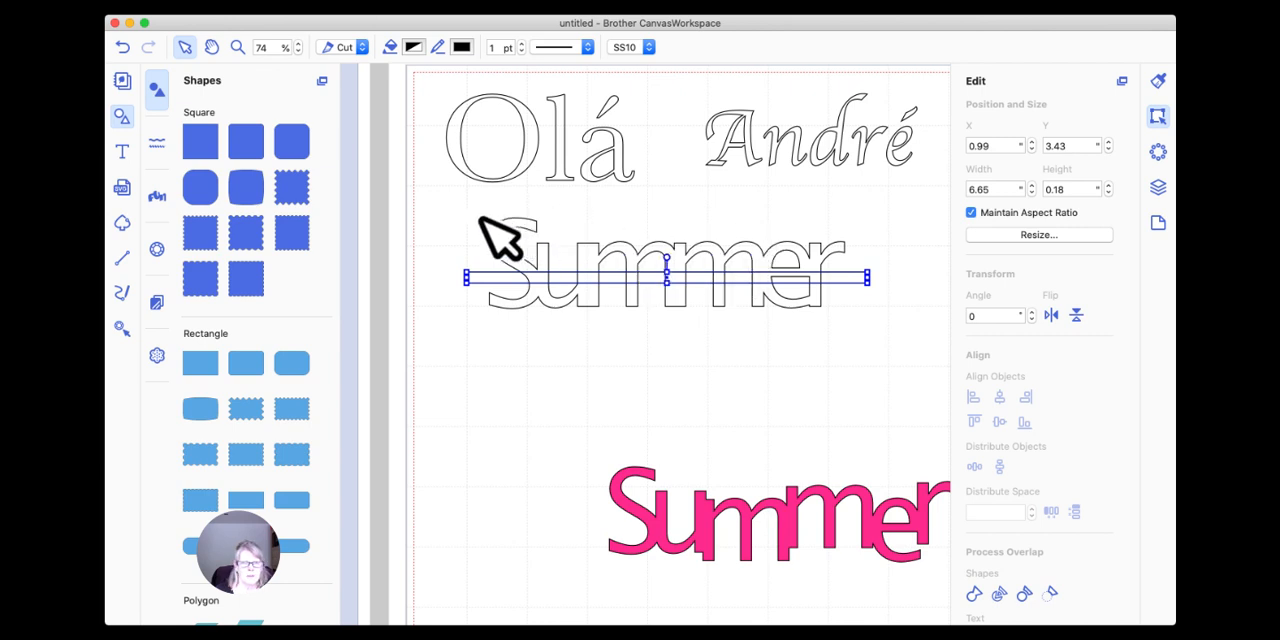
# Cut the thin bar out of the outlined "Summer" and move the sliced word to about X 0.70, Y 2.80.
pyautogui.moveTo(442, 208); pyautogui.dragTo(887, 330)
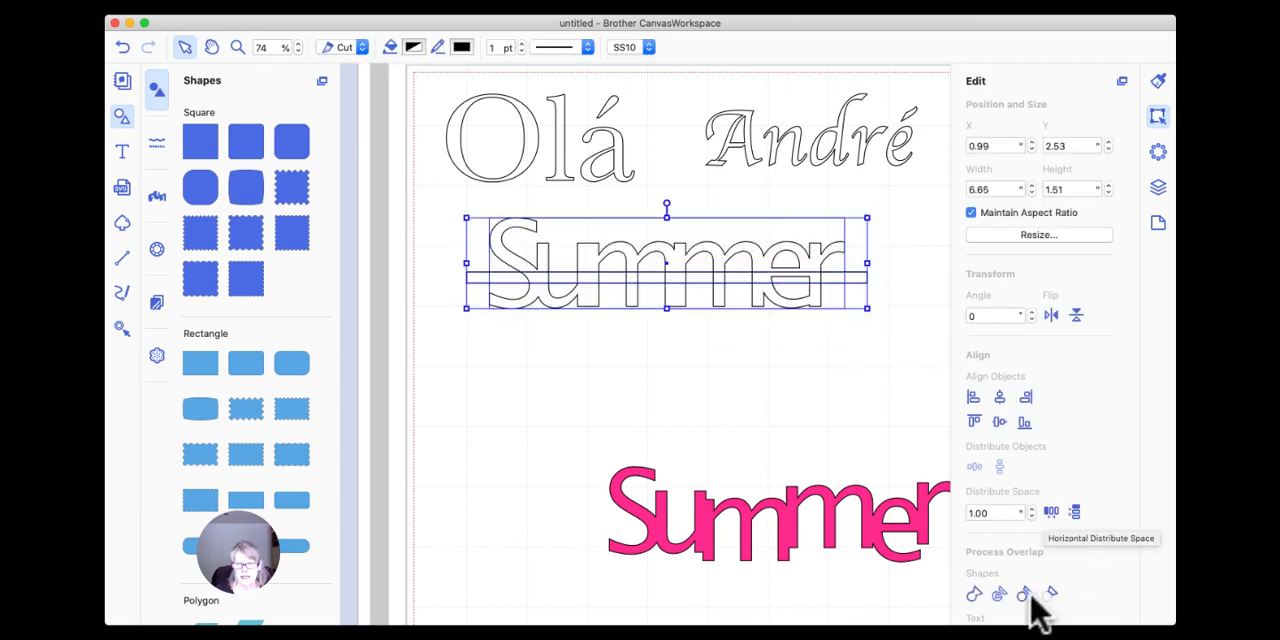
pyautogui.click(1050, 594)
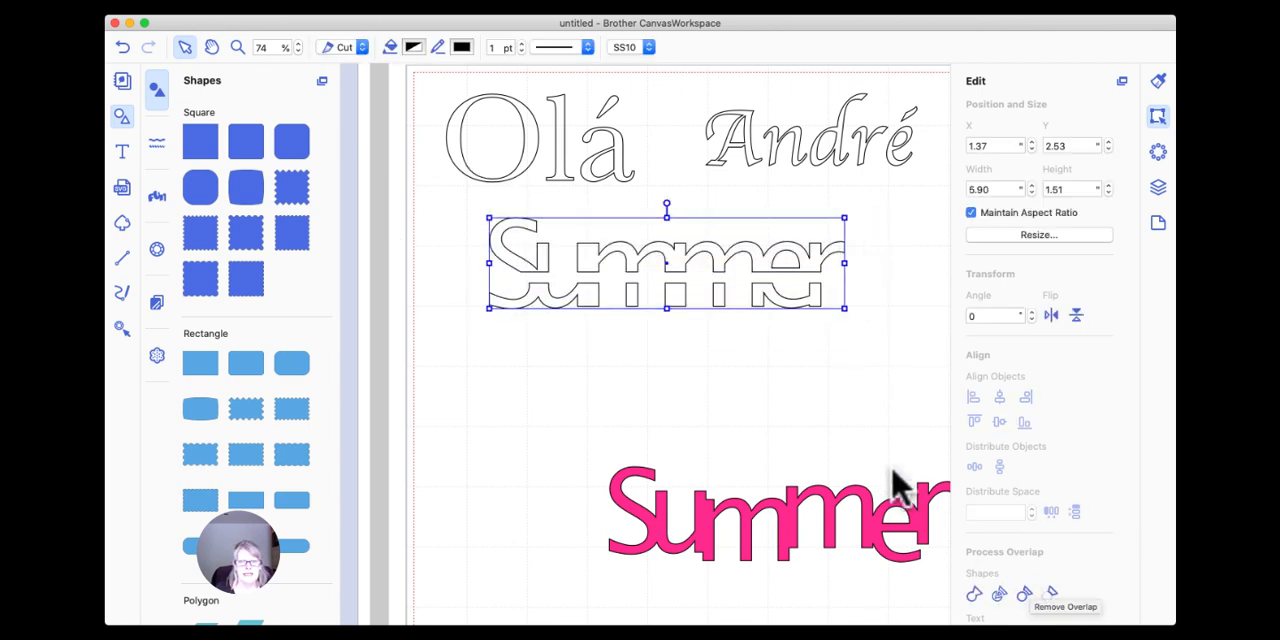
pyautogui.moveTo(732, 266); pyautogui.dragTo(676, 282)
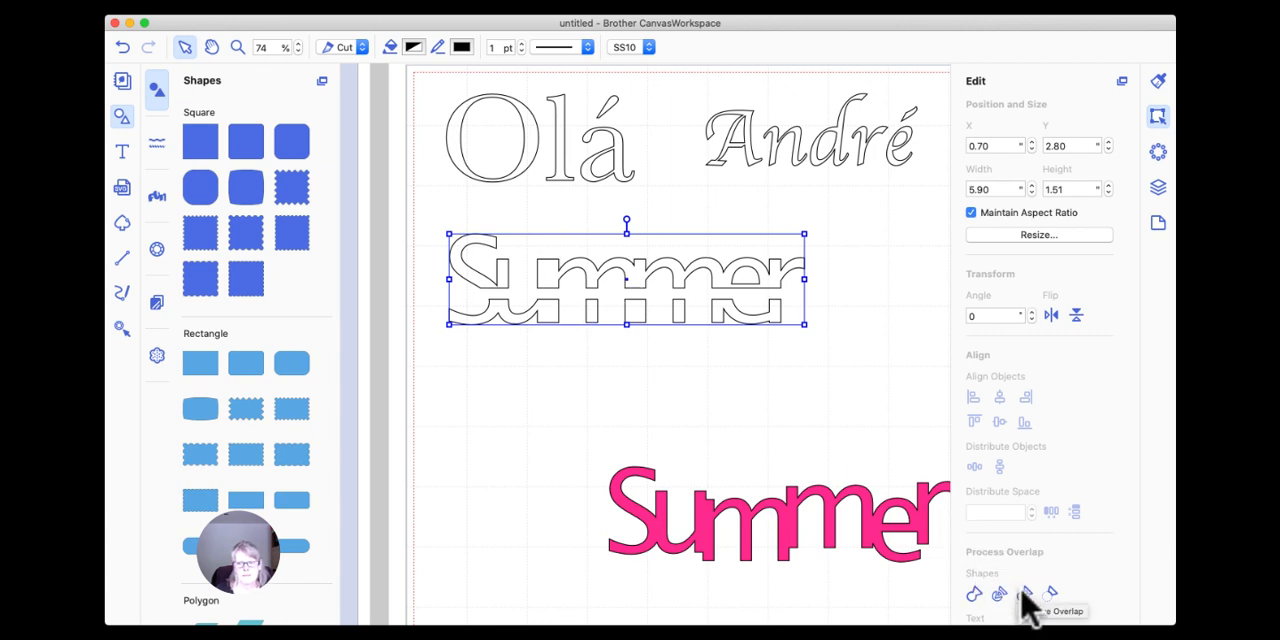
# Divide the sliced outlined "Summer" into separate, individually selectable pieces.
pyautogui.click(831, 337)
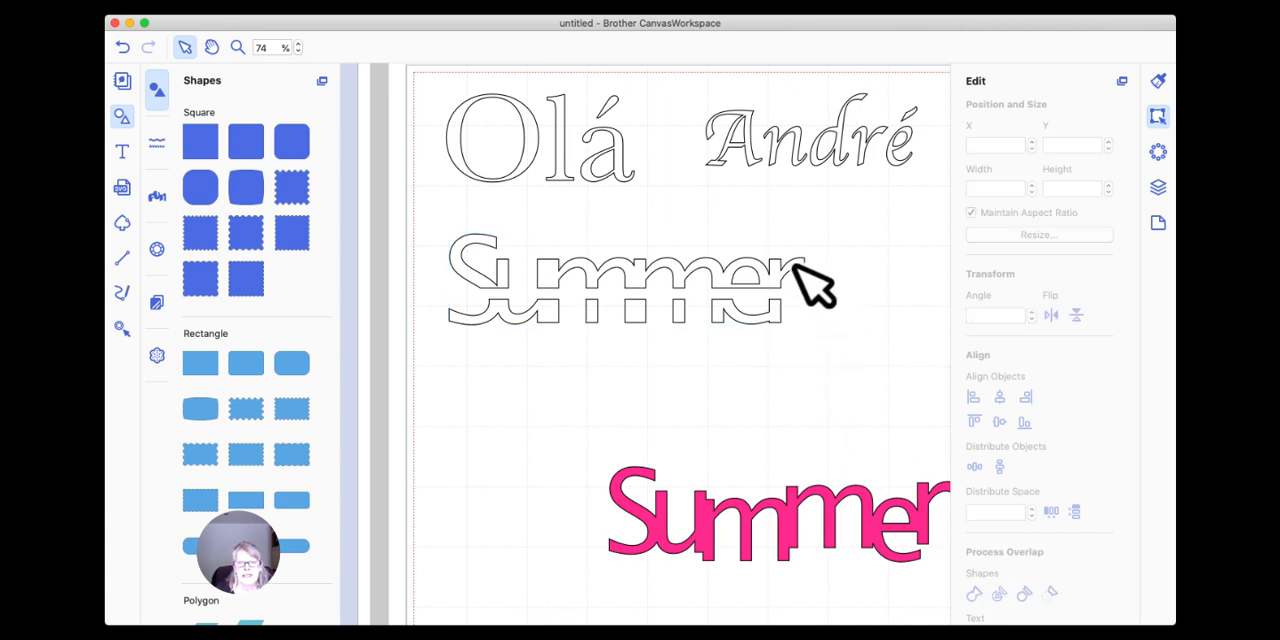
pyautogui.click(782, 290)
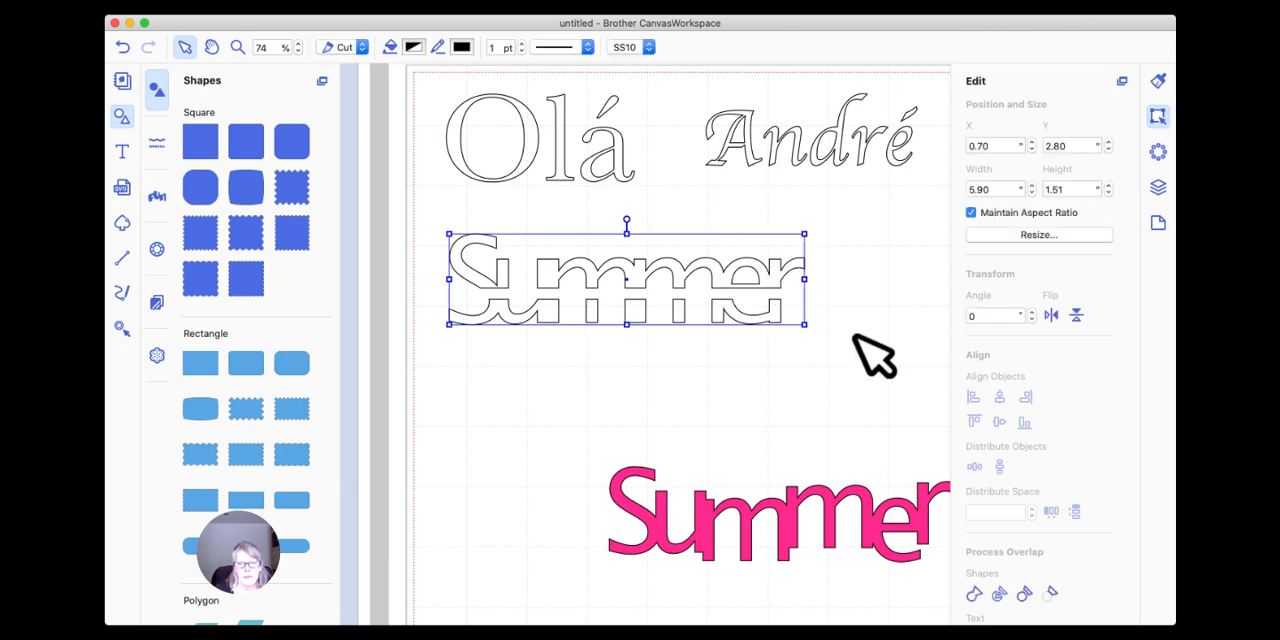
pyautogui.click(1025, 597)
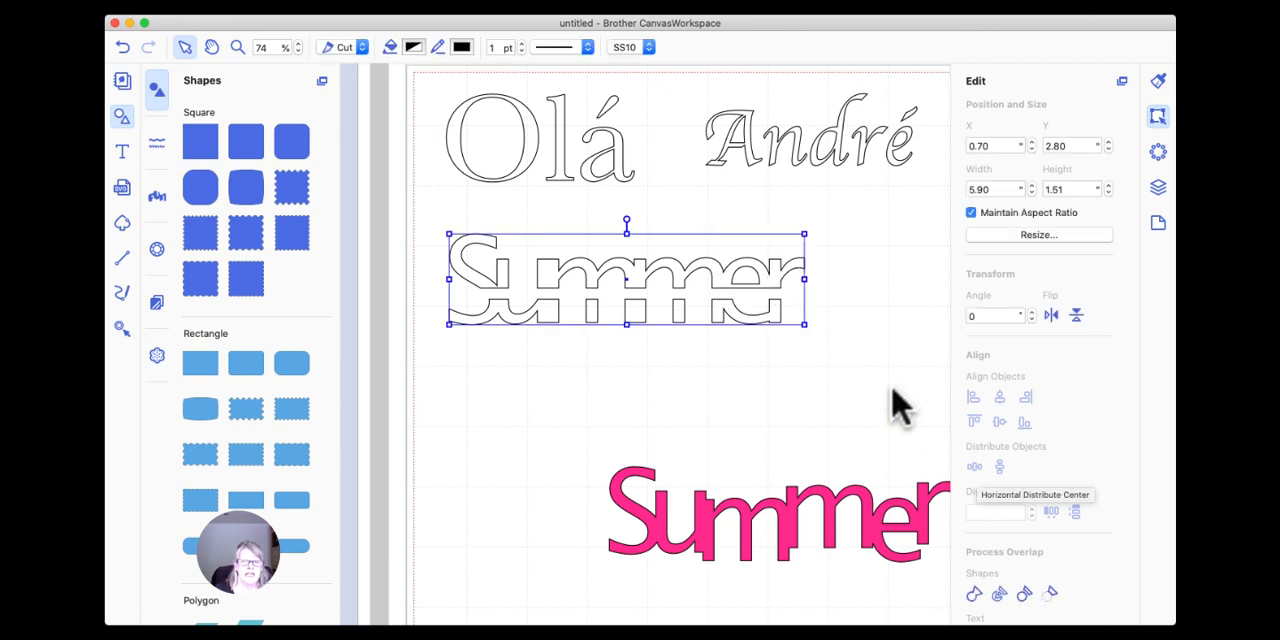
pyautogui.doubleClick(737, 290)
pyautogui.click(846, 314)
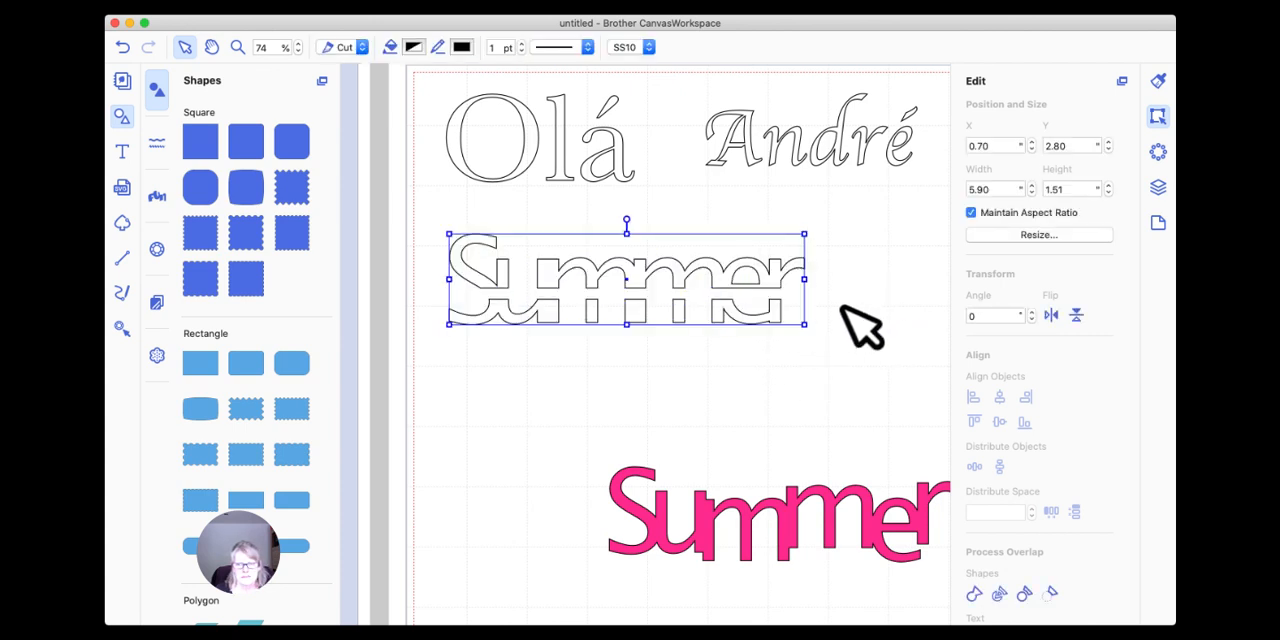
pyautogui.click(999, 594)
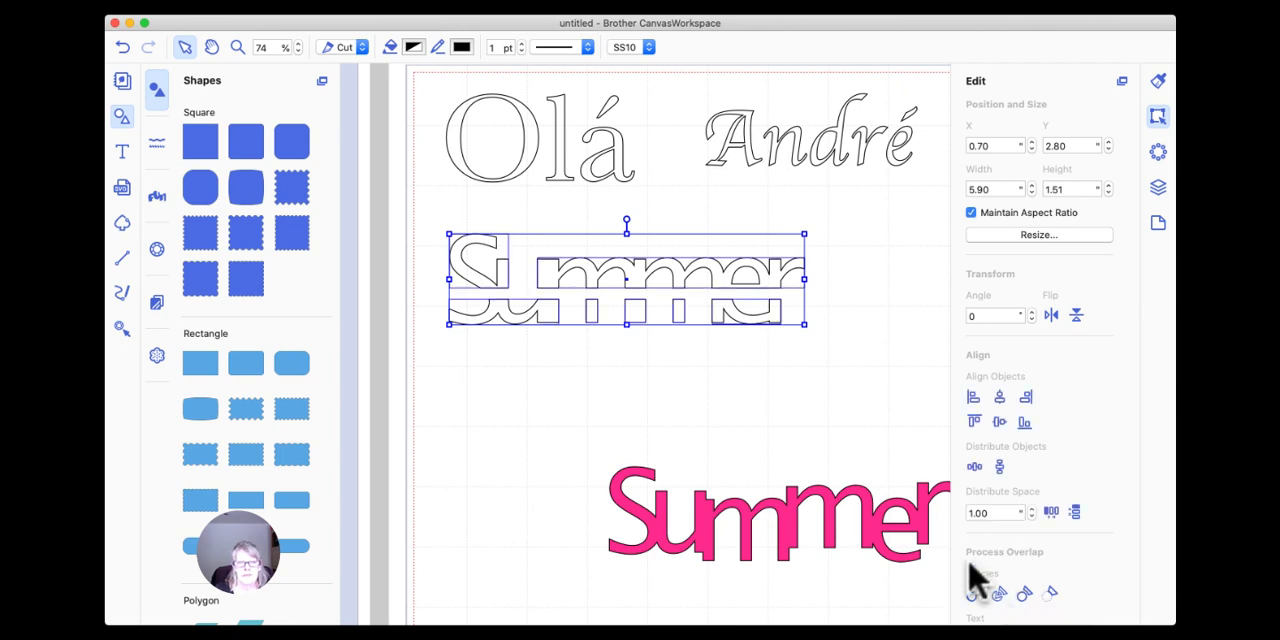
pyautogui.click(770, 387)
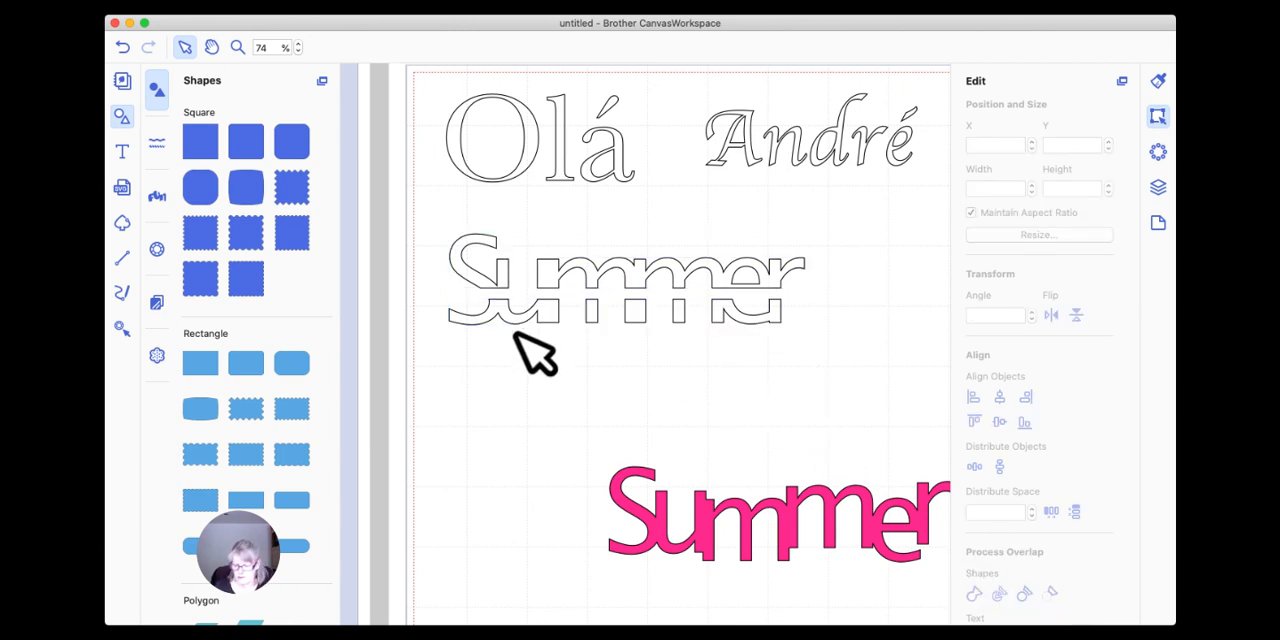
# Move the lower pieces of the sliced "Summer" down to about X 0.85, Y 4.75 and group them.
pyautogui.moveTo(426, 290); pyautogui.dragTo(743, 360)
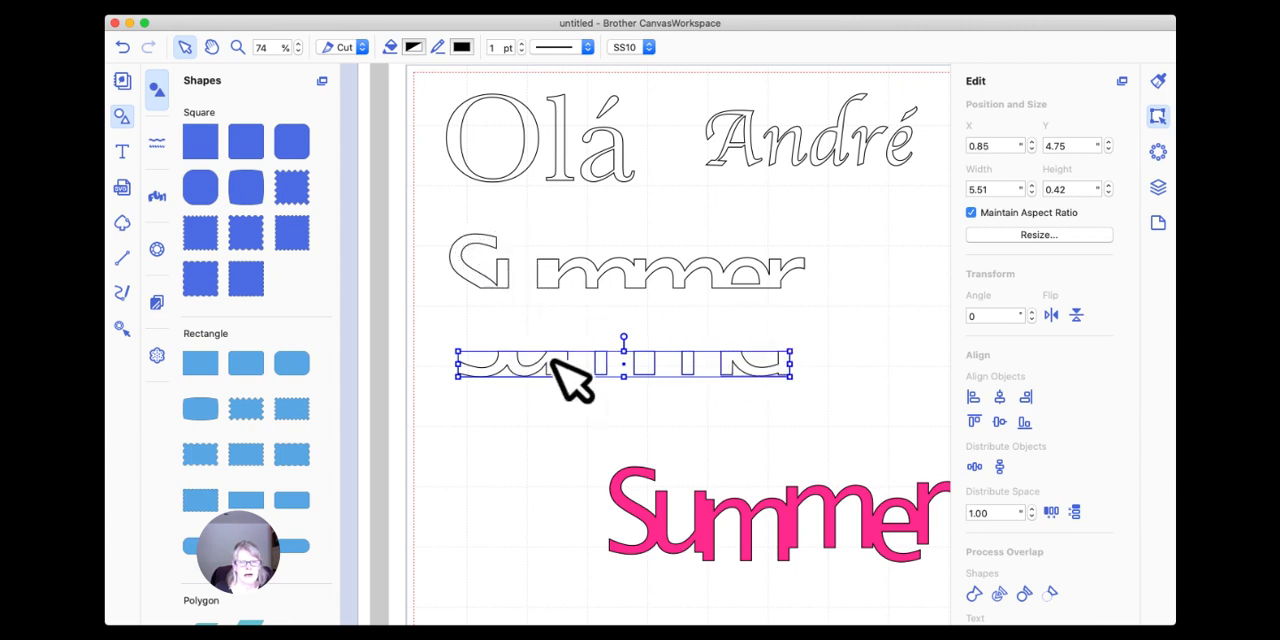
pyautogui.rightClick(600, 362)
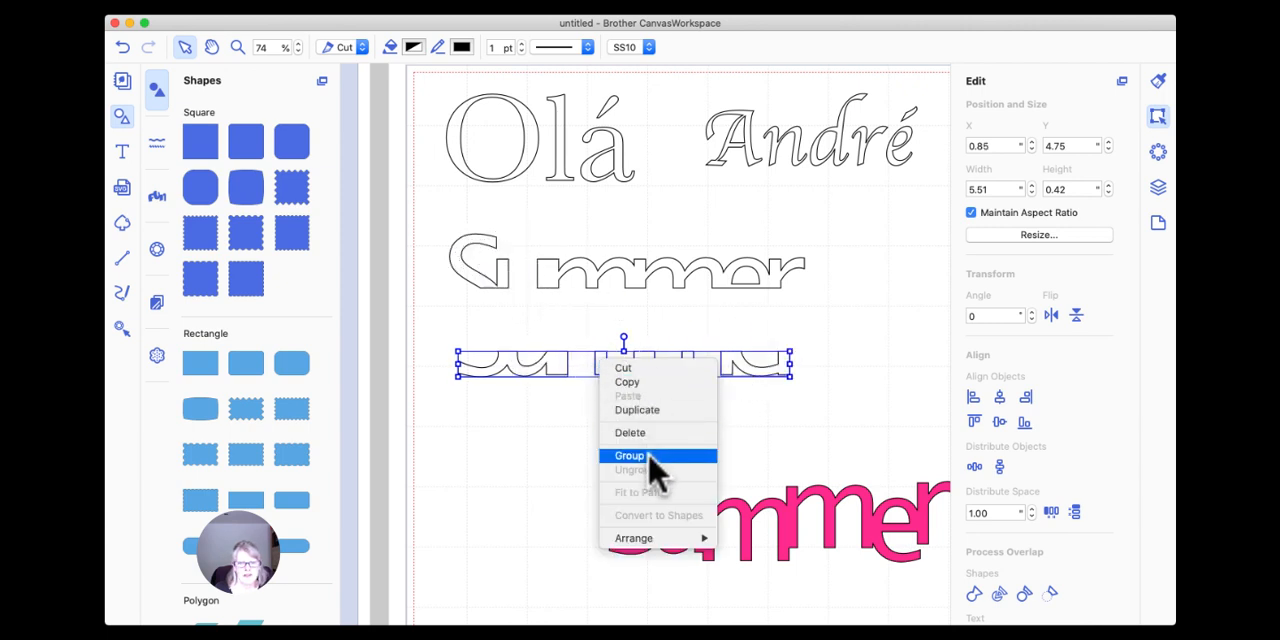
pyautogui.click(443, 223)
# Group the upper pieces of the sliced "Summer" and move them to about X 0.83, Y 3.38.
pyautogui.moveTo(434, 213); pyautogui.dragTo(836, 305)
pyautogui.rightClick(692, 268)
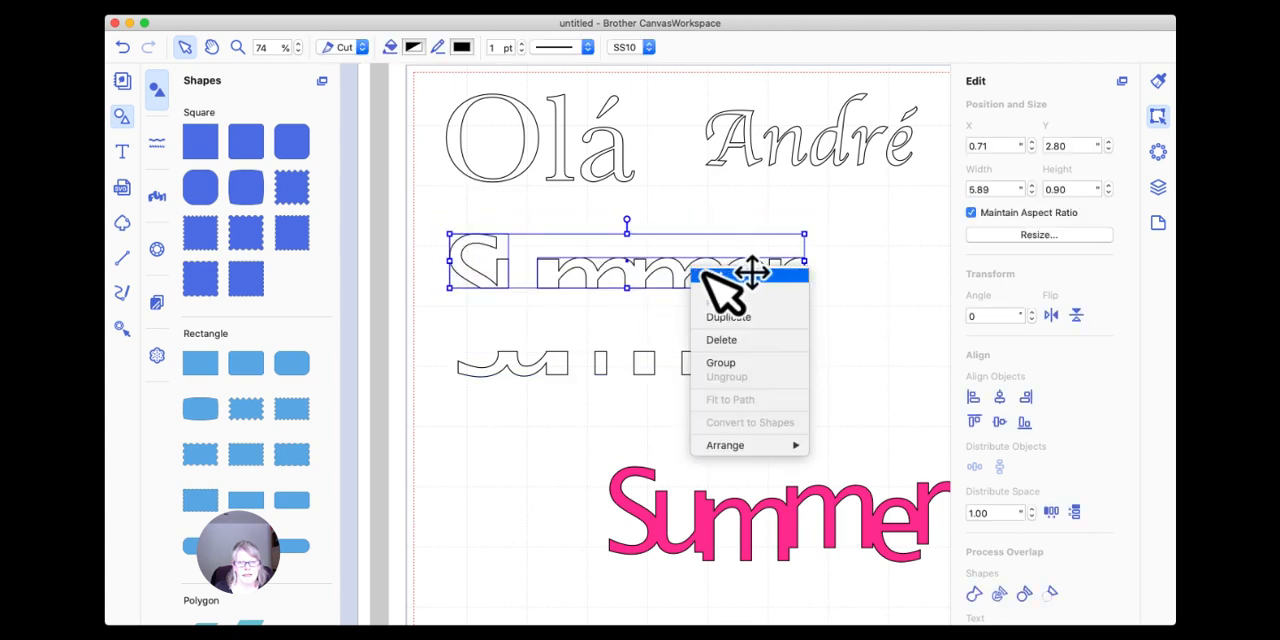
pyautogui.click(721, 360)
pyautogui.moveTo(646, 268); pyautogui.dragTo(653, 304)
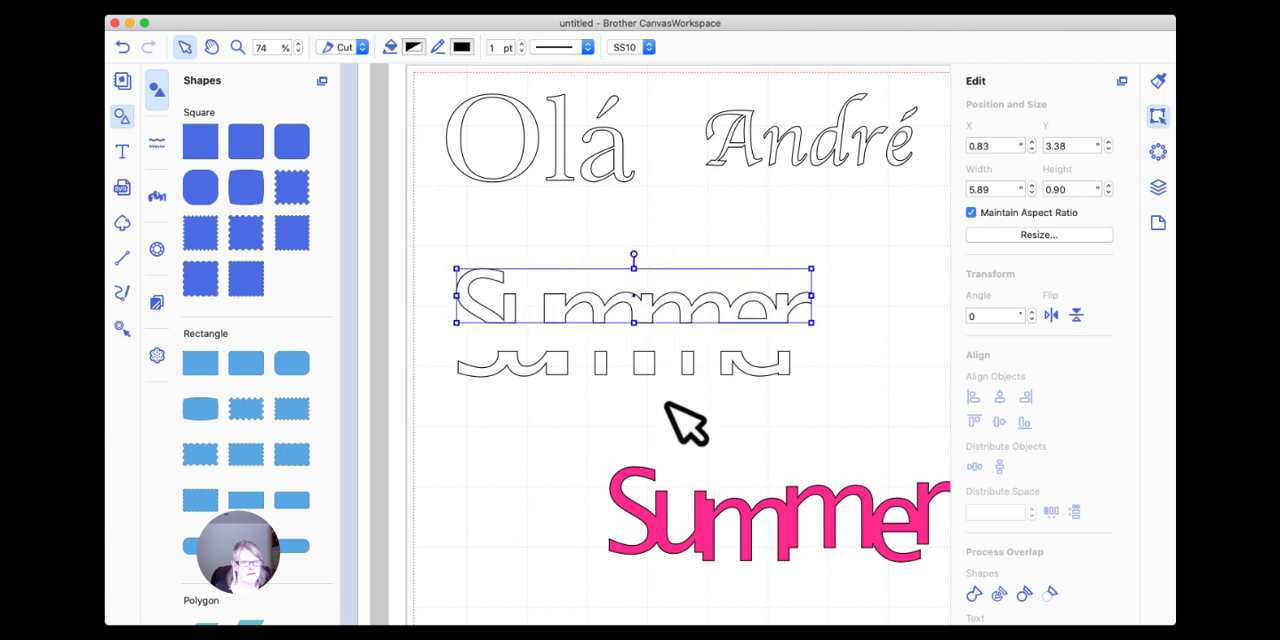
pyautogui.click(686, 423)
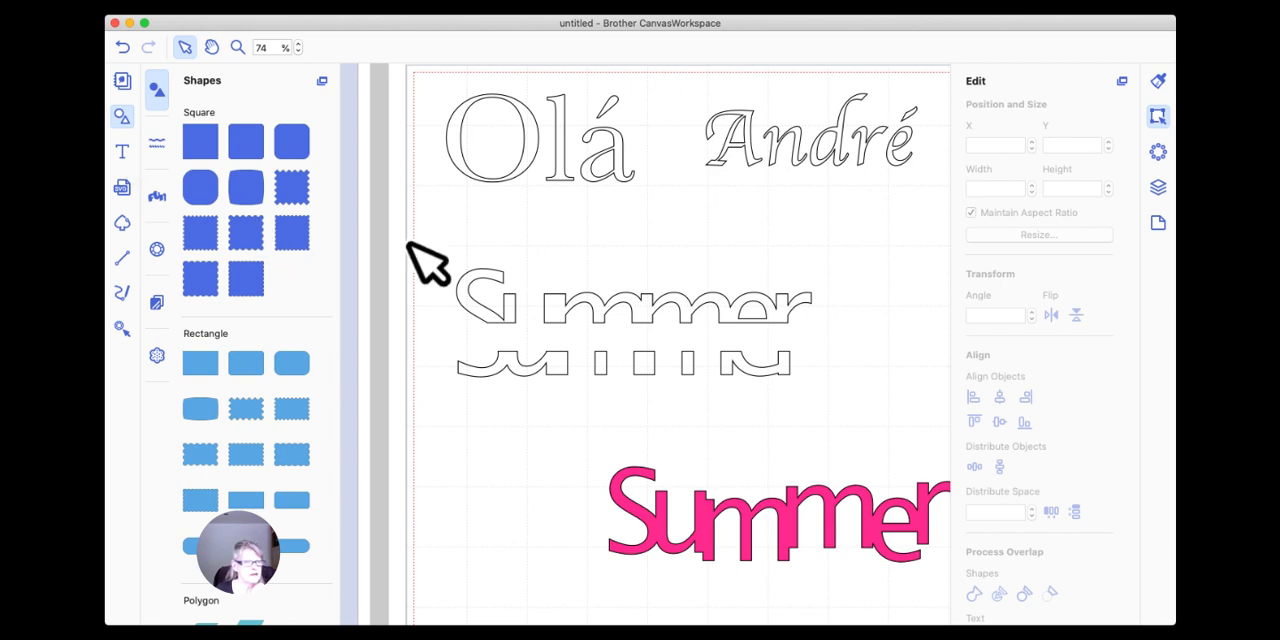
pyautogui.click(122, 151)
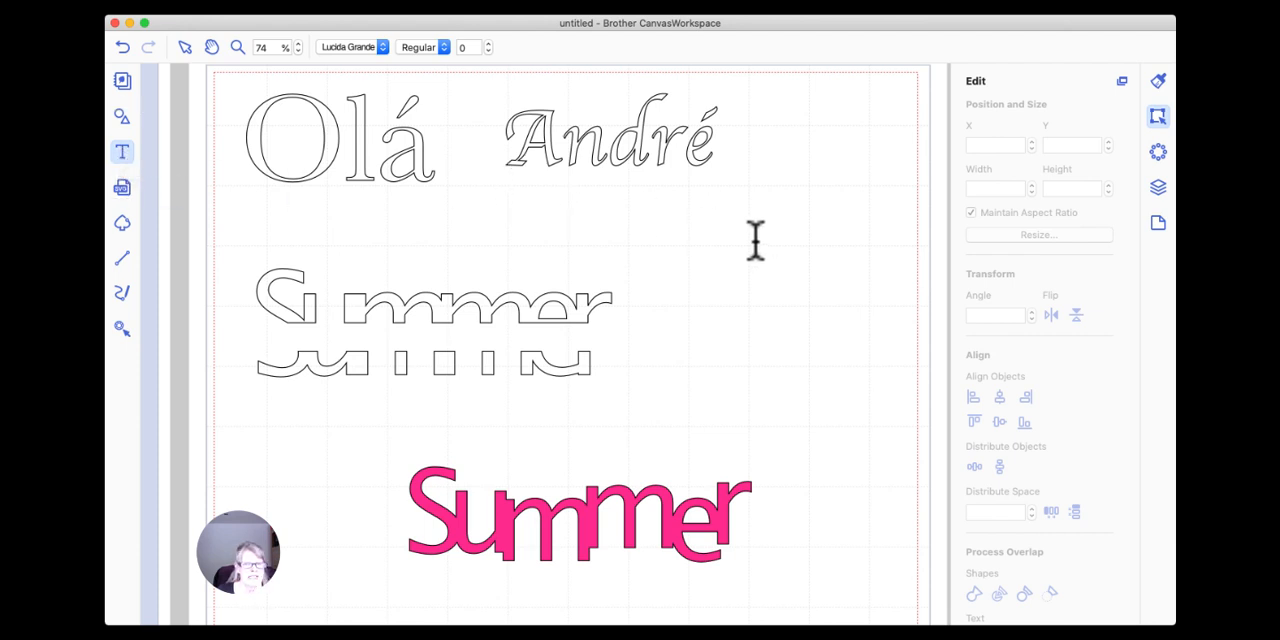
pyautogui.click(511, 294)
pyautogui.click(496, 302)
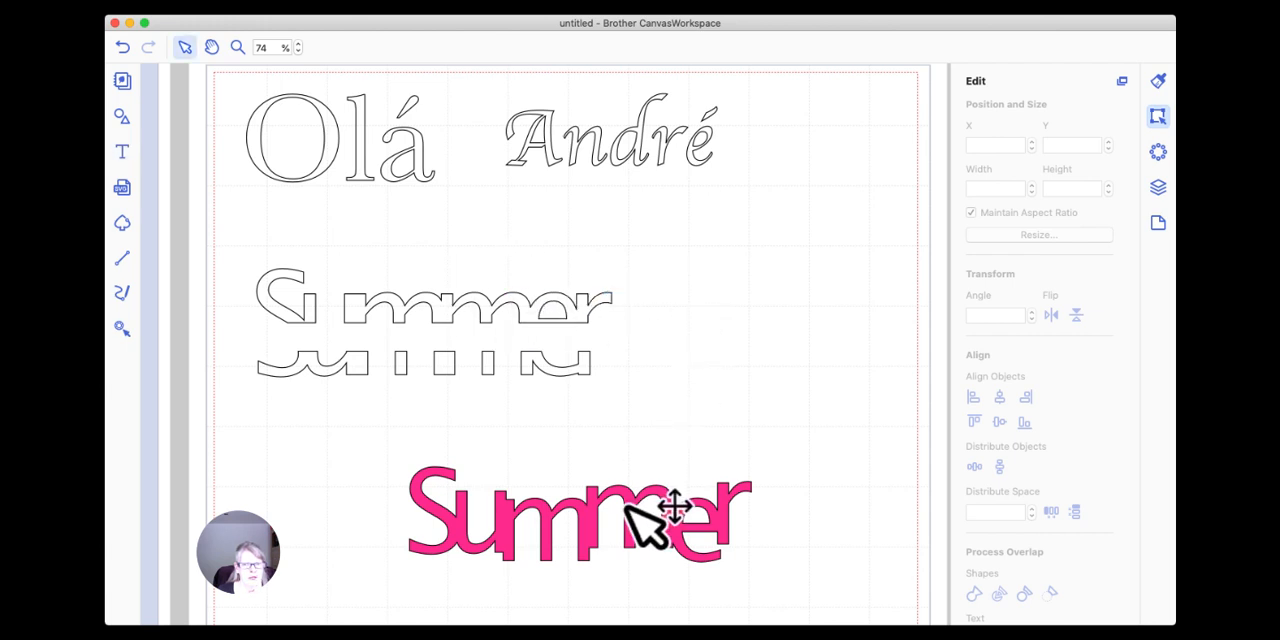
# Move the sliced "Summer" halves to about X 2.13, Y 2.30 and X 2.73, Y 3.44, and the pink "Summer" to about X 3.72, Y 5.49.
pyautogui.moveTo(634, 505); pyautogui.dragTo(684, 462)
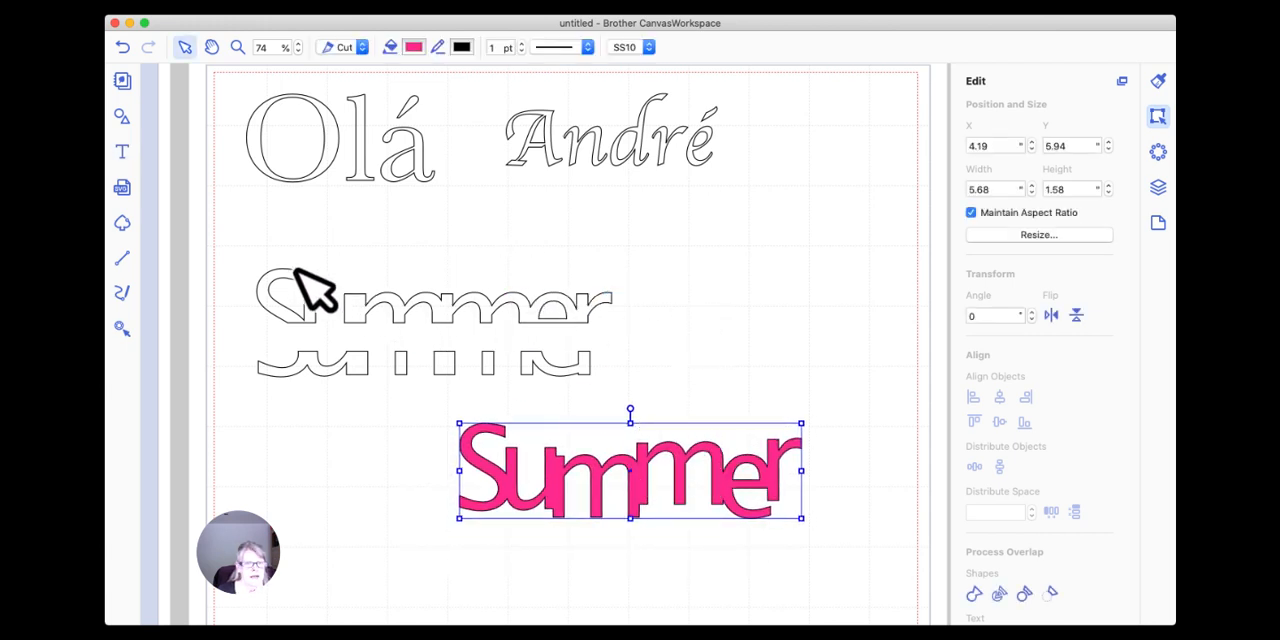
pyautogui.moveTo(385, 307); pyautogui.dragTo(466, 246)
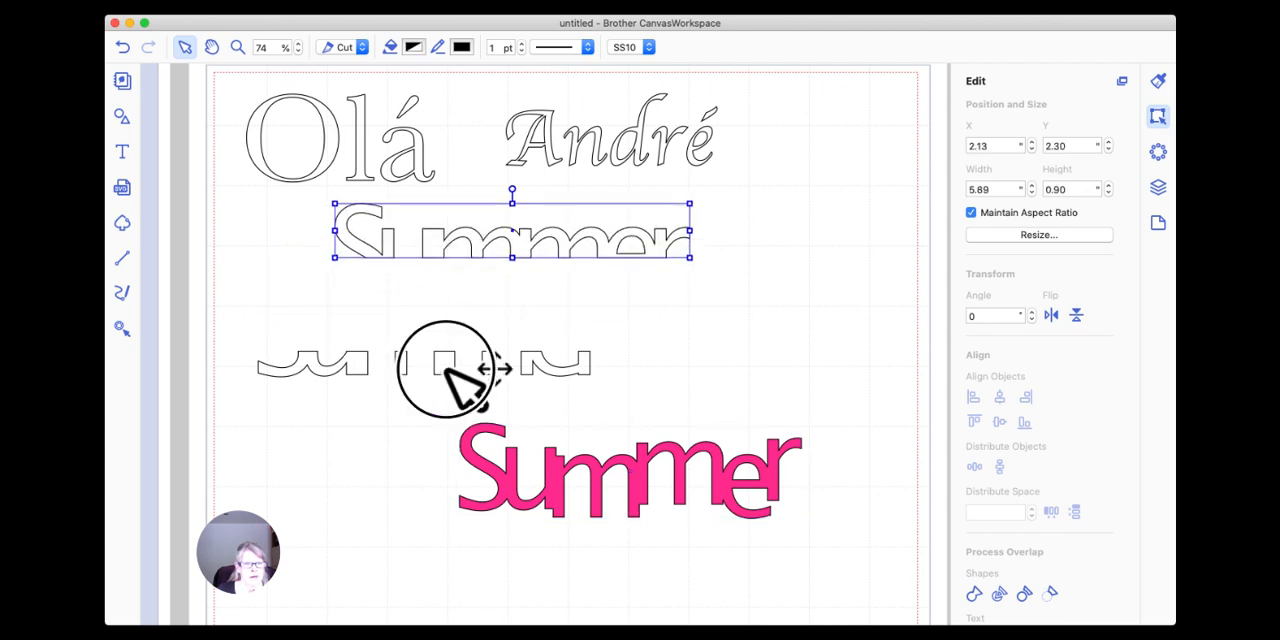
pyautogui.moveTo(450, 375); pyautogui.dragTo(563, 293)
pyautogui.click(532, 435)
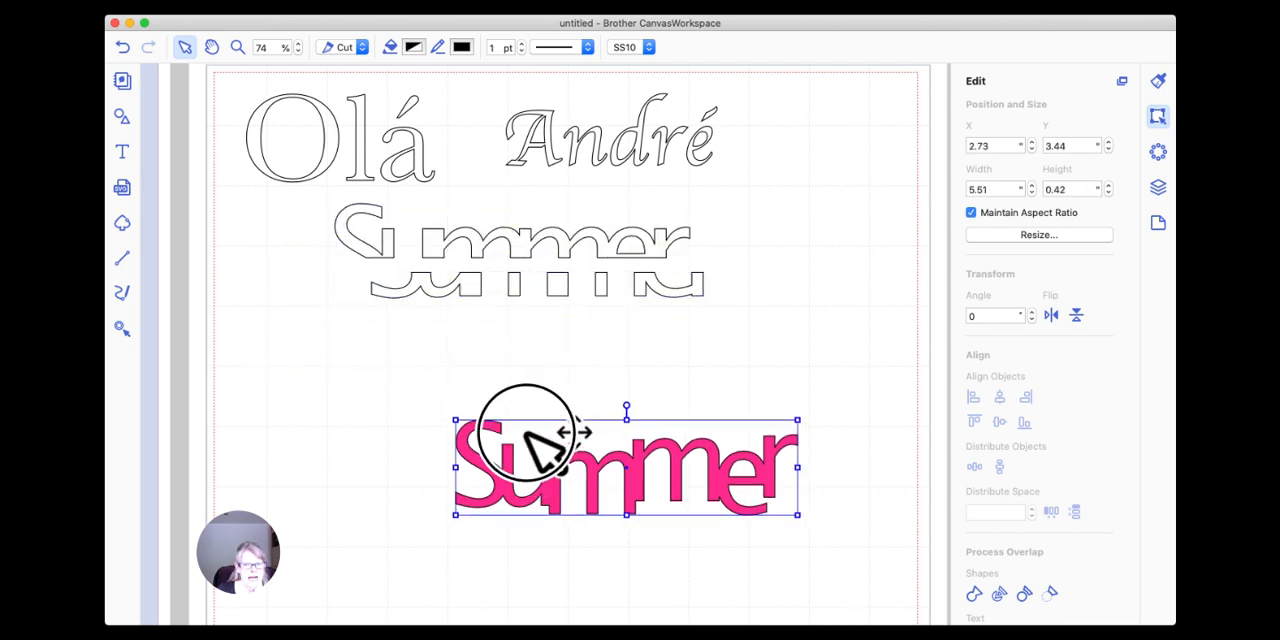
pyautogui.moveTo(527, 432); pyautogui.dragTo(502, 408)
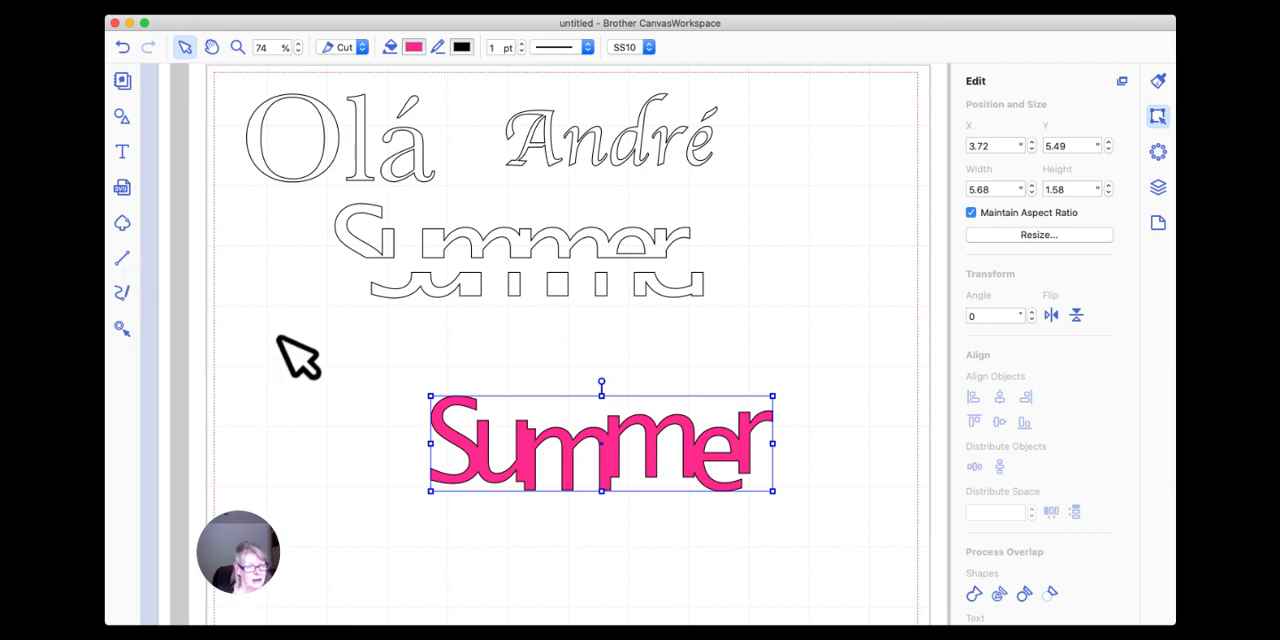
pyautogui.hscroll(2, 298, 355)
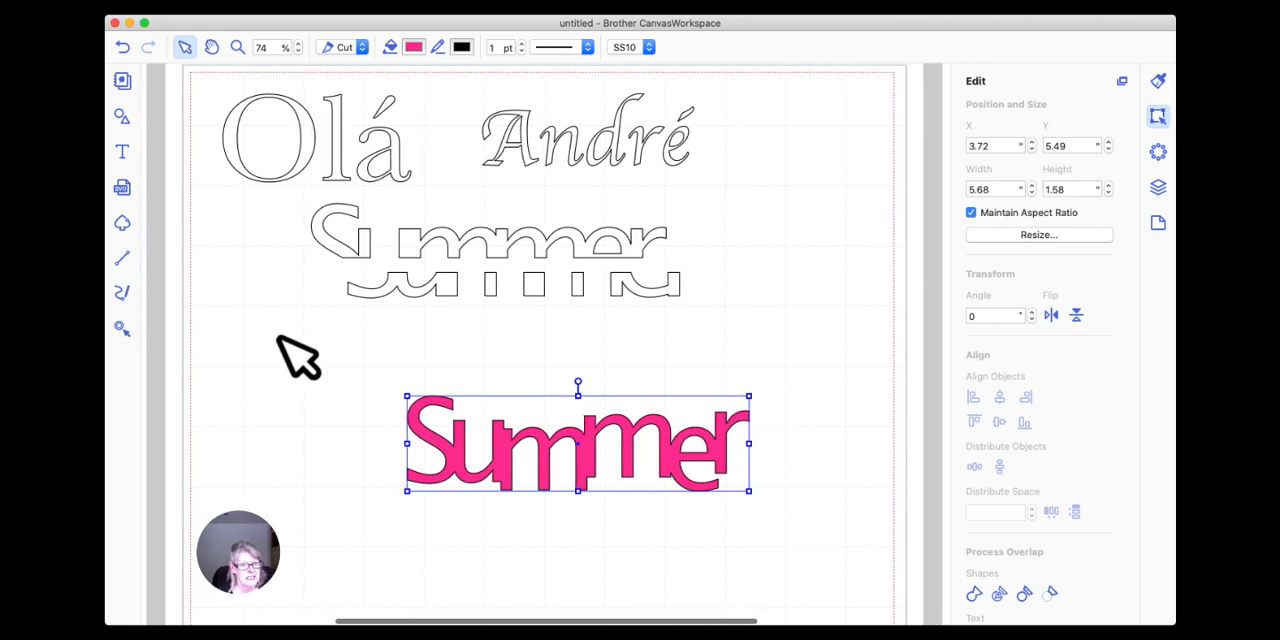
pyautogui.click(354, 355)
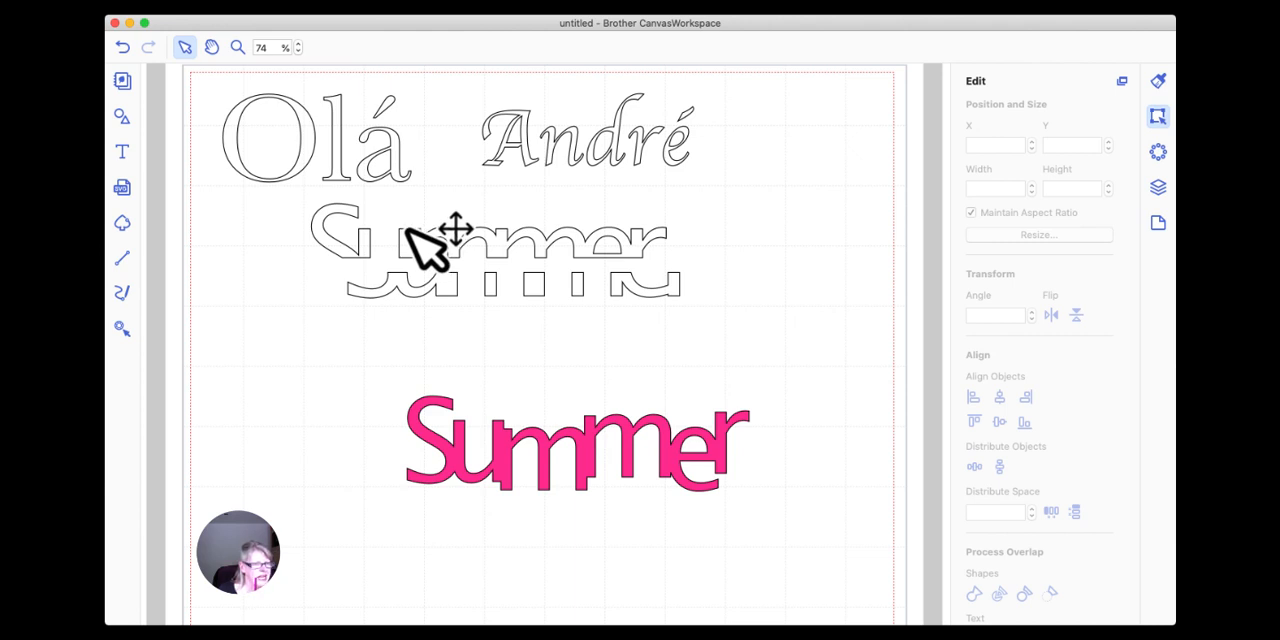
pyautogui.scroll(-3, 405, 230)
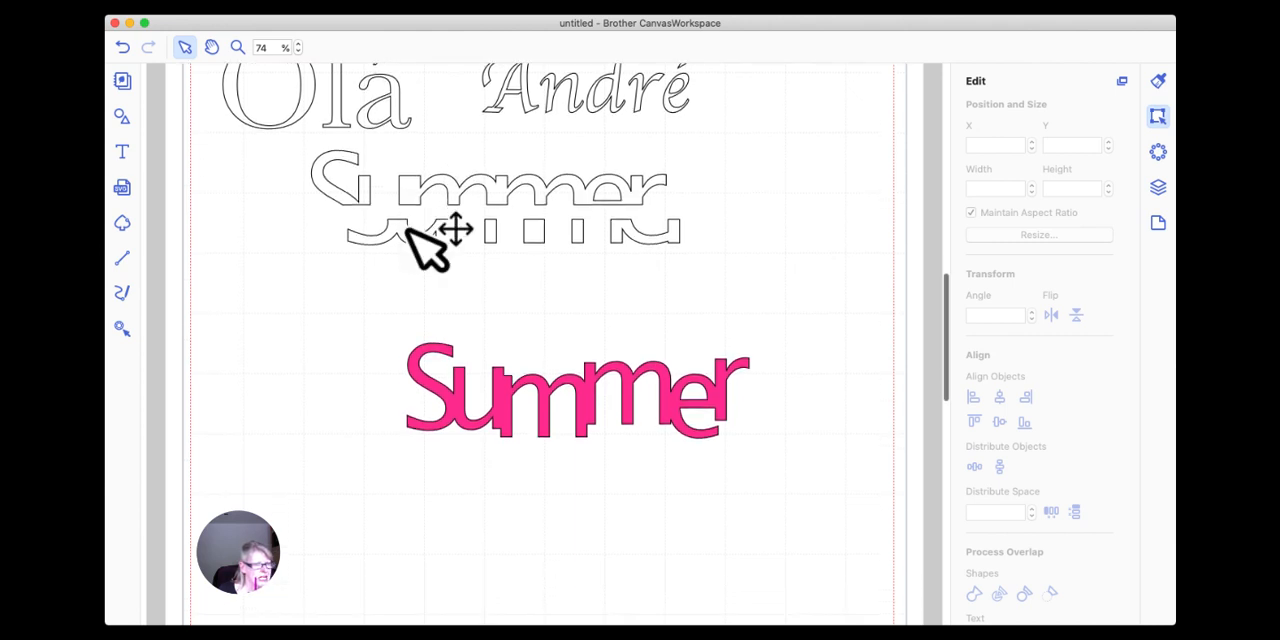
pyautogui.scroll(2, 380, 232)
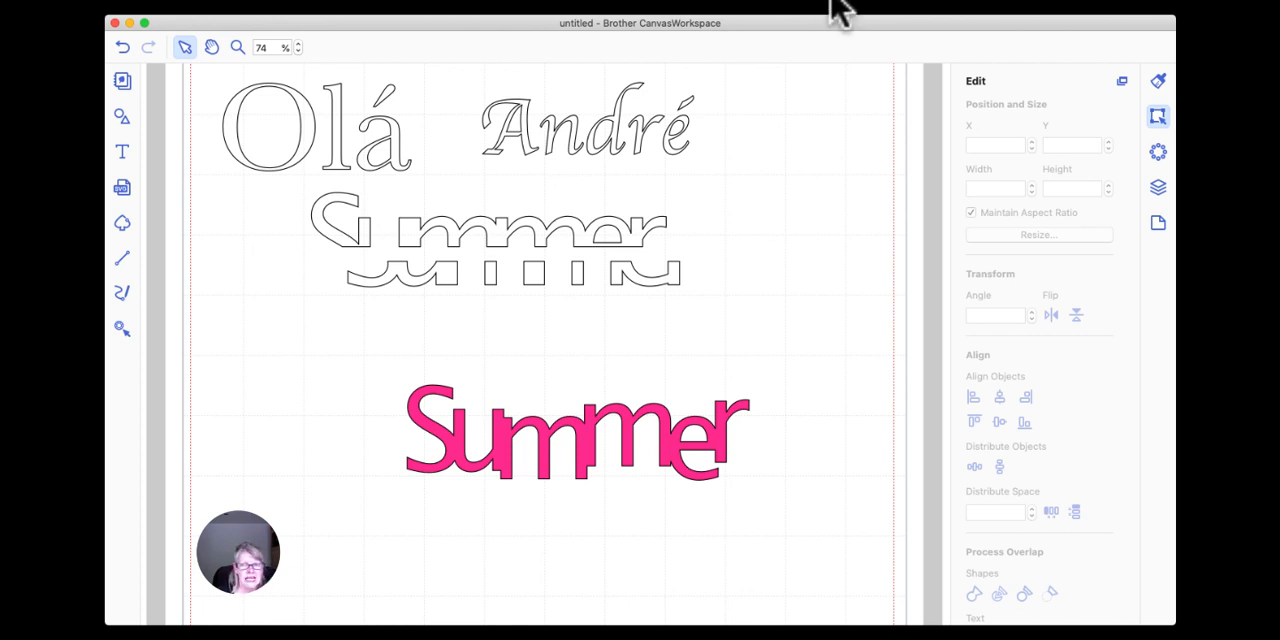
pyautogui.click(833, 1)
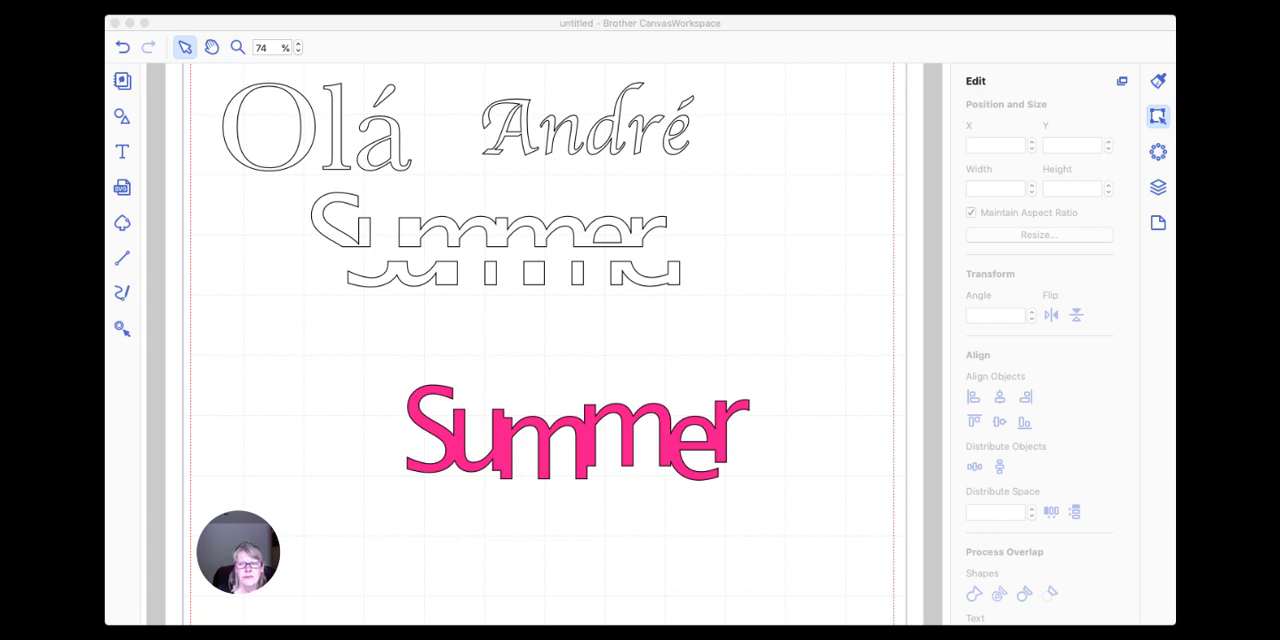